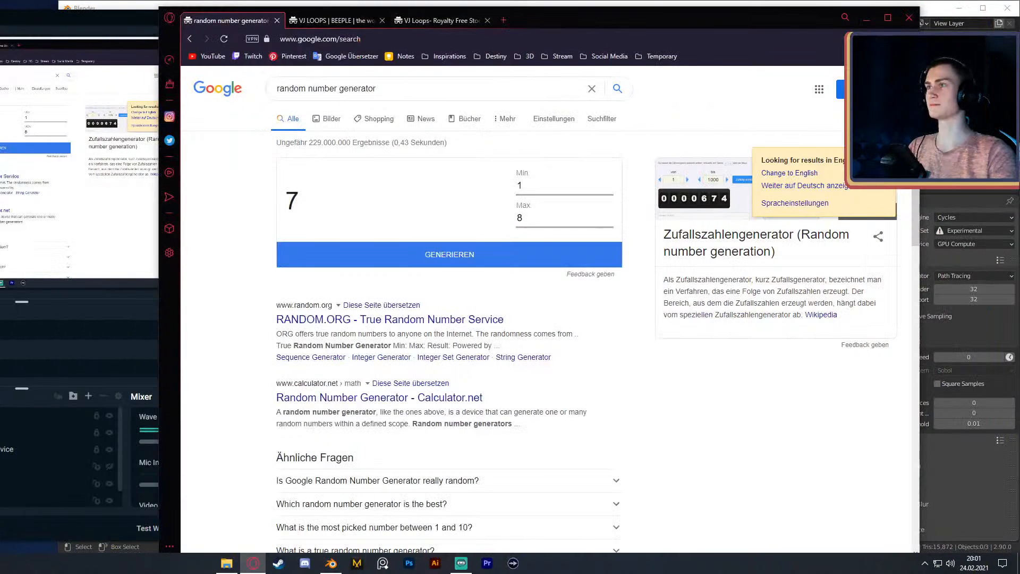
Move the browser window aside, generate a new random number between 1 and 8, and minimize the browser.
left_click_drag(579, 20, 384, 13)
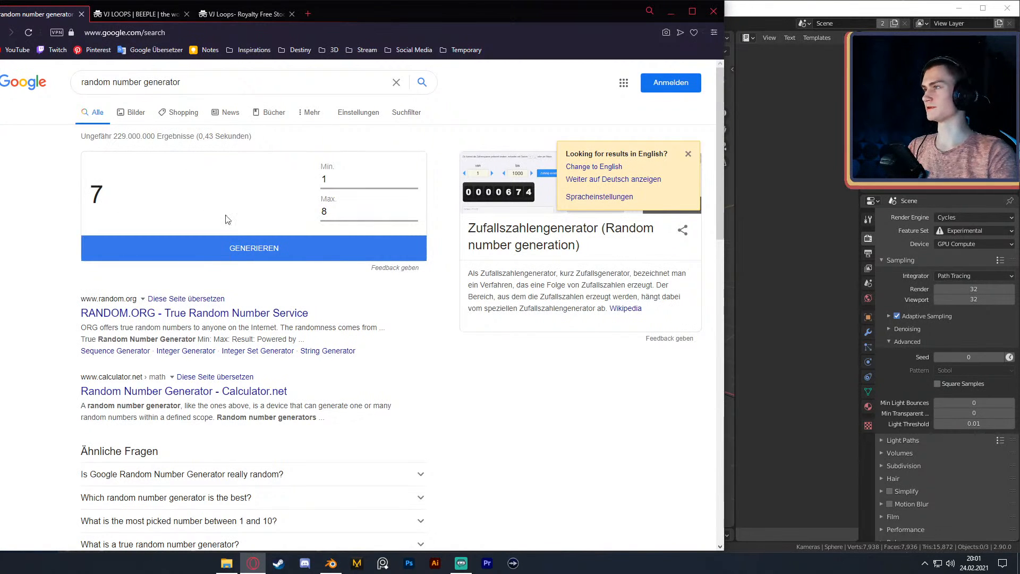
left_click(248, 254)
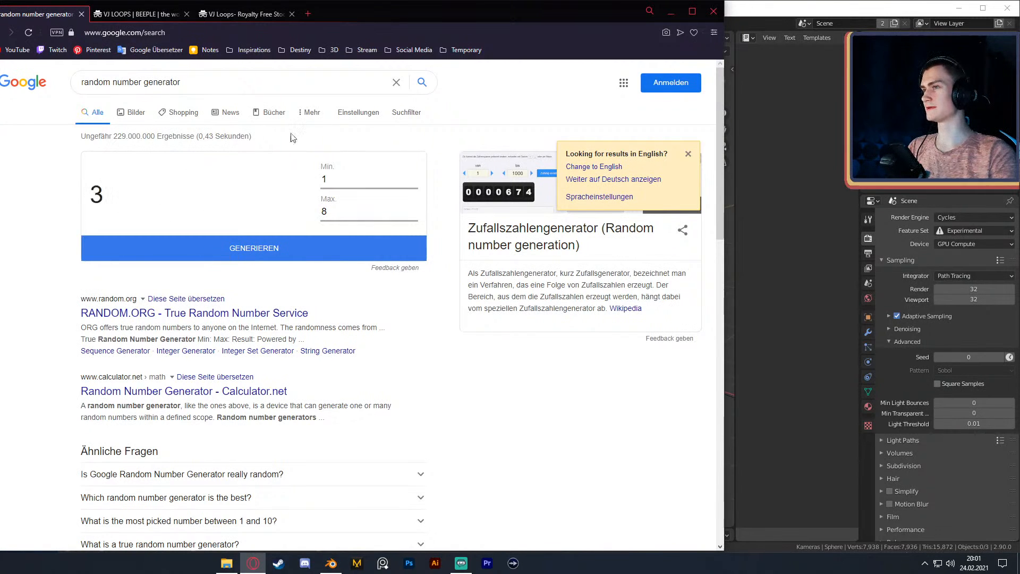
left_click(672, 12)
In the 3D_Scans folder, open Denim_Jacket and extract its shearling jacket ZIP archive into that folder.
left_click_drag(543, 107, 509, 74)
scroll(183, 152, "up", 2)
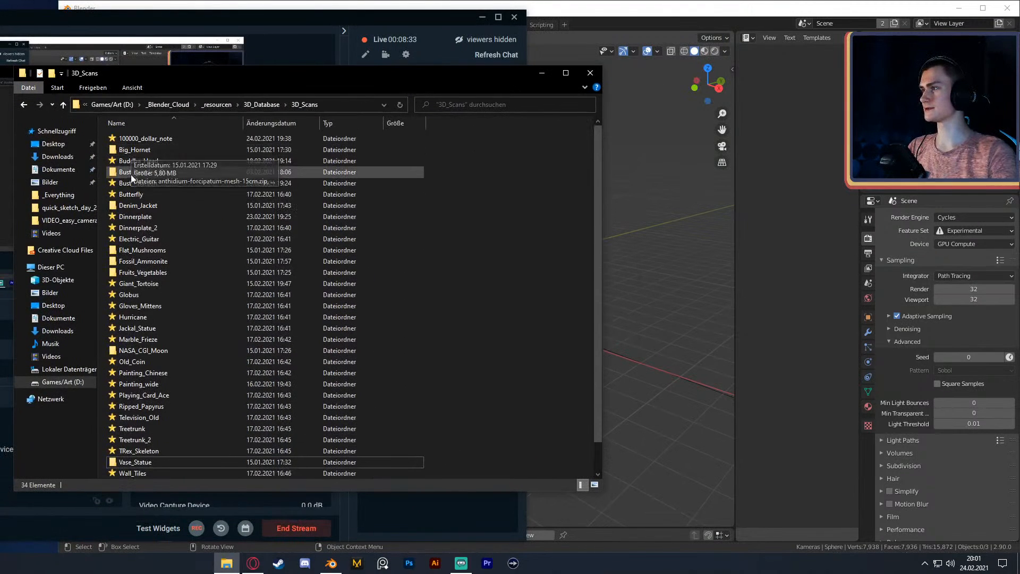
double_click(134, 205)
key("alt+Left")
right_click(137, 210)
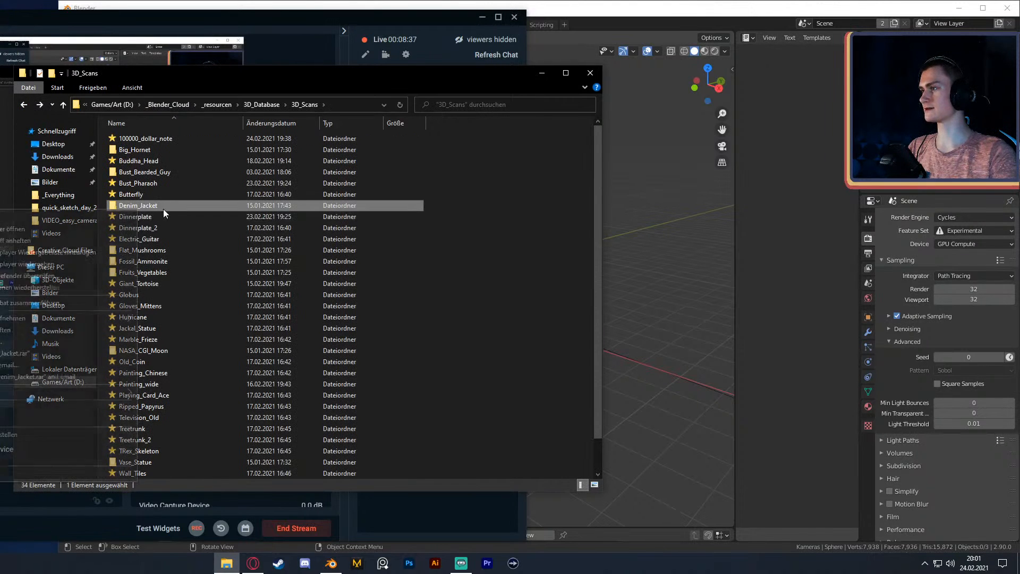
double_click(156, 207)
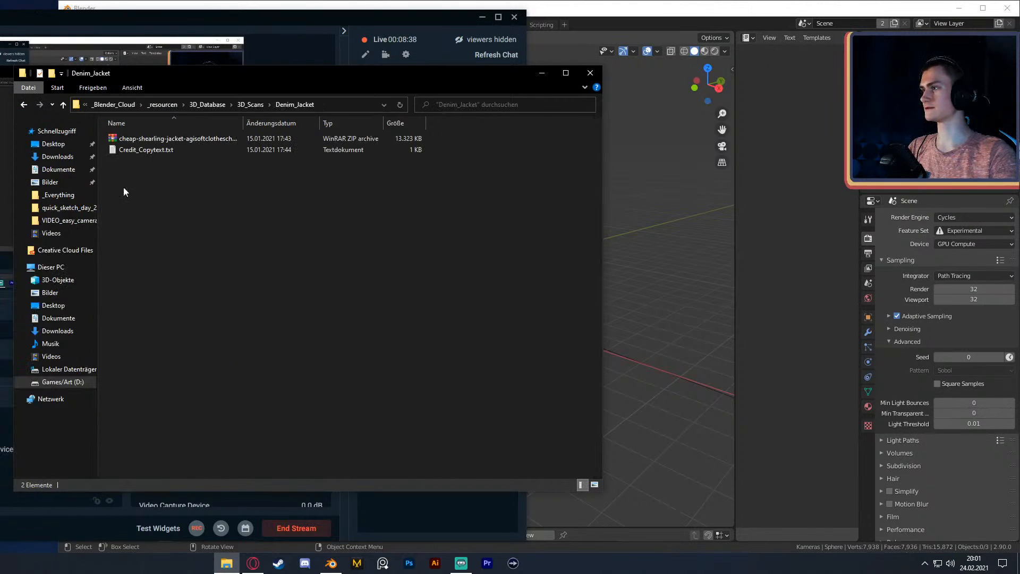
right_click(165, 138)
left_click(3, 177)
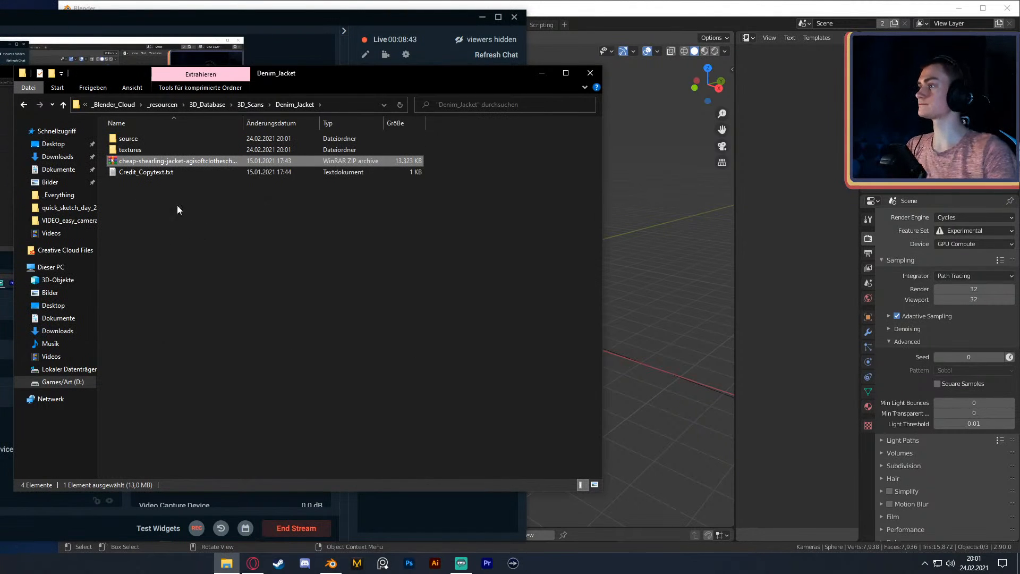
Open the extracted source folder and unpack model.zip in place.
double_click(141, 141)
right_click(131, 139)
left_click(96, 182)
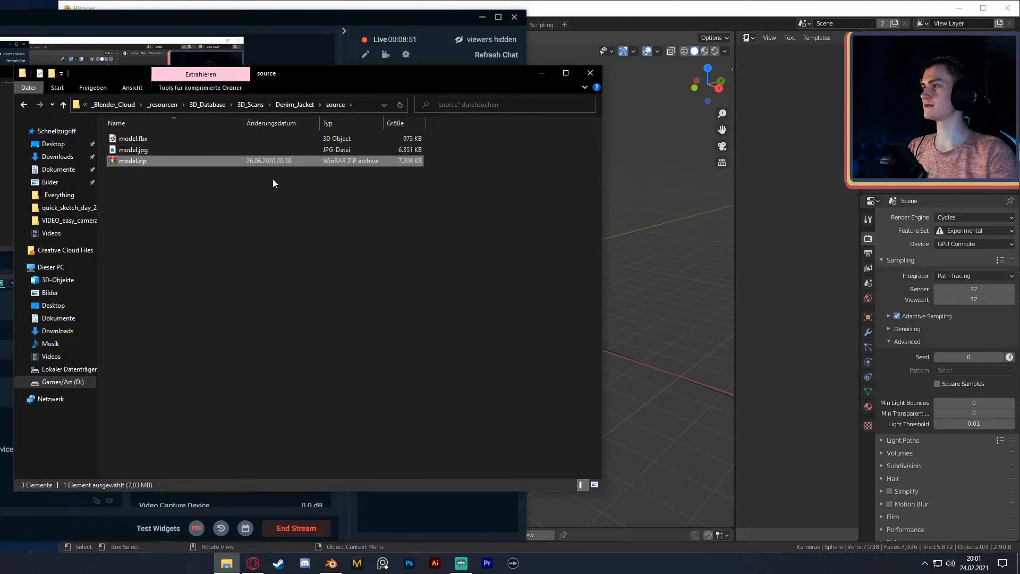
View the jacket texture image model.jpg, close it and move the folder window aside.
double_click(128, 149)
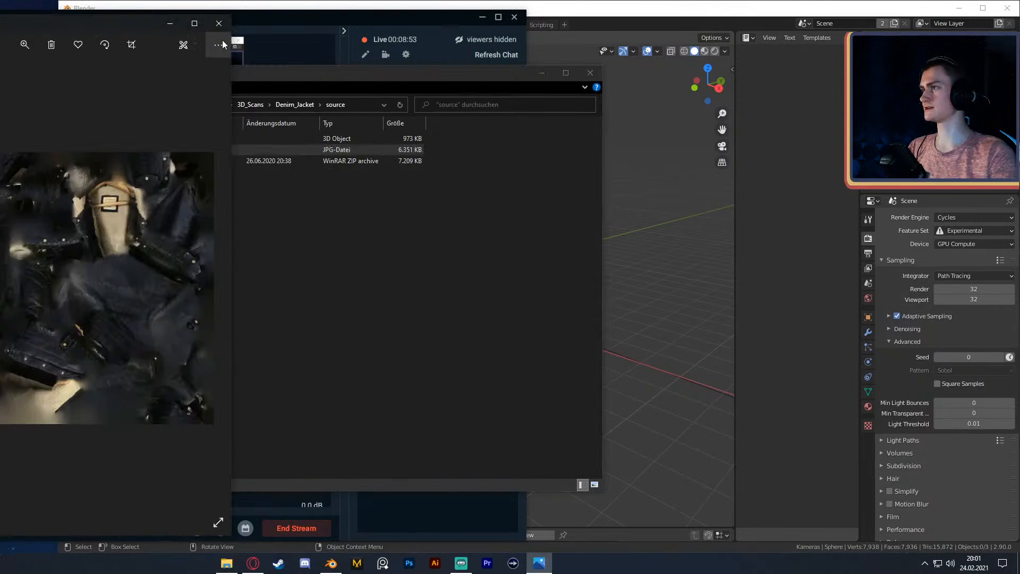
left_click(218, 23)
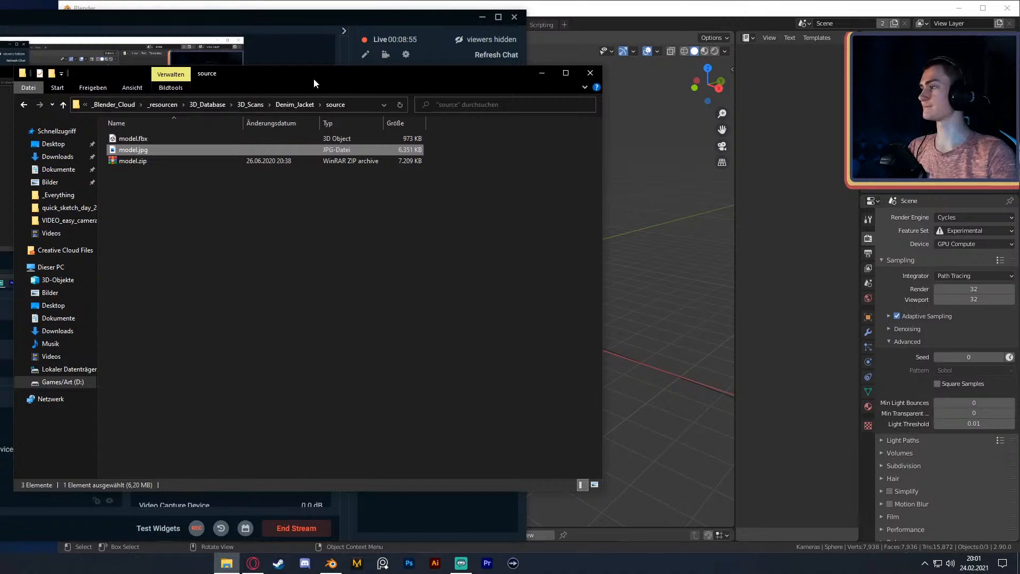
left_click_drag(313, 78, 236, 87)
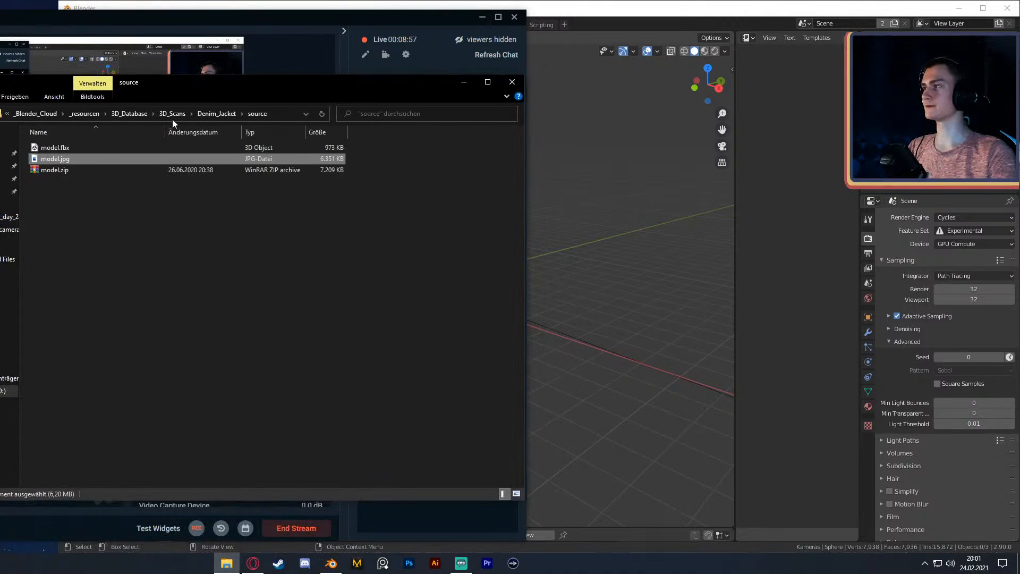
Switch to Blender and import the jacket's model.fbx into the scene.
left_click(257, 28)
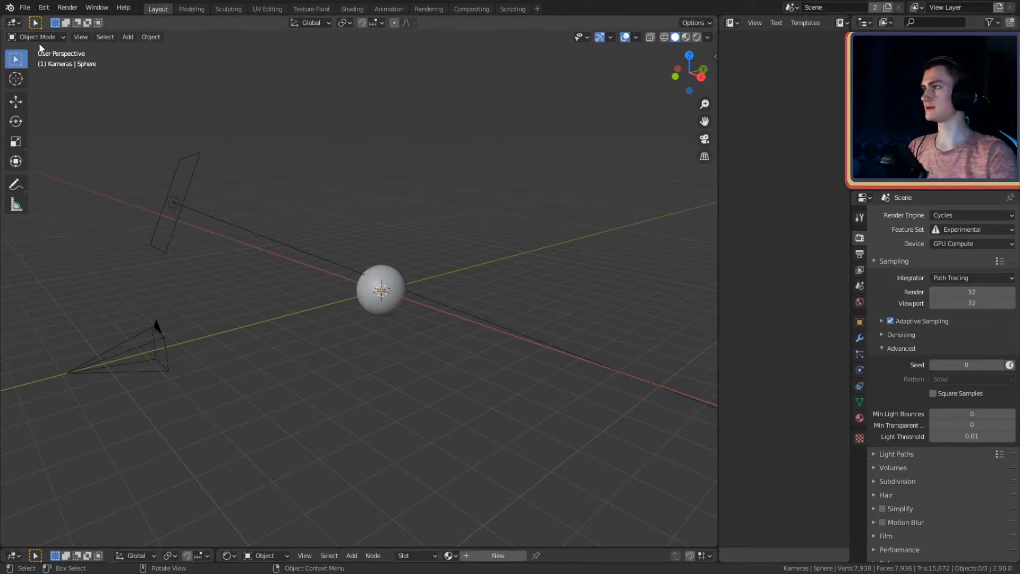
left_click(25, 7)
mouse_move(81, 159)
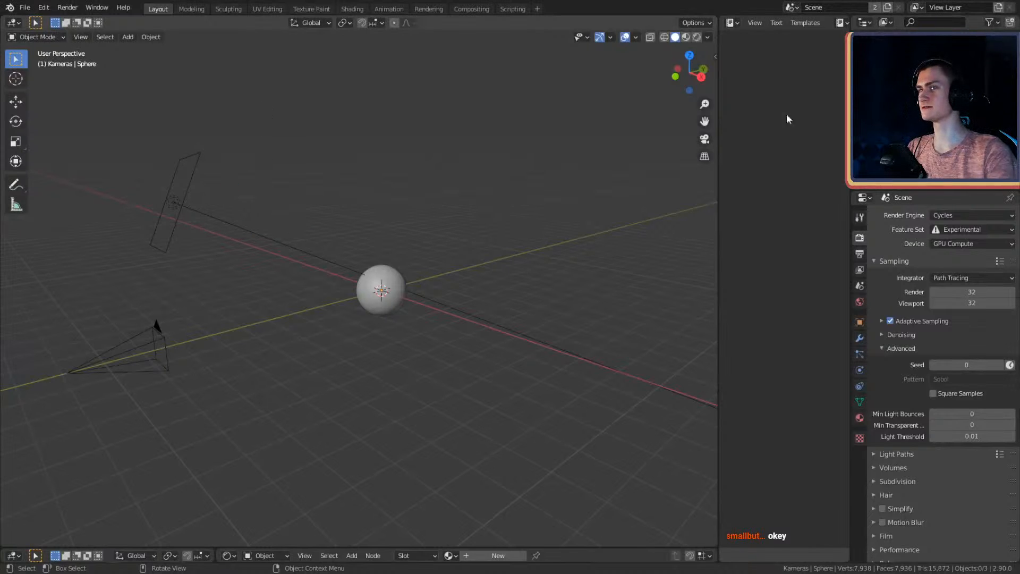
left_click(27, 8)
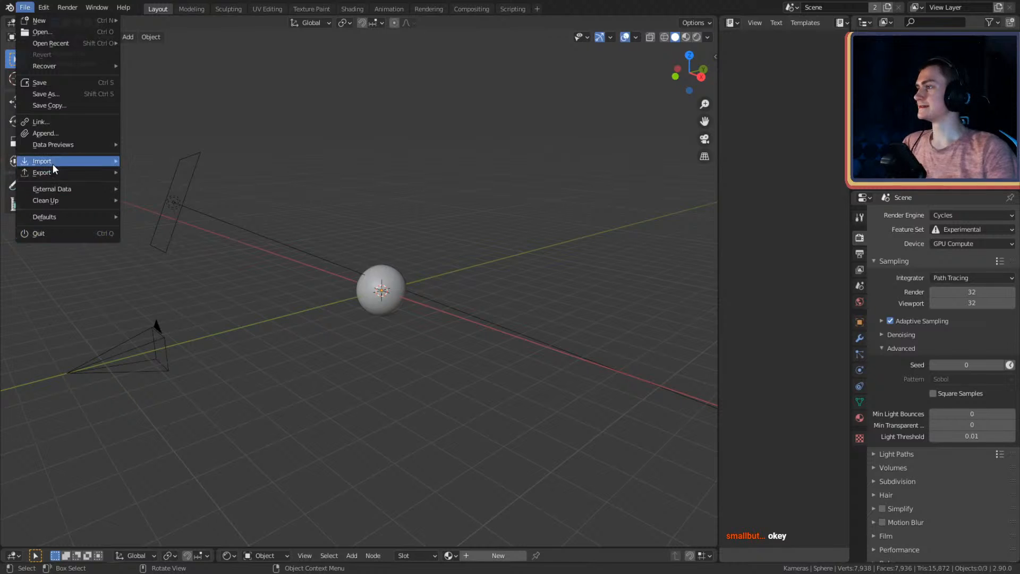
left_click(164, 227)
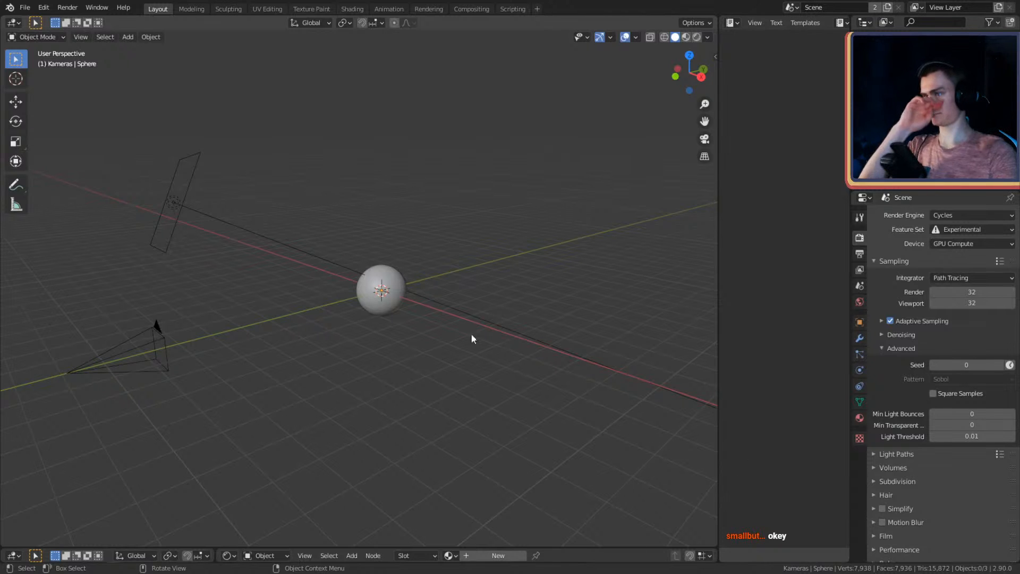
key("alt+h")
middle_click_drag(335, 323, 548, 365)
left_click(510, 351)
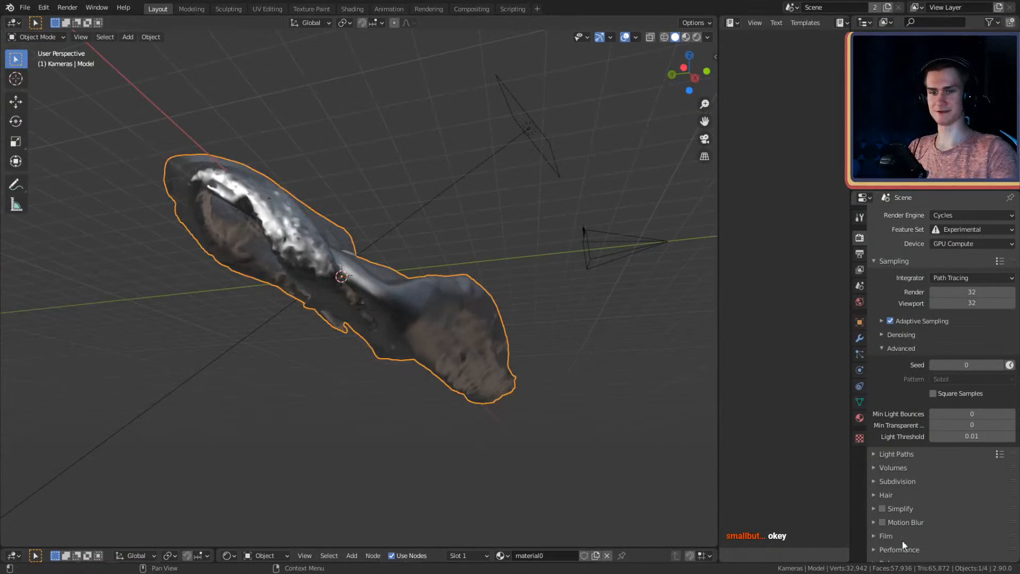
Lower the metallic value in the viewport display settings of the jacket's material.
left_click(859, 417)
scroll(890, 334, "down", 2)
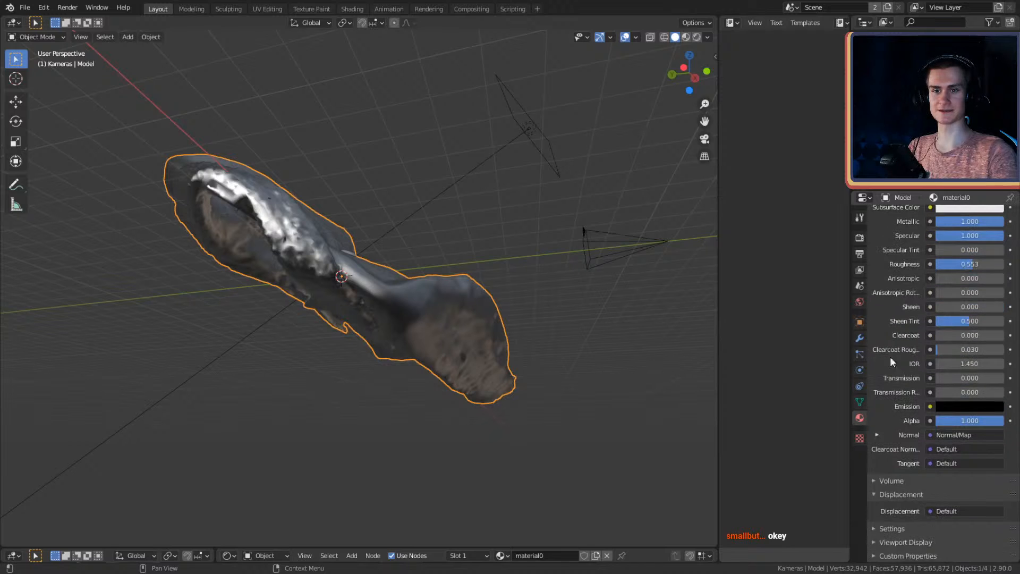
left_click(877, 541)
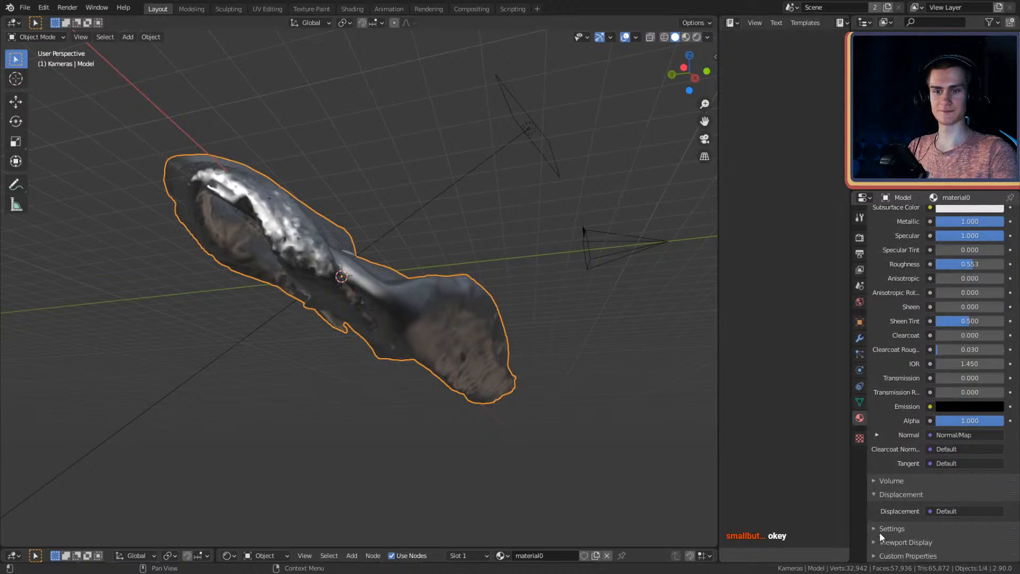
scroll(886, 504, "down", 8)
left_click_drag(969, 394, 888, 394)
Delete the sphere at the scene origin.
middle_click_drag(371, 282, 440, 305)
left_click(325, 261)
key("Delete")
Select the jacket, show its transform values and rotate it about 97.7° around the Y axis.
left_click(391, 274)
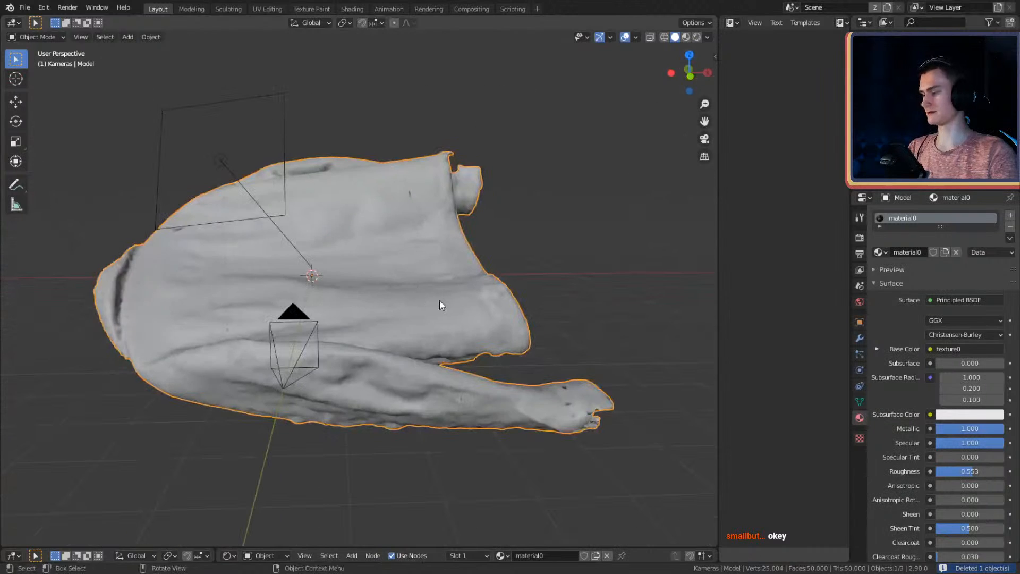
left_click(715, 57)
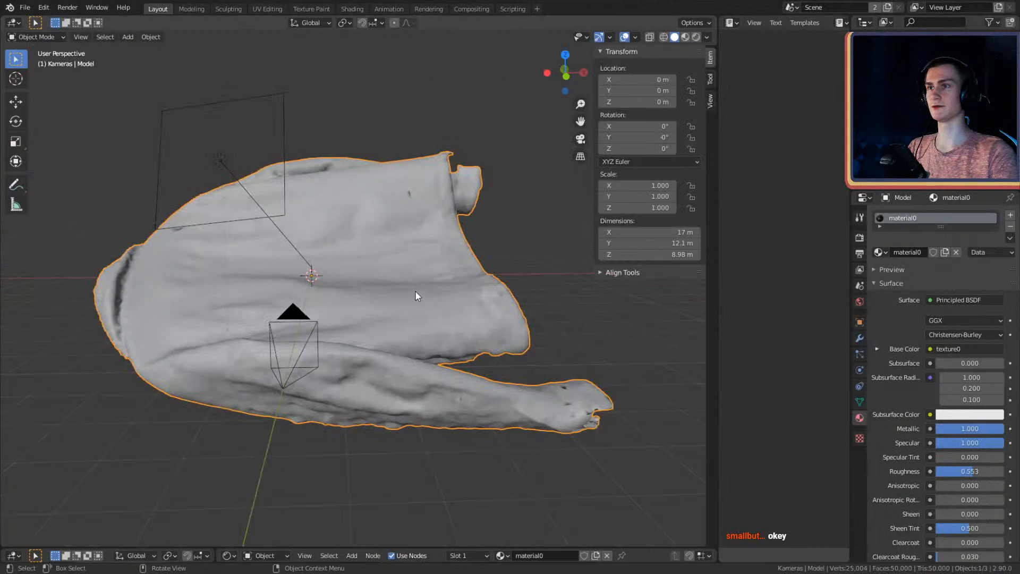
middle_click_drag(417, 294, 499, 304)
key("r")
key("y")
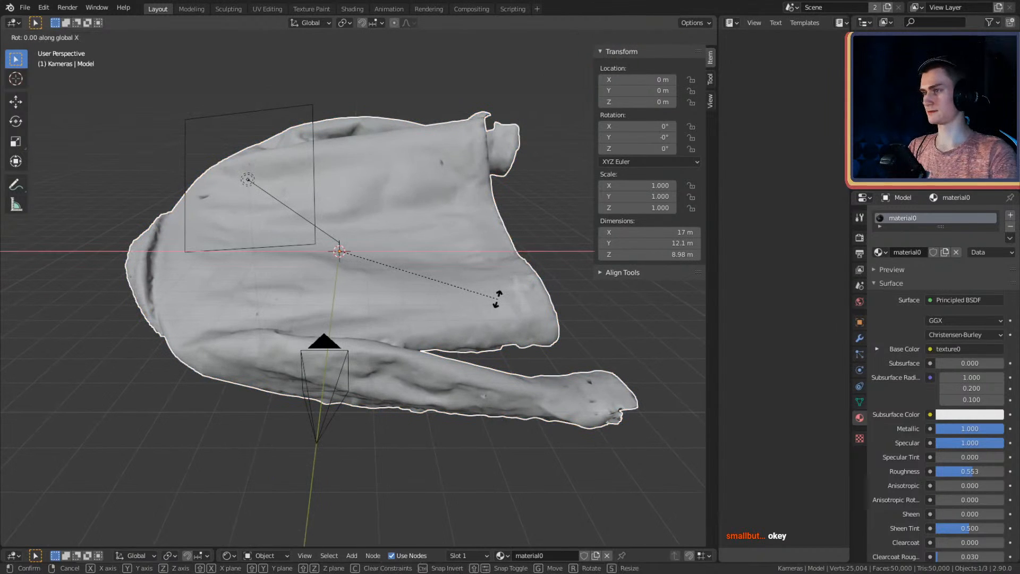
left_click(432, 337)
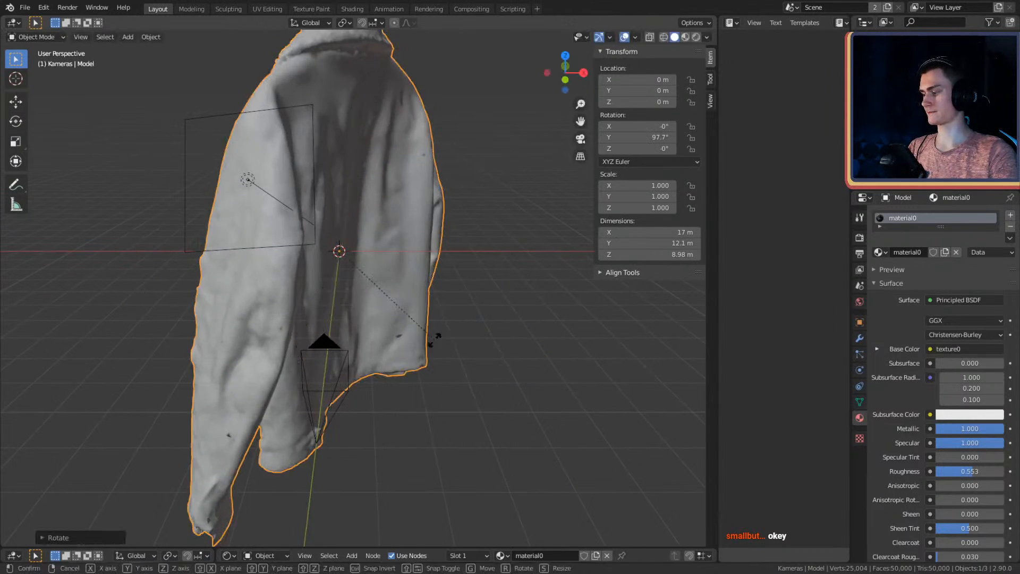
Rotate the jacket about 131° around the Z axis.
key("r")
key("z")
left_click(425, 241)
mouse_move(425, 241)
middle_mouse_down()
mouse_move(435, 285)
mouse_move(458, 218)
mouse_move(429, 257)
middle_mouse_up()
Scale the jacket down uniformly to about 0.167.
key("s")
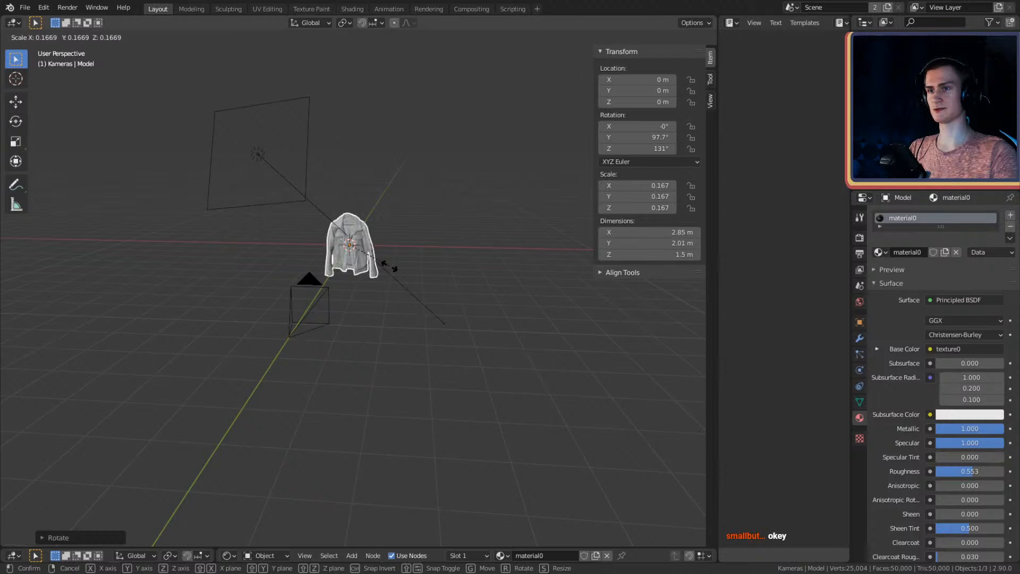
left_click(389, 266)
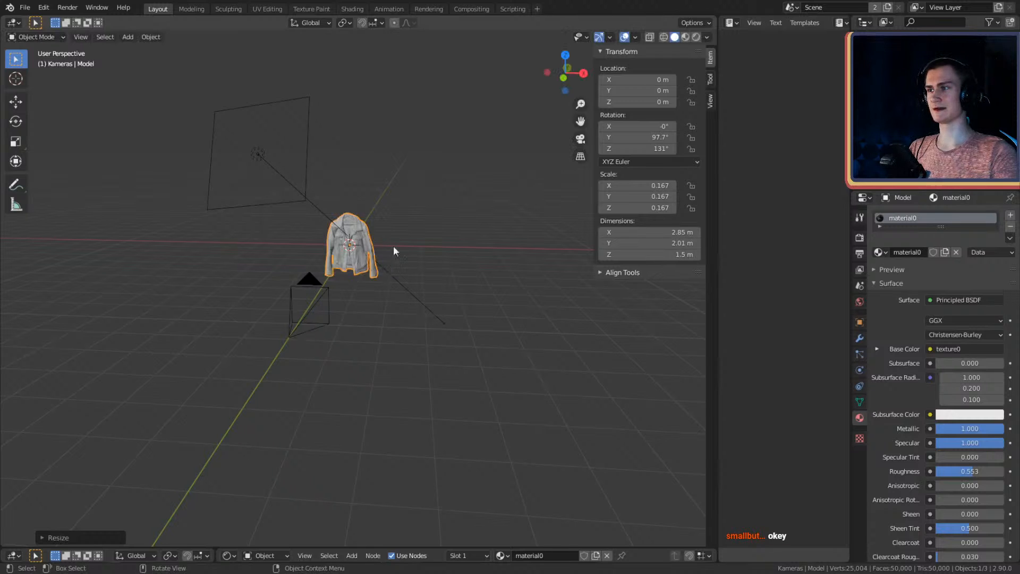
scroll(421, 307, "up", 6)
scroll(423, 331, "up", 3)
middle_click_drag(424, 329, 466, 287)
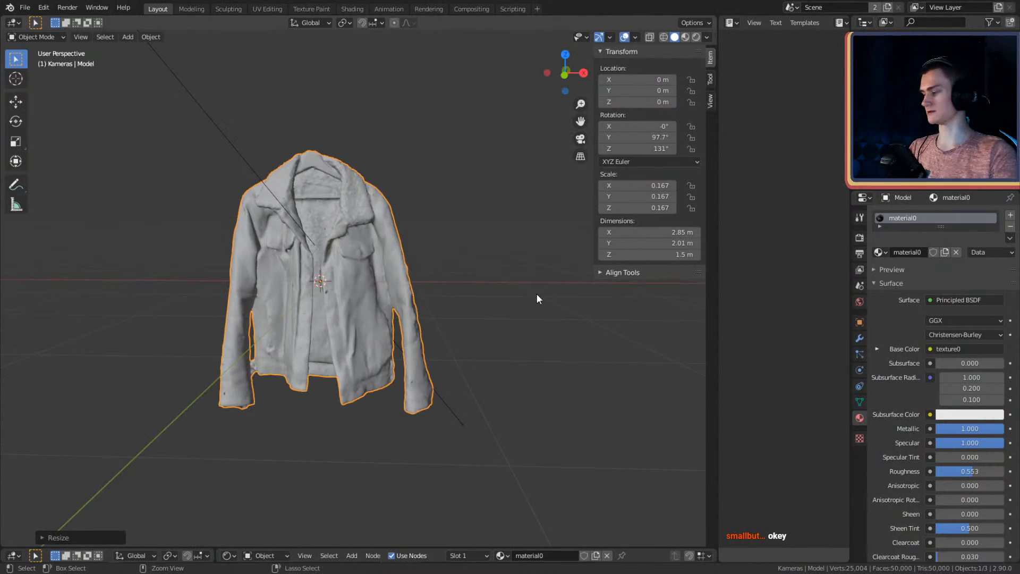
Apply the jacket's rotation and scale.
key("ctrl+a")
left_click(477, 318)
key("ctrl+a")
left_click(516, 303)
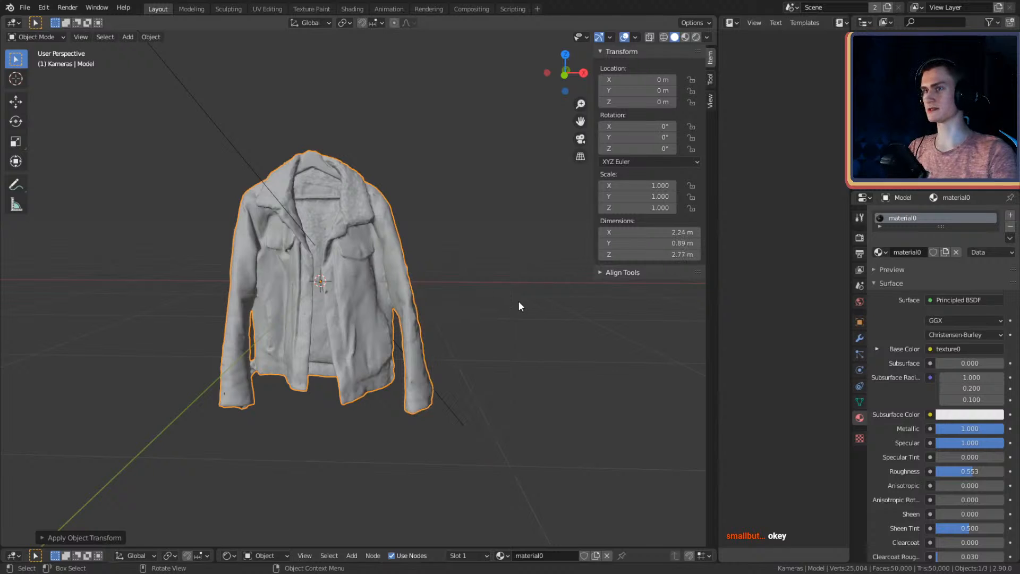
middle_click_drag(487, 295, 470, 266)
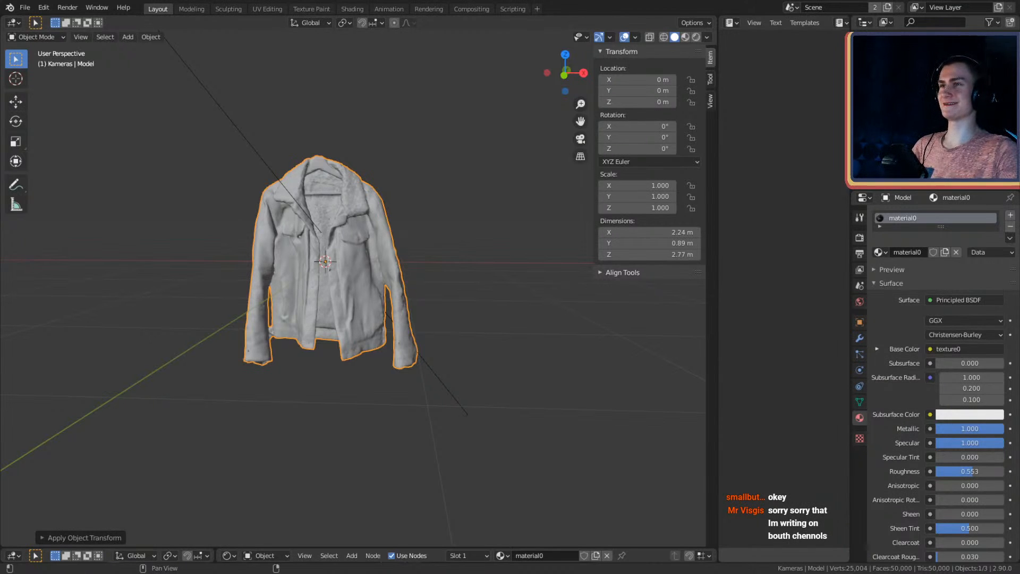
Switch the viewport to Material Preview and inspect the jacket's texture from the front and back.
left_click(433, 251)
middle_click_drag(454, 254, 410, 289)
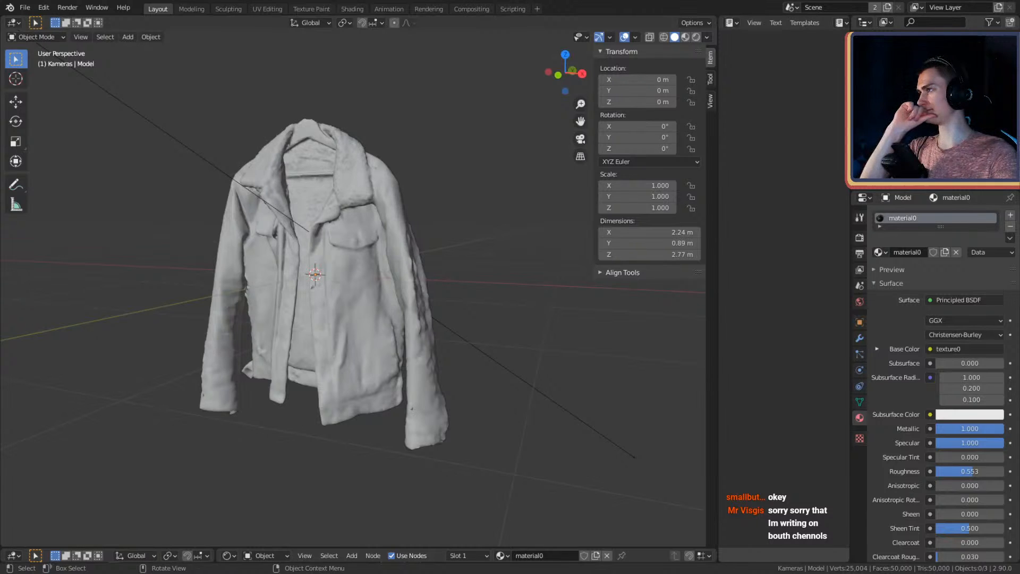
left_click(293, 282)
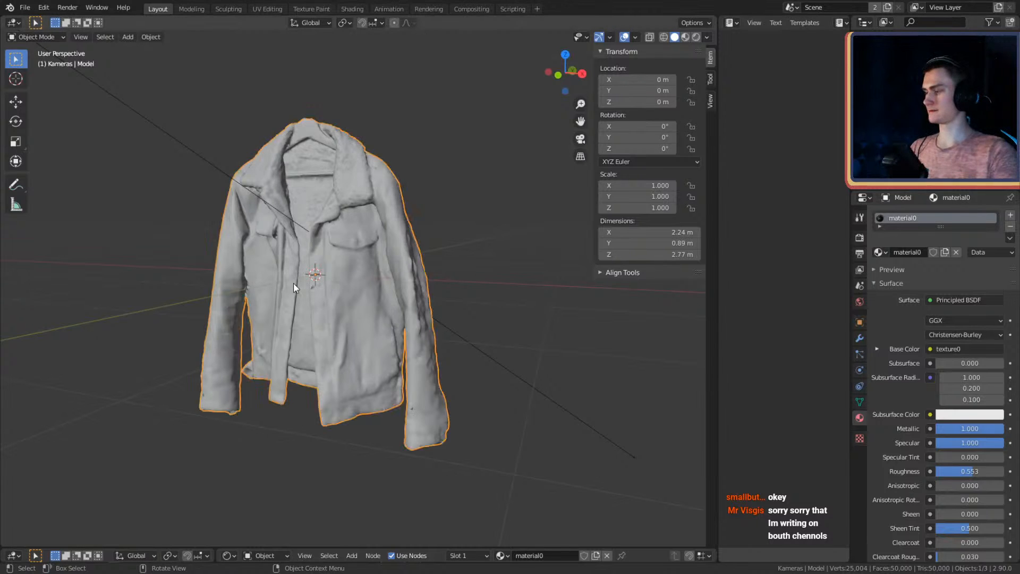
scroll(372, 317, "down", 5)
key("z")
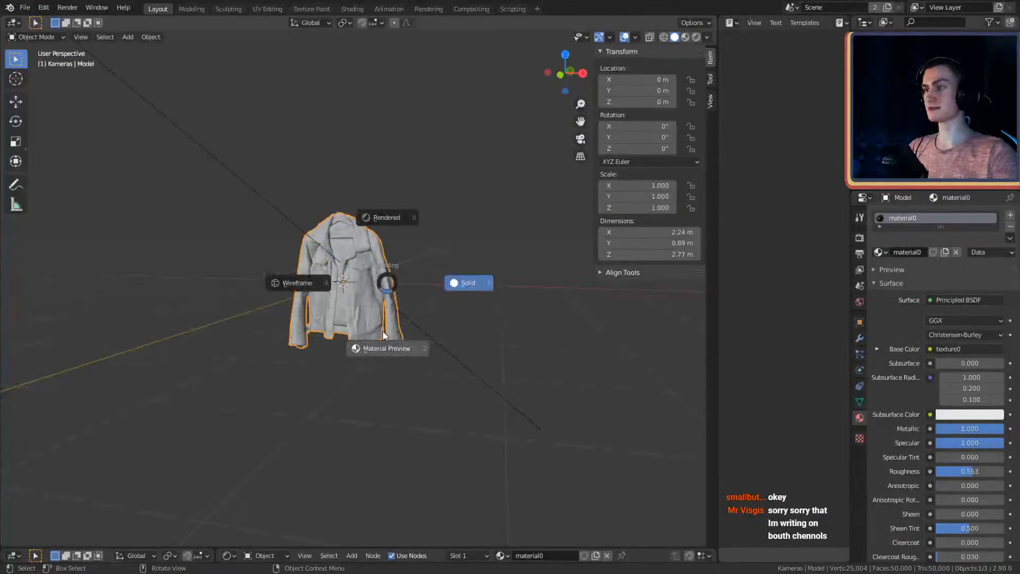
left_click(369, 367)
scroll(385, 254, "up", 8)
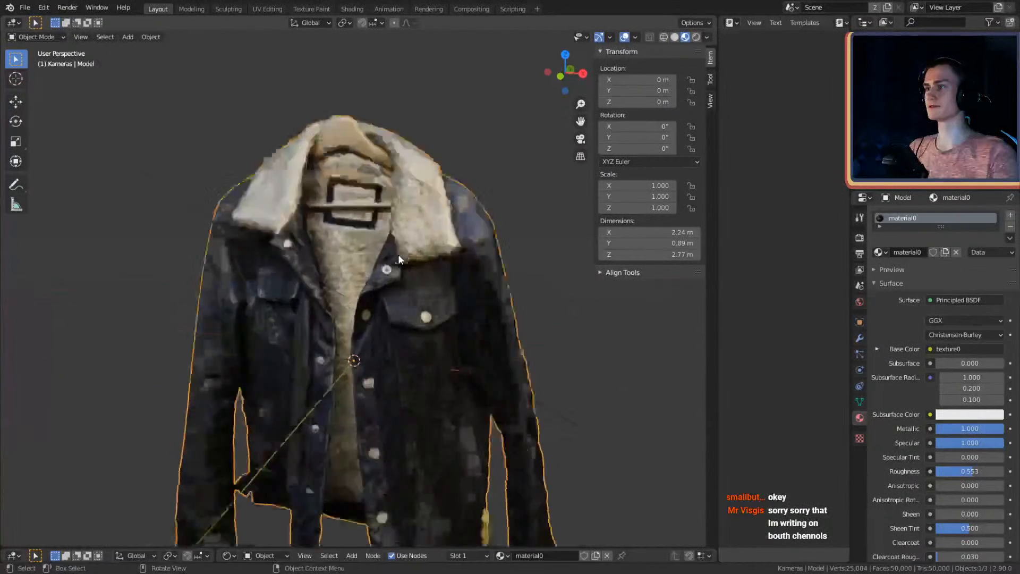
middle_click_drag(361, 115, 305, 220)
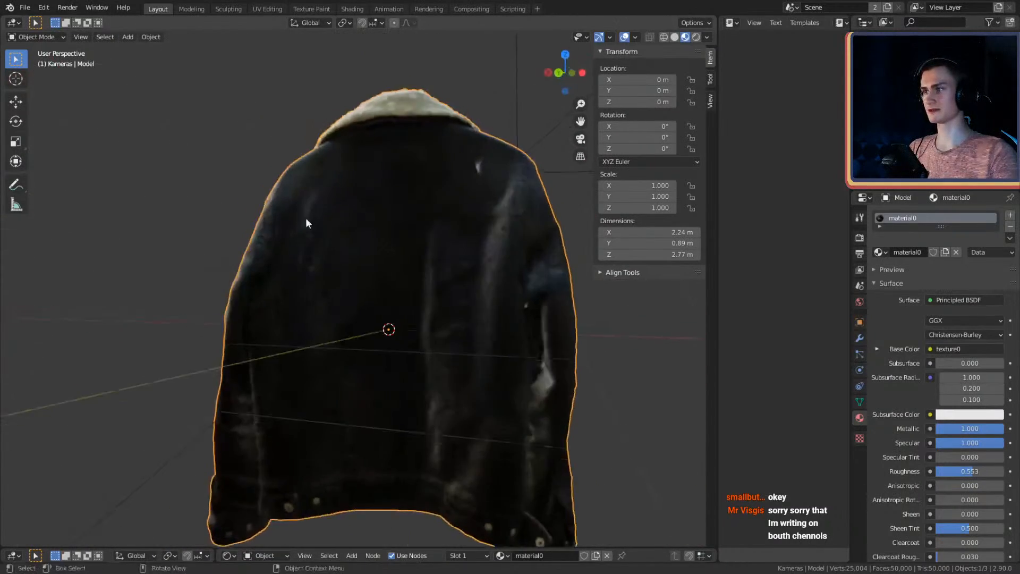
Hide the area light in the scene.
scroll(372, 239, "down", 2)
middle_click_drag(452, 261, 579, 206)
scroll(417, 261, "down", 4)
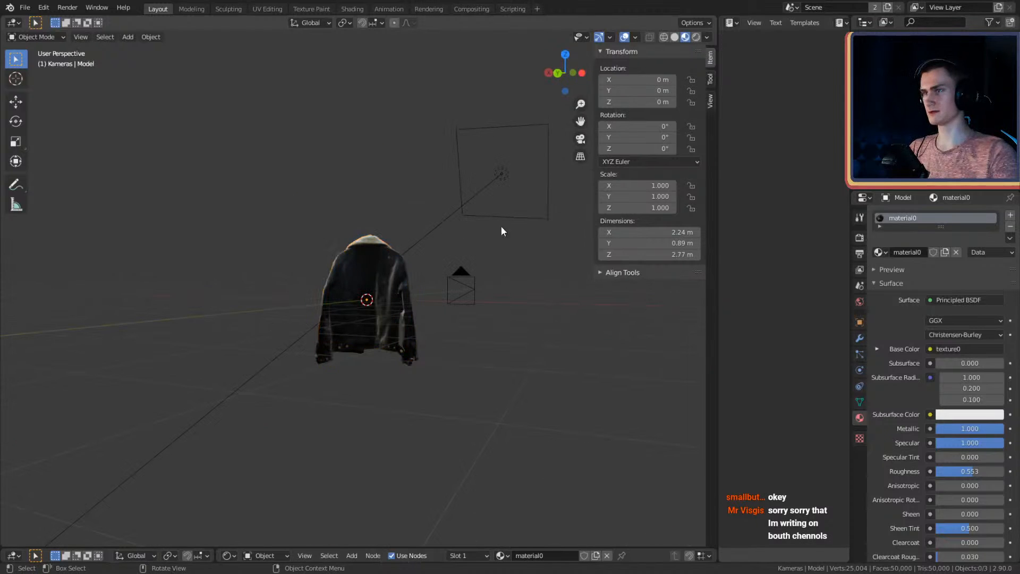
left_click(502, 189)
key("Delete")
Examine the textured jacket from the front at different distances and angles.
middle_click_drag(399, 250, 460, 243)
scroll(404, 298, "up", 3)
scroll(477, 282, "up", 3)
scroll(460, 244, "down", 3)
scroll(460, 243, "down", 1)
middle_click_drag(443, 300, 429, 278)
scroll(436, 267, "up", 3)
scroll(419, 334, "down", 5)
scroll(419, 334, "down", 1)
middle_click_drag(419, 334, 405, 291)
scroll(391, 297, "up", 3)
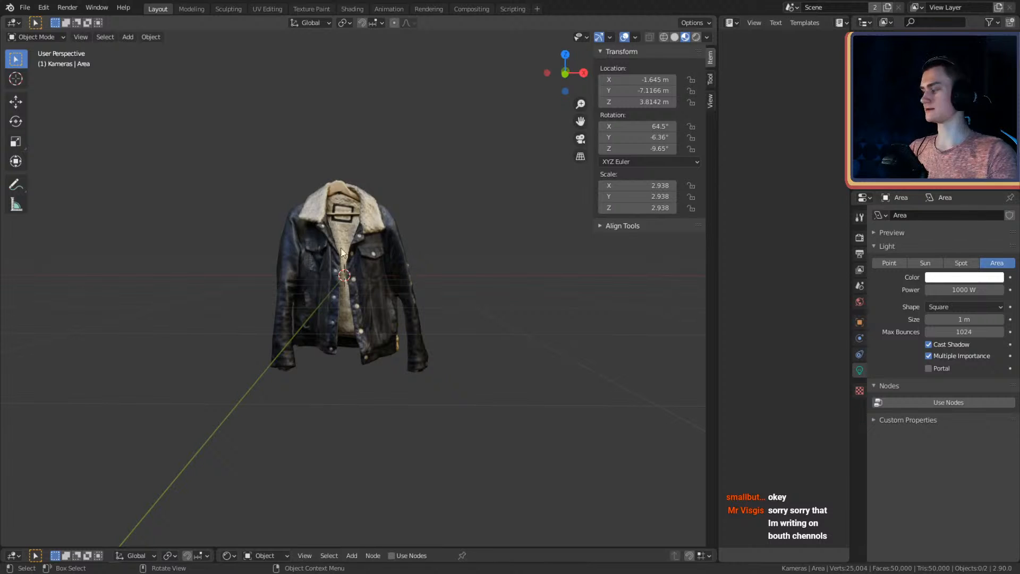
middle_click_drag(352, 263, 408, 253)
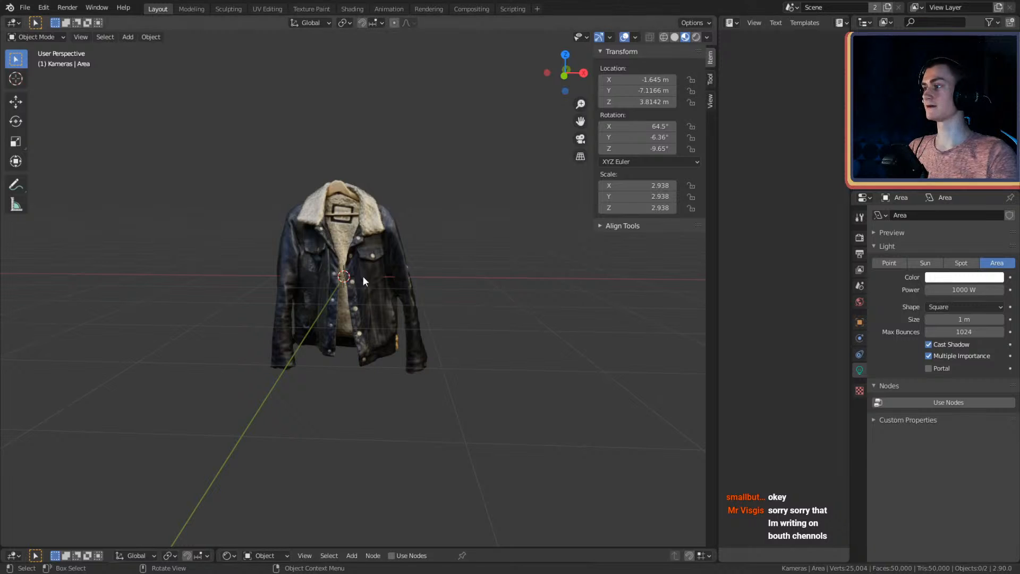
mouse_move(363, 275)
middle_mouse_down()
mouse_move(406, 264)
mouse_move(364, 285)
middle_mouse_up()
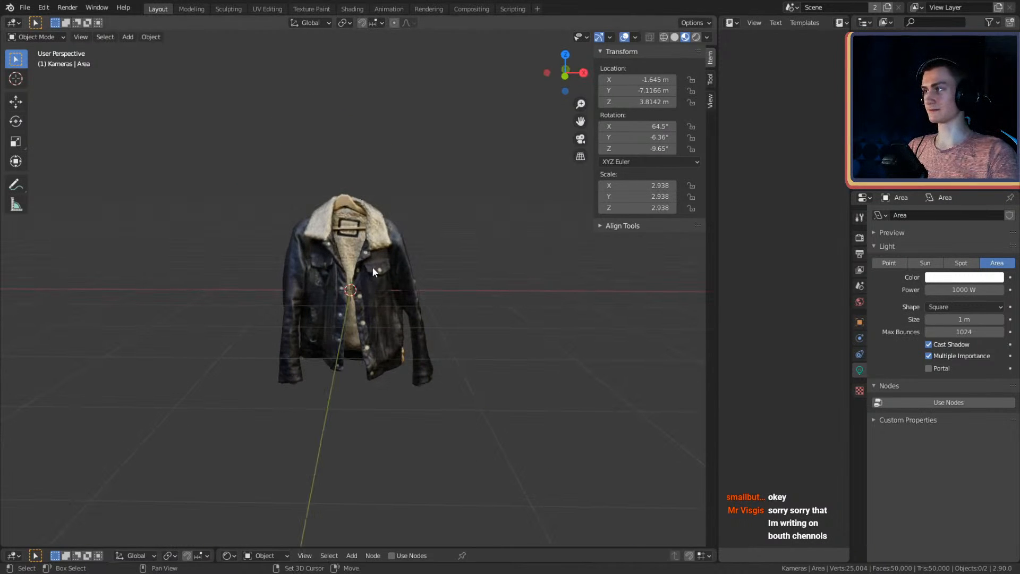
Select the jacket, check its mesh in wireframe, and return the viewport to Solid shading.
left_click(407, 301)
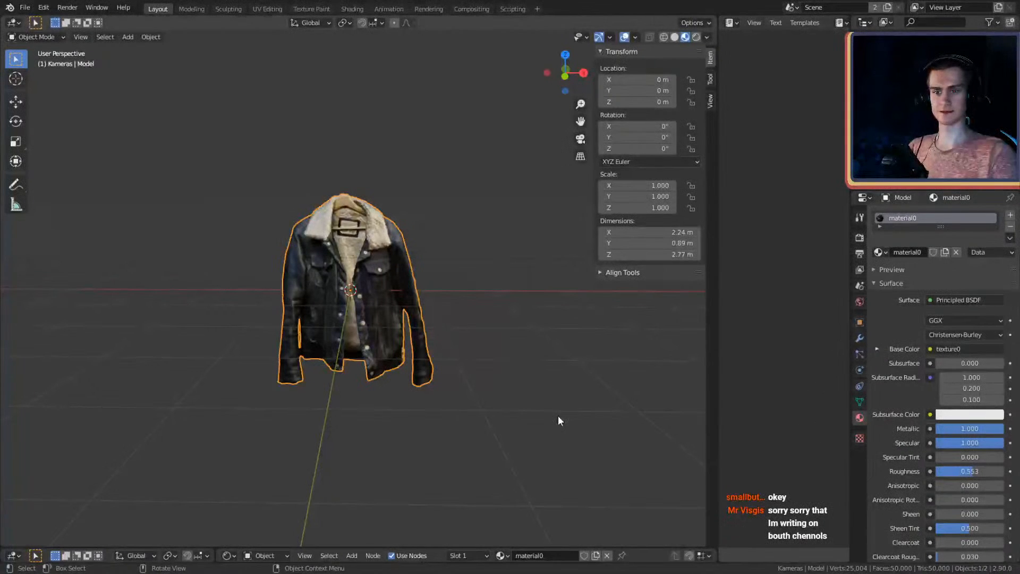
middle_click_drag(416, 333, 413, 299)
key("z")
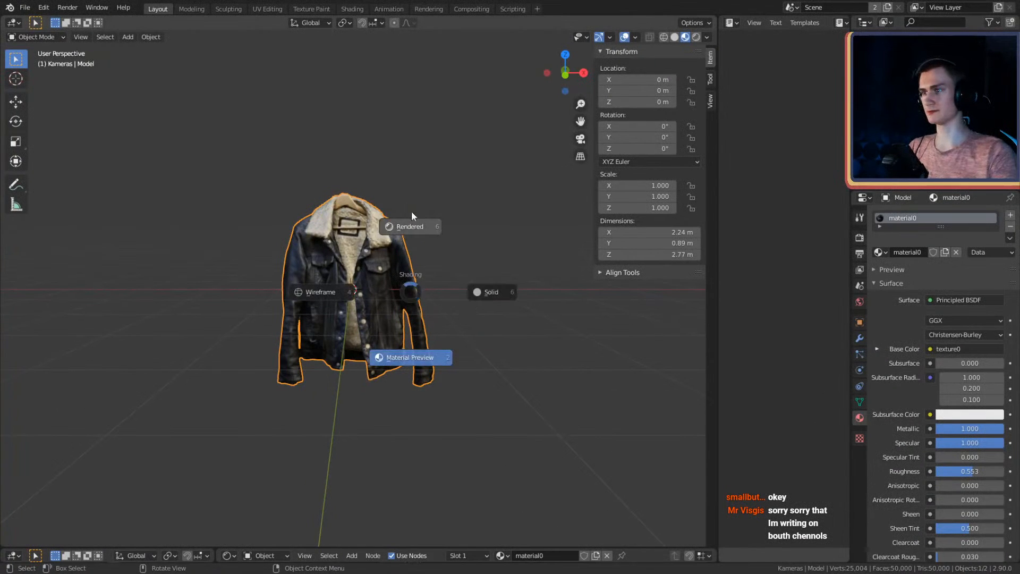
left_click(314, 285)
key("KP_Decimal")
key("z")
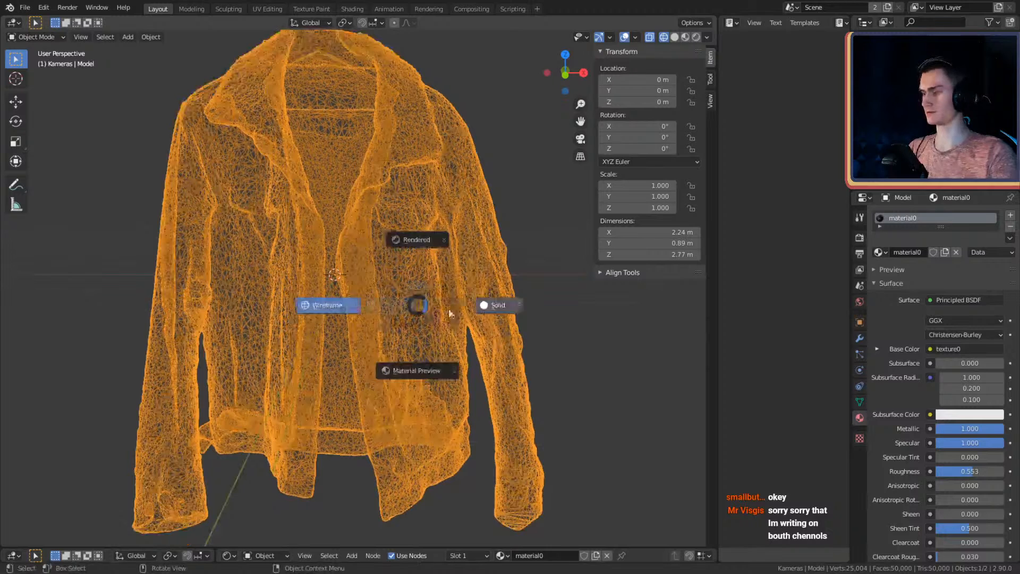
left_click(457, 324)
scroll(457, 324, "down", 5)
middle_click_drag(434, 304, 437, 307)
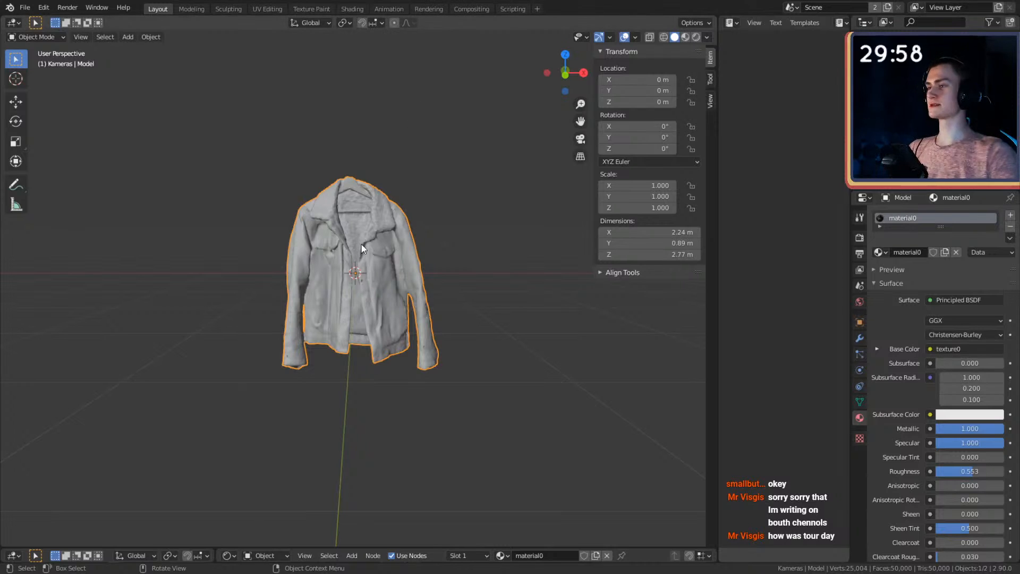
Examine the untextured jacket's geometry up close and from several angles.
middle_click_drag(378, 260, 391, 311)
scroll(414, 287, "up", 3)
scroll(386, 332, "down", 3)
left_click(394, 276)
key("Tab")
key("Tab")
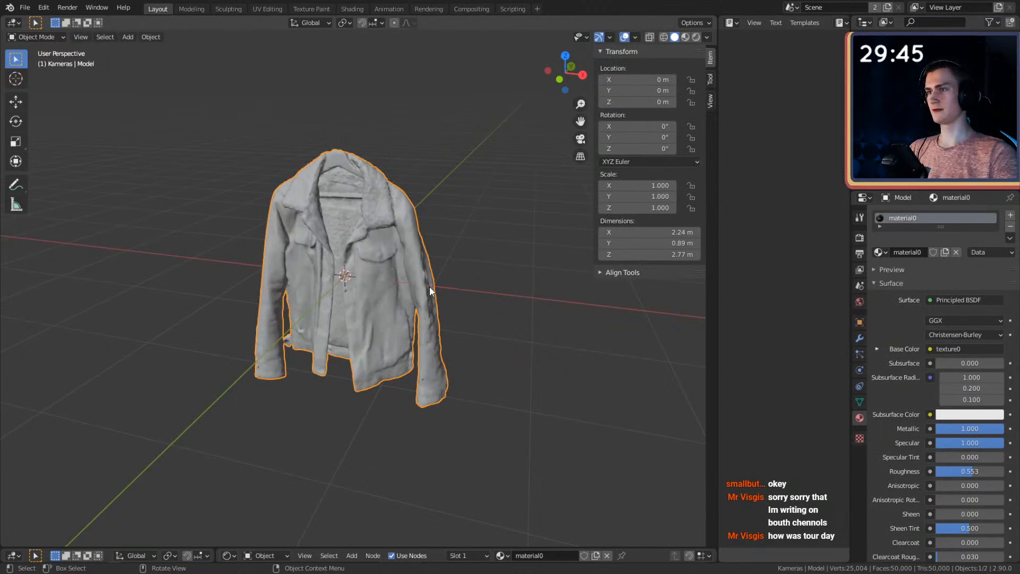
scroll(429, 286, "up", 2)
mouse_move(429, 286)
middle_mouse_down()
mouse_move(402, 311)
mouse_move(452, 309)
mouse_move(433, 281)
middle_mouse_up()
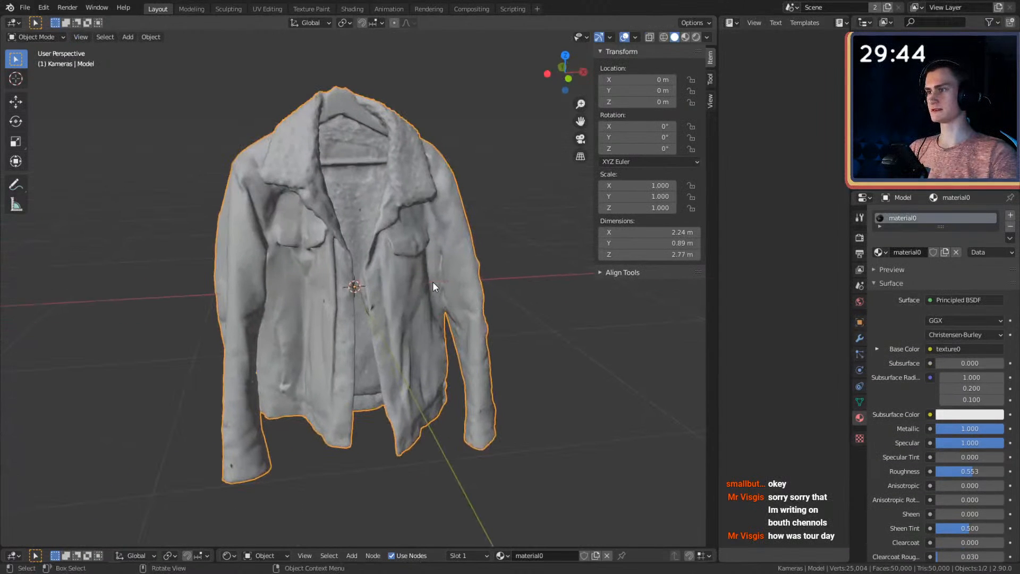
Switch the viewport to Material Preview and examine the jacket's front, collar and pockets.
key("z")
left_click(420, 339)
scroll(419, 337, "down", 2)
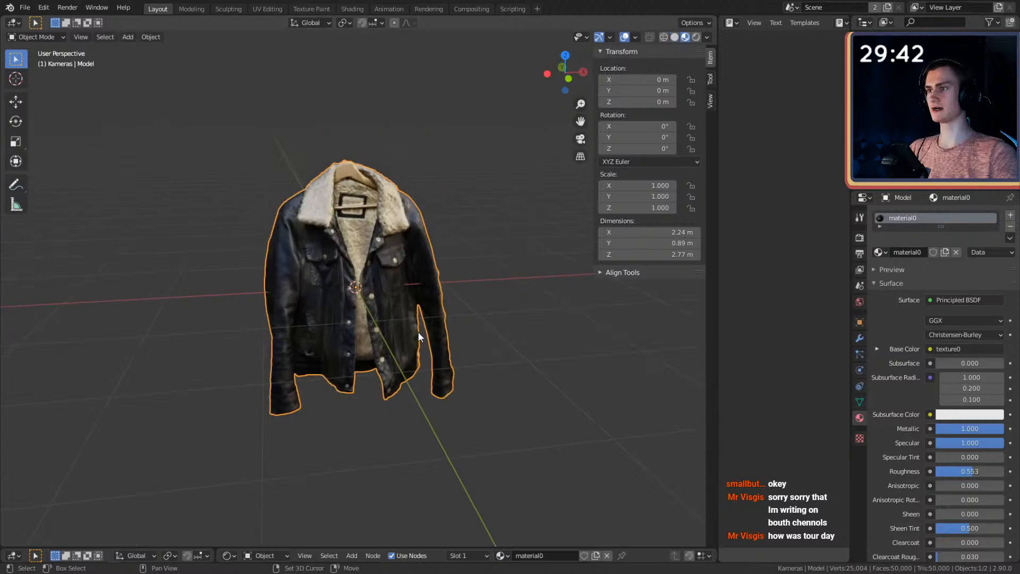
mouse_move(419, 331)
middle_mouse_down()
mouse_move(529, 333)
mouse_move(410, 317)
middle_mouse_up()
scroll(447, 268, "up", 2)
middle_click_drag(447, 267, 371, 333)
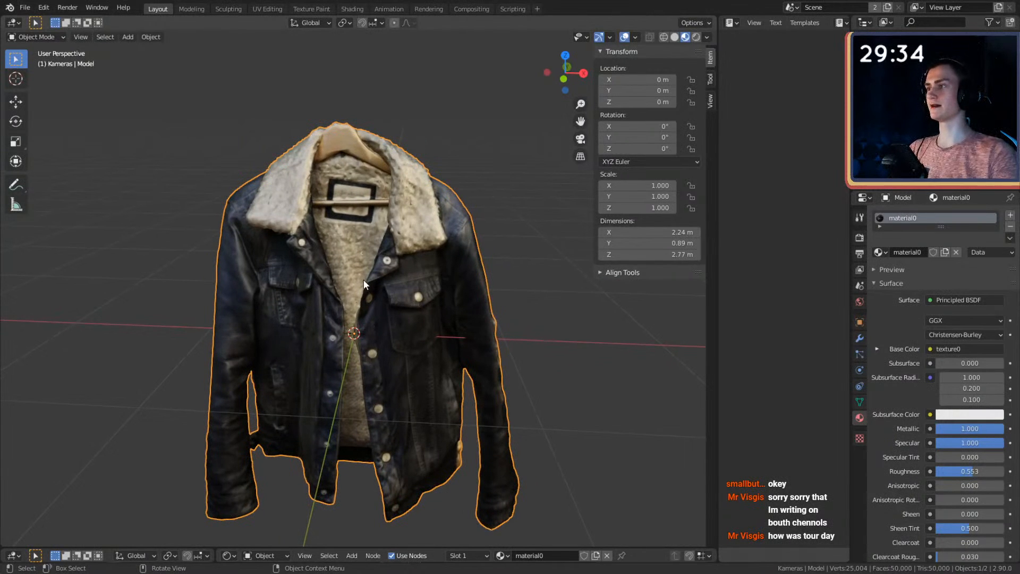
mouse_move(410, 278)
middle_mouse_down("shift")
mouse_move(412, 320)
mouse_move(403, 299)
mouse_move(416, 310)
mouse_move(397, 335)
mouse_move(406, 292)
middle_mouse_up("shift")
scroll(397, 282, "up", 2)
scroll(397, 335, "down", 3)
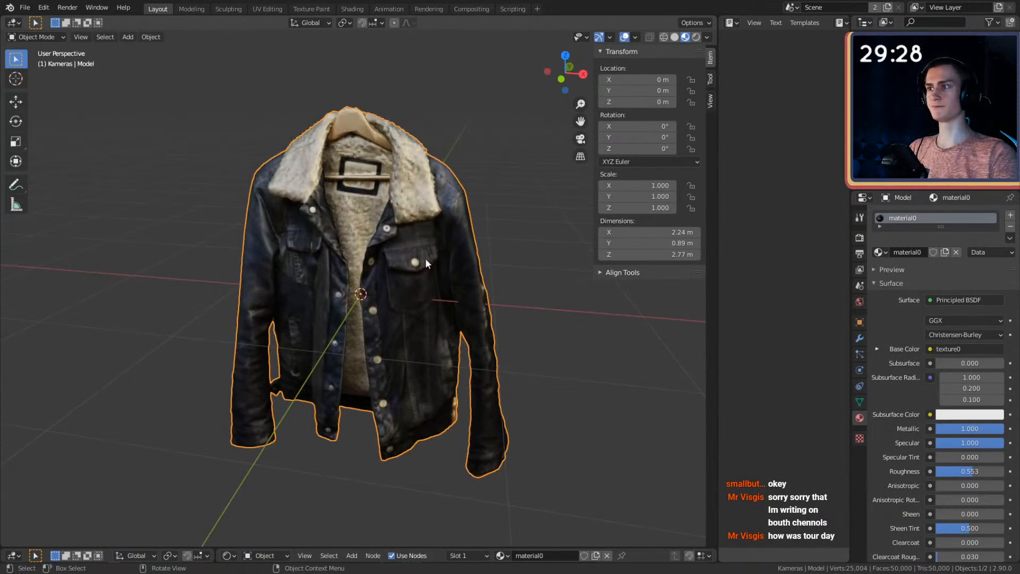
Switch the viewport back to Solid shading and inspect the jacket's surface without its texture.
key("z")
left_click(506, 308)
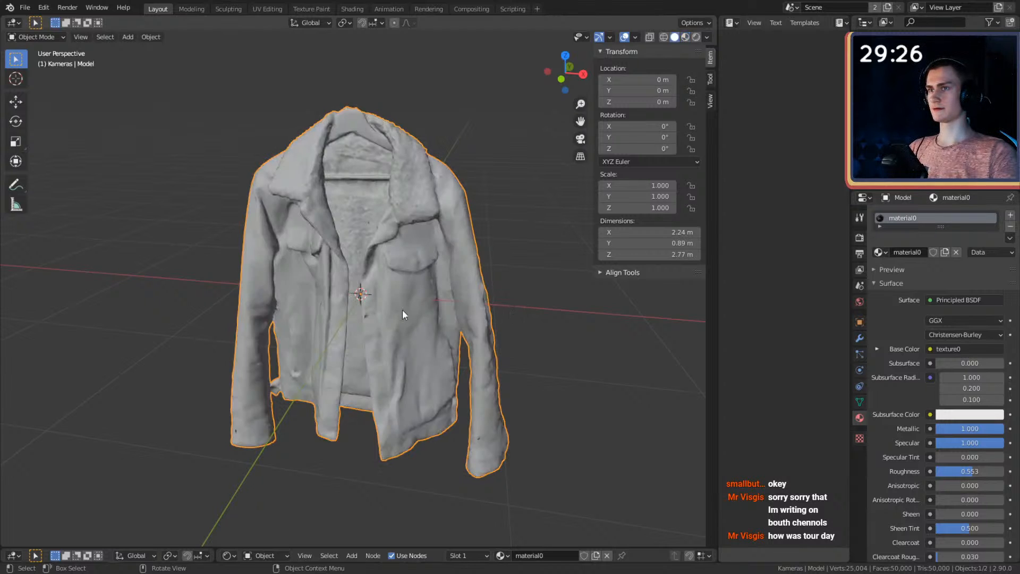
mouse_move(416, 285)
middle_mouse_down()
mouse_move(403, 270)
mouse_move(430, 292)
middle_mouse_up()
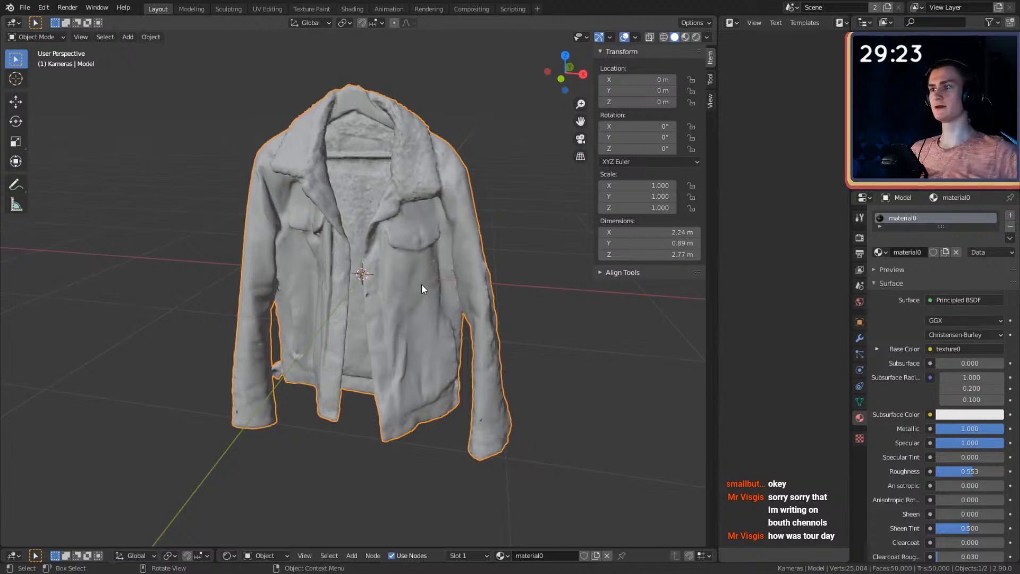
mouse_move(402, 282)
middle_mouse_down()
mouse_move(447, 306)
mouse_move(485, 300)
mouse_move(355, 311)
mouse_move(352, 321)
mouse_move(406, 336)
mouse_move(376, 314)
mouse_move(414, 304)
mouse_move(381, 313)
mouse_move(397, 287)
mouse_move(381, 304)
middle_mouse_up()
key("z")
left_click(433, 313)
scroll(407, 319, "down", 3)
left_click(527, 266)
middle_click_drag(527, 266, 394, 281)
left_click(394, 281)
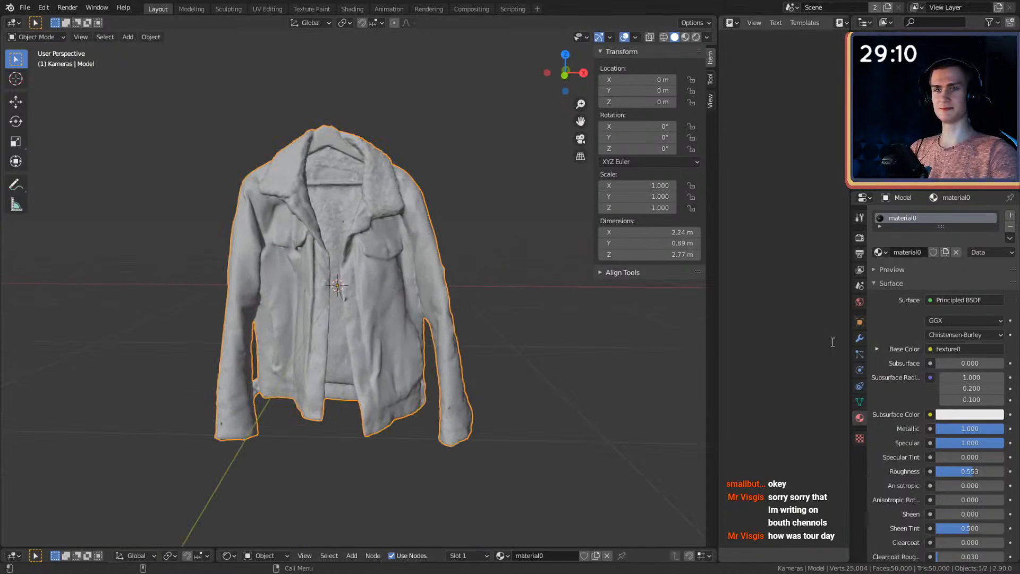
Add a Displace modifier to the jacket.
left_click(859, 338)
left_click(927, 215)
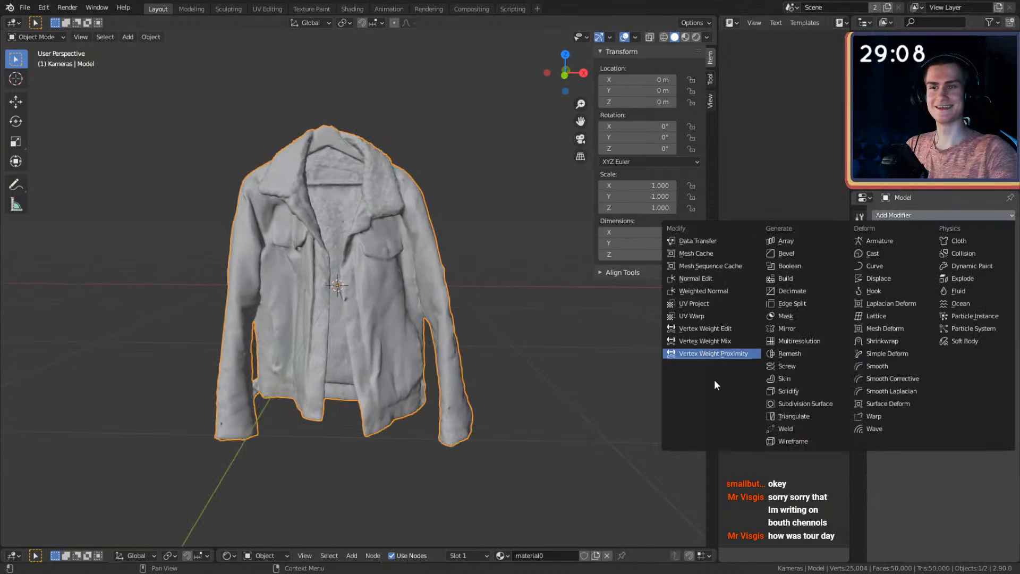
left_click(879, 279)
middle_click_drag(482, 324, 447, 353)
scroll(507, 364, "down", 3)
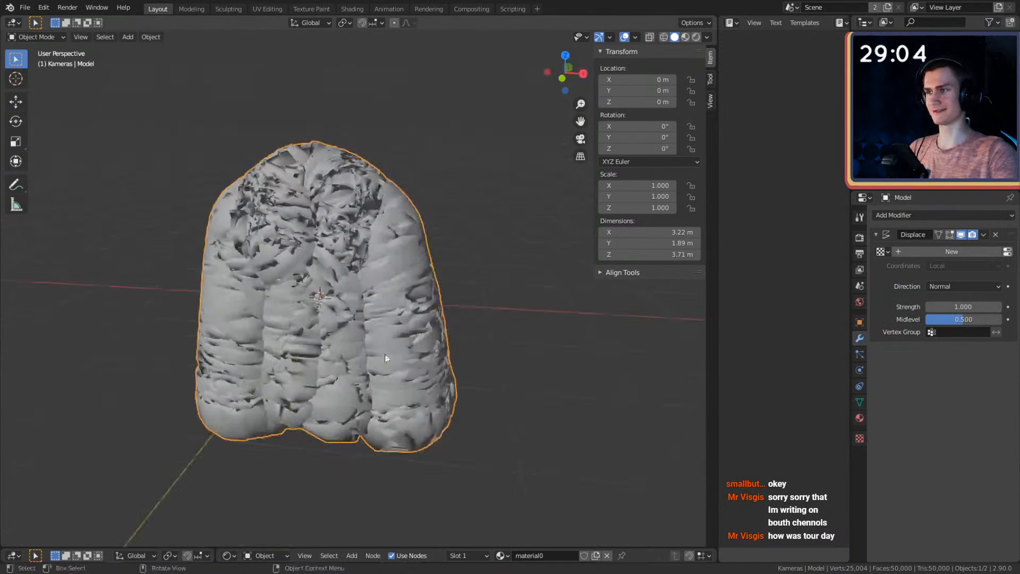
Create a new texture for the Displace modifier and open its texture settings.
left_click(920, 251)
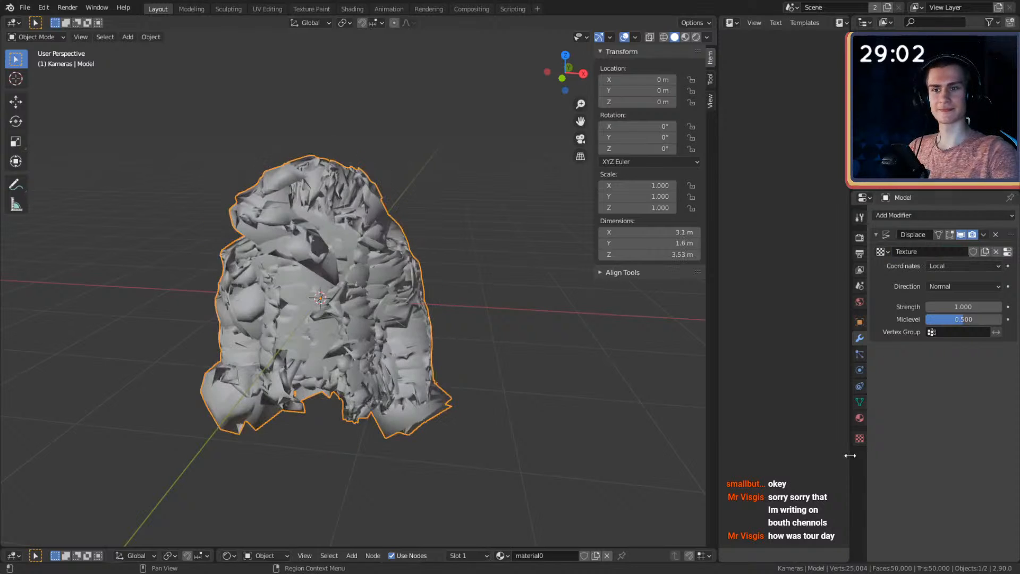
left_click(859, 438)
middle_click_drag(500, 319, 533, 329)
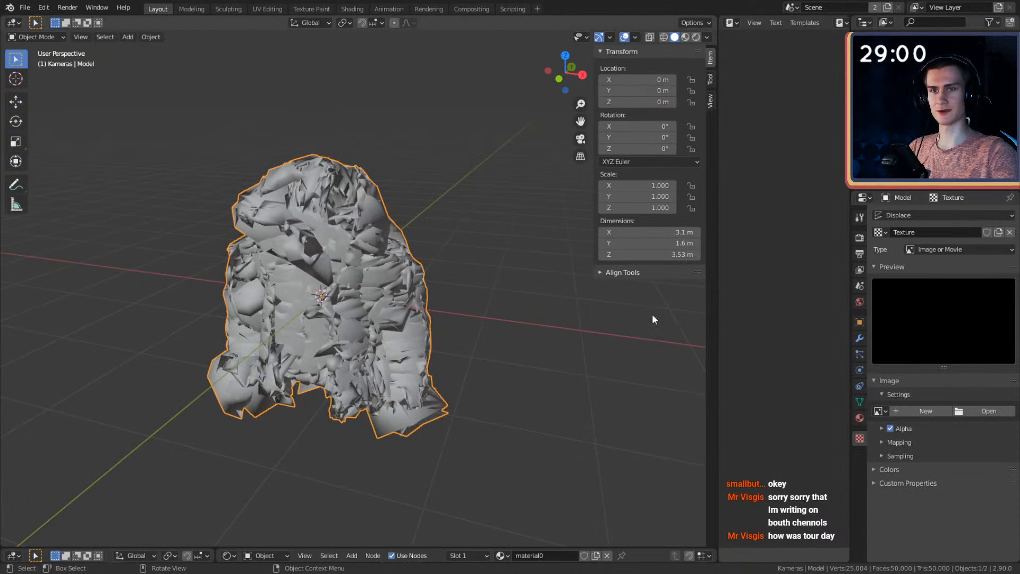
middle_click_drag(687, 302, 667, 279)
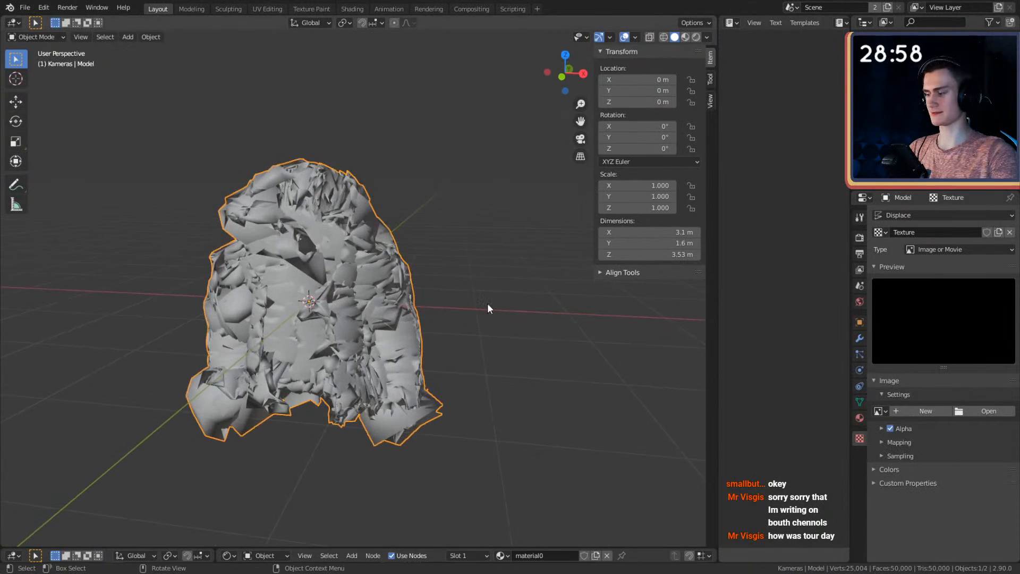
left_click_drag(435, 546, 432, 546)
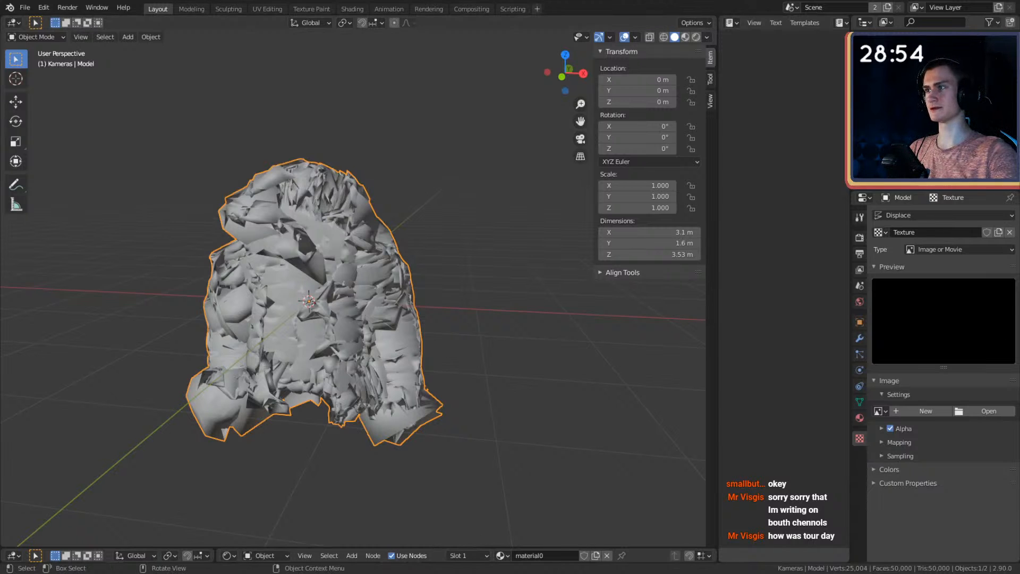
scroll(439, 375, "up", 3)
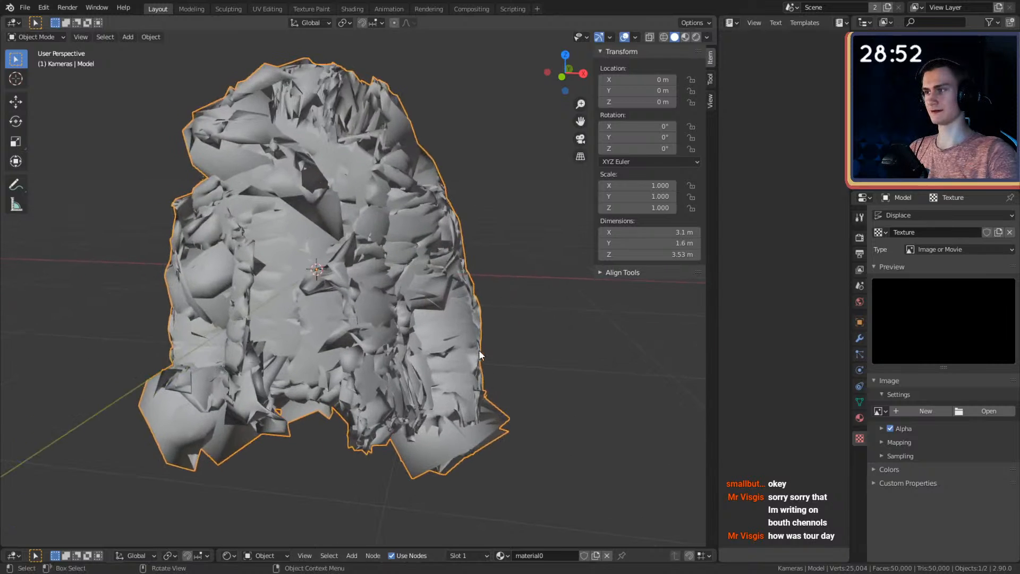
scroll(468, 342, "down", 3)
middle_click_drag(446, 327, 491, 345)
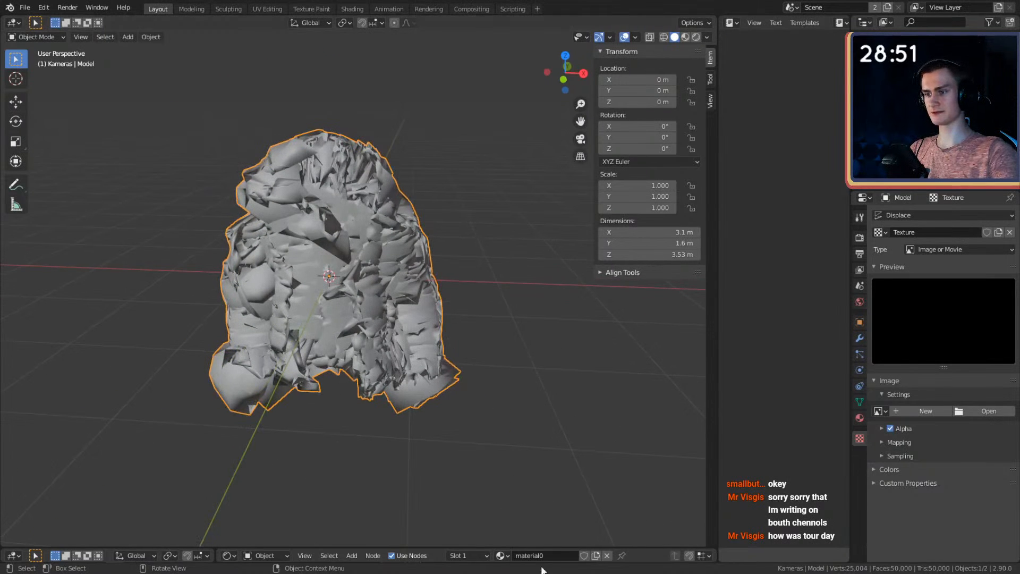
Enlarge the shader editor area beneath the viewport and show the model in Material Preview.
mouse_move(418, 547)
left_mouse_down()
mouse_move(412, 283)
mouse_move(394, 379)
left_mouse_up()
left_click(410, 217)
middle_click_drag(404, 329, 372, 254)
scroll(490, 248, "up", 4)
scroll(372, 254, "down", 2)
middle_click_drag(430, 212, 399, 218)
scroll(409, 465, "up", 2)
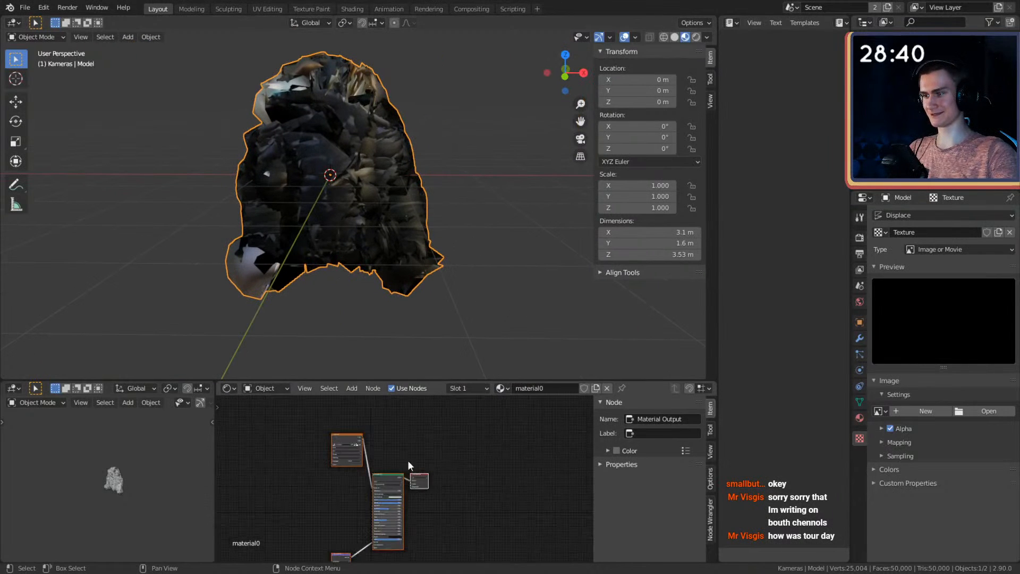
Disconnect the Image Texture node from the Principled BSDF's base color and reposition the node beside the shader.
left_click_drag(346, 449, 281, 459)
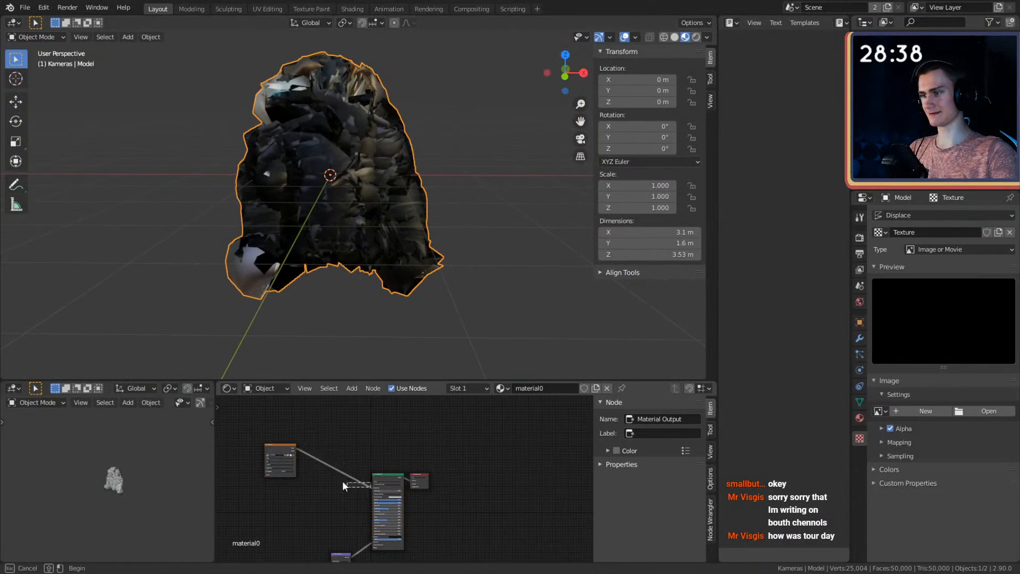
left_click_drag(371, 487, 332, 472)
left_click_drag(274, 453, 314, 479)
mouse_move(427, 228)
middle_mouse_down("shift")
mouse_move(439, 187)
mouse_move(441, 234)
middle_mouse_up("shift")
scroll(442, 235, "up", 3)
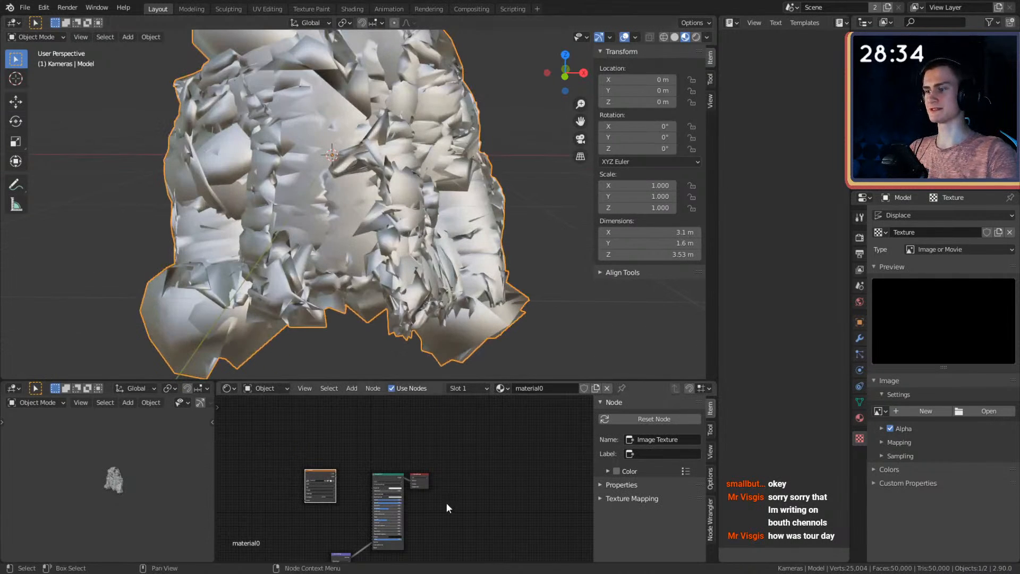
scroll(445, 511, "up", 4)
middle_click_drag(444, 514, 484, 450)
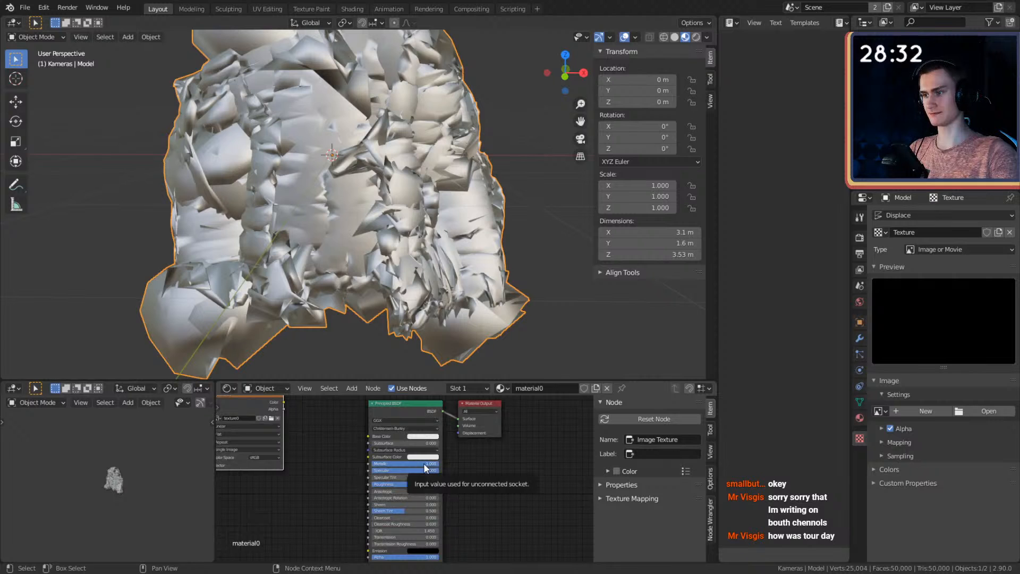
Change the jacket's displacement texture type to Wood.
middle_click_drag(434, 266, 397, 208)
scroll(440, 244, "down", 3)
left_click(471, 232)
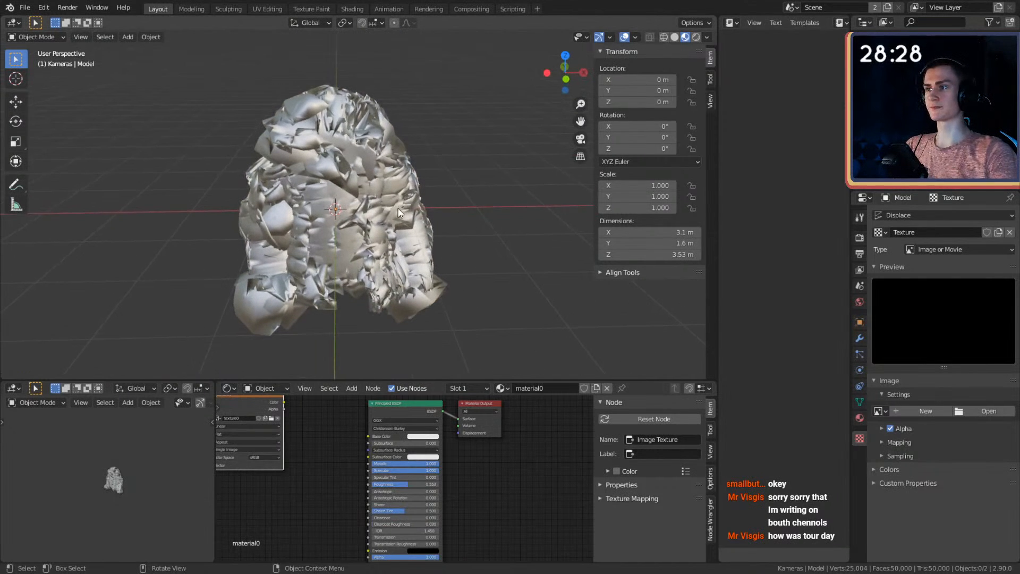
left_click(398, 208)
left_click(860, 337)
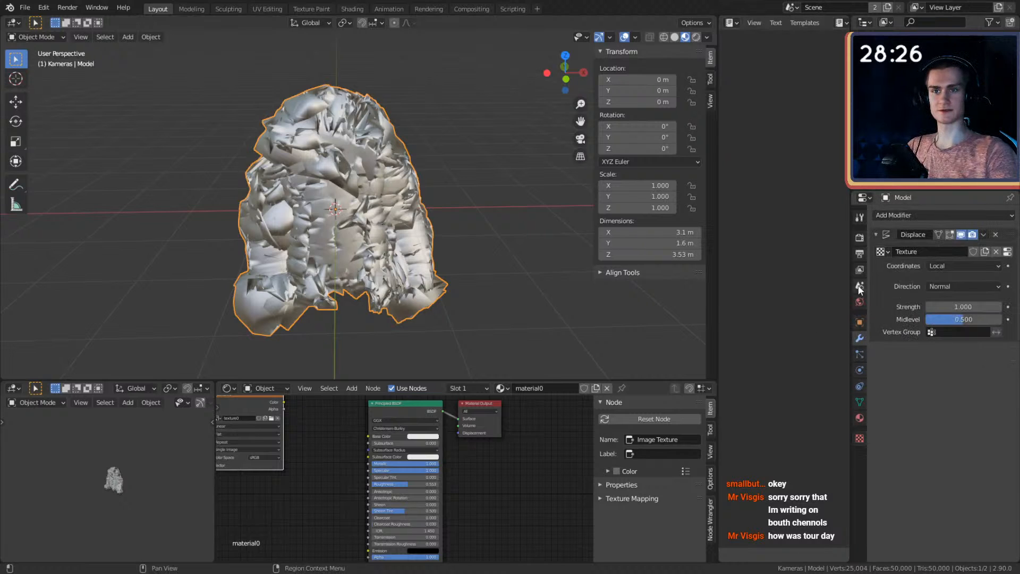
left_click(860, 437)
left_click(922, 250)
left_click(925, 313)
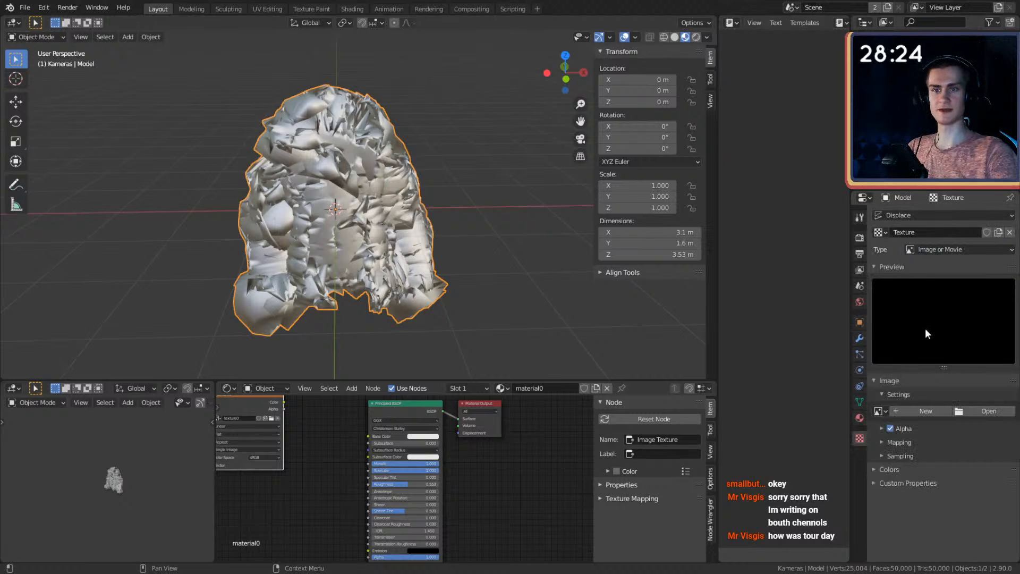
left_click(930, 248)
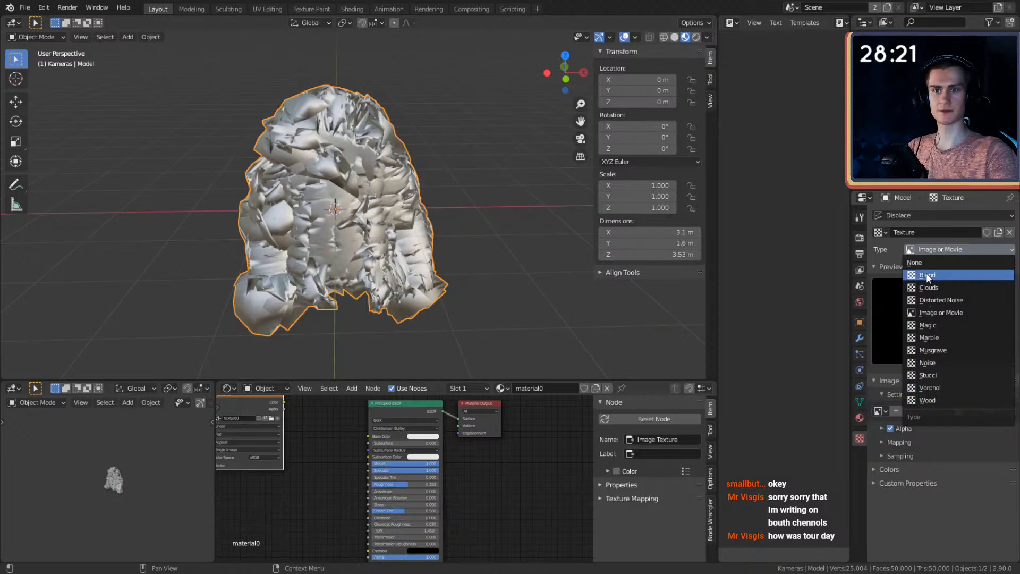
left_click(927, 400)
middle_click_drag(499, 273, 452, 260)
scroll(359, 232, "up", 4)
scroll(550, 285, "down", 2)
scroll(492, 255, "down", 1)
Set the Wood texture's pattern to Band Noise and its size to 2.00.
left_click(951, 415)
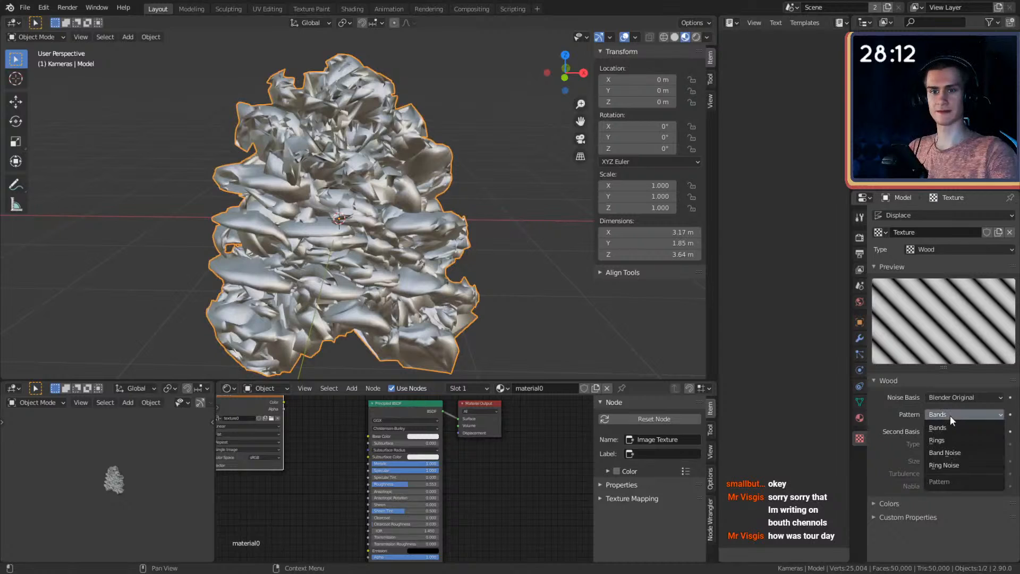
left_click(938, 452)
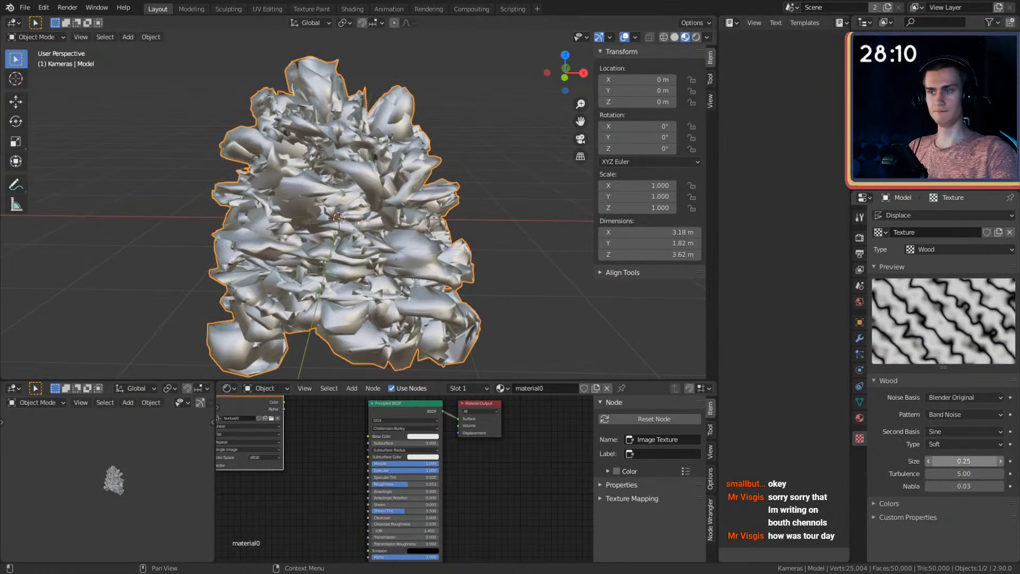
left_click_drag(940, 461, 1014, 461)
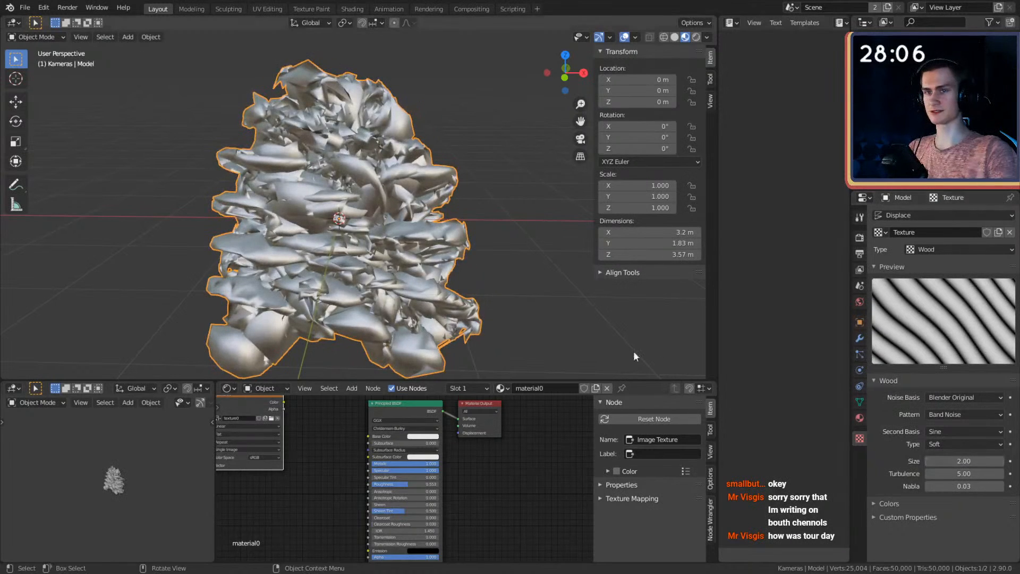
middle_click_drag(633, 351, 478, 287)
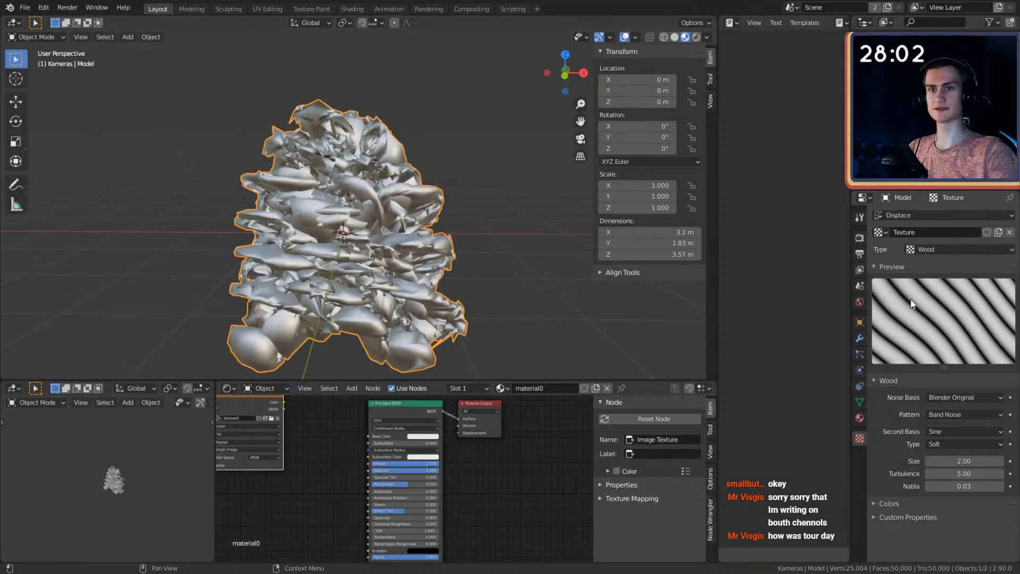
Remove the Displace modifier from the jacket.
left_click(860, 339)
left_click(996, 235)
scroll(402, 276, "down", 2)
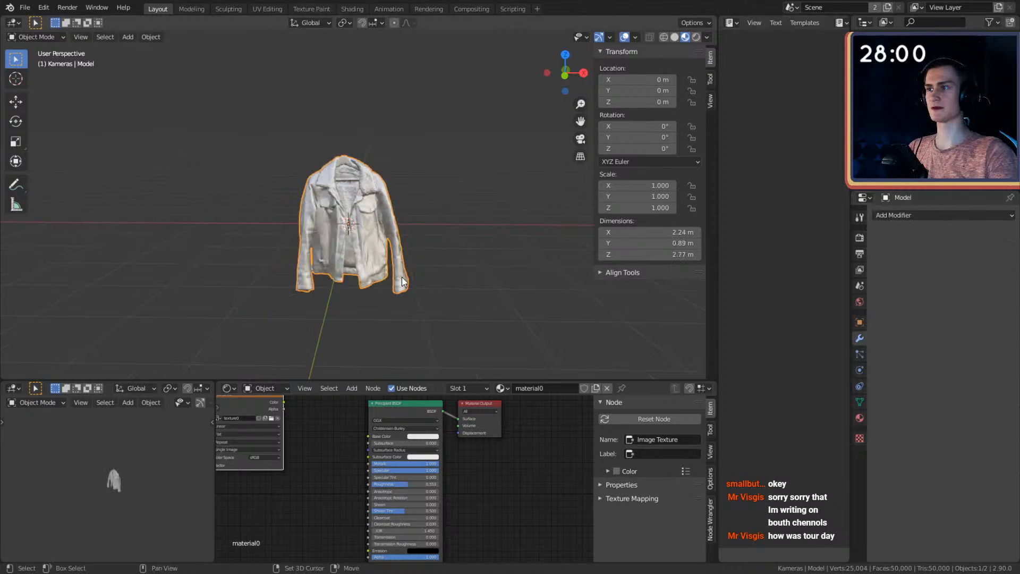
scroll(410, 239, "up", 4)
middle_click_drag(414, 215, 426, 243)
scroll(435, 215, "down", 2)
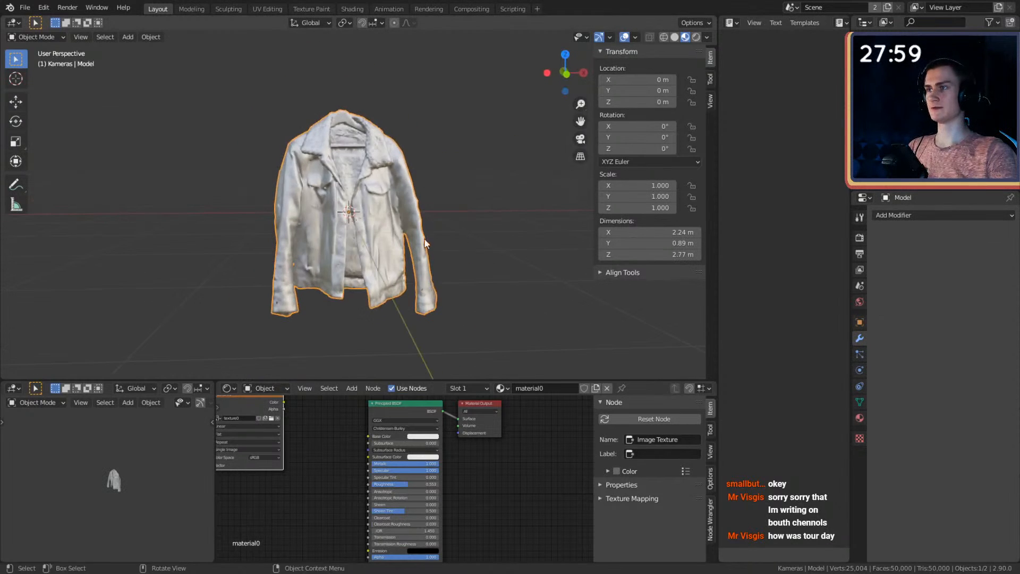
Add a Smooth modifier to the jacket and set its factor to 1.
left_click(919, 216)
left_click(930, 216)
left_click(916, 215)
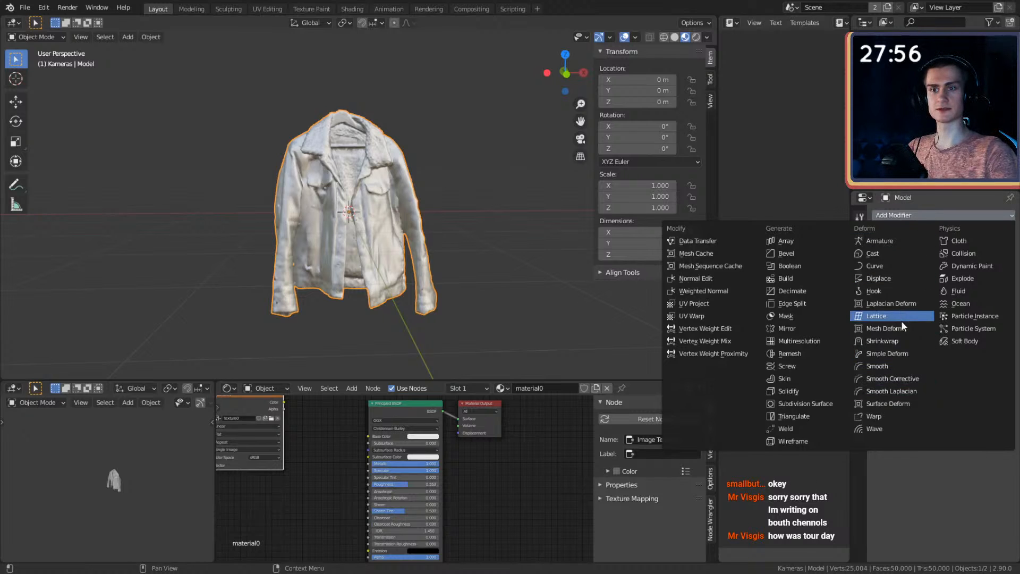
left_click(881, 367)
scroll(423, 253, "up", 2)
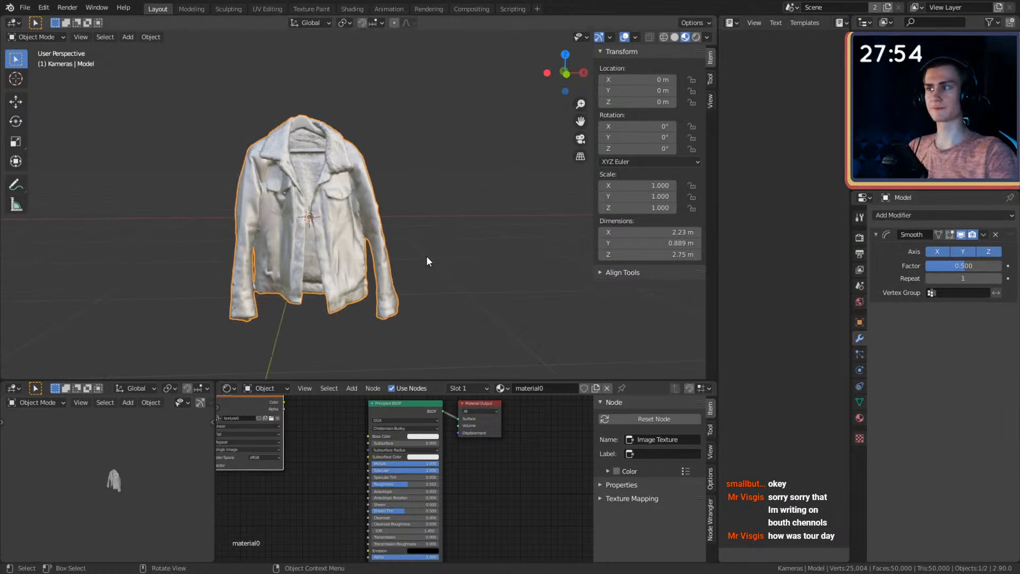
middle_click_drag(426, 256, 451, 237)
left_click_drag(960, 263, 1002, 265)
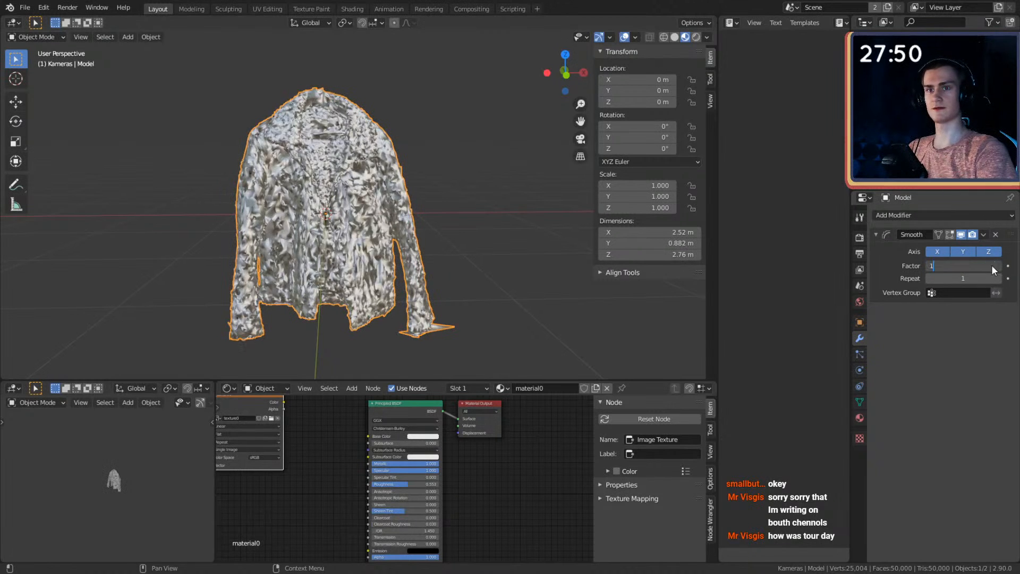
type("1")
key("Return")
Set the Smooth modifier's repeat count first to 10, and finally to 20.
double_click(977, 277)
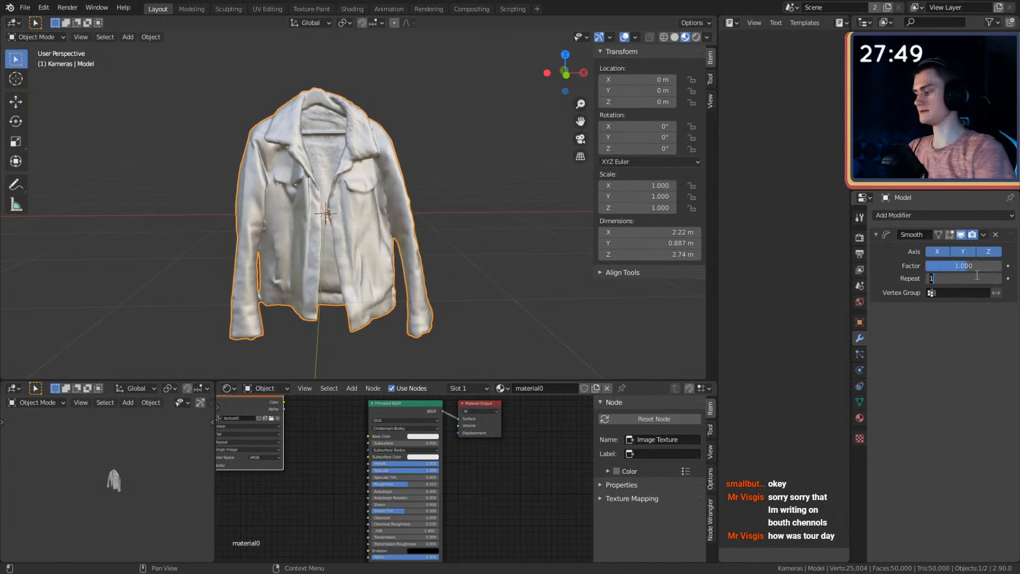
type("10")
key("Return")
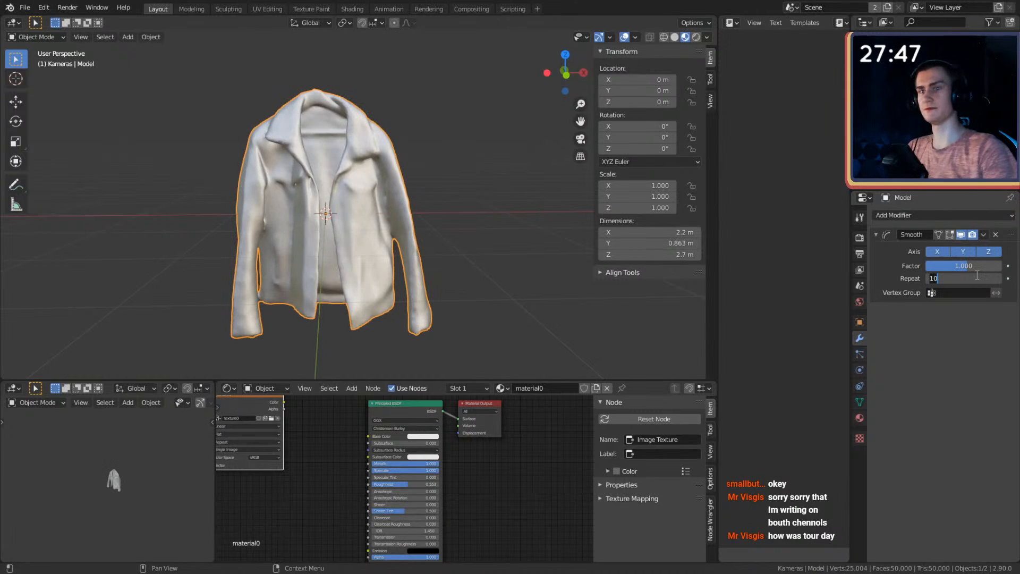
key("BackSpace")
key("BackSpace")
type("20")
key("Return")
scroll(455, 233, "up", 3)
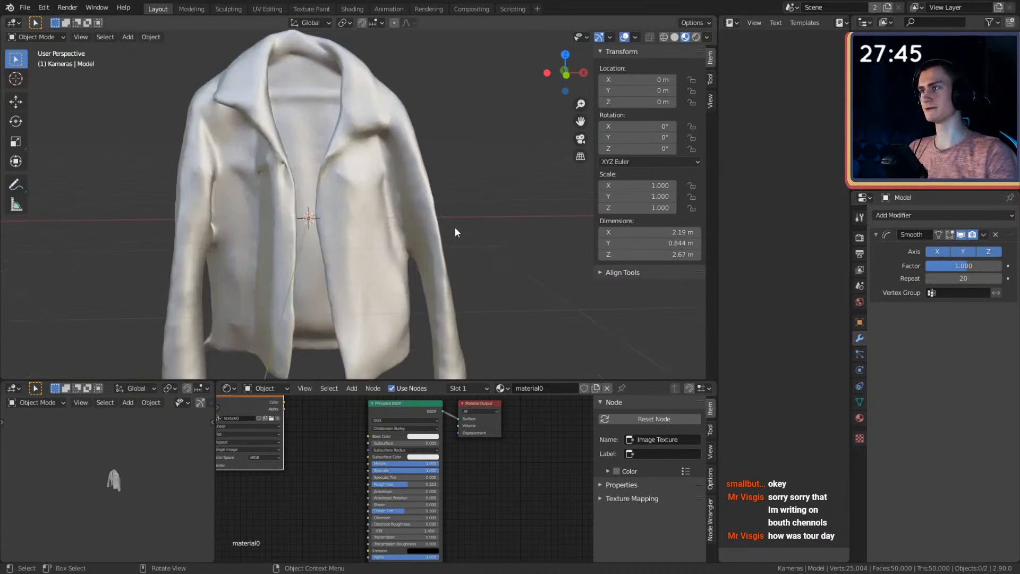
middle_click_drag(455, 229, 478, 233)
scroll(368, 261, "down", 2)
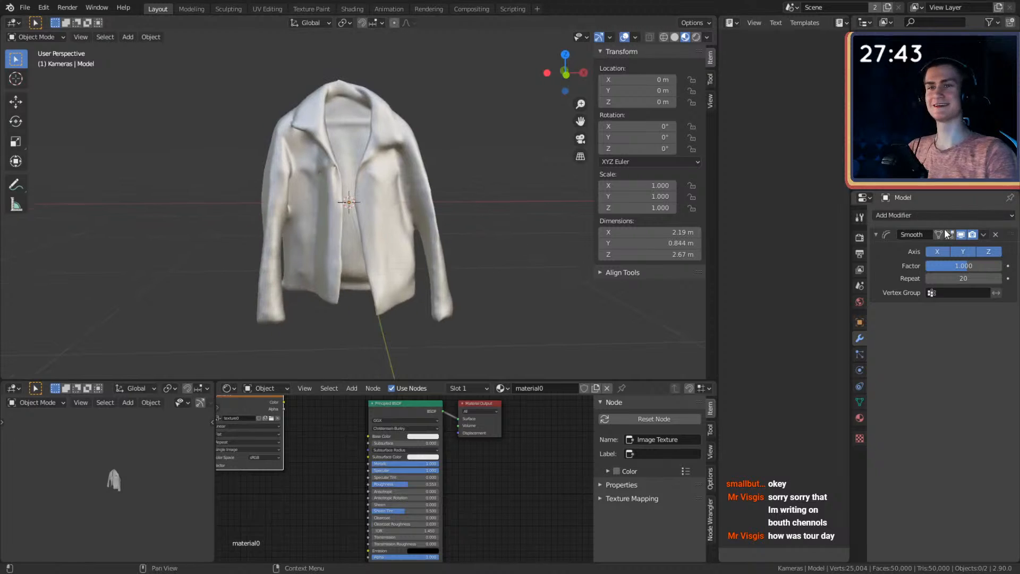
Add a Mirror modifier to the jacket on the X axis.
left_click(946, 215)
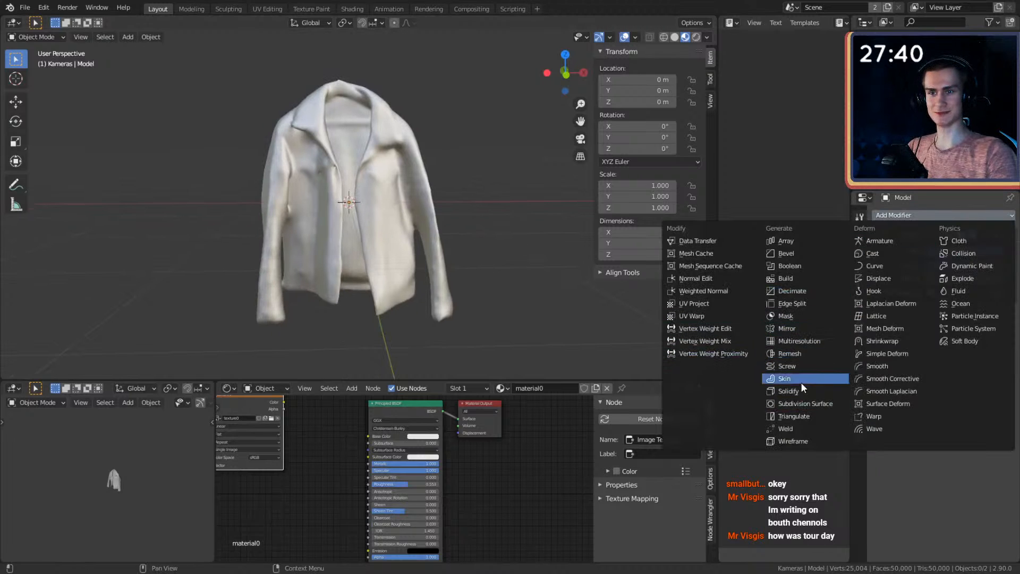
left_click(793, 329)
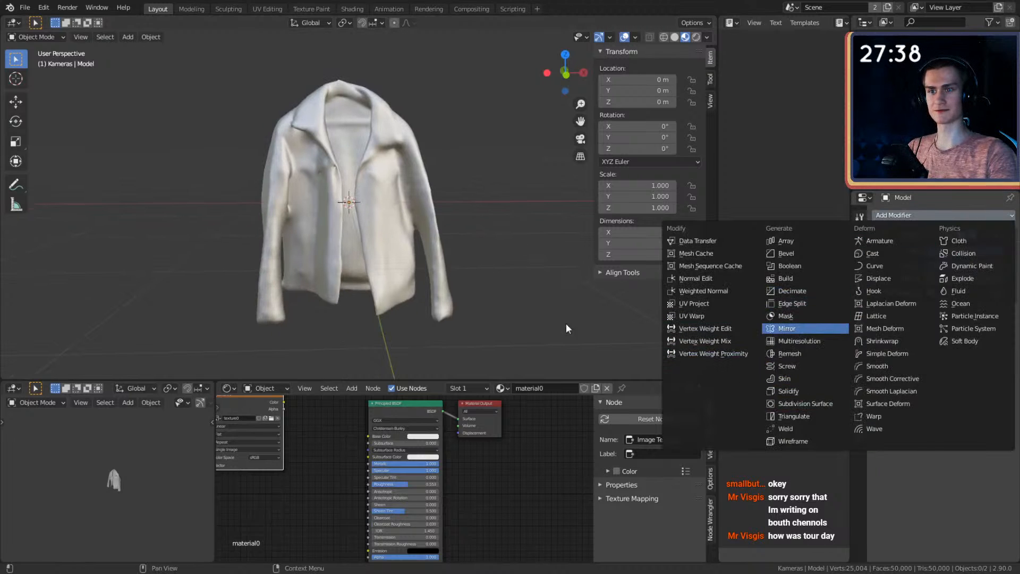
middle_click_drag(460, 252, 469, 259)
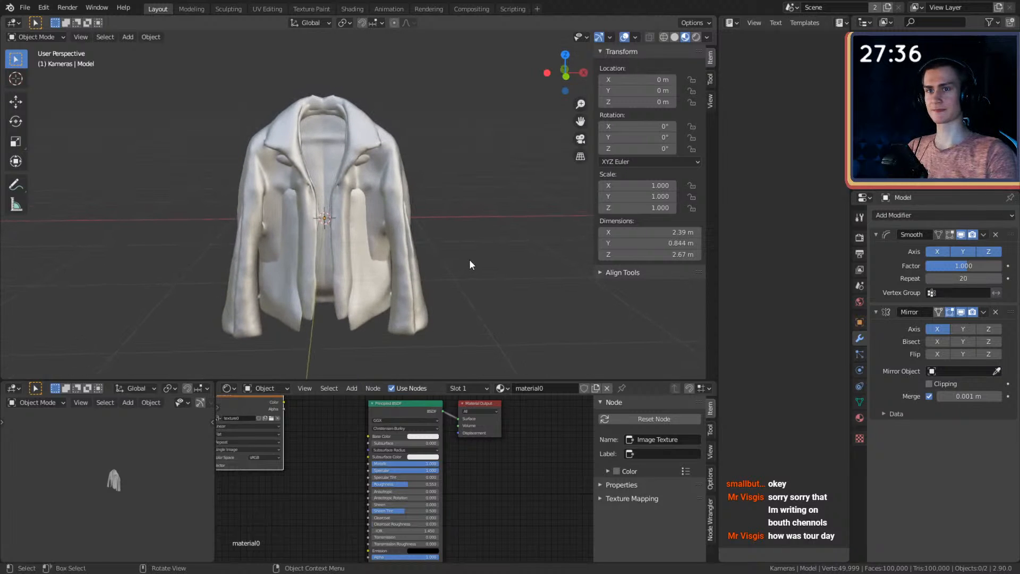
Show the jacket's mesh in Edit Mode from the front with X-ray on, the Mirror modifier hidden and nothing selected.
key("KP_1")
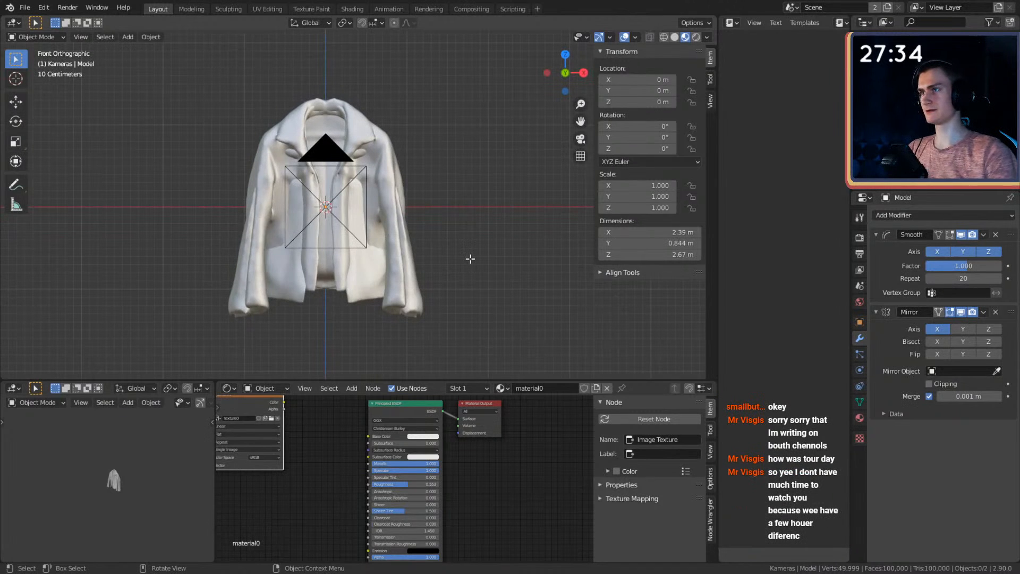
key("Tab")
middle_click_drag(462, 243, 470, 260, "shift")
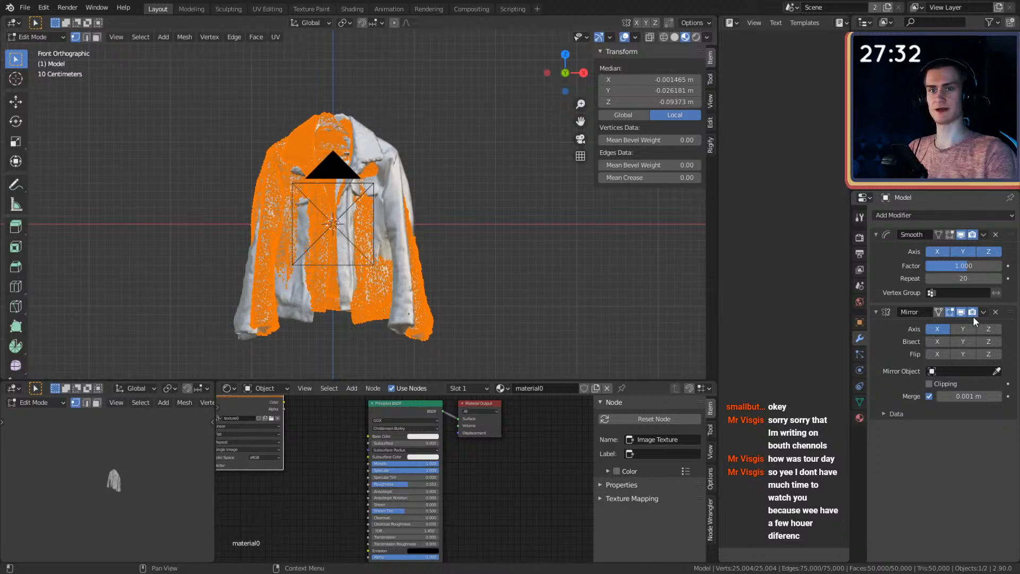
middle_click_drag(449, 218, 447, 231, "shift")
key("alt+z")
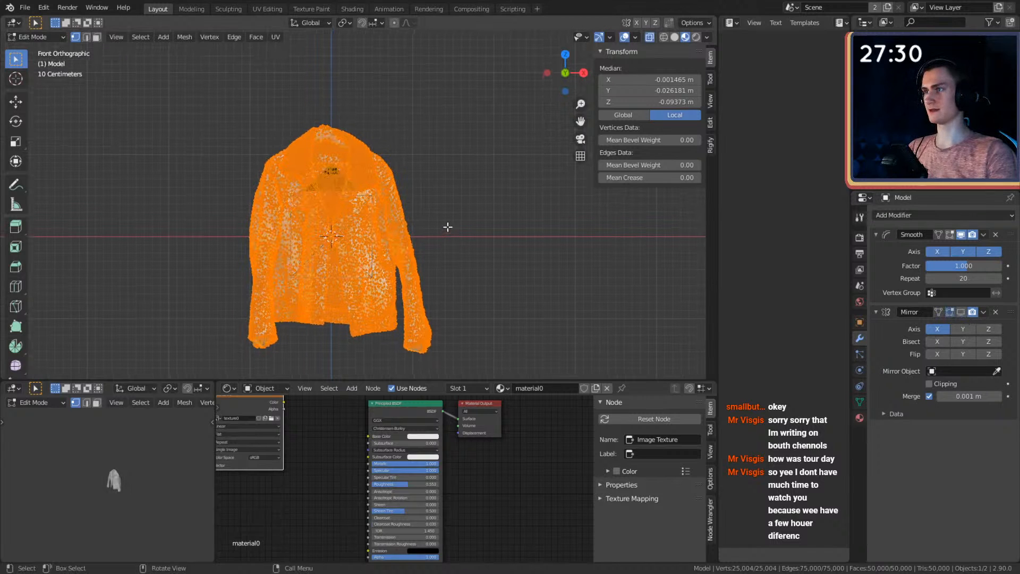
left_click(448, 219)
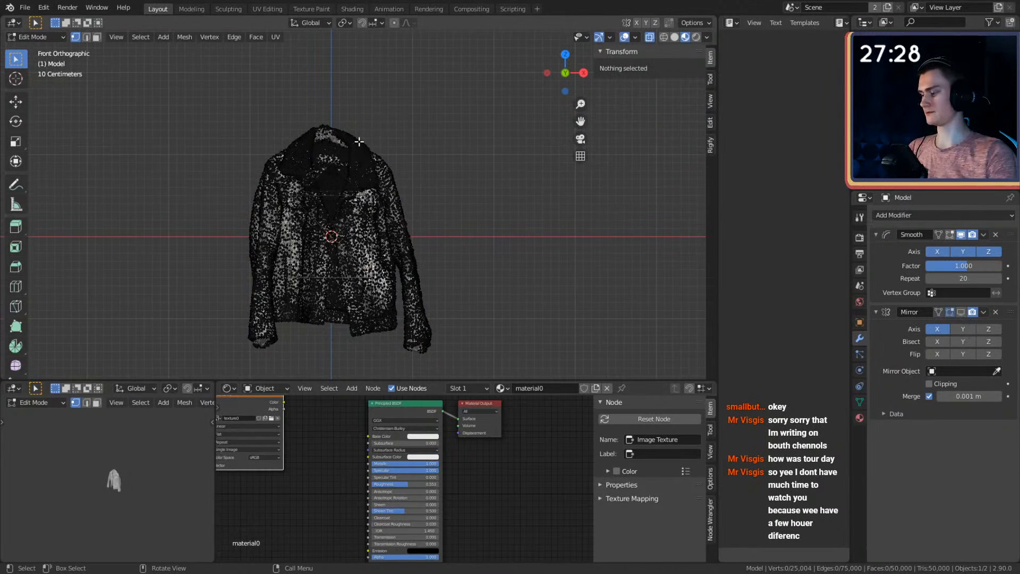
key("k")
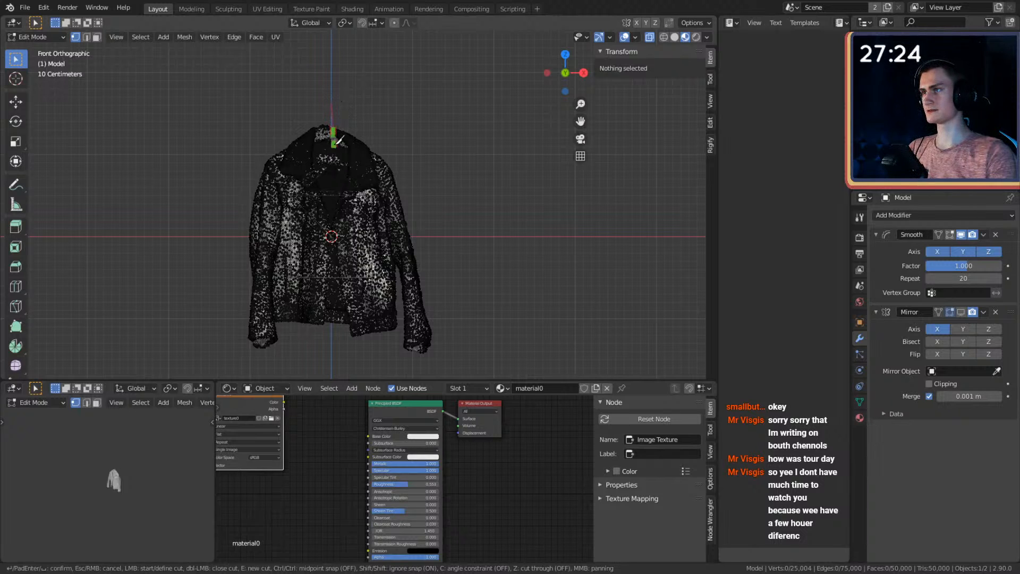
key("KP_5")
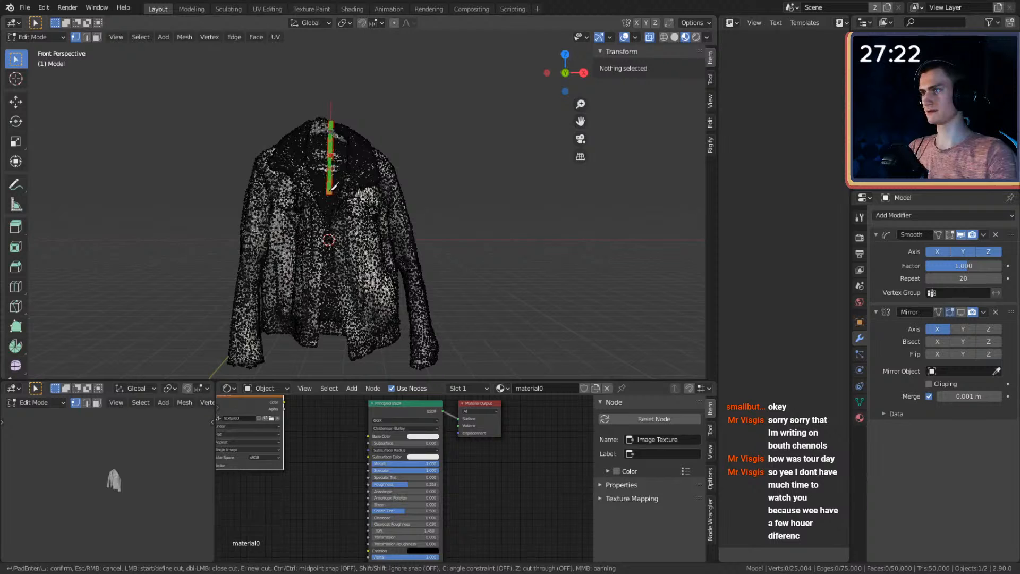
key("Escape")
key("KP_5")
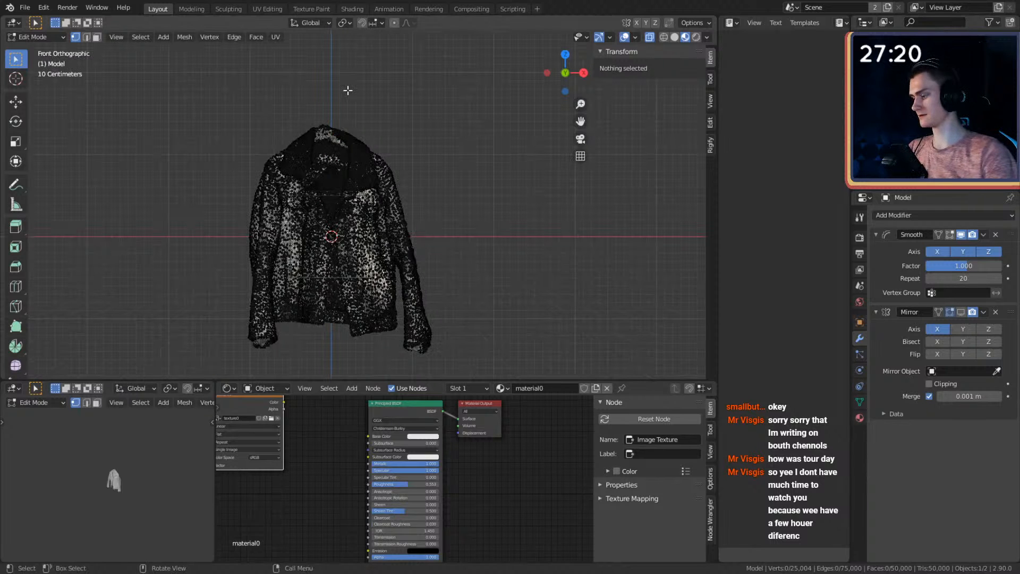
Try a vertical knife cut down the jacket's center line, undo it and return to Object Mode.
key("k")
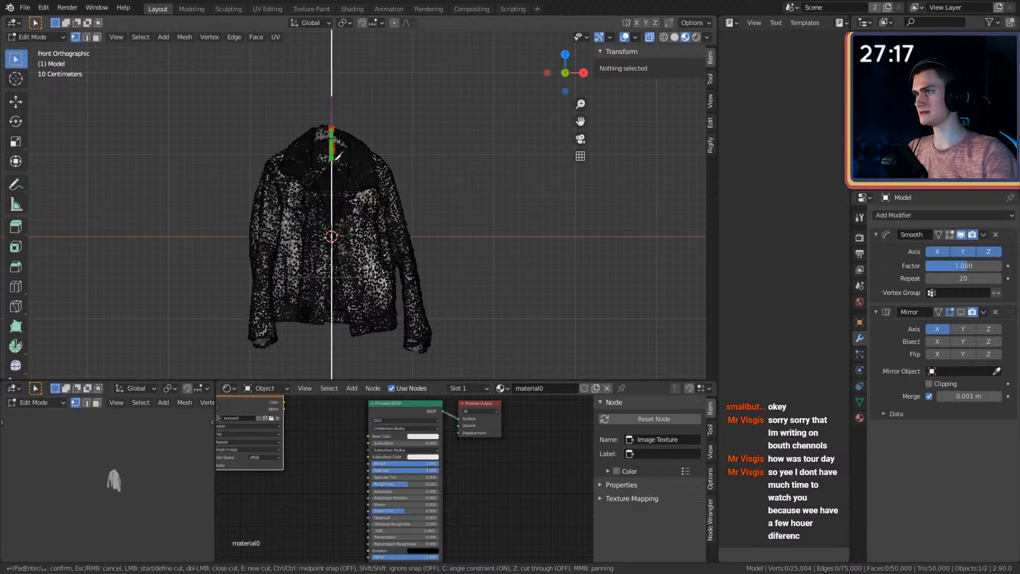
key("Return")
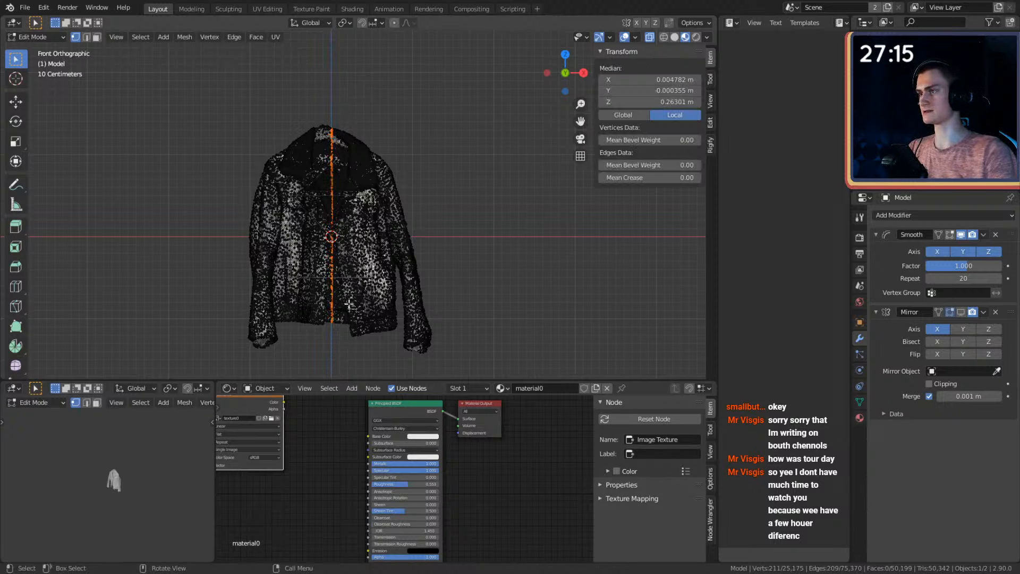
middle_click_drag(349, 304, 402, 223)
key("ctrl+z")
key("Tab")
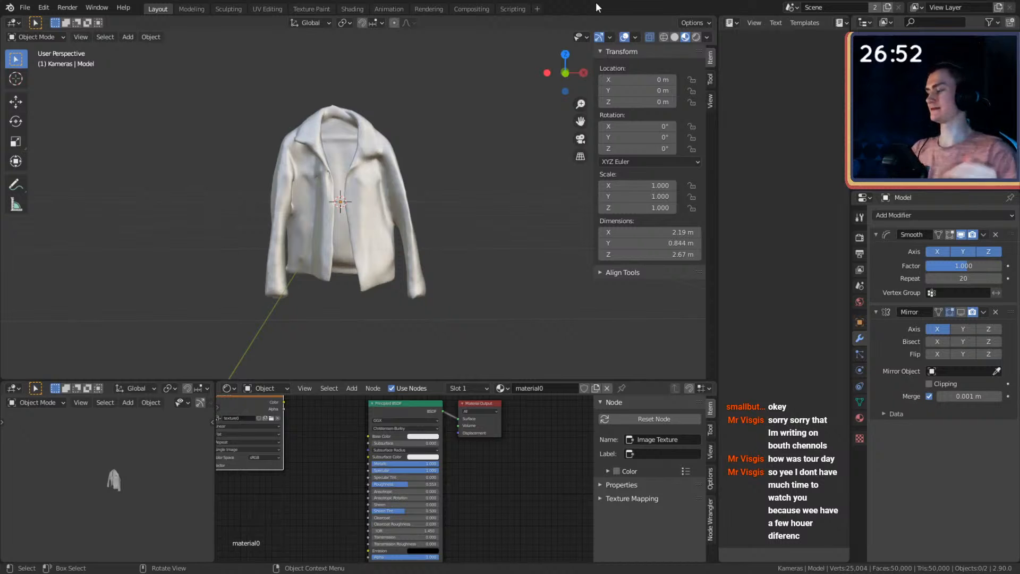
Examine the smoothed jacket's shape from several angles and distances, with the jacket selected.
scroll(394, 230, "up", 4)
scroll(396, 222, "down", 2)
middle_click_drag(396, 222, 372, 231)
scroll(393, 222, "up", 2)
scroll(393, 221, "down", 2)
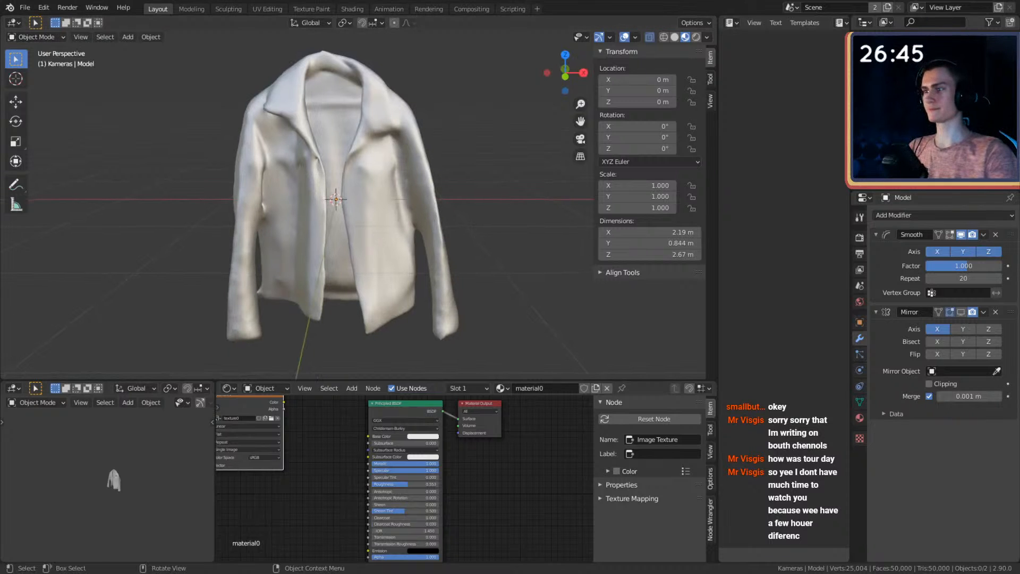
scroll(422, 199, "down", 2)
middle_click_drag(422, 199, 483, 216)
scroll(419, 207, "up", 1)
left_click(413, 222)
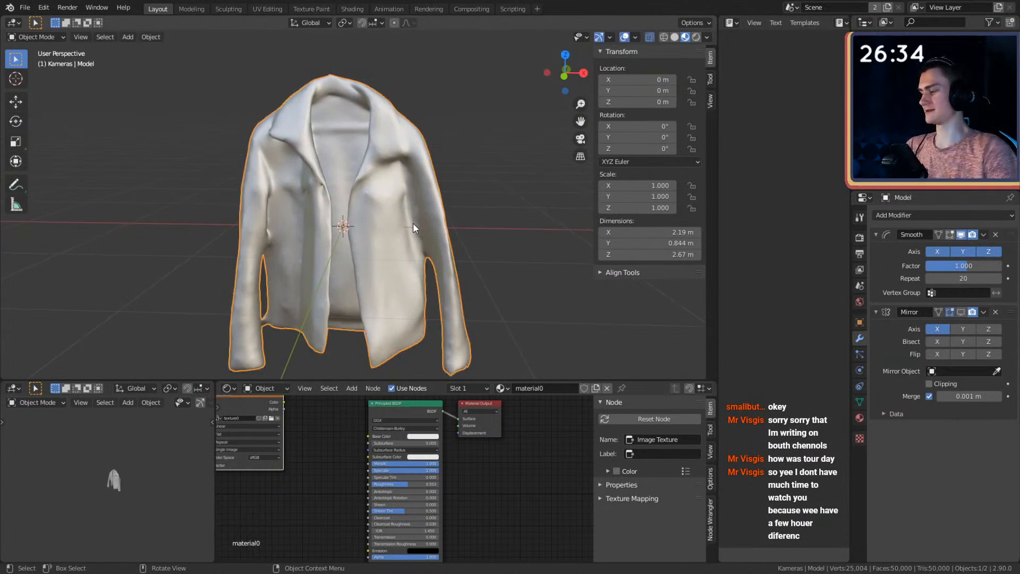
scroll(409, 244, "down", 3)
scroll(416, 259, "up", 2)
middle_click_drag(404, 255, 404, 232)
mouse_move(404, 233)
middle_mouse_down("shift")
mouse_move(400, 215)
mouse_move(413, 241)
middle_mouse_up("shift")
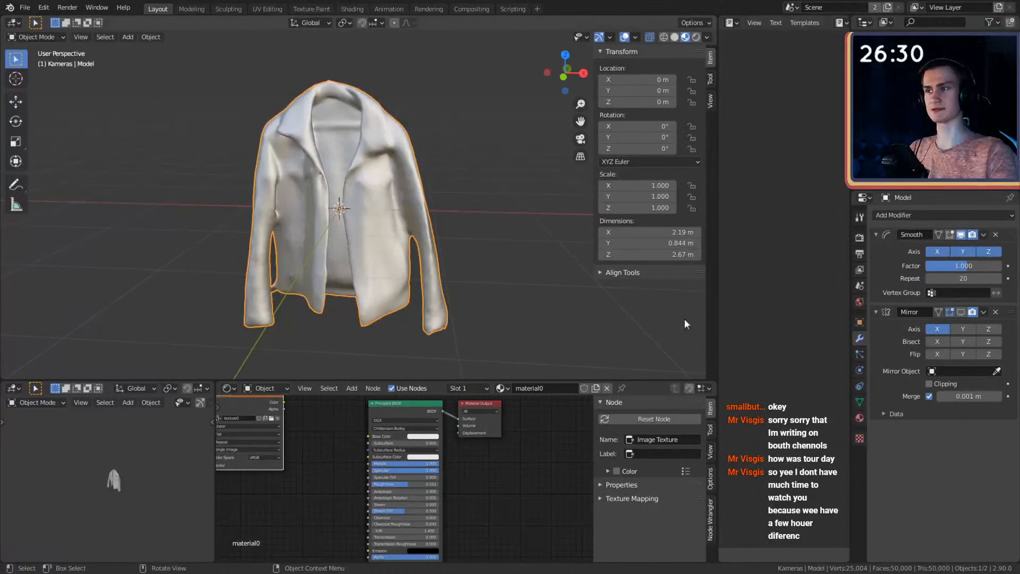
Show the Mirror modifier's effect in the viewport and briefly try mirroring on the Y axis as well.
left_click(962, 312)
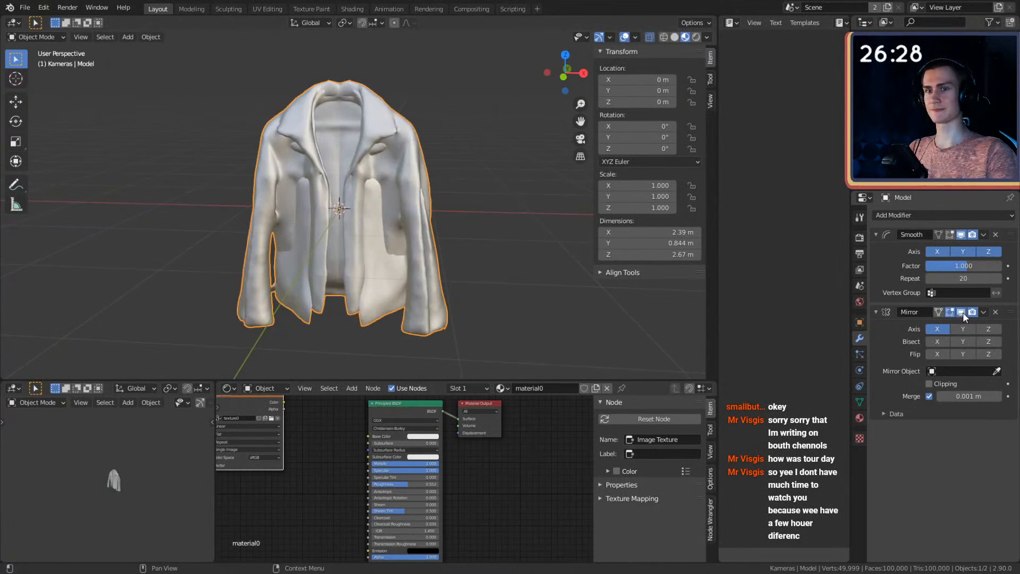
mouse_move(473, 255)
middle_mouse_down()
mouse_move(460, 211)
mouse_move(471, 254)
middle_mouse_up()
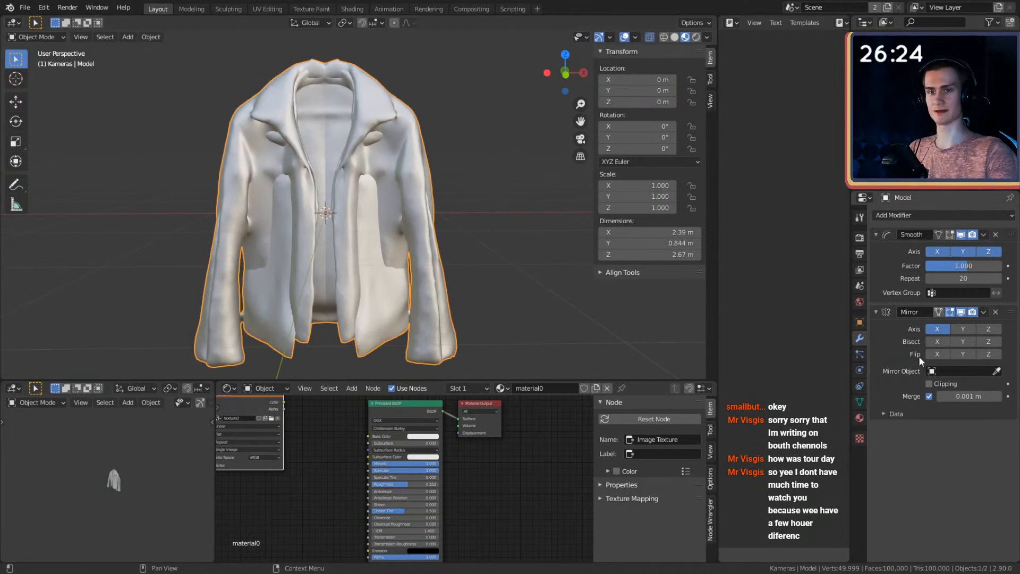
left_click(967, 332)
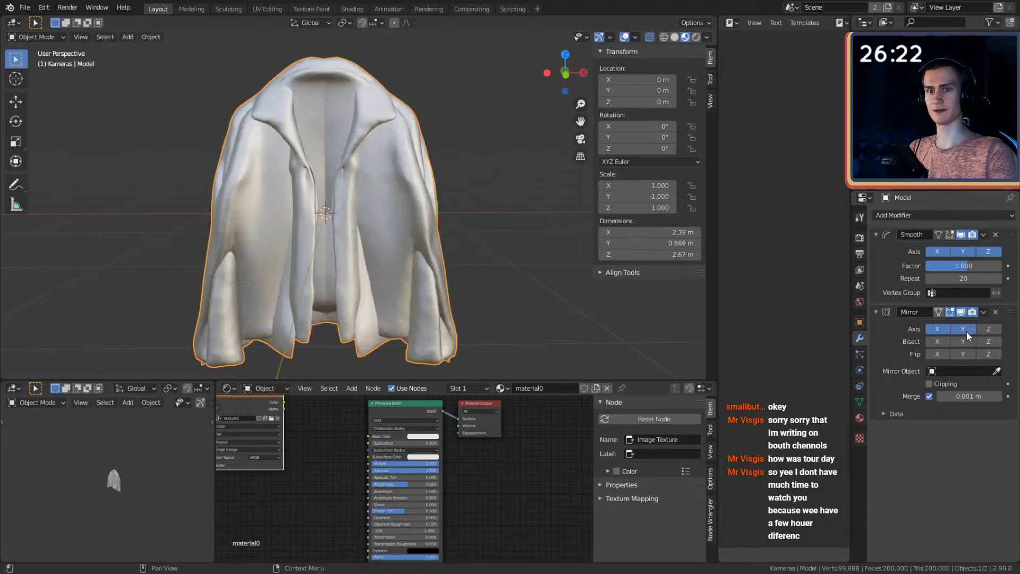
left_click(968, 331)
scroll(484, 279, "down", 2)
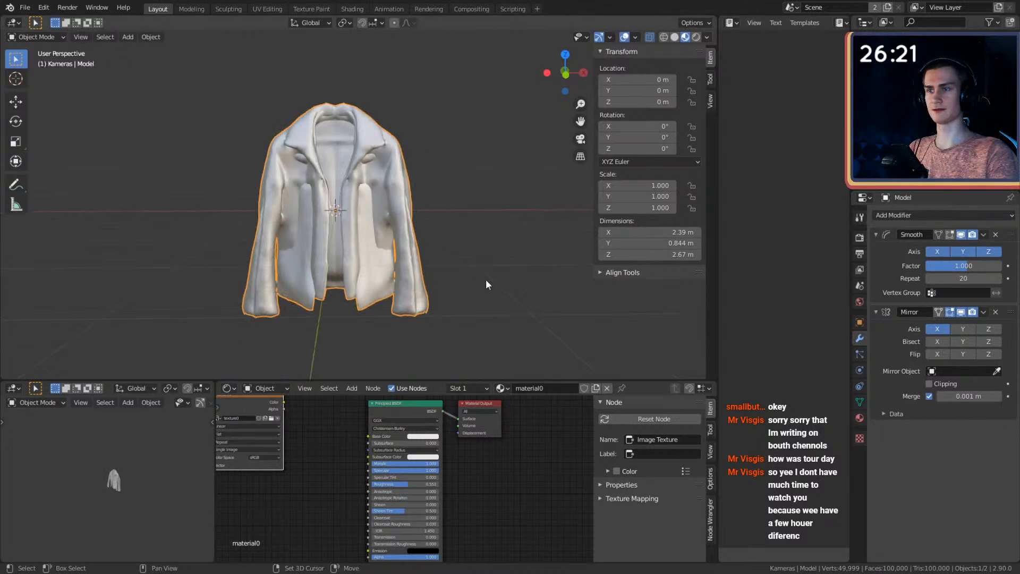
Enable the Y and Z axes in the jacket's Mirror modifier.
left_click(955, 332)
middle_click_drag(346, 231, 351, 210)
mouse_move(420, 212)
middle_mouse_down()
mouse_move(458, 291)
mouse_move(522, 311)
mouse_move(658, 254)
mouse_move(666, 198)
mouse_move(377, 216)
mouse_move(425, 217)
middle_mouse_up()
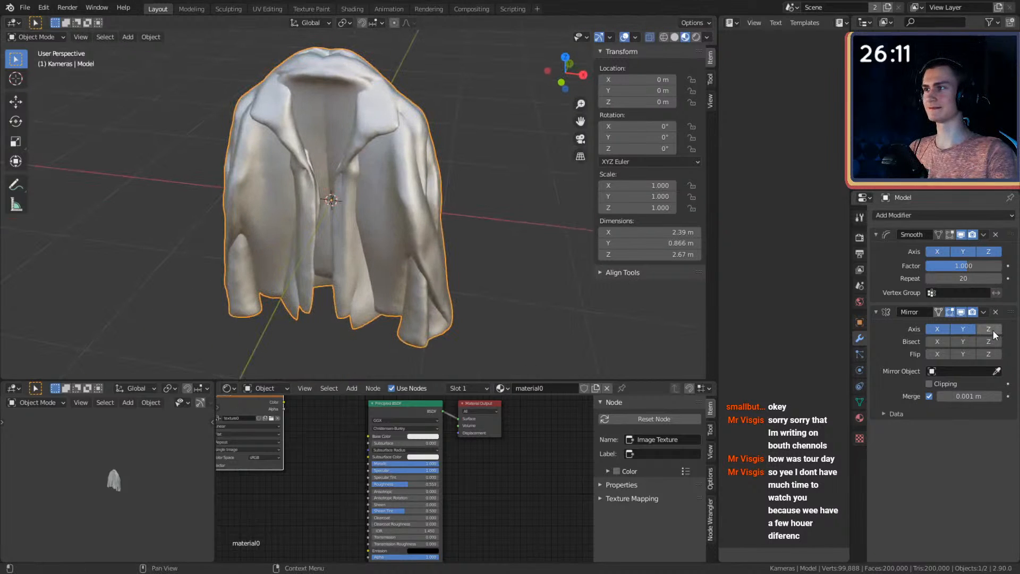
left_click(993, 332)
middle_click_drag(681, 302, 401, 261)
middle_click_drag(396, 229, 353, 216)
Add a plane through the jacket's center and scale it up to about 9.5 m wide.
scroll(456, 228, "down", 3)
key("shift+a")
mouse_move(351, 215)
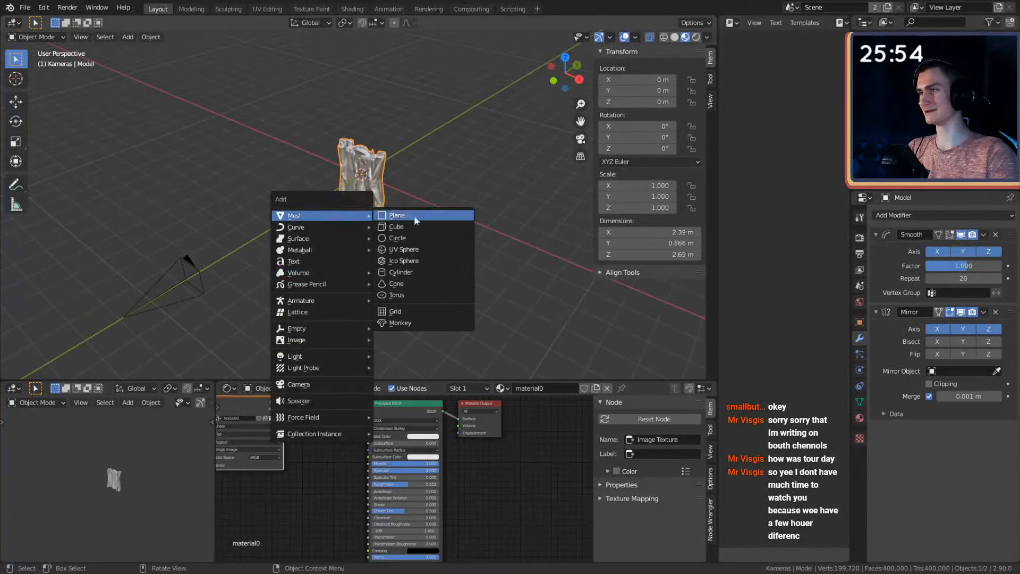
left_click(415, 213)
key("s")
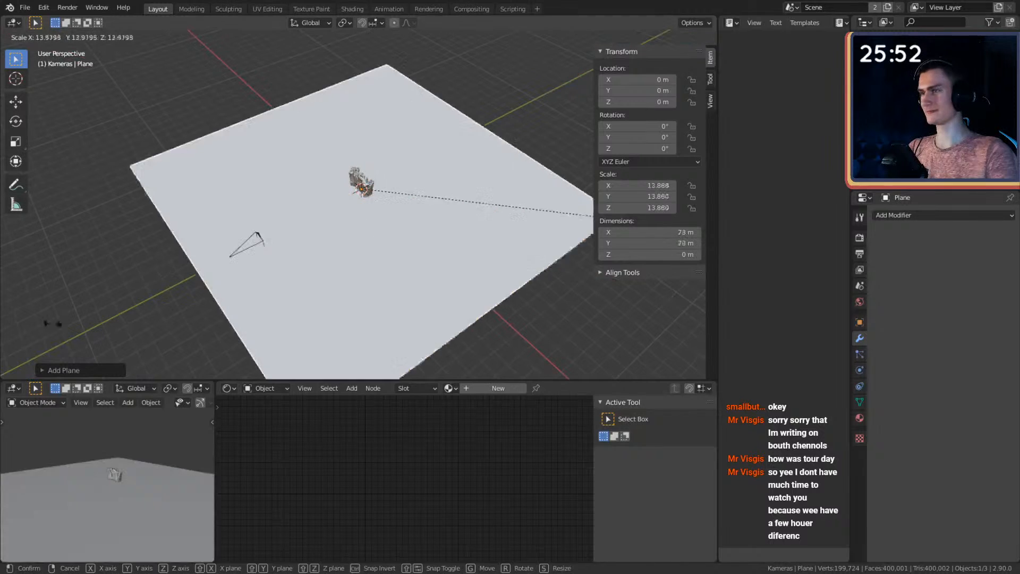
left_click(40, 265)
scroll(358, 257, "up", 5)
middle_click_drag(391, 238, 474, 196, "shift")
scroll(474, 195, "up", 6)
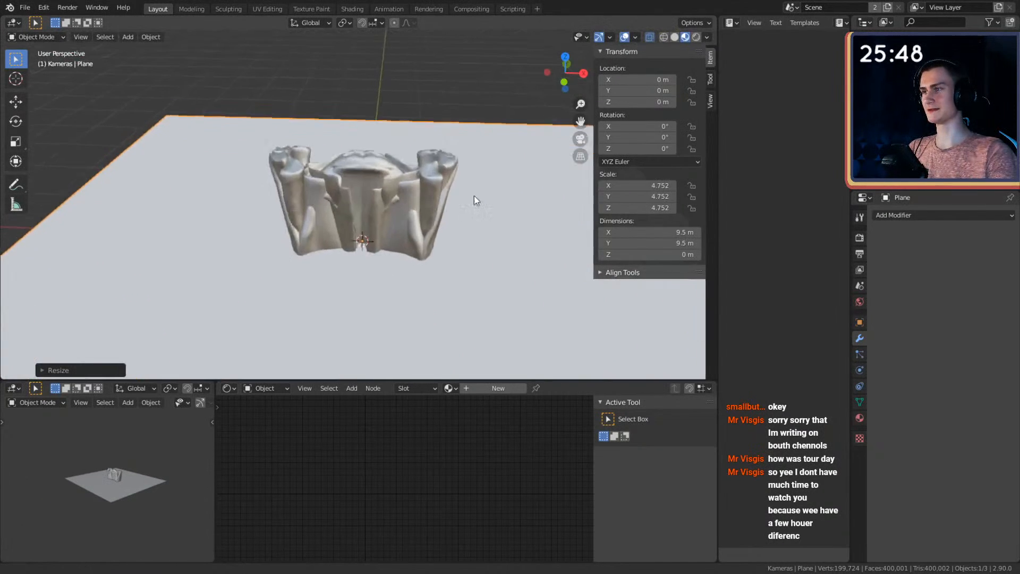
Add a Remesh modifier to the jacket and place it between the Smooth and Mirror modifiers.
left_click(427, 203)
left_click(906, 215)
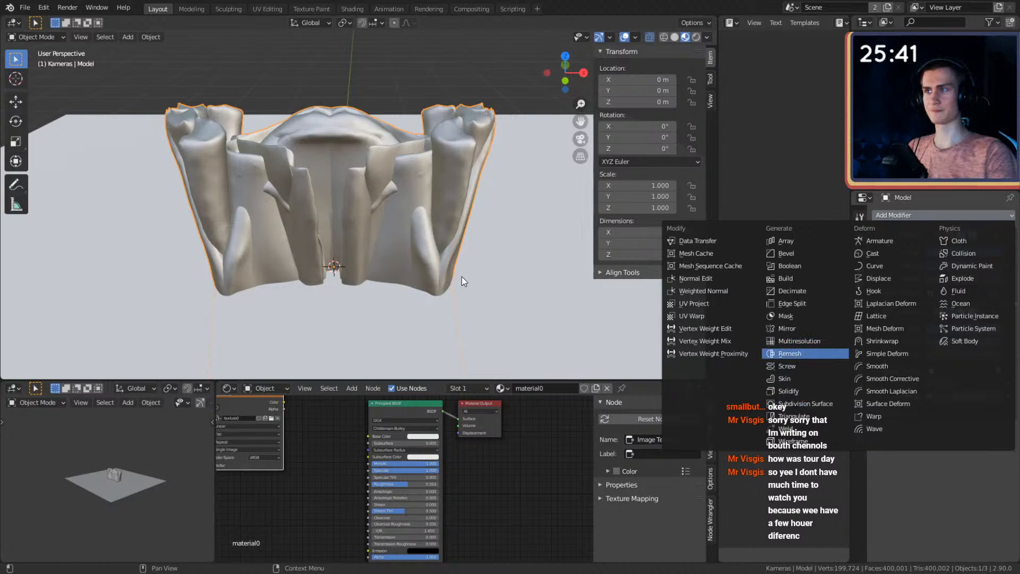
key("Return")
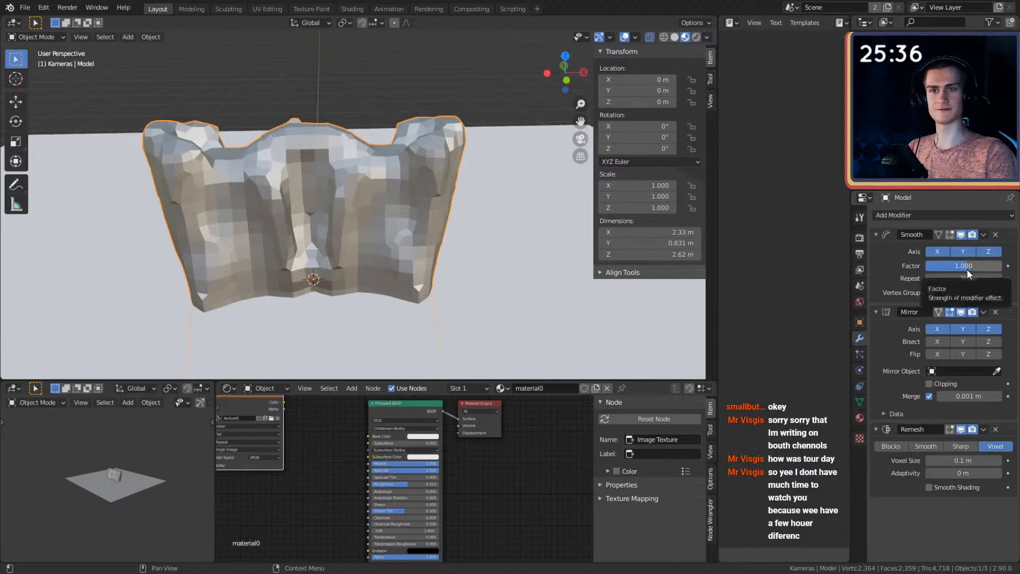
left_click_drag(1010, 432, 1009, 314)
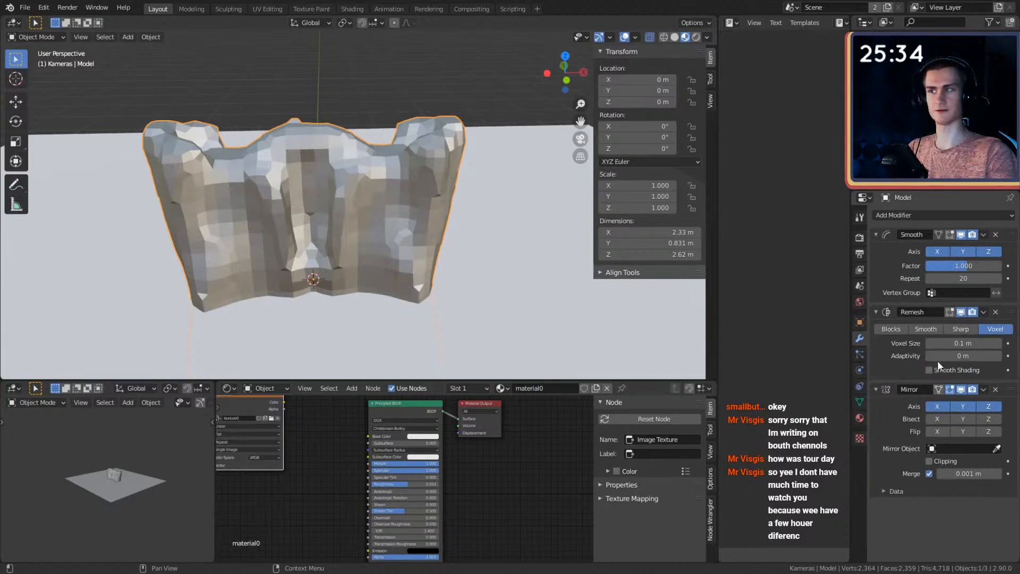
Turn on smooth shading in the jacket's Remesh modifier.
scroll(365, 213, "down", 5)
right_click(359, 205)
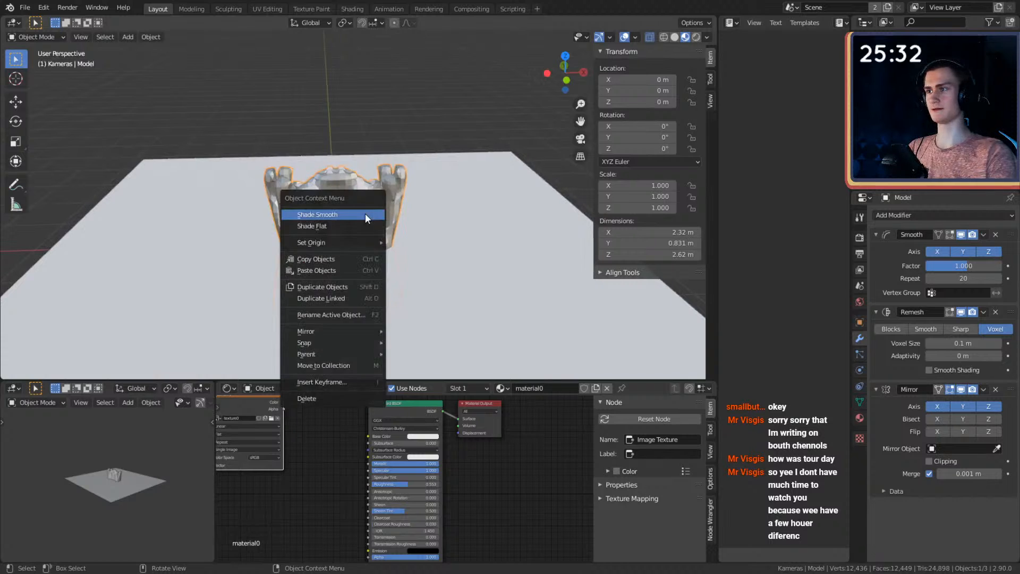
key("Escape")
right_click(372, 230)
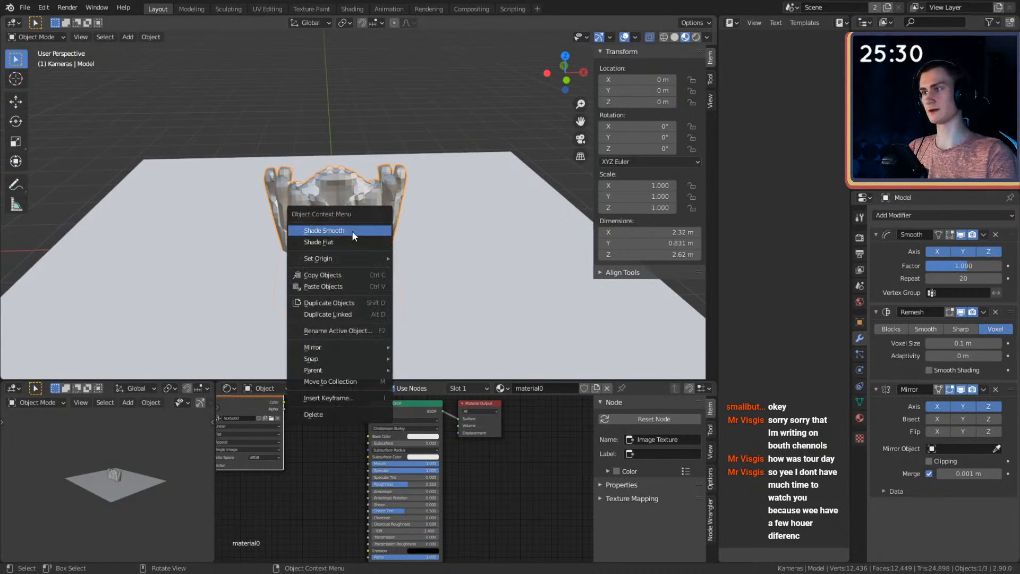
key("Escape")
scroll(358, 231, "up", 5)
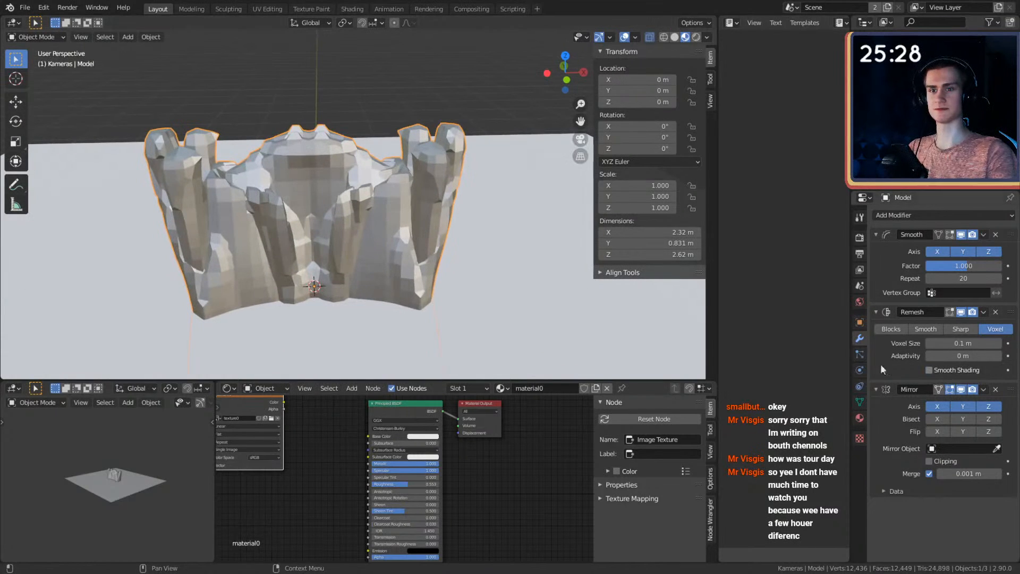
left_click(930, 370)
scroll(373, 231, "down", 7)
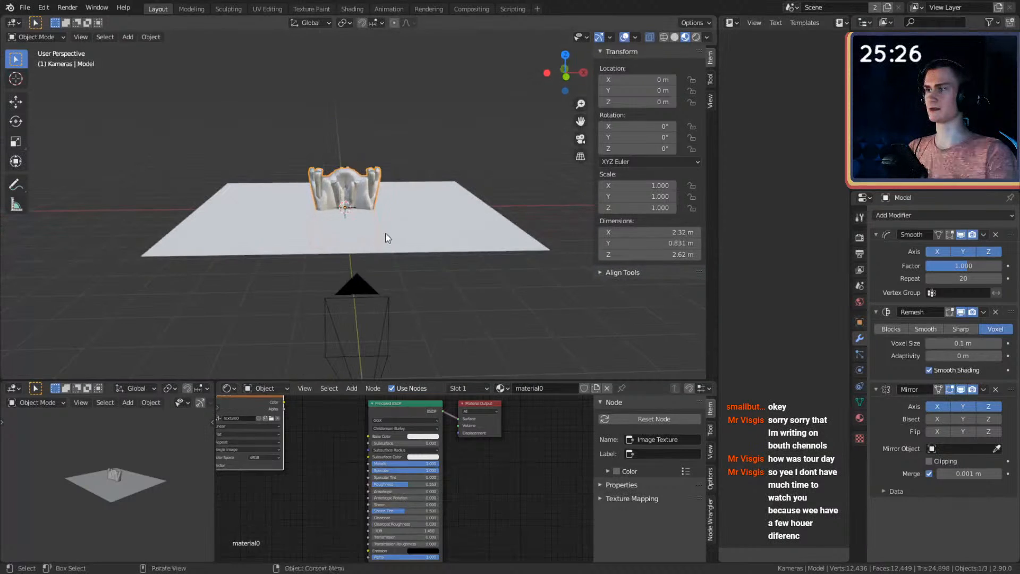
scroll(386, 237, "up", 4)
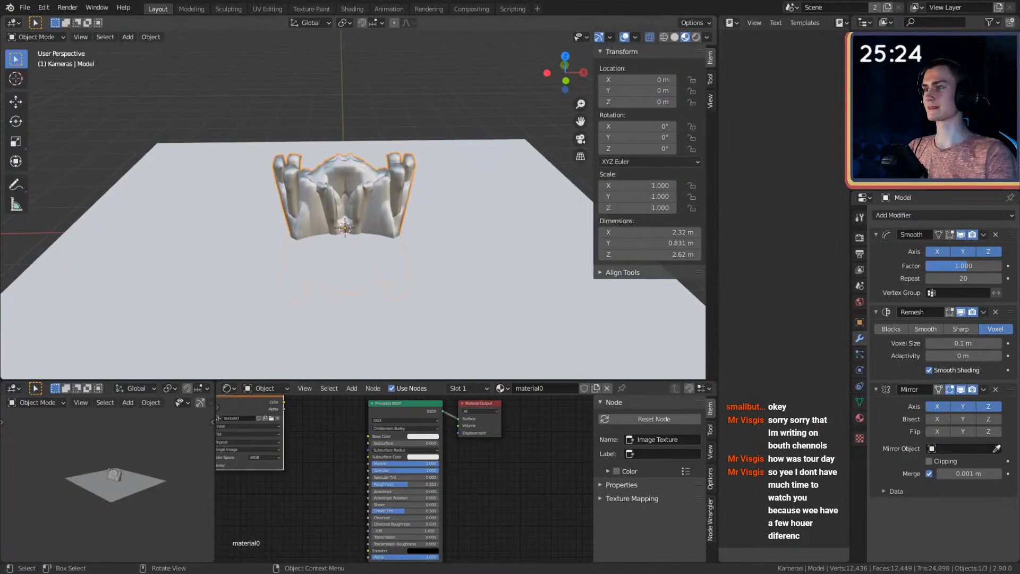
scroll(438, 181, "down", 3)
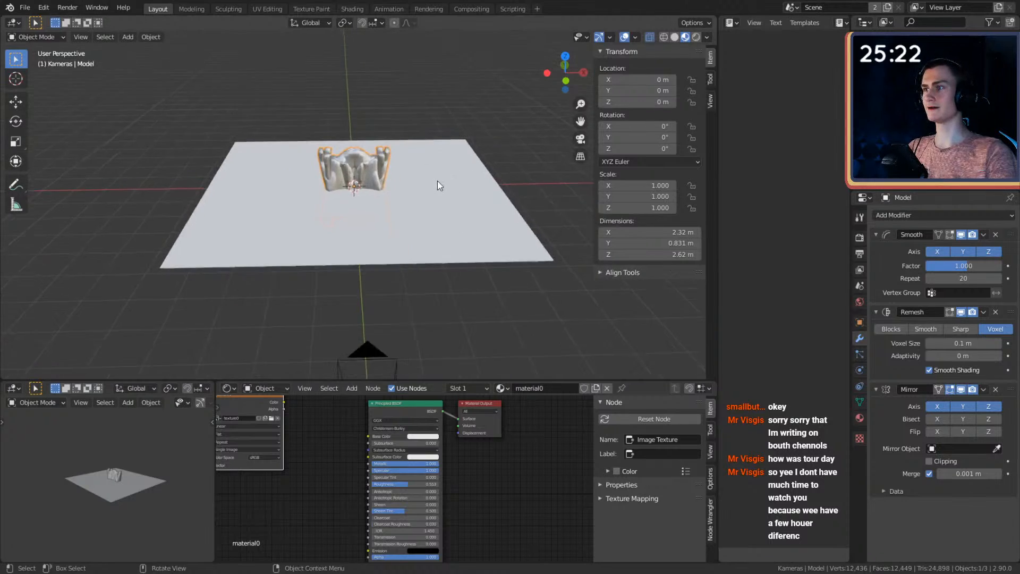
scroll(439, 186, "up", 4)
middle_click_drag(441, 203, 430, 190)
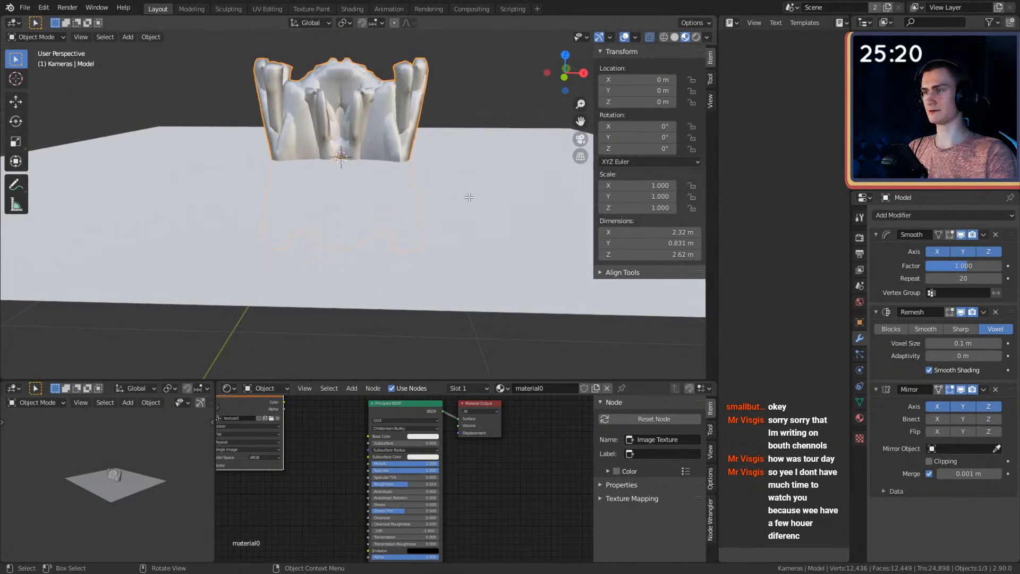
key("Tab")
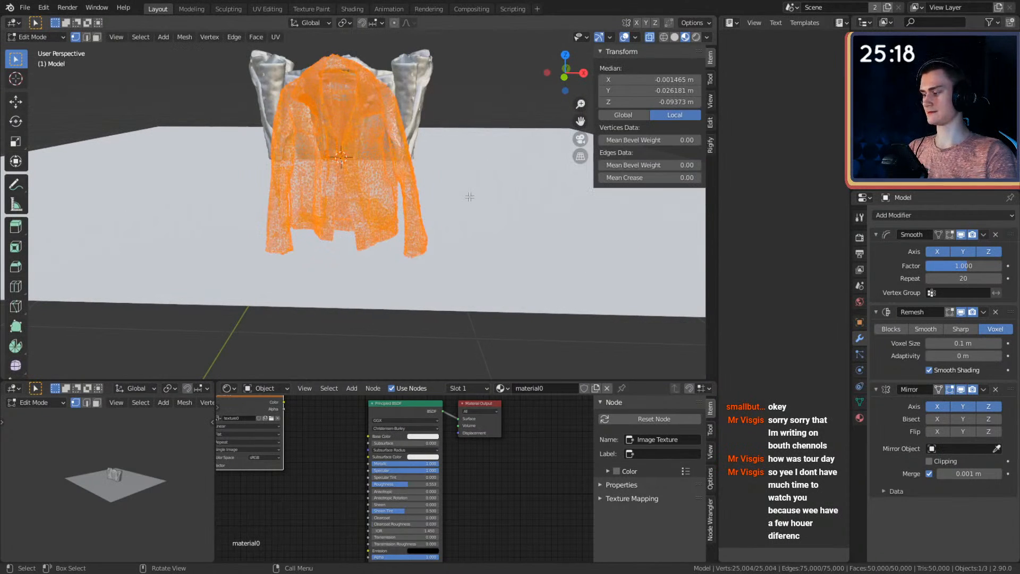
key("g")
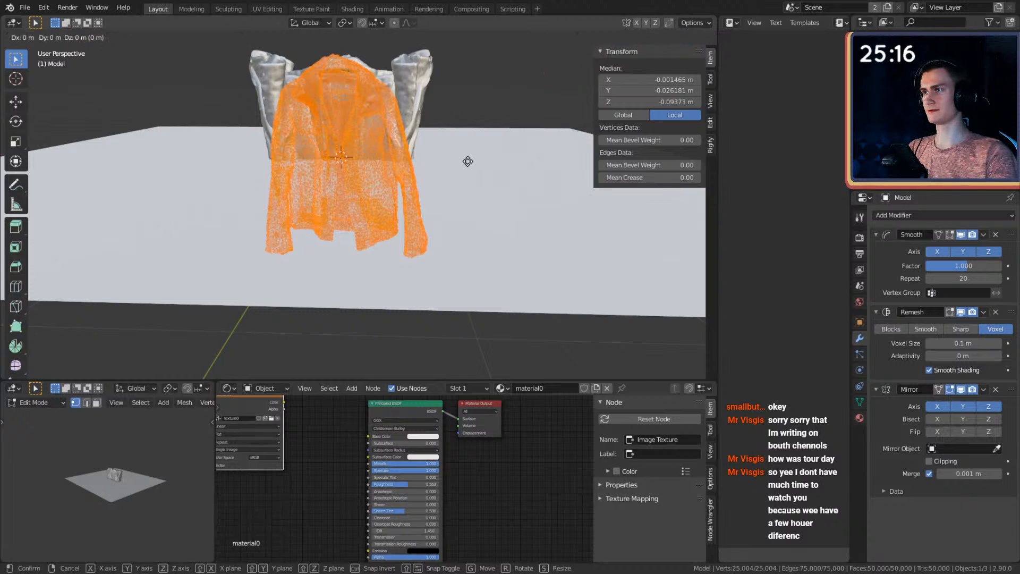
key("z")
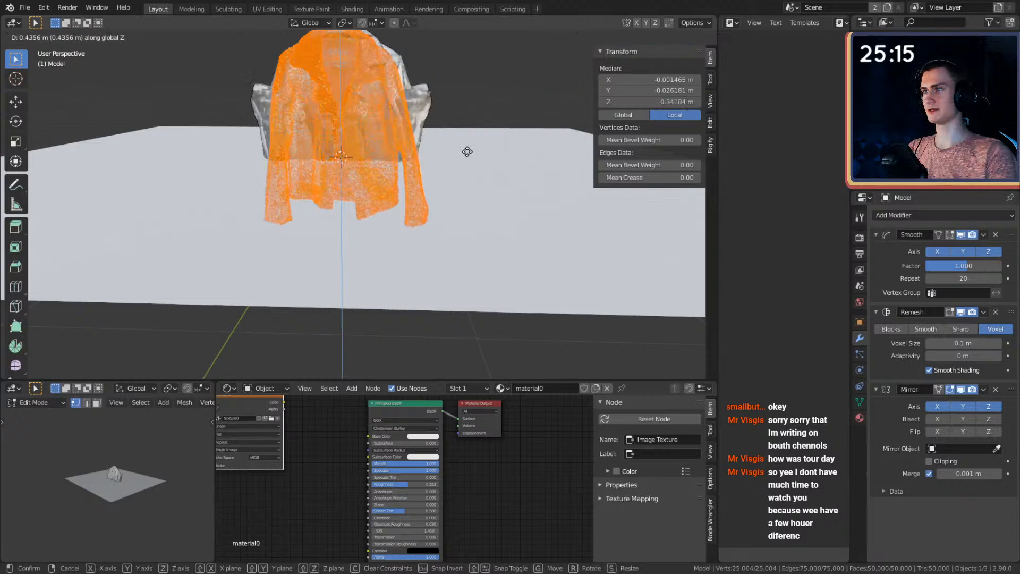
right_click(464, 184)
middle_click_drag(468, 169, 451, 192, "shift")
key("Tab")
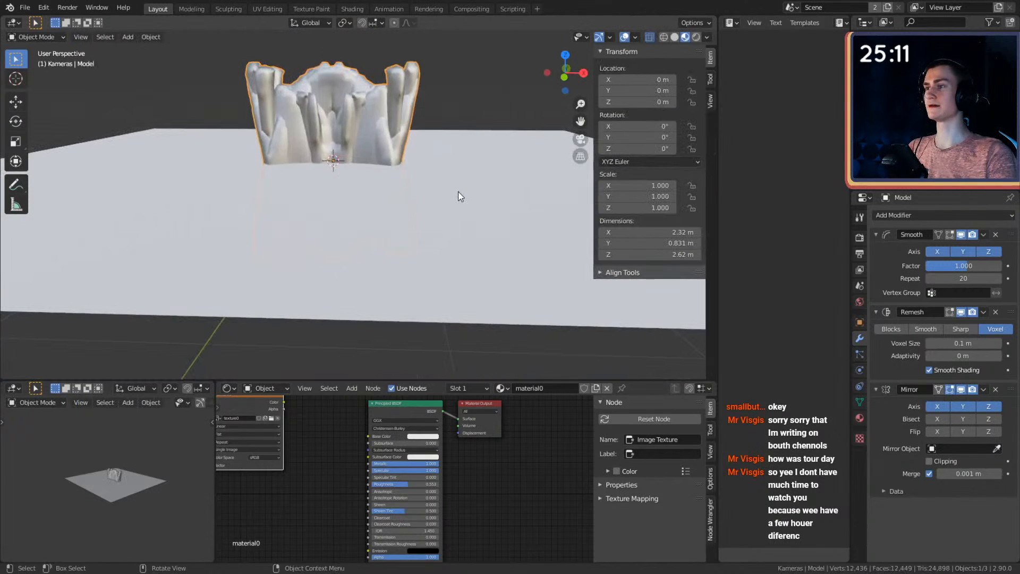
Raise the whole jacket object along Z by about 0.99 m.
key("g")
key("z")
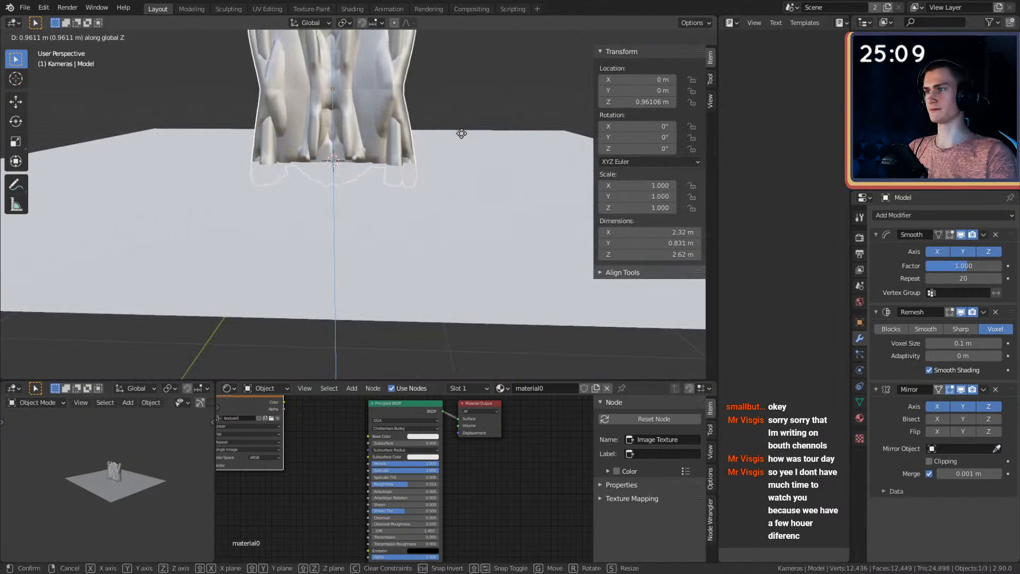
left_click(463, 134)
Stretch the ground plane by moving its far edge along Y to a local position of about 12.92 m.
middle_click_drag(463, 135, 439, 231)
scroll(405, 190, "down", 4)
scroll(492, 260, "down", 3)
left_click(440, 235)
middle_click_drag(453, 268, 387, 225, "shift")
key("Tab")
scroll(442, 234, "down", 4)
scroll(431, 221, "down", 2)
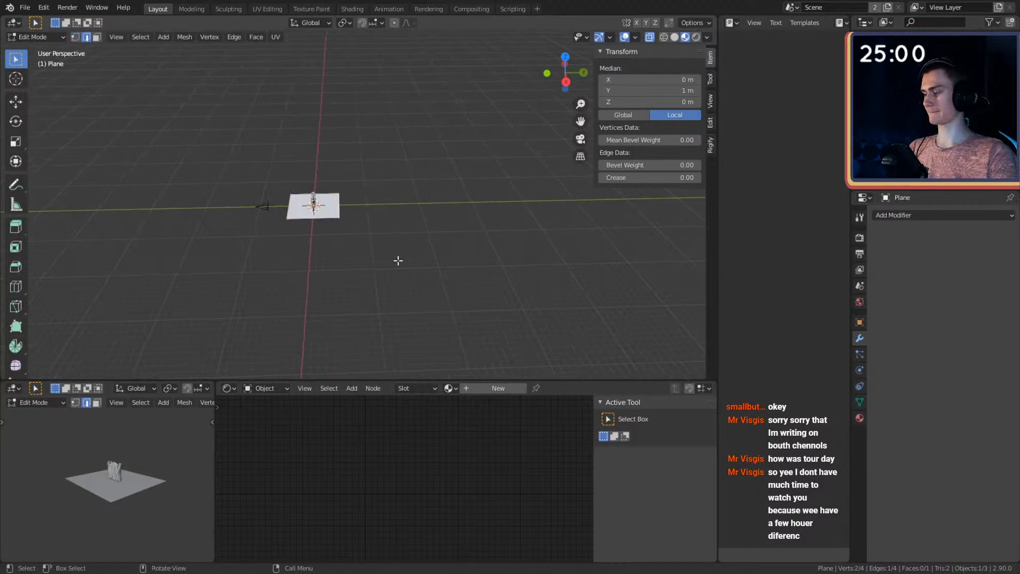
key("g")
key("y")
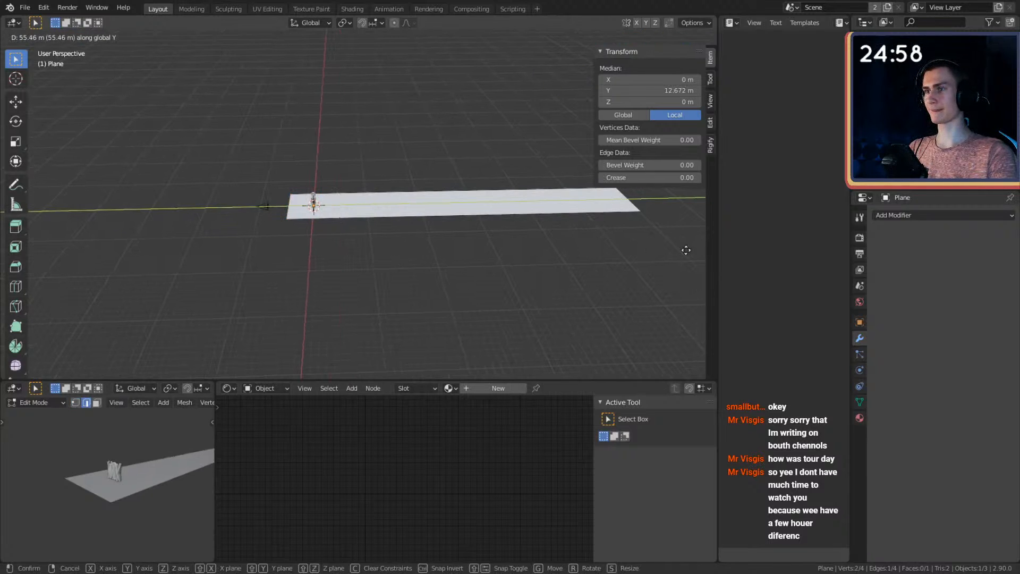
left_click(686, 253)
Extend the plane's far edge further along Y to a local position of about 21.24 m.
middle_click_drag(372, 249, 416, 214)
key("Tab")
scroll(461, 227, "up", 5)
left_click(343, 197)
scroll(410, 214, "up", 4)
left_click(410, 214)
scroll(425, 210, "down", 8)
key("Tab")
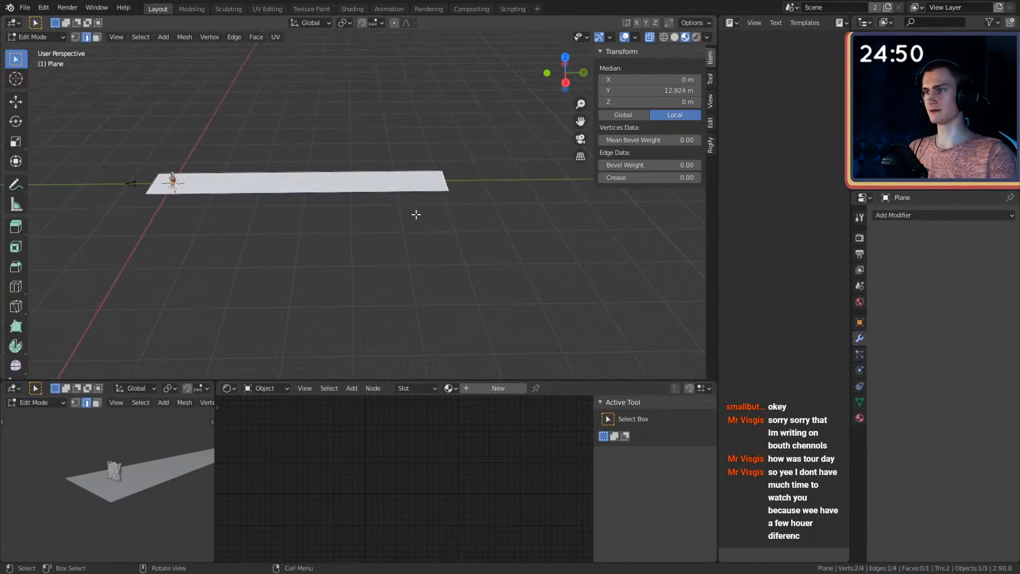
key("g")
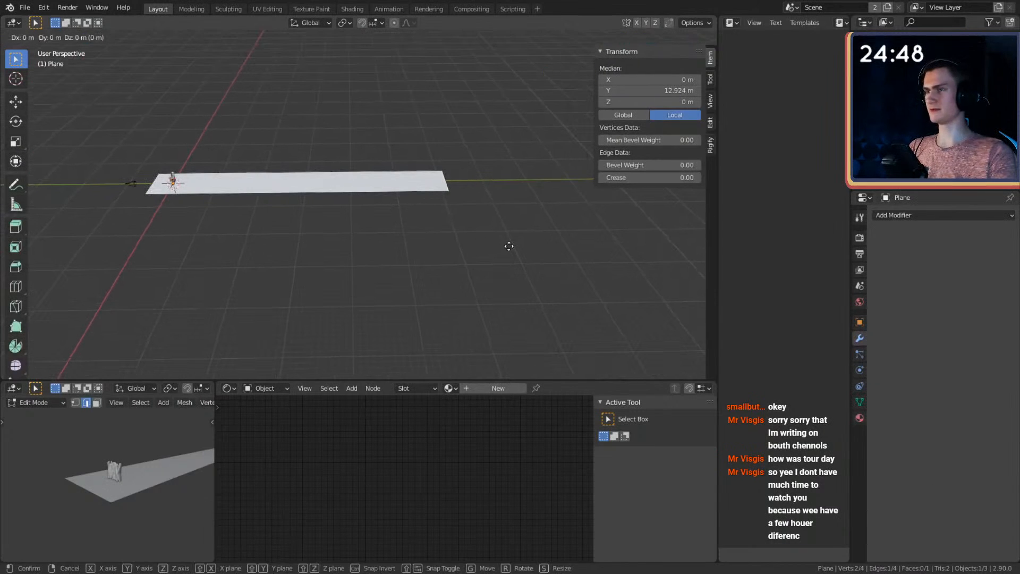
key("y")
left_click(681, 251)
middle_click_drag(680, 250, 636, 249, "shift")
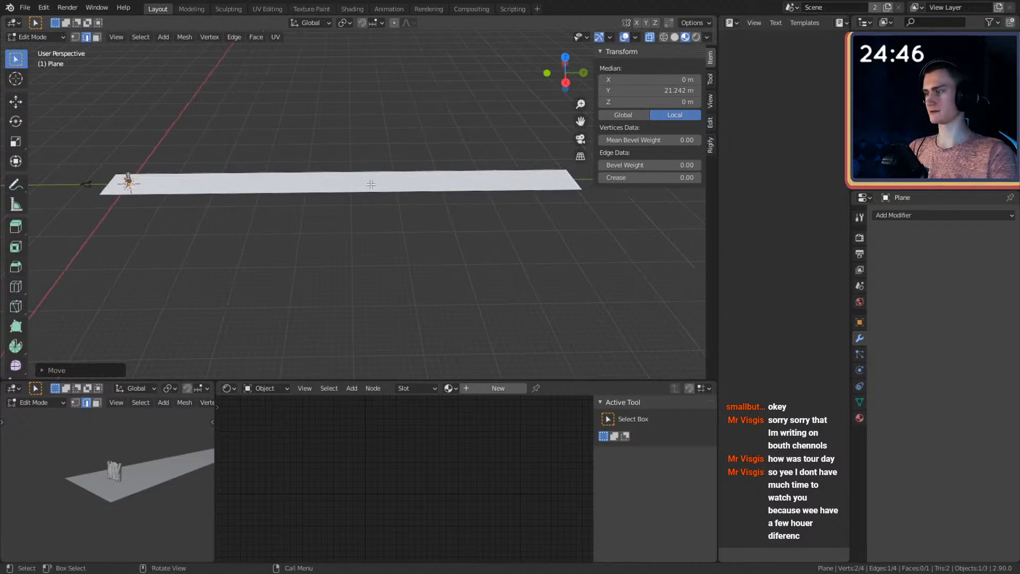
Add 18 evenly spaced loop cuts across the length of the stretched plane.
key("ctrl+r")
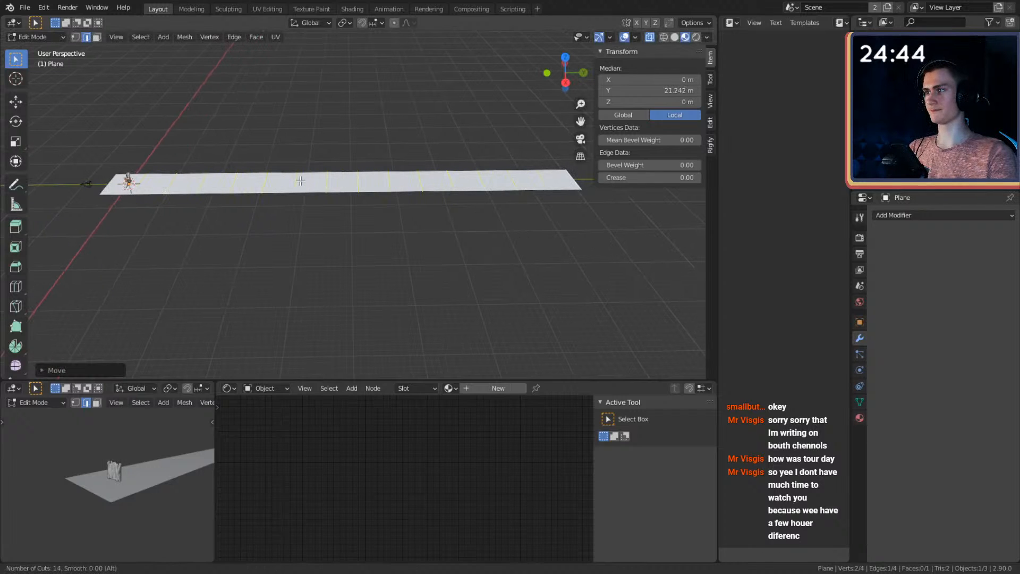
left_click(300, 181)
right_click(301, 183)
Select the plane's far end edge and enable proportional editing with Sharp falloff.
left_click(574, 179)
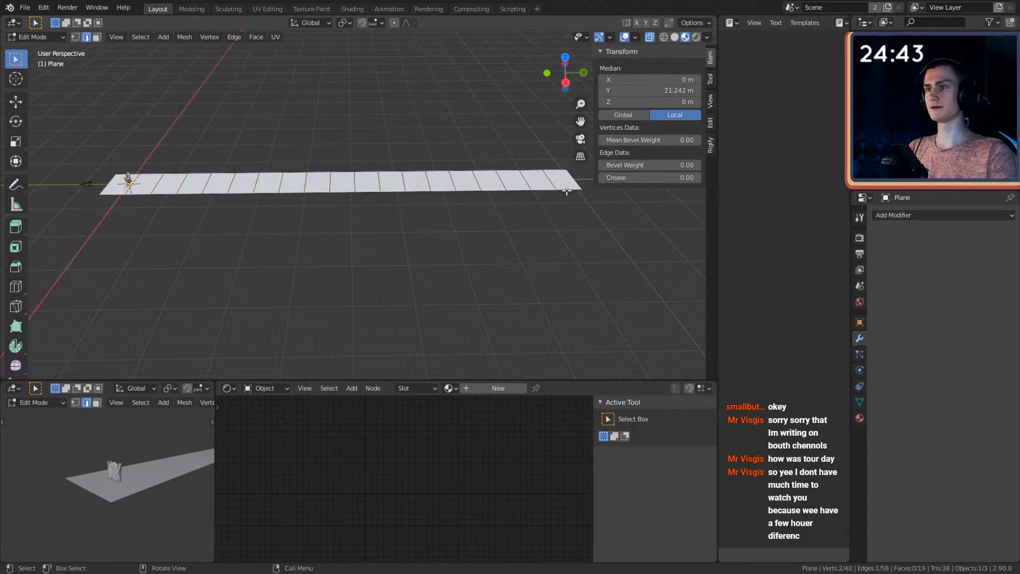
middle_click_drag(560, 200, 508, 204, "shift")
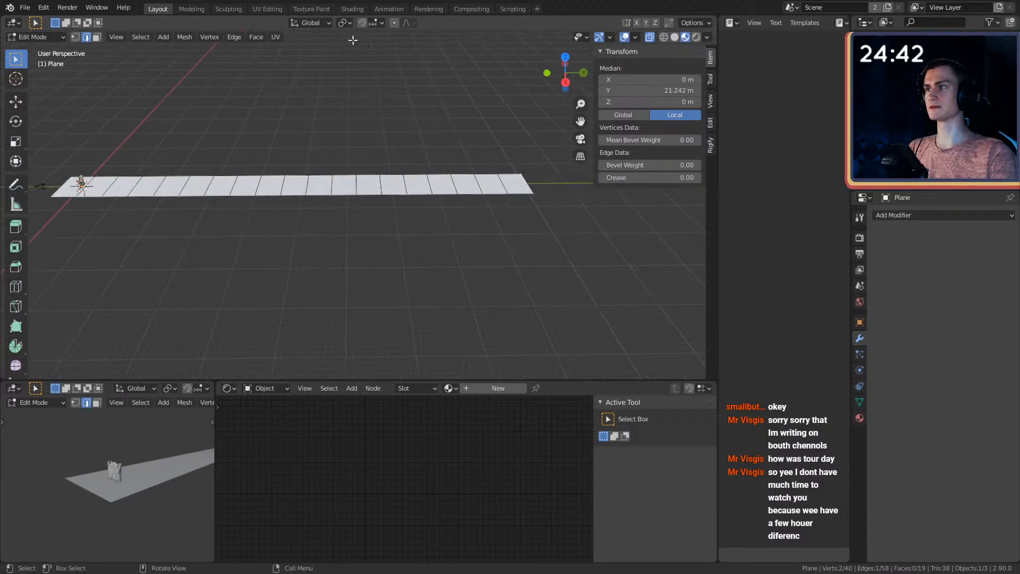
left_click(395, 22)
left_click(410, 23)
left_click(389, 122)
Bend the plane downward by lowering its far edge about 16.8 m along Z with a proportional size of about 80.
middle_click_drag(472, 213, 452, 173)
scroll(462, 191, "down", 2)
key("g")
key("z")
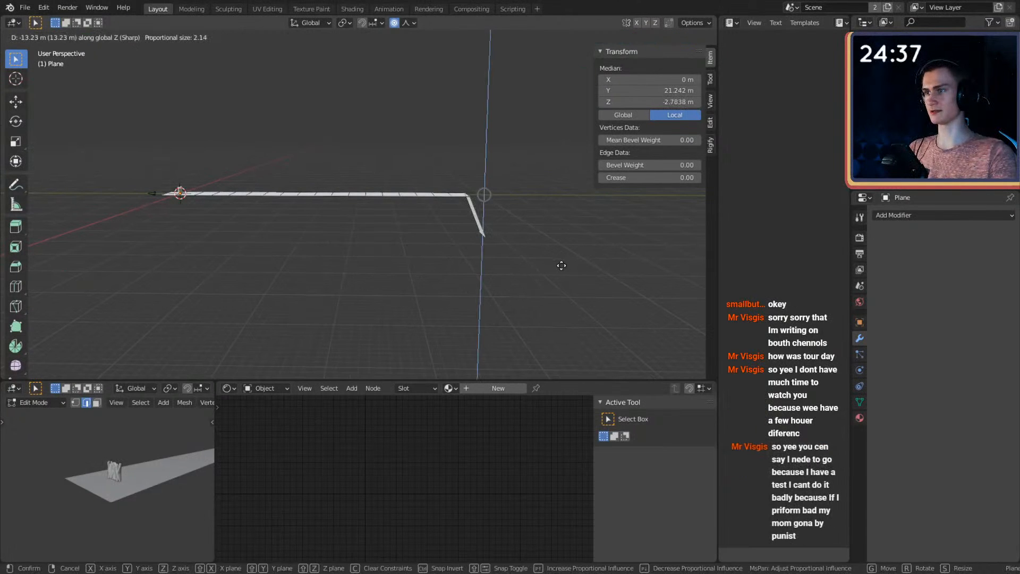
scroll(565, 262, "down", 20)
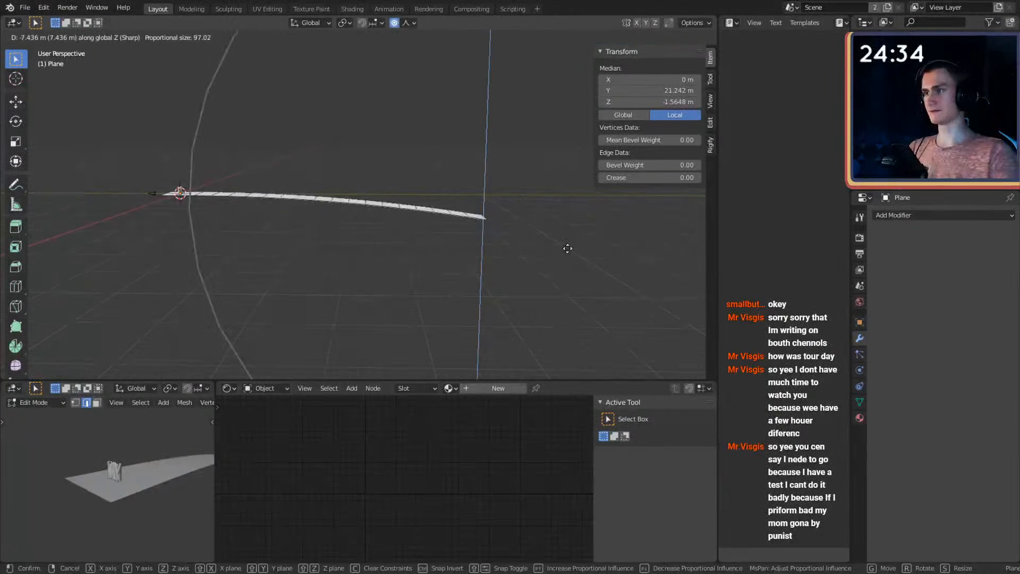
scroll(568, 259, "up", 2)
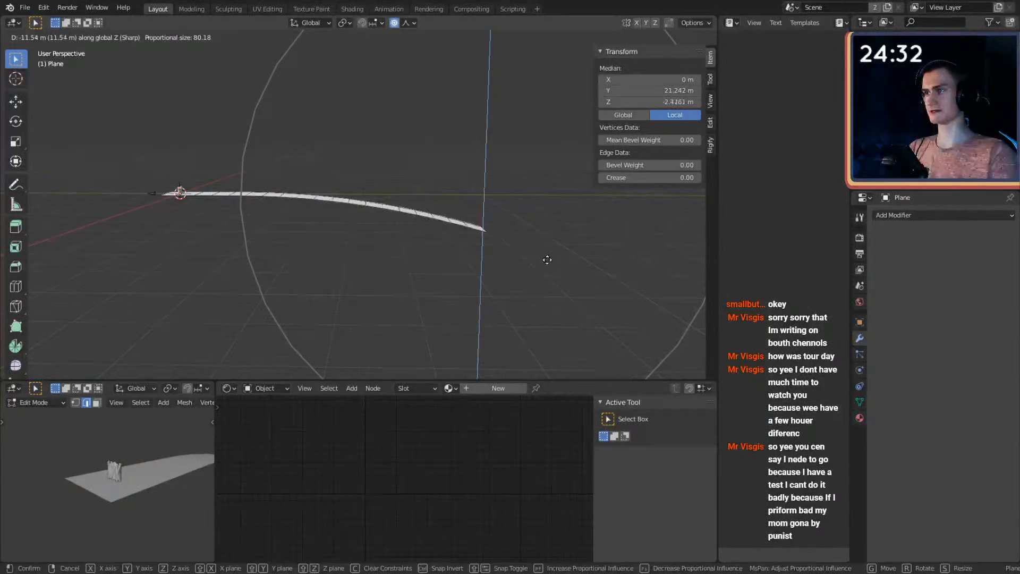
scroll(537, 261, "up", 3)
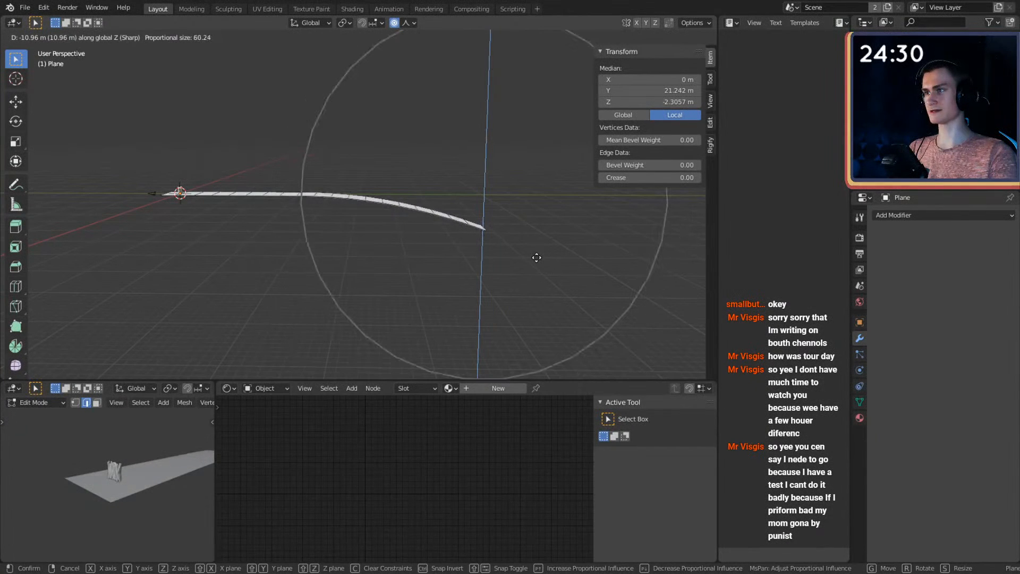
scroll(534, 262, "down", 3)
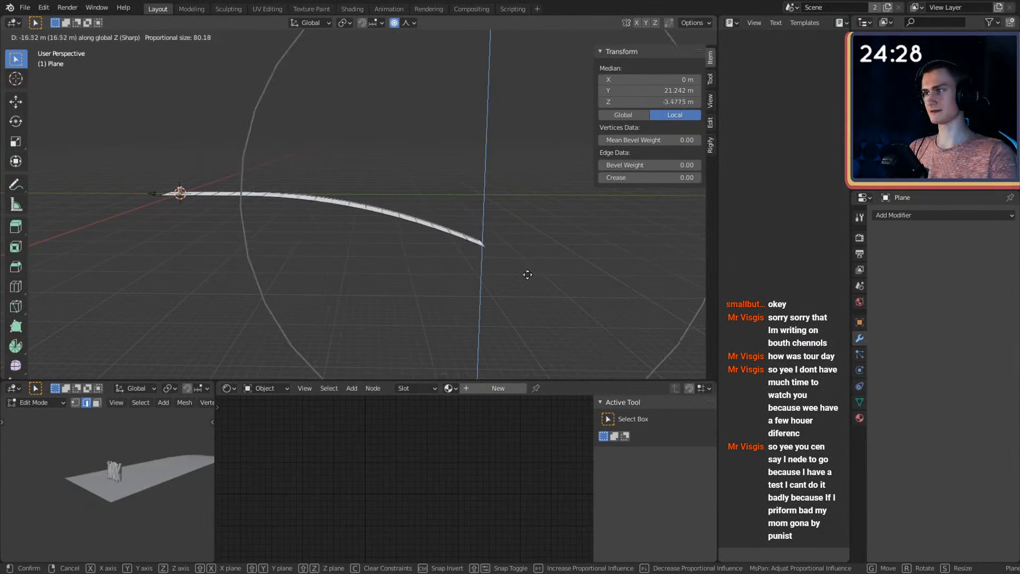
left_click(526, 272)
key("Tab")
Select the jacket and rotate it 90° around the Z axis.
middle_click_drag(410, 289, 438, 166)
scroll(442, 176, "up", 6)
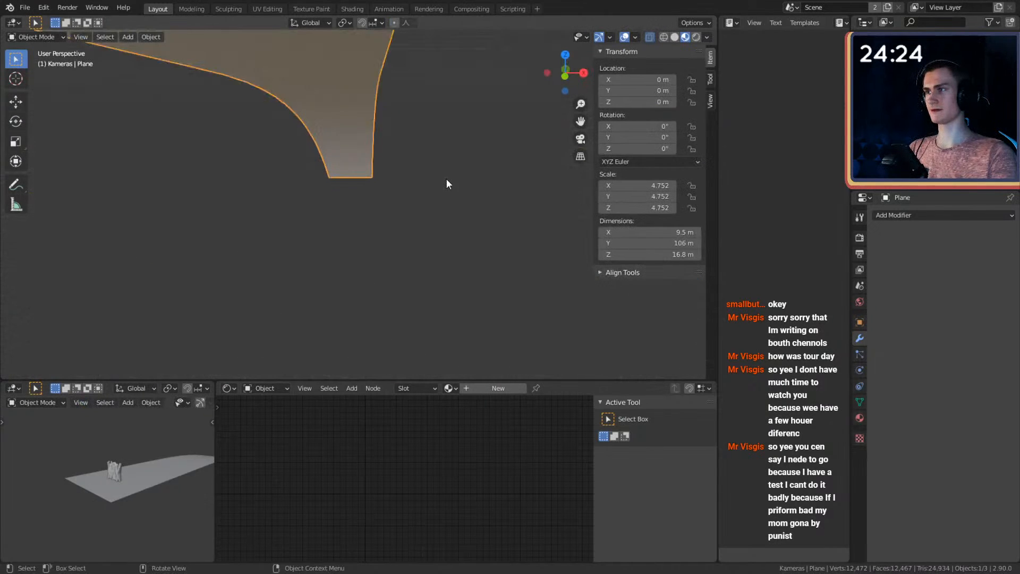
scroll(460, 200, "down", 7)
middle_click_drag(435, 209, 321, 210)
left_click(337, 197)
scroll(439, 200, "up", 3)
middle_click_drag(439, 200, 434, 168)
type("rz9")
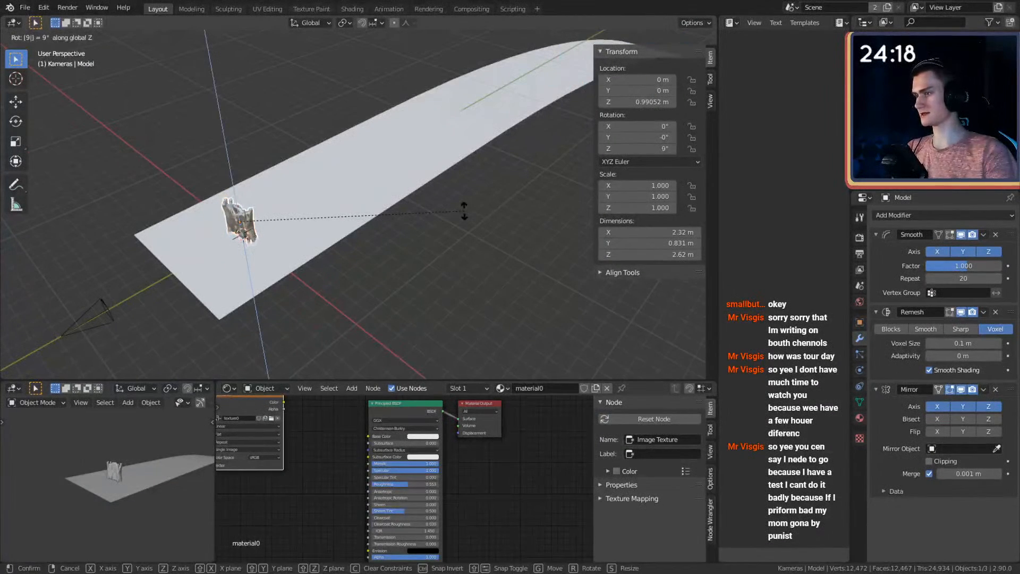
type("0")
key("Return")
Scale the jacket down to about 0.441 and lower it to a Z location of about 0.44 m.
middle_click_drag(370, 208, 397, 289)
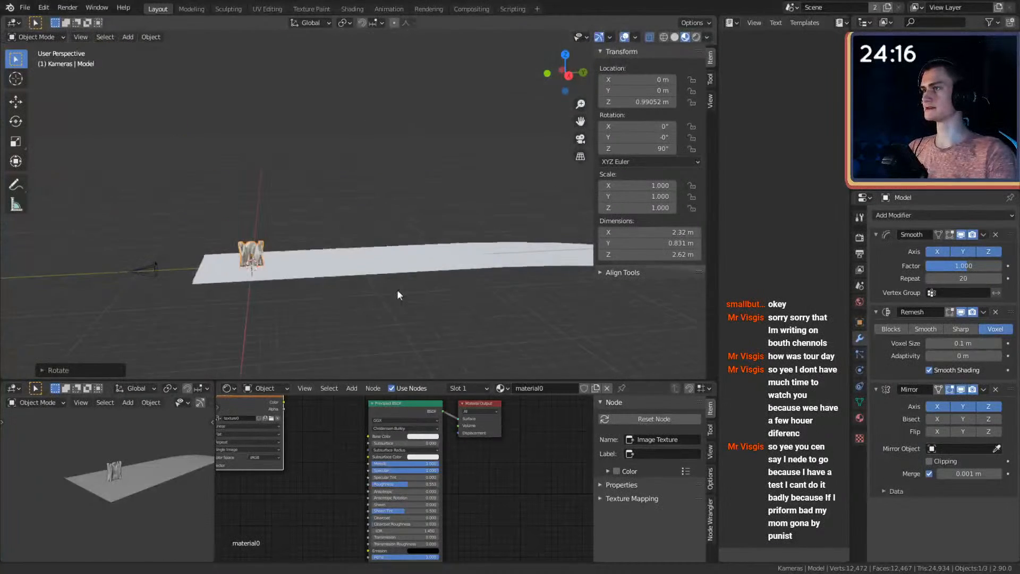
key("s")
left_click(335, 260)
key("KP_Decimal")
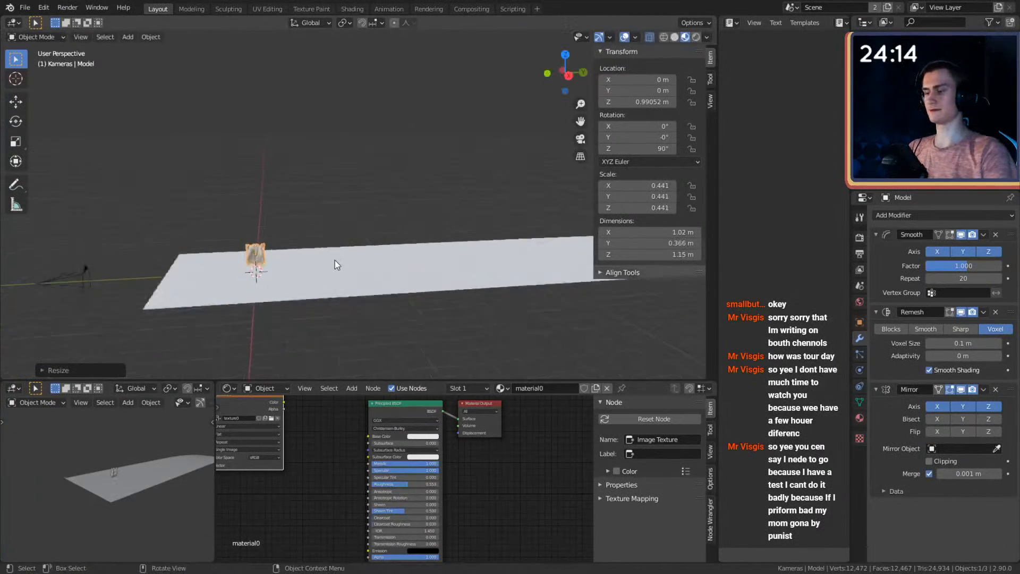
key("g")
key("z")
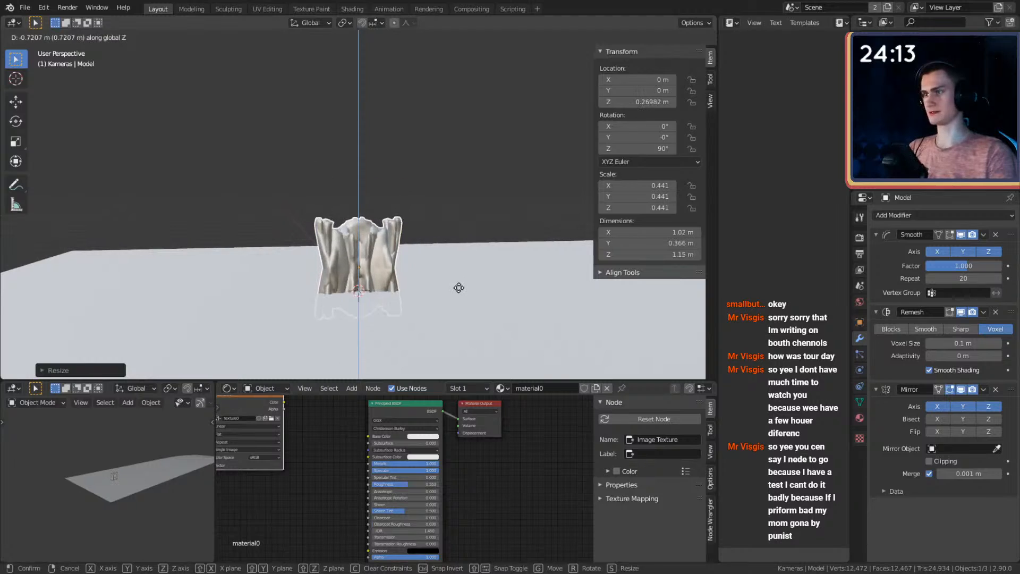
left_click(460, 274)
Move the jacket horizontally to the plane's near corner, at about X -3.51 m and Y -4.31 m.
middle_click_drag(460, 278, 495, 242)
key("g")
key("shift+z")
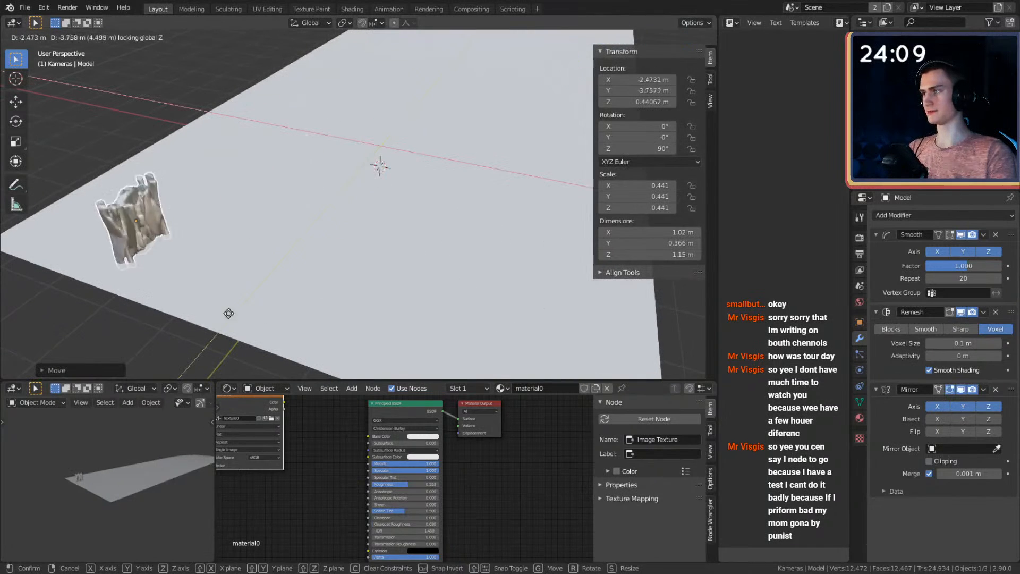
left_click(153, 316)
Add a Bezier curve and move its points beside the jacket, to about X -3.11 m and Y -2.77 m.
middle_click_drag(154, 314, 400, 244)
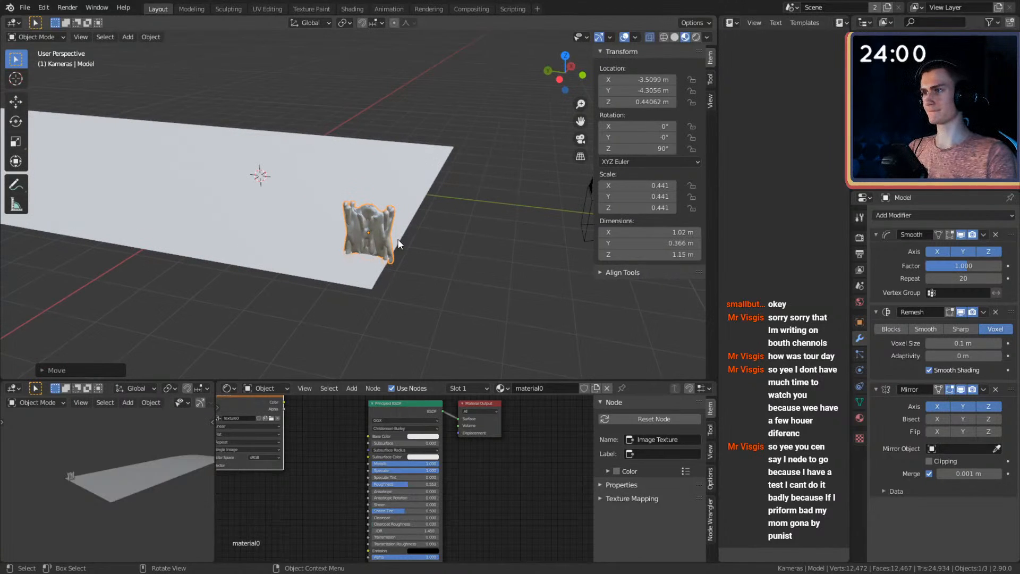
key("shift+a")
mouse_move(361, 240)
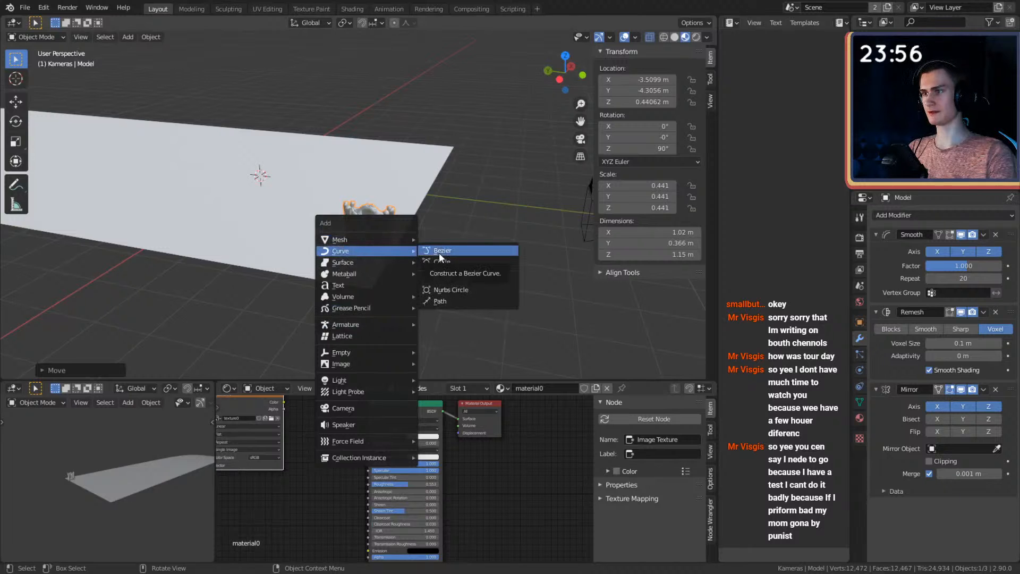
left_click(439, 253)
middle_click_drag(374, 251, 451, 245)
key("Tab")
key("g")
left_click(518, 325)
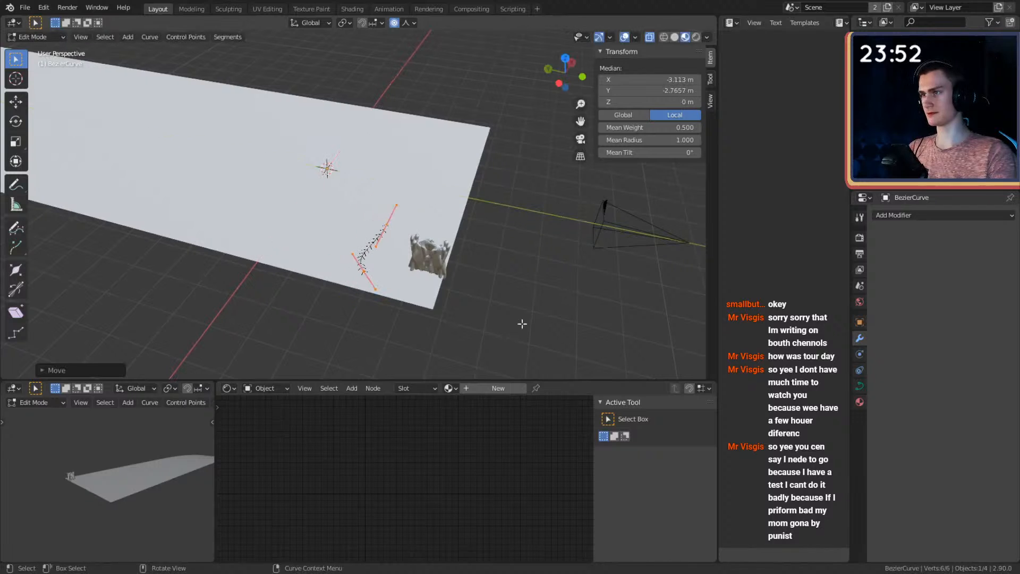
Rotate all of the Bezier curve's points 90° around the global Z axis.
key("r")
key("z")
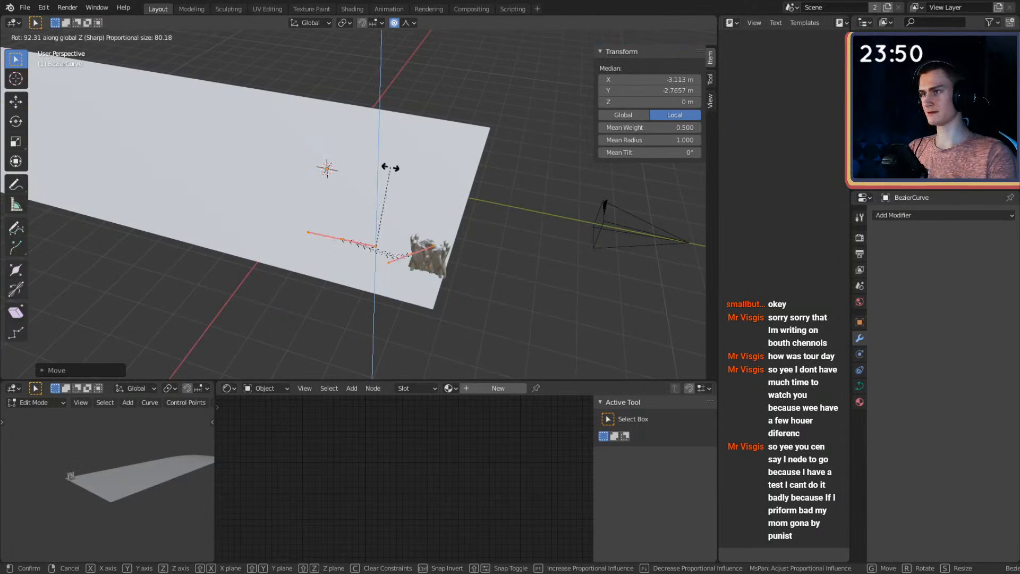
type("90")
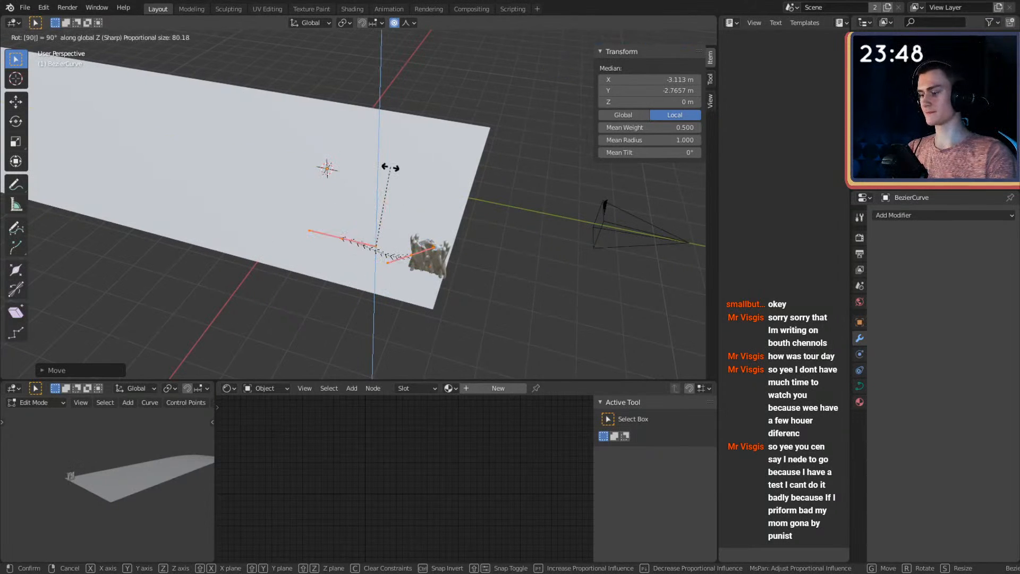
key("Return")
key("Tab")
middle_click_drag(406, 274, 429, 278, "shift")
key("Tab")
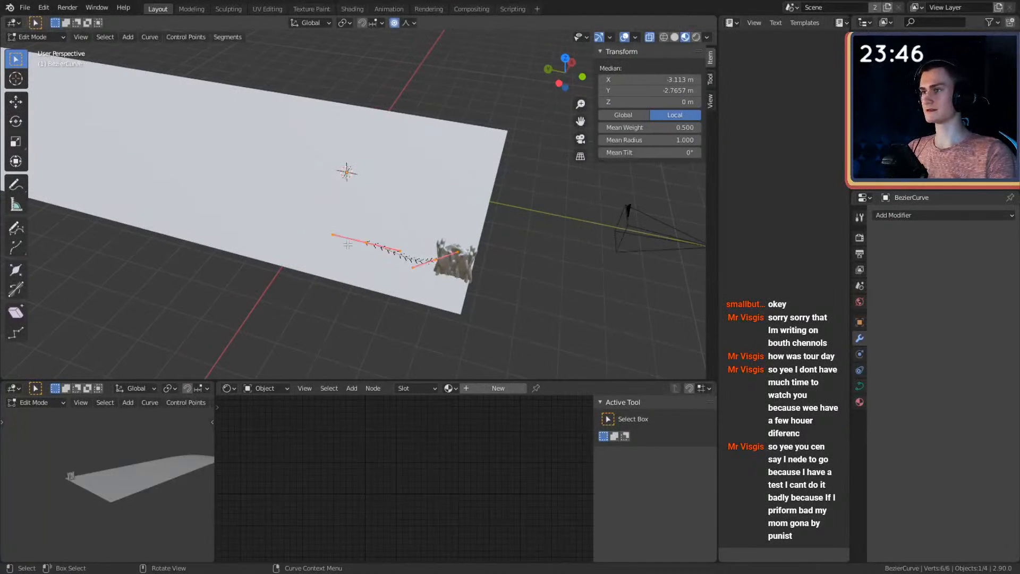
Turn off proportional editing, move the curve's control point farthest from the jacket along the ground, and leave Edit Mode.
key("g")
right_click(277, 214)
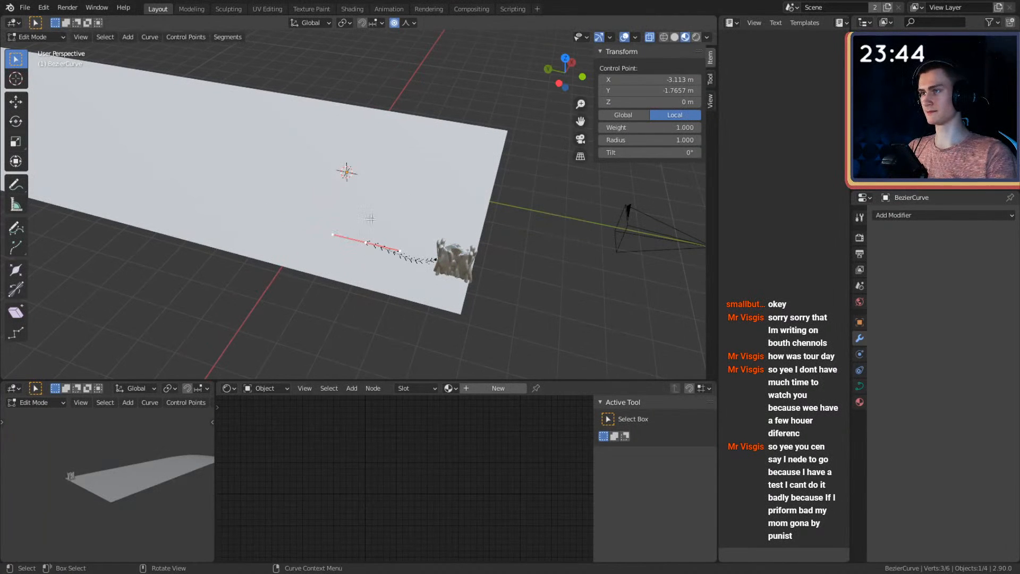
left_click(396, 23)
key("g")
left_click(440, 210)
middle_click_drag(440, 210, 478, 223)
key("Tab")
Add a Curve modifier to the jacket with the Bezier curve as its curve object.
left_click(308, 305)
left_click(905, 212)
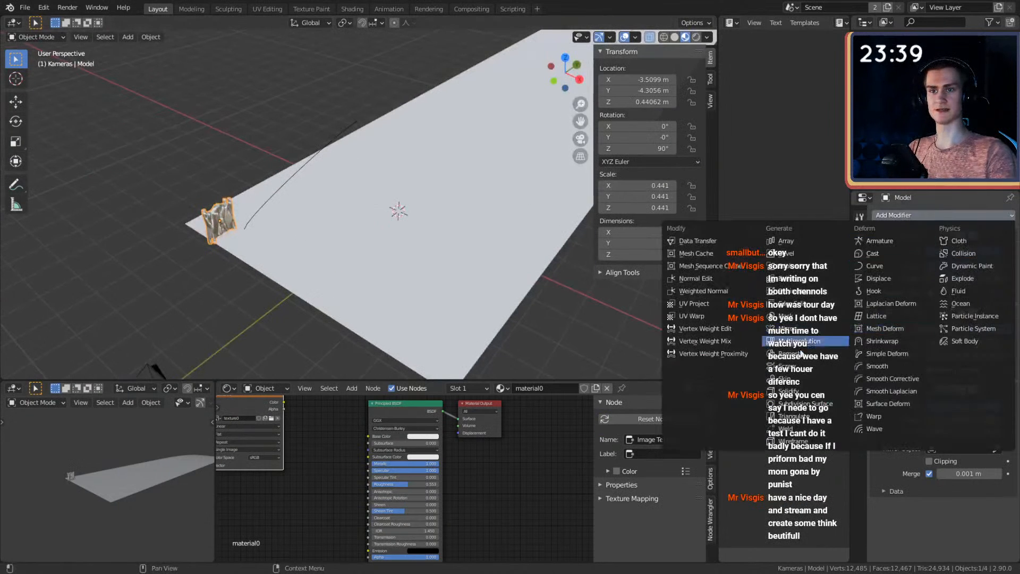
left_click(873, 268)
middle_click_drag(511, 278, 425, 260, "shift")
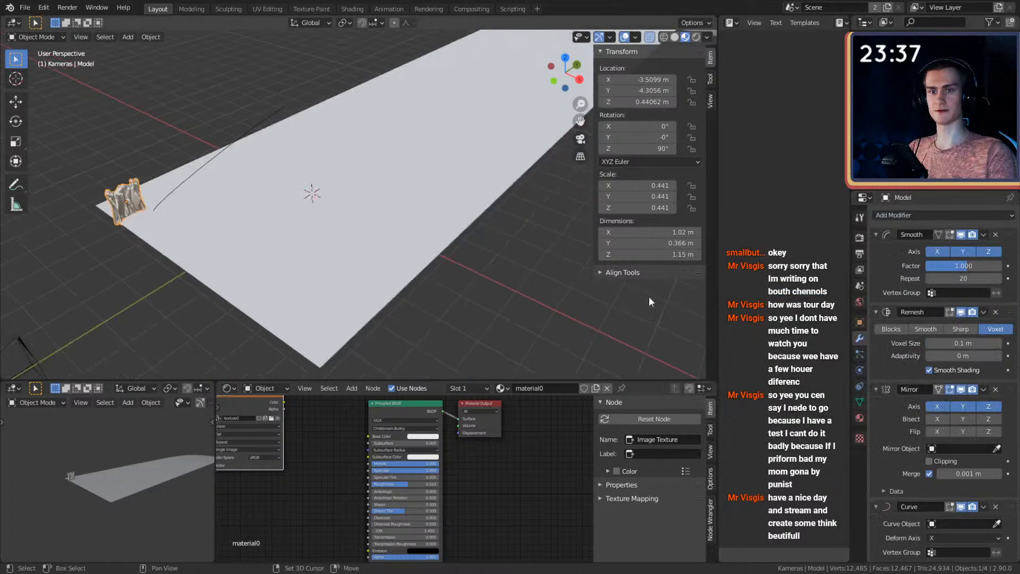
left_click(273, 114)
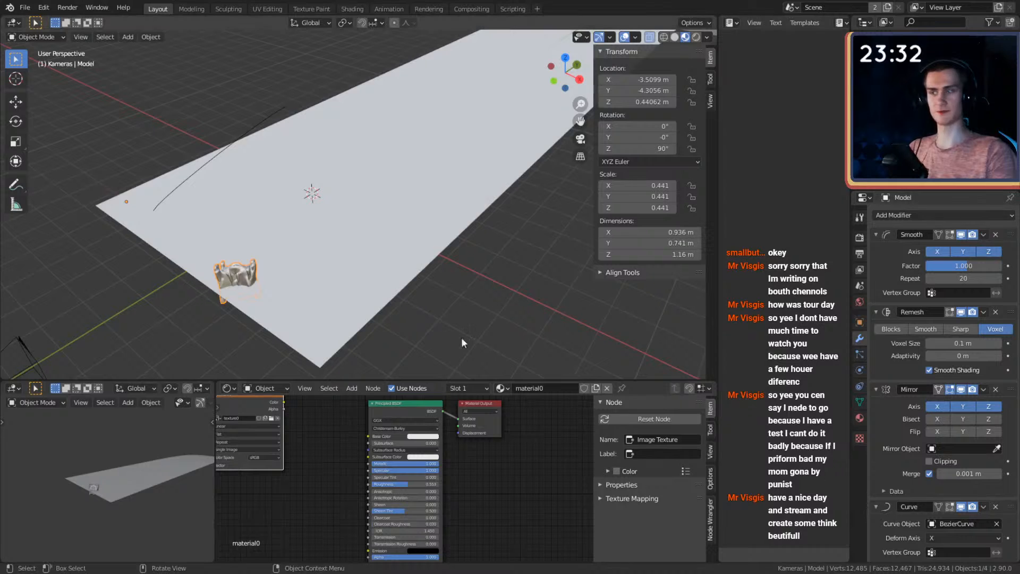
Try applying the jacket's location transform so its origin sits at the world origin.
key("ctrl+a")
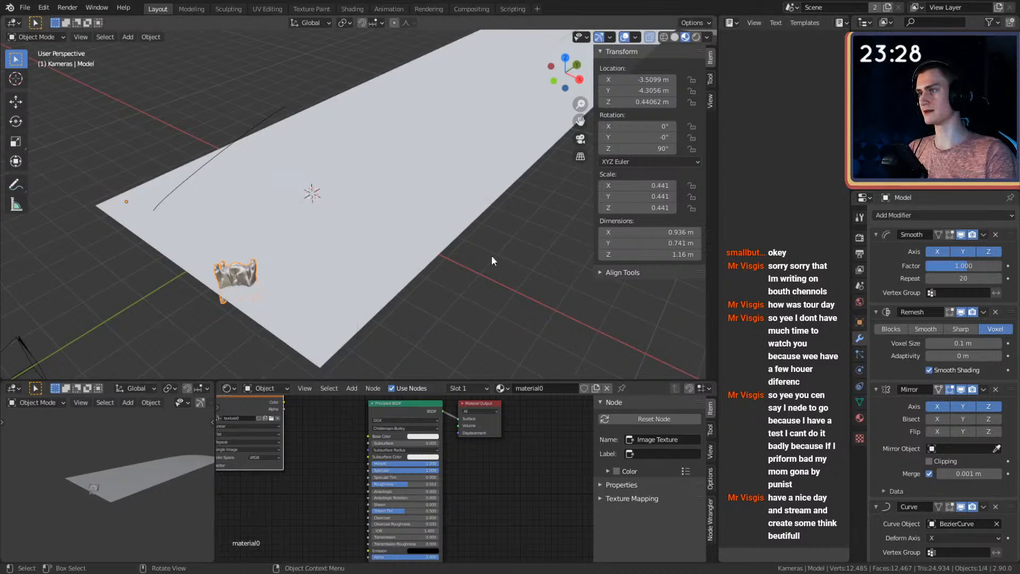
key("ctrl+a")
left_click(237, 244)
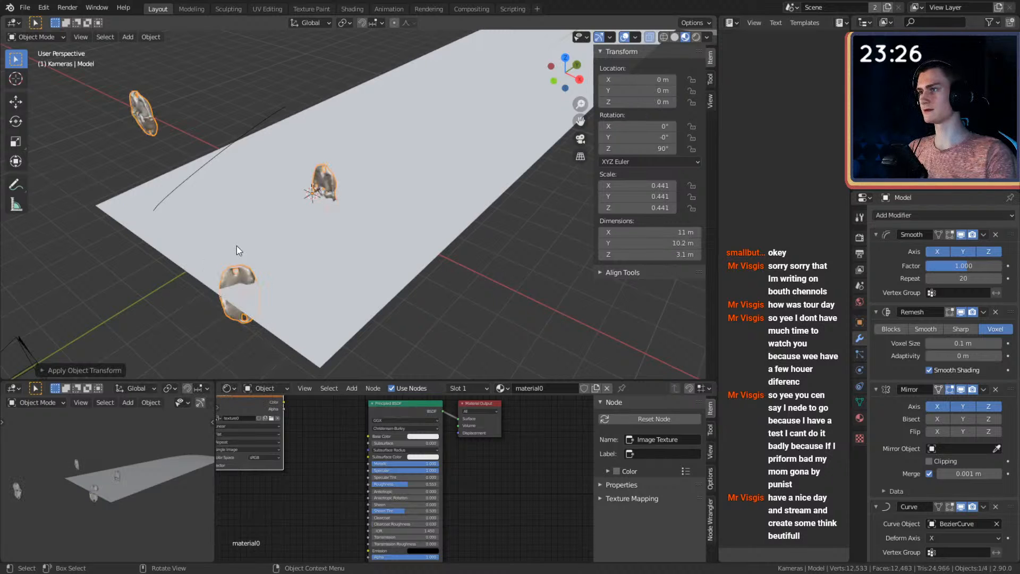
middle_click_drag(289, 241, 360, 219)
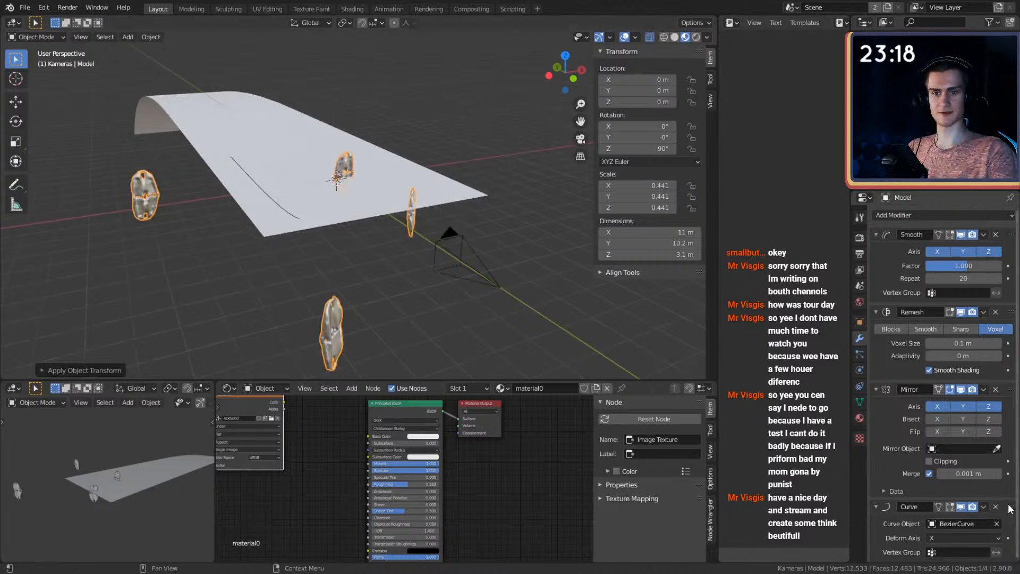
Try Y and Z as the Curve modifier's deform axis, and remove the modifier from the jacket.
left_click(933, 541)
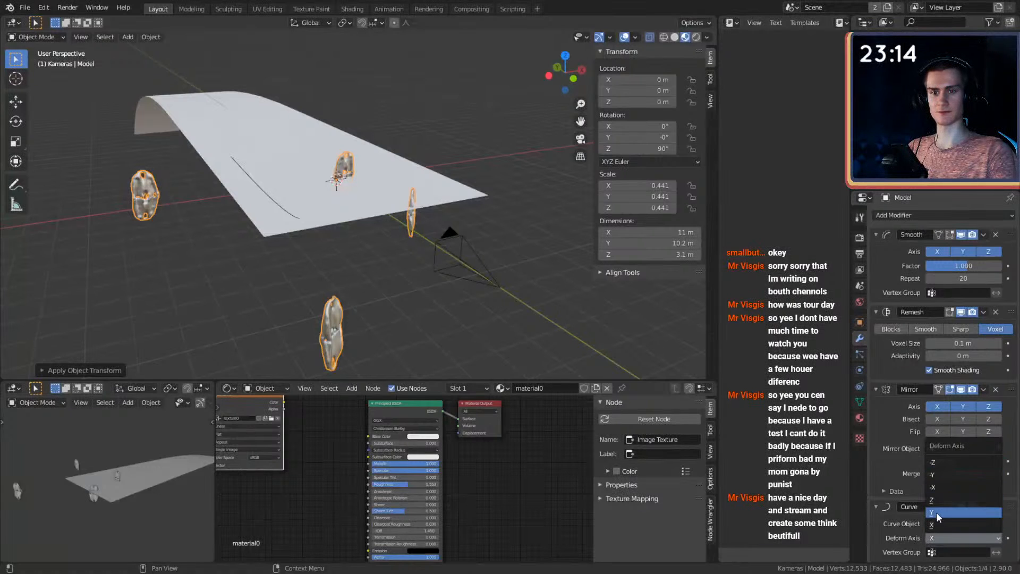
left_click(937, 512)
left_click(941, 538)
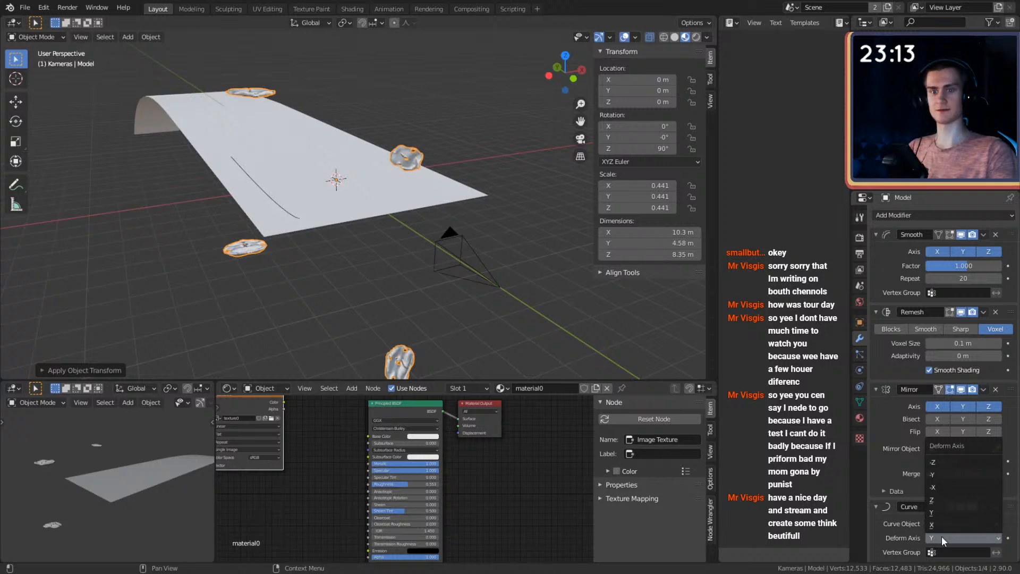
left_click(933, 500)
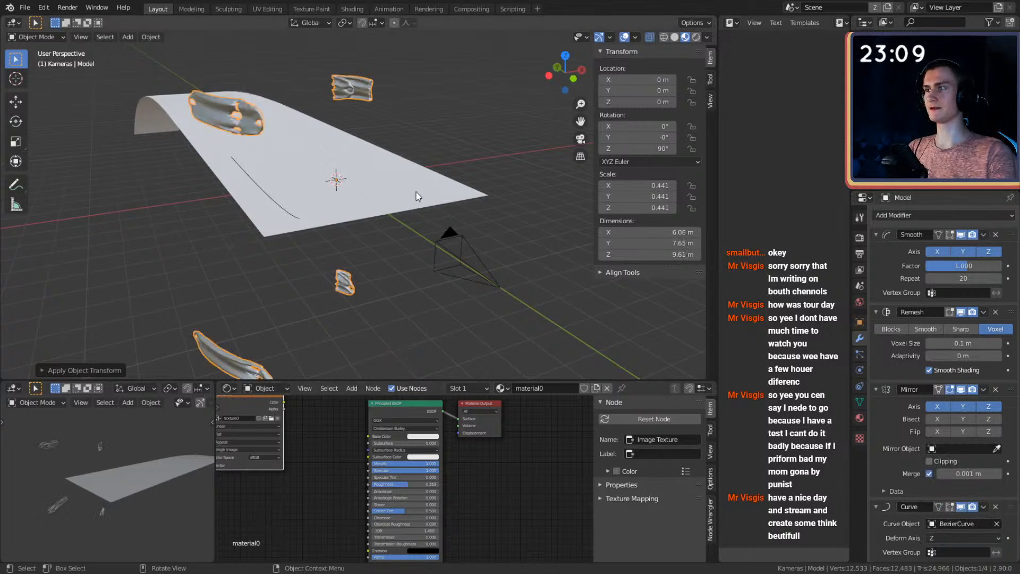
middle_click_drag(416, 192, 340, 219)
left_click(997, 507)
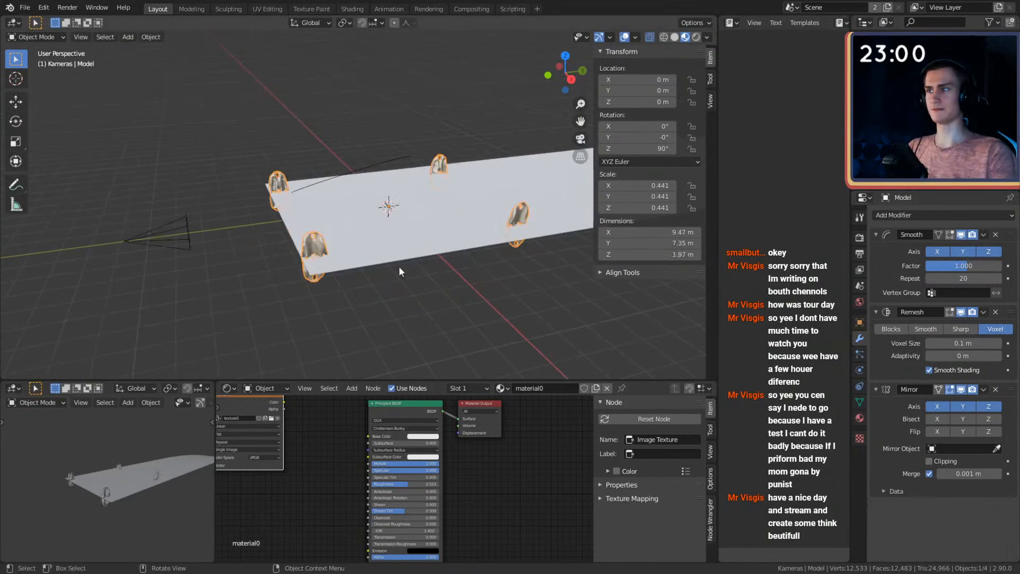
middle_click_drag(400, 266, 427, 268)
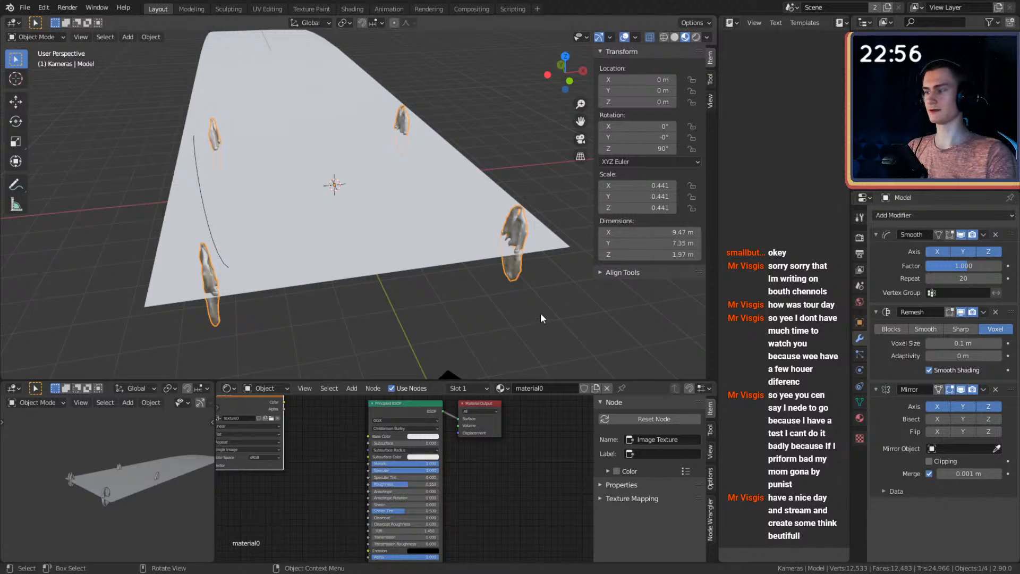
Undo the modifier removal, the deform axis changes, the applied location and the curve object assignment.
key("ctrl+z")
key("ctrl+z")
key("ctrl+z")
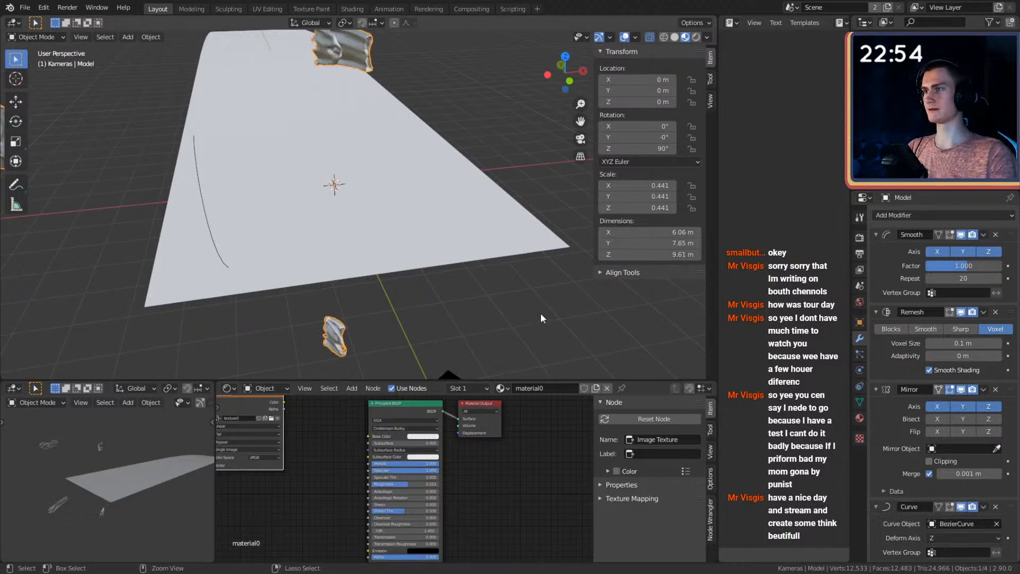
key("ctrl+z")
key("ctrl+z")
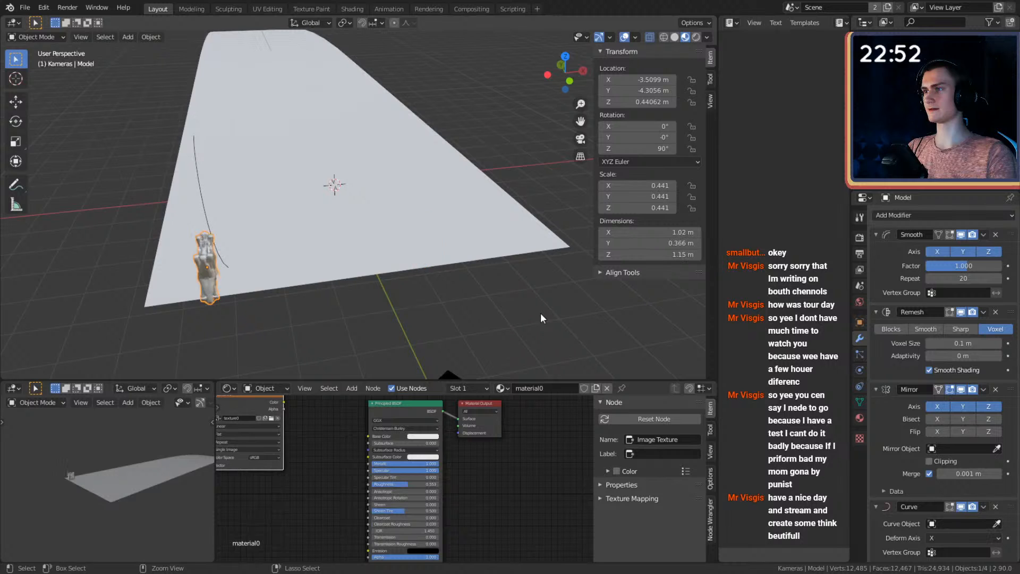
Assign the Bezier curve as the curve object of the jacket's Curve modifier again.
middle_click_drag(540, 312, 440, 290)
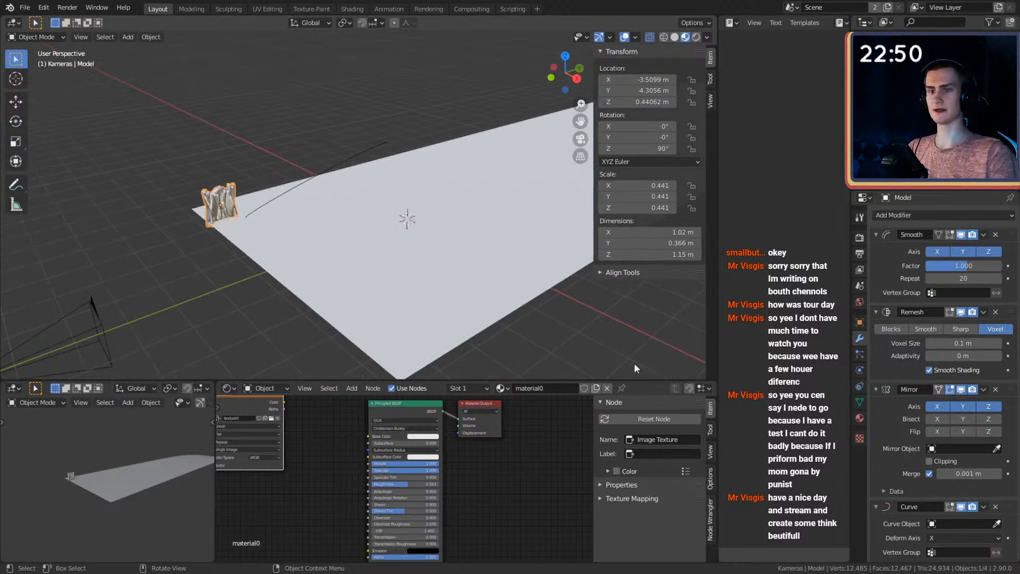
left_click(374, 176)
middle_click_drag(327, 272, 434, 295)
Test Y as the Curve modifier's deform axis and return it to X.
left_click(943, 539)
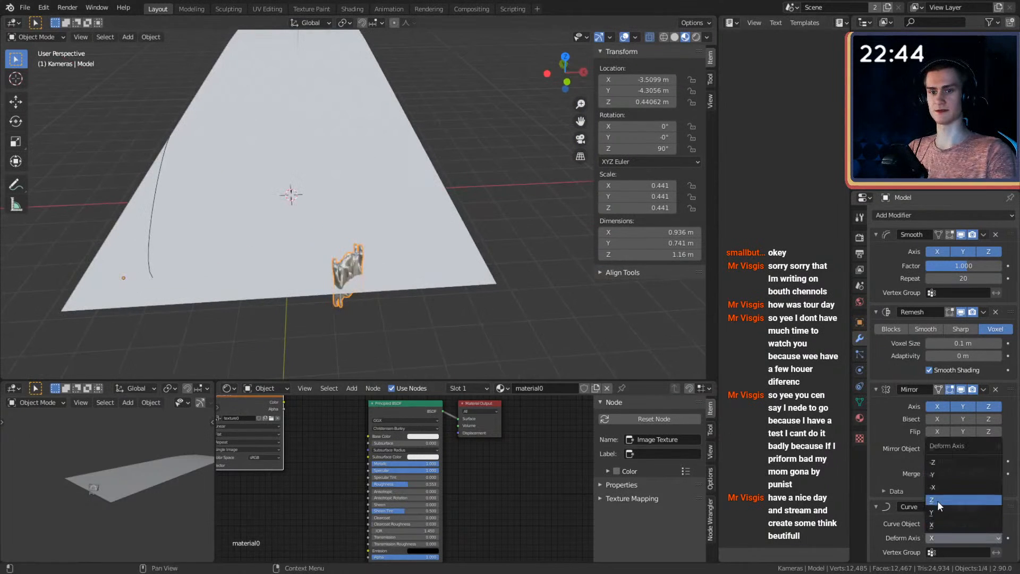
left_click(936, 511)
middle_click_drag(320, 222, 579, 321)
left_click(950, 538)
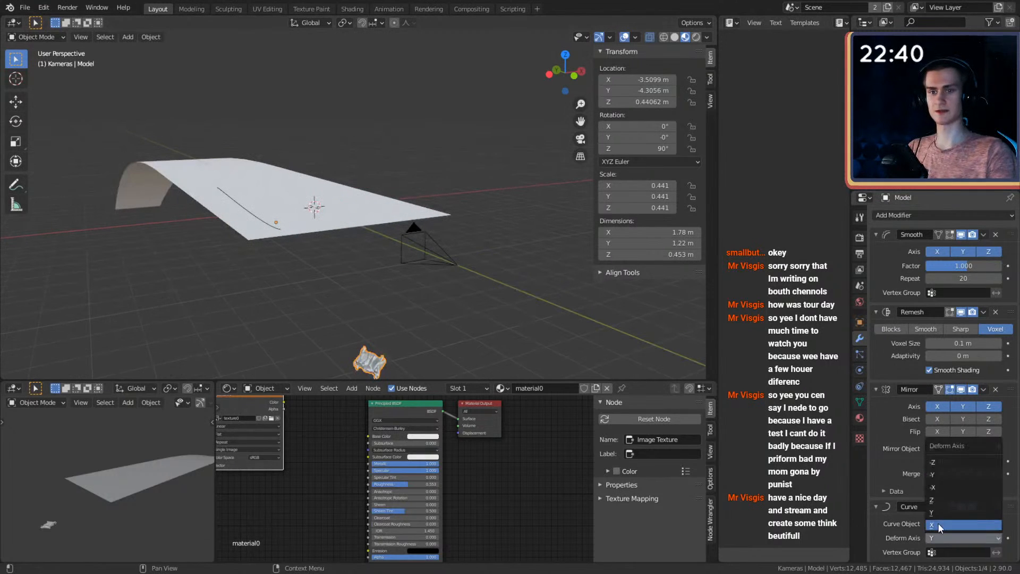
left_click(938, 524)
middle_click_drag(489, 326, 382, 286)
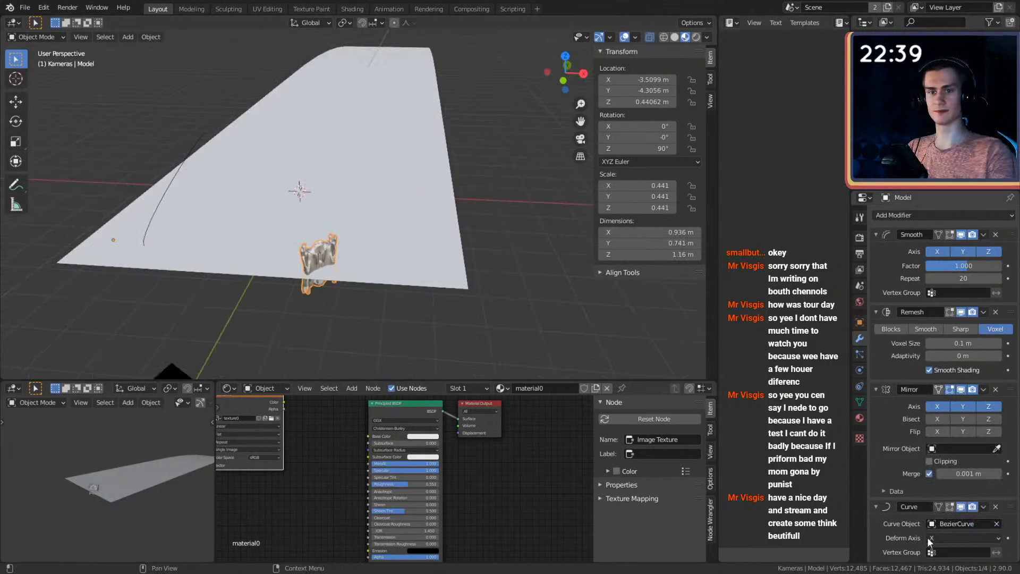
Compare the Y and Z deform axes on the Curve modifier and restore X.
left_click(946, 538)
left_click(938, 511)
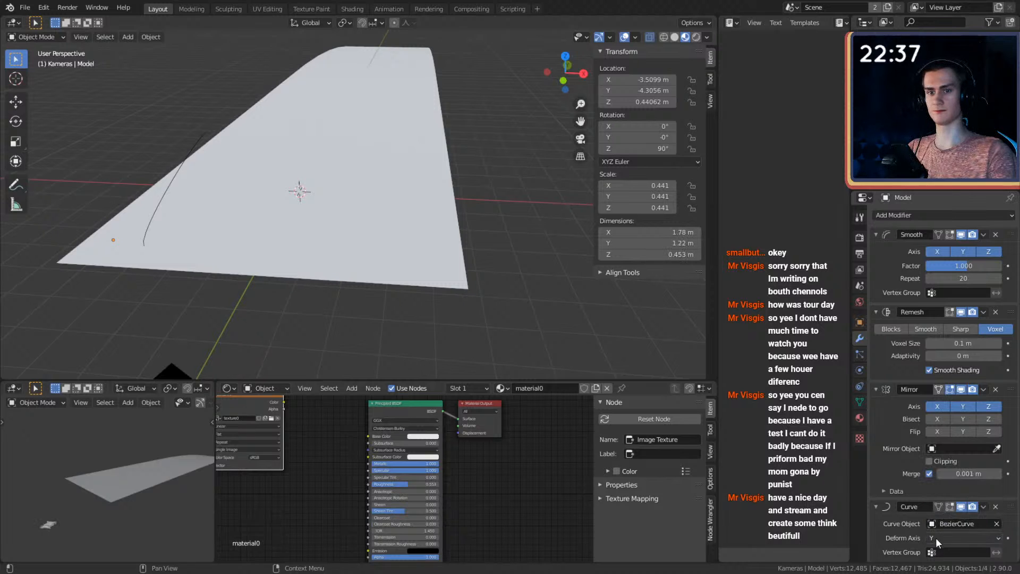
left_click(936, 538)
left_click(937, 499)
middle_click_drag(298, 278, 558, 266)
scroll(413, 268, "down", 3)
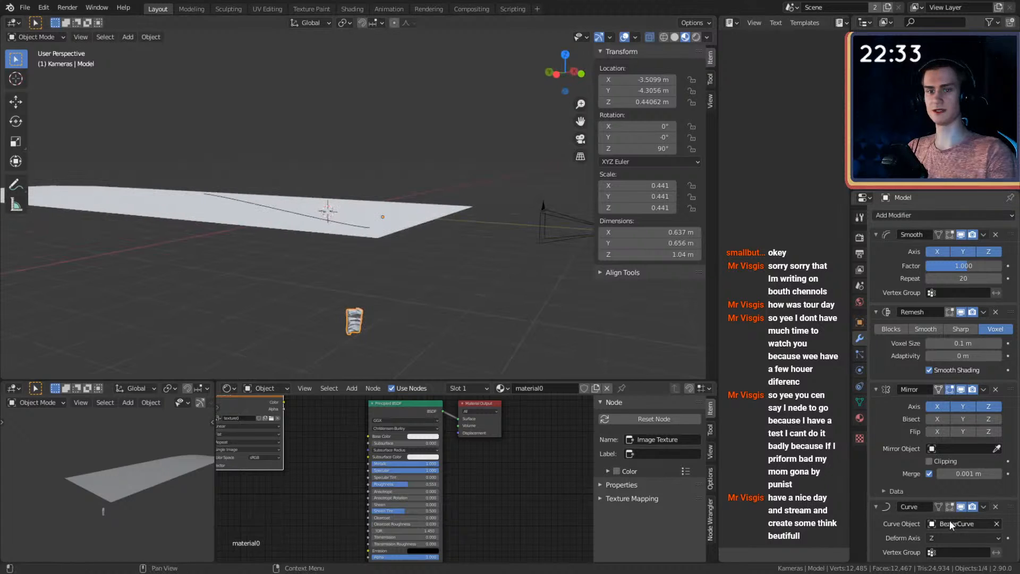
left_click(945, 538)
left_click(943, 525)
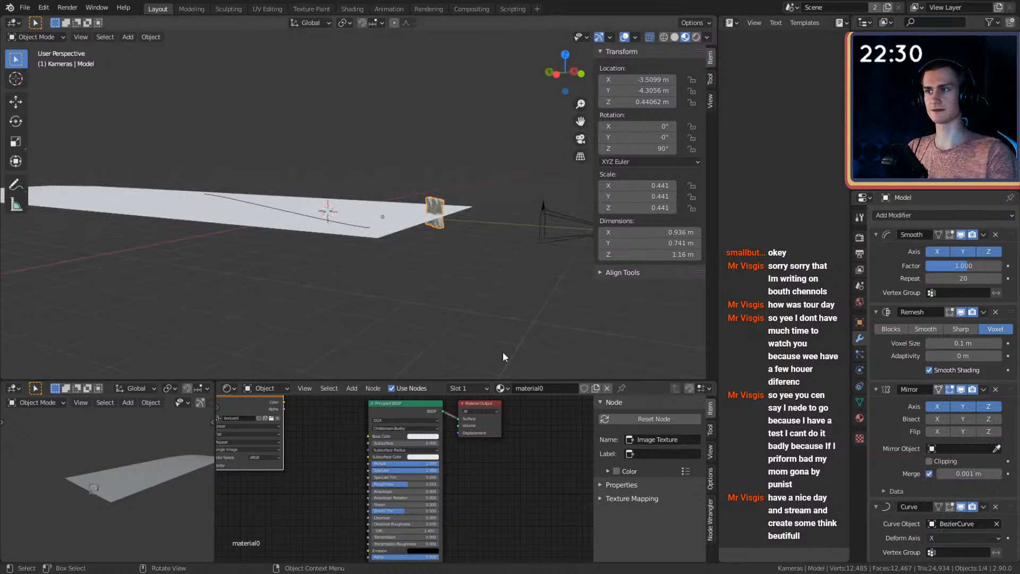
middle_click_drag(503, 351, 464, 285)
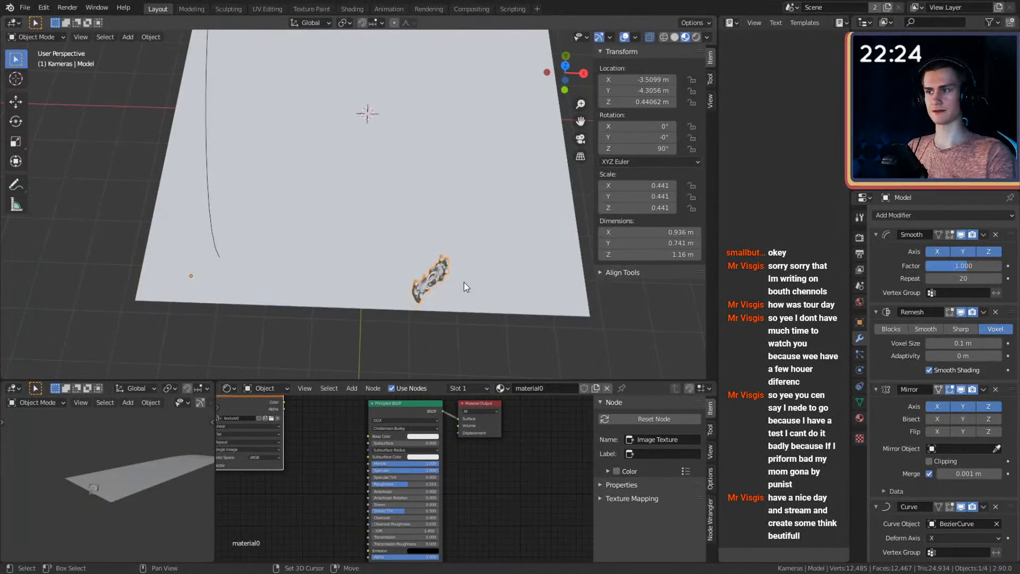
Try -X as the Curve modifier's deform axis and settle on -Y.
left_click(945, 536)
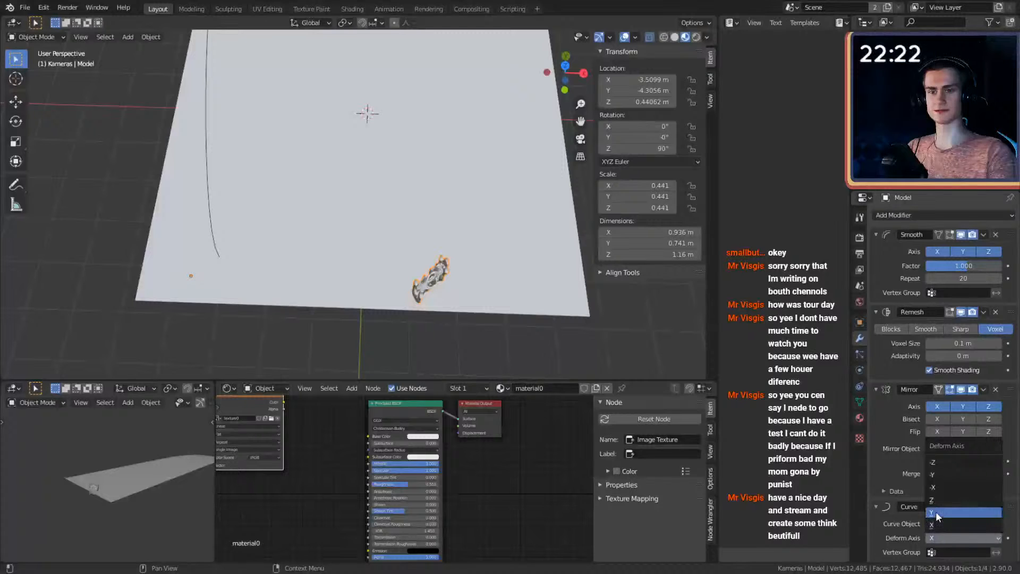
left_click(934, 488)
middle_click_drag(380, 340, 456, 305)
left_click(968, 537)
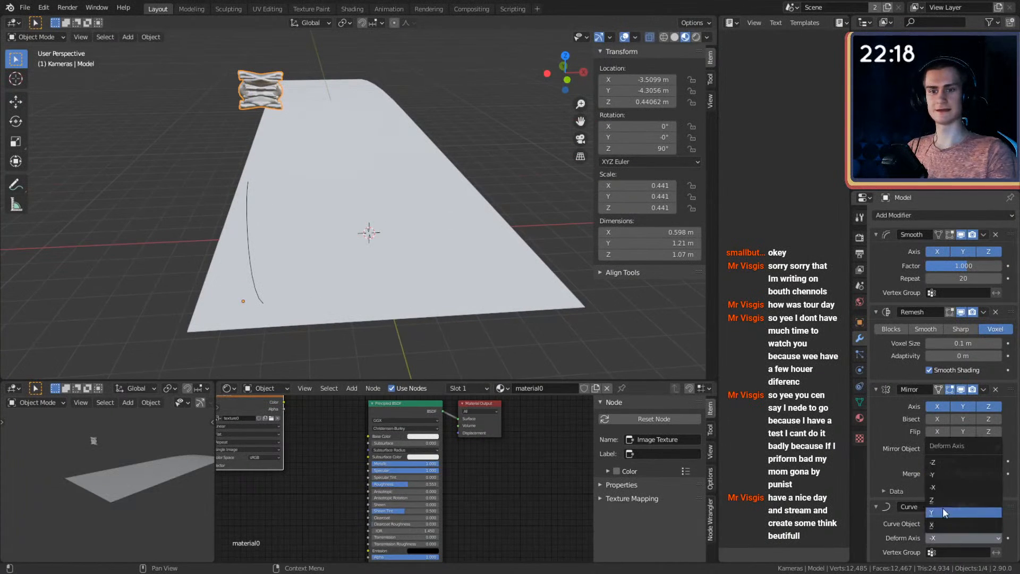
left_click(933, 475)
middle_click_drag(524, 318, 353, 260)
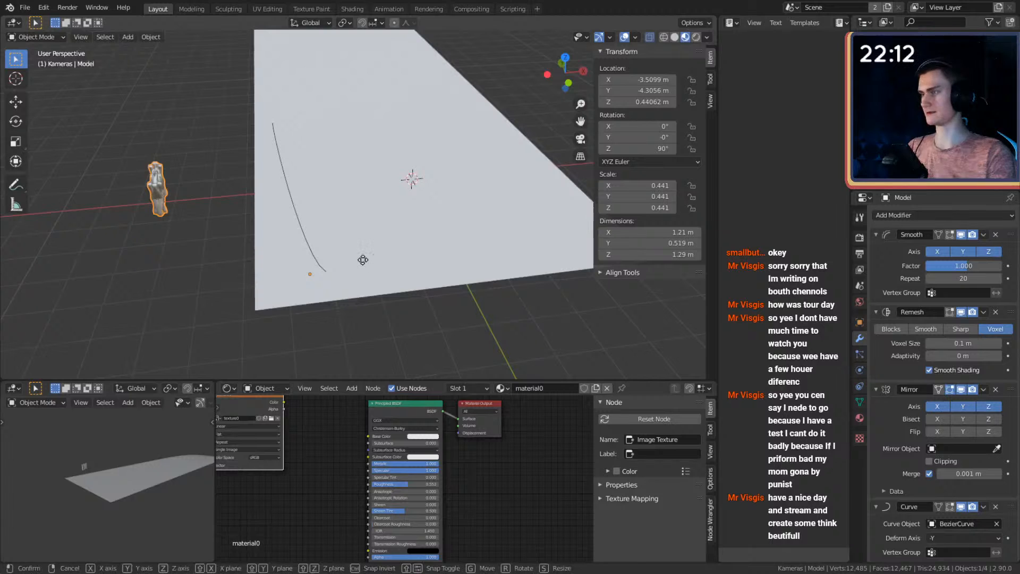
Move the jacket along the X axis to about 0.04 m so that it sits on the curve.
key("g")
key("x")
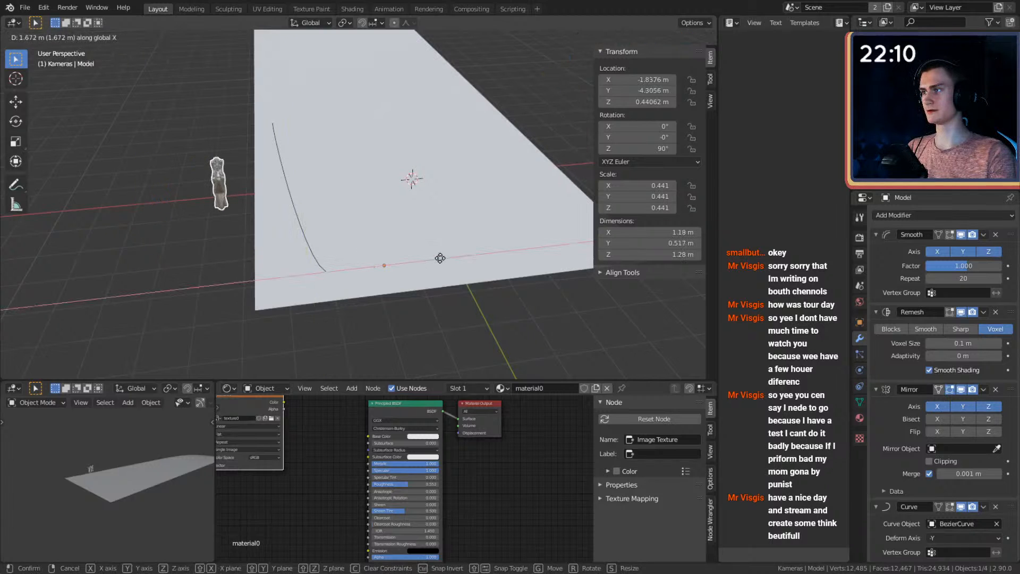
left_click(518, 251)
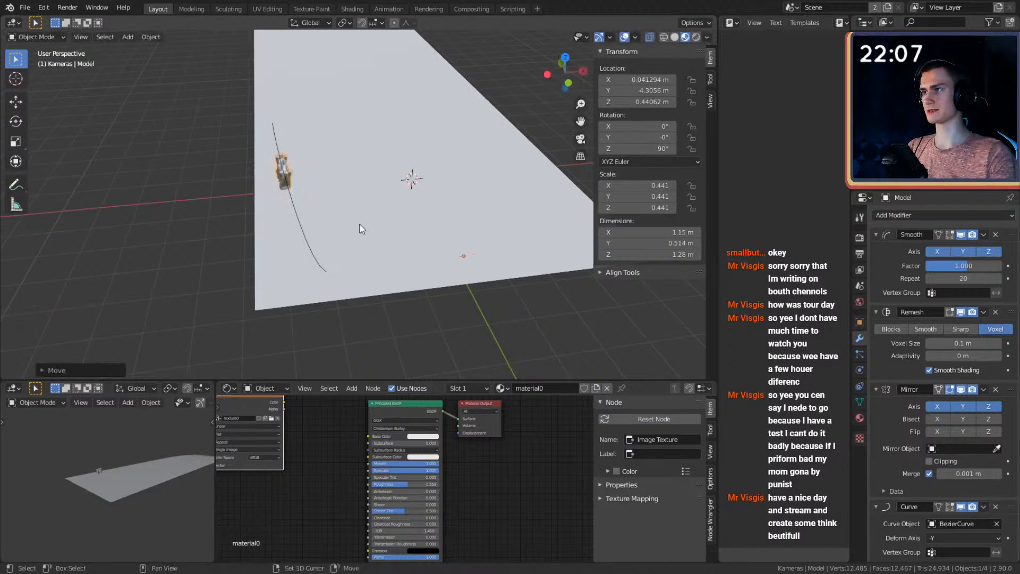
Add an Array modifier to the jacket, place it above the Curve modifier, and set its count to 4.
middle_click_drag(360, 228, 465, 273)
left_click(891, 214)
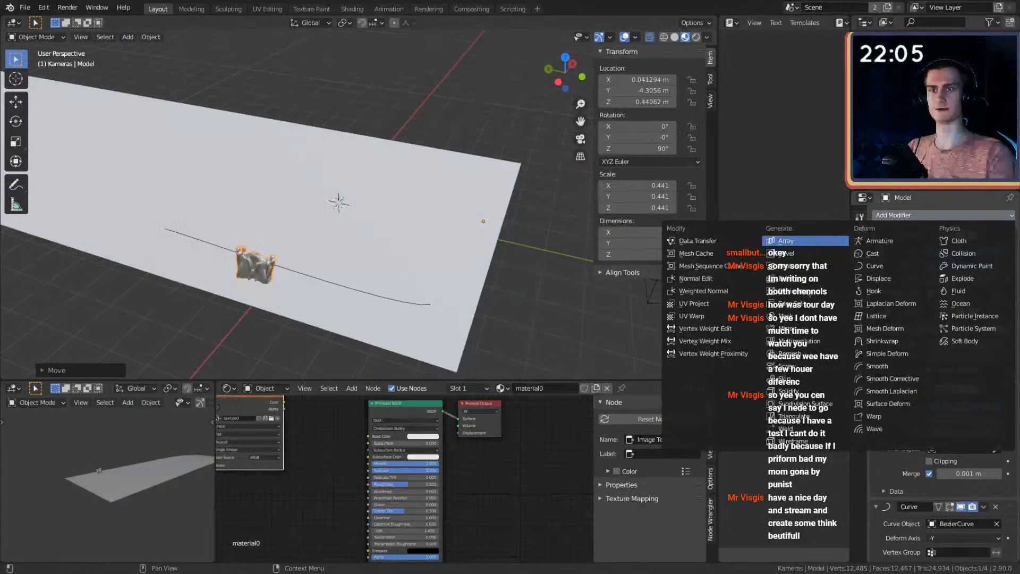
left_click(792, 241)
scroll(897, 429, "down", 8)
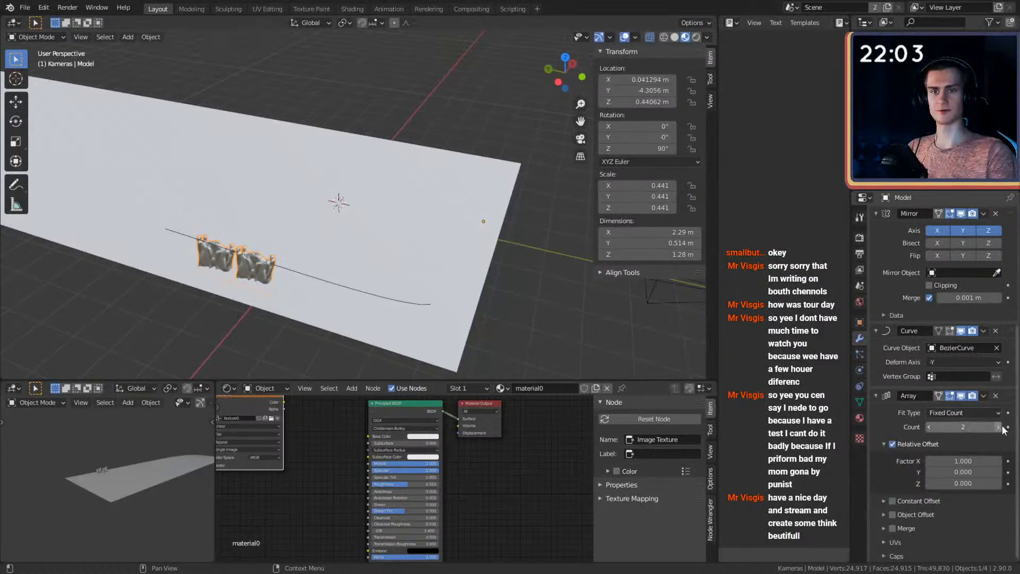
left_click_drag(1011, 396, 1011, 330)
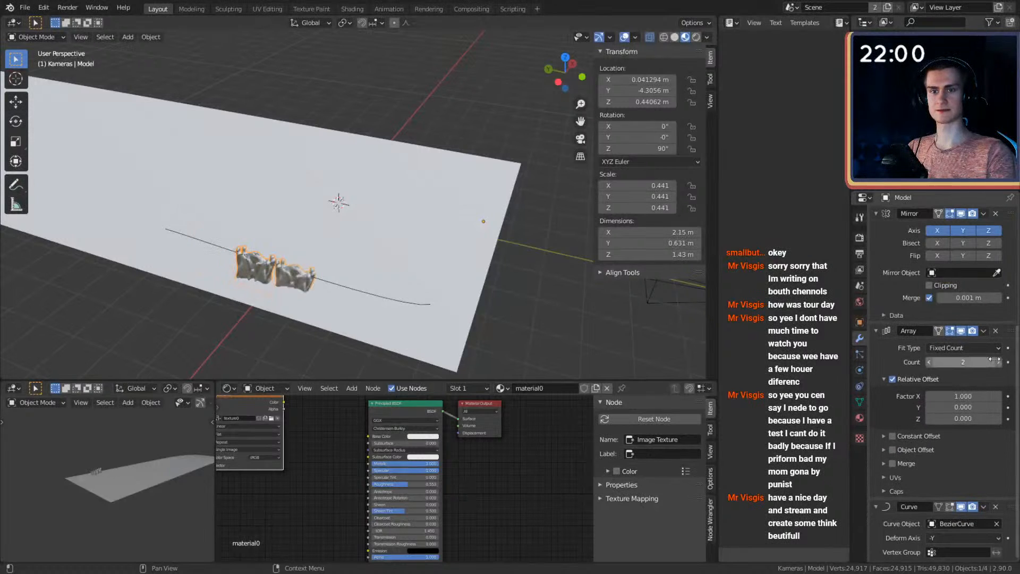
left_click(996, 362)
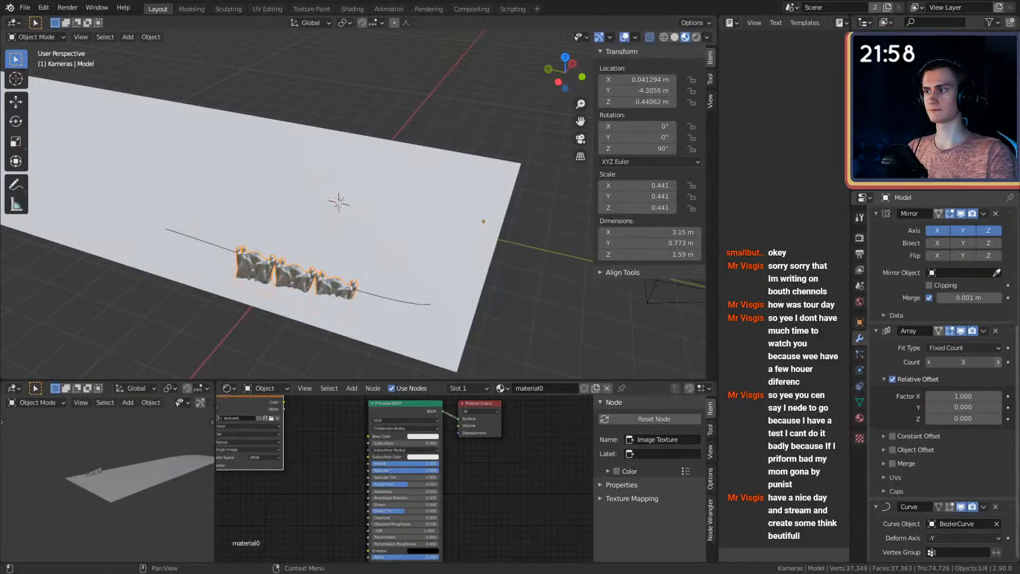
left_click(997, 364)
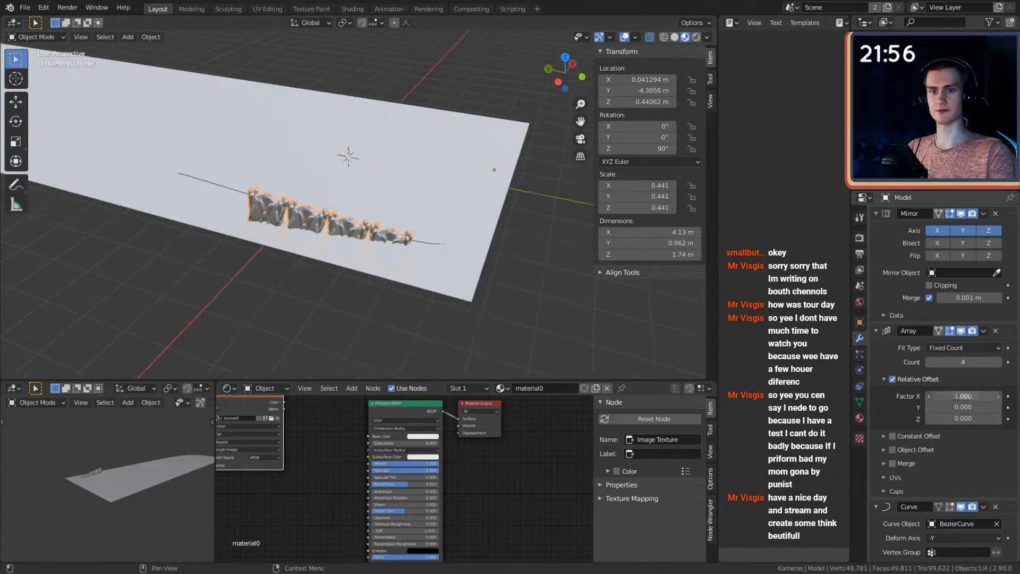
Set the Array modifier's relative offset to -1 along X.
left_click(962, 397)
key("BackSpace")
type("-1")
key("Return")
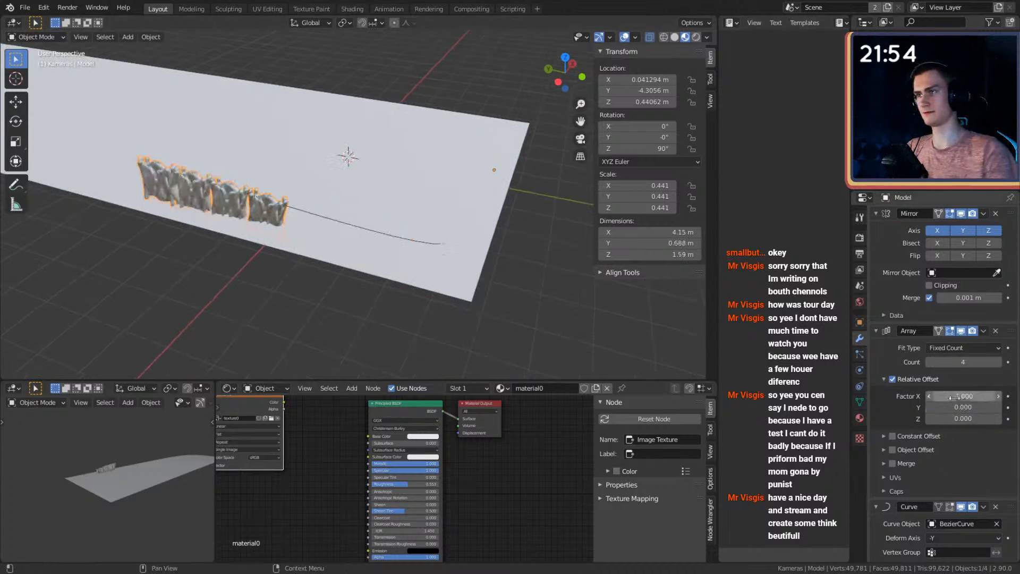
Move the arrayed jackets along the global Y axis to about -0.86 m.
key("g")
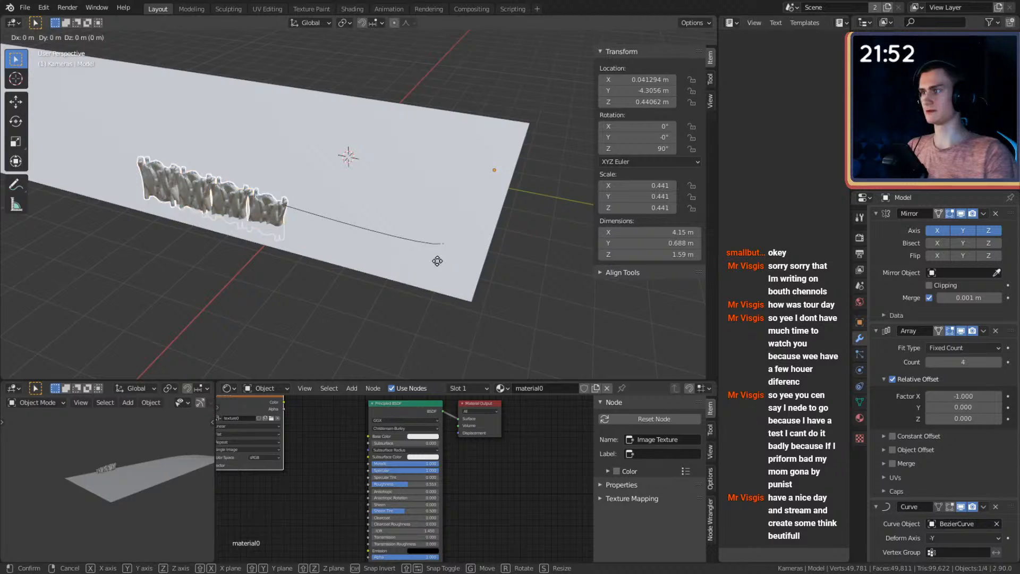
key("x")
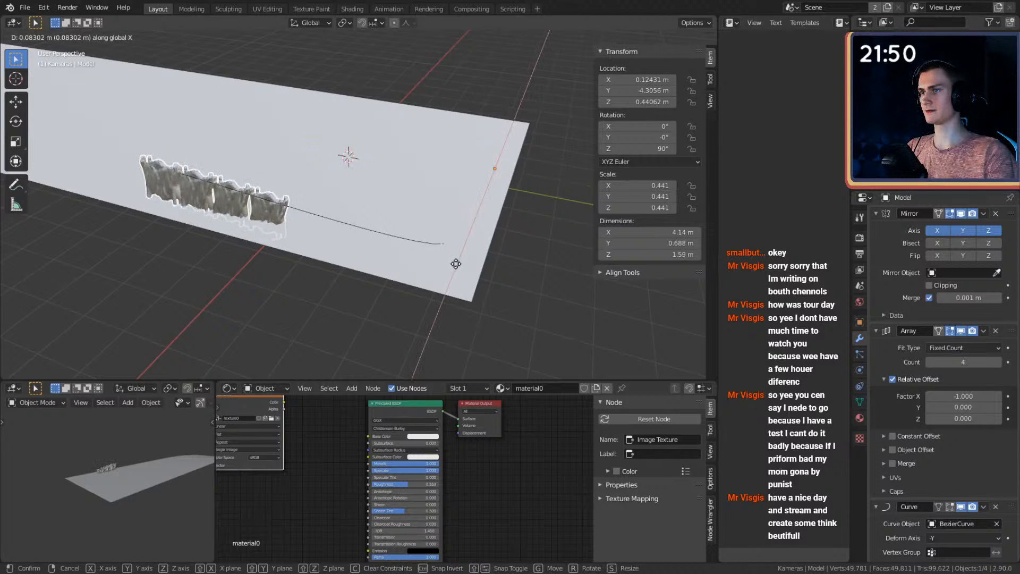
key("y")
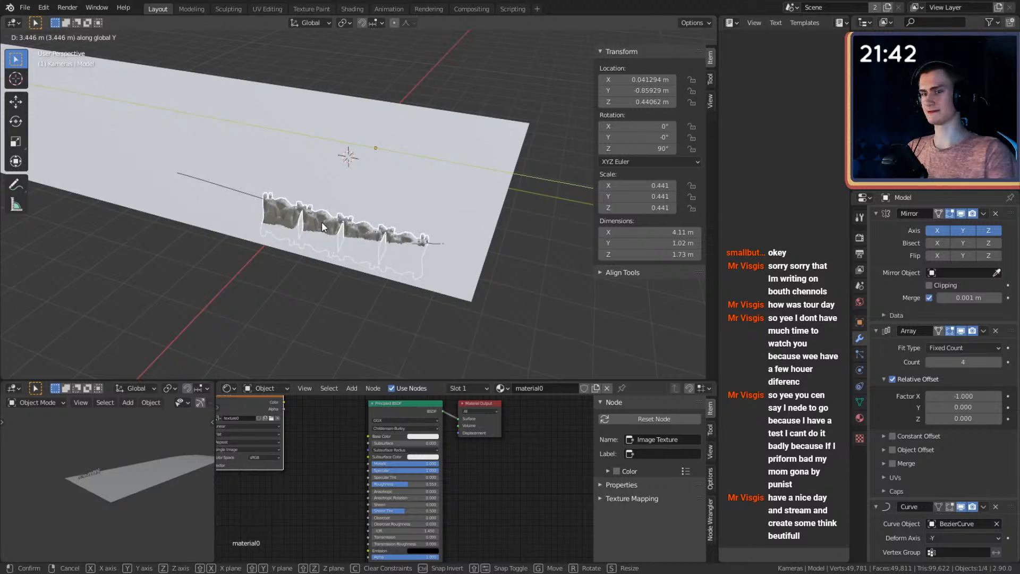
left_click(330, 226)
Edit the Bezier curve and raise its end point near the camera to a height of about 0.83 m.
middle_click_drag(478, 280, 319, 201)
left_click(206, 180)
middle_click_drag(379, 227, 505, 249)
key("Tab")
key("g")
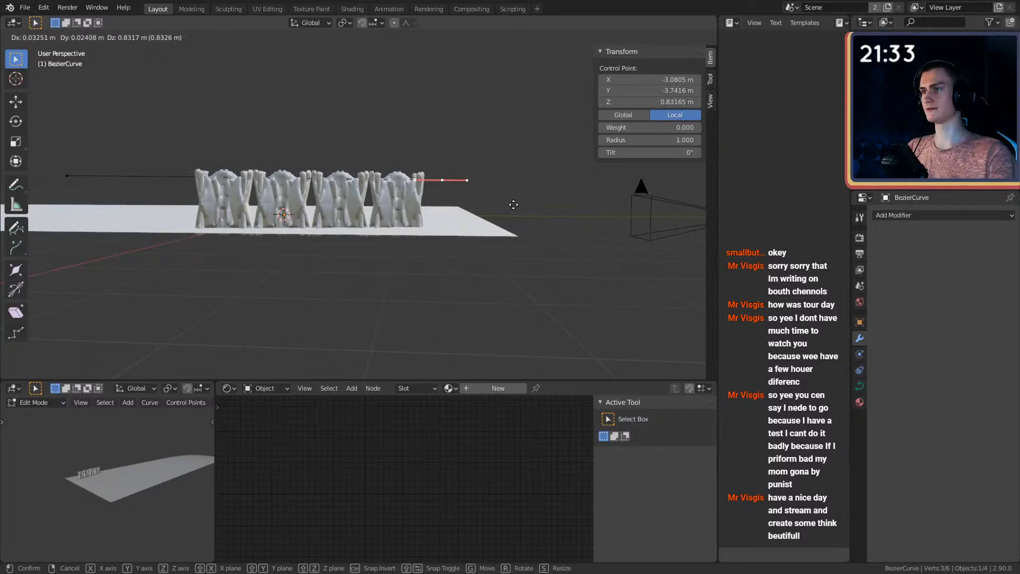
left_click(513, 205)
Straighten the handles of the curve end point near the camera along Y by scaling them to 0 along X.
middle_click_drag(514, 204, 540, 231)
key("g")
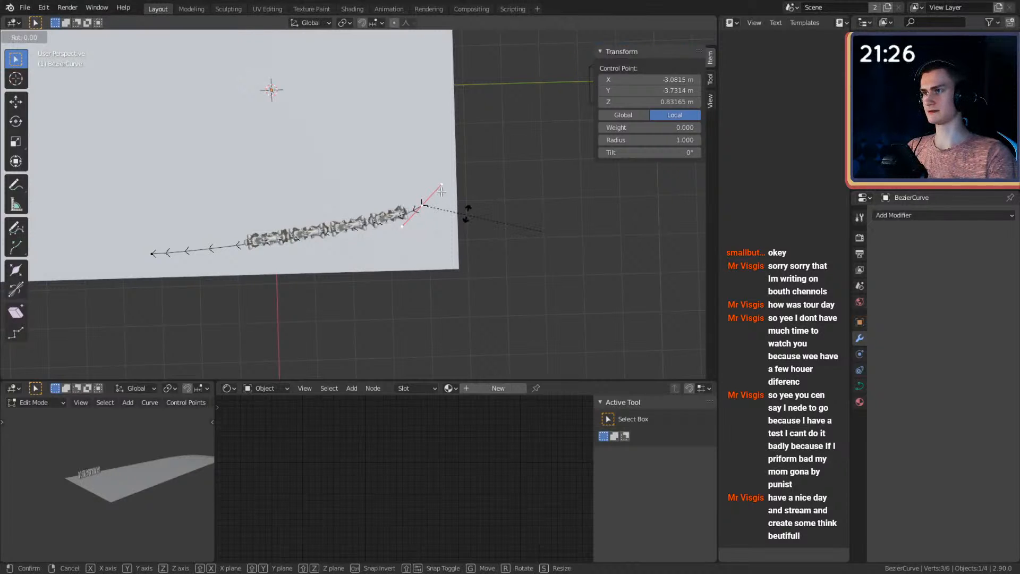
right_click(462, 209)
left_click(442, 184)
left_click(402, 227, "shift")
key("s")
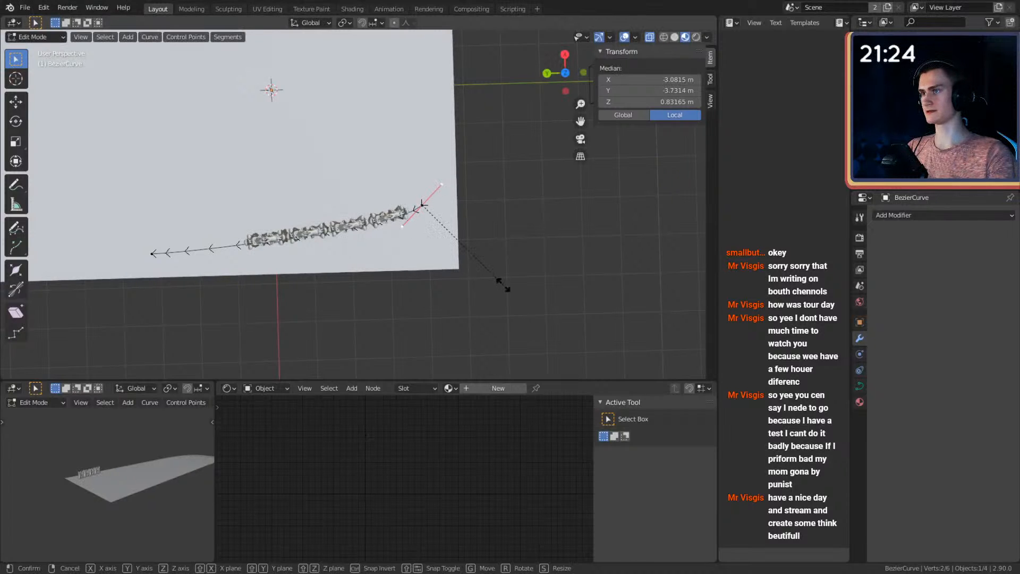
key("x")
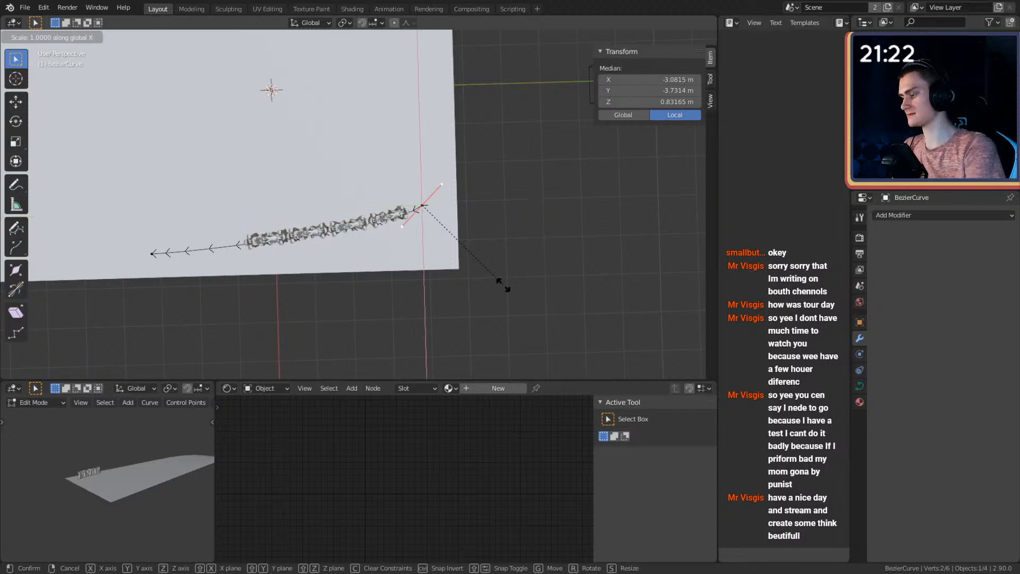
type("y0")
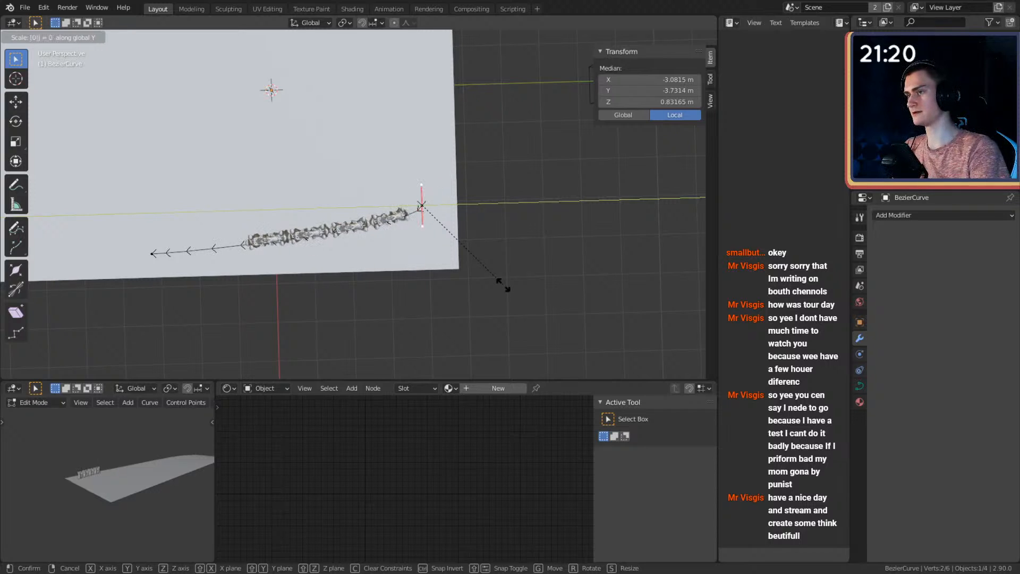
type("x")
left_click(503, 285)
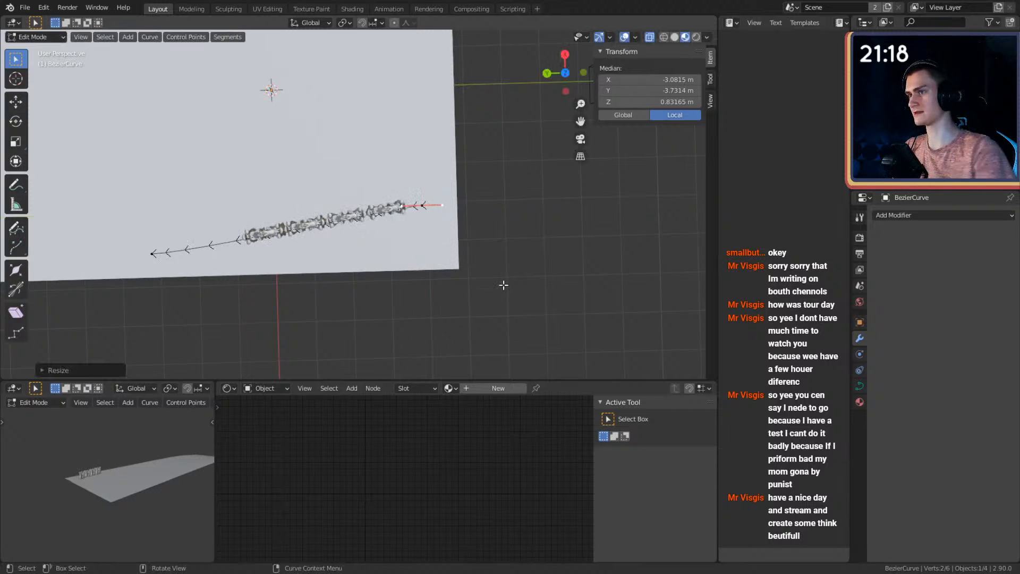
Move the curve end point near the camera along X to about -4.31 m, in line with the opposite end.
key("g")
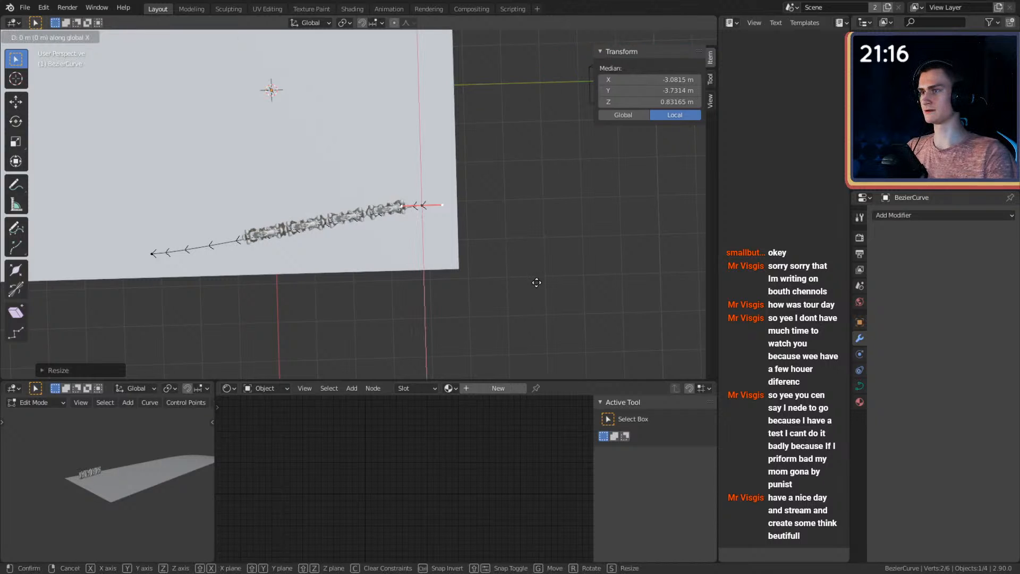
key("x")
right_click(420, 204)
left_click(420, 204)
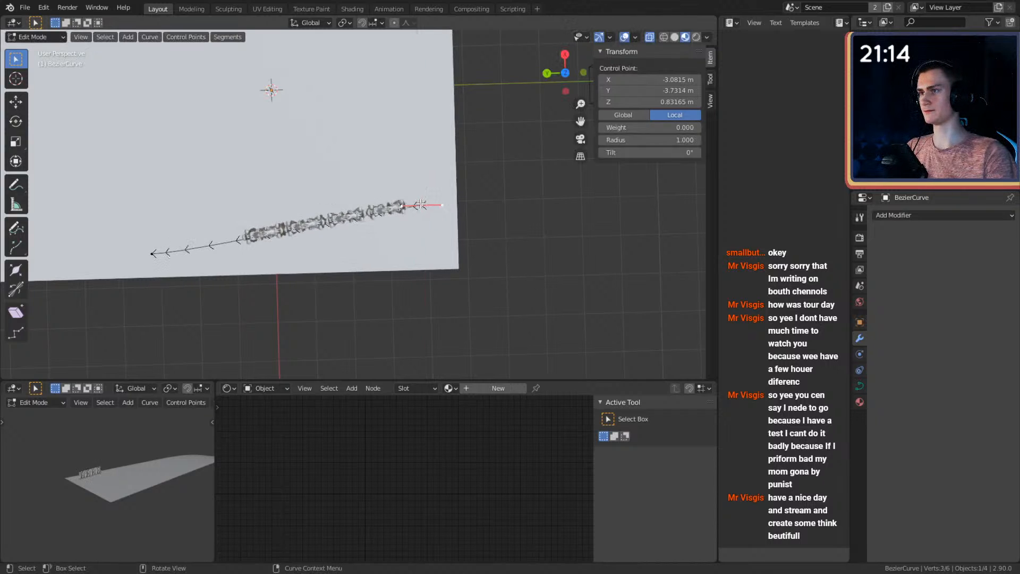
key("g")
key("x")
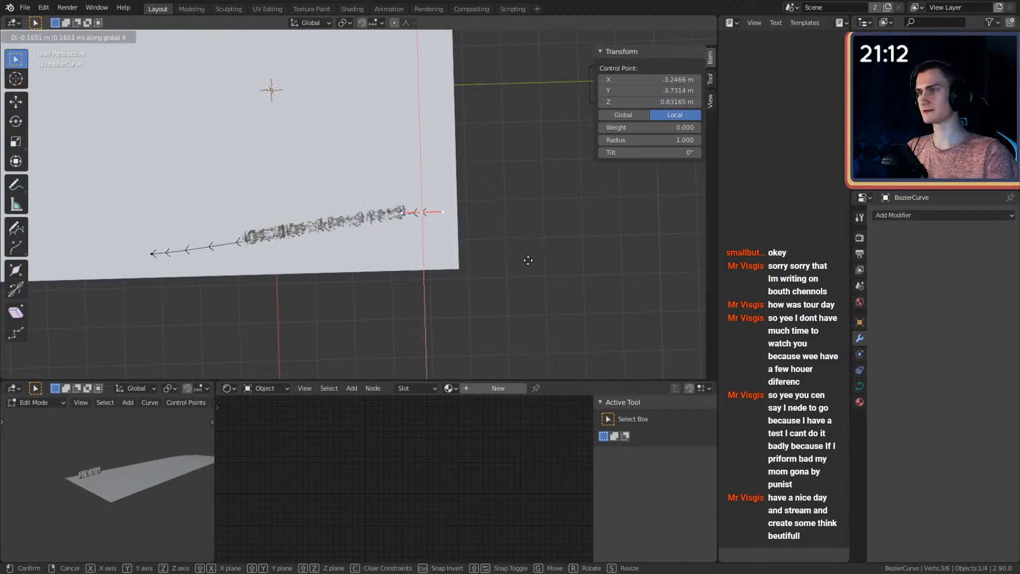
left_click(530, 287)
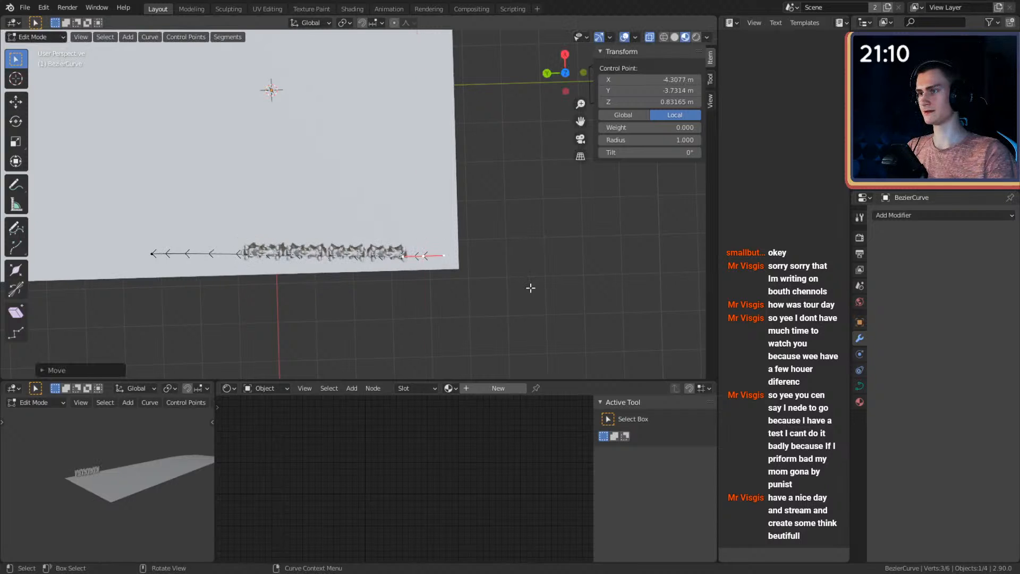
Lower the curve's opposite end point to a height of about 0.84 m.
middle_click_drag(228, 255, 418, 186, "shift")
left_click(328, 223)
middle_click_drag(418, 186, 459, 222)
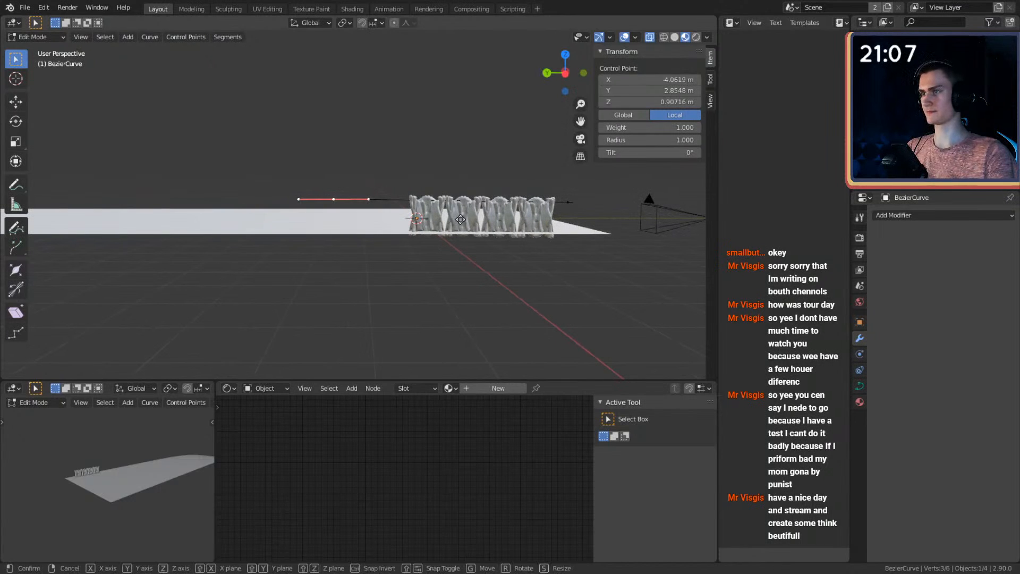
key("g")
left_click(460, 223)
Move the curve's far end point along Y to about 23.5 m, where the ground begins to bend down.
scroll(497, 197, "down", 4)
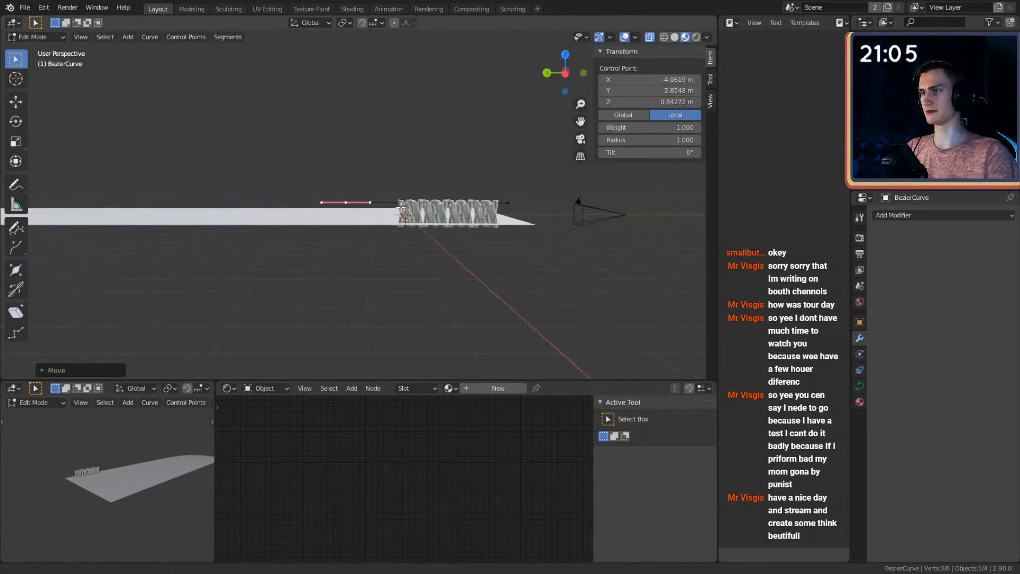
middle_click_drag(497, 197, 484, 213, "shift")
scroll(466, 219, "up", 3)
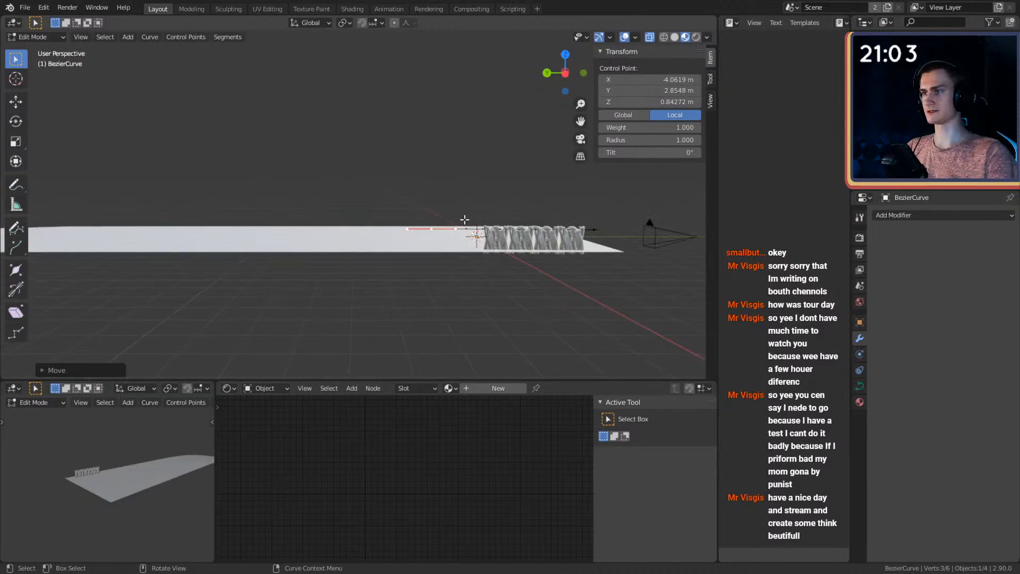
scroll(465, 219, "down", 4)
key("KP_1")
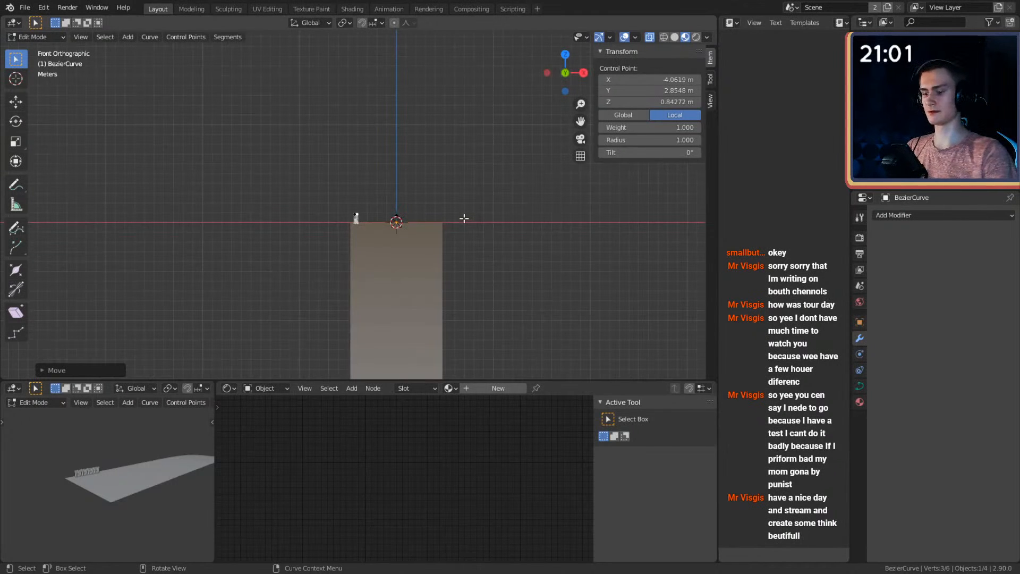
key("KP_3")
middle_click_drag(501, 237, 209, 253, "shift")
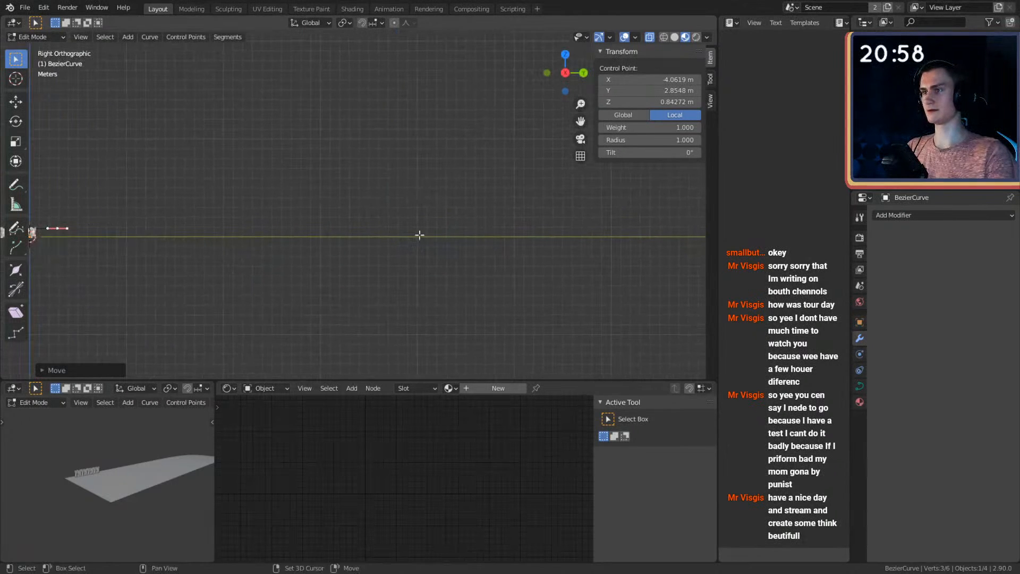
middle_click_drag(420, 235, 406, 188)
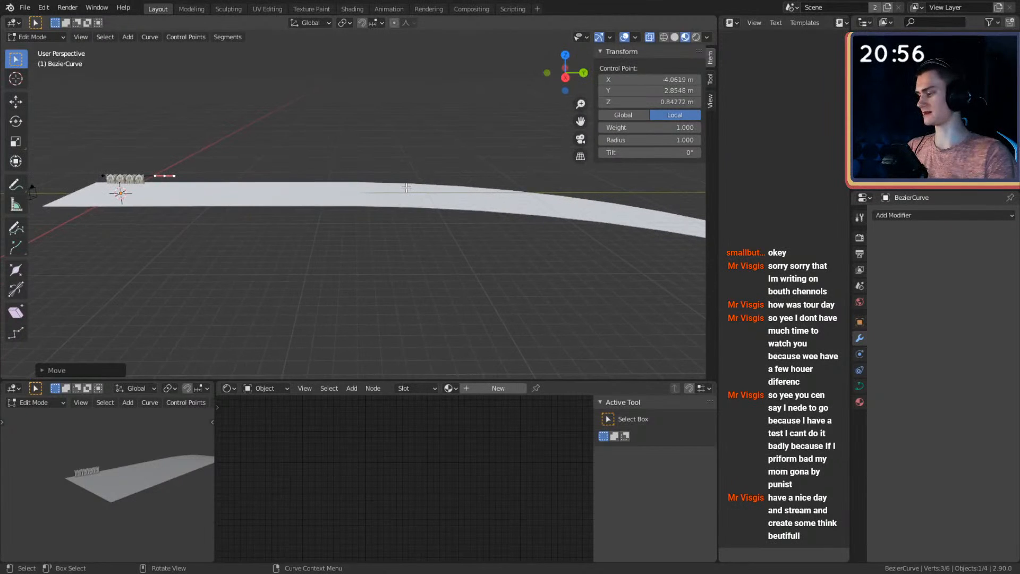
key("g")
key("x")
key("y")
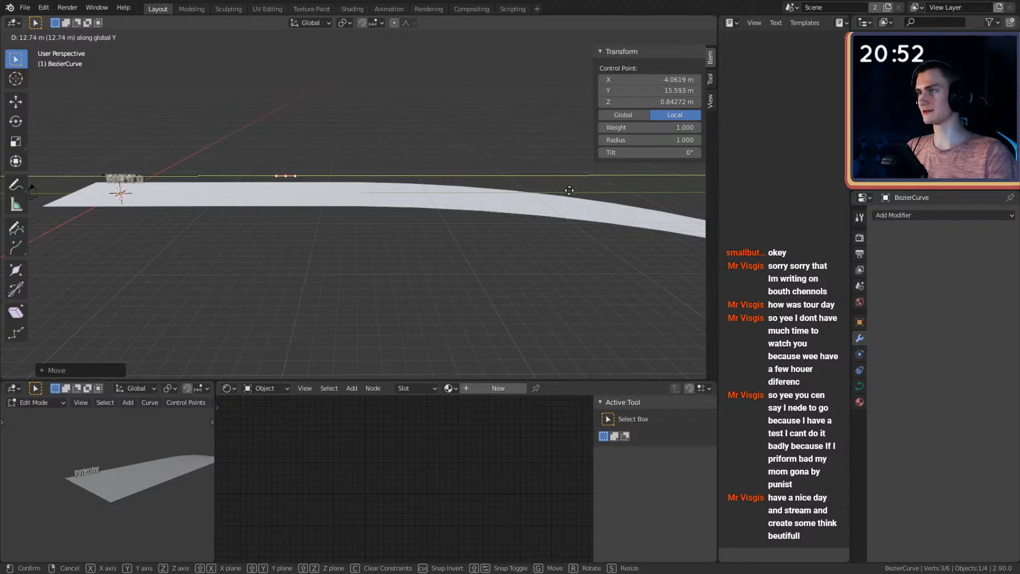
left_click(603, 189)
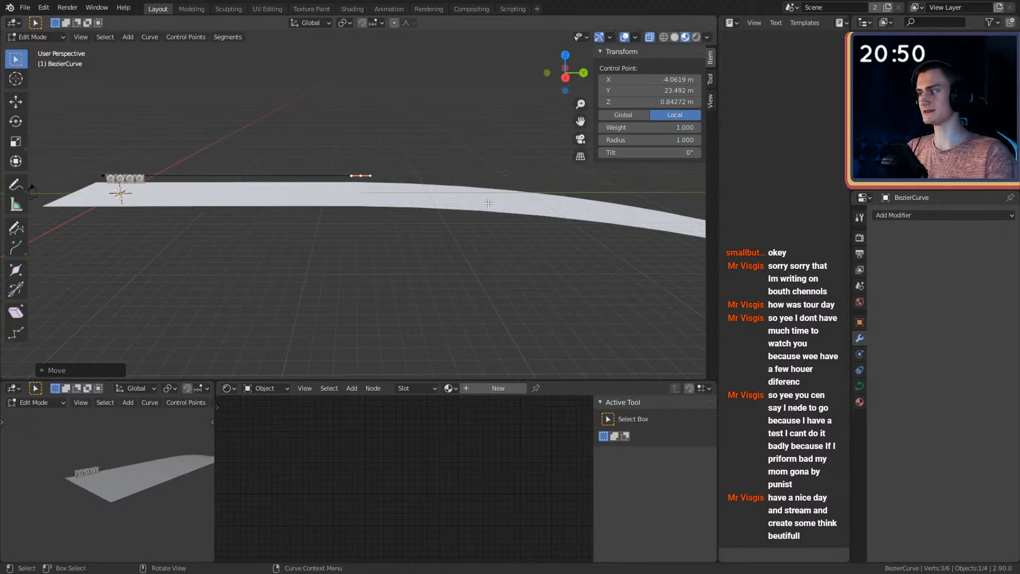
Leave curve editing, select the arrayed jackets and apply their Smooth and Remesh modifiers.
middle_click_drag(202, 208, 373, 176)
scroll(285, 239, "up", 5)
left_click(340, 228)
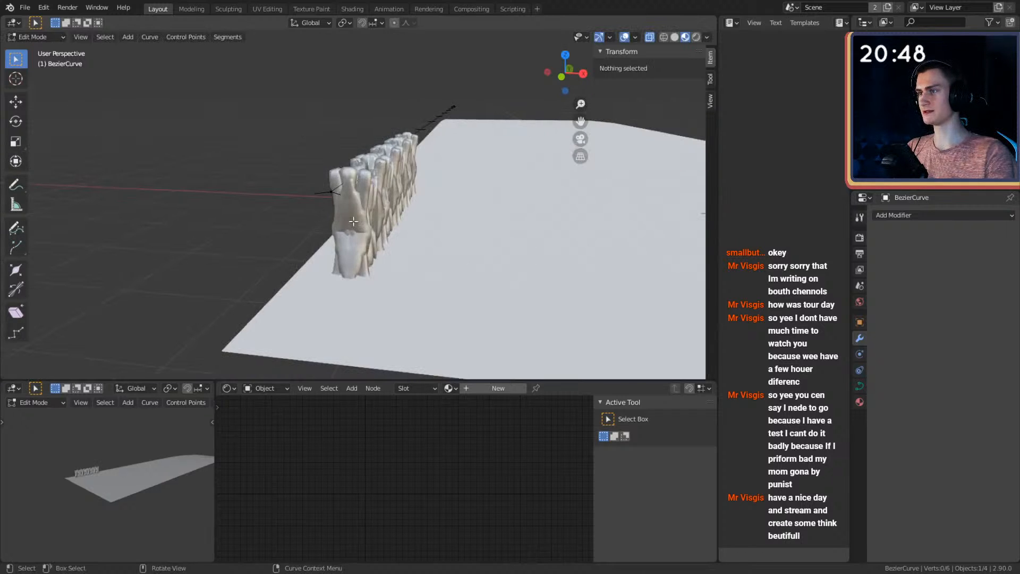
key("Tab")
left_click(376, 217)
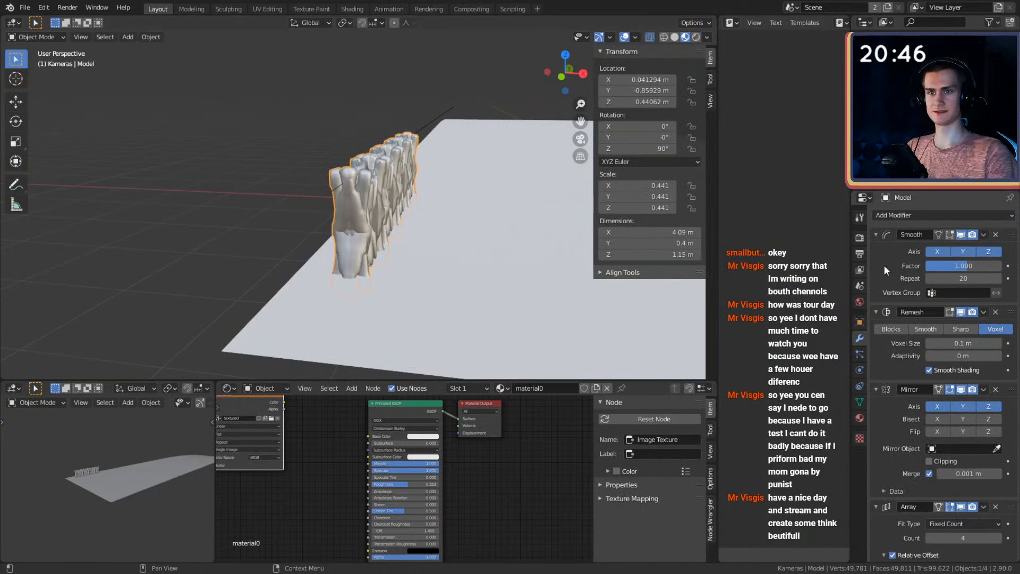
key("ctrl+a")
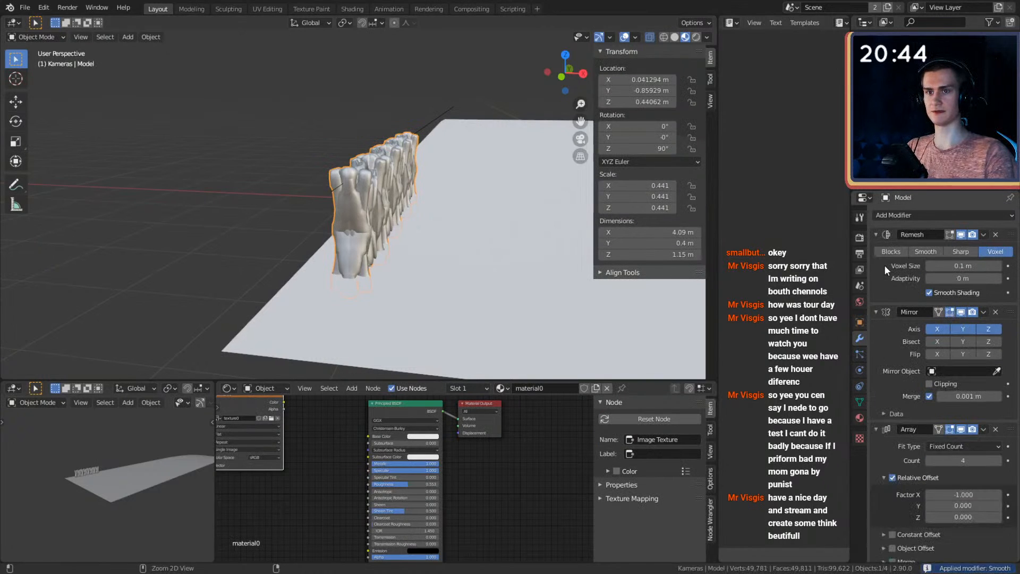
key("ctrl+a")
Extrude the curve's far end point to the ground's distant edge, at about Y 102 m and Z -15 m.
middle_click_drag(535, 275, 314, 191)
left_click(228, 185)
key("Tab")
right_click(212, 173, "ctrl")
middle_click_drag(393, 194, 395, 194)
key("g")
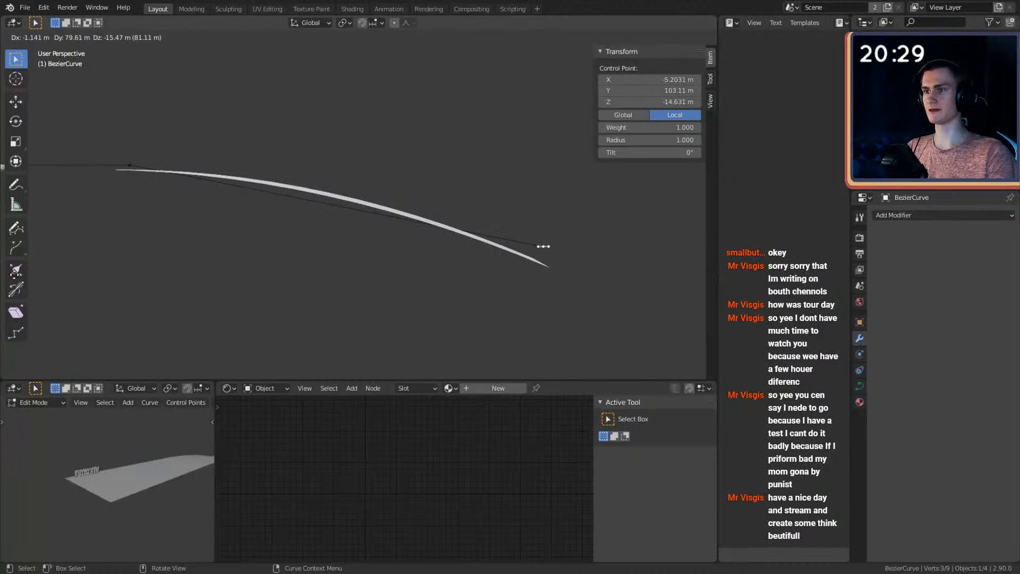
left_click(9, 277)
scroll(340, 229, "down", 3)
middle_click_drag(406, 233, 273, 260, "shift")
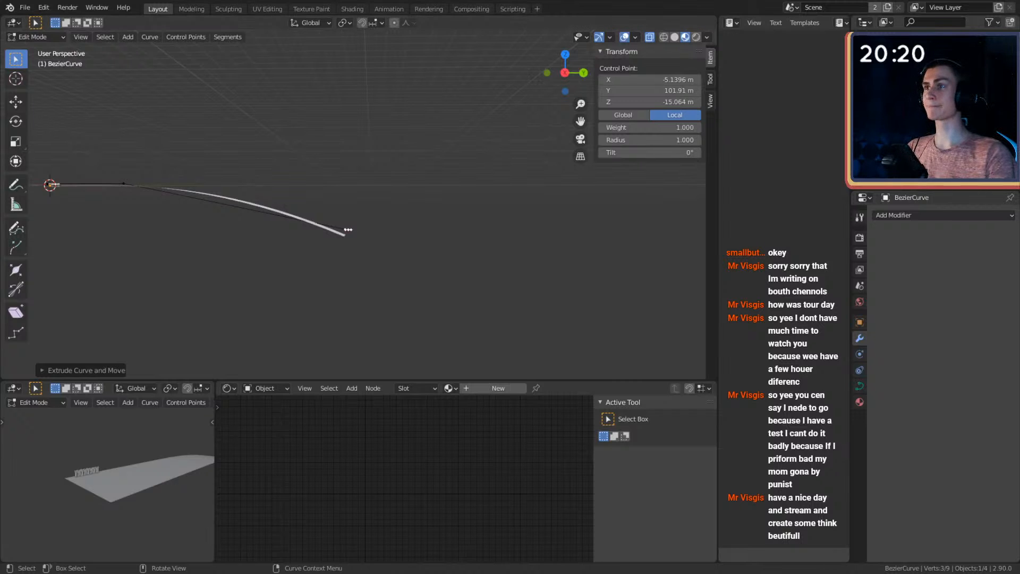
Rotate the extruded end point's handles about -28° around the X axis to follow the ground's slope.
key("r")
key("y")
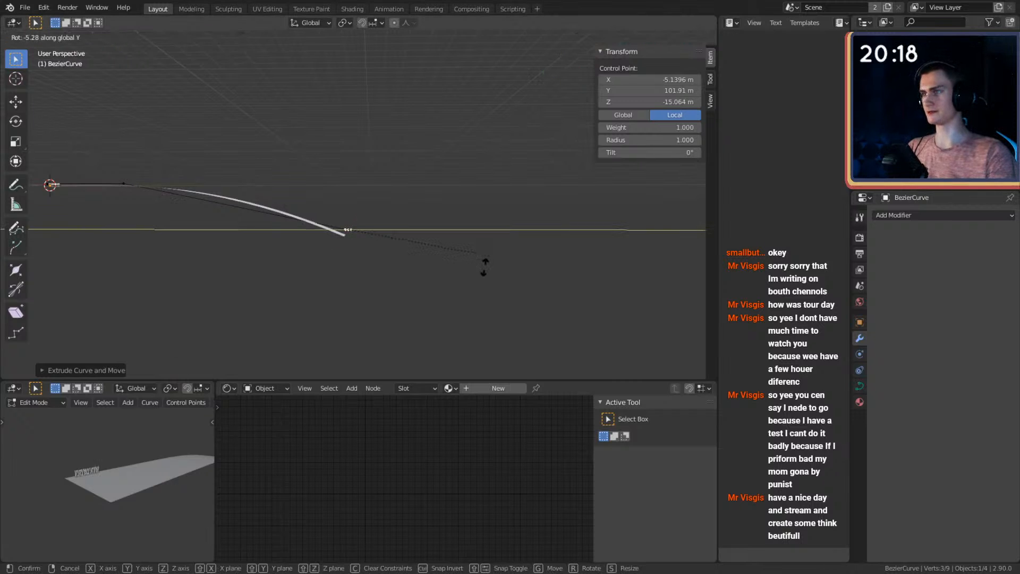
key("x")
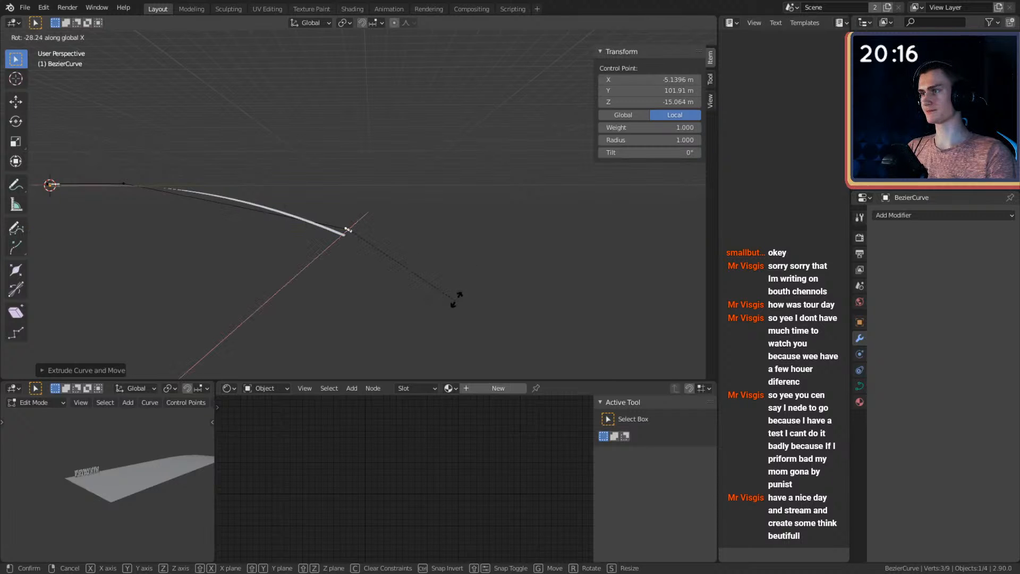
left_click(457, 298)
Scale the extruded end point's handles about 37 times and move the point to about Y 101.7 m and Z -15.5 m.
key("s")
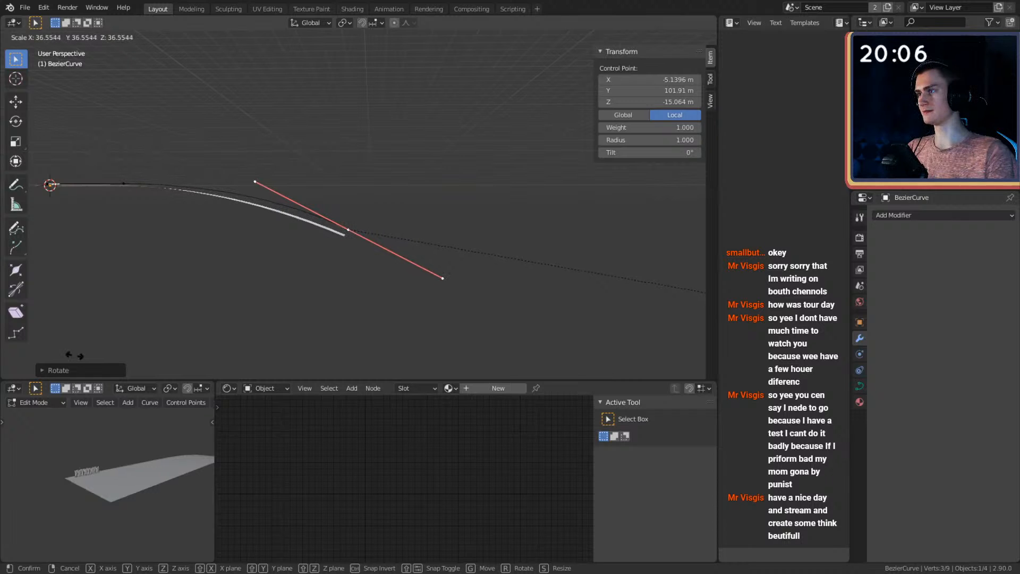
left_click(375, 363)
middle_click_drag(244, 271, 299, 265, "shift")
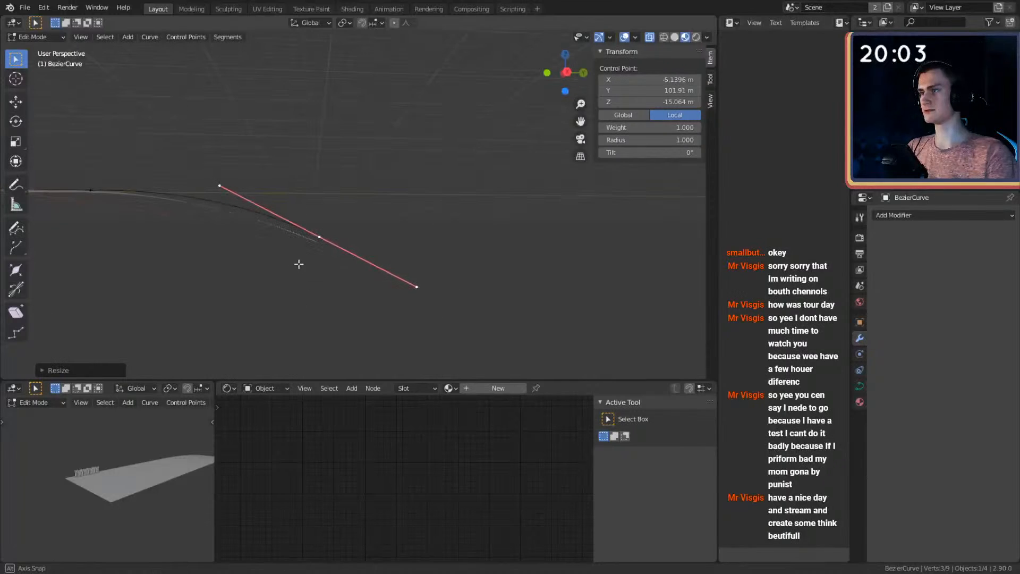
key("g")
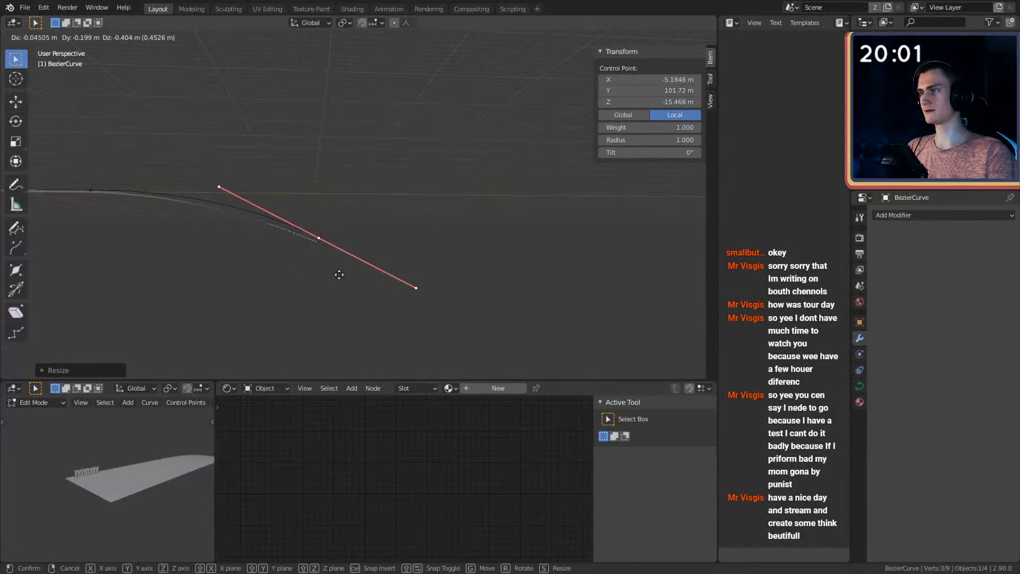
left_click(339, 275)
Rotate the curve end point's handles about 3° around the X axis, scale them about 1.11 times and leave curve editing.
key("r")
key("x")
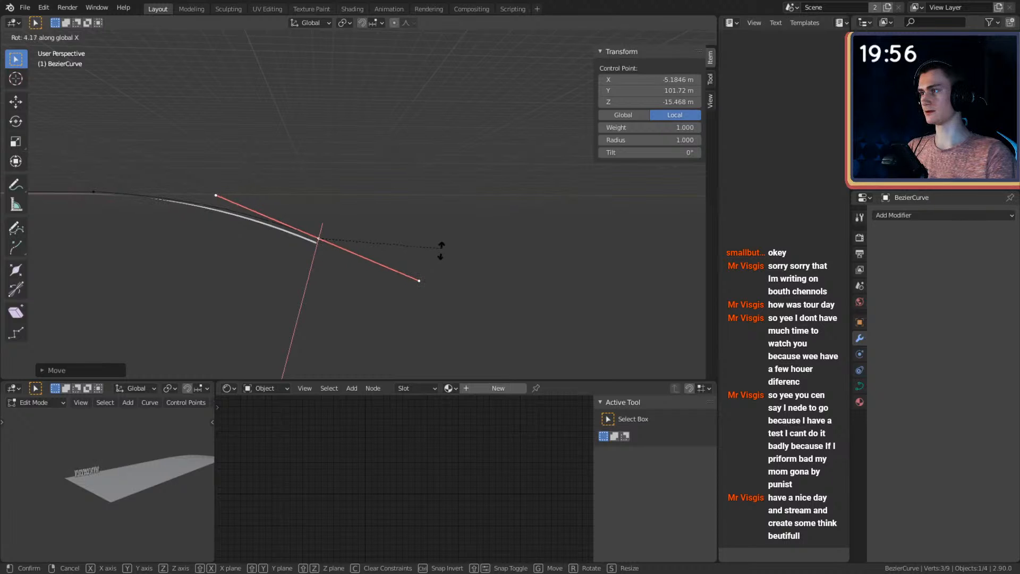
left_click(411, 231)
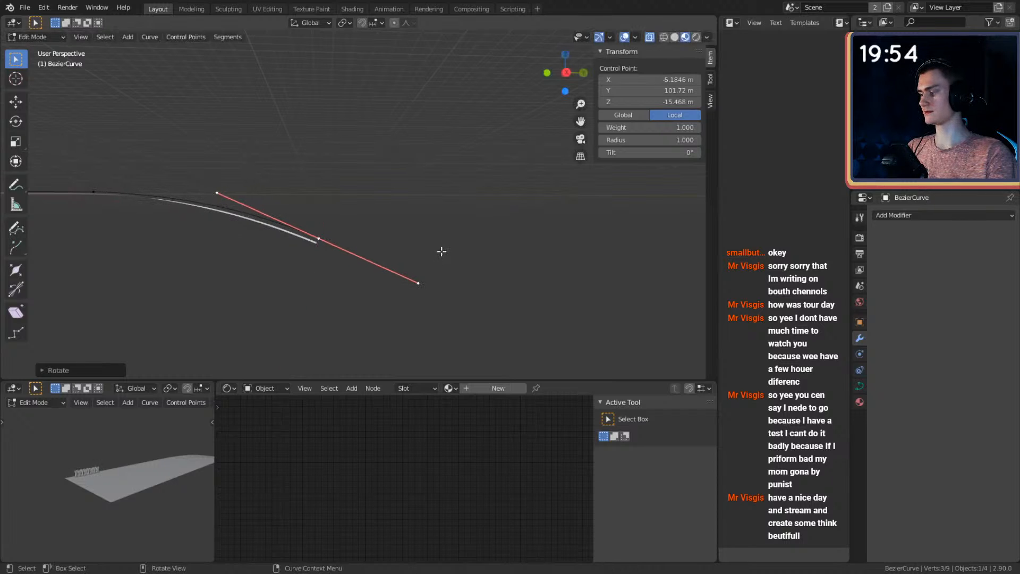
key("s")
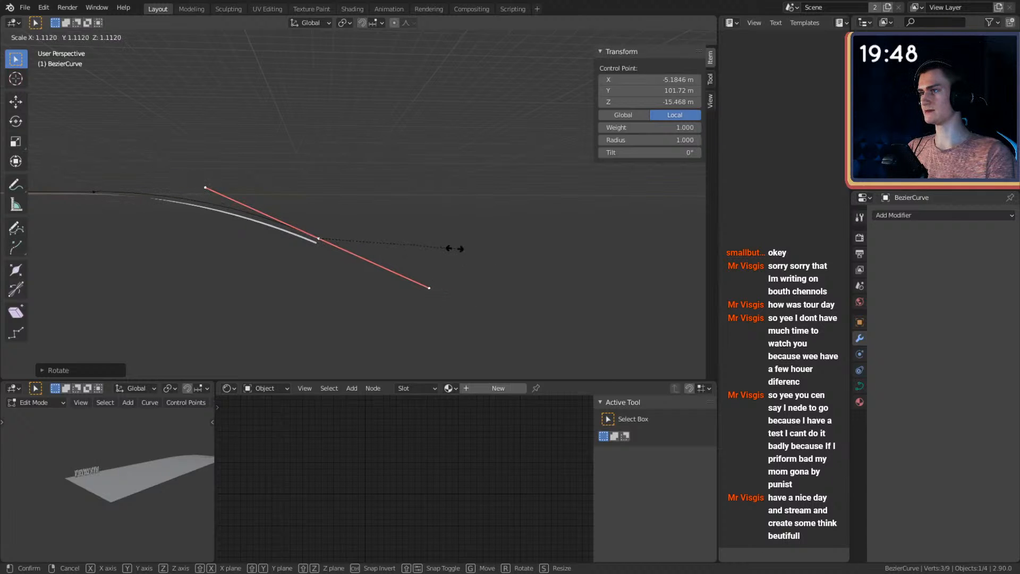
left_click(455, 248)
middle_click_drag(153, 224, 307, 240, "shift")
middle_click_drag(306, 240, 388, 267)
scroll(388, 266, "down", 5)
scroll(387, 266, "up", 6)
middle_click_drag(277, 297, 339, 201, "shift")
scroll(319, 193, "down", 4)
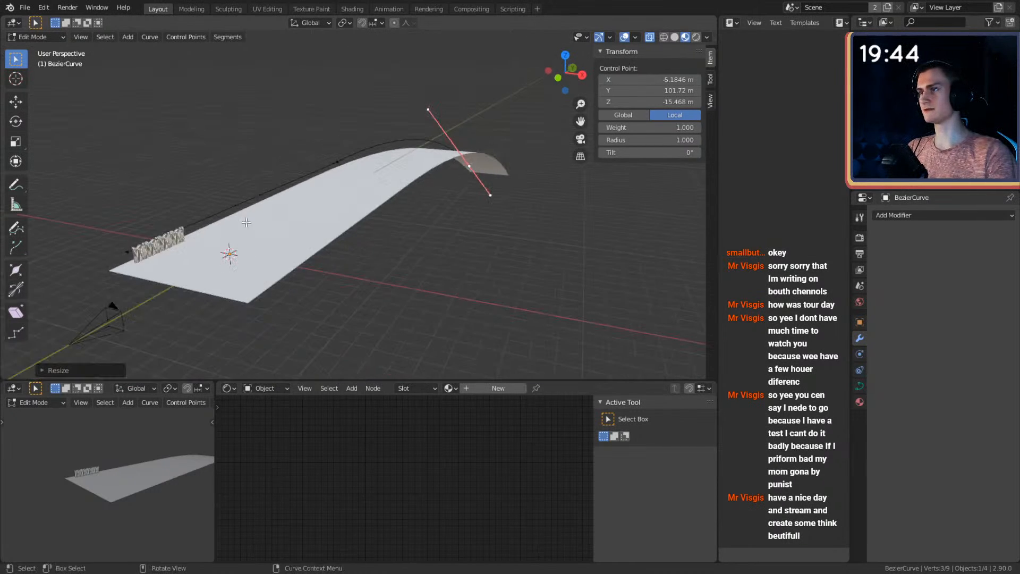
key("Tab")
Select the row of jackets and set its Array modifier's relative offset Factor X to -0.5.
left_click(146, 205)
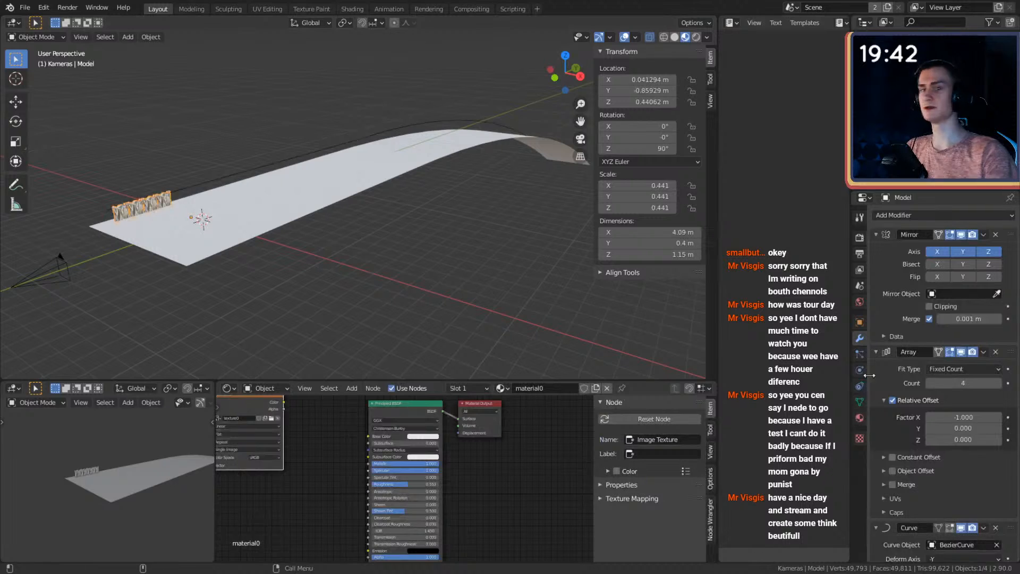
left_click(955, 418)
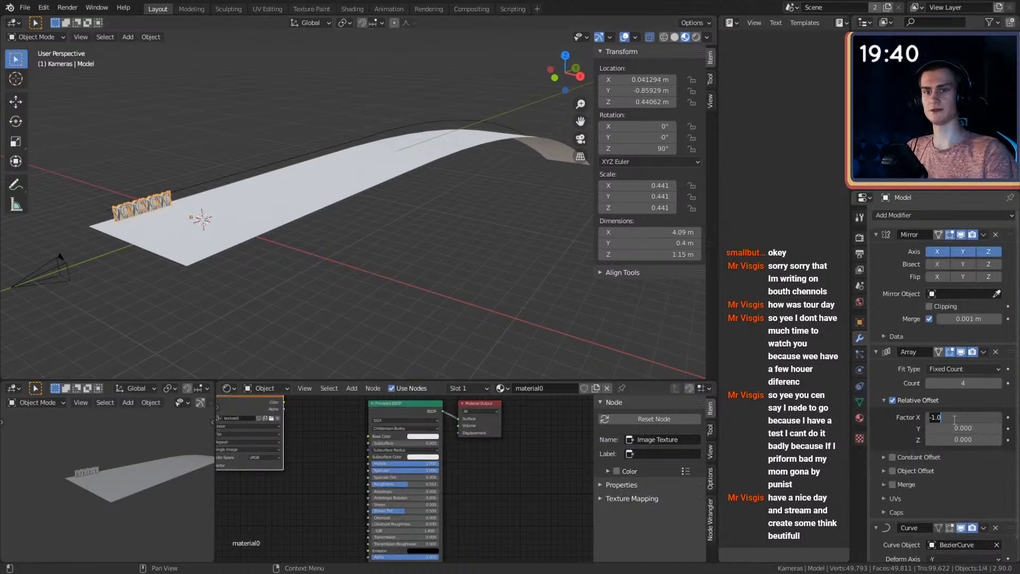
key("Right")
key("Left")
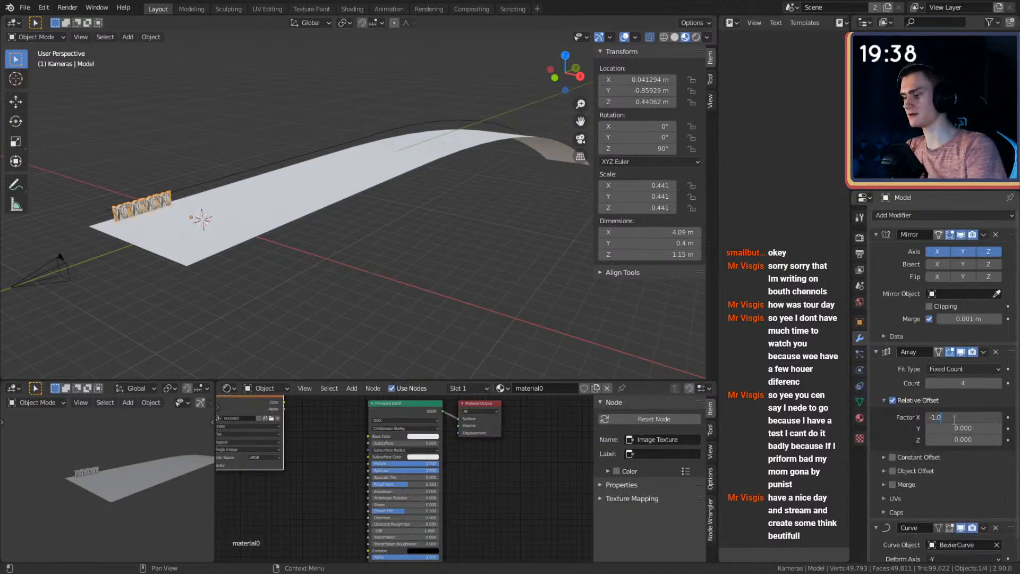
key("BackSpace")
type("0.5")
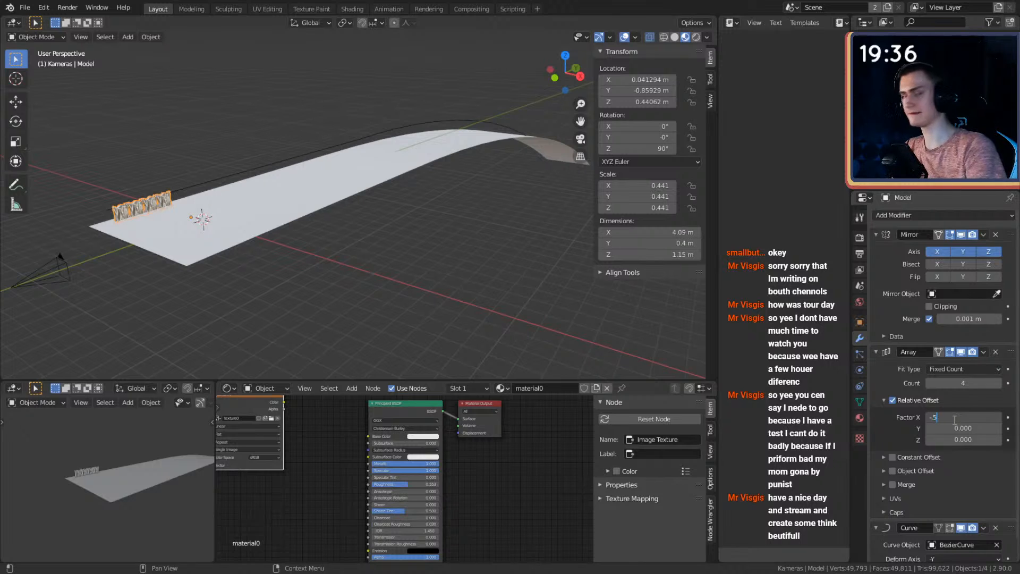
key("Return")
Raise the jackets' Array count to 9.
key("KP_Decimal")
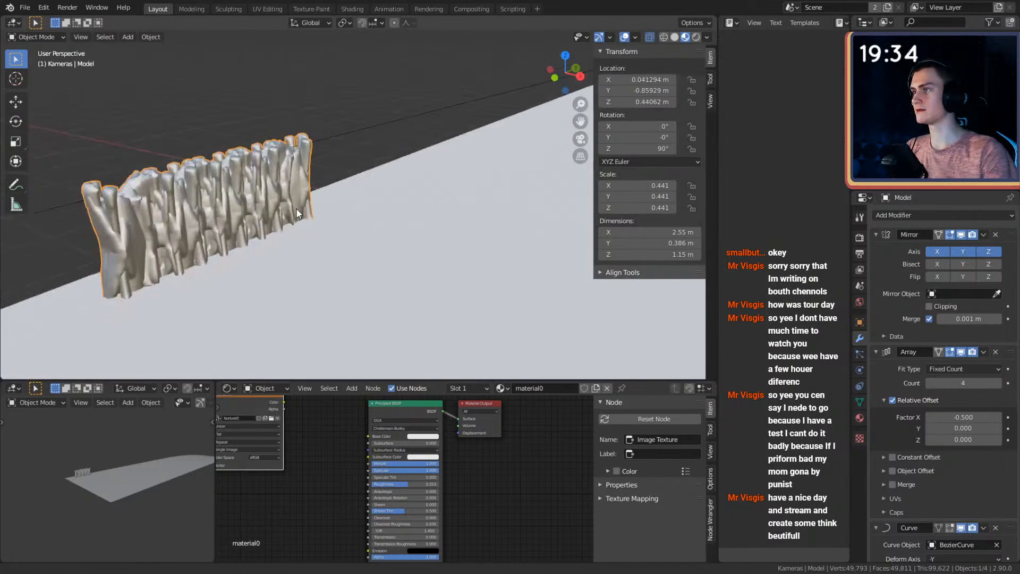
left_click(996, 382)
left_click(997, 383)
left_click(997, 383)
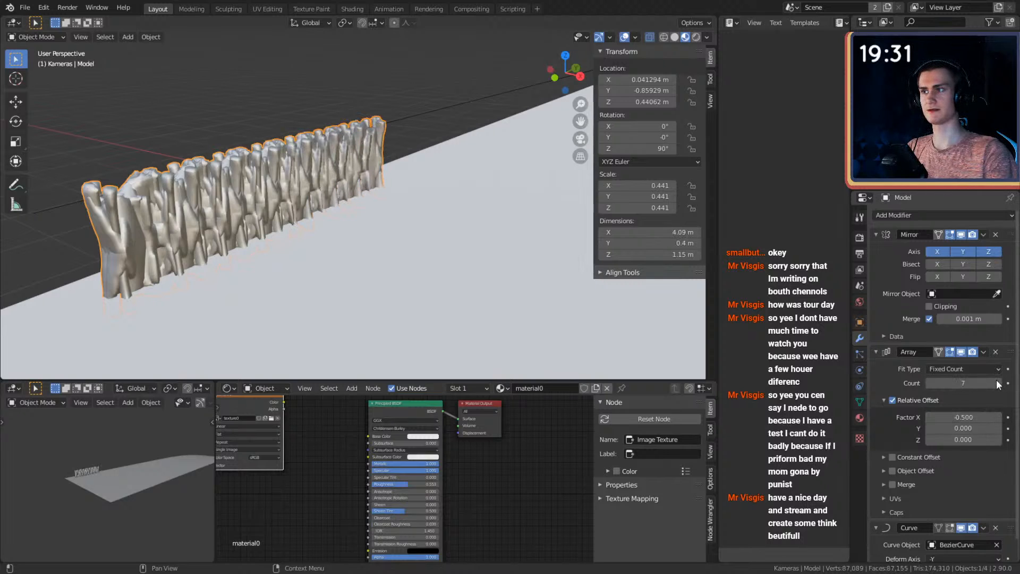
left_click(996, 382)
left_click(997, 383)
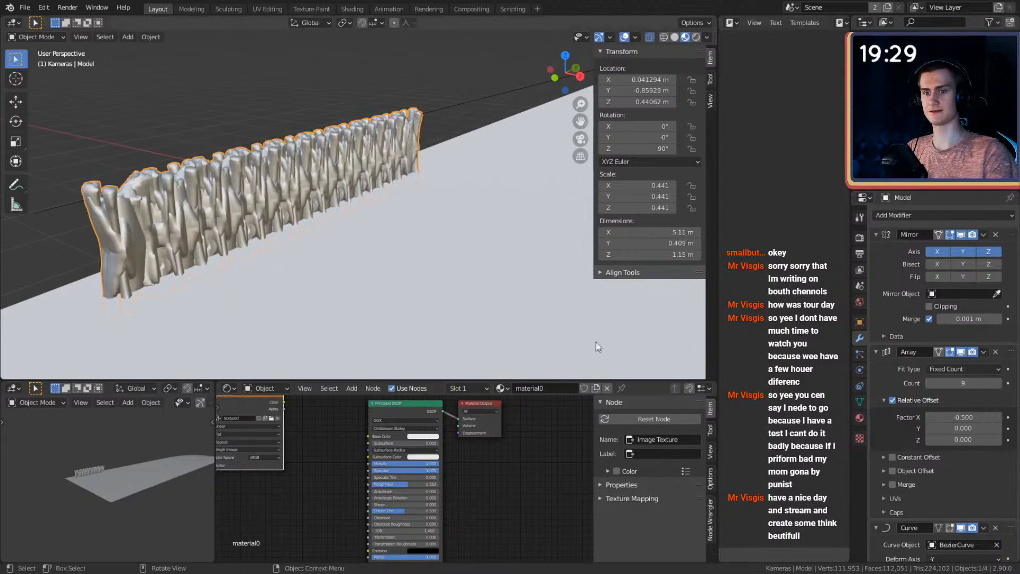
Add a voxel Remesh modifier to the jackets and move it above the Mirror modifier in the stack.
scroll(407, 240, "down", 12)
scroll(408, 240, "up", 6)
scroll(407, 241, "up", 2)
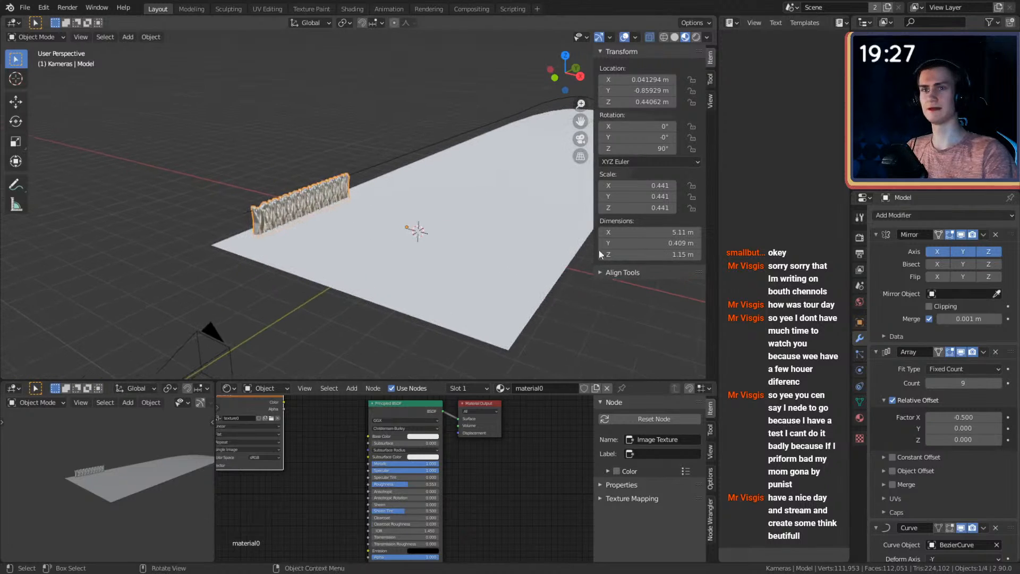
left_click(907, 216)
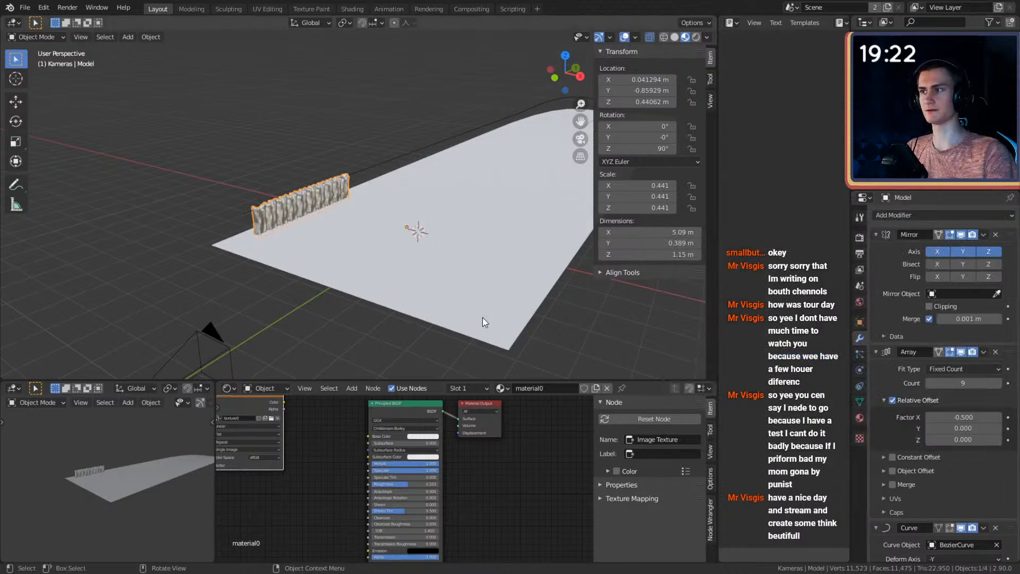
scroll(382, 234, "up", 7)
scroll(382, 234, "down", 7)
scroll(386, 234, "up", 5)
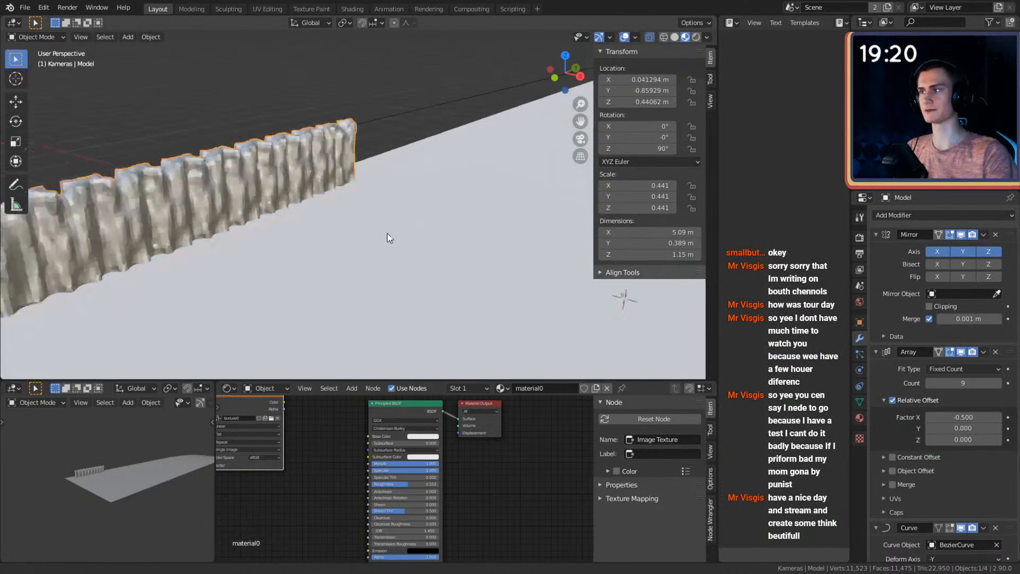
scroll(401, 231, "down", 2)
scroll(983, 497, "down", 5)
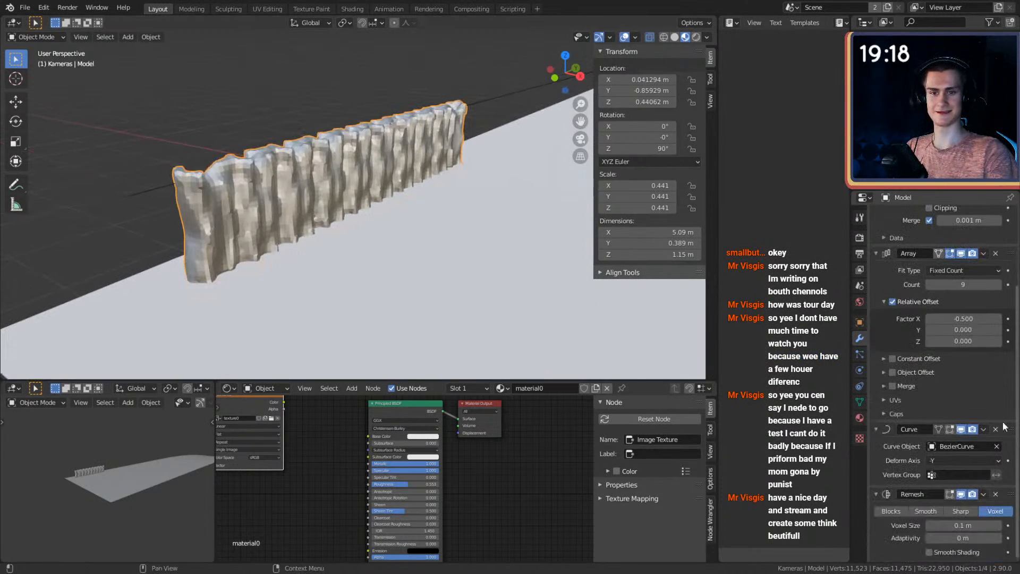
left_click_drag(1008, 494, 1003, 230)
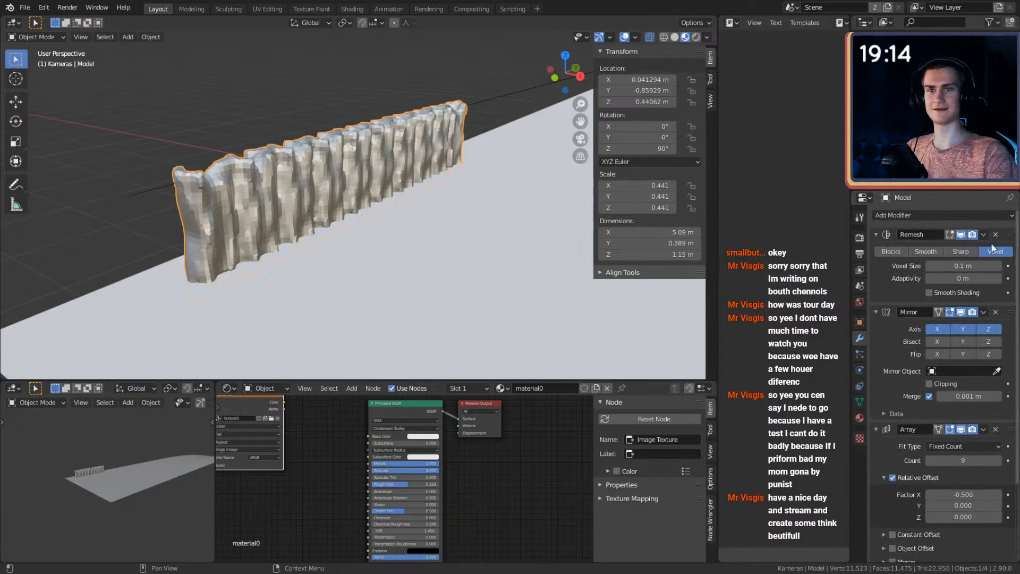
Set the Remesh modifier's voxel size to 0.13 m and enable its smooth shading.
middle_click_drag(473, 255, 461, 232)
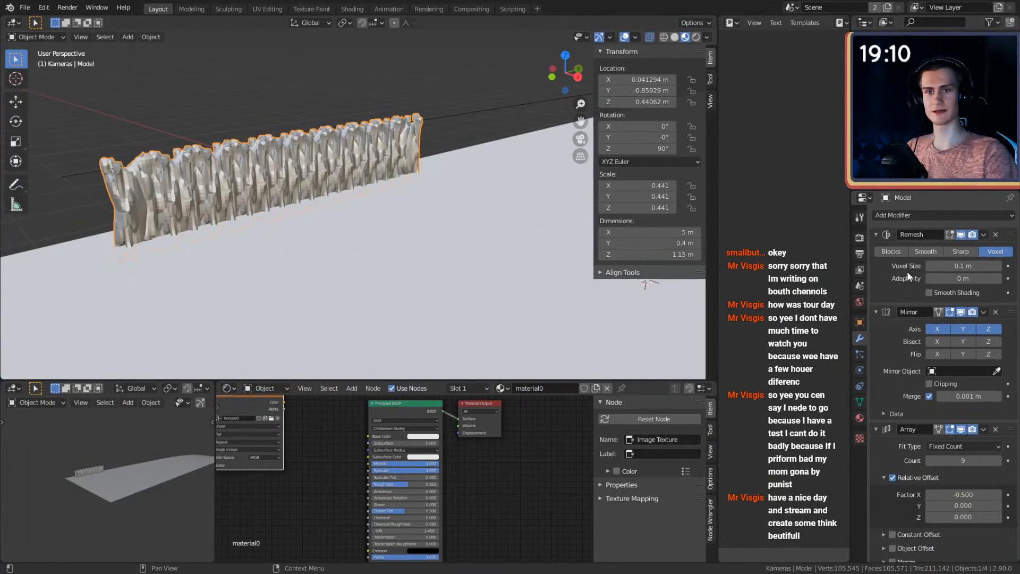
left_click(999, 267)
left_click(1000, 267)
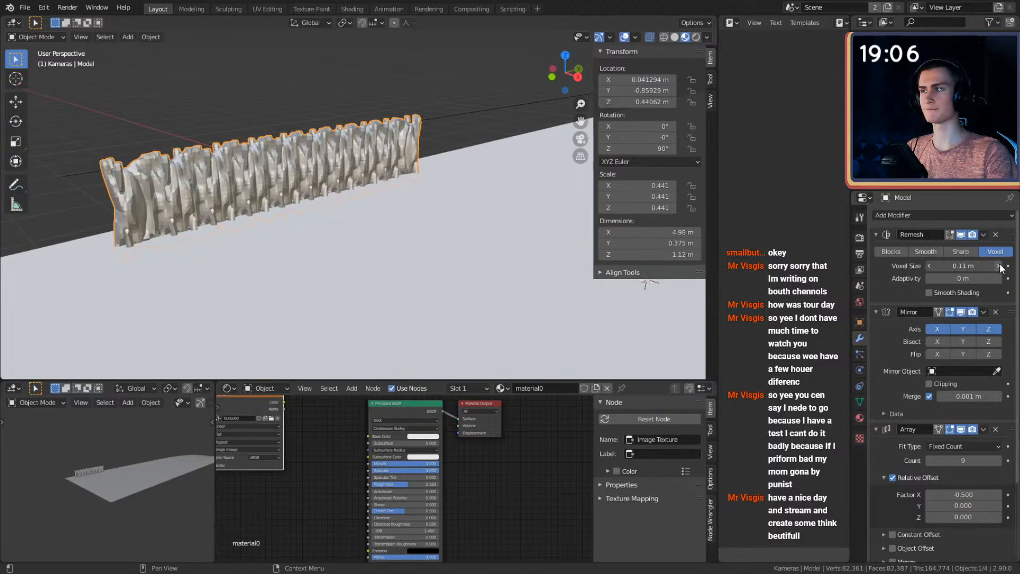
left_click(999, 267)
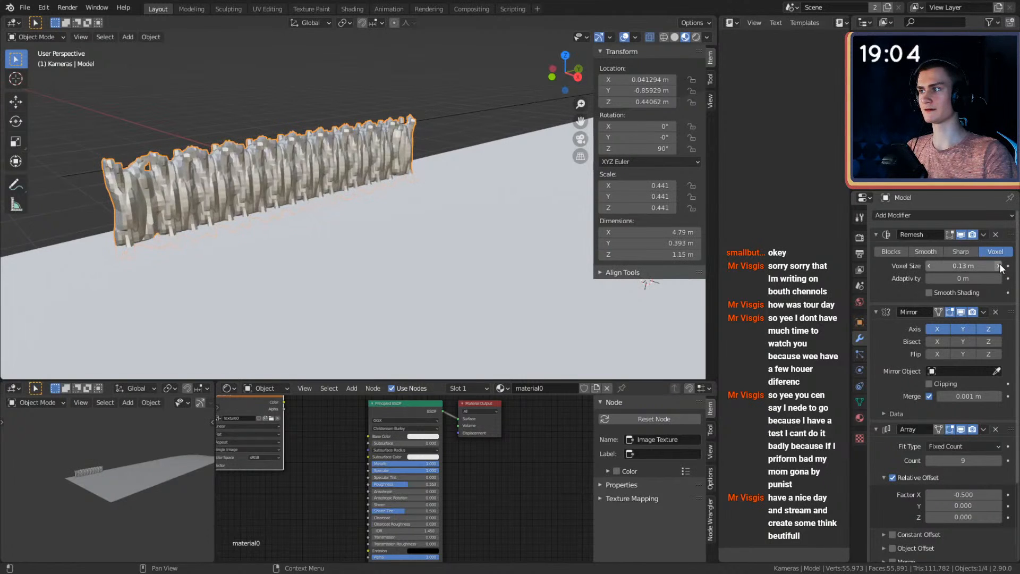
middle_click_drag(478, 224, 378, 254)
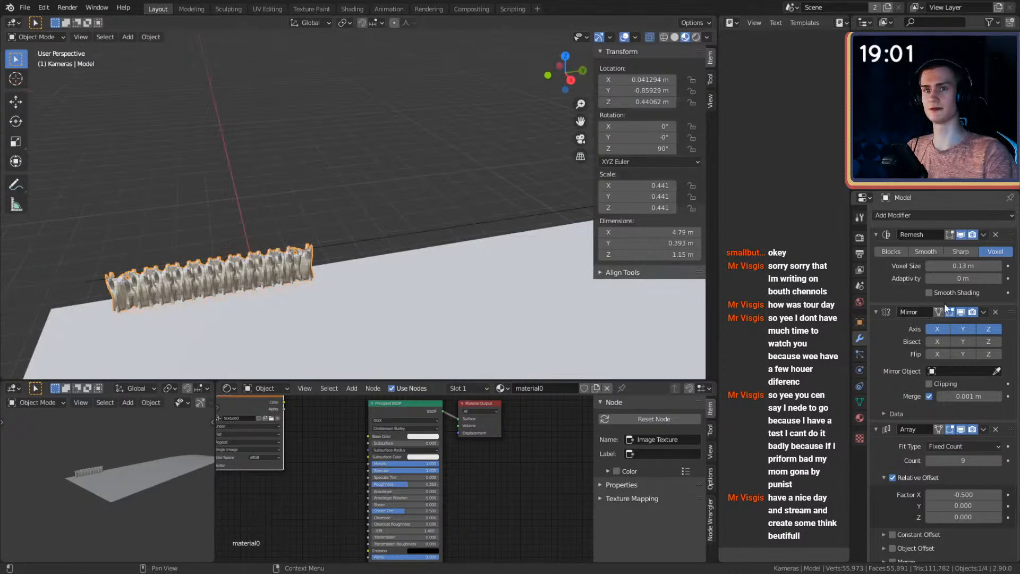
left_click(930, 293)
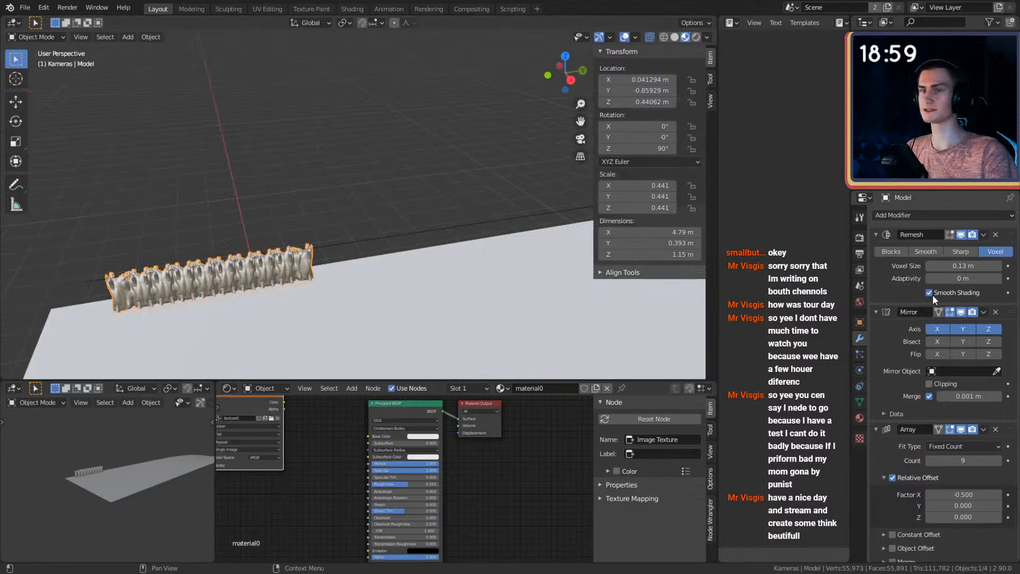
Apply the Remesh modifier and shade the row of jackets smooth.
key("ctrl+a")
right_click(213, 272)
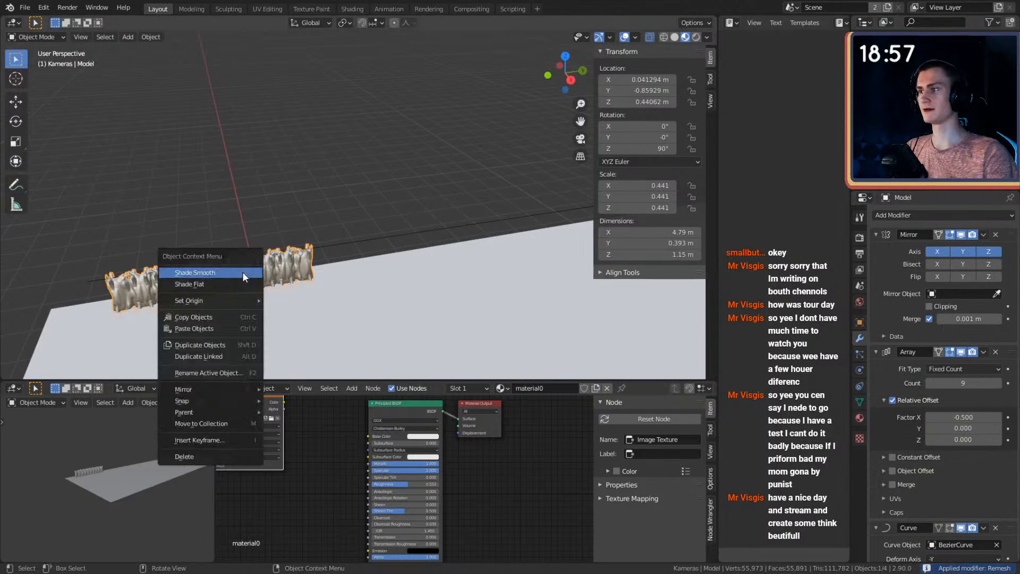
left_click(234, 273)
Set the Array modifier's relative offset Factor X to -0.75.
middle_click_drag(426, 318, 418, 269, "shift")
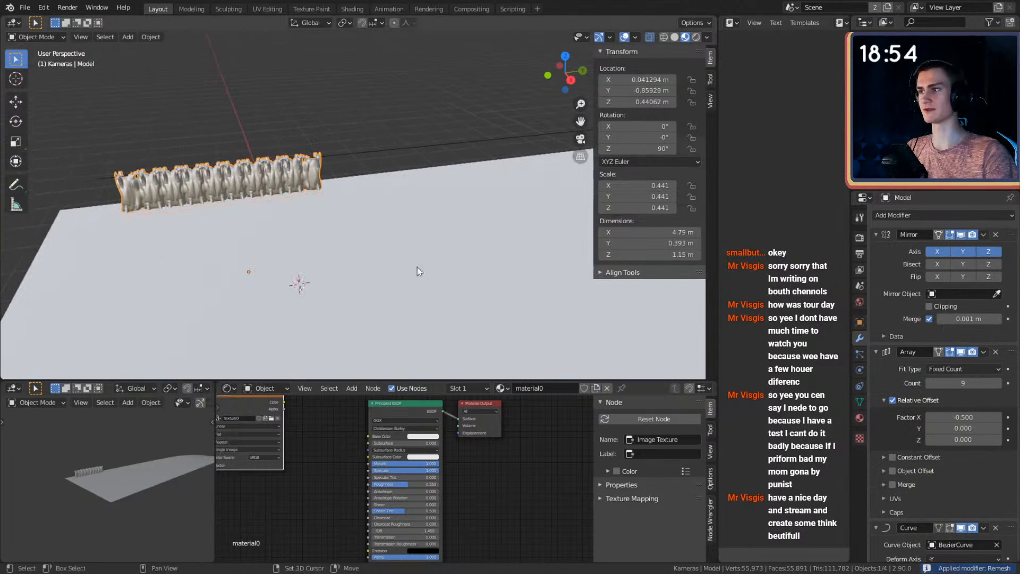
left_click(946, 417)
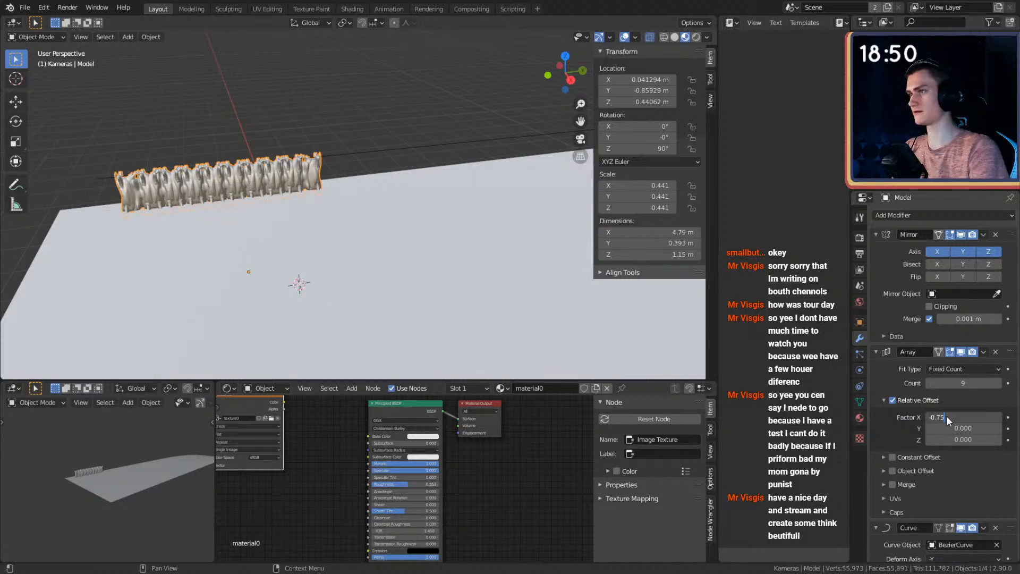
key("Return")
Increase the Array count to 13 and then to 30 to lengthen the row along the ground.
scroll(437, 218, "down", 8)
middle_click_drag(437, 218, 313, 230, "shift")
scroll(409, 249, "up", 3)
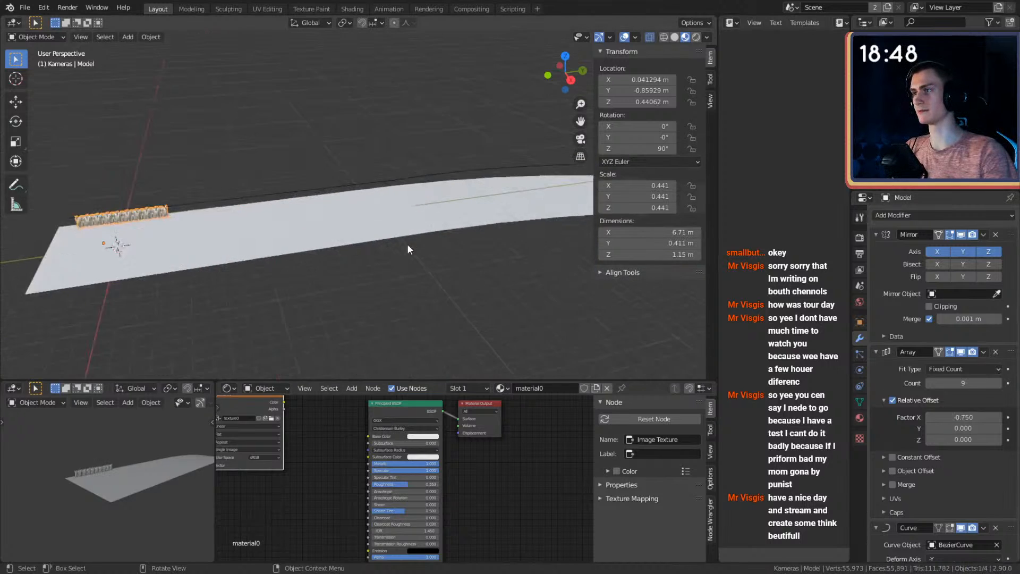
middle_click_drag(409, 248, 361, 259)
scroll(409, 246, "down", 5)
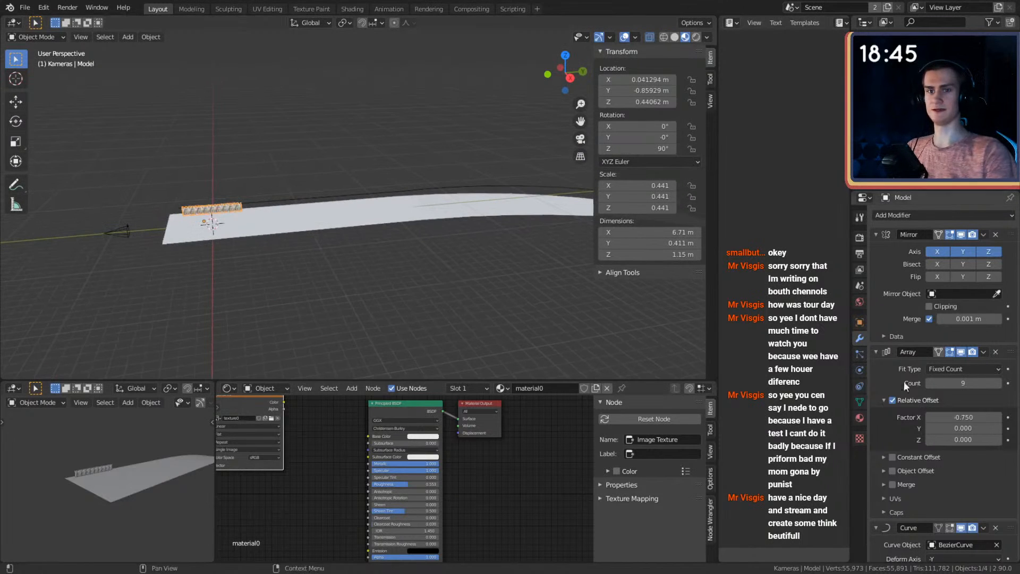
left_click(998, 383)
left_click(998, 384)
left_click(998, 384)
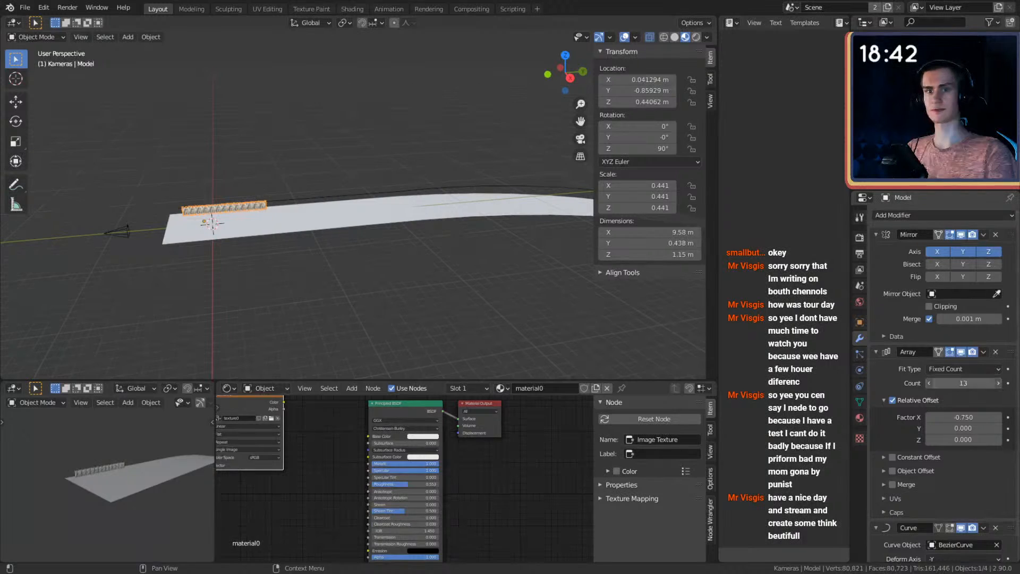
left_click(966, 383)
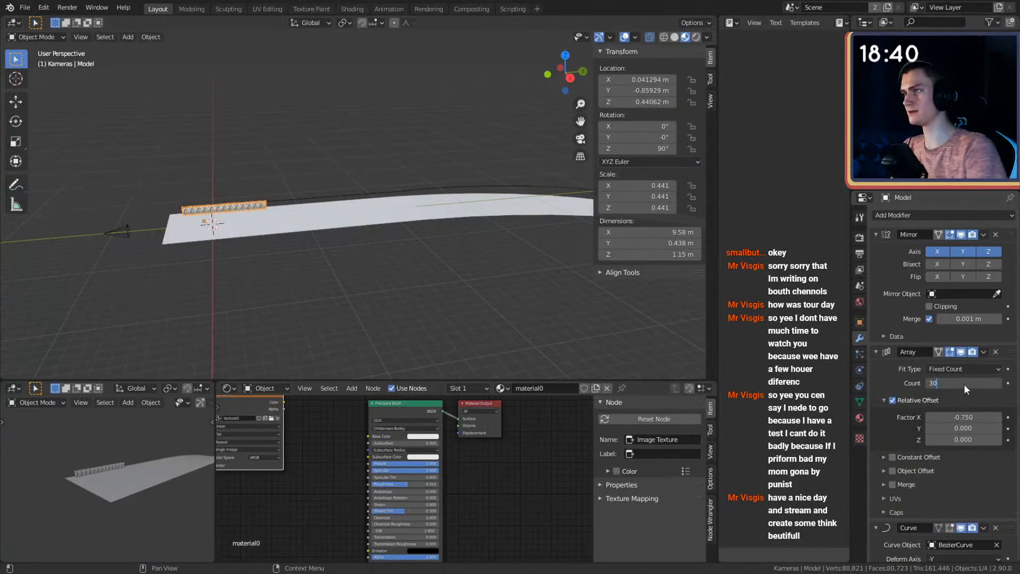
key("Return")
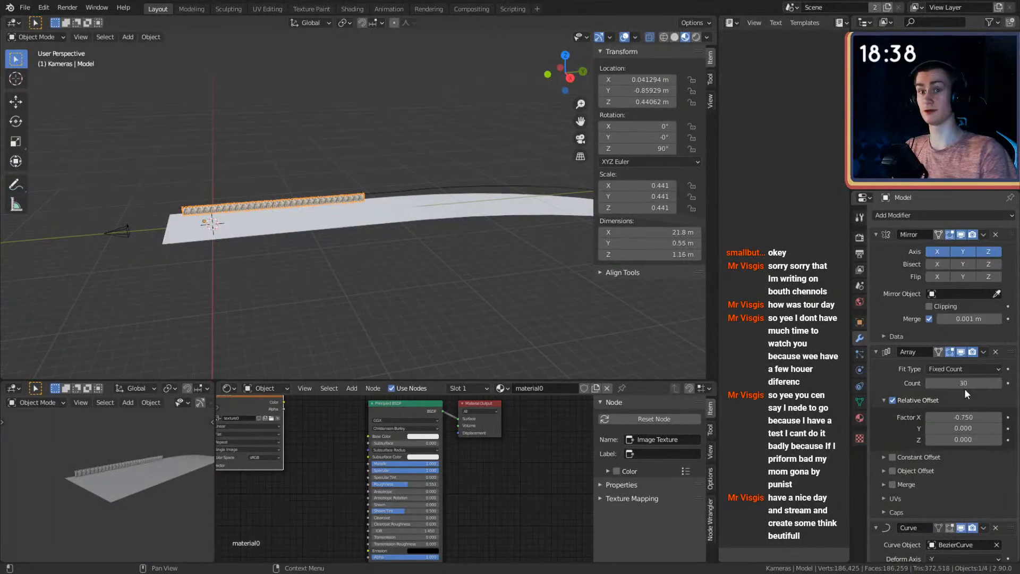
Set the Array count to 90 so the row follows more of the curve.
left_click(961, 383)
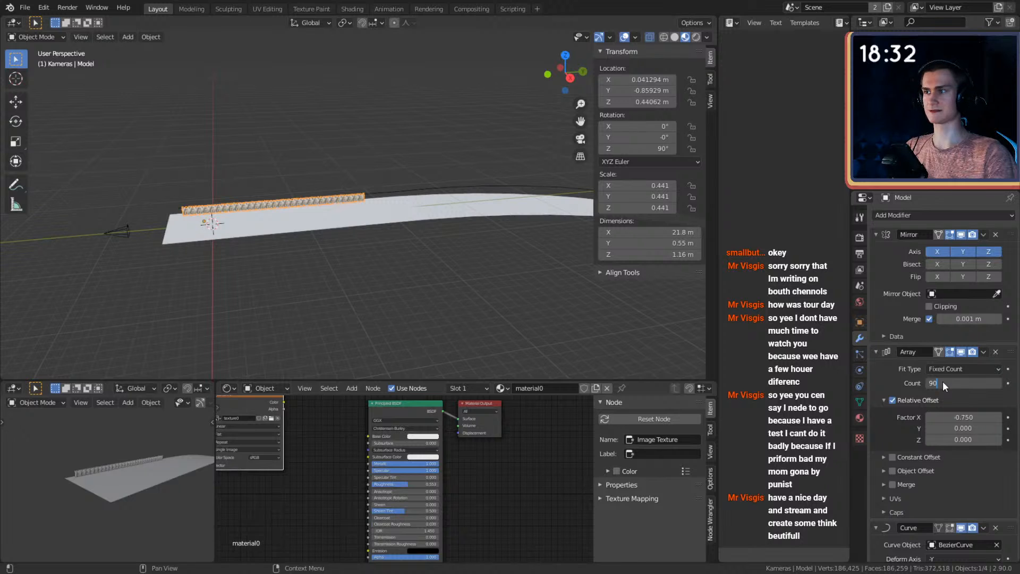
type("90")
key("Return")
Select the Bezier curve near the ground's far edge and enter its point editing.
middle_click_drag(425, 231, 544, 265)
left_click(542, 290)
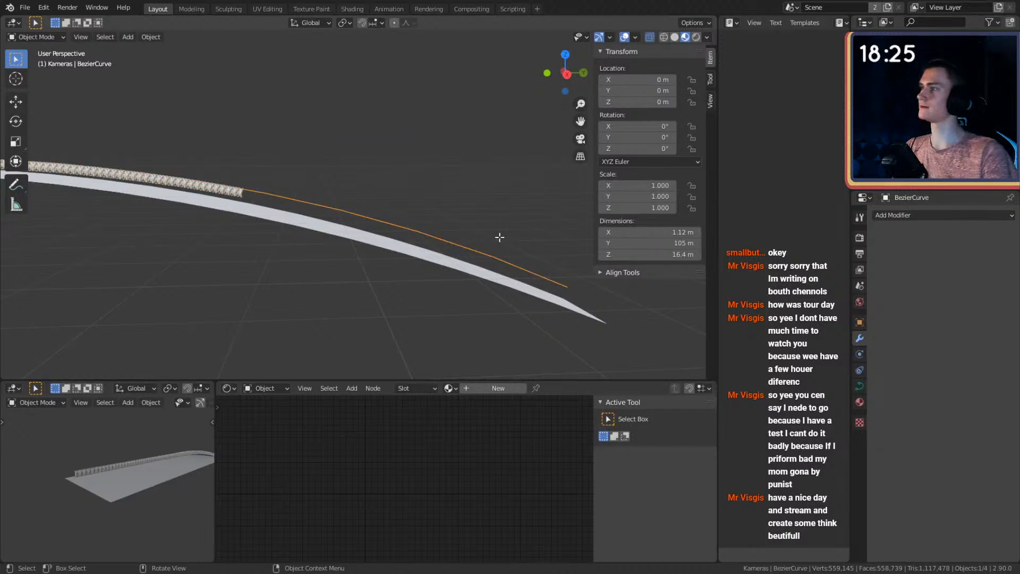
key("Tab")
scroll(510, 257, "down", 3)
middle_click_drag(510, 258, 500, 237)
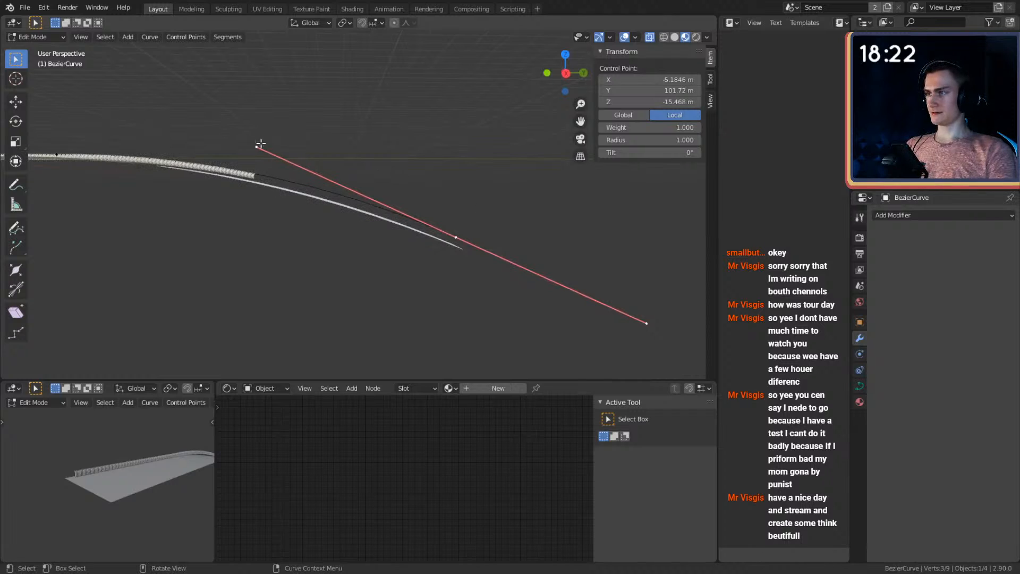
Try to shorten the end point's upper handle by scaling it to about 0.64.
left_click(248, 144)
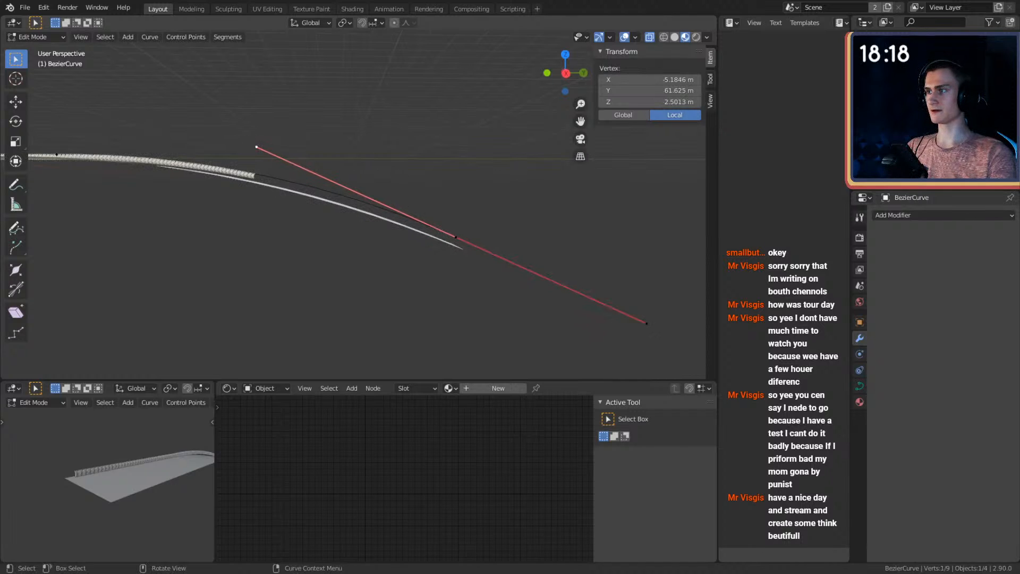
key("s")
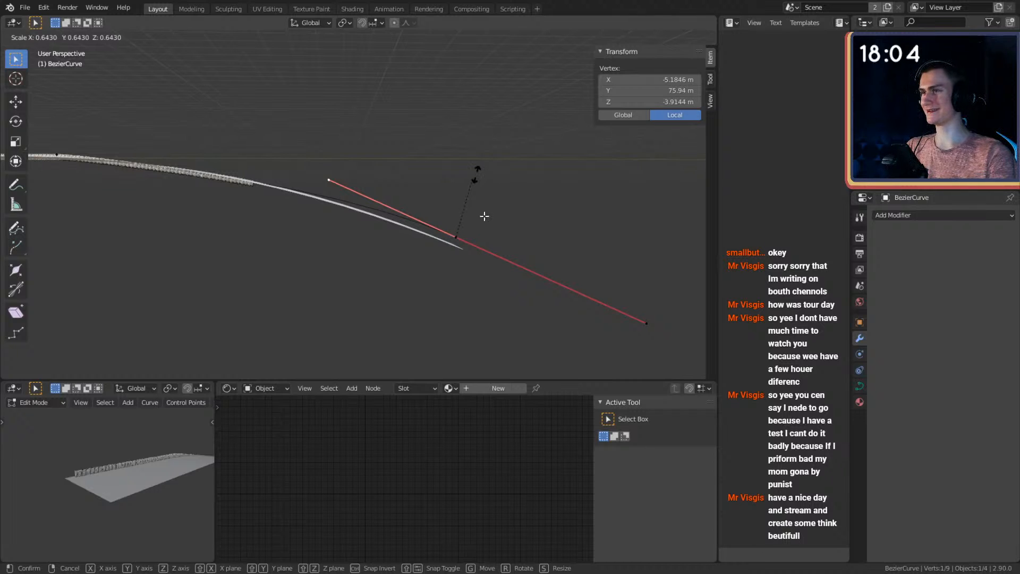
right_click(484, 216)
middle_click_drag(442, 195, 310, 211)
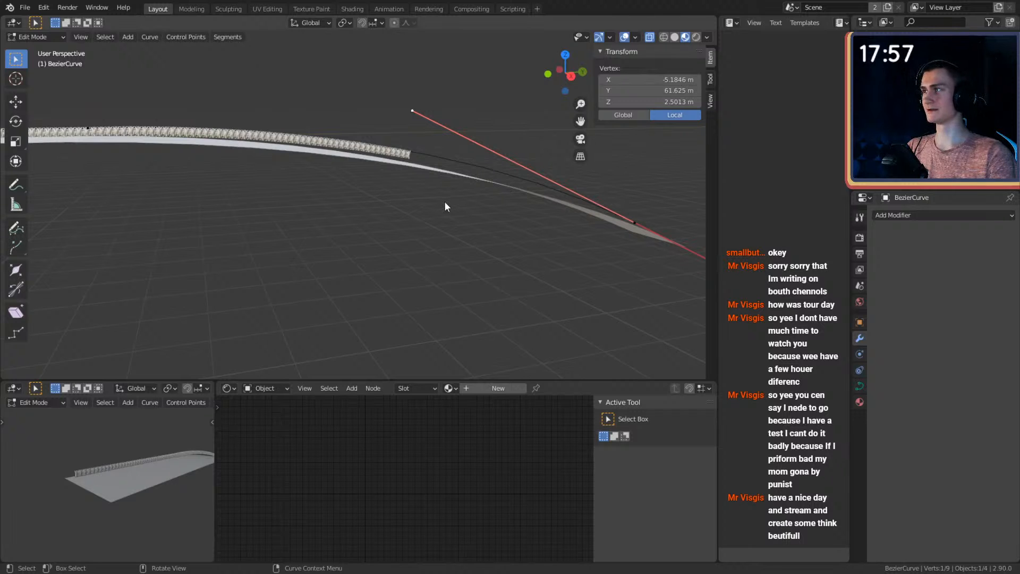
Leave curve editing and select the ground plane's crosswise edge just past the far end of the row.
key("Tab")
scroll(425, 185, "down", 2)
middle_click_drag(392, 157, 414, 212)
left_click(459, 189)
middle_click_drag(485, 221, 404, 207)
scroll(402, 211, "up", 2)
key("Tab")
left_click(389, 201)
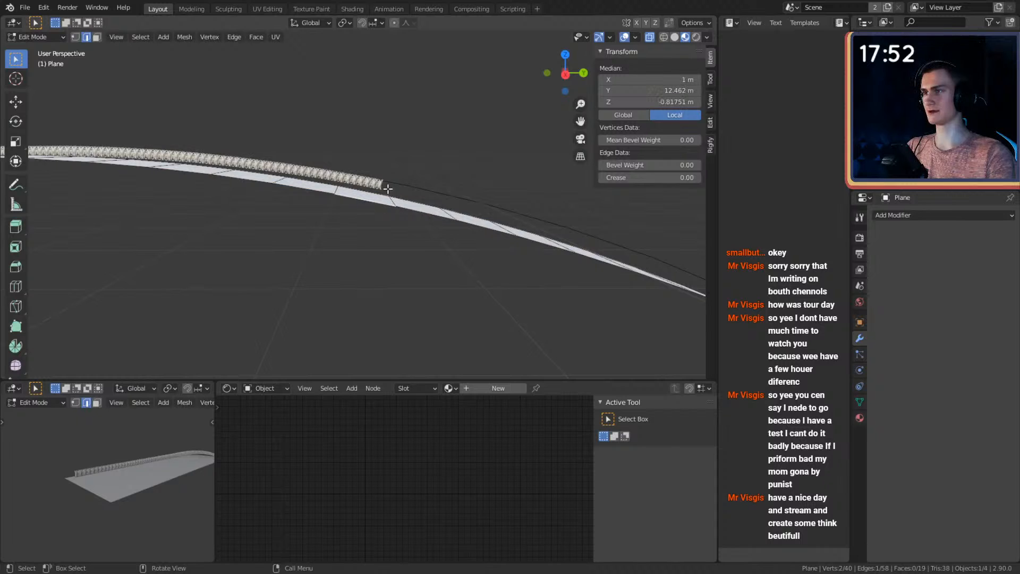
left_click(395, 204)
Raise the selected edge about 0.62 m along Z using Smooth proportional editing with a size of about 45.
left_click(407, 24)
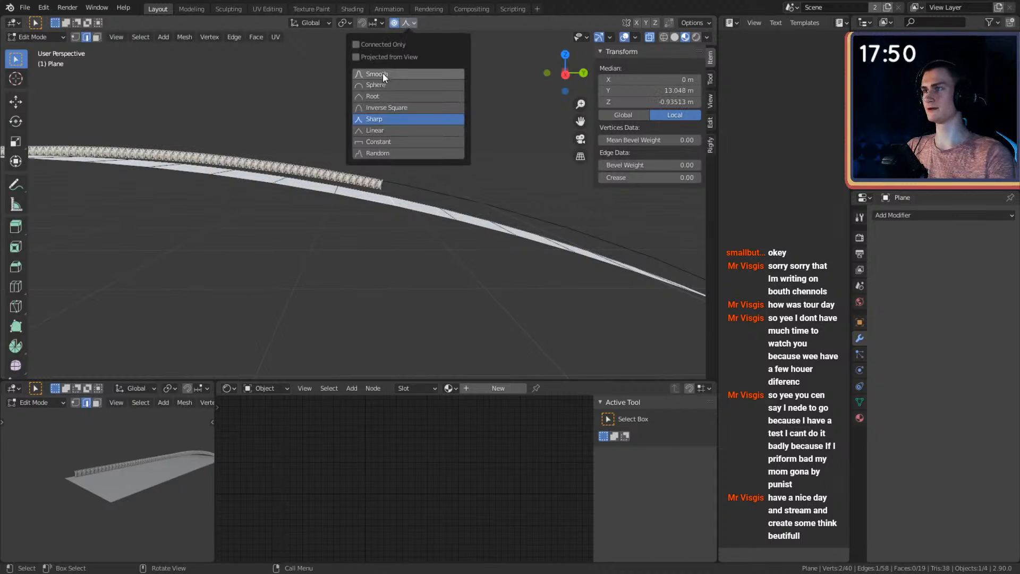
left_click(382, 72)
key("g")
key("z")
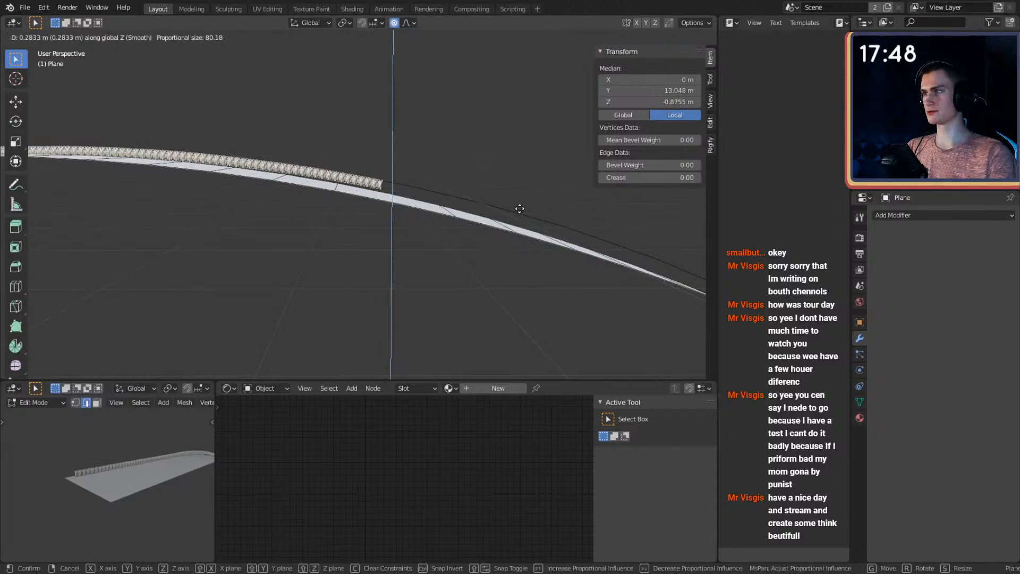
scroll(520, 207, "up", 14)
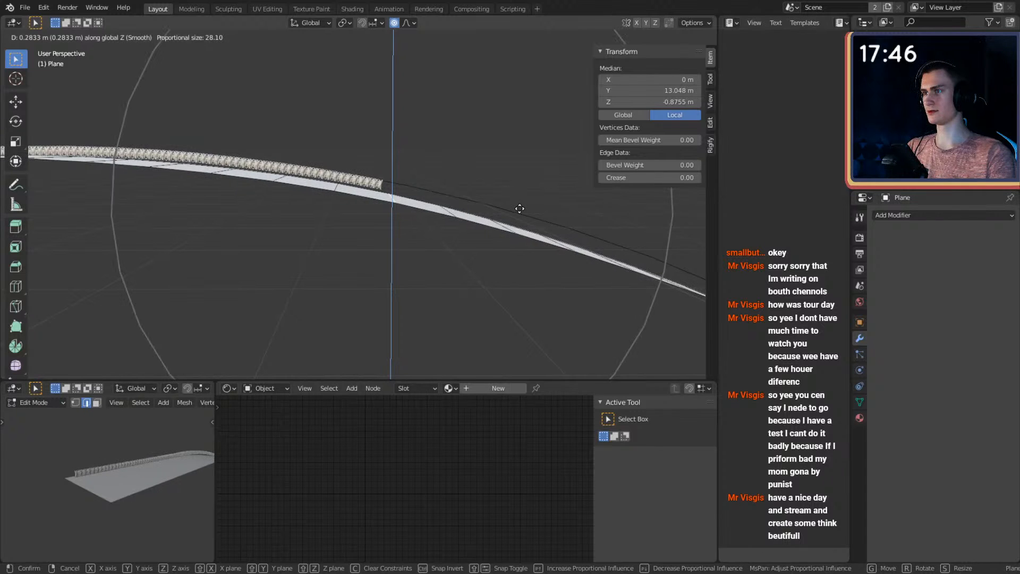
scroll(519, 206, "down", 8)
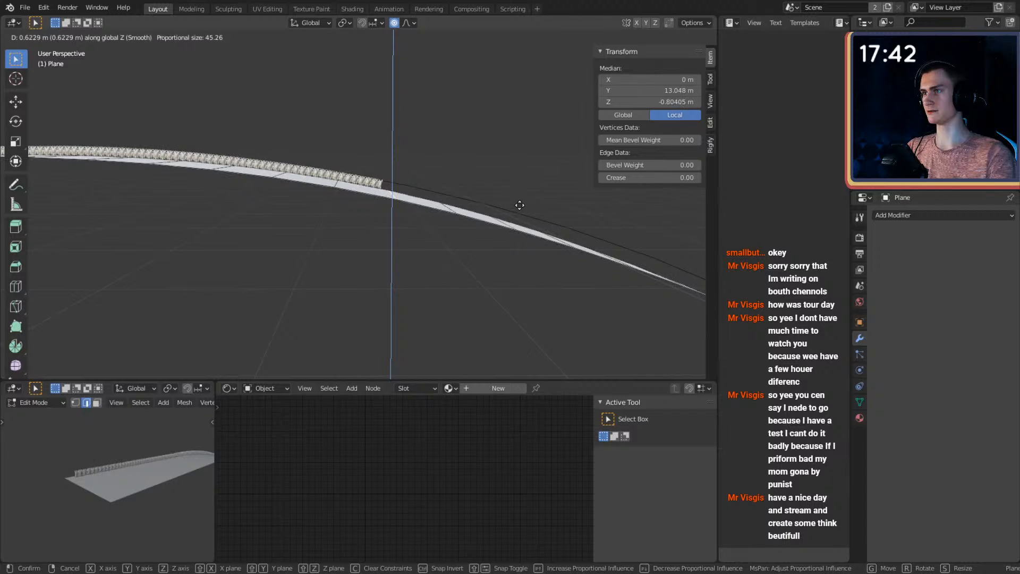
left_click(520, 205)
key("Tab")
Select the camera and switch the small viewport to the camera view.
middle_click_drag(309, 208, 266, 205)
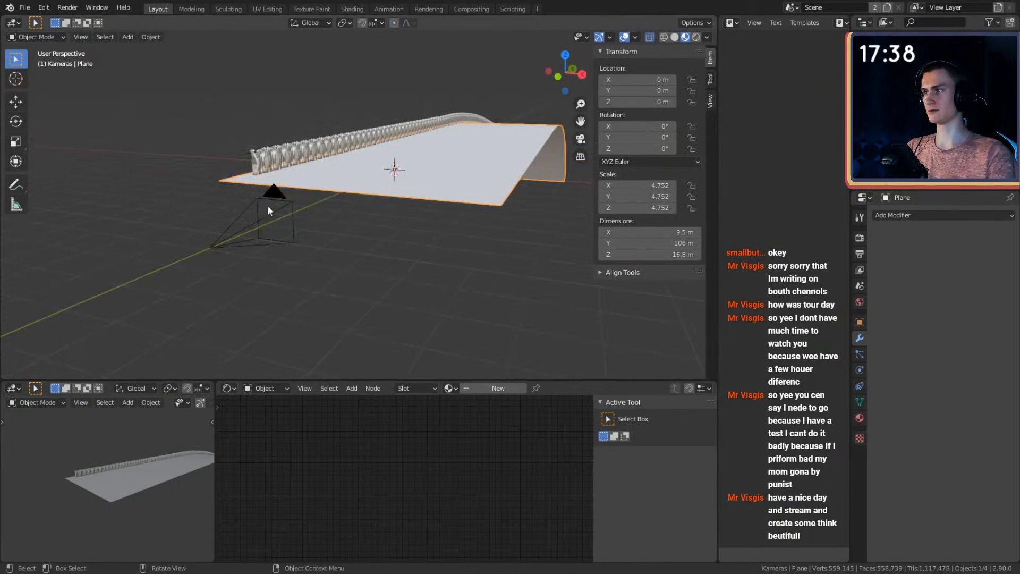
left_click(269, 199)
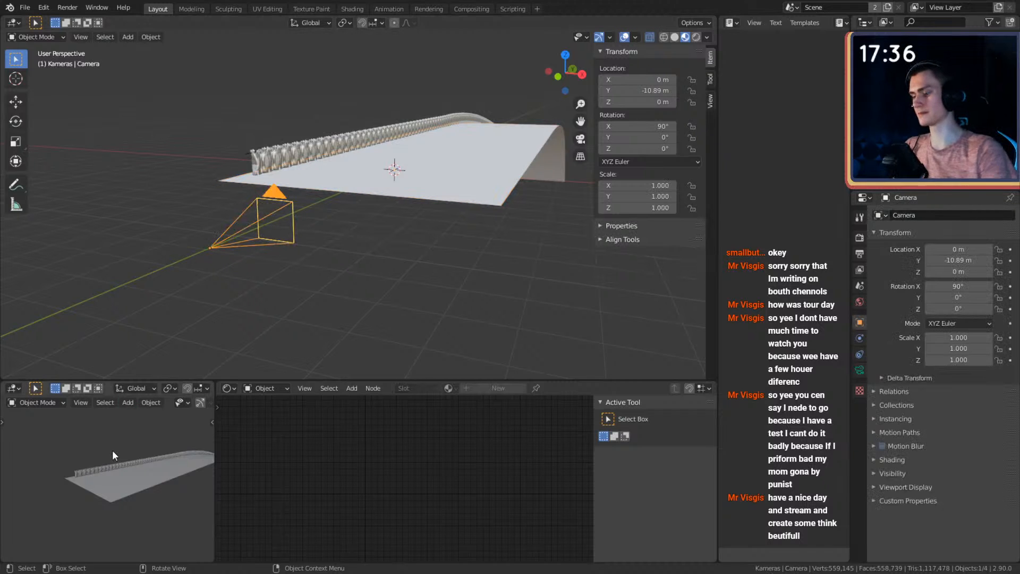
key("KP_0")
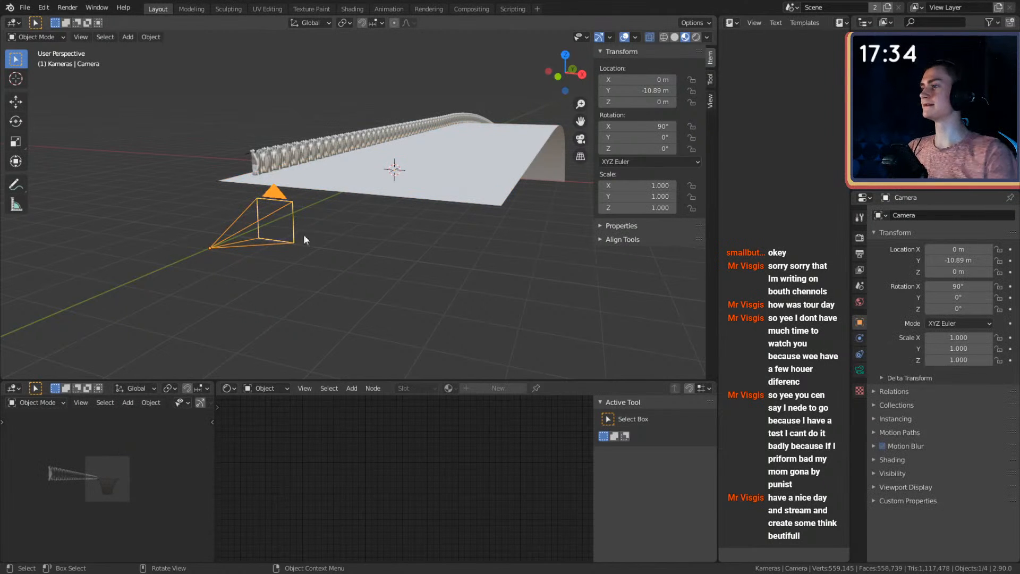
Add a Plain Axes empty at the world origin.
middle_click_drag(304, 234, 340, 215)
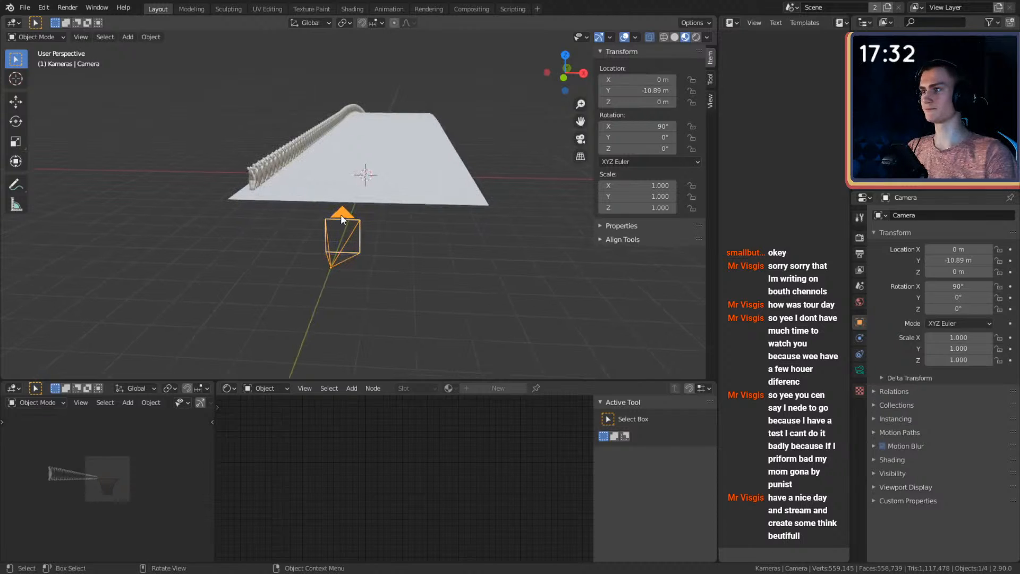
middle_click_drag(451, 212, 276, 201)
key("shift+a")
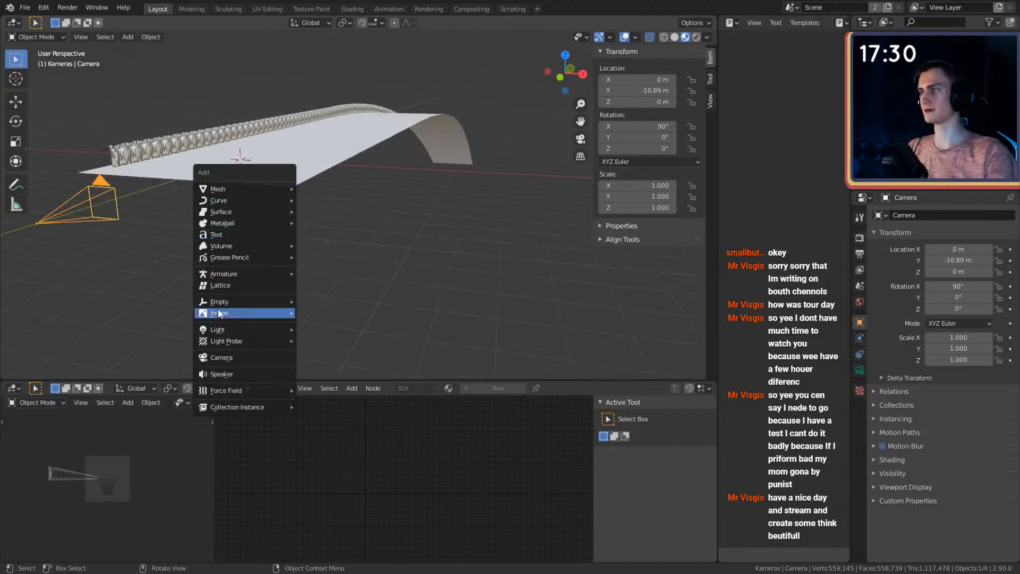
mouse_move(222, 303)
left_click(310, 303)
middle_click_drag(333, 259, 333, 206)
key("shift+a")
mouse_move(333, 205)
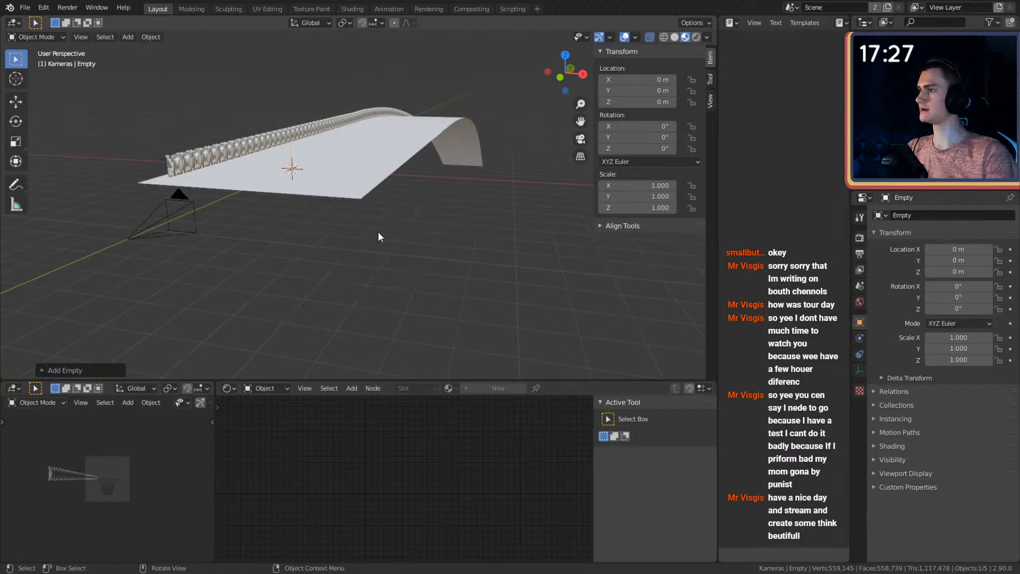
Rename the empty at the origin as Focus.
left_click(179, 198)
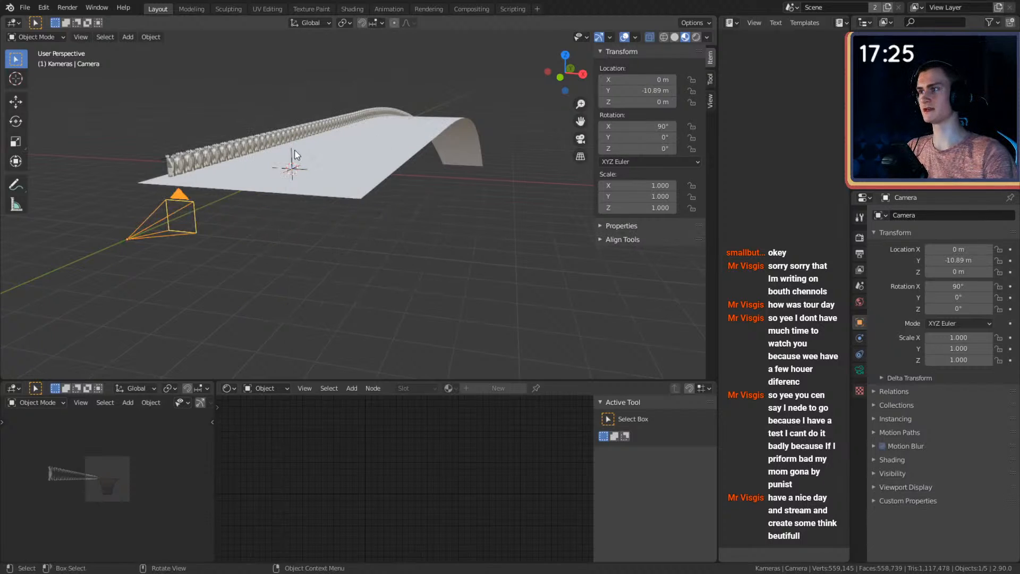
left_click(292, 167)
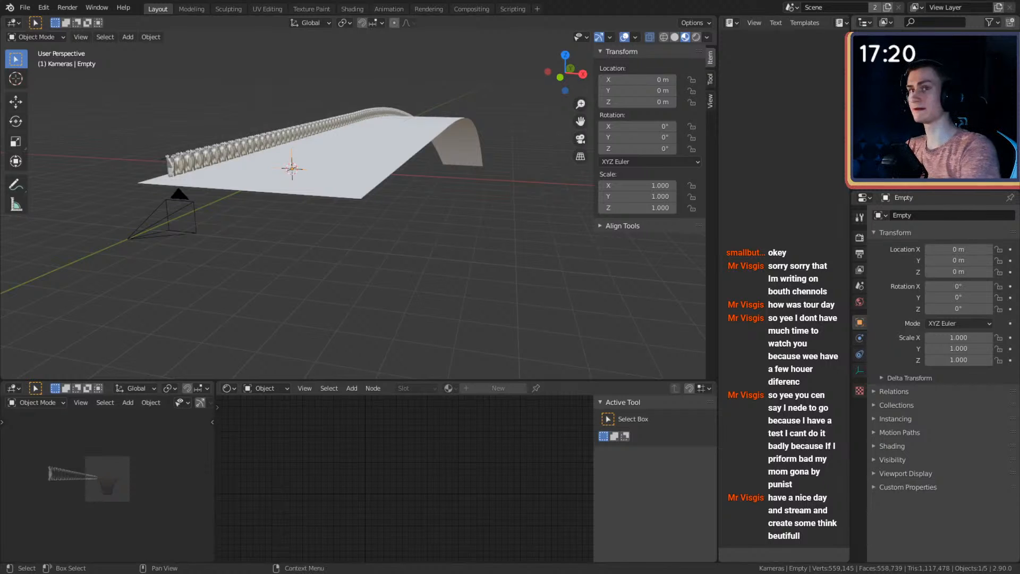
type("Focus")
key("Return")
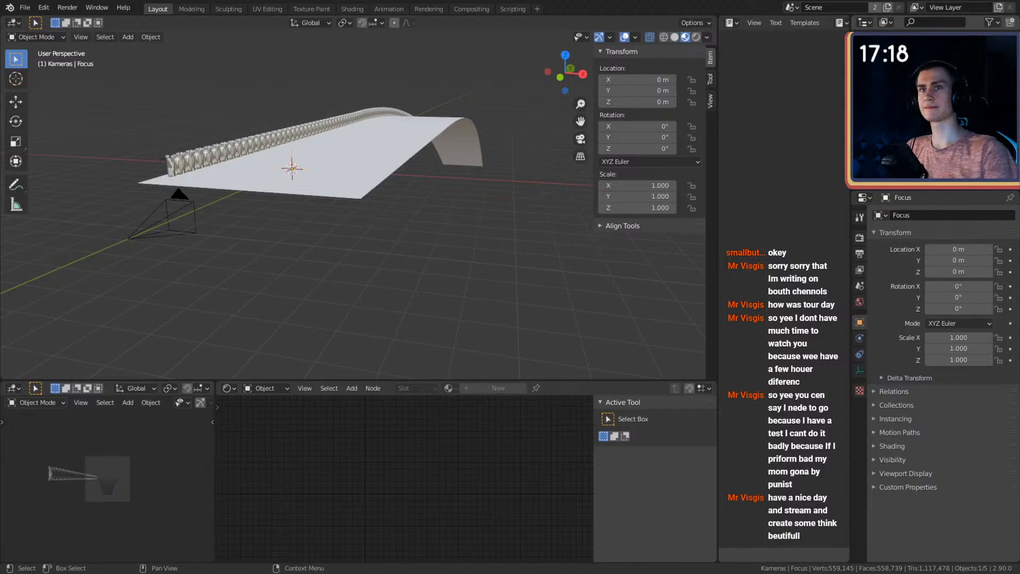
left_click(904, 90)
left_click(903, 69, "ctrl")
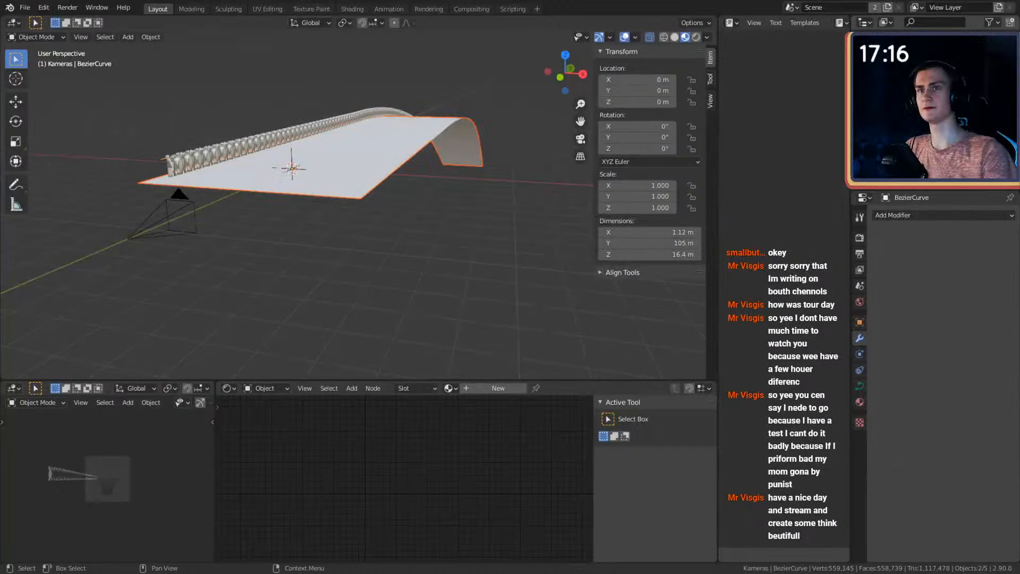
Give the camera a Damped Track constraint targeting Focus with -Z as the track axis.
left_click(181, 192)
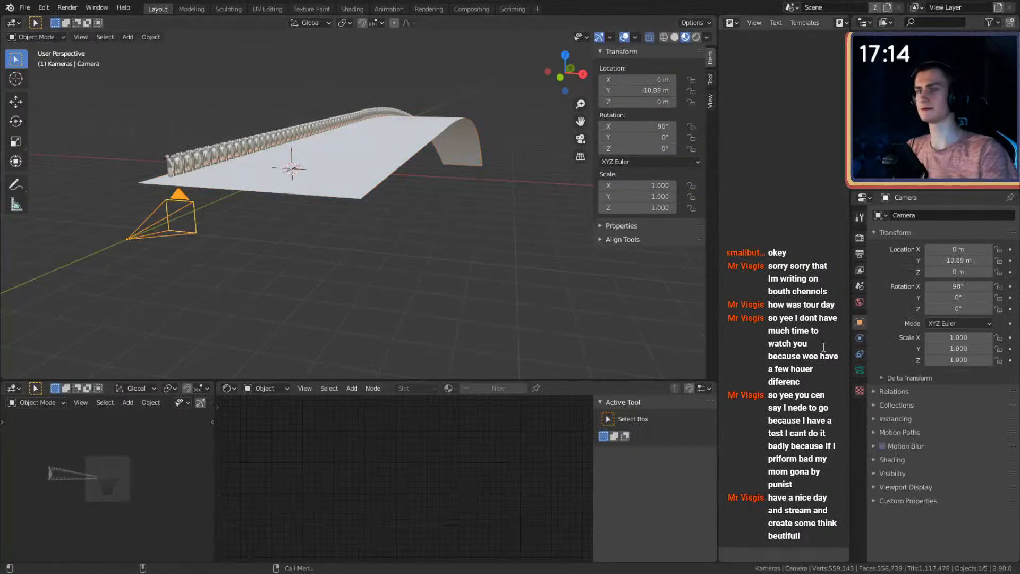
left_click(859, 354)
left_click(914, 216)
left_click(906, 251)
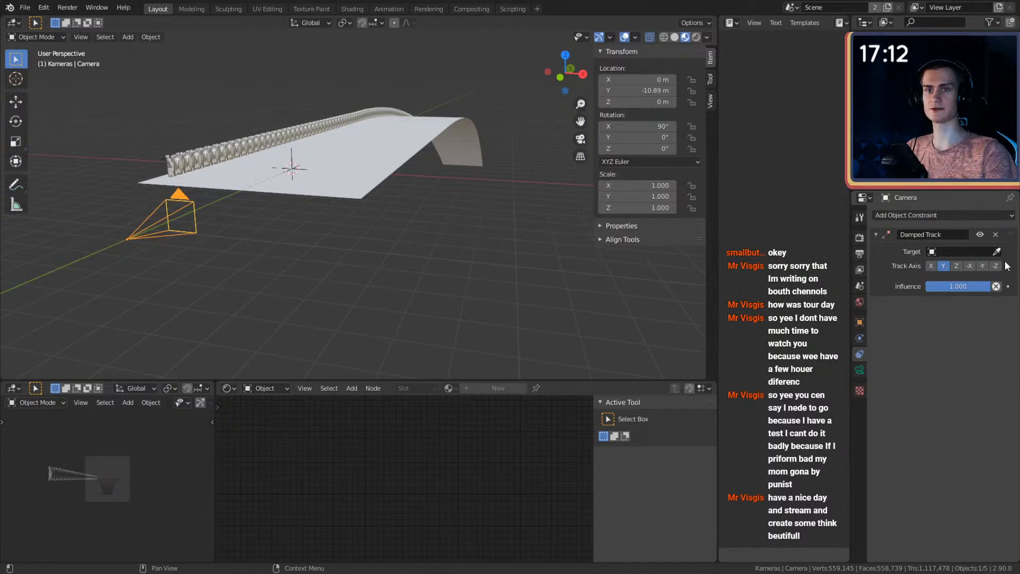
left_click(937, 253)
left_click(908, 298)
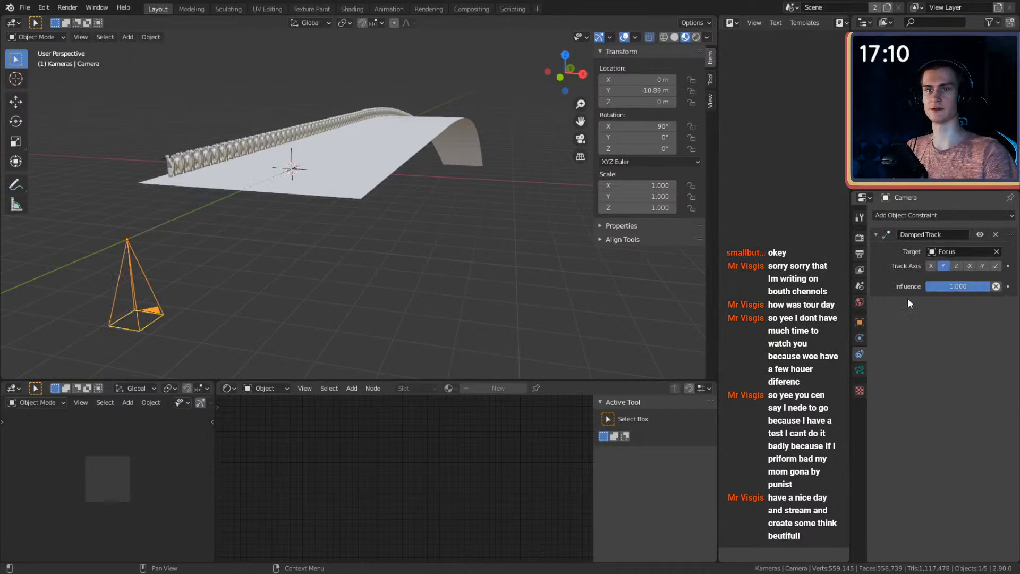
left_click(995, 266)
Move the camera beside the row's near end, to about X -3.78 m, Y -5.20 m, Z 1.02 m.
scroll(348, 227, "down", 3)
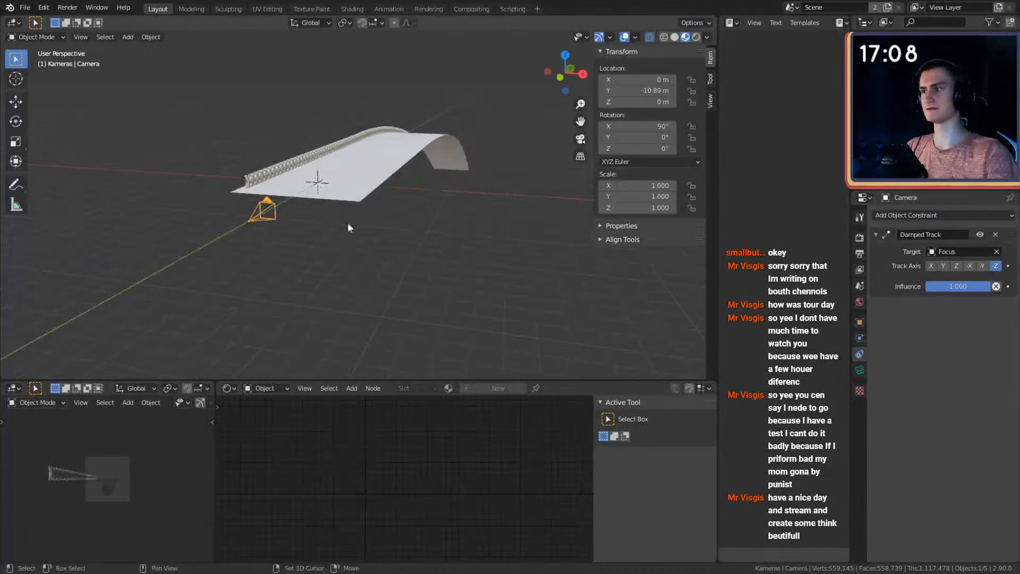
scroll(388, 212, "up", 3)
middle_click_drag(347, 223, 378, 221, "shift")
middle_click_drag(396, 186, 512, 204)
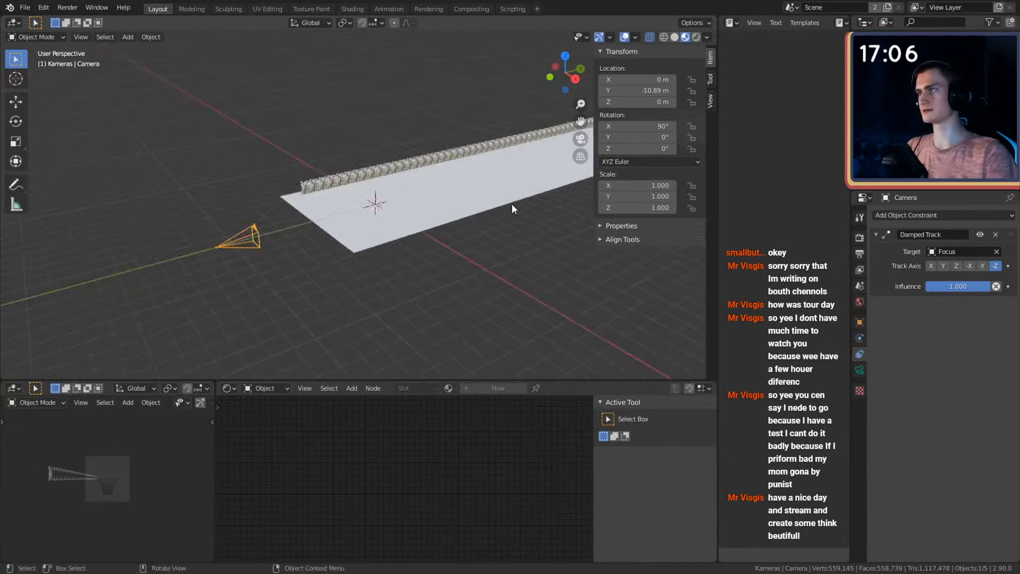
middle_click_drag(394, 237, 468, 209, "shift")
middle_click_drag(394, 209, 465, 167)
key("g")
left_click(461, 161)
key("KP_Decimal")
scroll(435, 171, "down", 2)
key("g")
left_click(223, 189)
middle_click_drag(310, 198, 407, 216, "shift")
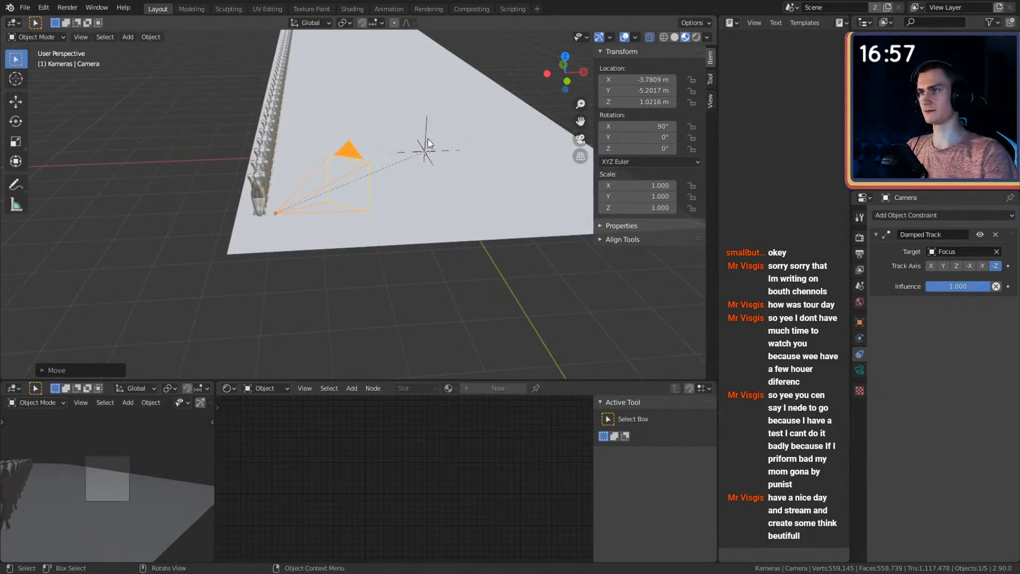
Move the Focus empty horizontally alongside the row to about X -3.52 m, Y 5.57 m.
left_click(426, 148)
key("g")
key("shift+z")
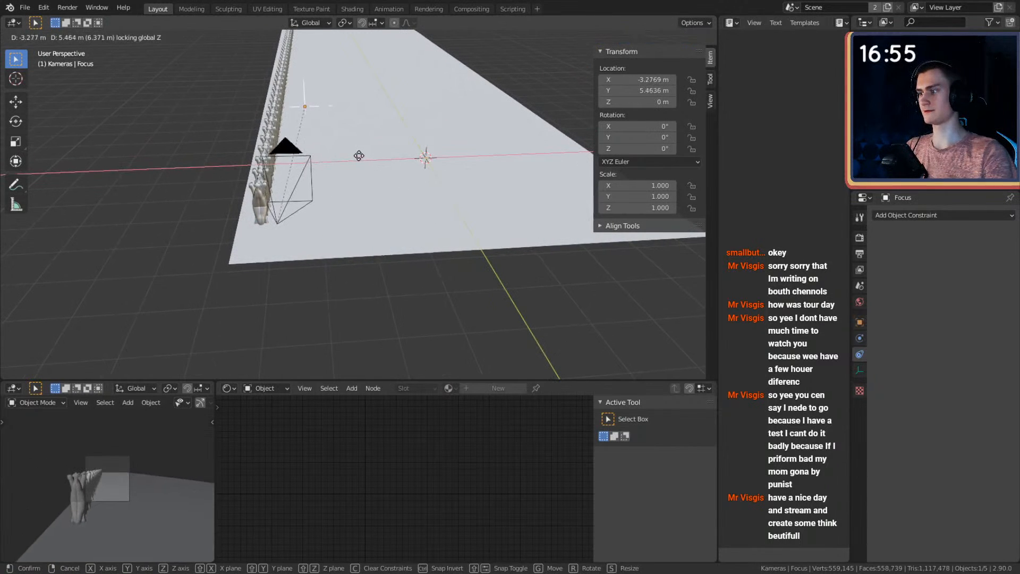
left_click(352, 162)
Lower the camera about 0.85 m along Z, close to the ground.
middle_click_drag(352, 161, 323, 161)
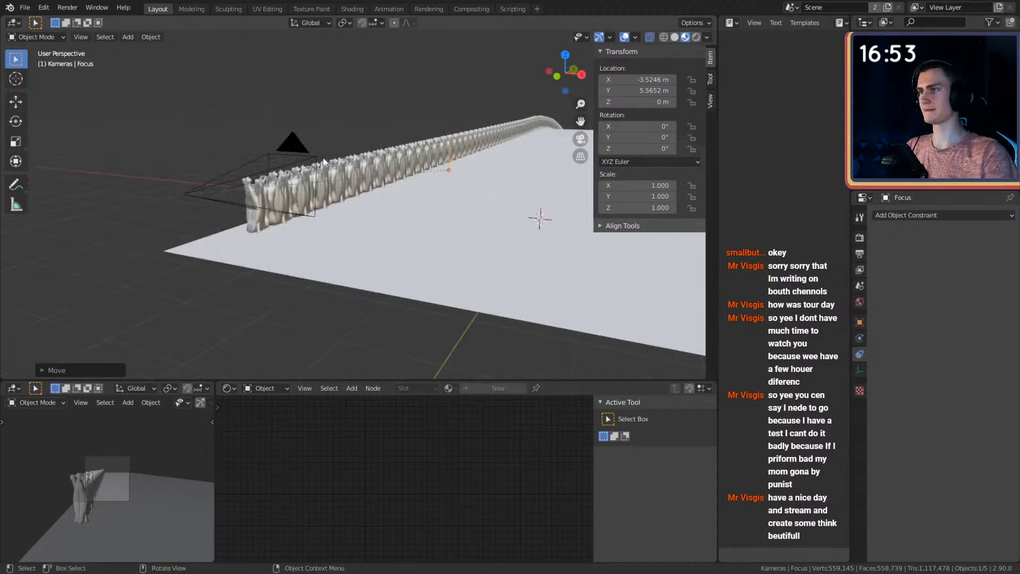
left_click(323, 161)
key("g")
key("z")
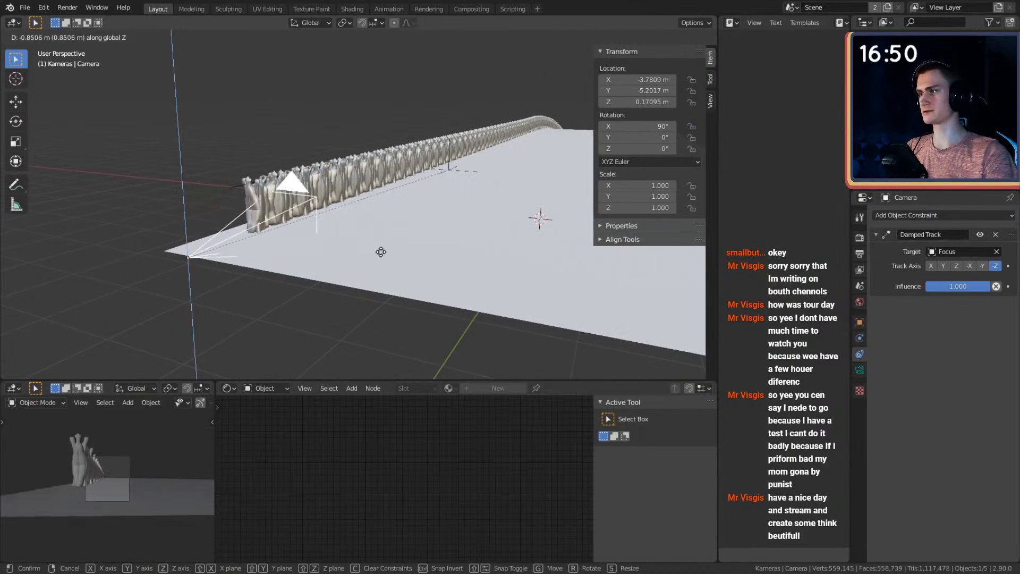
left_click(381, 252)
Shift the camera forward along Y to about -4.33 m.
middle_click_drag(388, 251, 372, 238)
key("g")
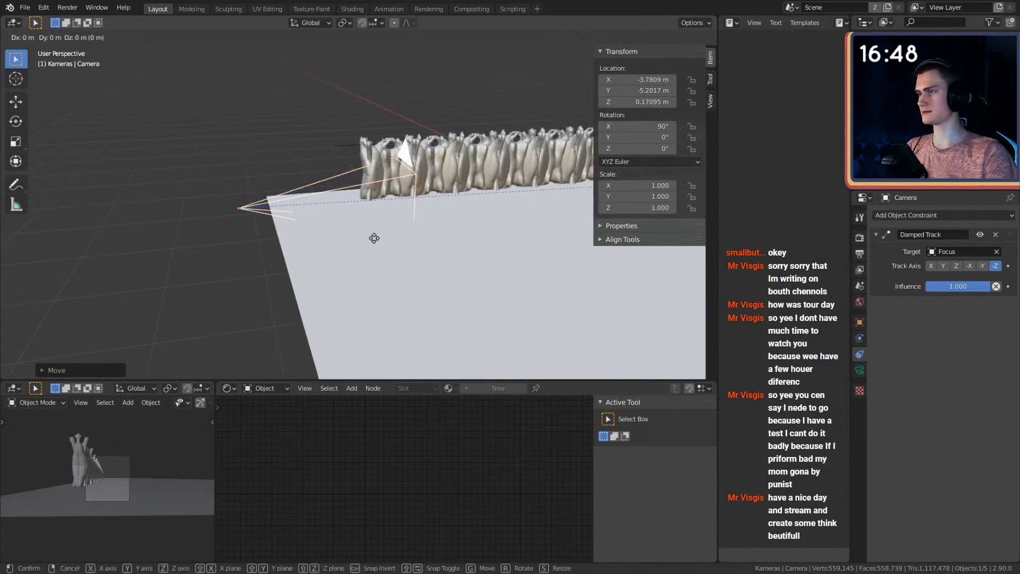
key("x")
key("y")
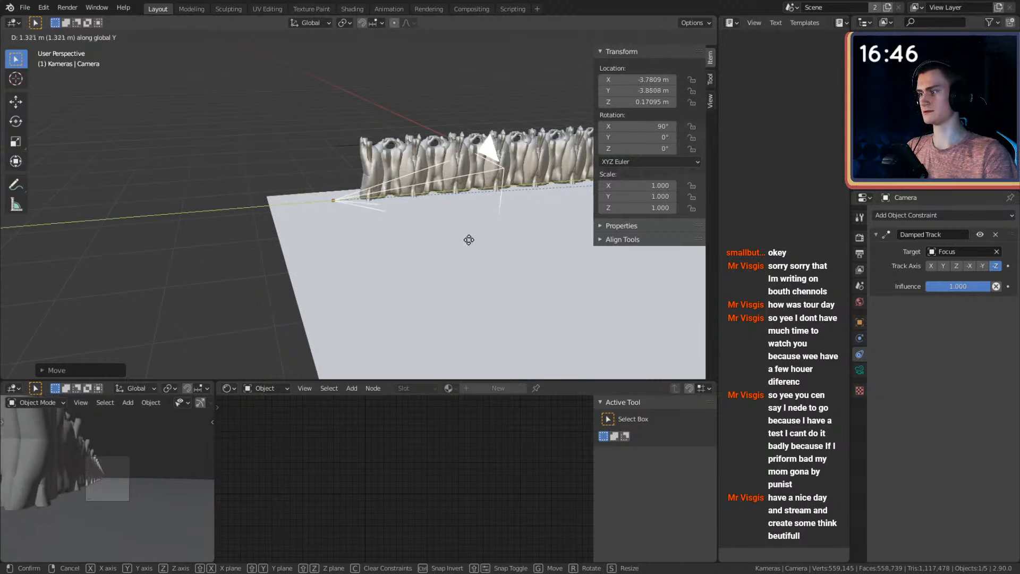
left_click(438, 245)
Set the camera's focal length to 50 mm.
middle_click_drag(374, 250, 447, 239)
left_click(860, 370)
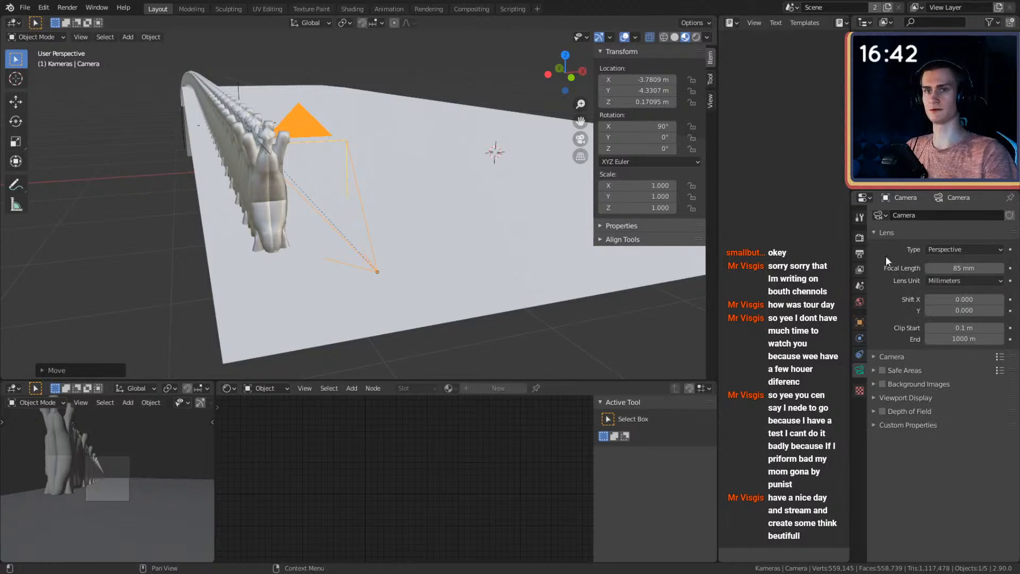
left_click(958, 268)
type("50")
key("Return")
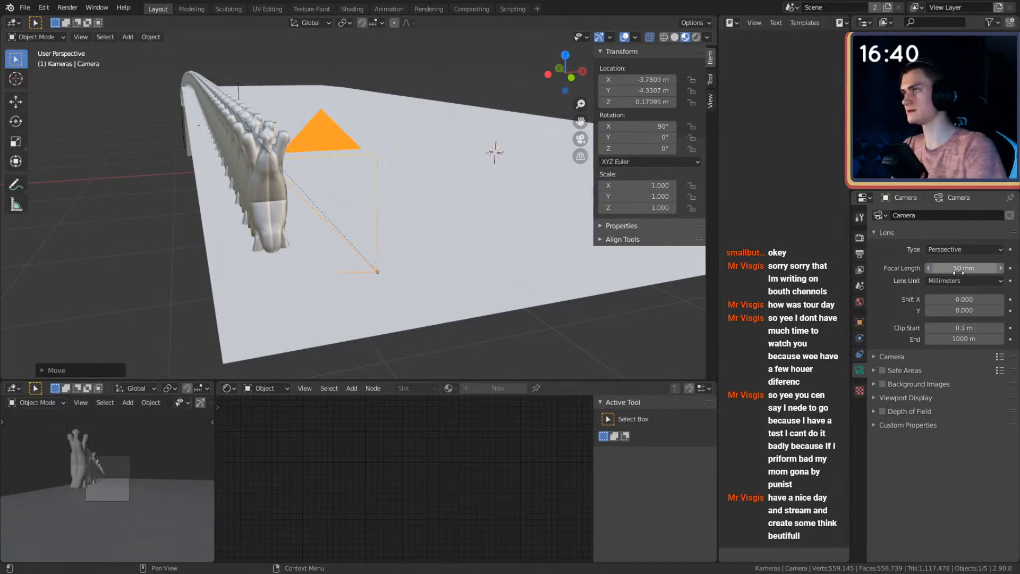
Move the camera slightly closer to the row along Y, to about -4.10 m.
middle_click_drag(429, 218, 336, 225)
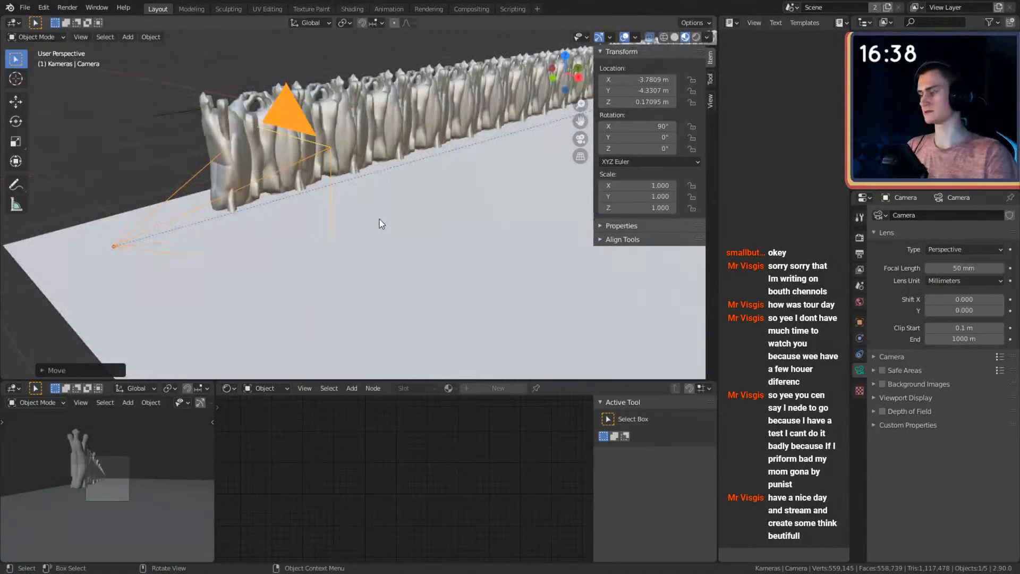
key("g")
key("x")
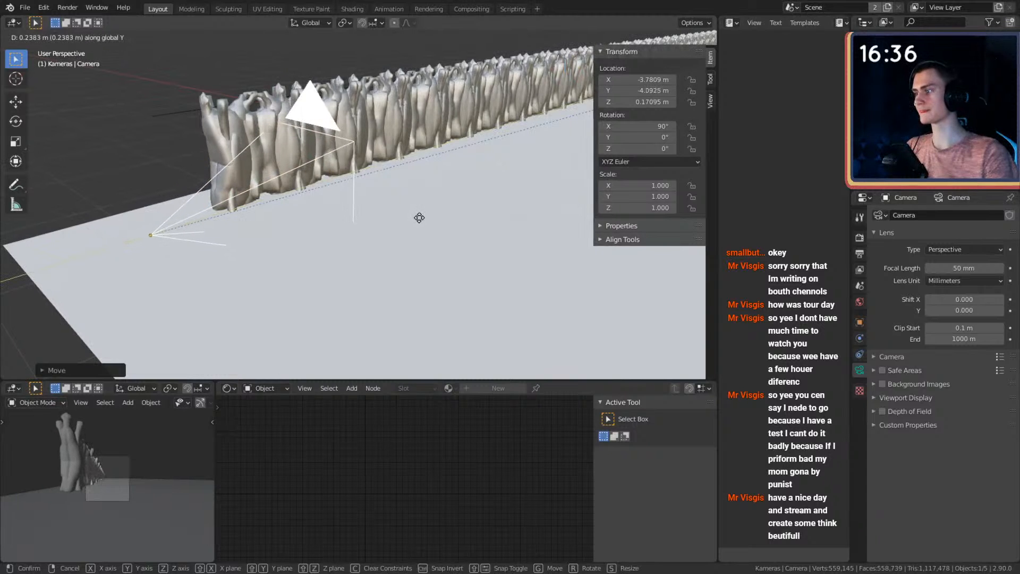
left_click(422, 221)
Move the camera away from the row along X, to about -2.77 m.
scroll(370, 241, "down", 2)
middle_click_drag(371, 241, 416, 233)
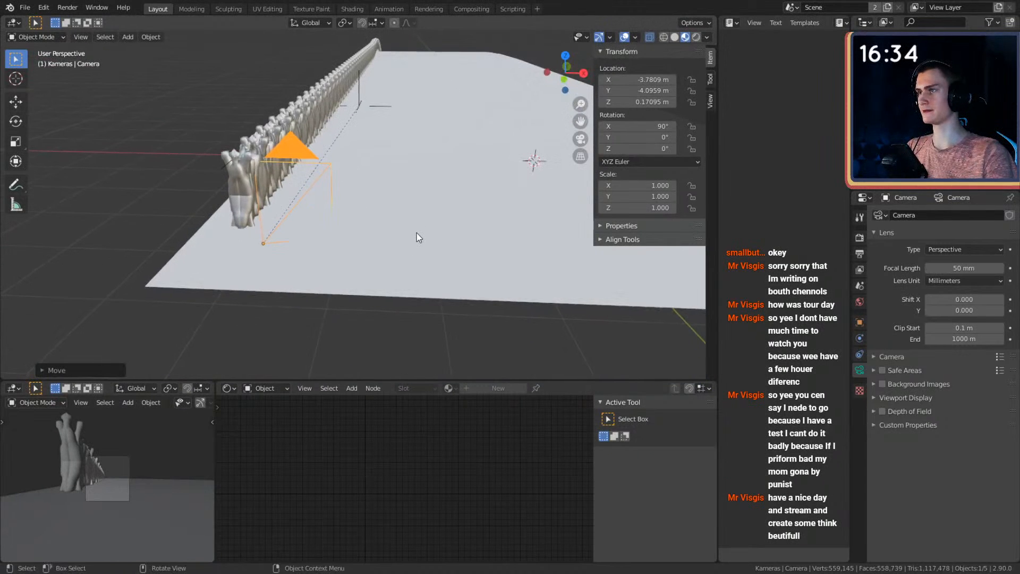
key("g")
key("x")
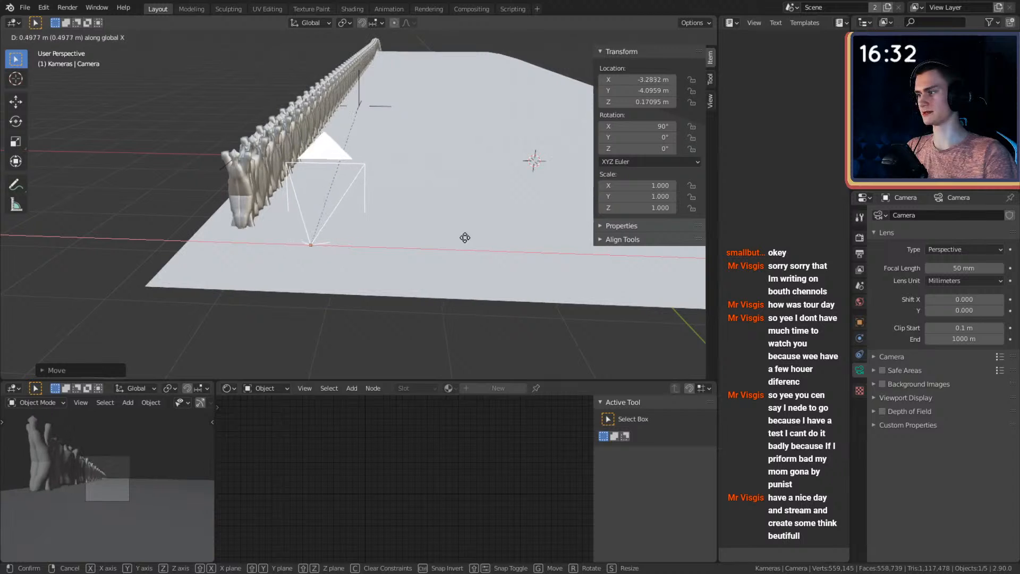
left_click(517, 238)
Select only the camera and raise it along Z to a height of about 0.60 m.
mouse_move(457, 212)
middle_mouse_down()
mouse_move(476, 227)
mouse_move(475, 245)
mouse_move(462, 217)
middle_mouse_up()
left_click(493, 118, "shift")
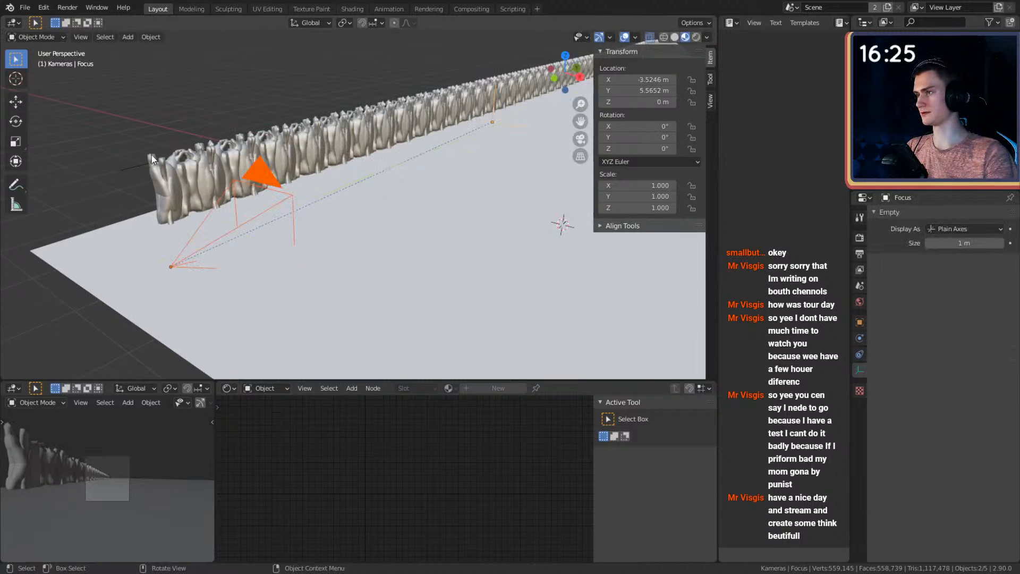
left_click(228, 229)
left_click(186, 258)
key("g")
key("z")
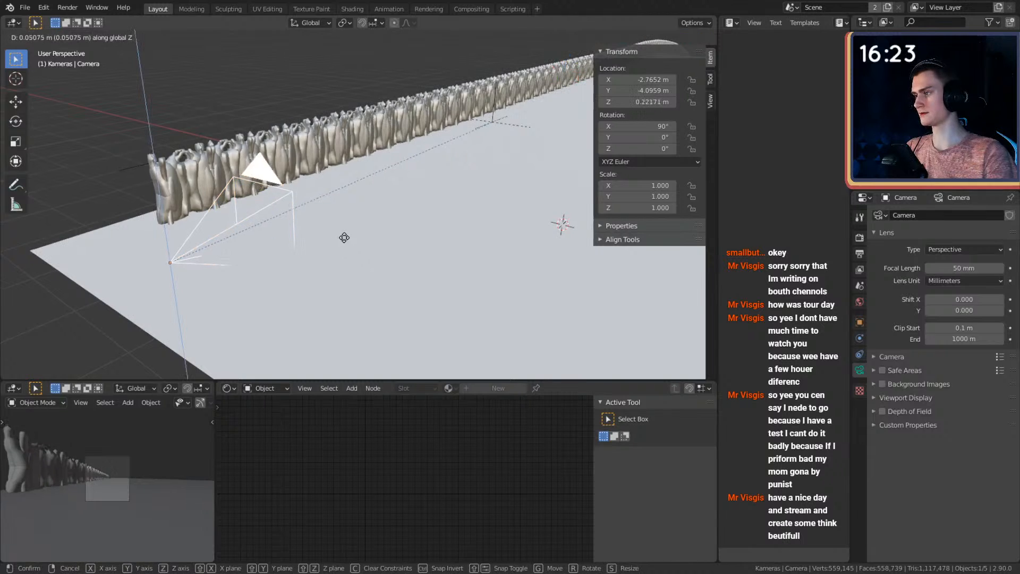
left_click(346, 208)
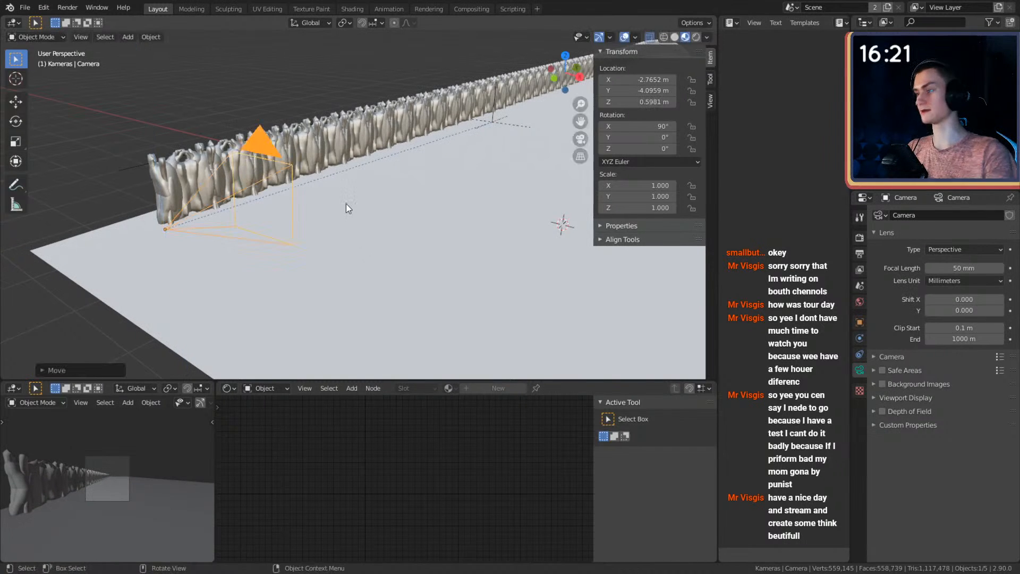
Save the project as quick_sketch_day_24.blend.
middle_click_drag(345, 208, 377, 219)
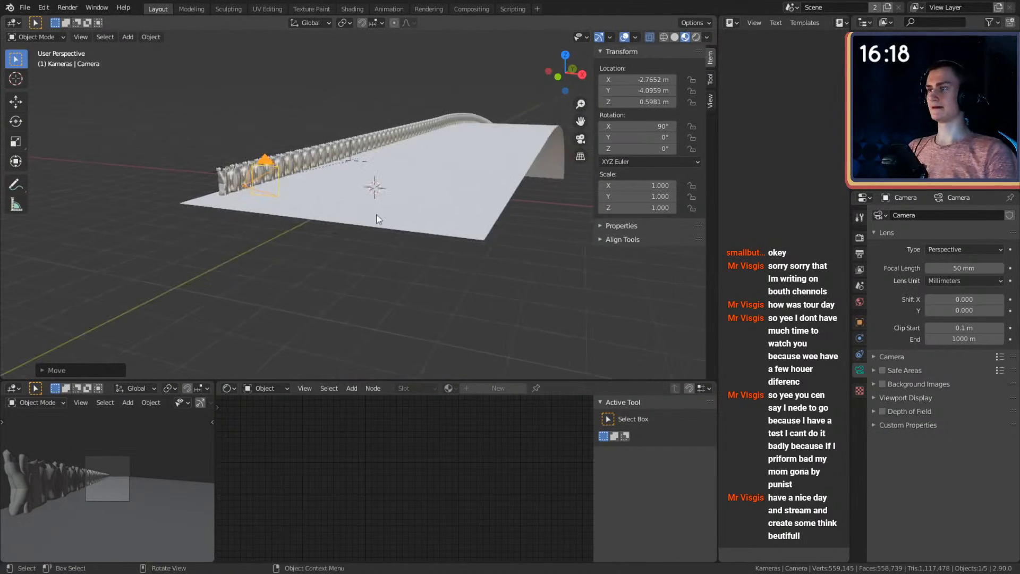
left_click(25, 8)
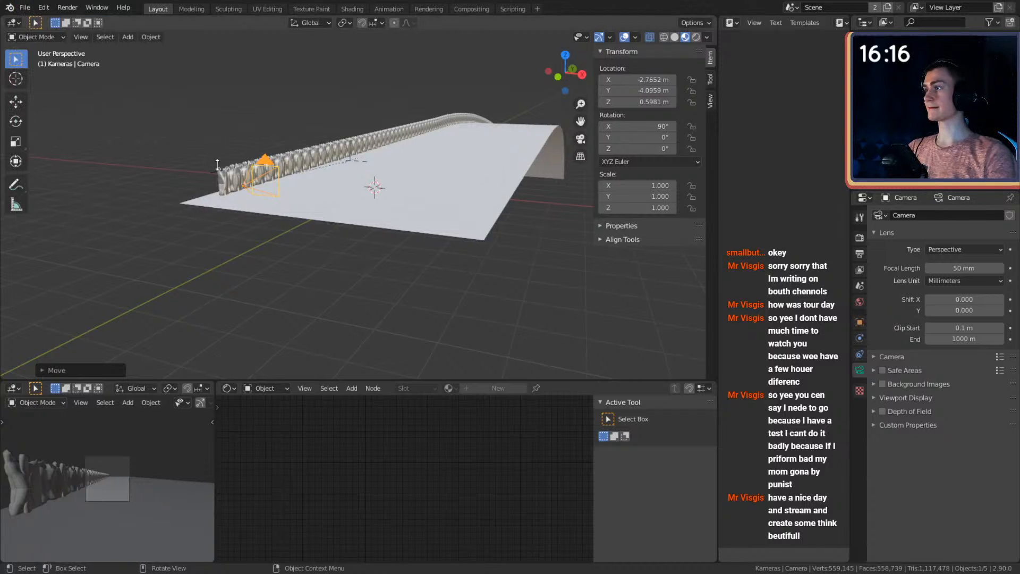
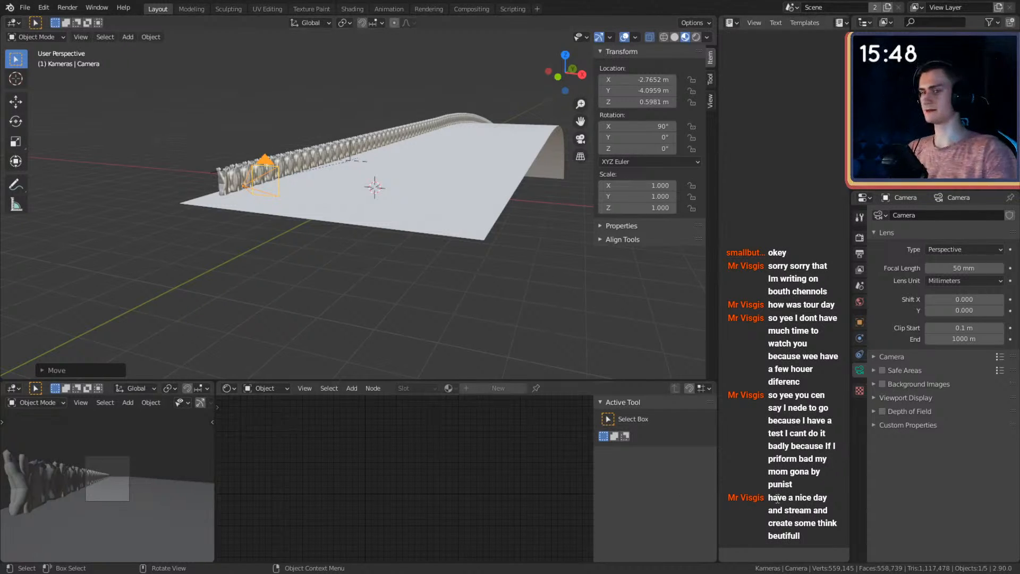
key("ctrl+s")
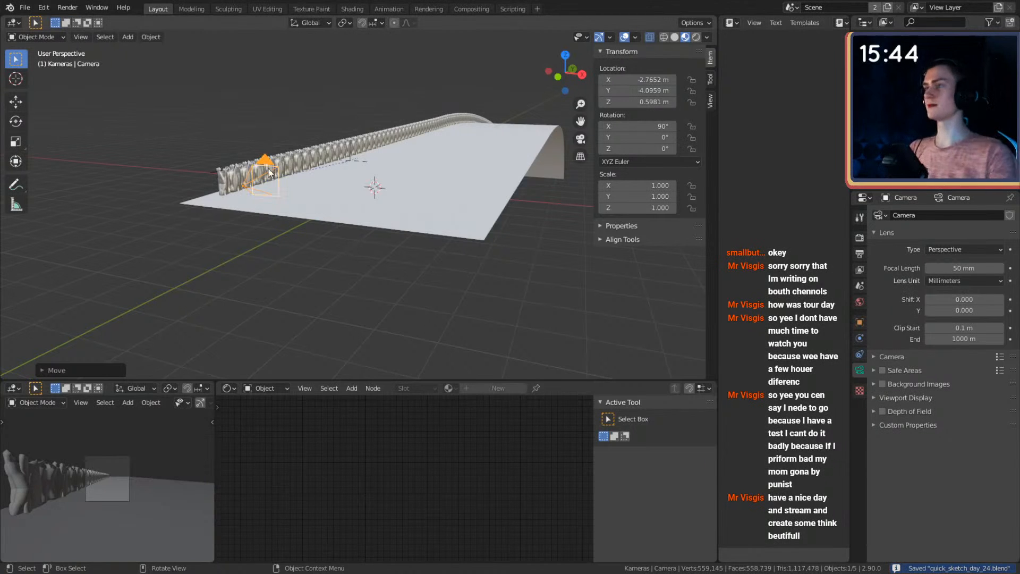
Select the ground plane beneath the jacket row and add a Subdivision Surface modifier to it.
middle_click_drag(386, 199, 454, 212)
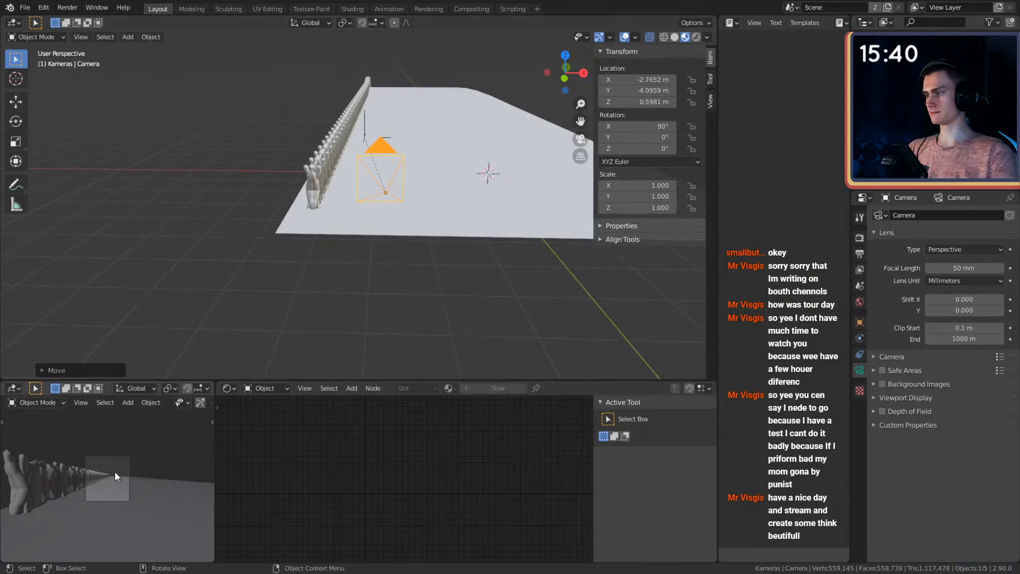
scroll(116, 478, "up", 5)
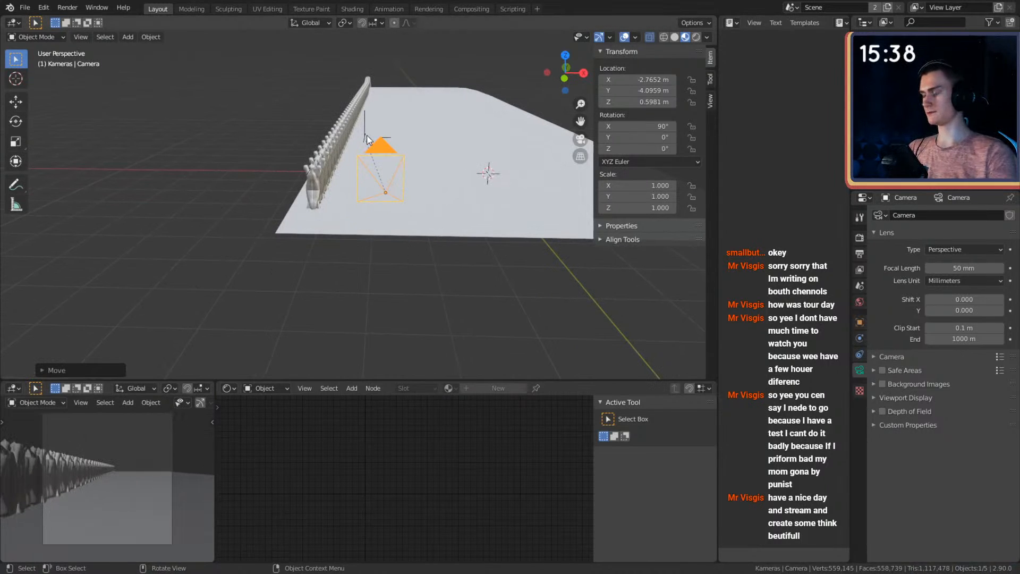
middle_click_drag(413, 107, 370, 190)
left_click(449, 215)
scroll(438, 218, "down", 2)
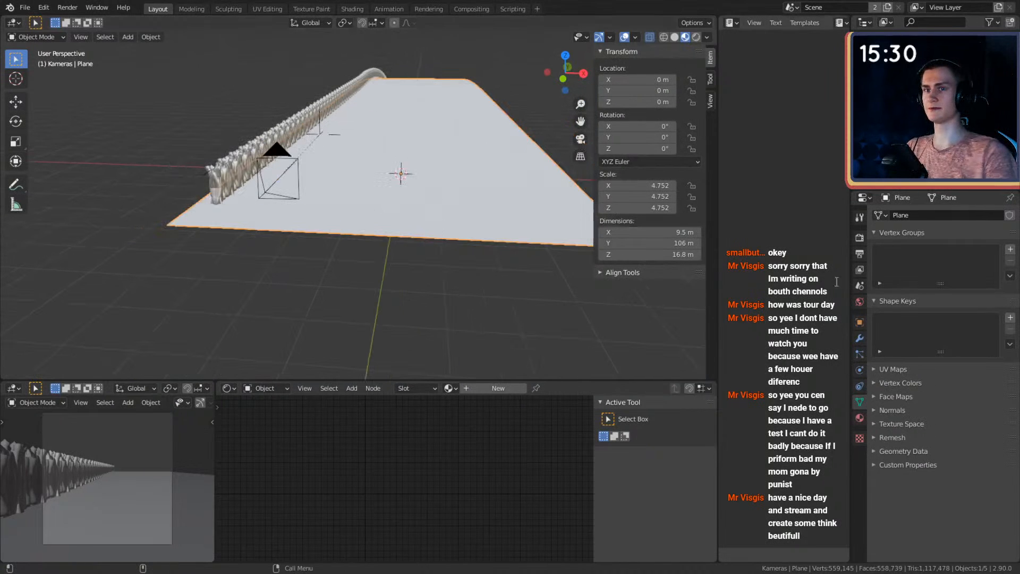
left_click(859, 337)
left_click(910, 217)
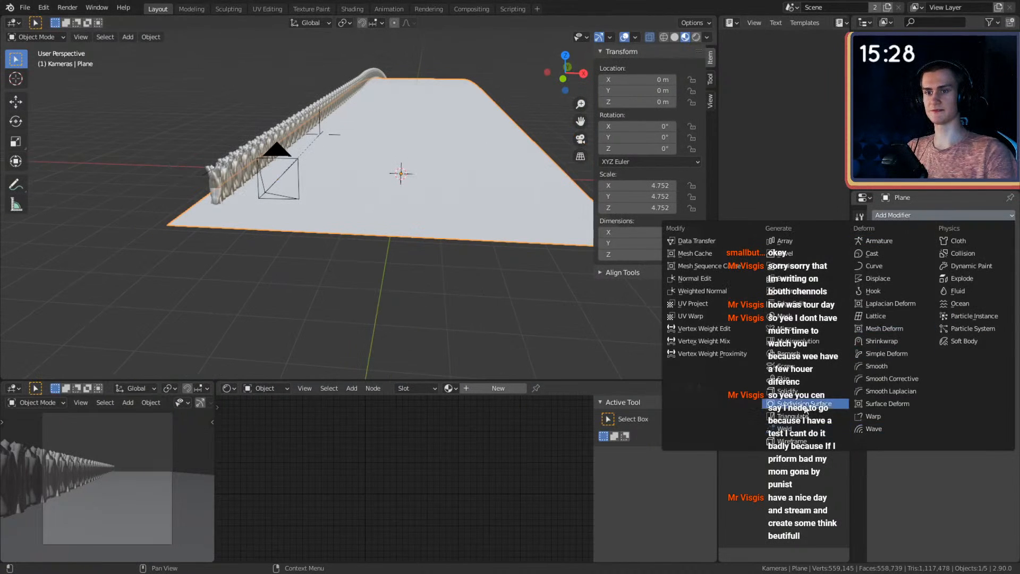
left_click(792, 407)
Set the ground's subdivision to 6 levels for both viewport and render, using the Simple type.
left_click(999, 283)
left_click(999, 282)
left_click(999, 282)
left_click(999, 282)
left_click(999, 282)
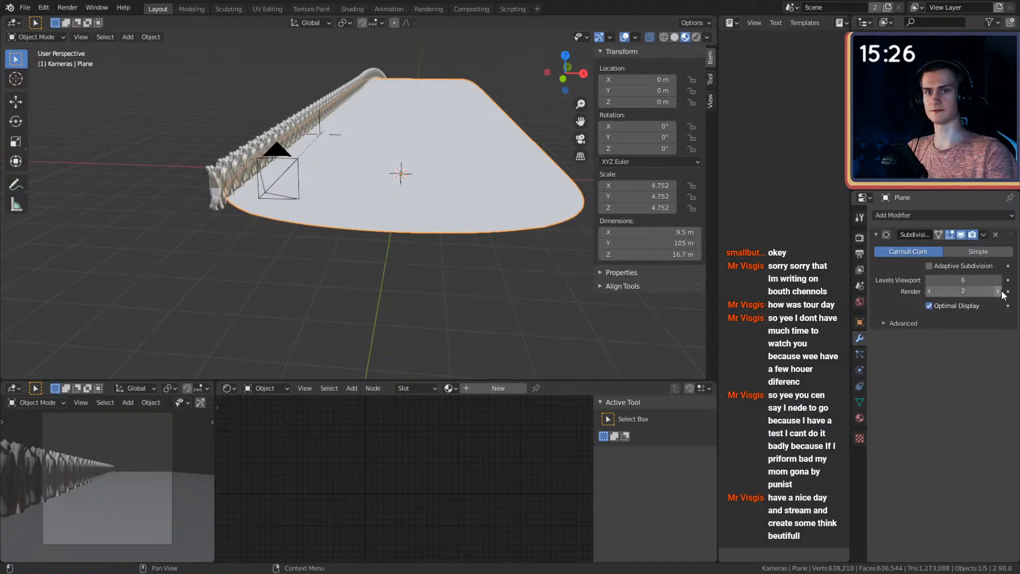
left_click(999, 292)
left_click(999, 292)
left_click(999, 291)
left_click(999, 292)
left_click(978, 251)
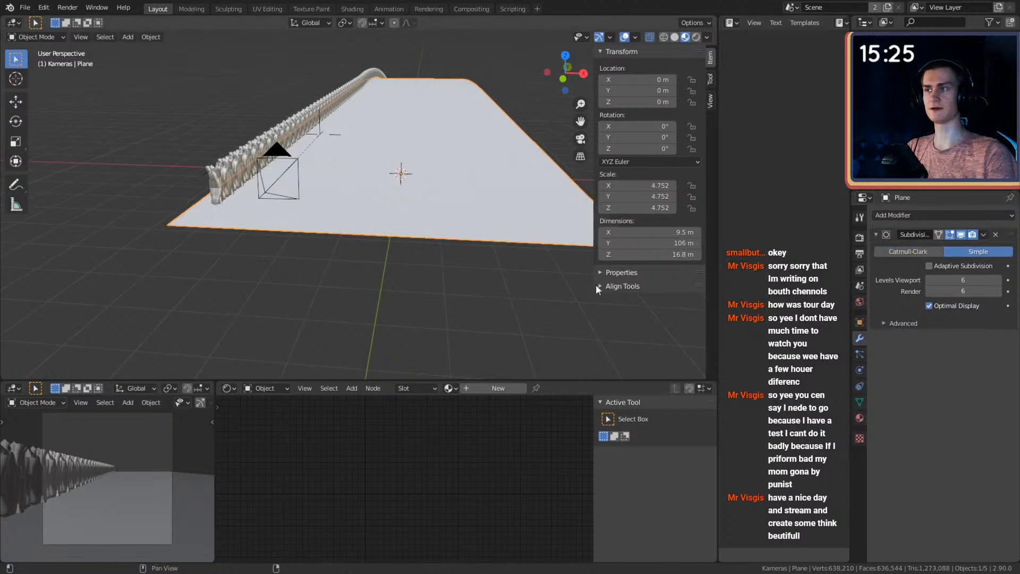
Add a Displace modifier to the ground plane and assign it the existing texture named Texture.
scroll(435, 227, "up", 2)
scroll(435, 223, "up", 3)
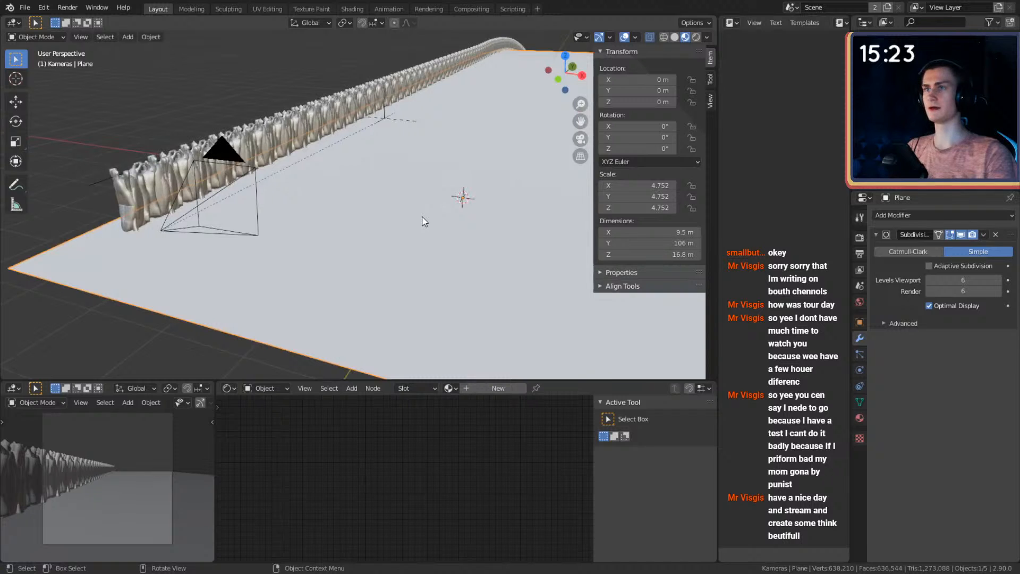
left_click(895, 216)
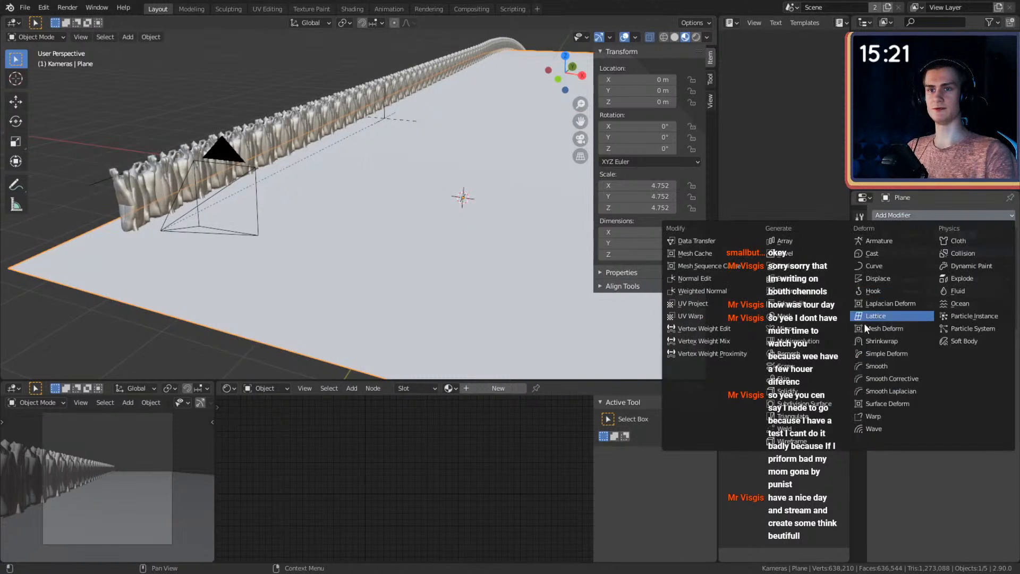
left_click(877, 279)
scroll(404, 250, "down", 6)
left_click(883, 342)
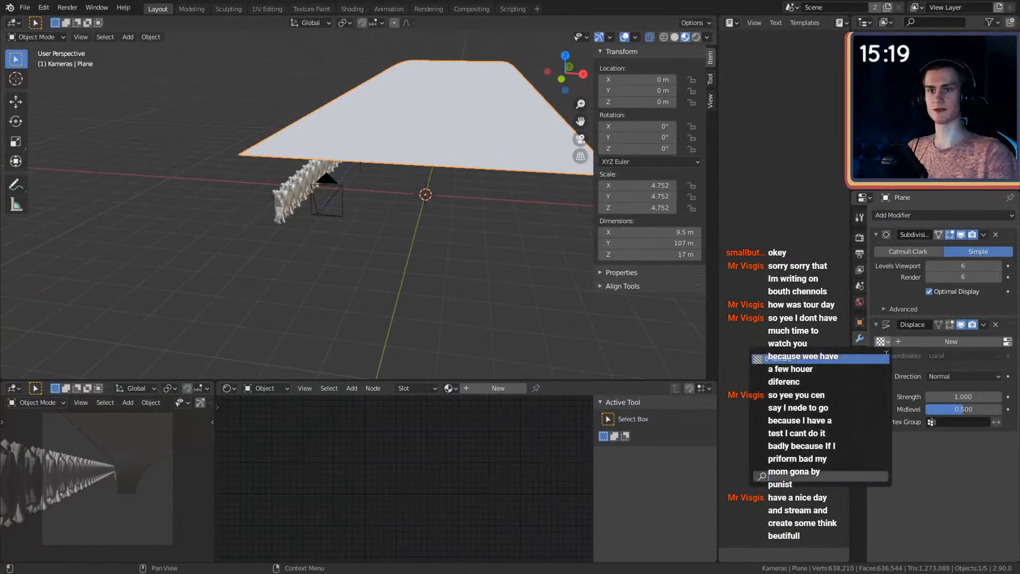
left_click(785, 359)
scroll(468, 254, "up", 5)
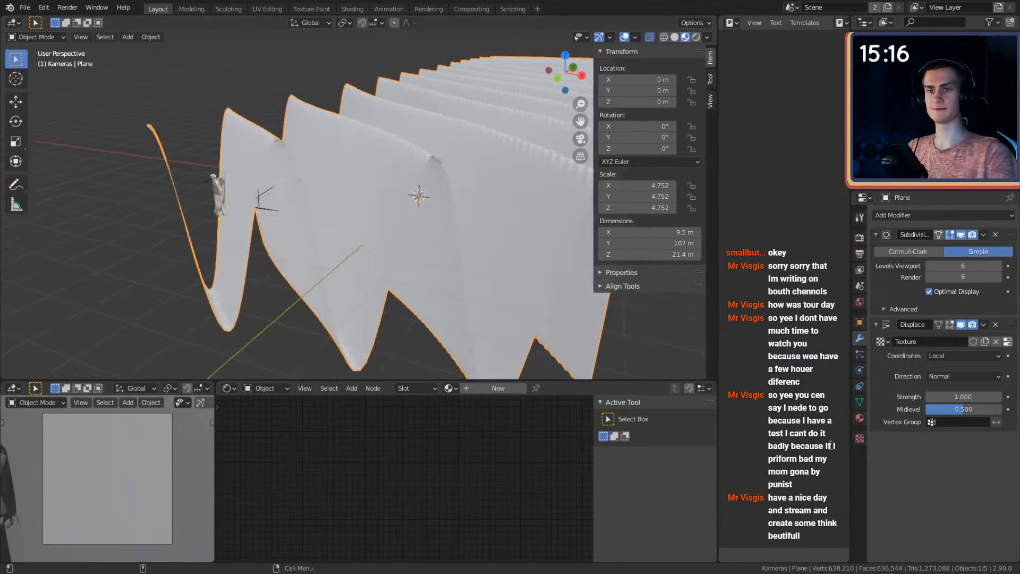
Adjust the Displace modifier's strength on the ground plane down to a subtle, gentle unevenness.
left_click(861, 420)
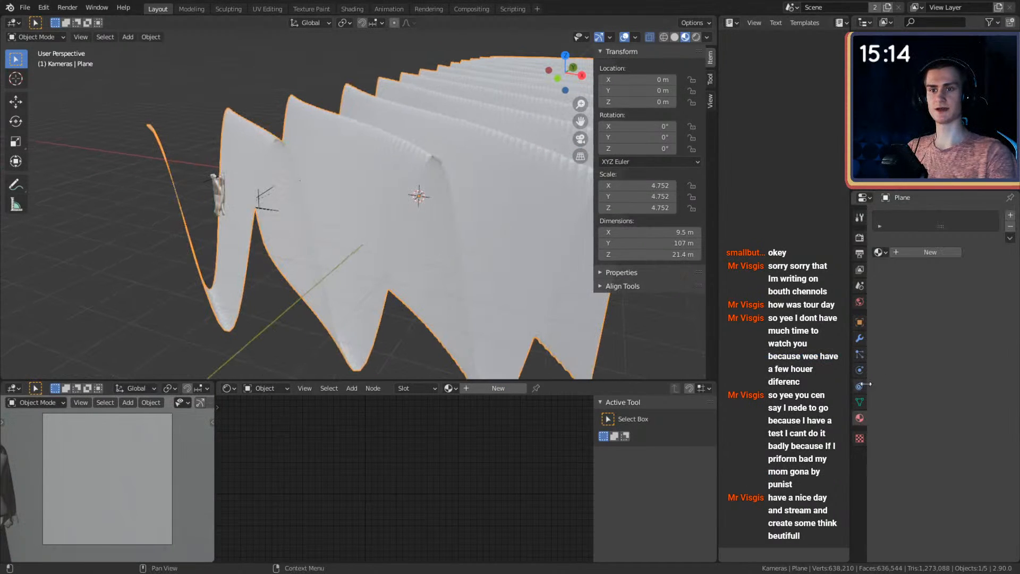
left_click(859, 341)
left_click(964, 396)
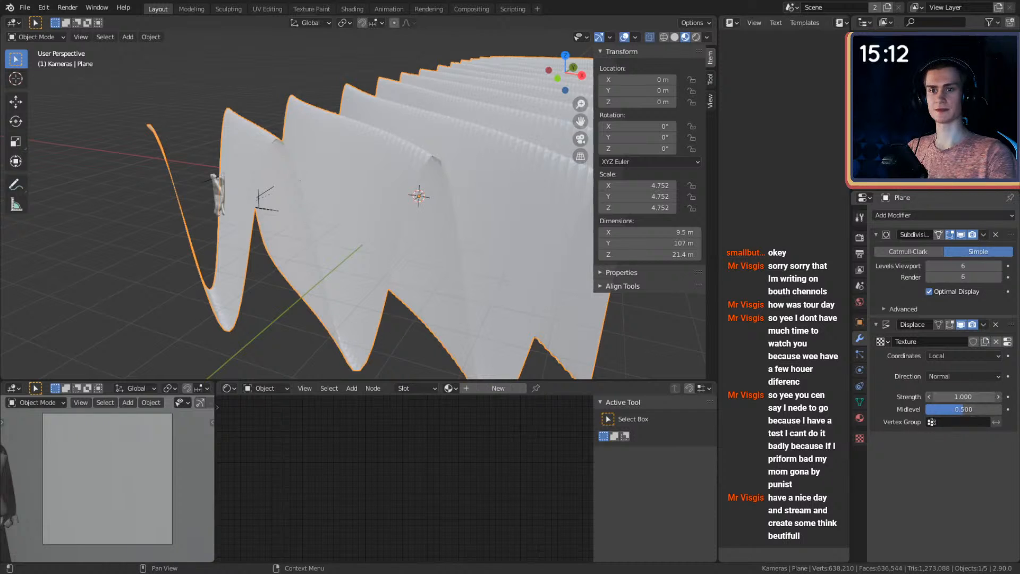
type("2.4")
key("Return")
left_click_drag(964, 396, 920, 397)
Switch the viewport to Solid shading and set the Wood displacement texture's turbulence to 27.80, size to 1.24 and Nabla to 0.00.
left_click(859, 439)
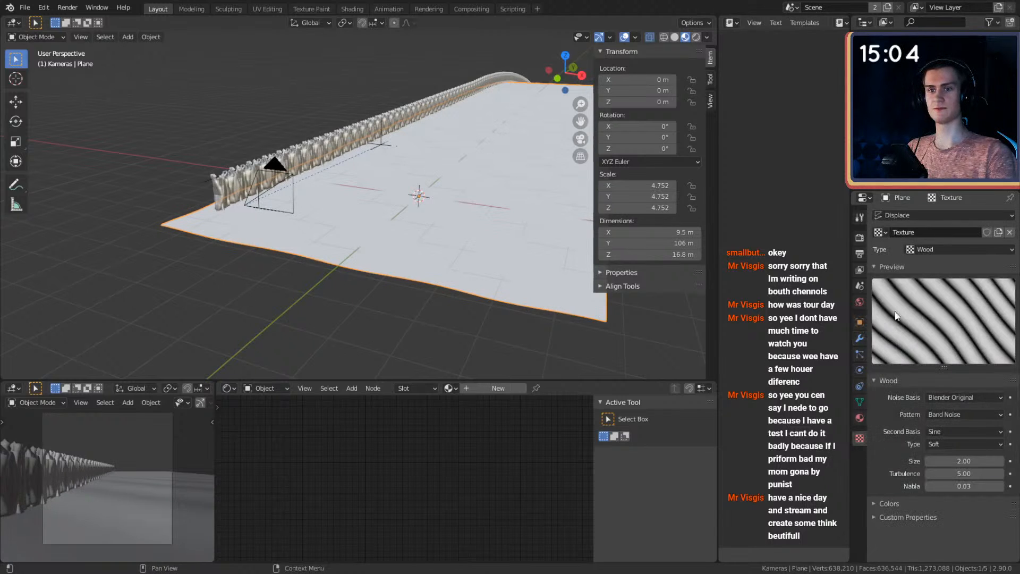
mouse_move(413, 260)
middle_mouse_down()
mouse_move(312, 273)
mouse_move(376, 255)
mouse_move(439, 270)
mouse_move(458, 248)
mouse_move(450, 239)
middle_mouse_up()
key("z")
left_click(460, 247)
scroll(458, 249, "up", 1)
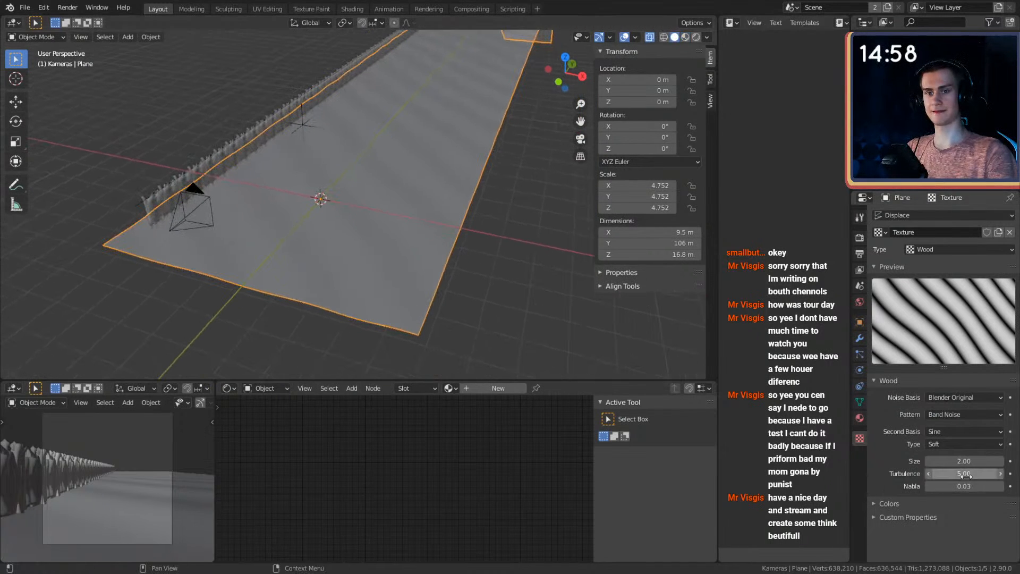
left_click_drag(972, 474, 1019, 474)
left_click_drag(957, 461, 918, 461)
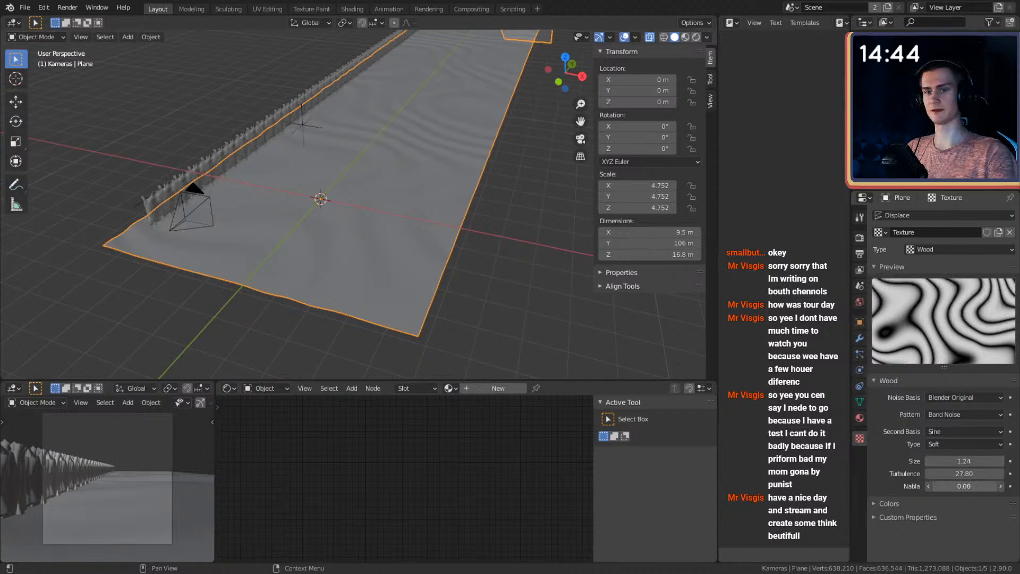
Deselect the ground plane and turn off X-ray display in the main viewport.
middle_click_drag(372, 298, 464, 265)
scroll(463, 264, "up", 2)
left_click(216, 152)
key("alt+z")
scroll(317, 258, "down", 2)
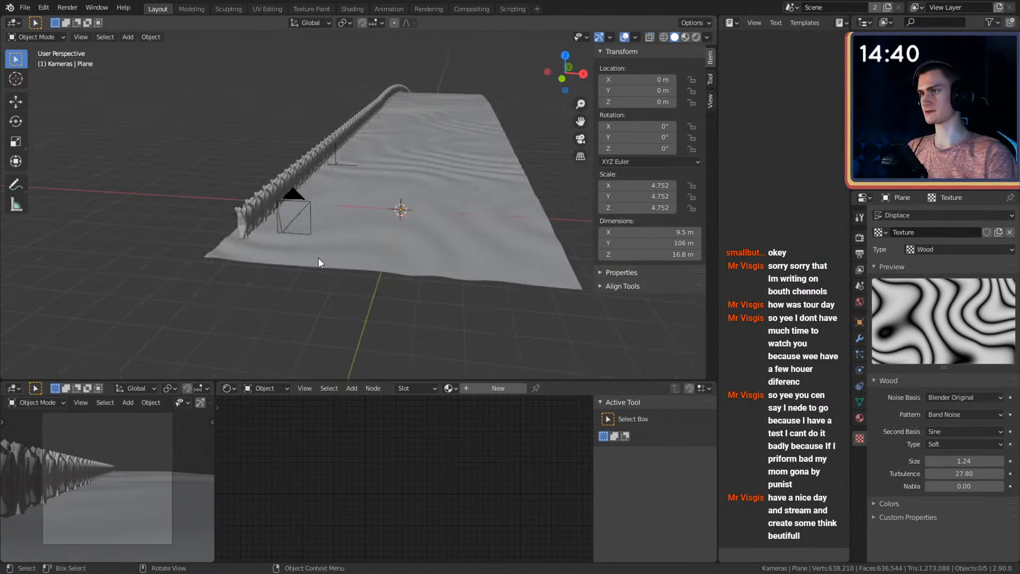
Save the displaced ground in the current project file.
middle_click_drag(318, 259, 319, 191)
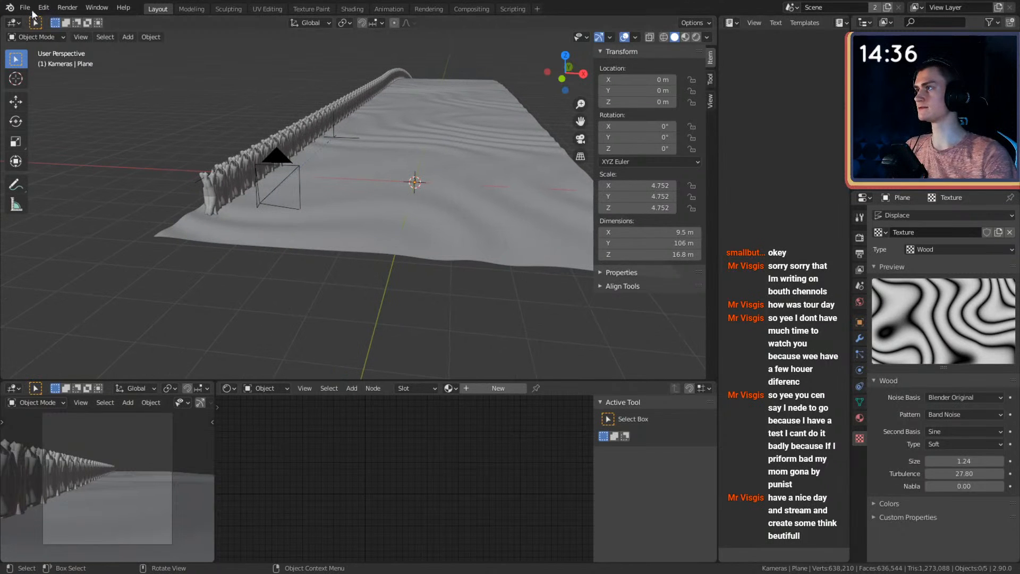
left_click(25, 7)
left_click(53, 83)
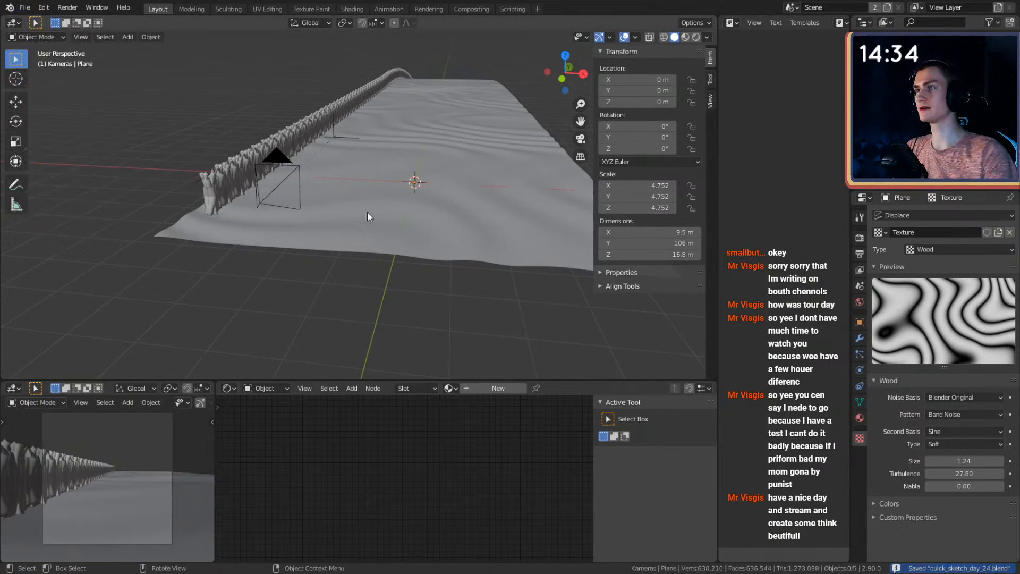
Switch the node editor from the object's material to the World shader nodes.
middle_click_drag(368, 211, 432, 213)
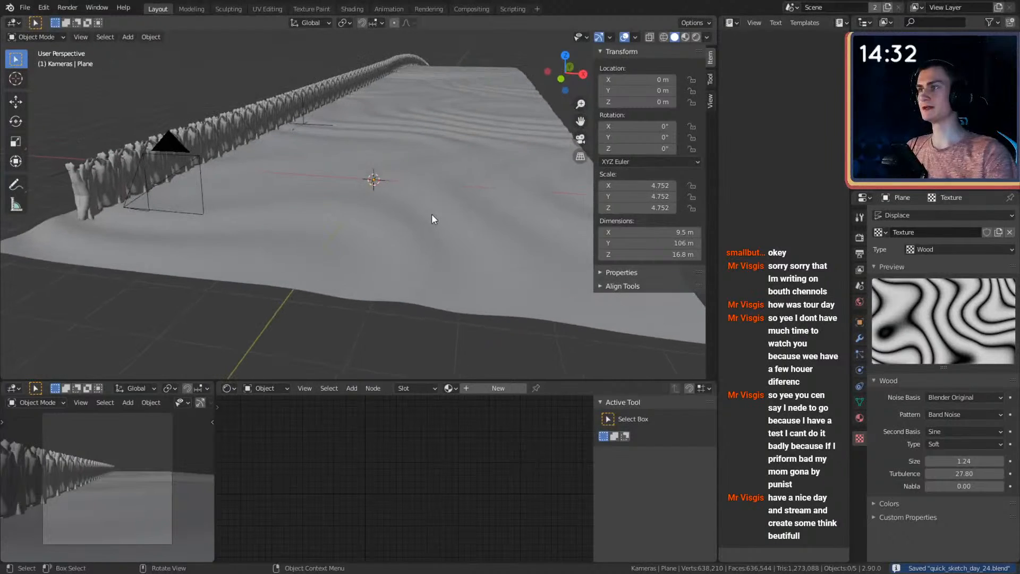
left_click(471, 178)
right_click(432, 179)
left_click(430, 179)
left_click(261, 99)
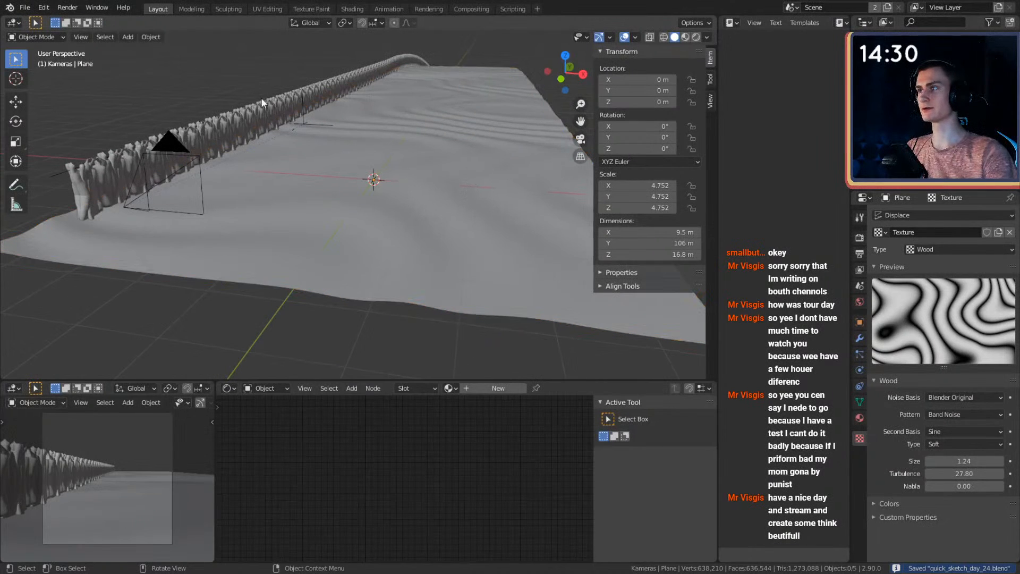
left_click(266, 413)
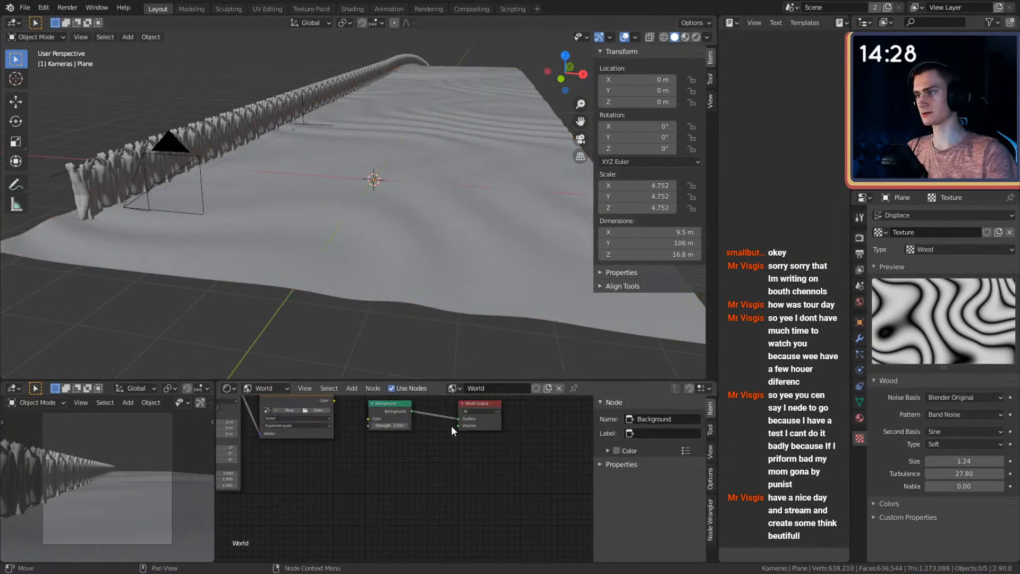
Connect the Environment Texture's color to the Background color and show the camera view in Rendered shading.
scroll(413, 500, "up", 2)
scroll(400, 489, "up", 2)
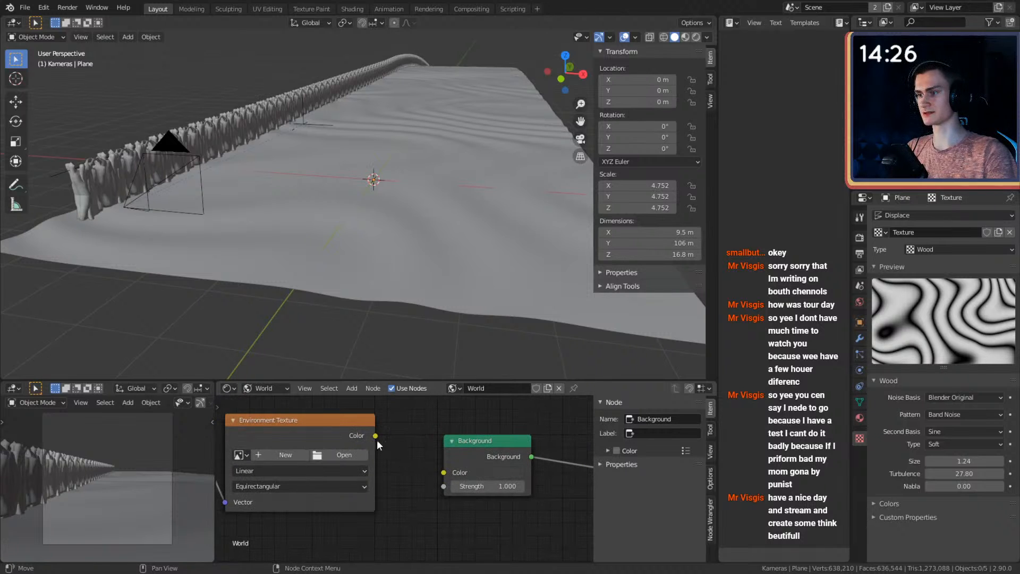
key("z")
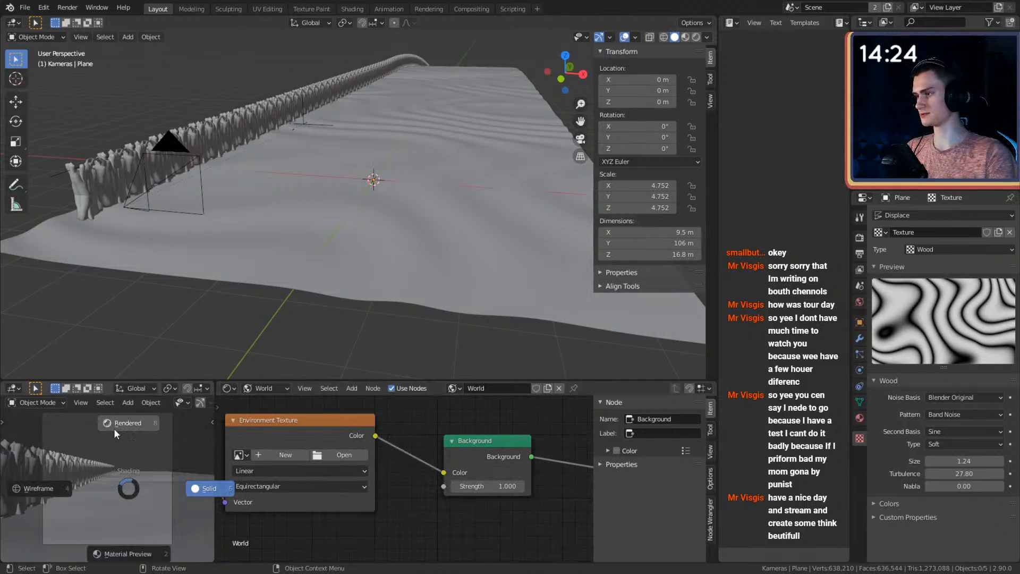
left_click(114, 430)
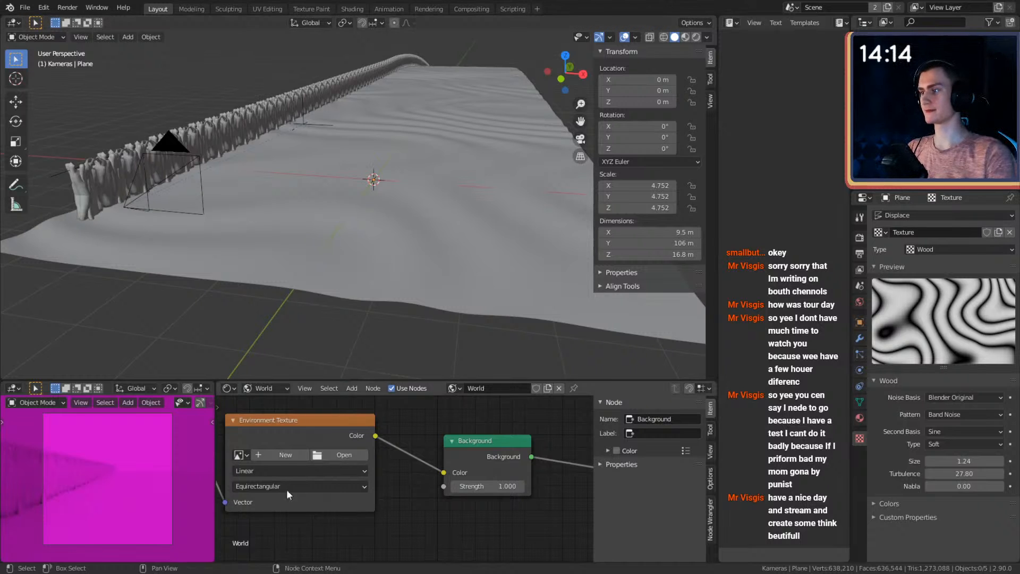
Load quarry_02_2k.hdr into the Environment Texture, look around the lit scene and return to the camera view.
scroll(391, 502, "down", 2)
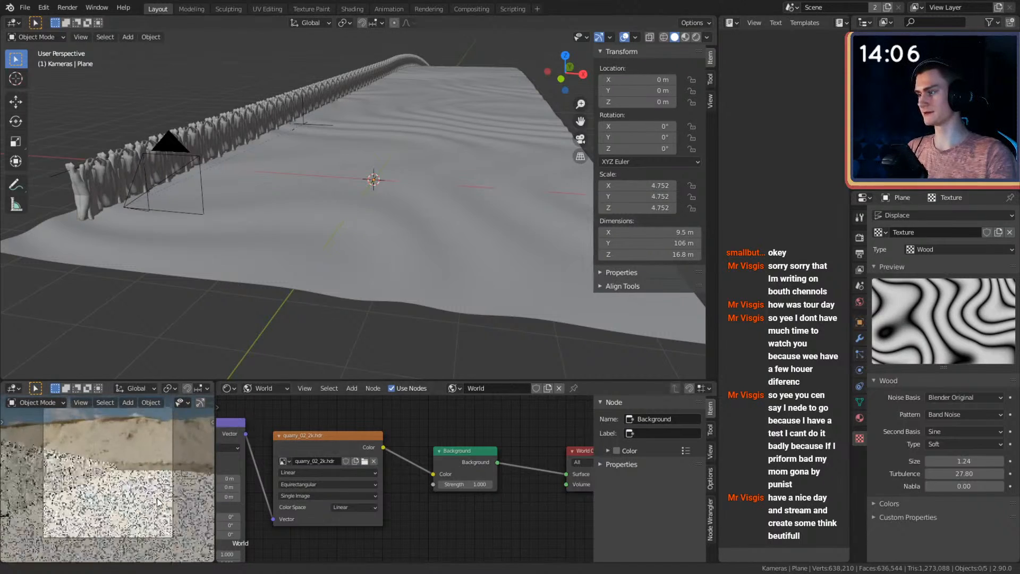
middle_click_drag(157, 503, 106, 505)
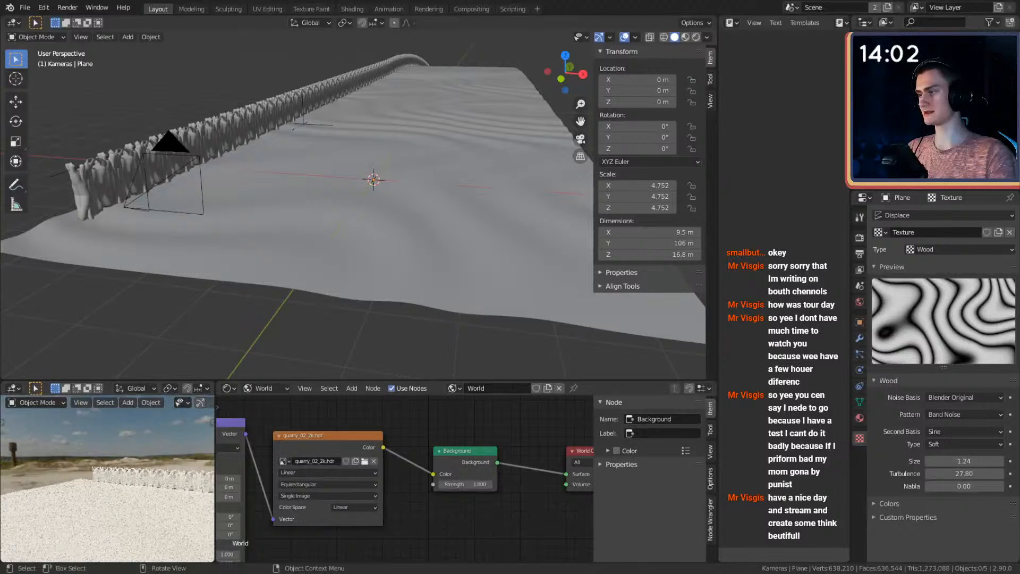
key("KP_0")
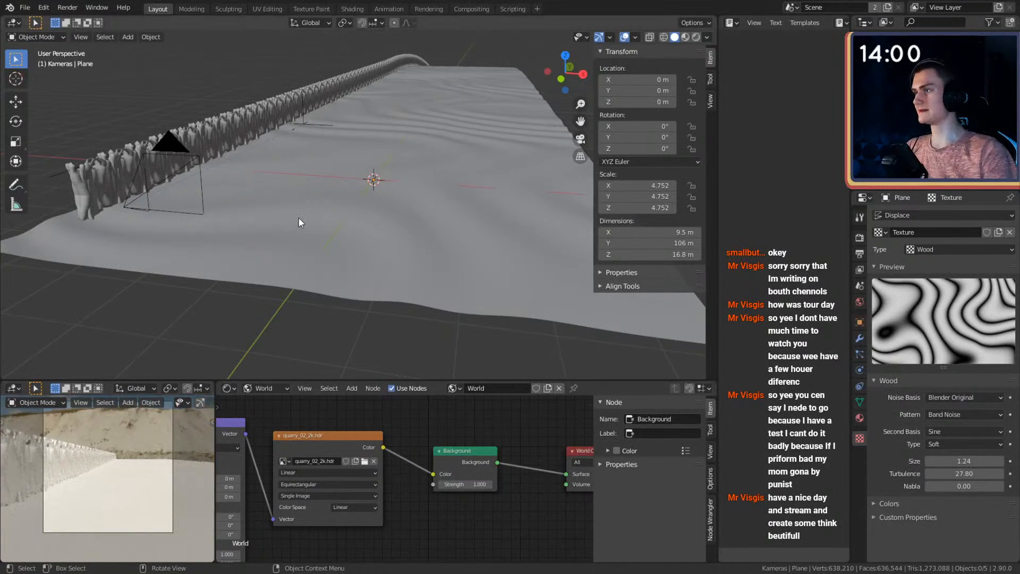
Rotate the environment around Z to about 91.3° in the Mapping node, bringing blue sky behind the jacket row.
middle_click_drag(298, 222, 357, 375)
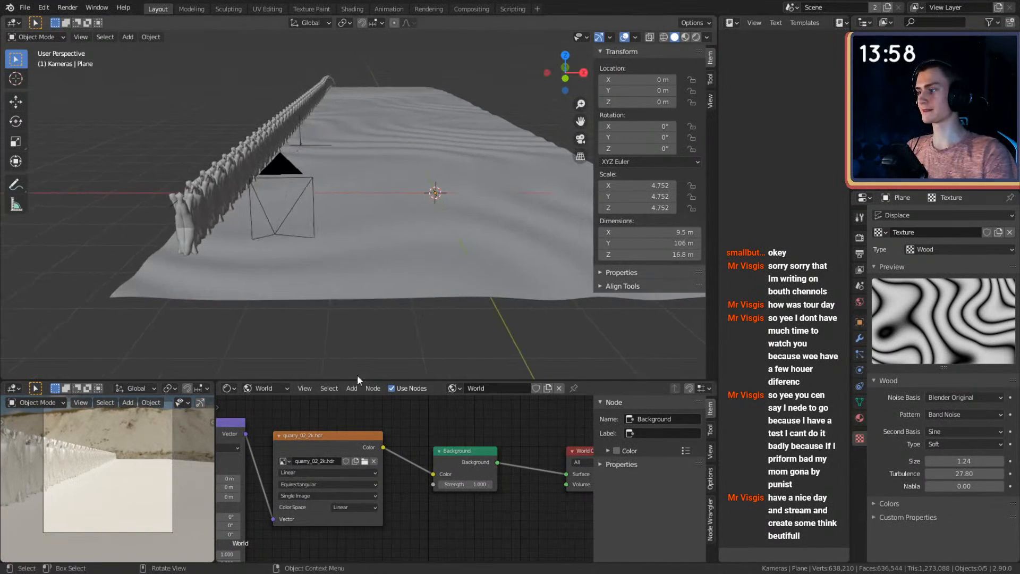
middle_click_drag(384, 307, 368, 304)
scroll(413, 496, "down", 1)
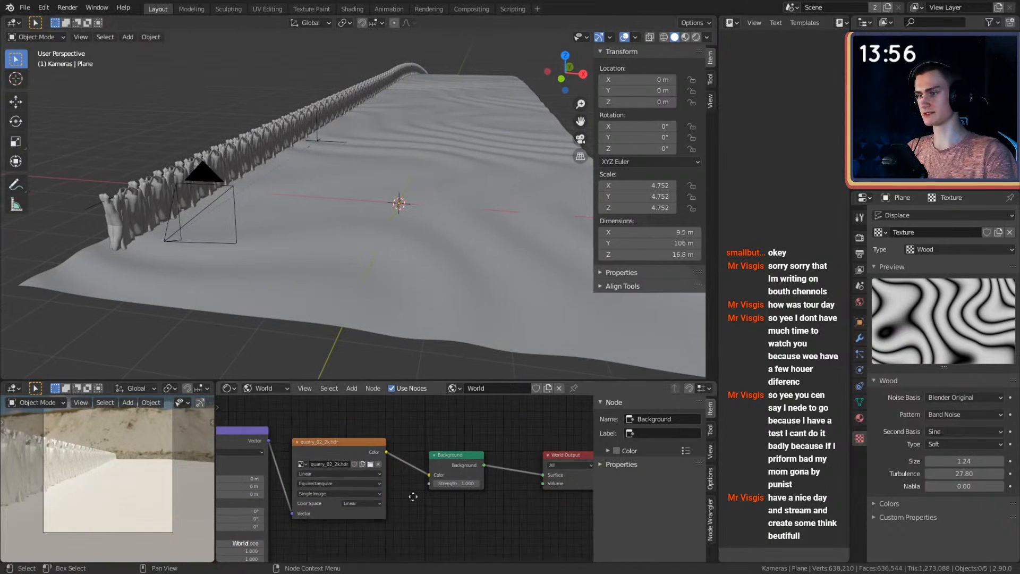
middle_click_drag(413, 497, 555, 455)
scroll(447, 495, "up", 3)
mouse_move(346, 493)
left_mouse_down()
mouse_move(375, 493)
mouse_move(342, 492)
left_mouse_up()
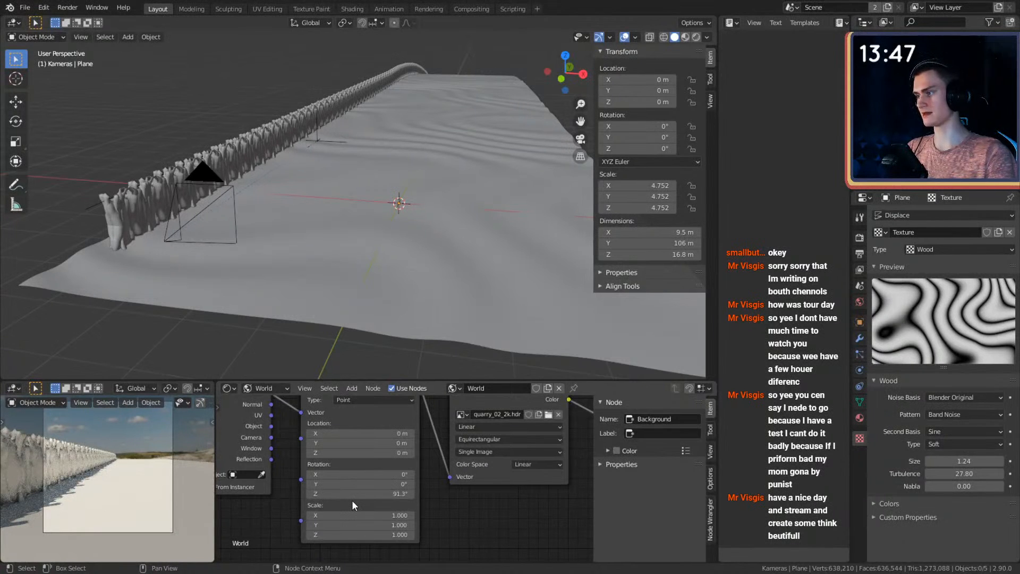
scroll(446, 500, "down", 5)
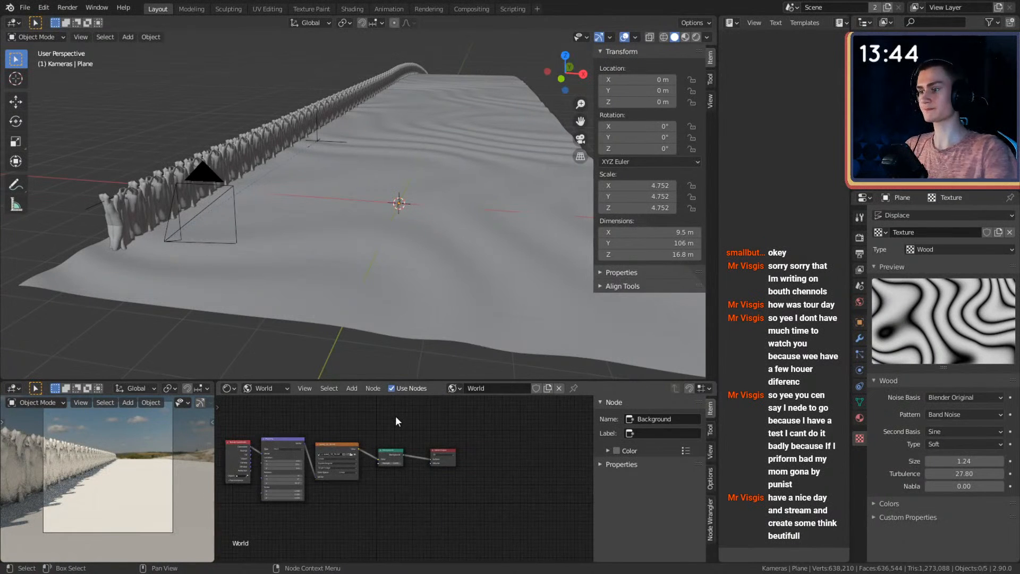
Move the World Output node farther away from the Background node in the World shader.
scroll(404, 457, "up", 5)
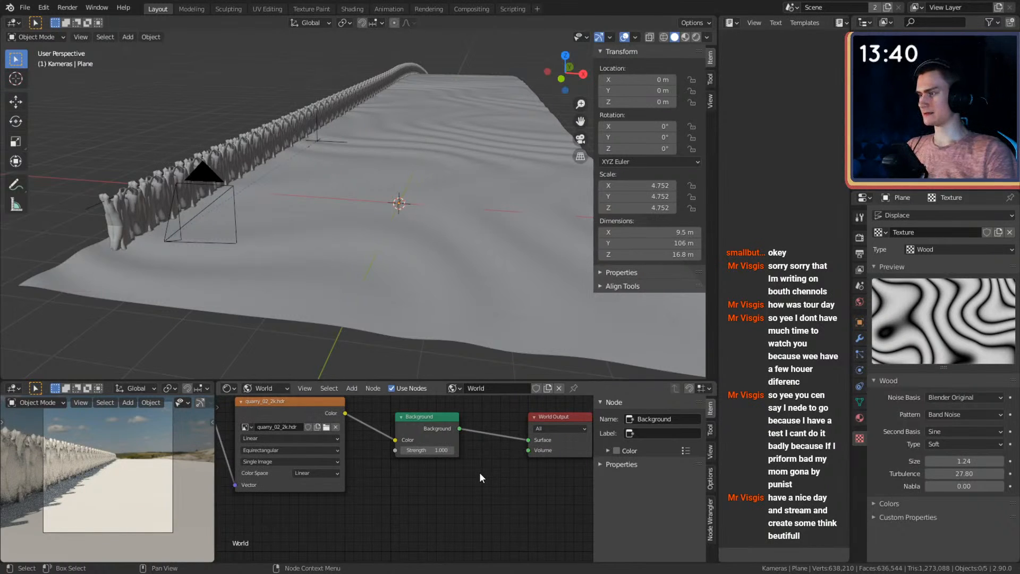
scroll(334, 470, "down", 3)
left_click_drag(384, 454, 501, 443)
middle_click_drag(232, 509, 406, 474)
scroll(406, 475, "up", 1)
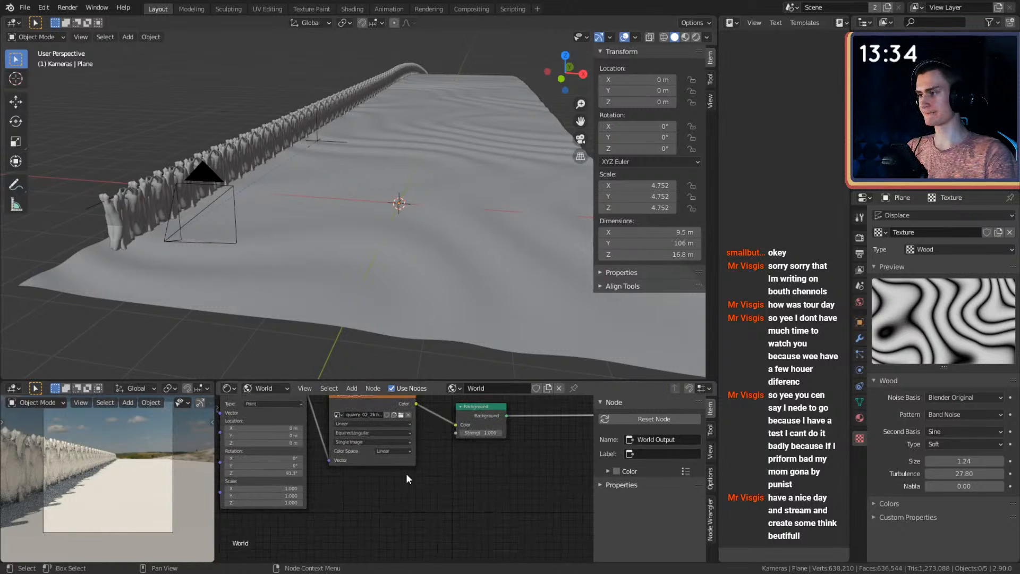
Try a Y rotation in the Mapping node, reset it to 0°, and tilt the environment 3° around X.
middle_click_drag(406, 474, 433, 492)
scroll(413, 489, "up", 2)
left_click_drag(325, 472, 353, 472)
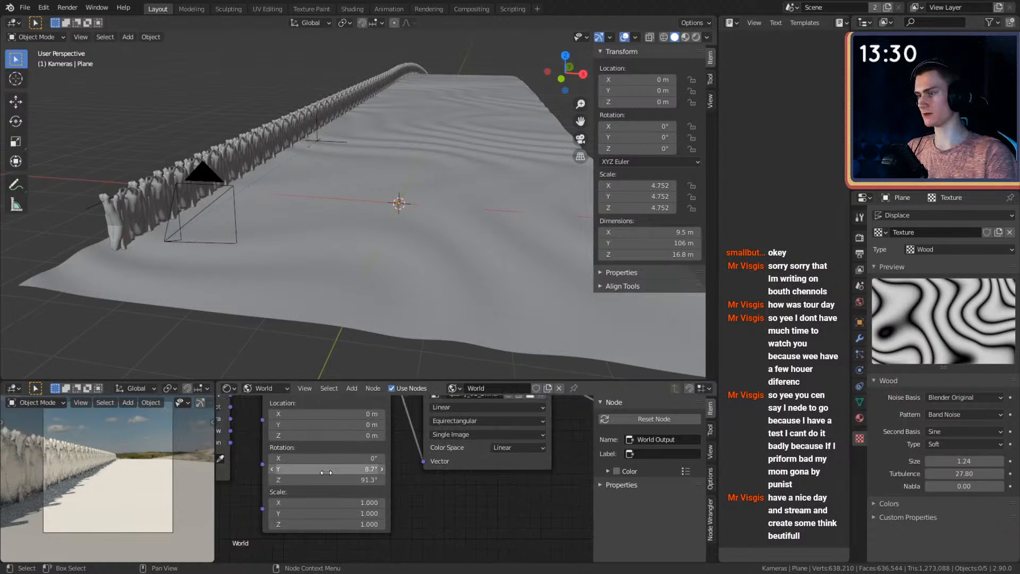
left_click(328, 469)
type("0")
key("Return")
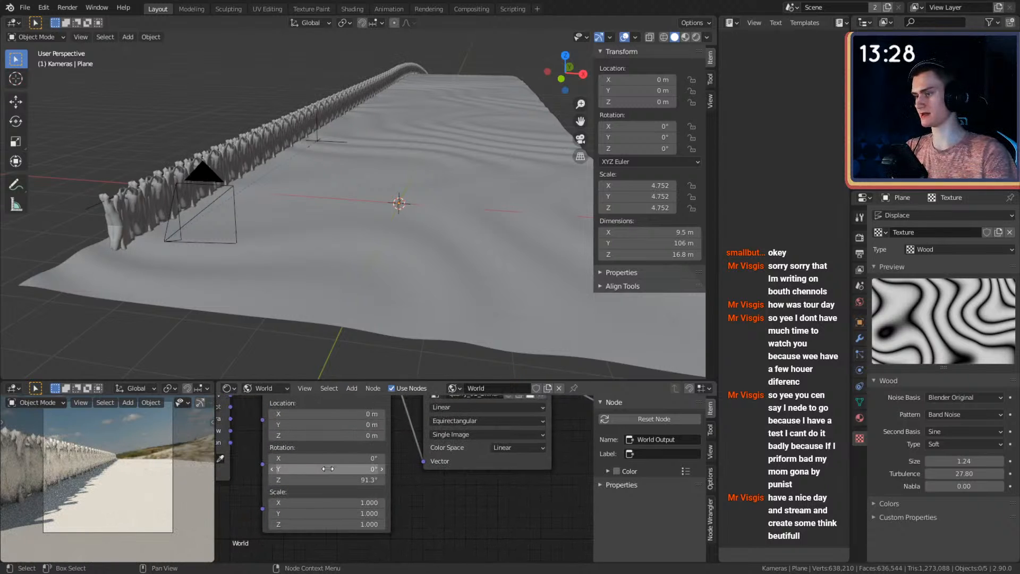
left_click_drag(324, 458, 321, 458)
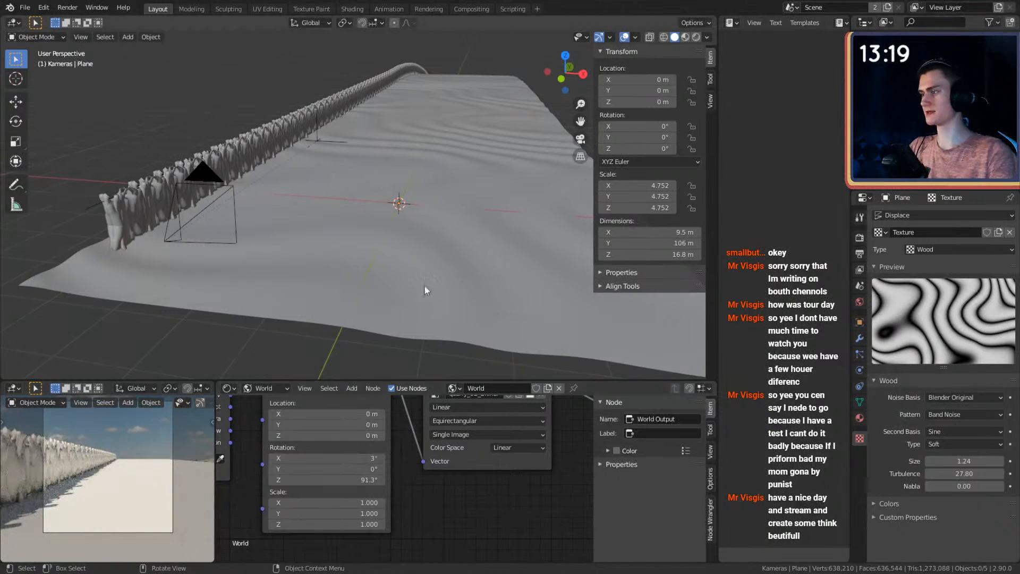
Save the scene to the existing file quick_sketch_day_24.blend.
scroll(369, 239, "down", 4)
scroll(370, 239, "up", 4)
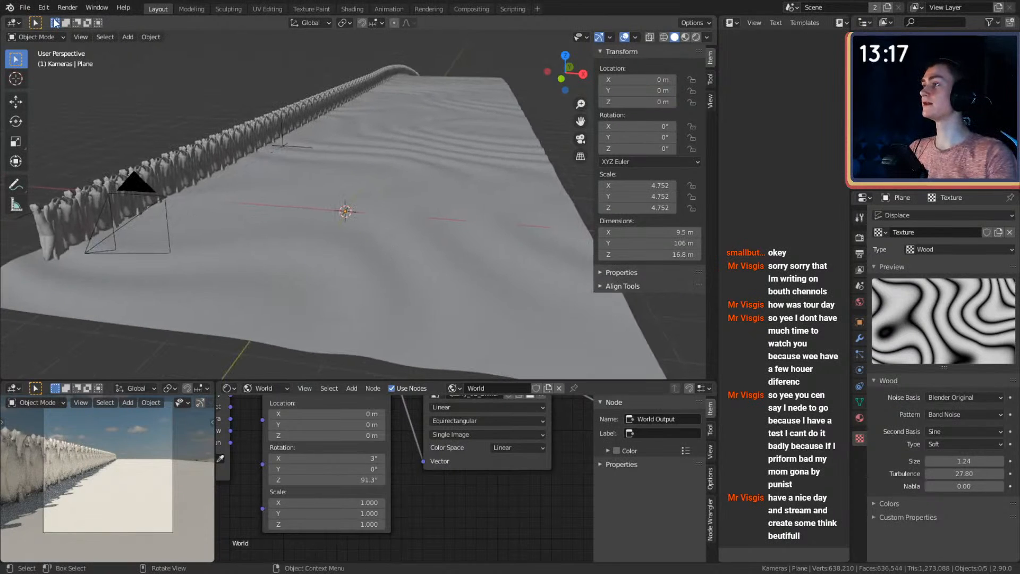
left_click(25, 8)
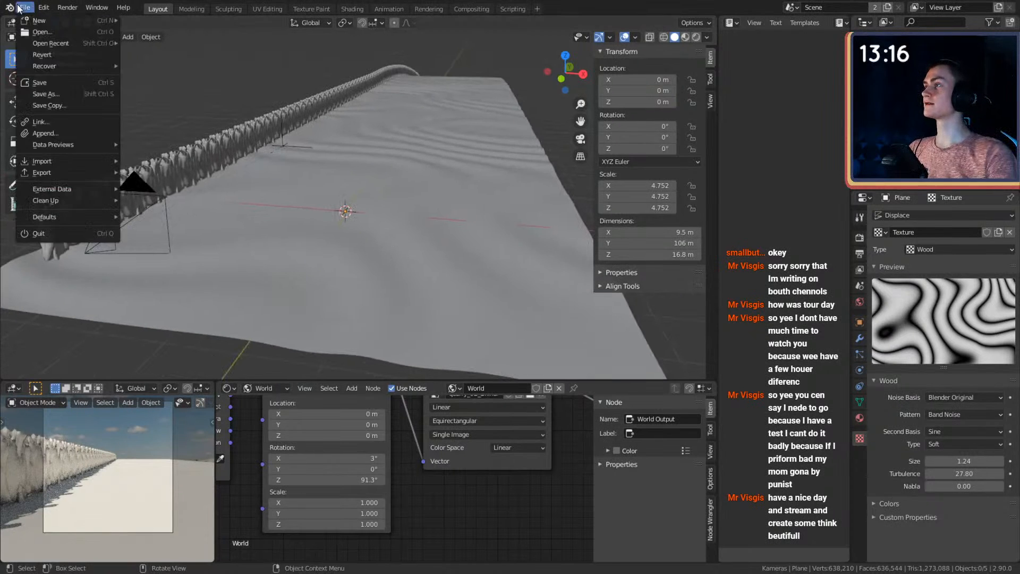
left_click(48, 83)
Select the wavy ground plane beside the jacket row.
mouse_move(301, 250)
middle_mouse_down()
mouse_move(315, 273)
mouse_move(341, 261)
mouse_move(315, 257)
mouse_move(310, 244)
middle_mouse_up()
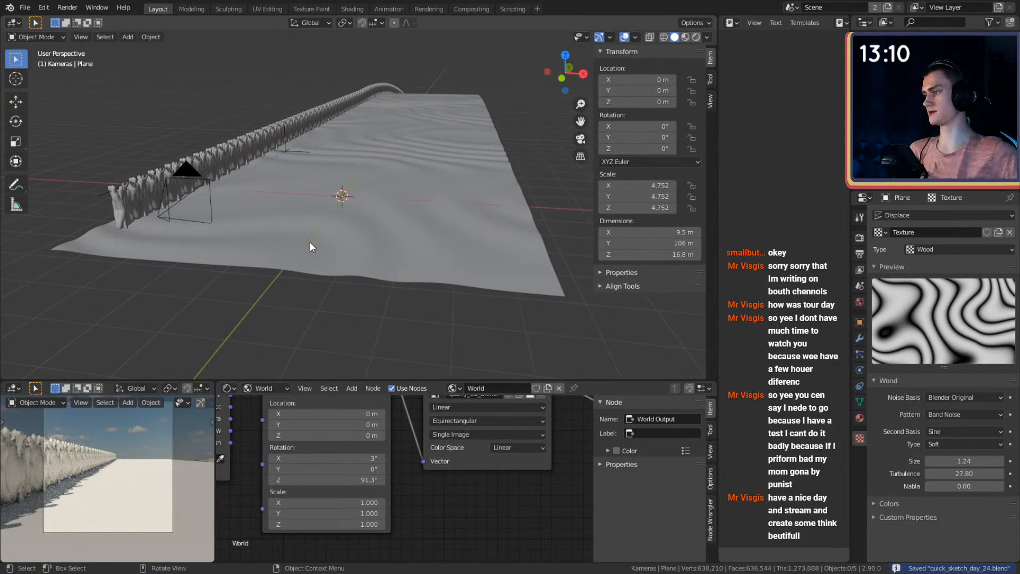
left_click(522, 186)
left_click(402, 289)
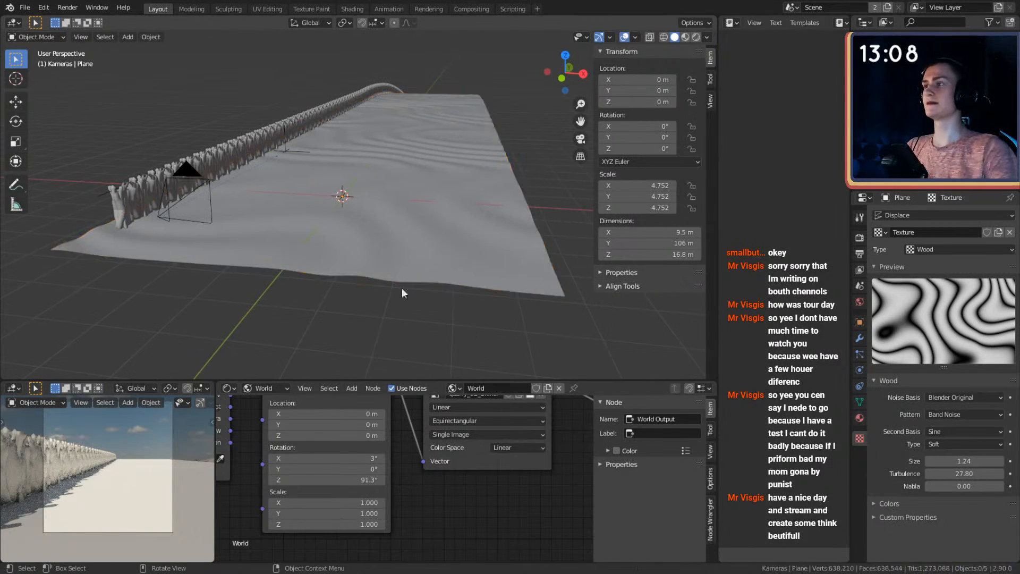
Select the ground plane and display its modifier settings.
middle_click_drag(367, 231, 375, 203)
left_click(358, 165)
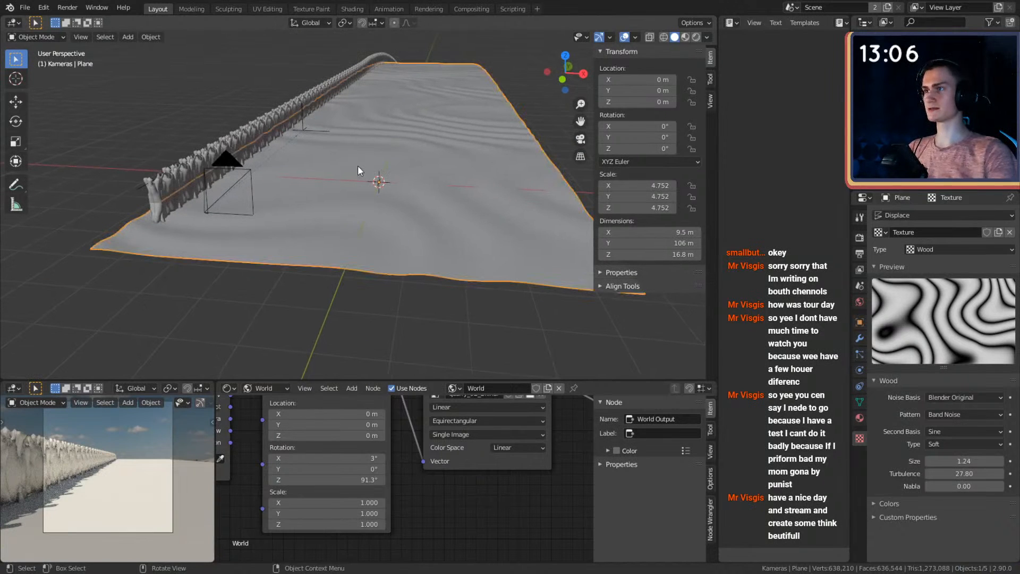
left_click(860, 337)
left_click(361, 342)
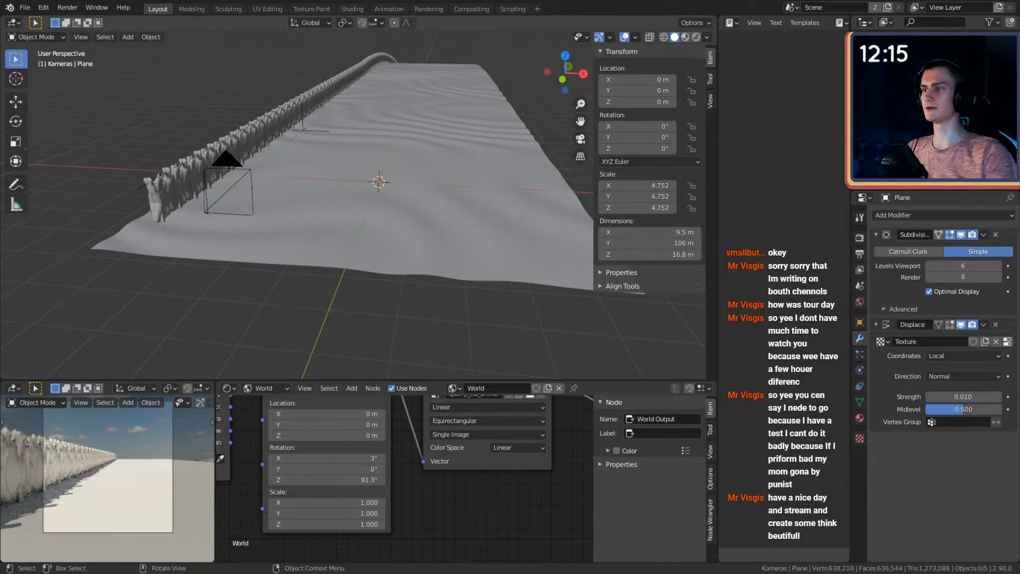
Reselect the ground plane and switch the node editor from World to Object shading to show its material nodes.
left_click(391, 228)
scroll(413, 408, "down", 8)
left_click(268, 388)
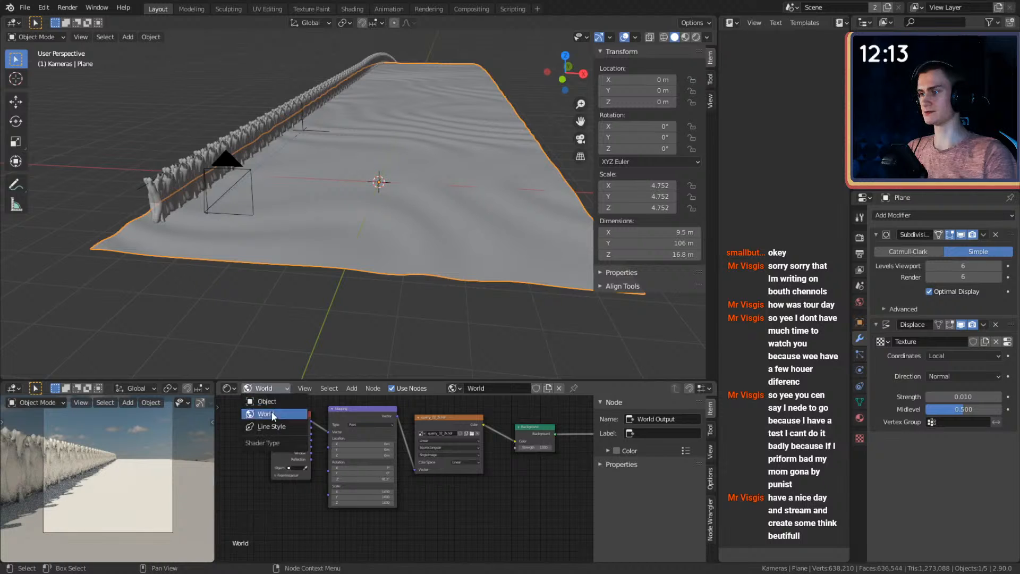
left_click(271, 401)
left_click(473, 393)
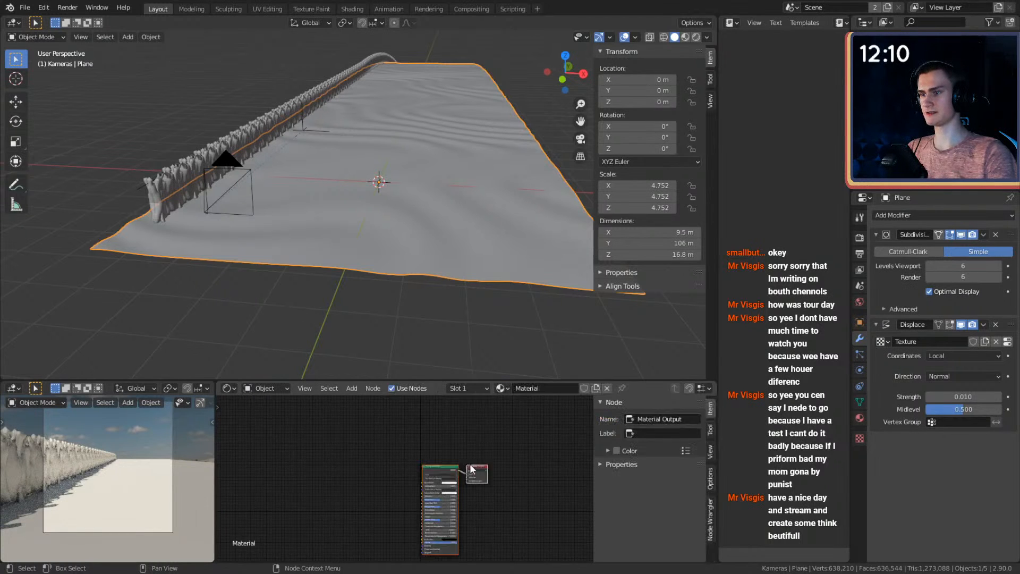
scroll(376, 480, "up", 4)
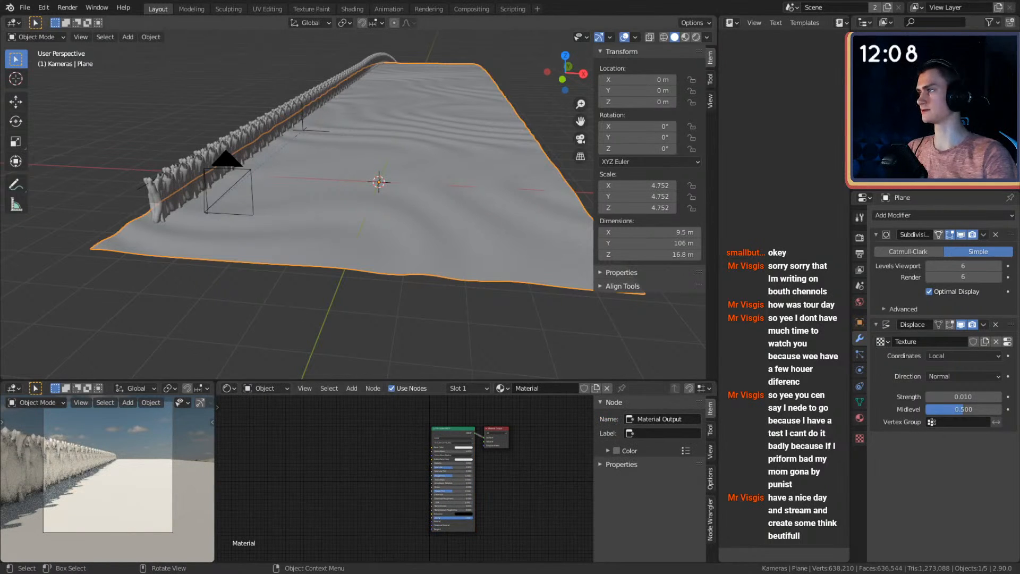
Import sandstone_cracks_diff_2k.png as an image texture and connect its Color to the Principled BSDF's Base Color.
left_click_drag(0, 425, 348, 424)
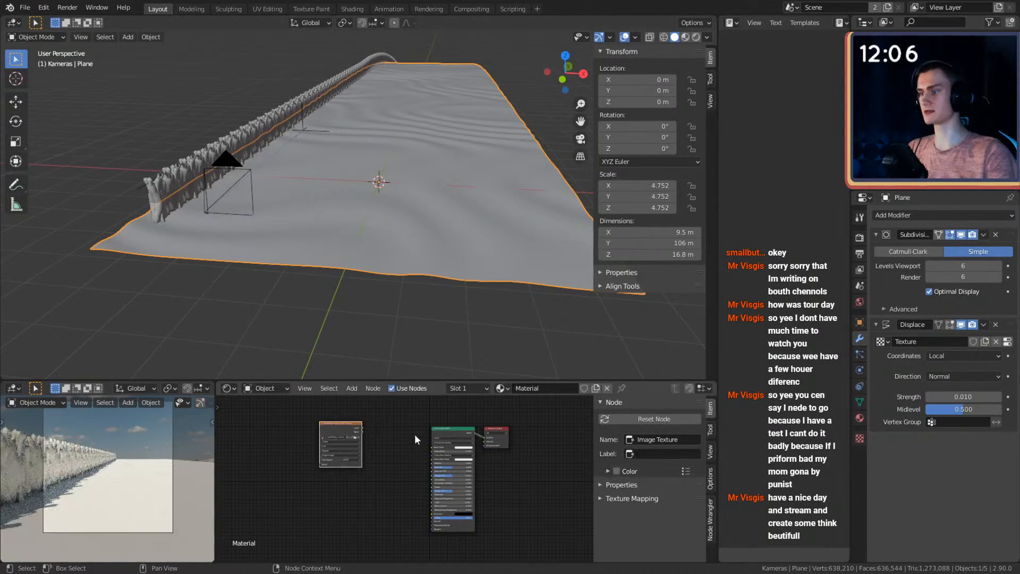
scroll(416, 449, "up", 6)
middle_click_drag(319, 401, 330, 422)
left_click_drag(318, 421, 455, 464)
left_click_drag(318, 420, 457, 460)
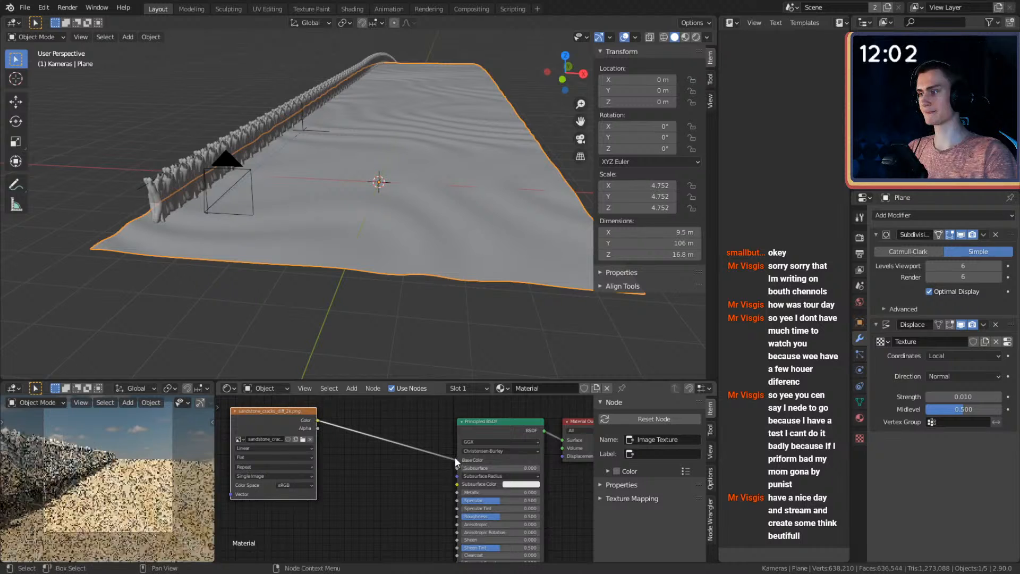
Switch the main viewport to material preview shading to inspect the textured ground.
mouse_move(382, 250)
middle_mouse_down()
mouse_move(353, 256)
mouse_move(342, 247)
middle_mouse_up()
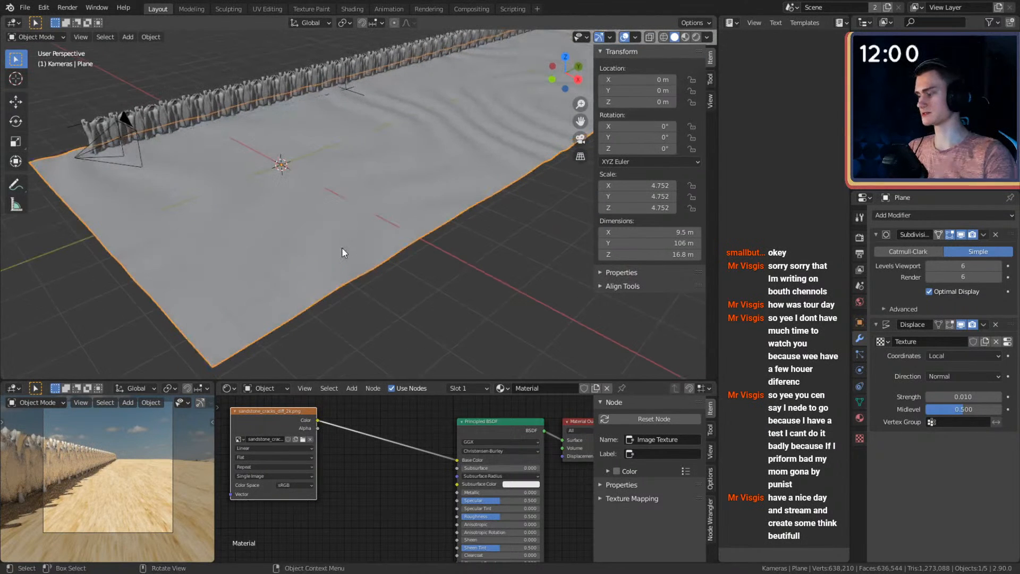
key("z")
left_click(336, 321)
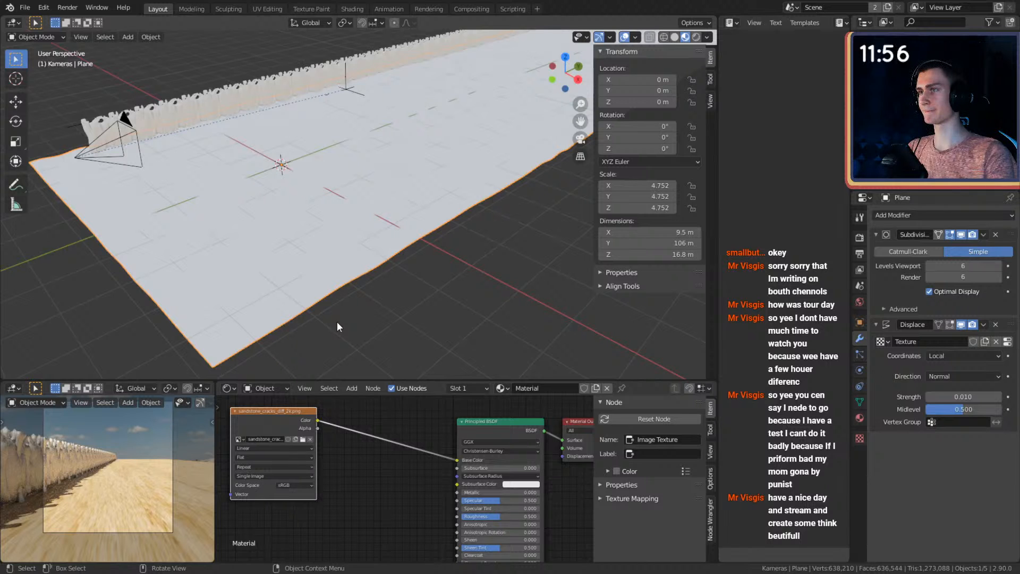
scroll(337, 321, "down", 5)
scroll(368, 282, "up", 3)
middle_click_drag(382, 258, 381, 283, "shift")
Add Texture Coordinate and Mapping nodes to the diffuse texture and feed Object coordinates into the Mapping vector.
scroll(354, 432, "down", 4)
middle_click_drag(378, 447, 518, 458)
left_click_drag(447, 442, 438, 448)
scroll(437, 447, "up", 3)
key("ctrl+t")
scroll(342, 446, "up", 1)
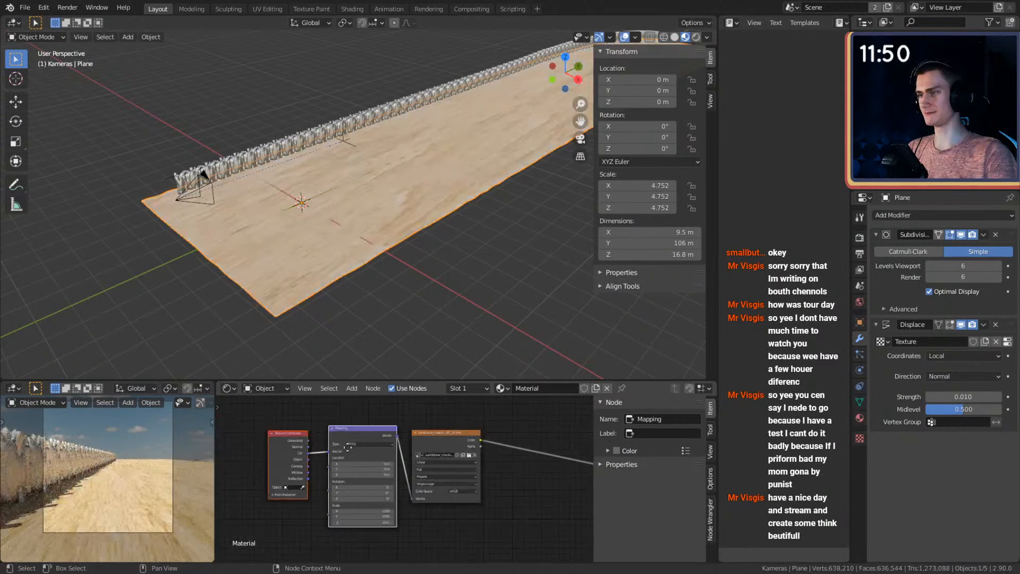
left_click_drag(321, 453, 348, 441)
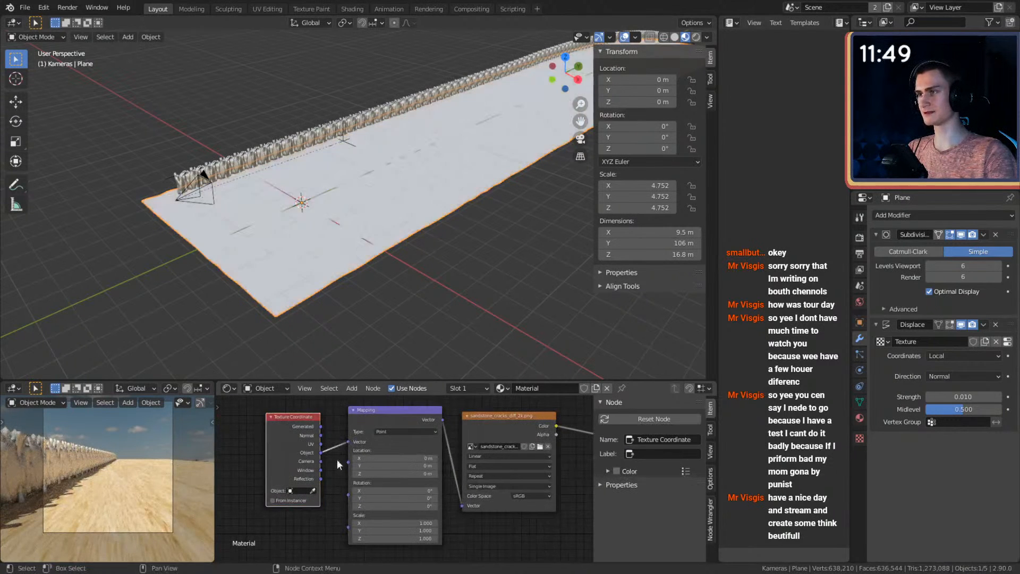
Set the Mapping node's scale to 2.370 on all three axes.
scroll(413, 241, "down", 2)
middle_click_drag(413, 242, 438, 247)
scroll(438, 247, "up", 5)
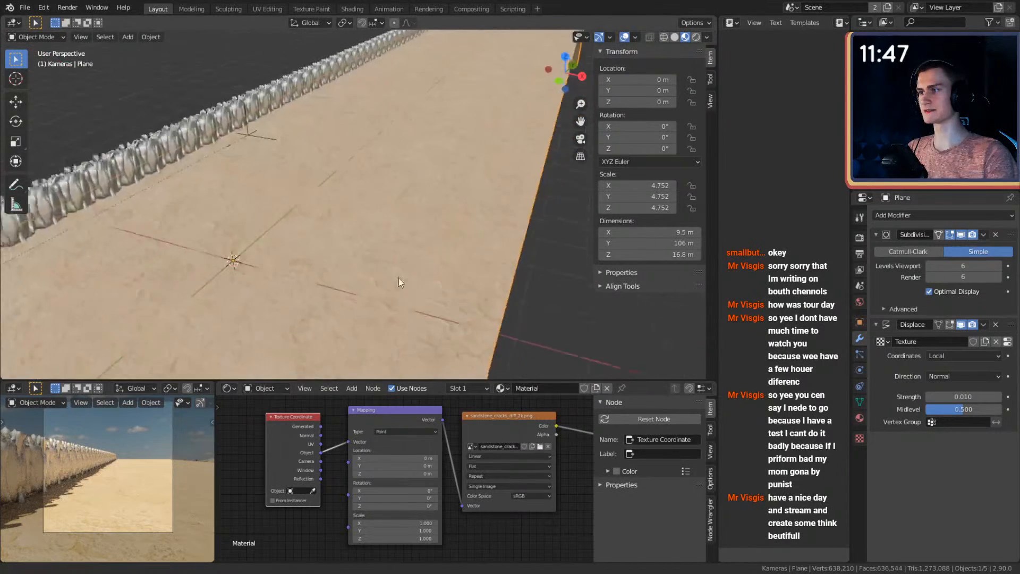
middle_click_drag(399, 279, 432, 265)
scroll(446, 234, "down", 2)
scroll(526, 489, "down", 3)
middle_click_drag(526, 495, 447, 500)
scroll(446, 500, "up", 6)
middle_click_drag(341, 521, 467, 505)
scroll(468, 505, "up", 2)
left_click_drag(376, 520, 457, 518)
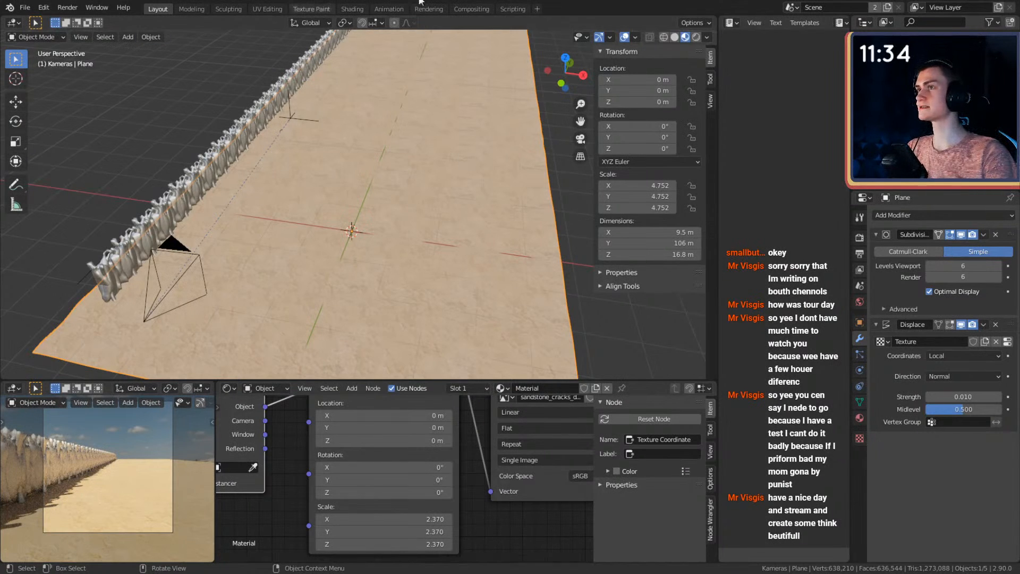
mouse_move(357, 193)
middle_mouse_down()
mouse_move(375, 235)
mouse_move(368, 209)
mouse_move(377, 230)
mouse_move(383, 210)
mouse_move(347, 189)
middle_mouse_up()
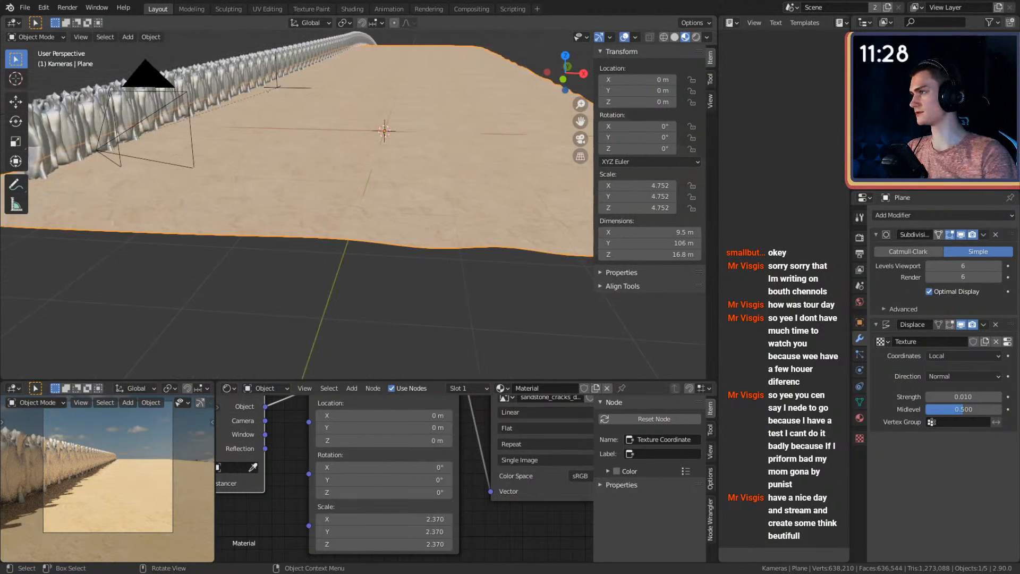
Move the Texture Coordinate and Mapping nodes down and away from the diffuse texture to make room.
scroll(366, 472, "down", 5)
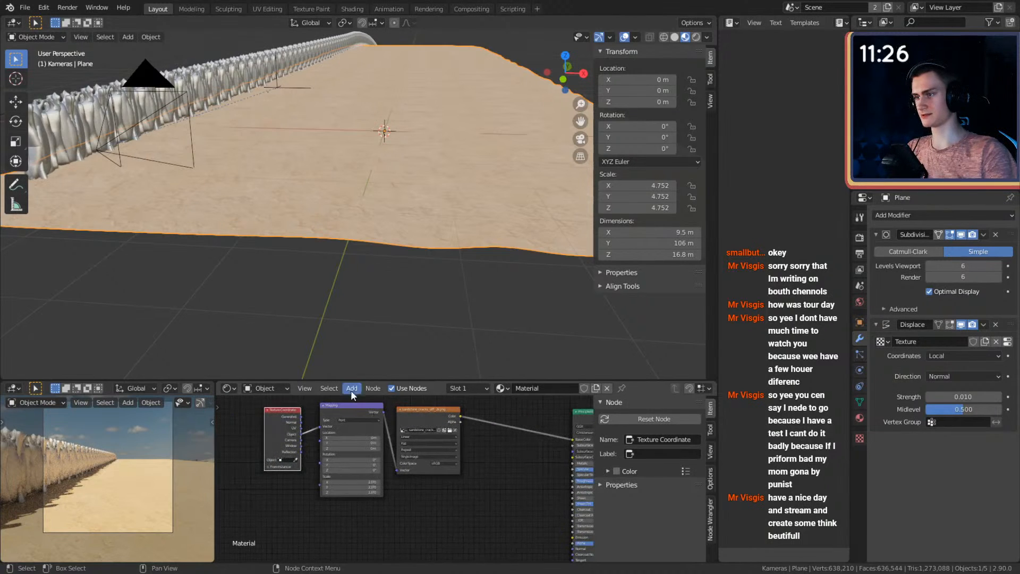
left_click_drag(342, 398, 307, 480)
left_click(366, 478)
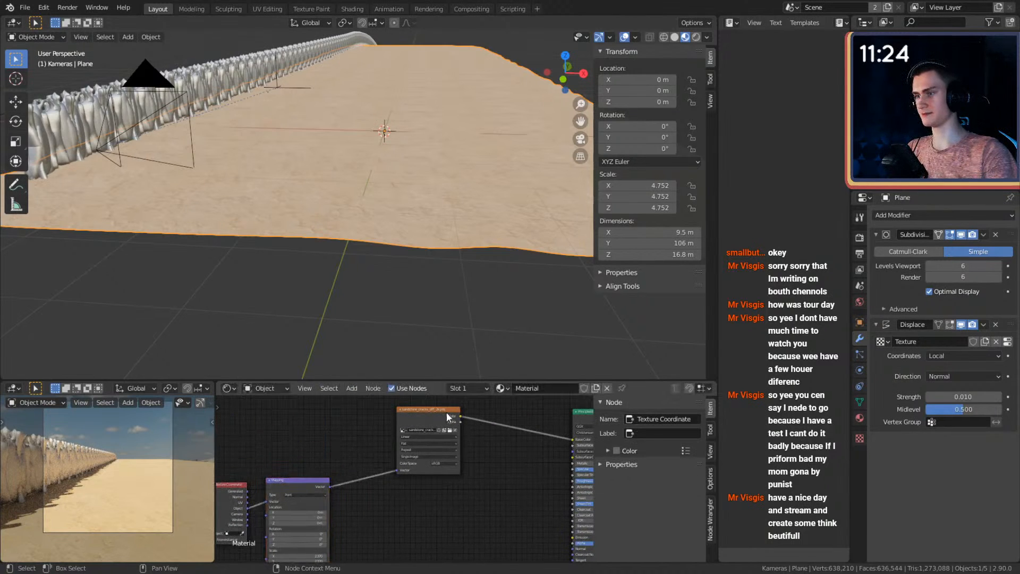
left_click_drag(446, 412, 466, 406)
middle_click_drag(431, 493, 407, 461)
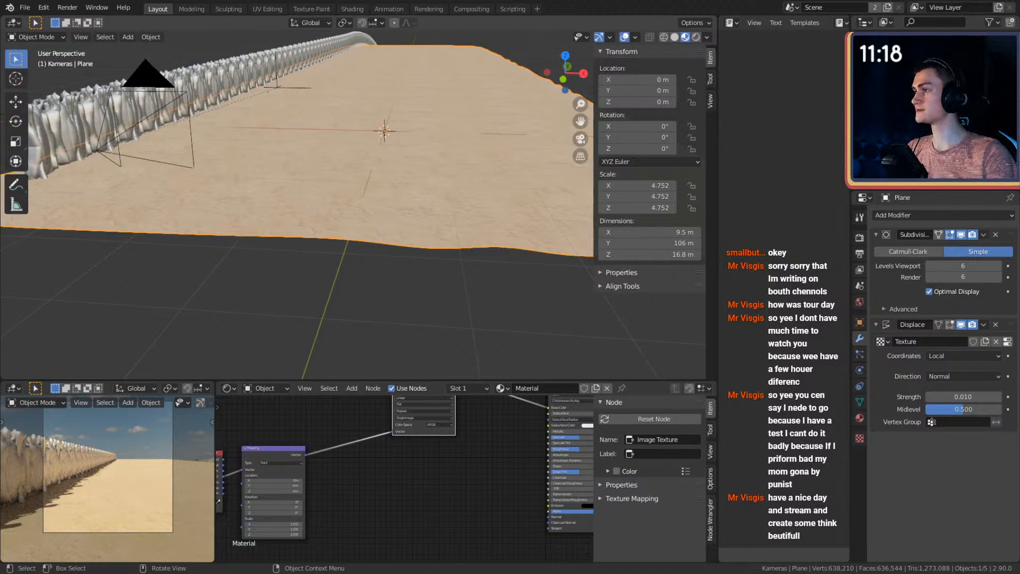
Import sandstone_cracks_spec_2k.png, collapse the diffuse texture node and place the specular texture directly beneath it.
left_click_drag(1, 494, 421, 451)
middle_click_drag(487, 445, 471, 472)
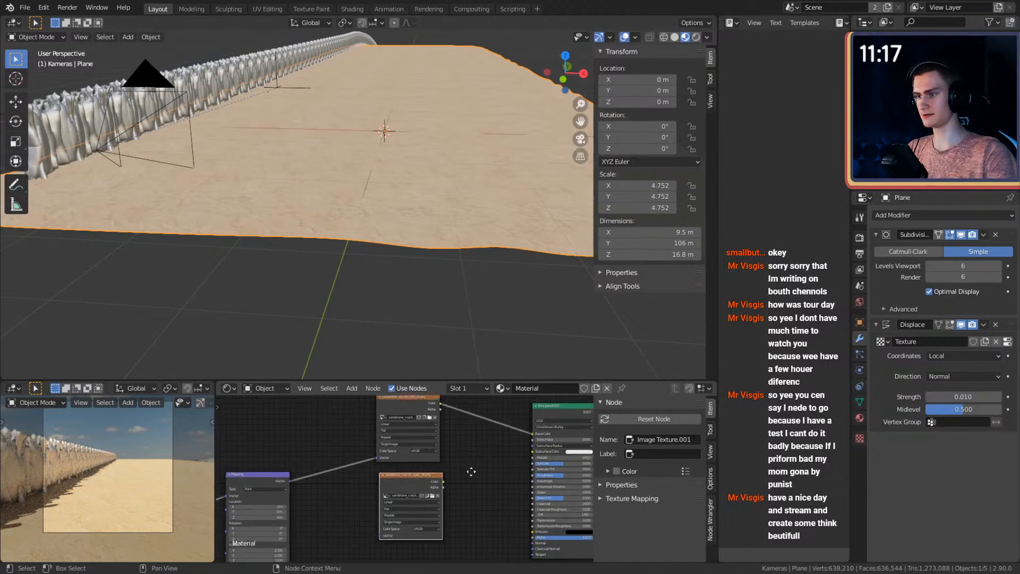
left_click(379, 397)
left_click_drag(413, 477, 405, 414)
middle_click_drag(454, 429, 397, 451)
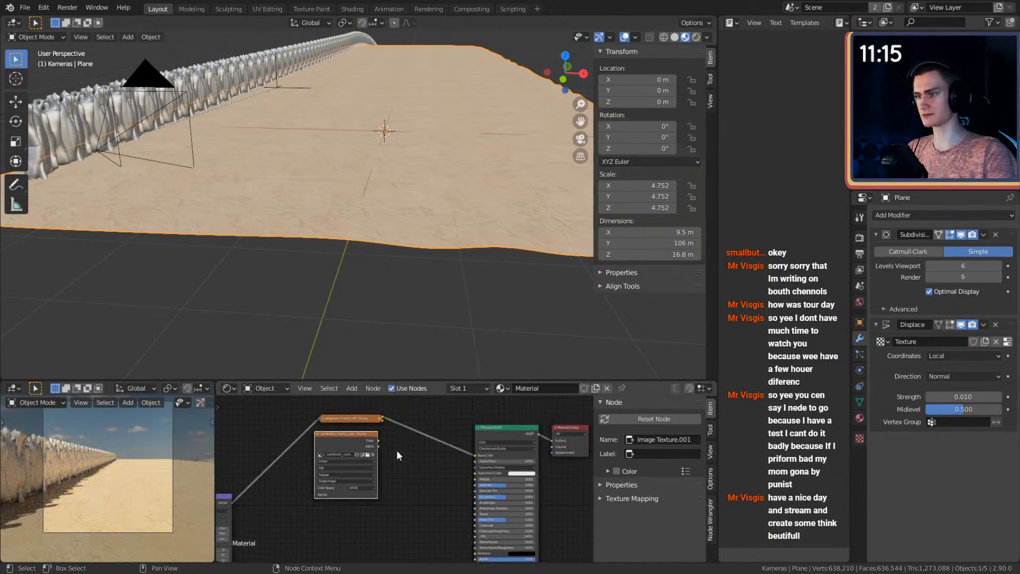
Connect the spec texture's Color to Specular and the Mapping vector to its input, and collapse the node.
left_click_drag(377, 439, 473, 485)
middle_click_drag(297, 495, 353, 485)
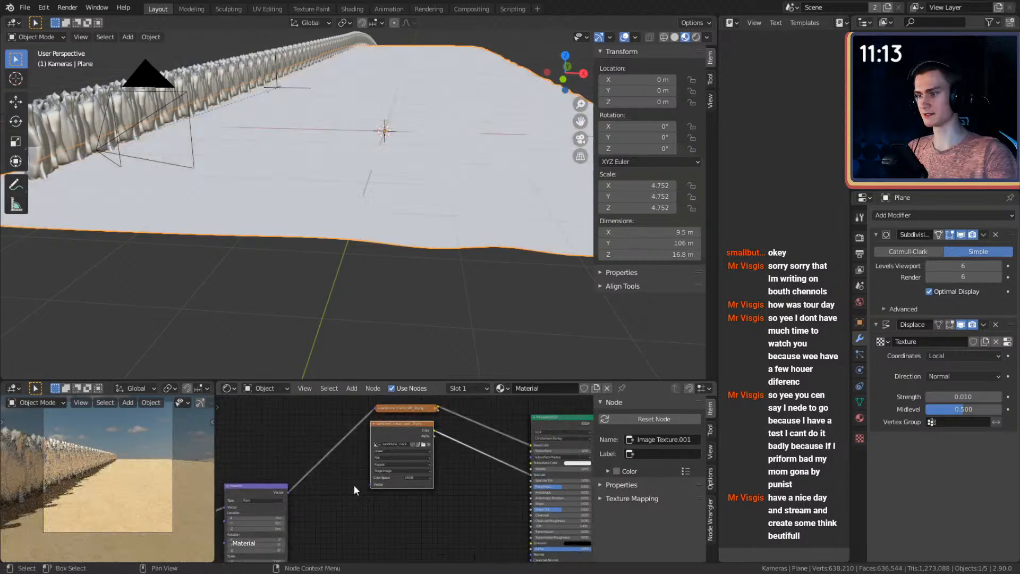
left_click_drag(287, 491, 372, 483)
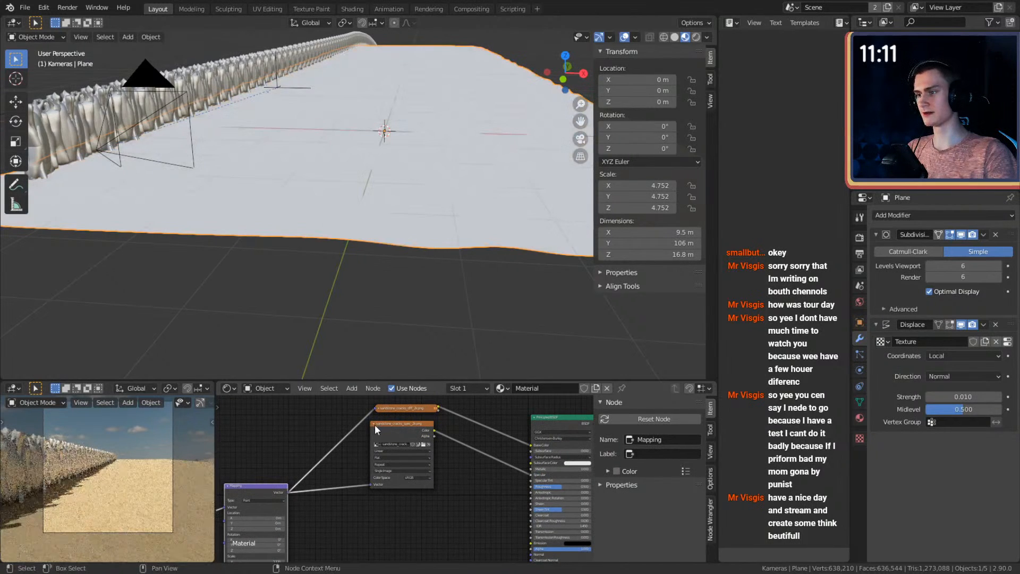
left_click(374, 424)
left_click_drag(403, 422, 411, 421)
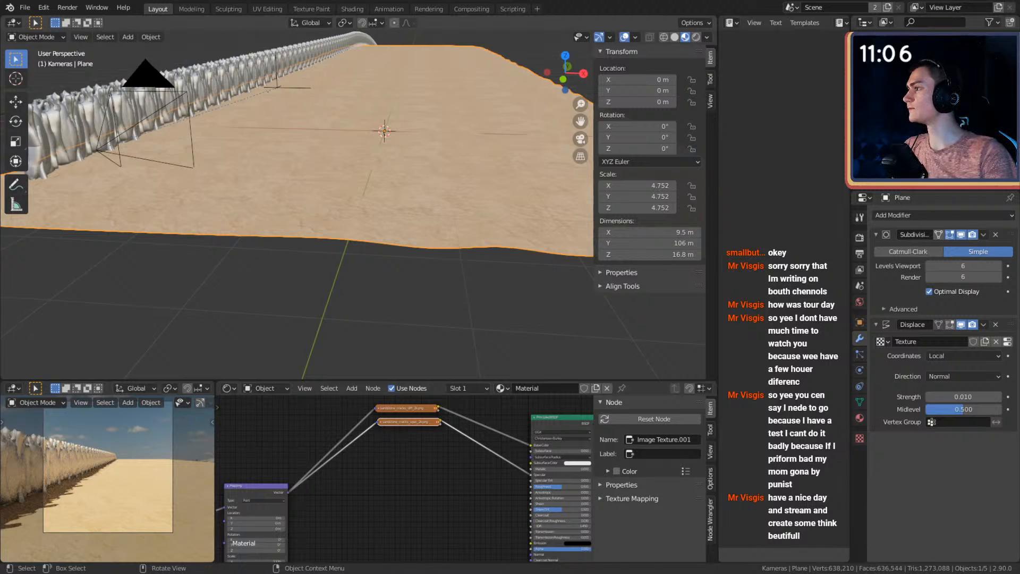
Import sandstone_cracks_AO_2k.png, detach it from the diffuse link and stack the collapsed texture nodes below it.
left_click_drag(415, 571, 335, 397)
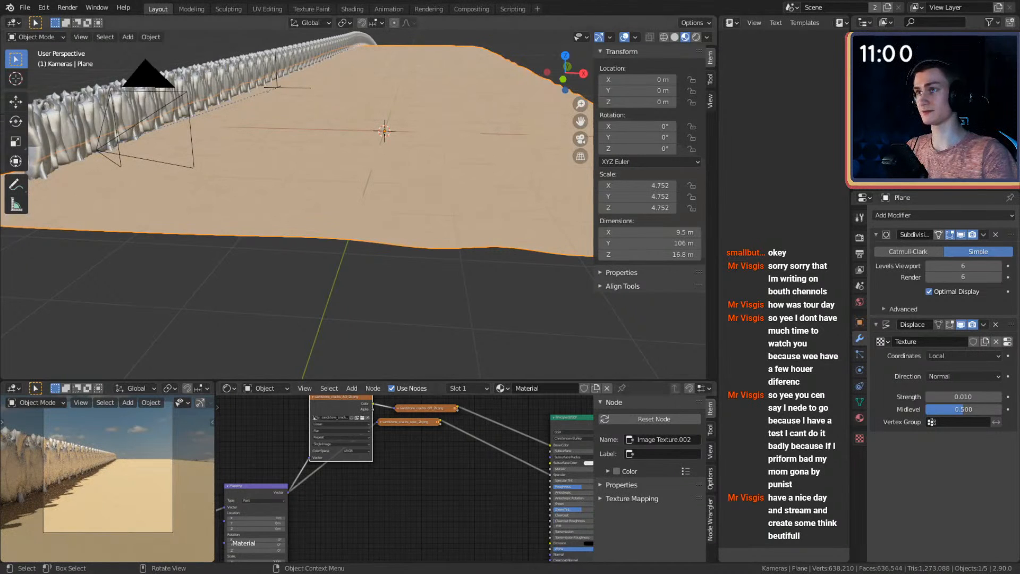
left_click(441, 470)
middle_click_drag(442, 470, 419, 530)
left_click_drag(320, 452, 402, 384)
left_click_drag(368, 450, 372, 470)
middle_click_drag(422, 435, 407, 441)
left_click_drag(388, 476, 370, 476)
left_click_drag(379, 523, 347, 474)
left_click_drag(347, 474, 325, 481)
Insert a MixRGB node on the link between the diffuse texture and the Base Color.
left_click(344, 467)
key("shift+a")
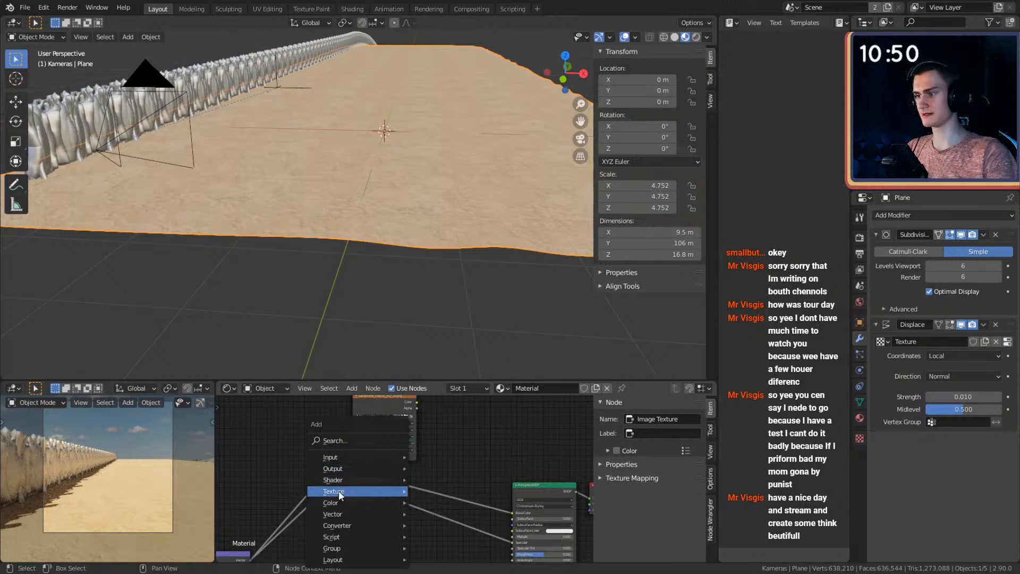
mouse_move(351, 502)
left_click(437, 492)
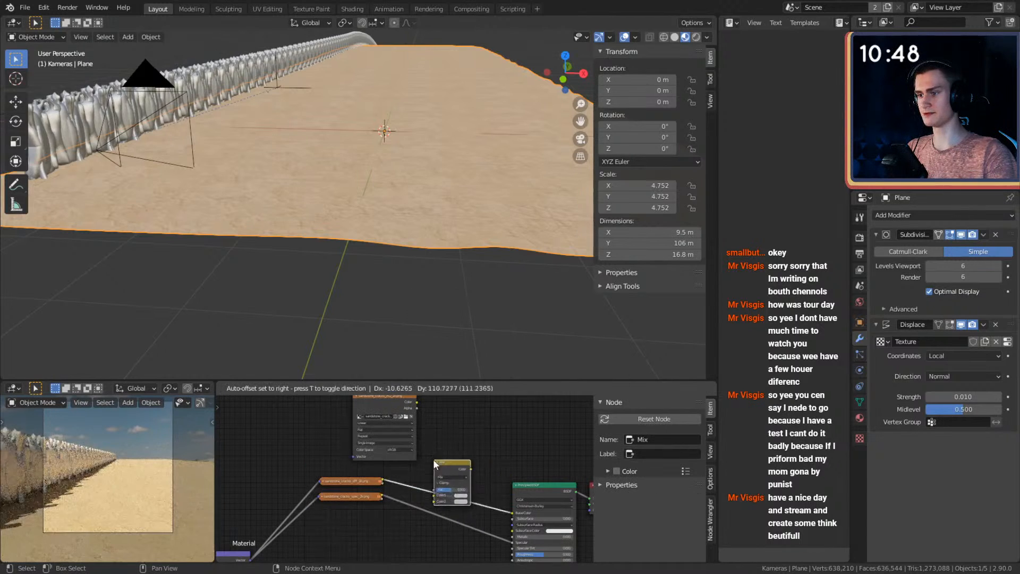
left_click(433, 461)
scroll(455, 438, "up", 2)
middle_click_drag(455, 437, 464, 475)
Reposition the AO texture above the other textures and connect the Mapping vector to its input.
left_click_drag(386, 428, 320, 449)
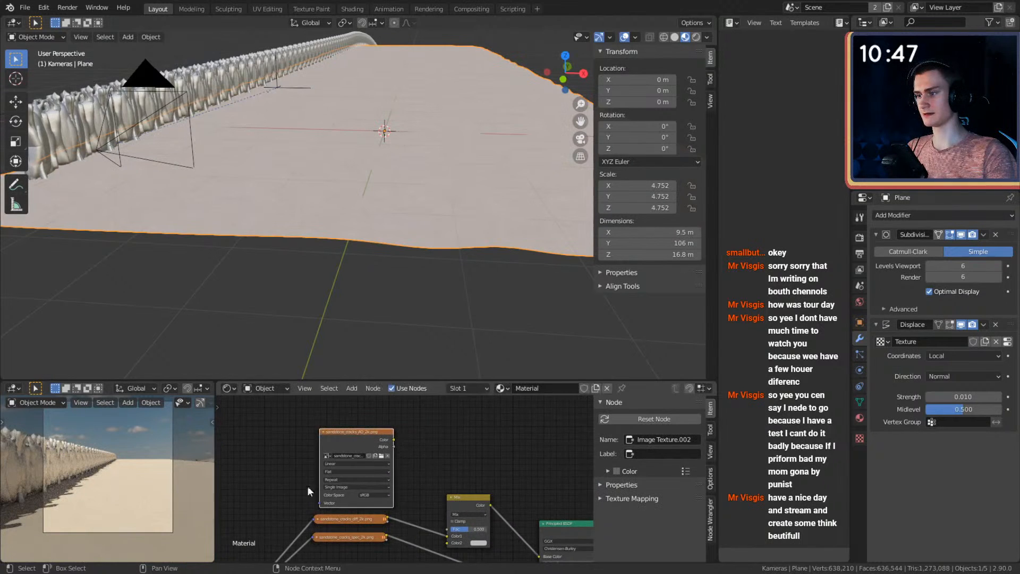
scroll(296, 493, "down", 1)
middle_click_drag(295, 493, 396, 419)
left_click_drag(347, 513, 416, 427)
middle_click_drag(462, 424, 404, 477)
scroll(405, 476, "up", 4)
Collapse the AO texture node and align it directly above the diffuse texture.
left_click(370, 418)
key("h")
left_click_drag(378, 406, 368, 484)
scroll(407, 475, "up", 3)
middle_click_drag(463, 489, 437, 476)
left_click_drag(333, 474, 340, 472)
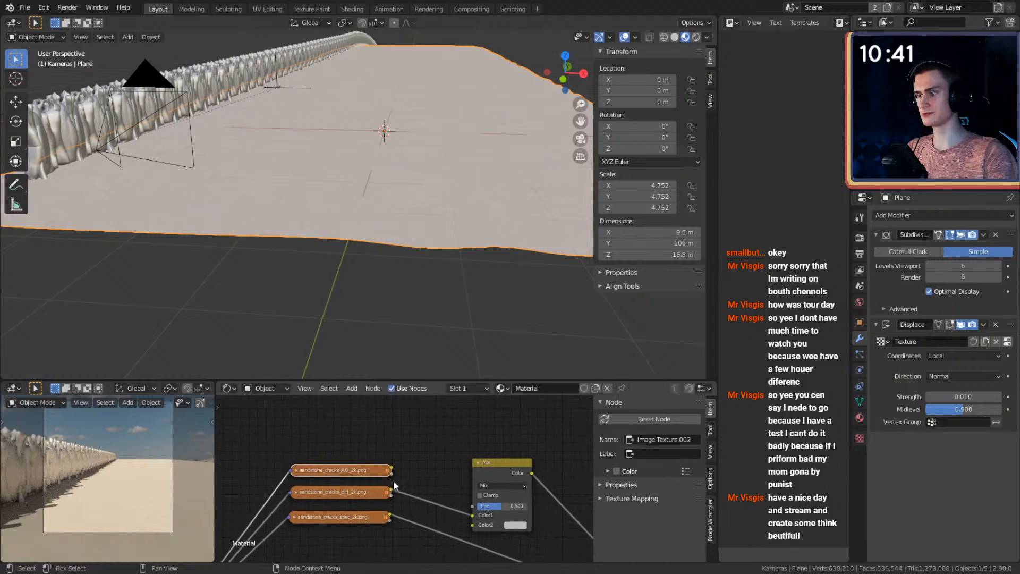
Connect the AO texture to the Mix node's Color2 and set the node to Multiply with a factor of 1.000.
middle_click_drag(407, 477, 351, 448)
scroll(351, 448, "up", 3)
mouse_move(318, 430)
left_mouse_down()
mouse_move(358, 435)
mouse_move(413, 511)
mouse_move(419, 501)
left_mouse_up()
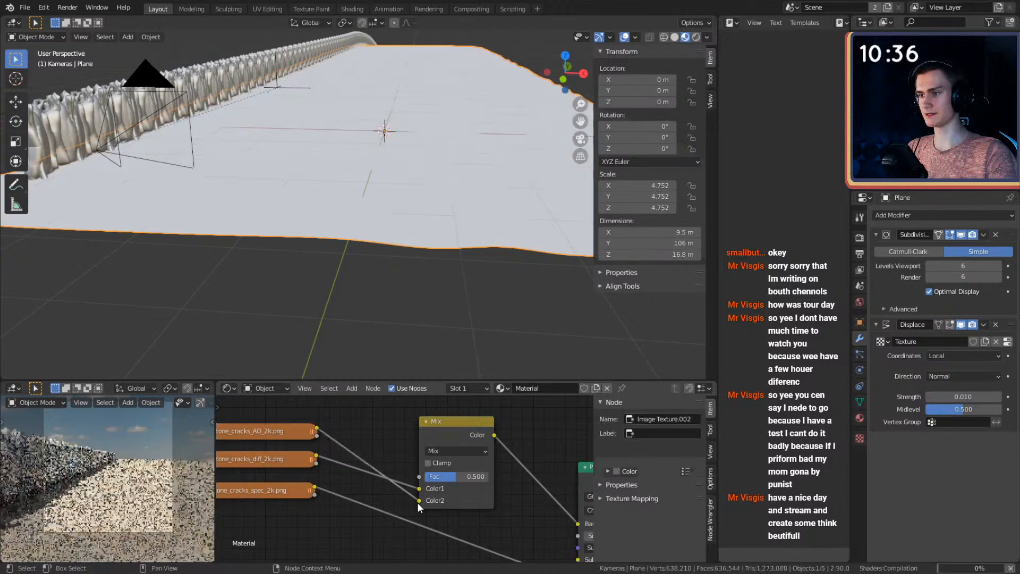
left_click(455, 451)
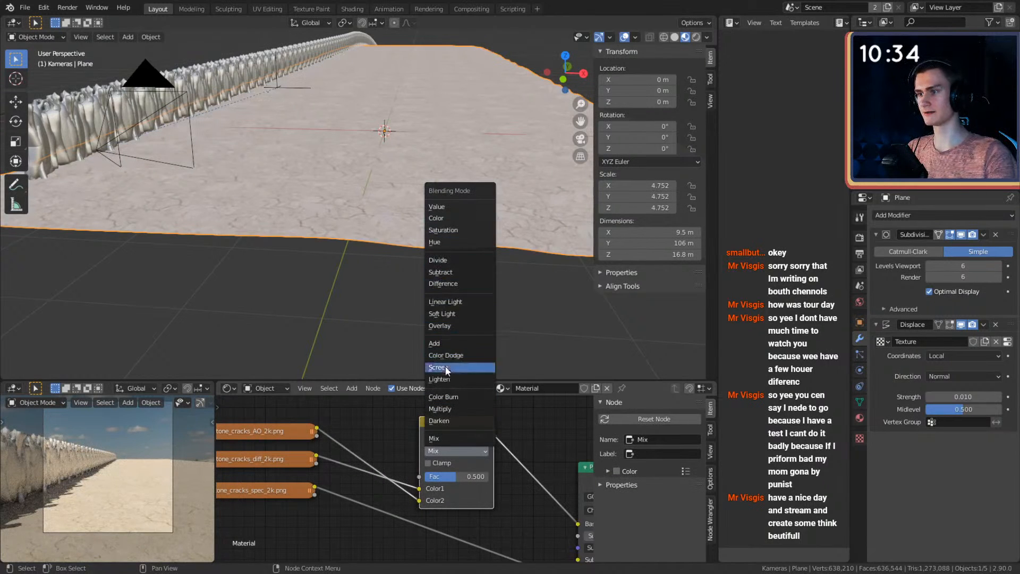
left_click(440, 407)
left_click_drag(456, 476, 489, 476)
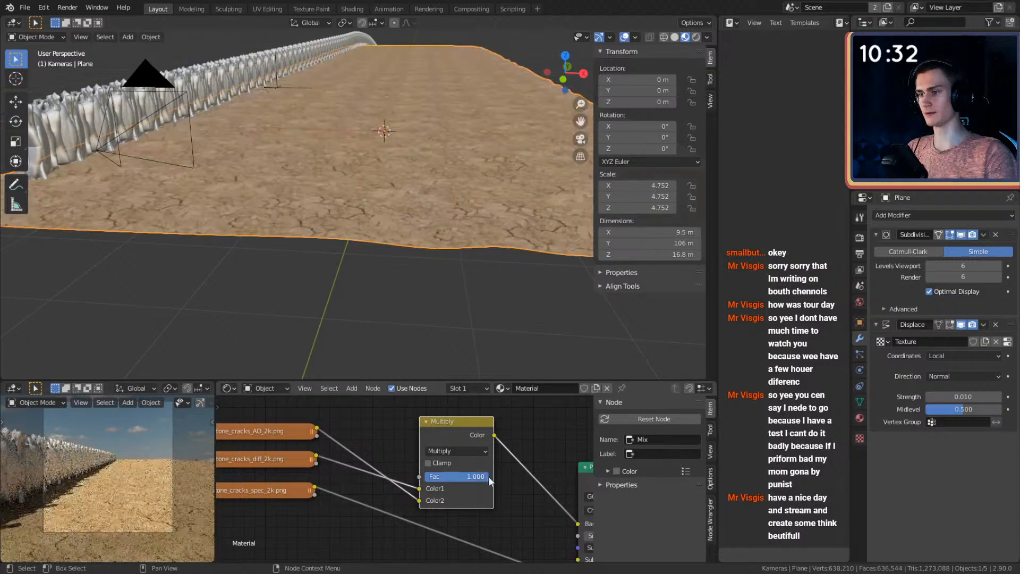
mouse_move(372, 319)
middle_mouse_down()
mouse_move(353, 231)
mouse_move(349, 268)
mouse_move(396, 238)
mouse_move(378, 251)
middle_mouse_up()
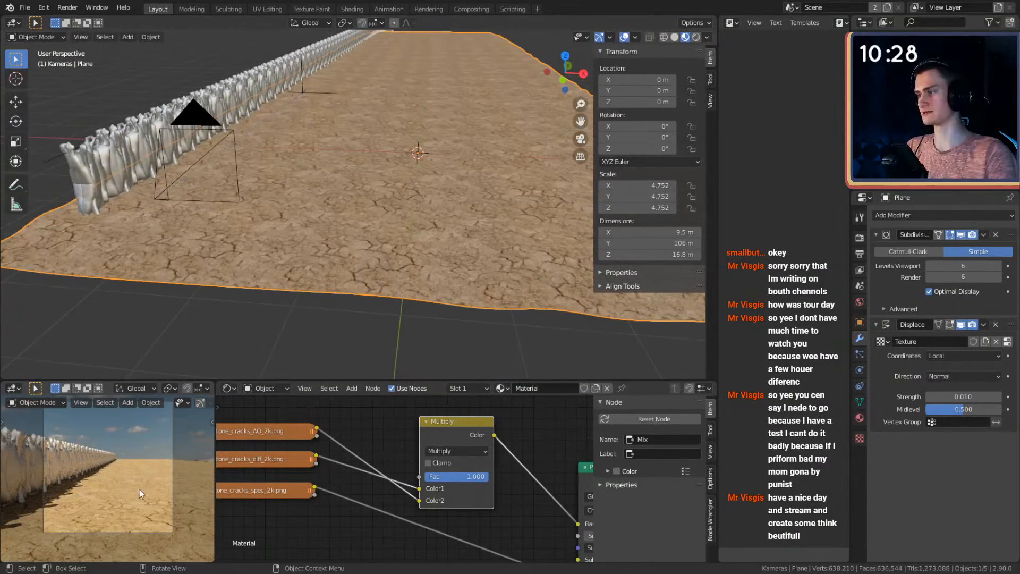
Import the sandstone cracks roughness texture below the others and connect the Mapping vector to its input.
middle_click_drag(314, 500, 435, 448)
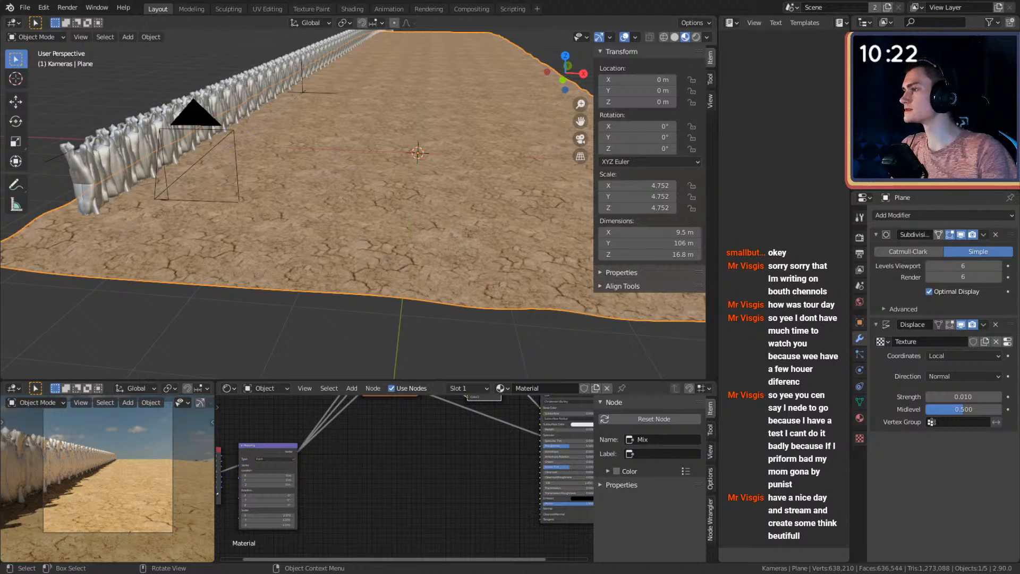
mouse_move(372, 415)
left_mouse_down()
mouse_move(382, 459)
mouse_move(378, 429)
left_mouse_up()
left_click_drag(299, 452, 360, 485)
middle_click_drag(481, 454, 403, 482)
scroll(403, 481, "up", 4)
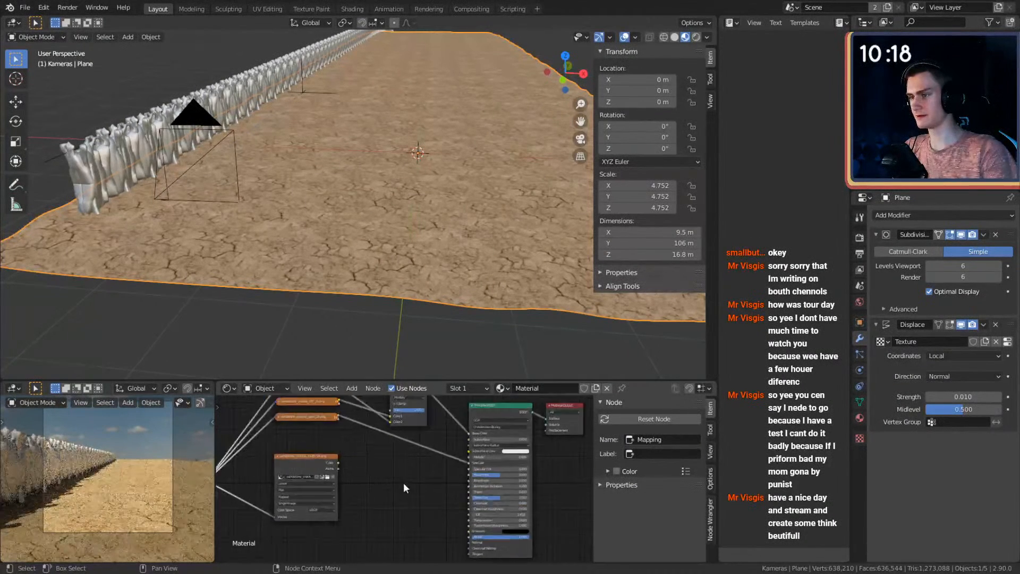
Connect the roughness texture's Color to the Principled BSDF's Roughness and collapse the texture node.
left_click_drag(320, 458, 485, 473)
scroll(389, 475, "down", 1)
middle_click_drag(389, 475, 448, 461)
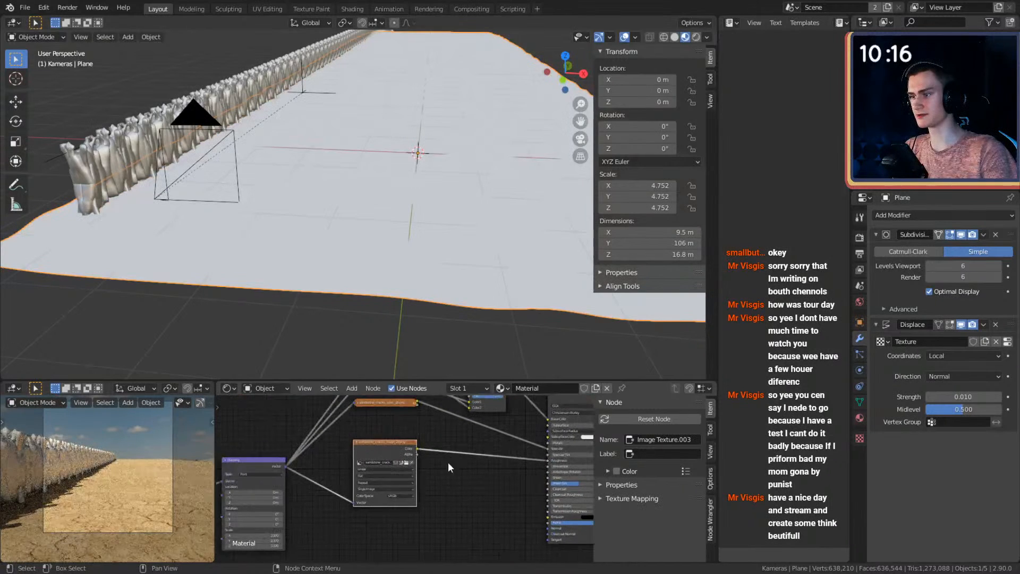
left_click(358, 442)
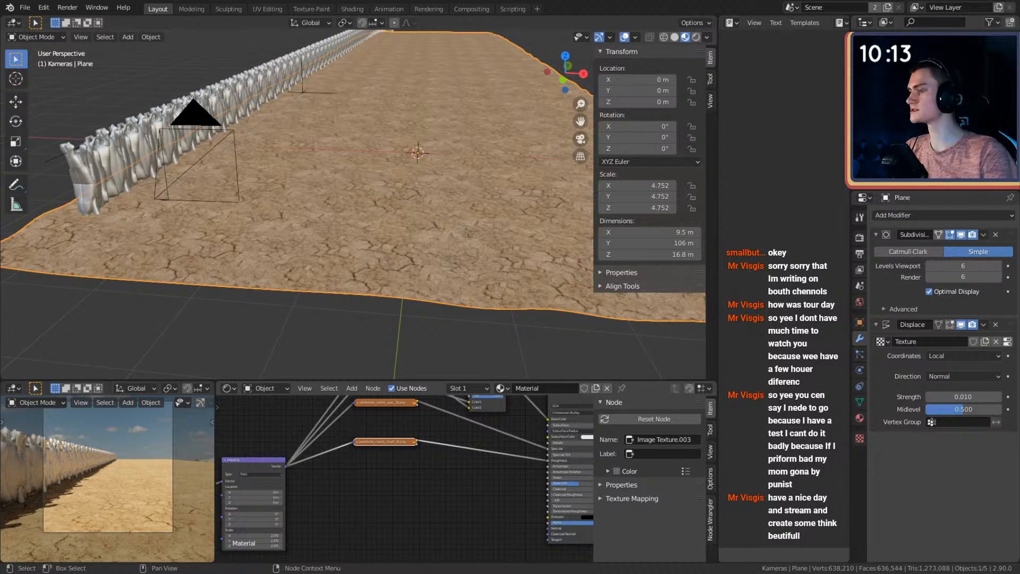
Import the sandstone cracks texture for the bump below the roughness texture and connect the Mapping vector to it.
left_click_drag(1019, 499, 382, 499)
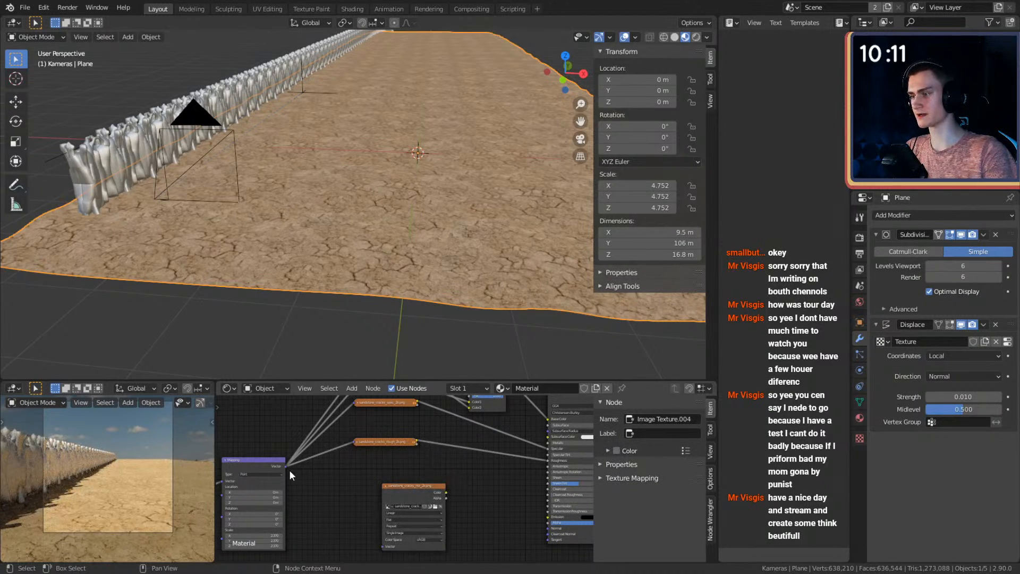
left_click_drag(287, 466, 384, 546)
left_click_drag(394, 496, 321, 497)
Add a ColorRamp node beside the newly imported texture and connect the texture's Color to its Fac.
key("shift+a")
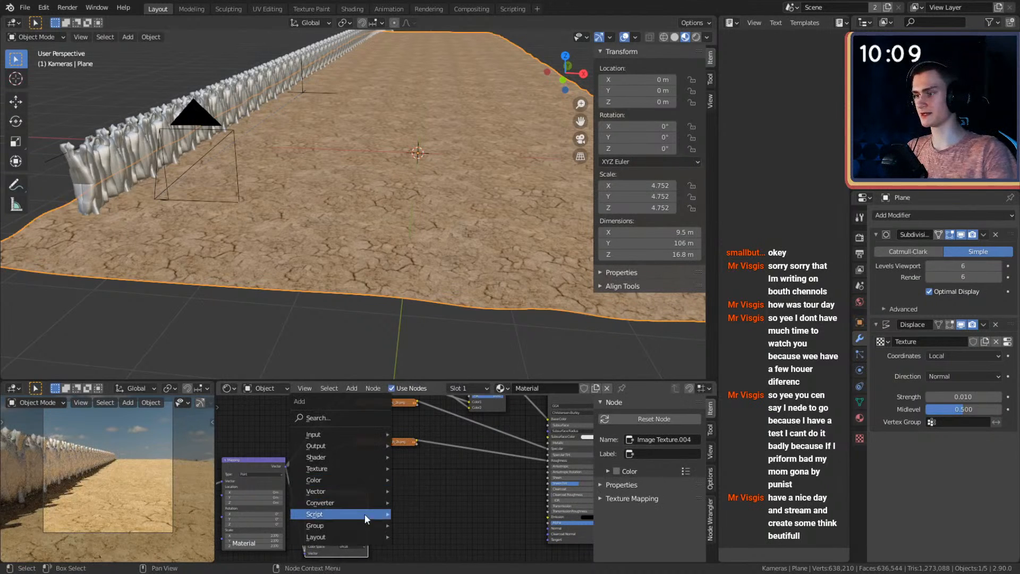
mouse_move(326, 504)
left_click(441, 365)
left_click(381, 518)
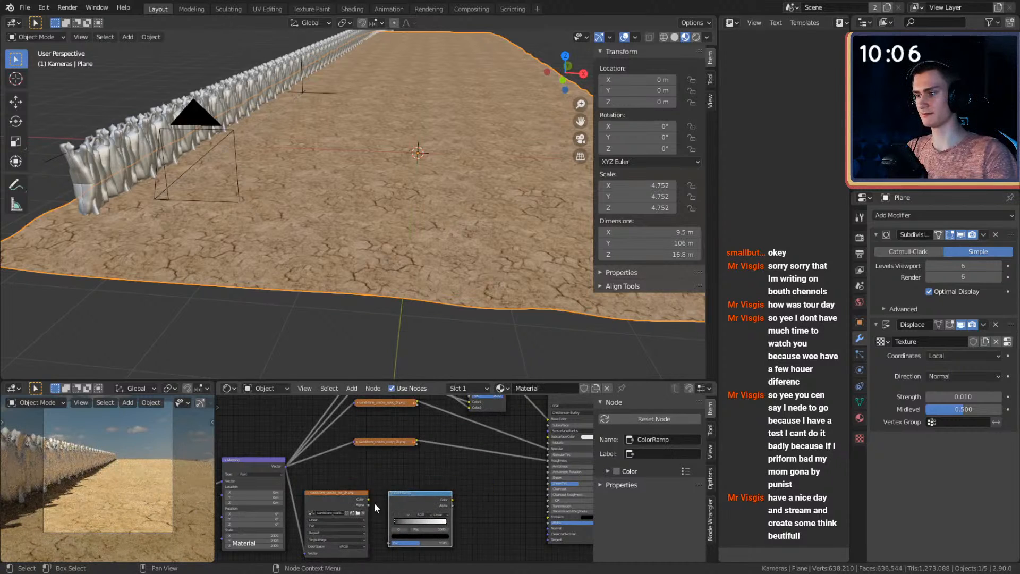
middle_click_drag(476, 507, 405, 474)
scroll(405, 480, "up", 2)
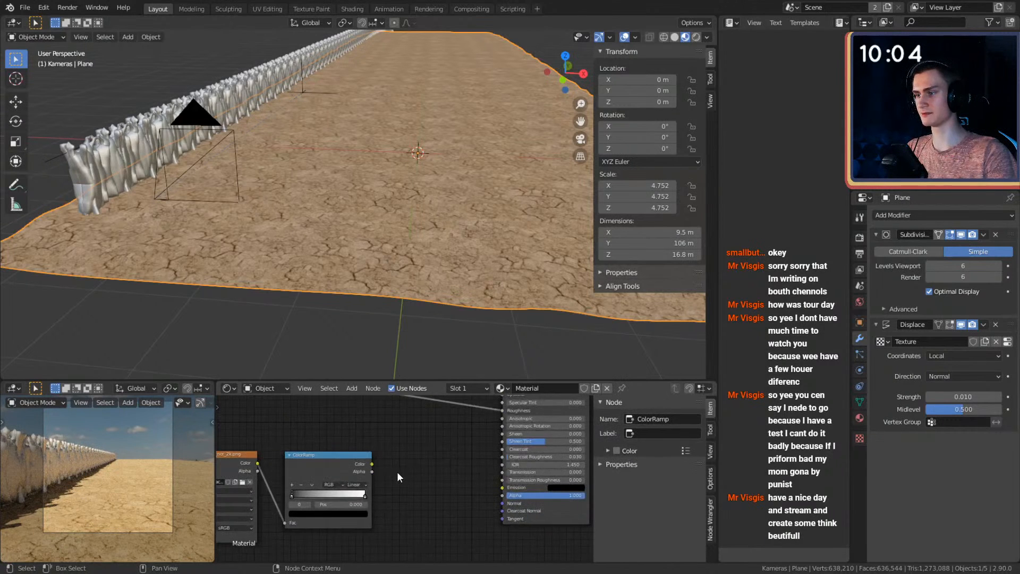
Add a Bump node, feed the ColorRamp's Color into its Height, and connect its Normal to the Principled BSDF's Normal.
key("shift+a")
mouse_move(364, 449)
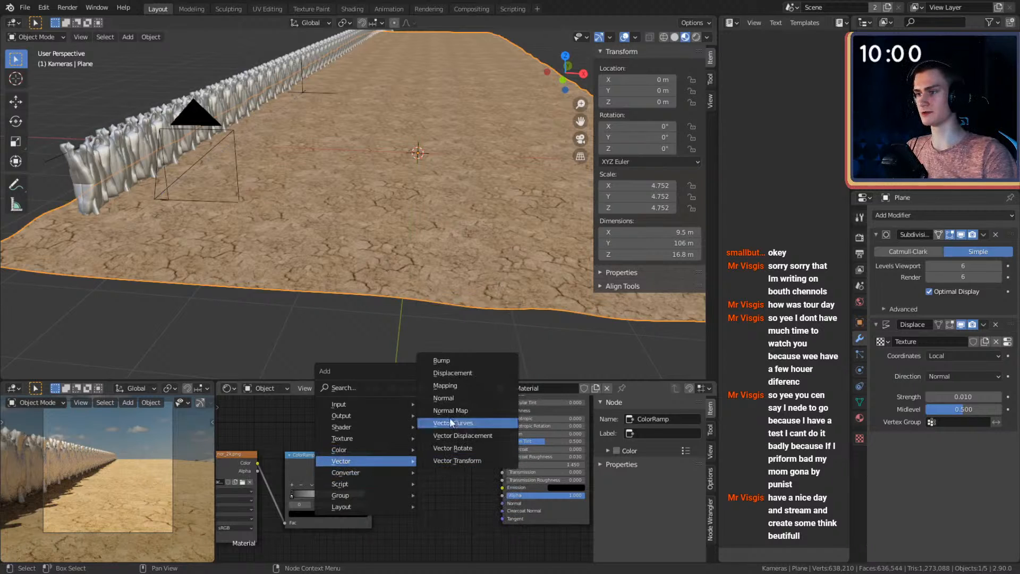
left_click(448, 361)
left_click(442, 473)
left_click_drag(372, 464, 417, 512)
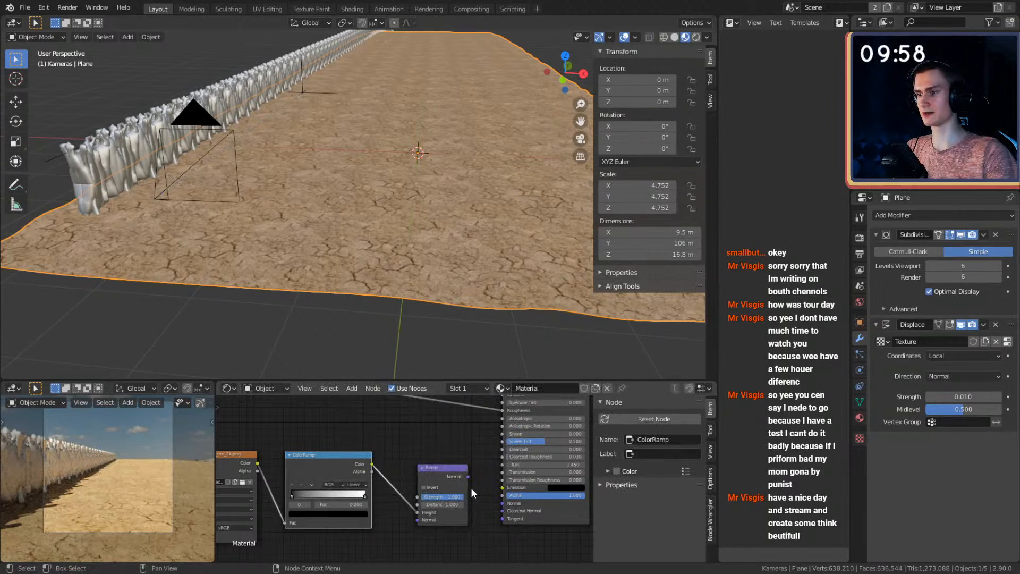
mouse_move(468, 476)
left_mouse_down()
mouse_move(476, 496)
mouse_move(502, 504)
left_mouse_up()
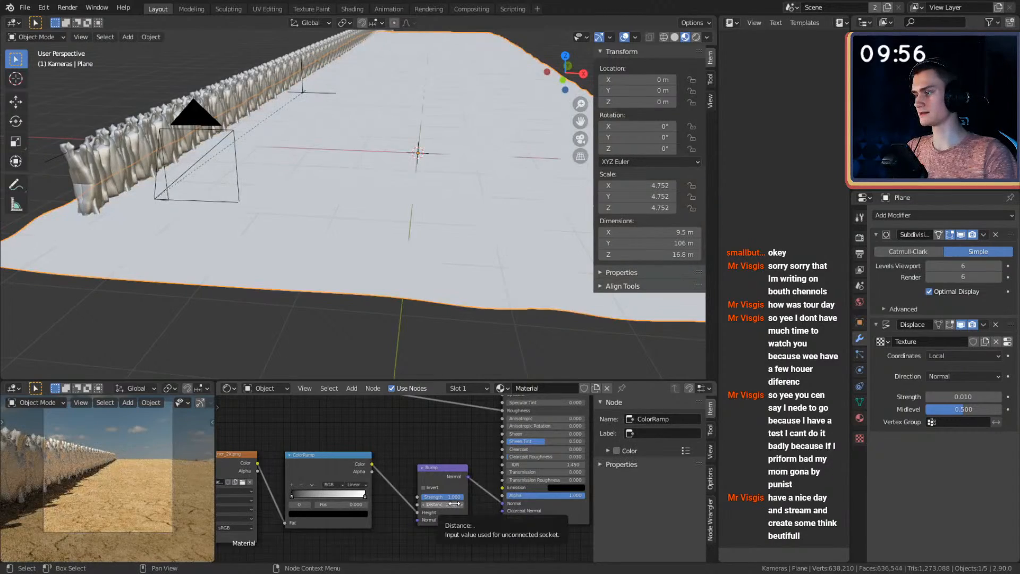
Examine the bump effect on the cracked ground plane up close and from a distance.
scroll(382, 260, "up", 8)
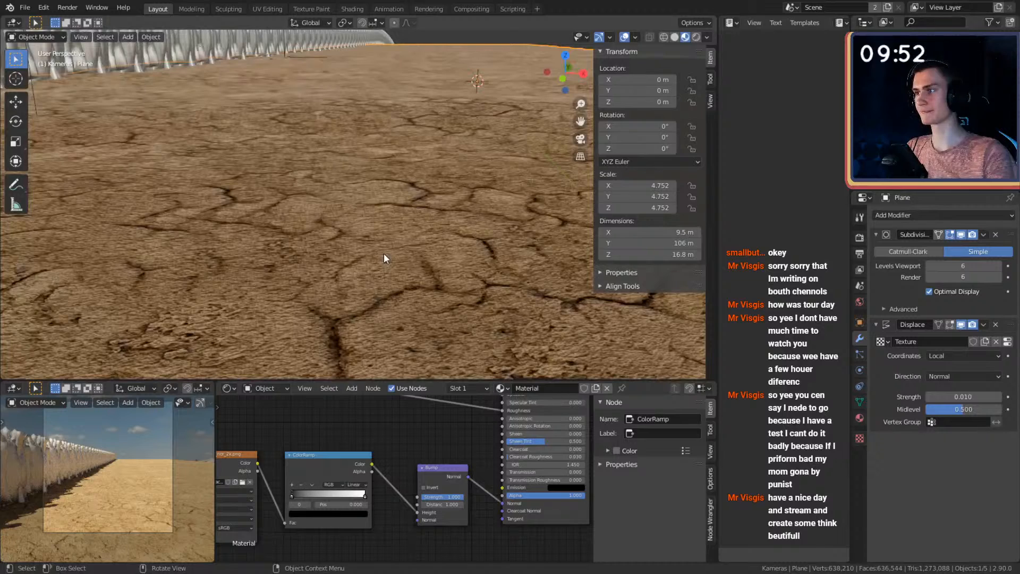
scroll(383, 467, "down", 3)
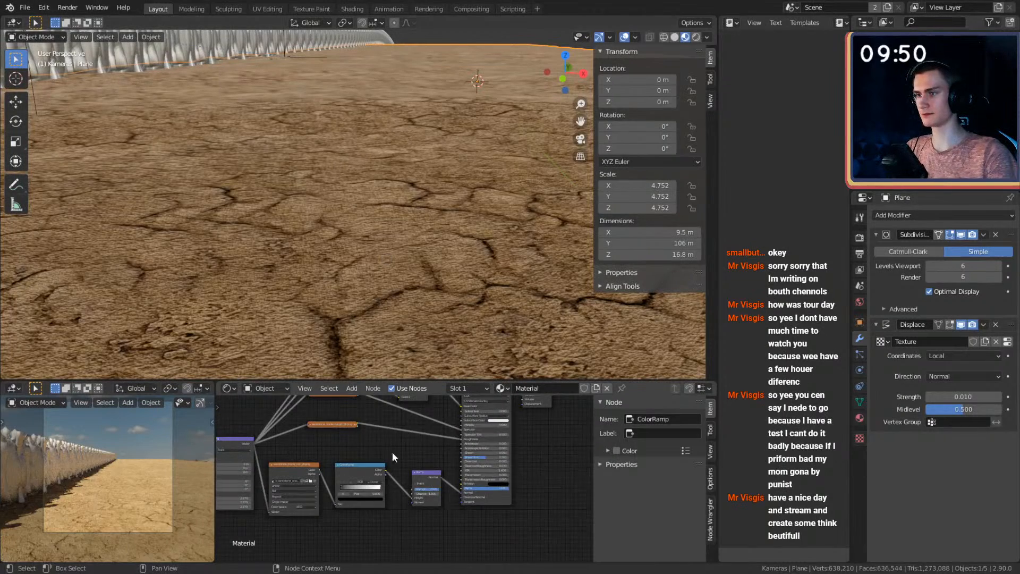
scroll(402, 239, "down", 8)
scroll(404, 240, "up", 2)
middle_click_drag(404, 240, 420, 252, "shift")
scroll(420, 253, "down", 1)
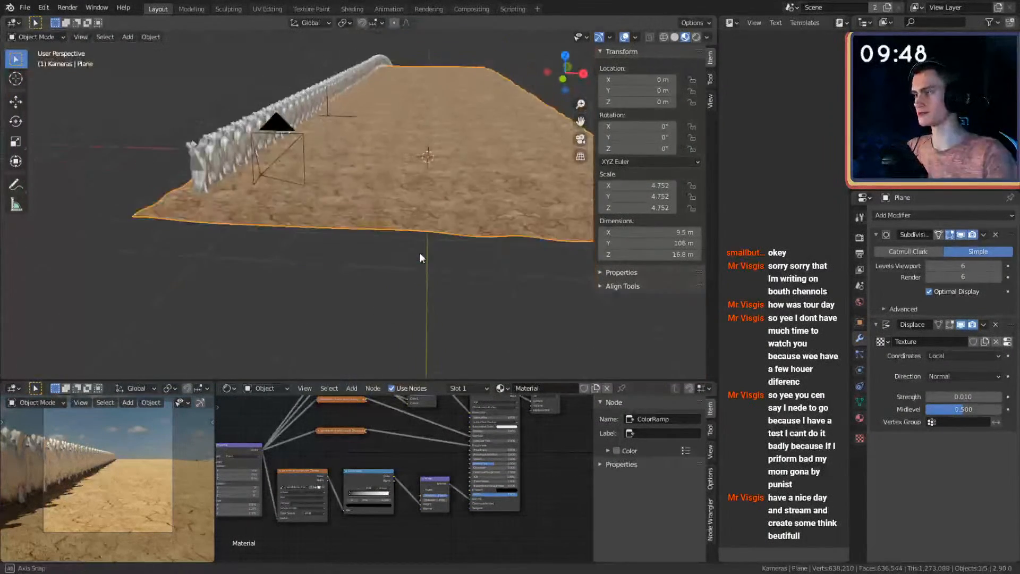
middle_click_drag(256, 111, 257, 171, "shift")
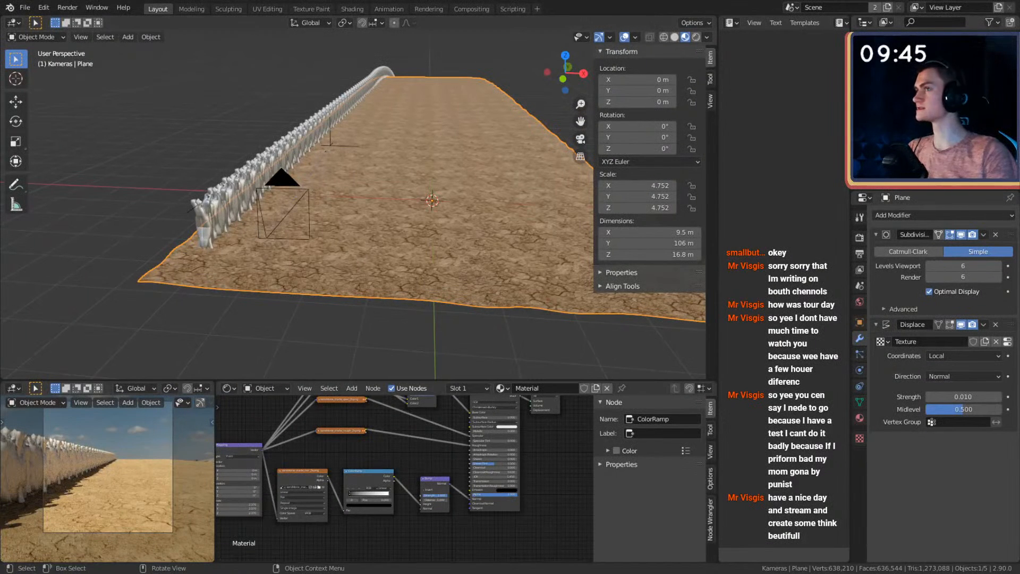
Select the wall model to show its material0 node setup.
scroll(336, 189, "up", 5)
middle_click_drag(300, 201, 425, 186, "shift")
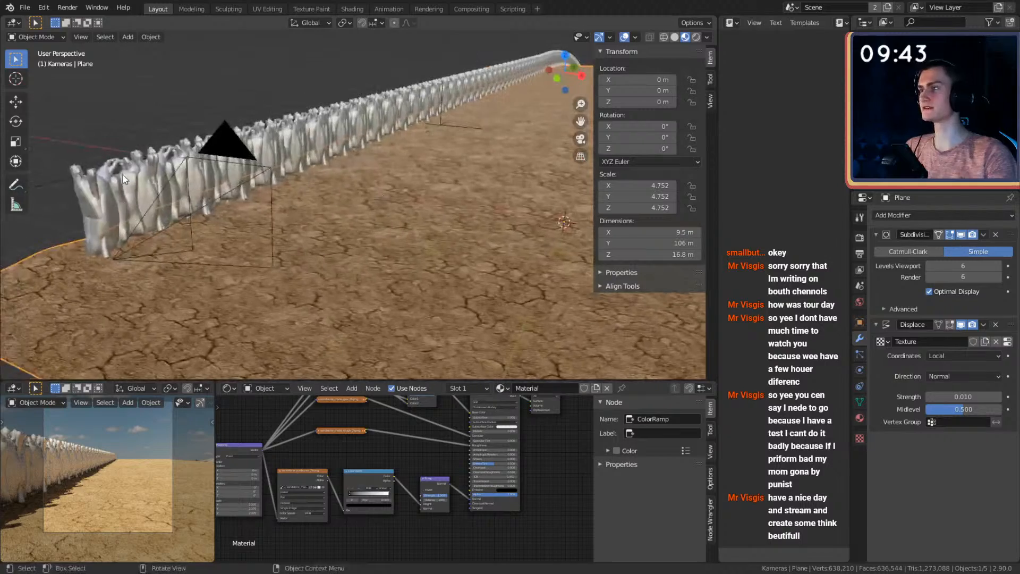
left_click(123, 175)
middle_click_drag(250, 181, 356, 249)
scroll(303, 195, "down", 3)
scroll(305, 478, "down", 5)
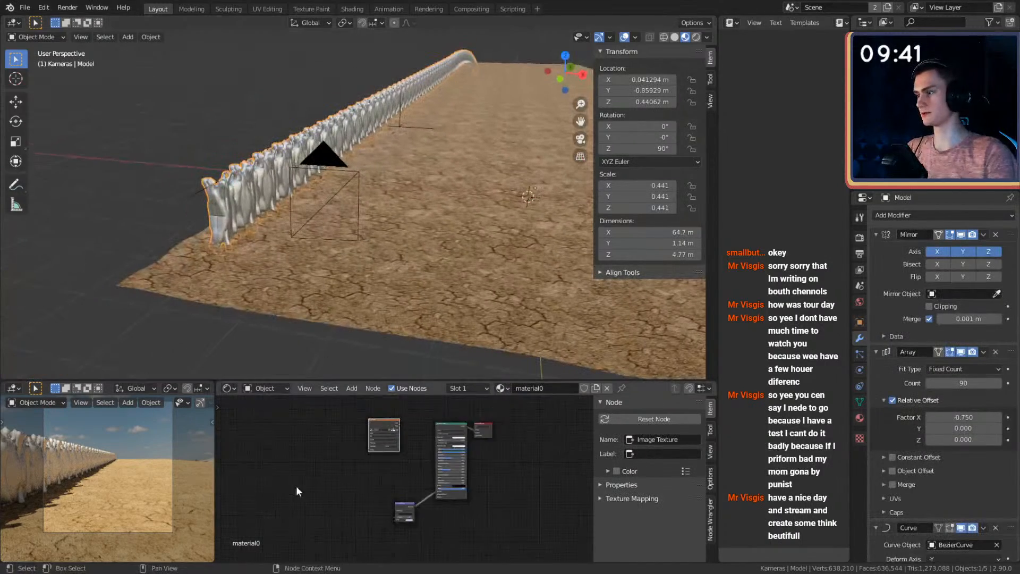
Try the wall's texture0 image as the Principled BSDF's Base Color and check the wall's appearance.
middle_click_drag(329, 476, 326, 499)
scroll(364, 487, "up", 8)
left_click_drag(414, 486, 469, 477)
scroll(436, 454, "up", 3)
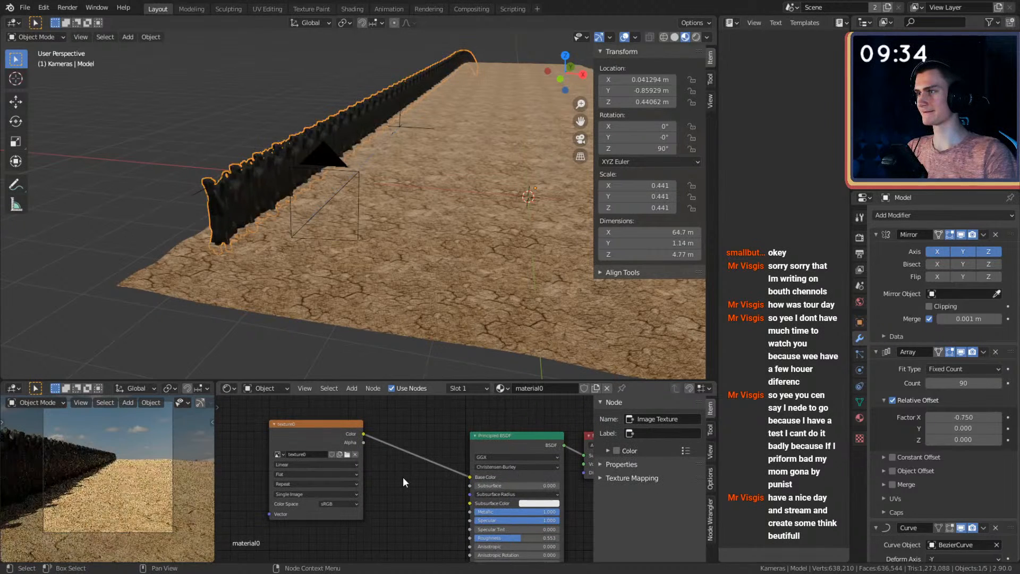
middle_click_drag(328, 217, 299, 218)
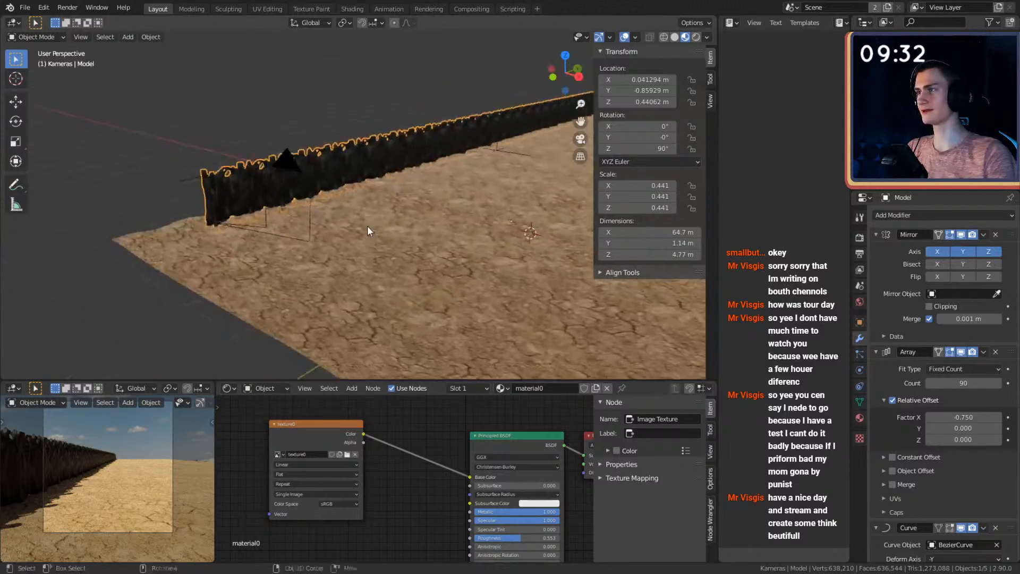
scroll(369, 228, "up", 5)
middle_click_drag(392, 225, 464, 237)
scroll(465, 237, "down", 3)
middle_click_drag(343, 236, 385, 240)
scroll(407, 530, "down", 2)
Delete the node feeding the Principled BSDF's Normal and the texture0 image node from the wall material.
middle_click_drag(407, 529, 390, 474)
left_click(371, 515)
key("x")
scroll(390, 474, "up", 1)
scroll(390, 473, "up", 2)
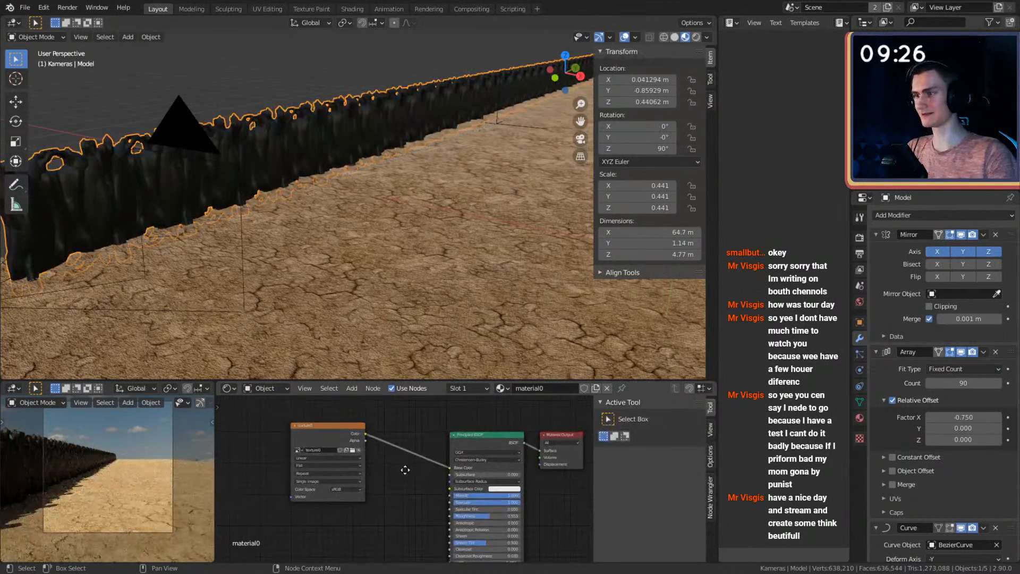
left_click(318, 420)
key("x")
scroll(426, 478, "down", 3)
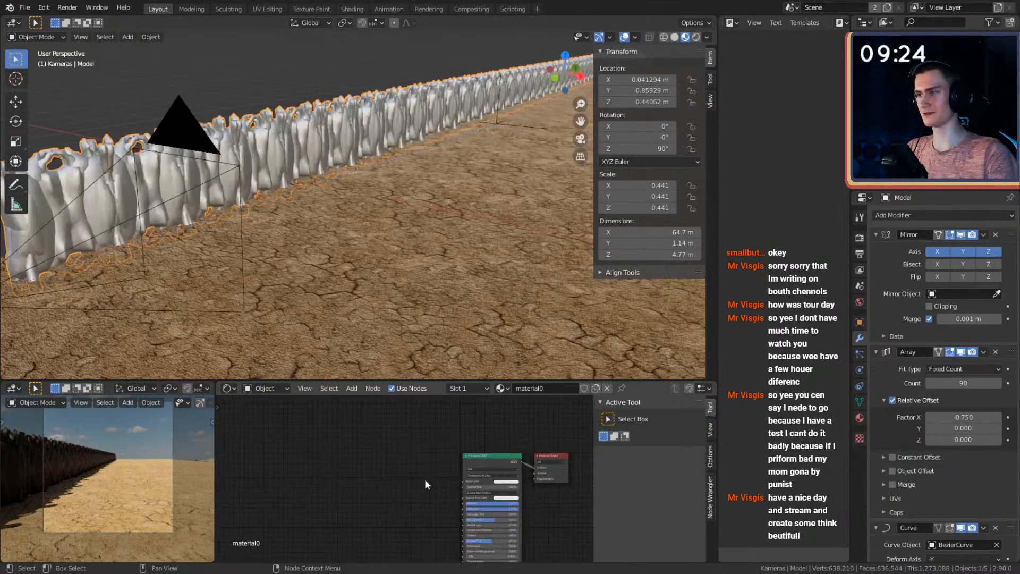
middle_click_drag(426, 479, 413, 416)
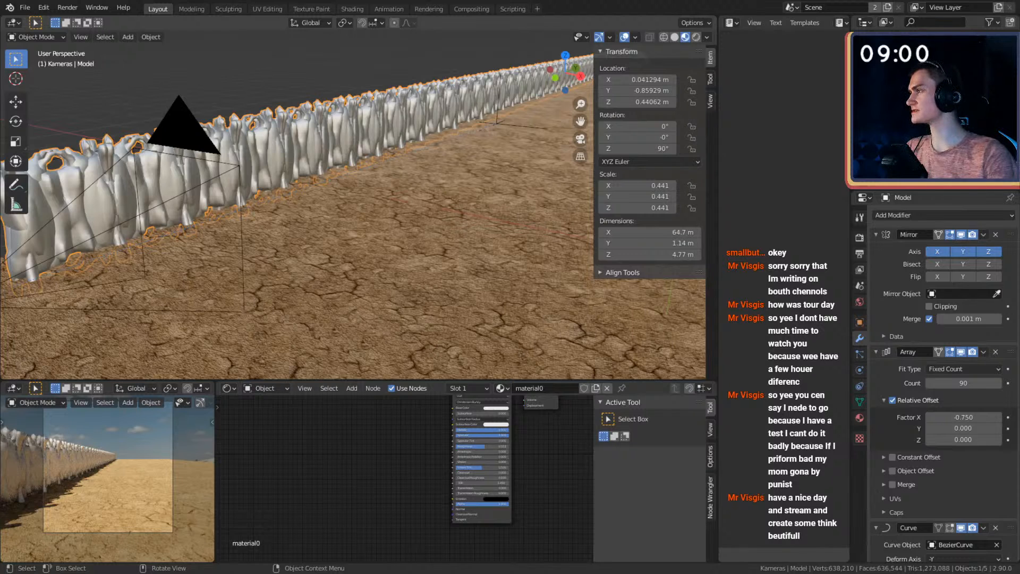
Import the bark_brown_02 bump texture into the wall material and place it beside the Principled BSDF.
middle_click_drag(323, 460, 388, 491)
scroll(387, 491, "down", 2)
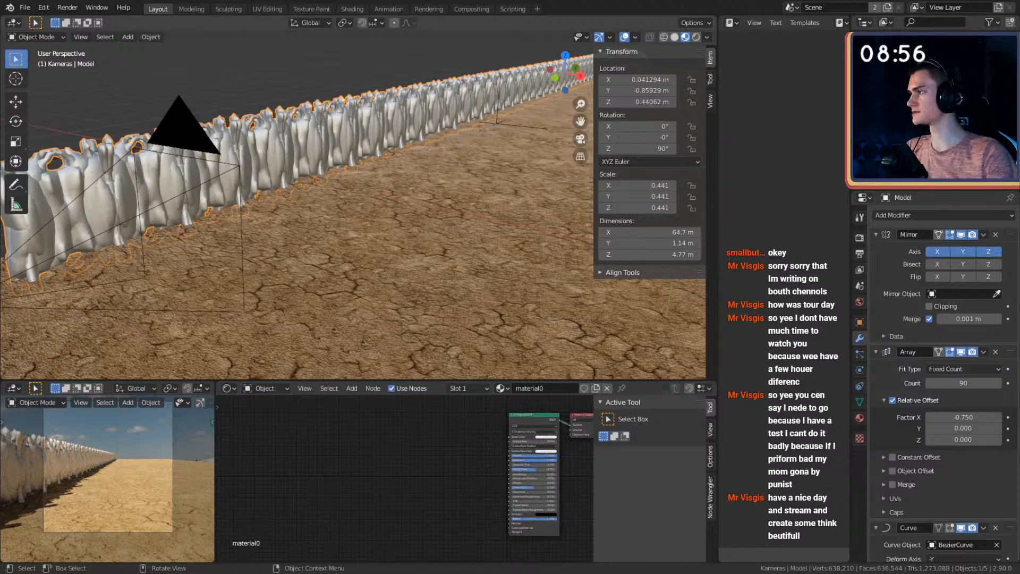
left_click_drag(1, 486, 373, 492)
middle_click_drag(427, 472, 354, 425)
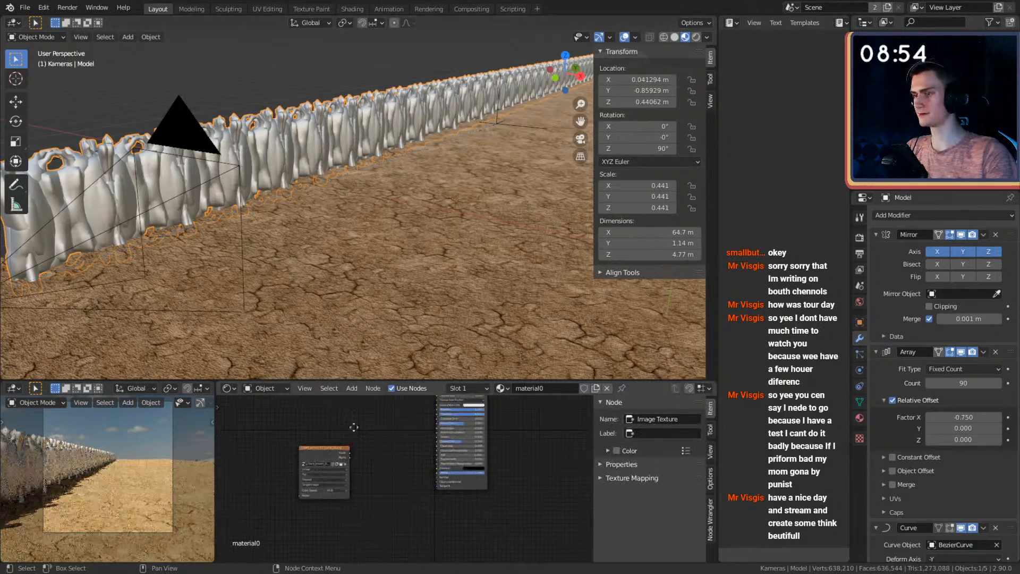
scroll(380, 459, "up", 2)
left_click_drag(311, 451, 355, 479)
Add a Bump node, connect the bark texture's Color to its Height and its Normal to the Principled BSDF's Normal.
key("shift+a")
mouse_move(292, 463)
left_click(398, 358)
left_click(354, 442)
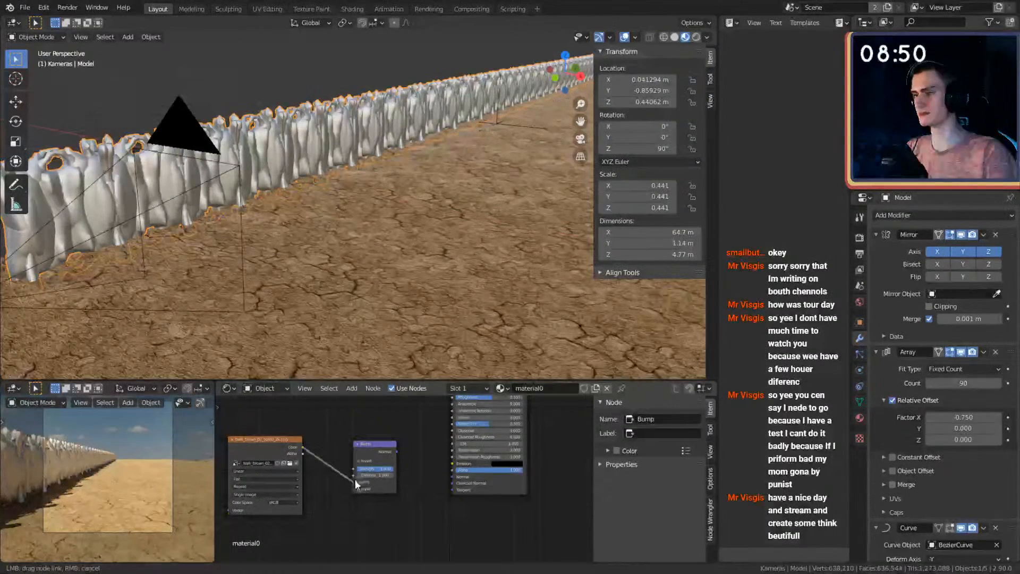
left_click_drag(399, 451, 452, 477)
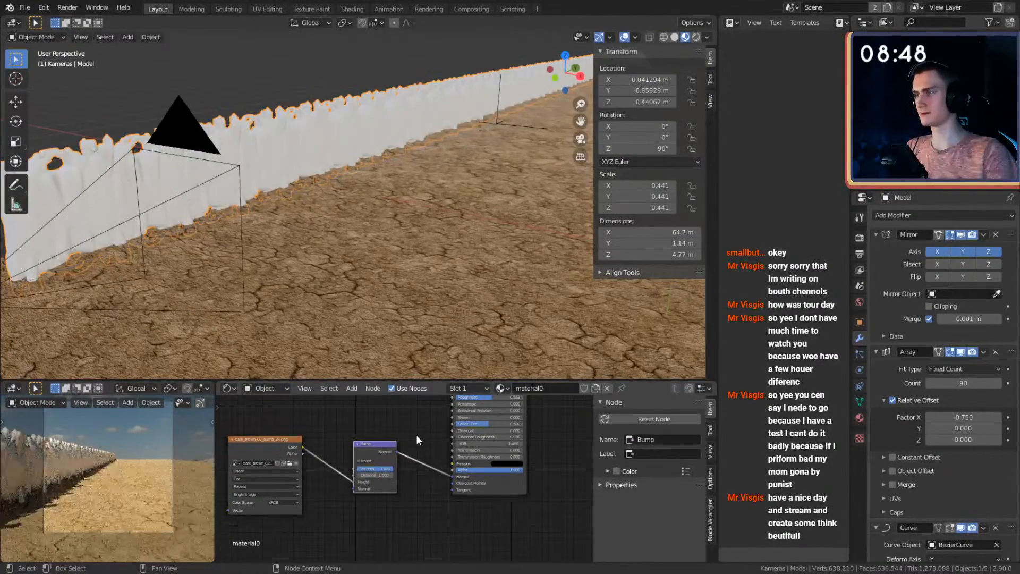
Examine the wall's surface up close in Material Preview shading for the bark bump.
middle_click_drag(372, 274, 399, 253)
scroll(432, 290, "up", 6)
scroll(418, 234, "up", 2)
scroll(419, 234, "down", 5)
mouse_move(343, 482)
middle_mouse_down()
mouse_move(393, 478)
mouse_move(329, 474)
mouse_move(338, 478)
middle_mouse_up()
key("z")
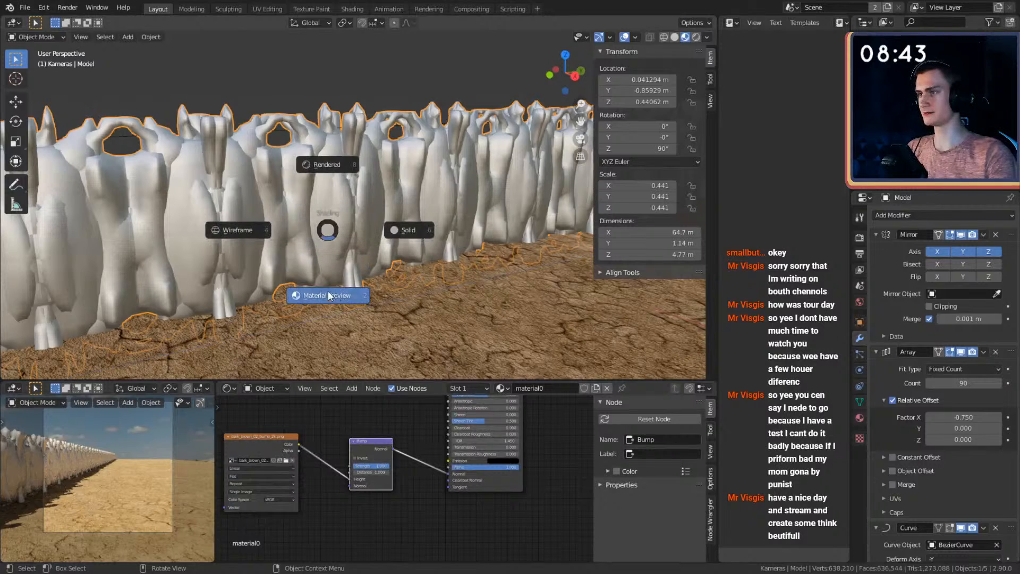
left_click(328, 292)
scroll(429, 259, "up", 6)
scroll(436, 257, "down", 6)
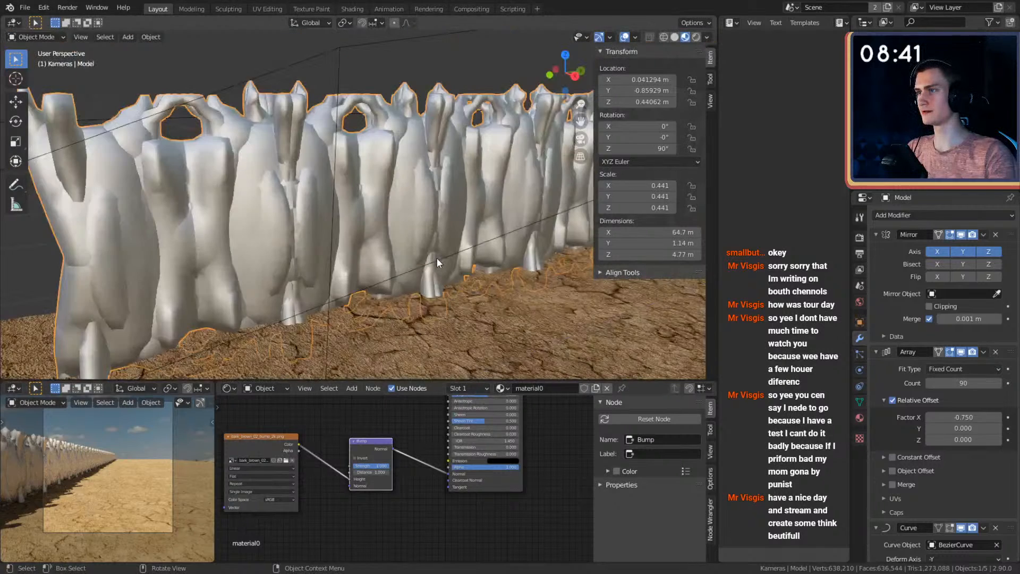
Set the wall material's Metallic value to 0.000 on the Principled BSDF.
middle_click_drag(485, 497, 524, 440)
scroll(512, 460, "up", 3)
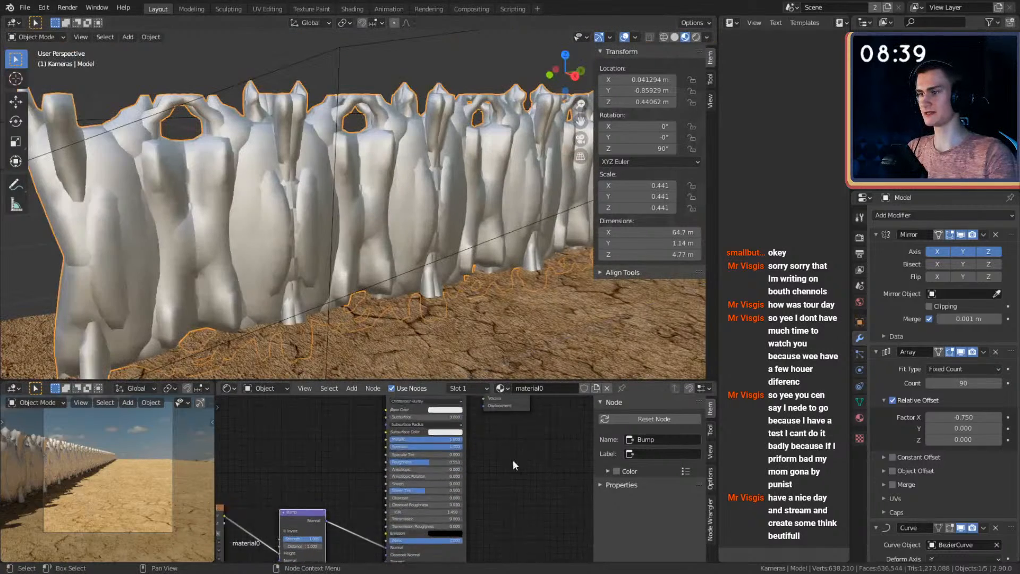
left_click_drag(460, 443, 394, 444)
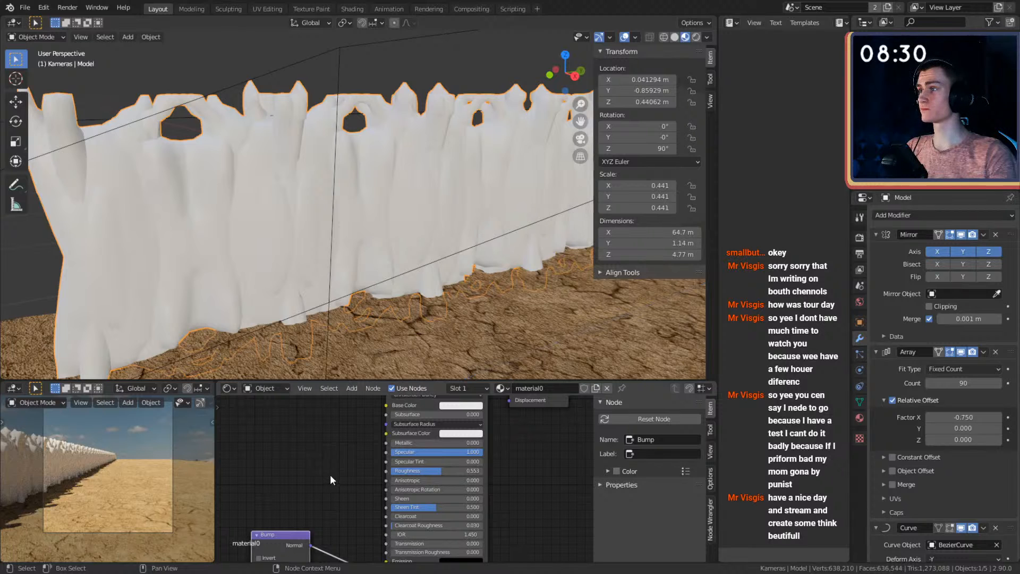
Add Mapping and Texture Coordinate nodes to the bark texture and connect the Object coordinates to the Mapping's Vector.
middle_click_drag(307, 482, 437, 441)
middle_click_drag(276, 506, 511, 425)
left_click(376, 451)
key("ctrl+t")
scroll(511, 420, "down", 3)
scroll(398, 452, "up", 5)
left_click_drag(303, 453, 339, 440)
scroll(482, 450, "down", 4)
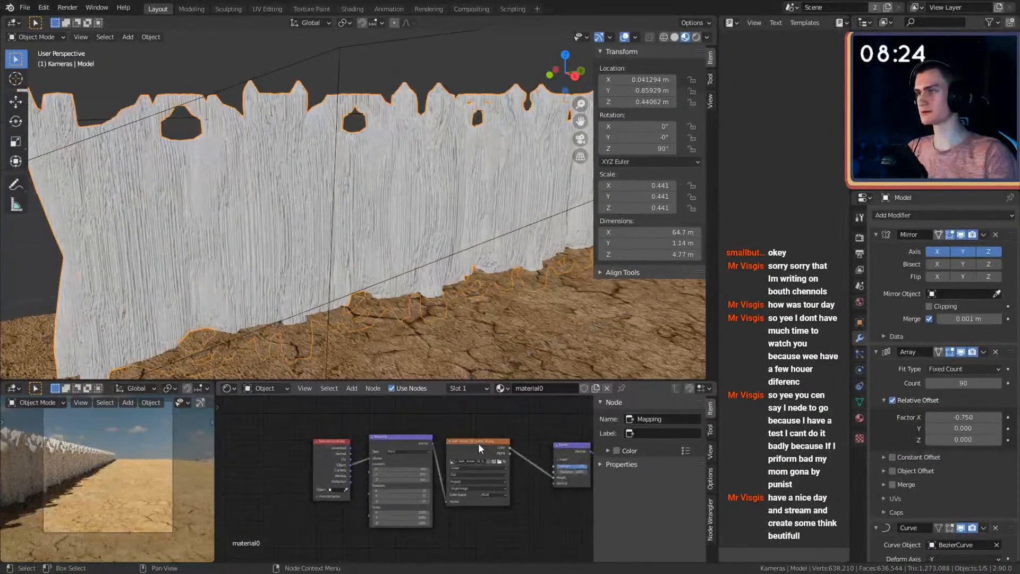
Try a higher Z scale on the wall's Mapping node, and set the Z scale to 0.
middle_click_drag(450, 242, 415, 261)
scroll(429, 249, "down", 4)
scroll(416, 256, "up", 4)
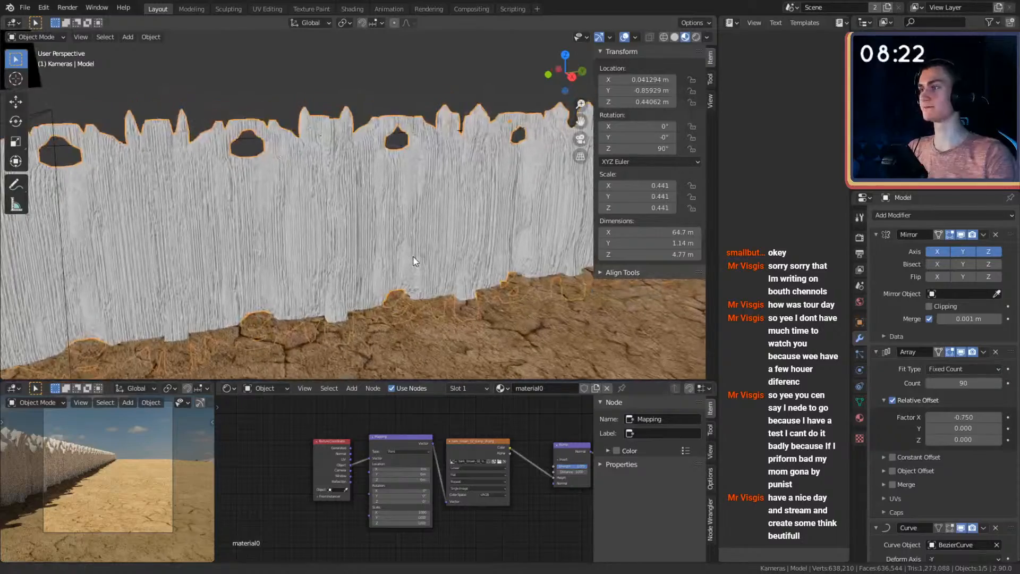
scroll(435, 510, "up", 5)
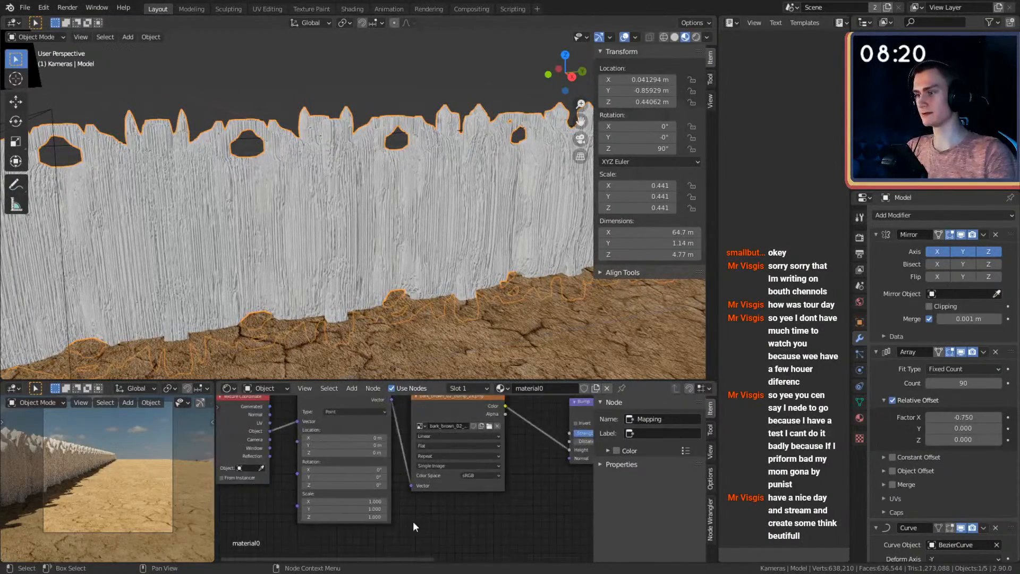
left_click_drag(357, 514, 438, 514)
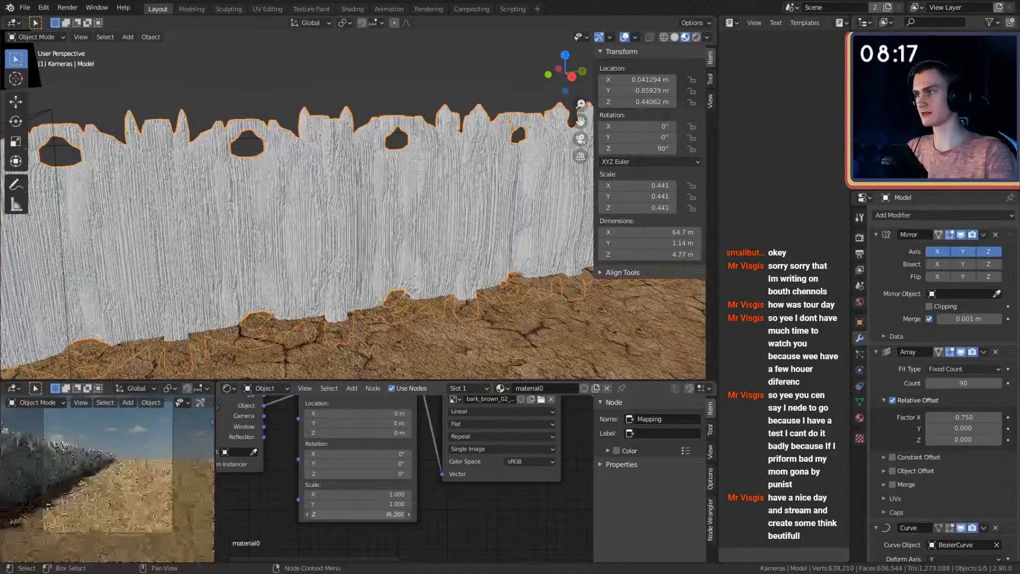
left_click(350, 515)
type("0")
key("Return")
Try different Y and X scales on the Mapping node, ending with both at 0.000.
left_click_drag(351, 504, 432, 503)
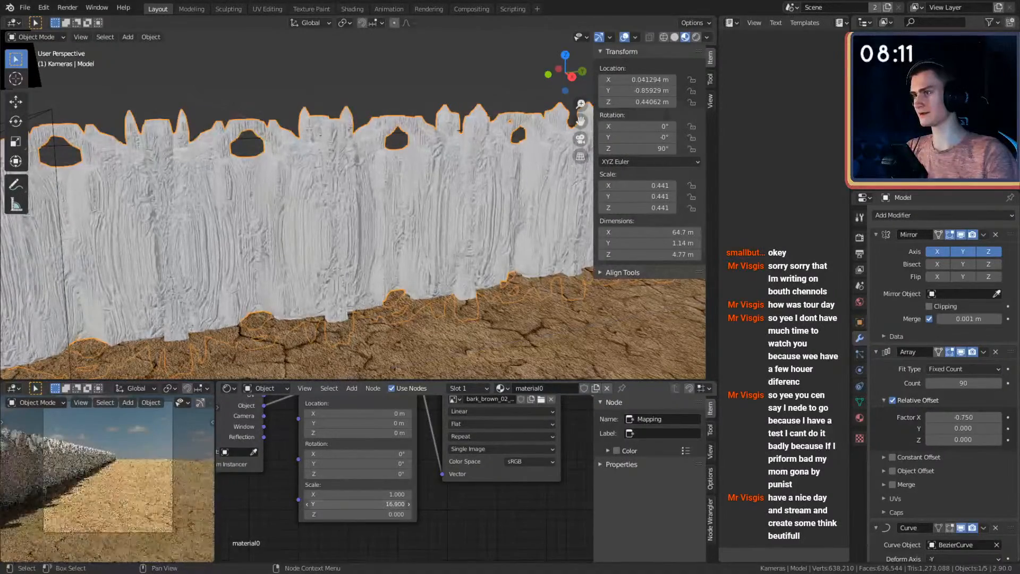
left_click(351, 504)
key("Return")
left_click_drag(350, 494, 453, 494)
key("Return")
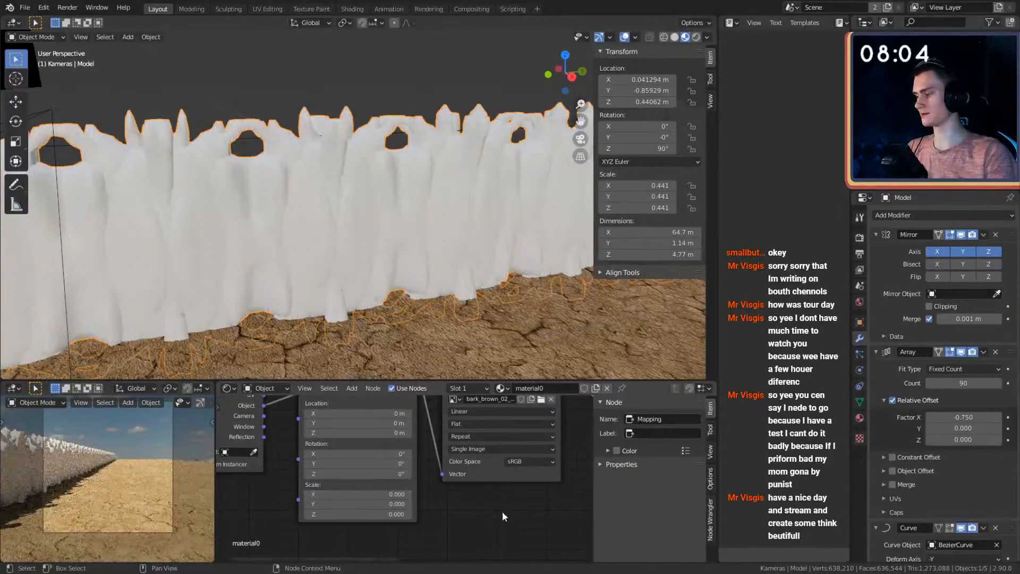
Set the Mapping node's X, Y and Z scale back to 1.000.
scroll(415, 289, "down", 5)
mouse_move(416, 289)
middle_mouse_down()
mouse_move(445, 276)
mouse_move(490, 285)
mouse_move(410, 316)
mouse_move(432, 289)
mouse_move(415, 298)
middle_mouse_up()
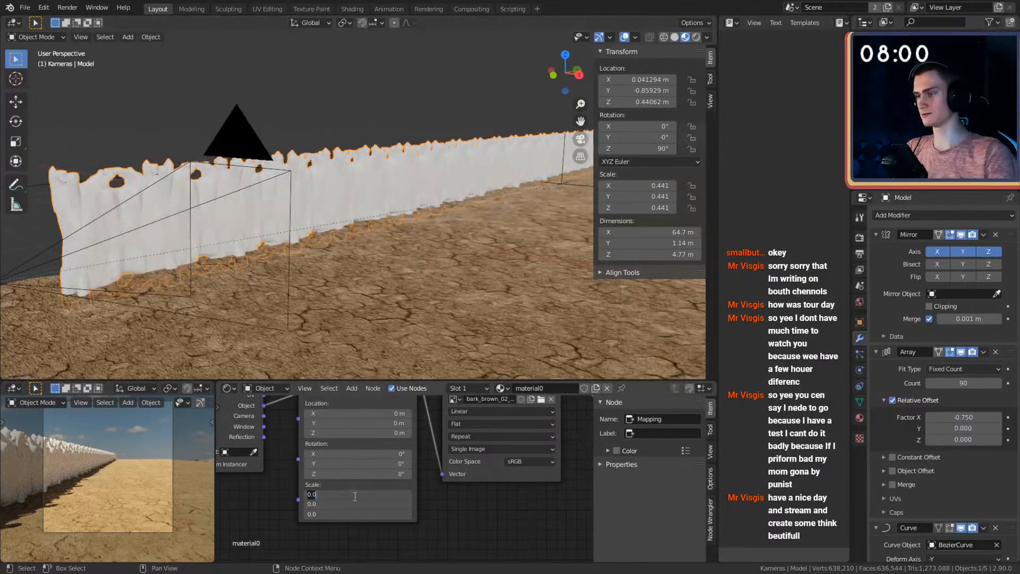
key("Return")
Deselect the wall and examine the bark bump along its length.
left_click(412, 80)
scroll(363, 253, "down", 4)
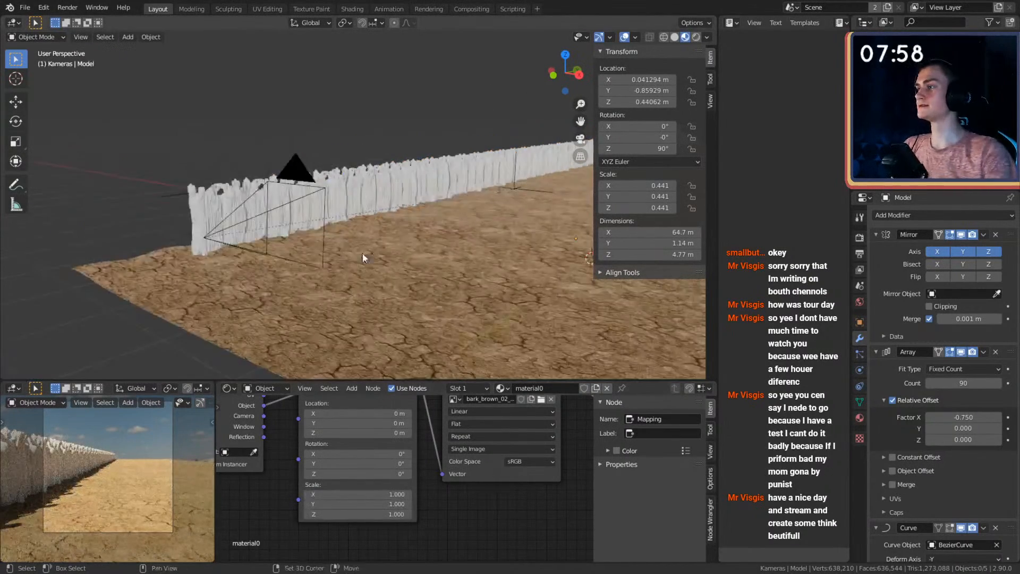
mouse_move(362, 253)
middle_mouse_down()
mouse_move(430, 273)
mouse_move(311, 275)
mouse_move(399, 277)
mouse_move(379, 263)
middle_mouse_up()
scroll(311, 276, "up", 3)
scroll(445, 513, "down", 8)
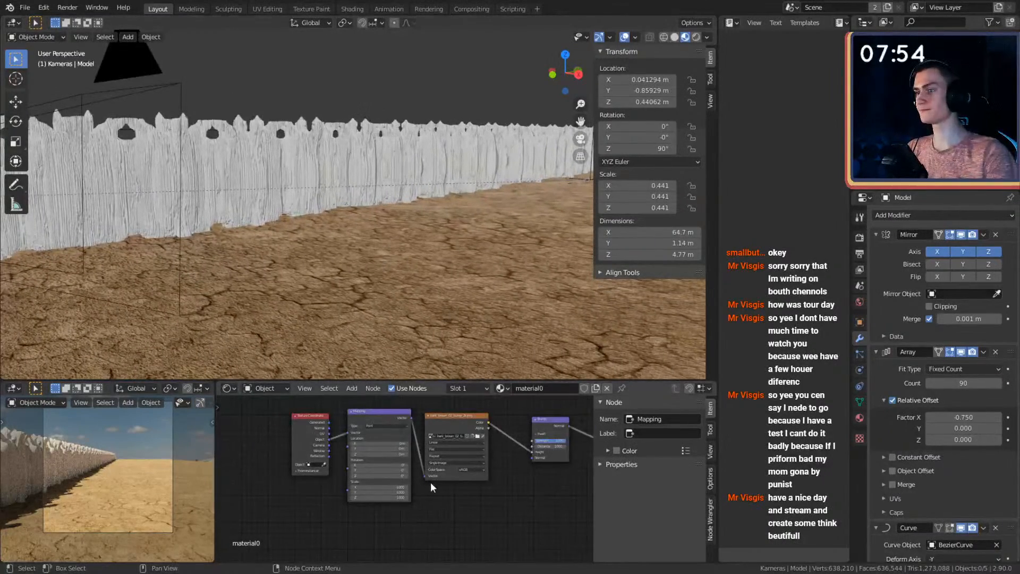
Add the bark_brown_02_diff texture to the wall's node tree and place it above the bark bump texture.
scroll(442, 487, "down", 1)
middle_click_drag(452, 494, 327, 523)
scroll(423, 506, "down", 1)
middle_click_drag(423, 398, 437, 464)
scroll(428, 462, "up", 2)
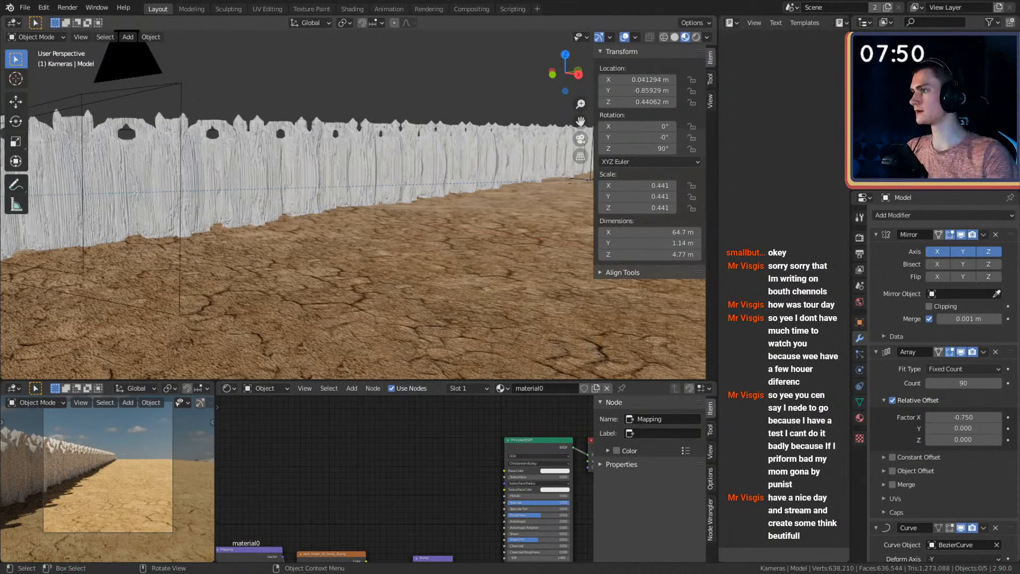
left_click_drag(0, 340, 341, 424)
middle_click_drag(423, 442, 417, 427)
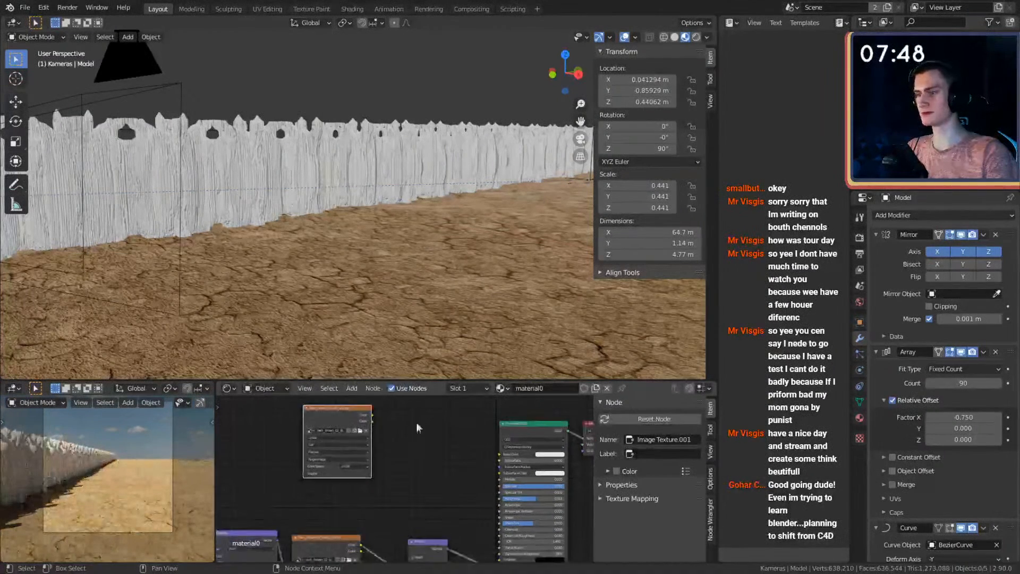
middle_click_drag(303, 485, 403, 429)
left_click_drag(339, 447, 241, 508)
key("g")
left_click(309, 433)
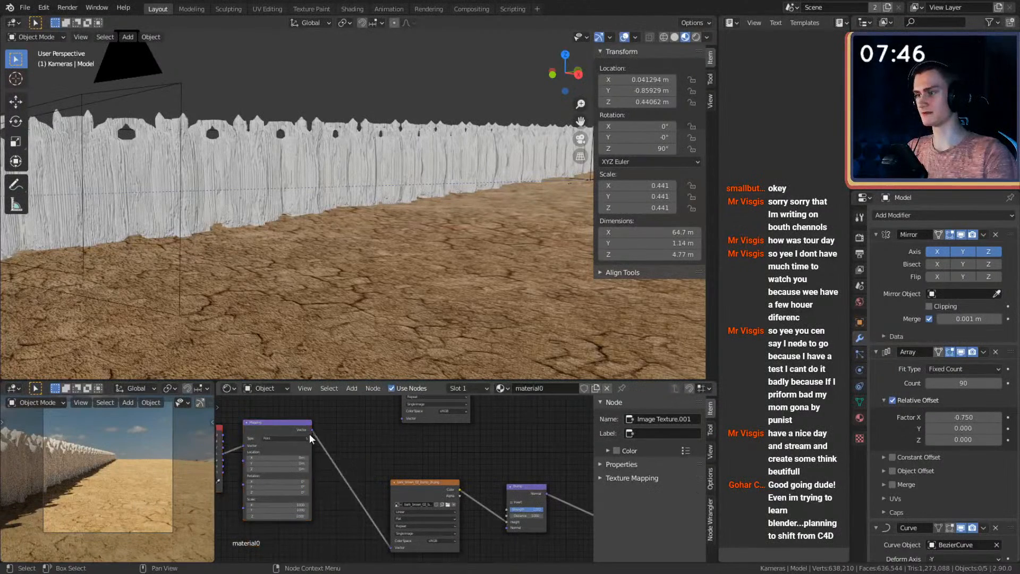
Connect the Mapping vector to the bark diffuse texture and its color to the Principled BSDF's Base Color.
left_click_drag(311, 430, 400, 419)
middle_click_drag(527, 415, 387, 490)
scroll(387, 490, "up", 3)
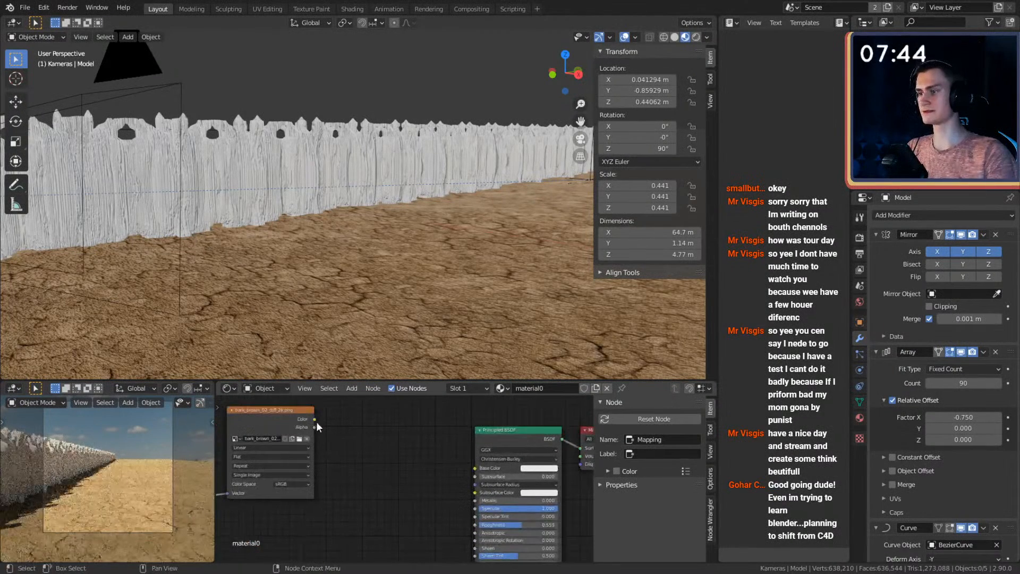
left_click_drag(315, 420, 475, 467)
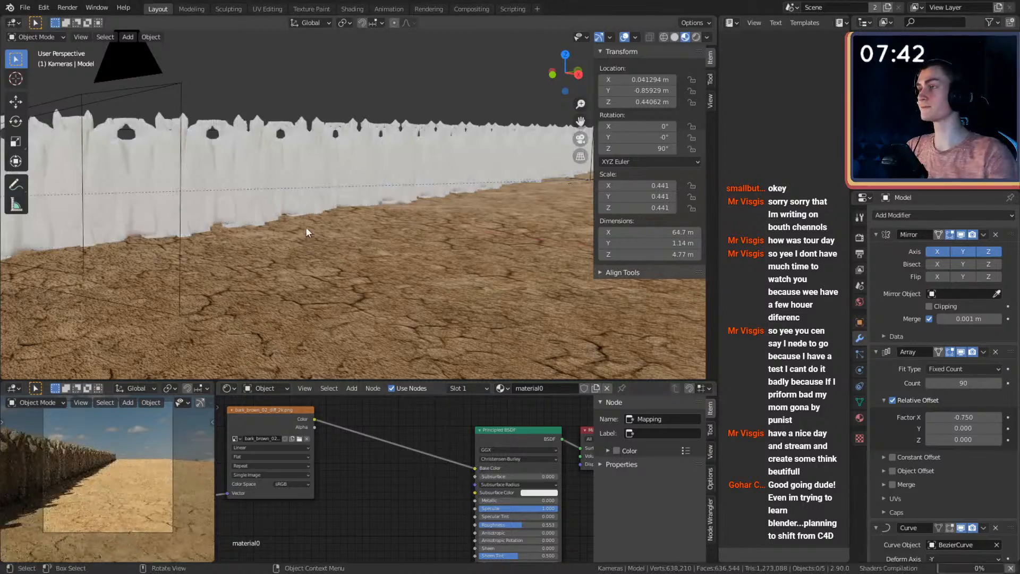
scroll(319, 217, "up", 2)
middle_click_drag(372, 233, 407, 234)
middle_click_drag(407, 235, 416, 266, "shift")
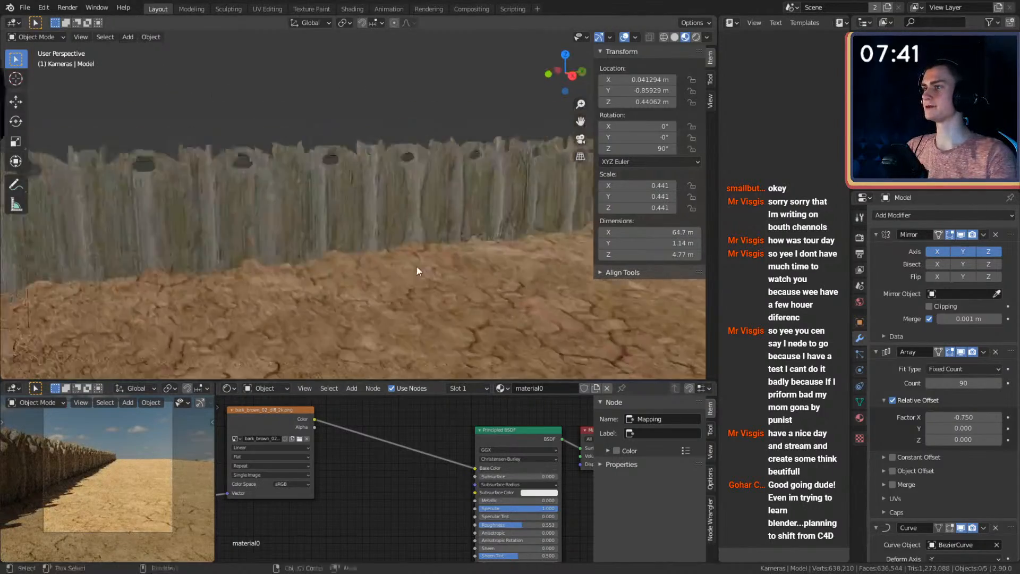
scroll(416, 263, "up", 2)
scroll(368, 266, "up", 2)
scroll(383, 477, "down", 1)
Insert a ColorRamp between the bark diffuse texture and the Principled BSDF's Base Color.
middle_click_drag(382, 477, 396, 455)
scroll(396, 454, "up", 2)
key("shift+a")
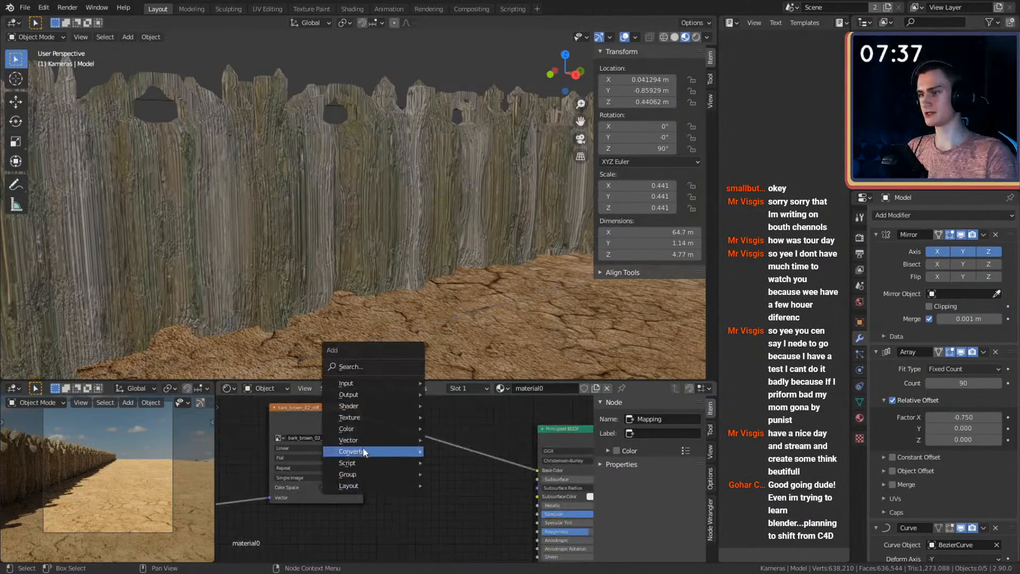
mouse_move(364, 452)
left_click(459, 314)
left_click(401, 414)
left_click_drag(254, 404, 442, 464)
left_click_drag(439, 417, 387, 431)
middle_click_drag(394, 428, 432, 414)
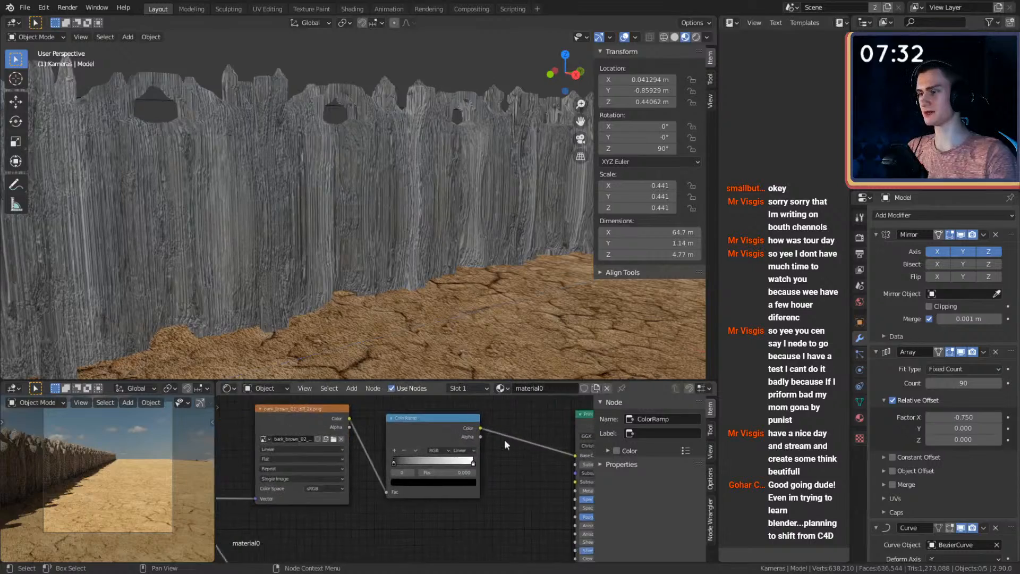
Tint the ColorRamp's black stop a very dark brown with hue 0.078 and saturation 0.469.
scroll(479, 461, "up", 2)
left_click(384, 482)
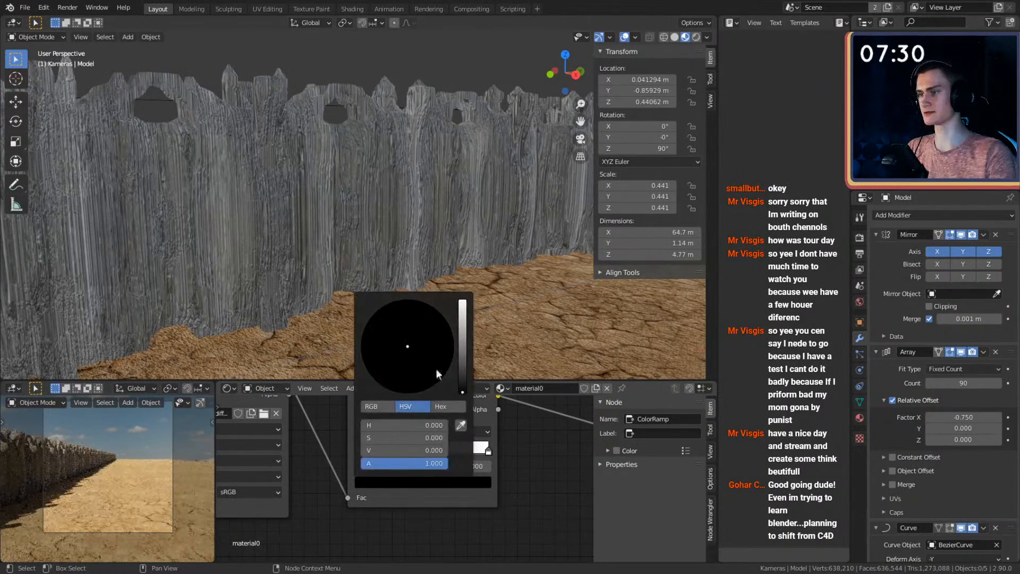
left_click_drag(461, 388, 463, 384)
left_click_drag(408, 350, 397, 366)
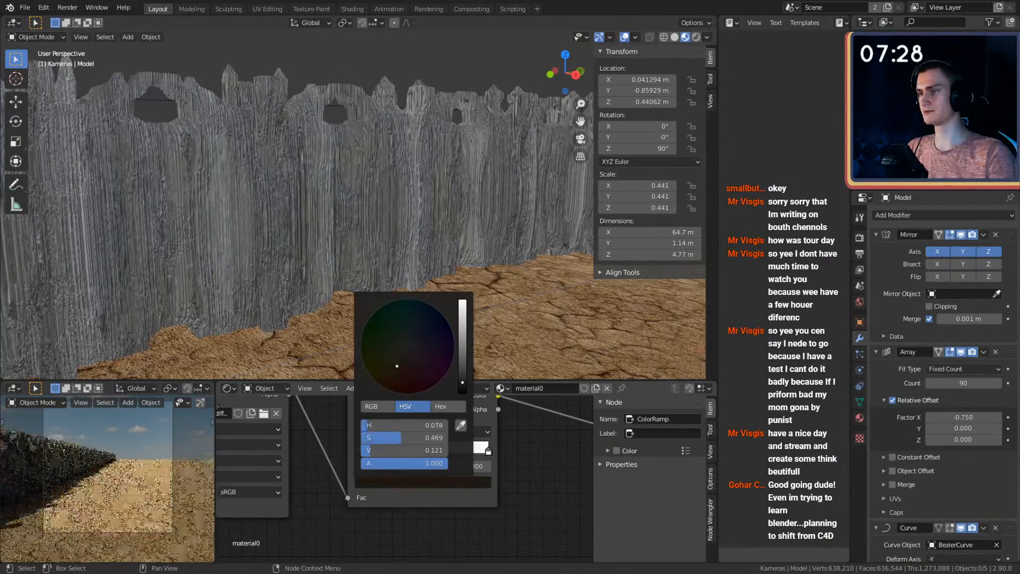
left_click_drag(463, 385, 462, 387)
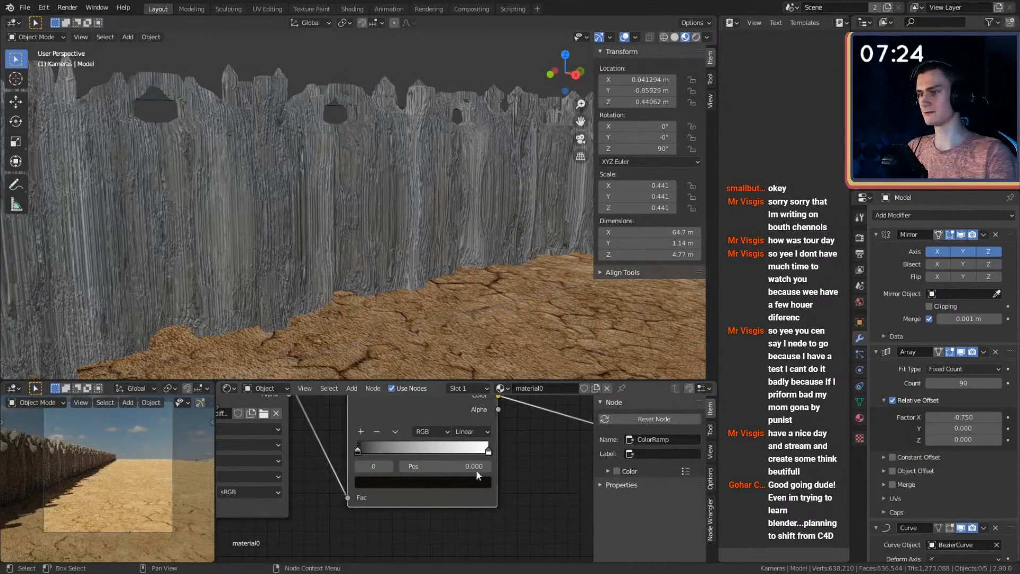
Set the ColorRamp's white stop to a light peach with hue 0.077, saturation 0.325 and value 0.895.
left_click(488, 453)
left_click(444, 482)
mouse_move(408, 358)
left_mouse_down()
mouse_move(393, 375)
mouse_move(405, 351)
left_mouse_up()
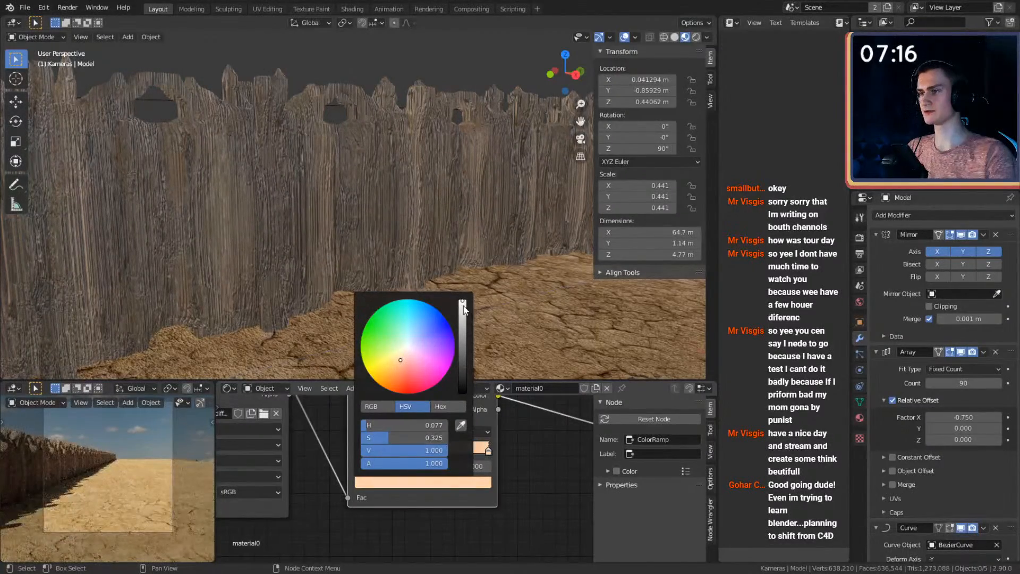
mouse_move(463, 310)
left_mouse_down()
mouse_move(463, 345)
mouse_move(463, 310)
left_mouse_up()
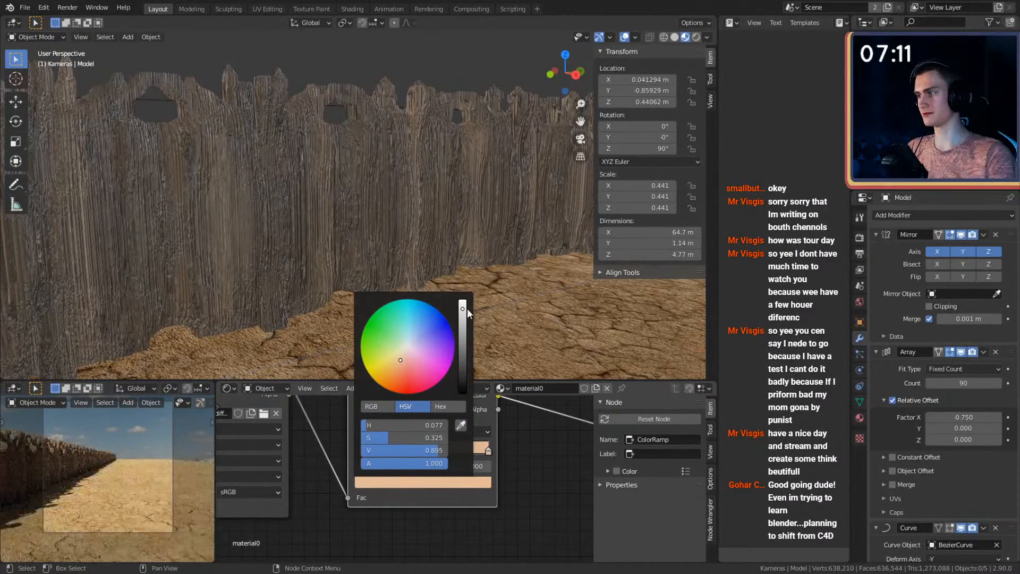
Brighten the ColorRamp's dark stop to a medium brown.
middle_click_drag(339, 475, 358, 478)
left_click(376, 454)
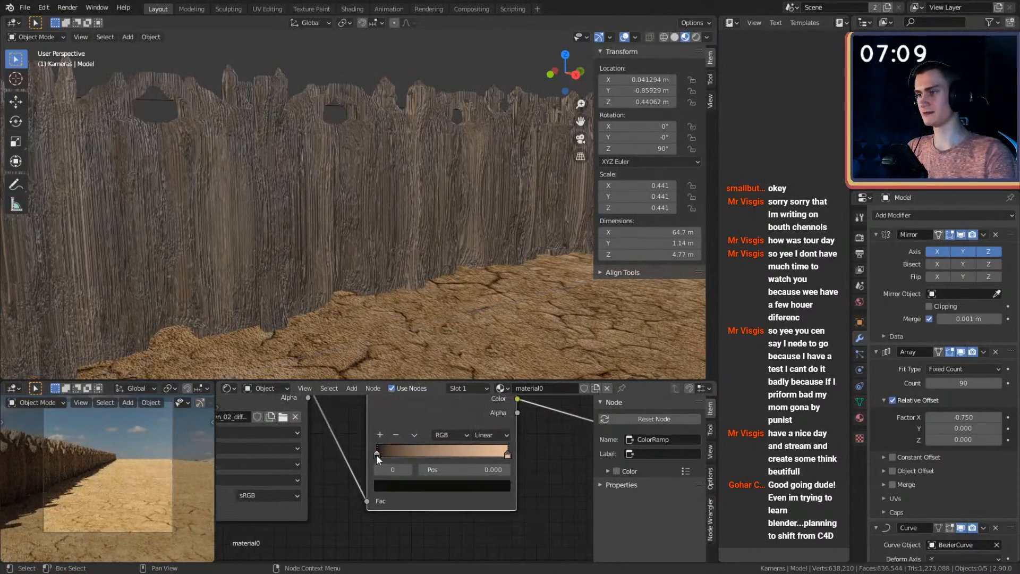
left_click(409, 489)
left_click_drag(478, 394, 483, 366)
Check the wall and ground from farther away and save the file quick_sketch_day_24.blend.
scroll(419, 268, "down", 5)
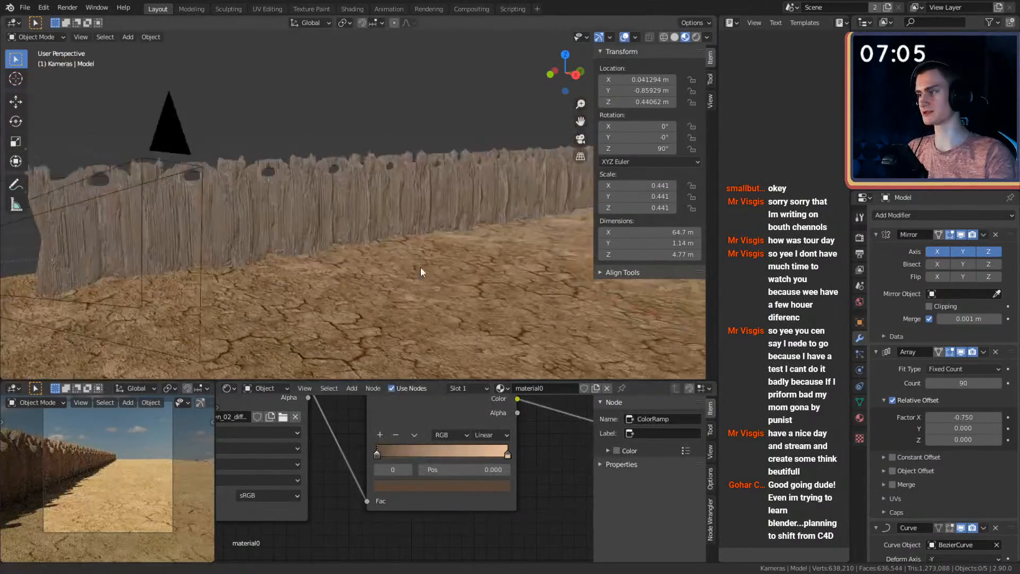
middle_click_drag(420, 266, 340, 219)
scroll(420, 270, "down", 3)
left_click(21, 8)
left_click(40, 87)
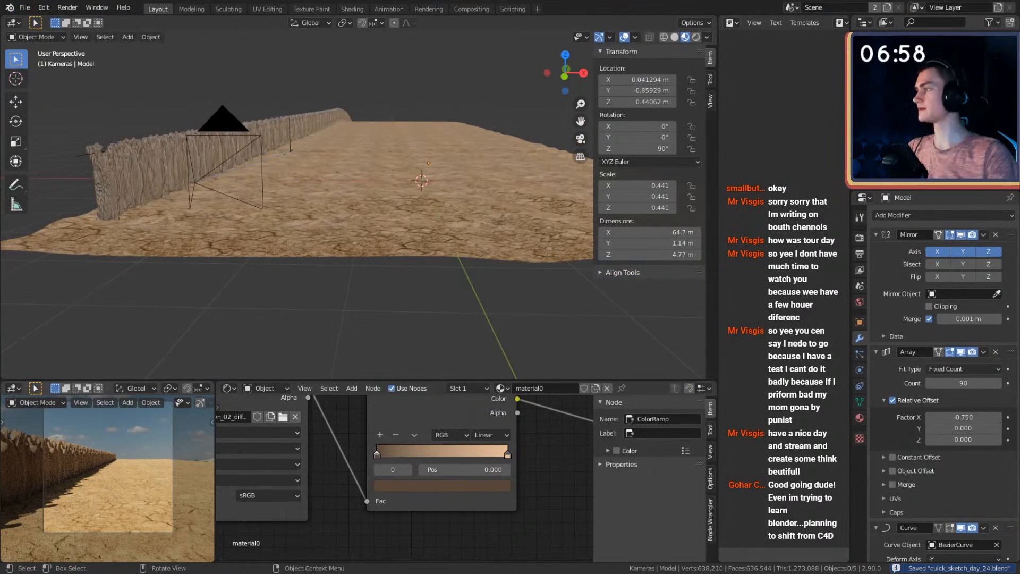
Cut two evenly spaced lengthwise edge loops into the ground plane without sliding them.
middle_click_drag(335, 202, 170, 94)
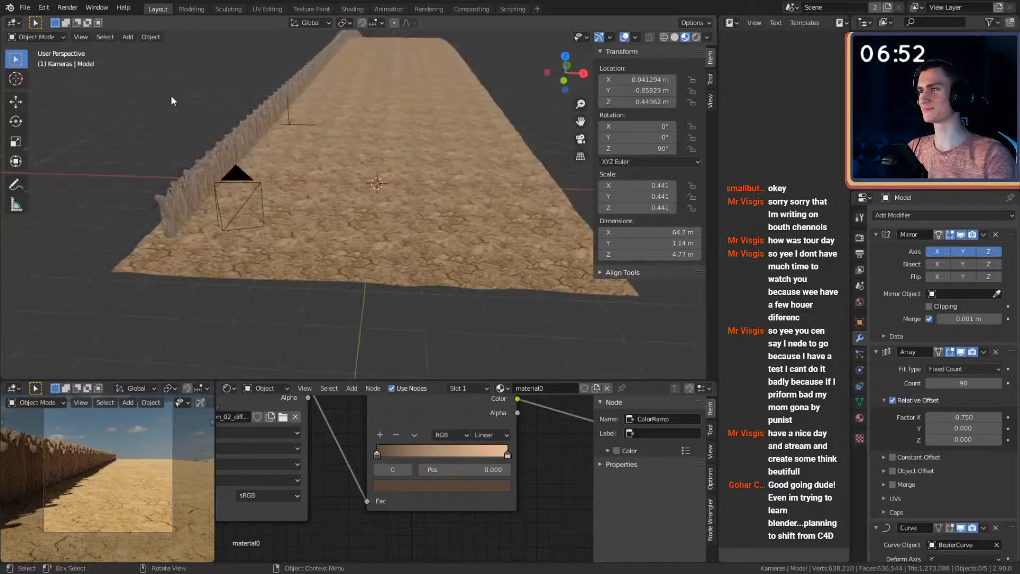
left_click(420, 260)
mouse_move(419, 259)
middle_mouse_down()
mouse_move(420, 280)
mouse_move(446, 267)
mouse_move(414, 267)
mouse_move(438, 262)
middle_mouse_up()
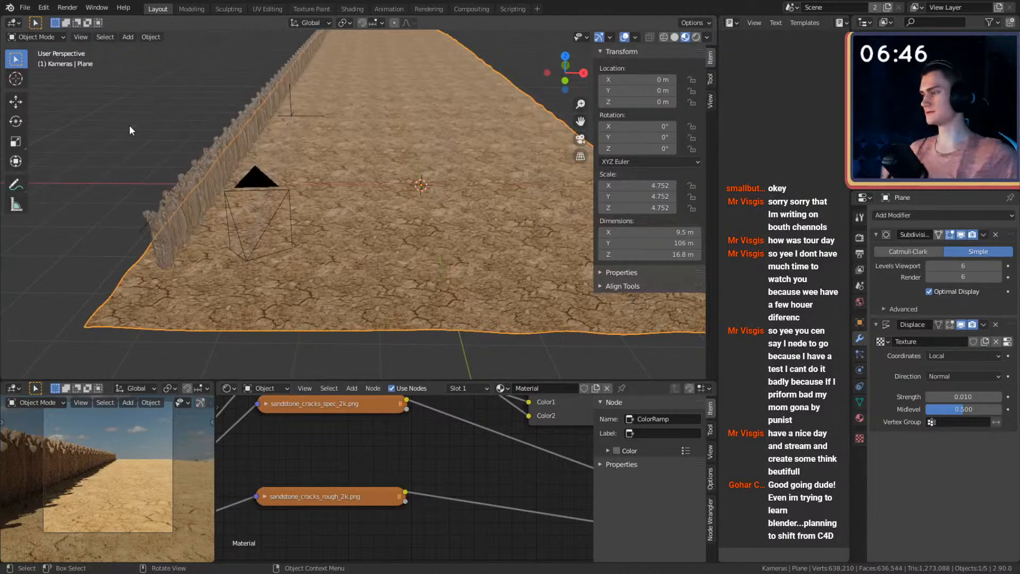
key("Tab")
middle_click_drag(456, 186, 355, 196)
key("ctrl+r")
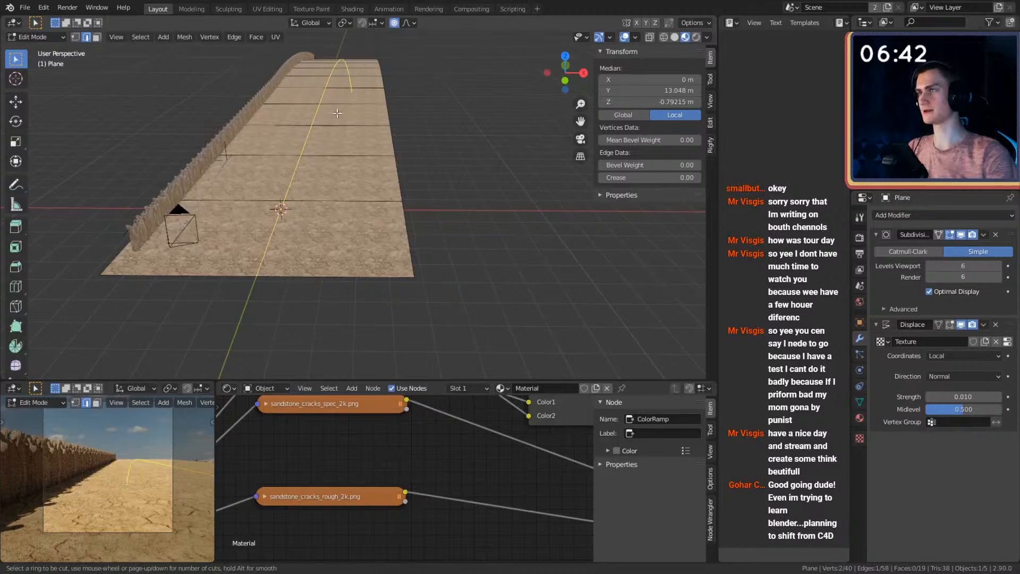
scroll(337, 113, "up", 1)
left_click(337, 111)
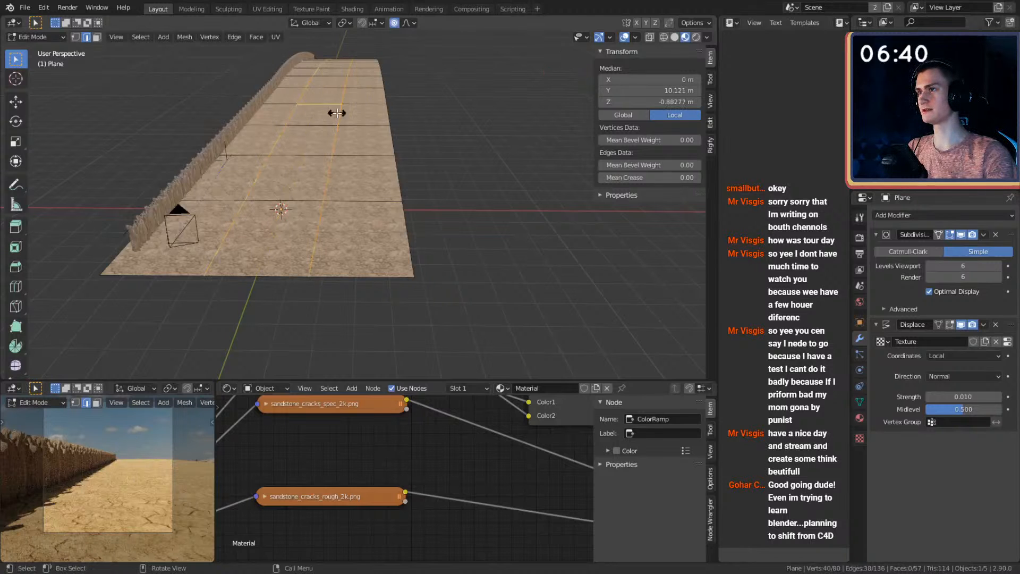
right_click(337, 111)
Raise the ground's long outer edge opposite the wall about 0.22 m in Z, using Sharp proportional falloff at size 8.95.
middle_click_drag(453, 195, 428, 191)
left_click(423, 226)
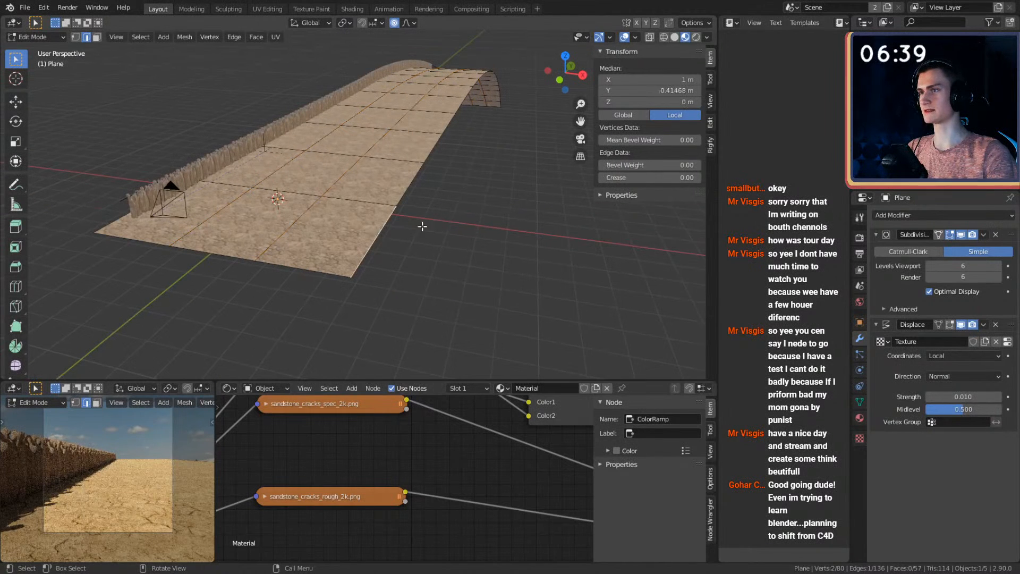
left_click(381, 232, "alt")
middle_click_drag(448, 214, 452, 212)
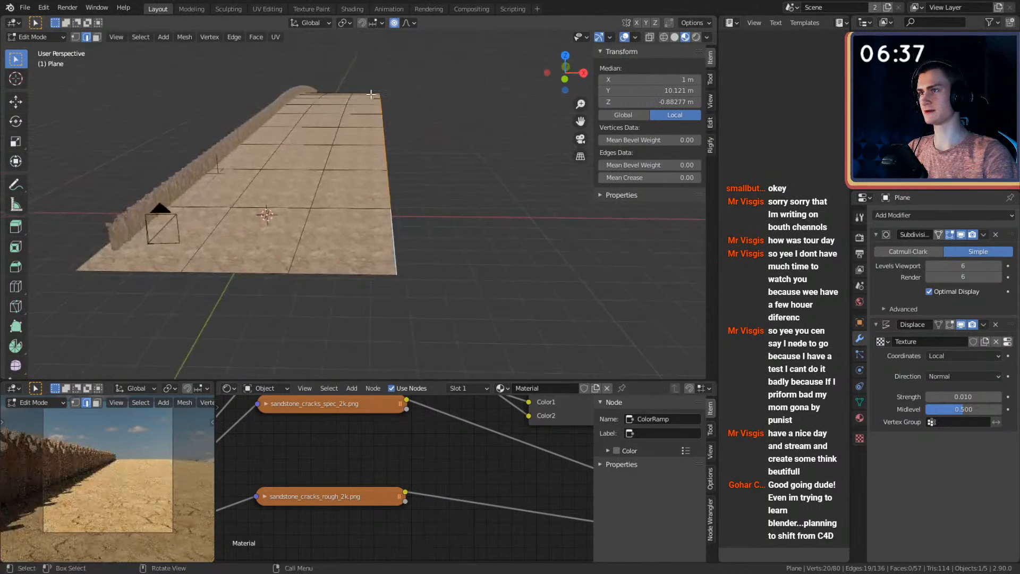
left_click(414, 23)
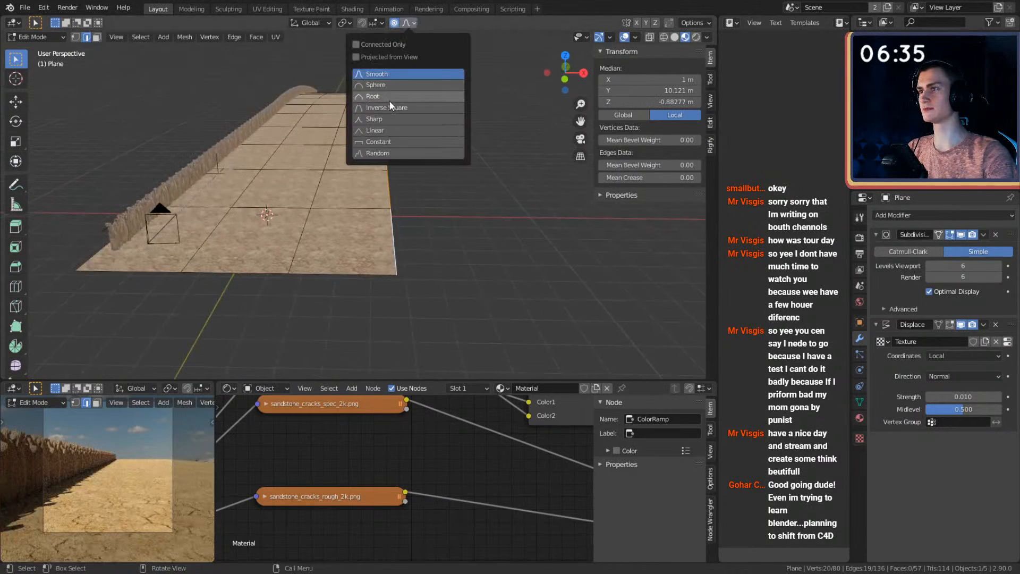
key("g")
key("z")
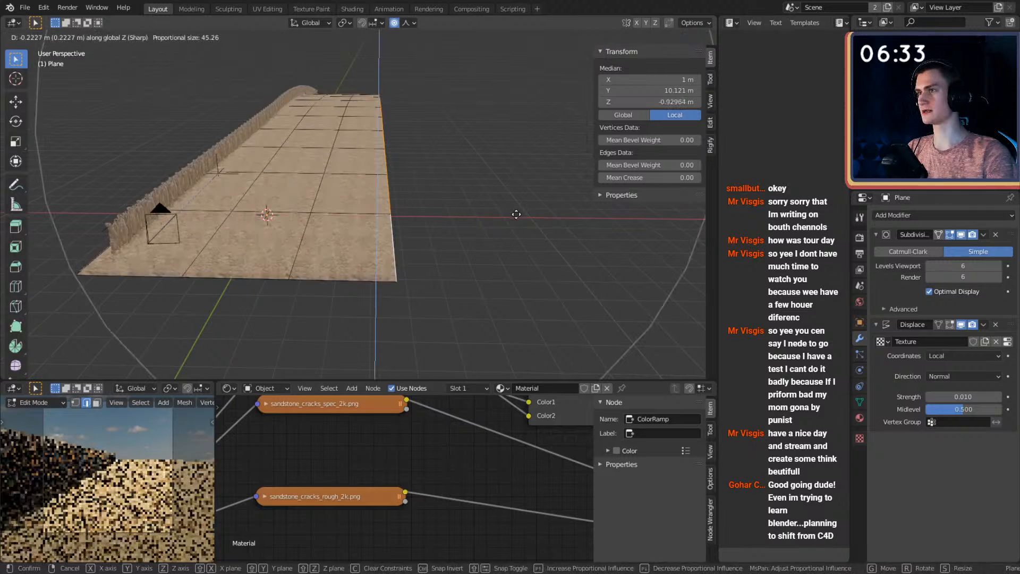
scroll(516, 214, "up", 17)
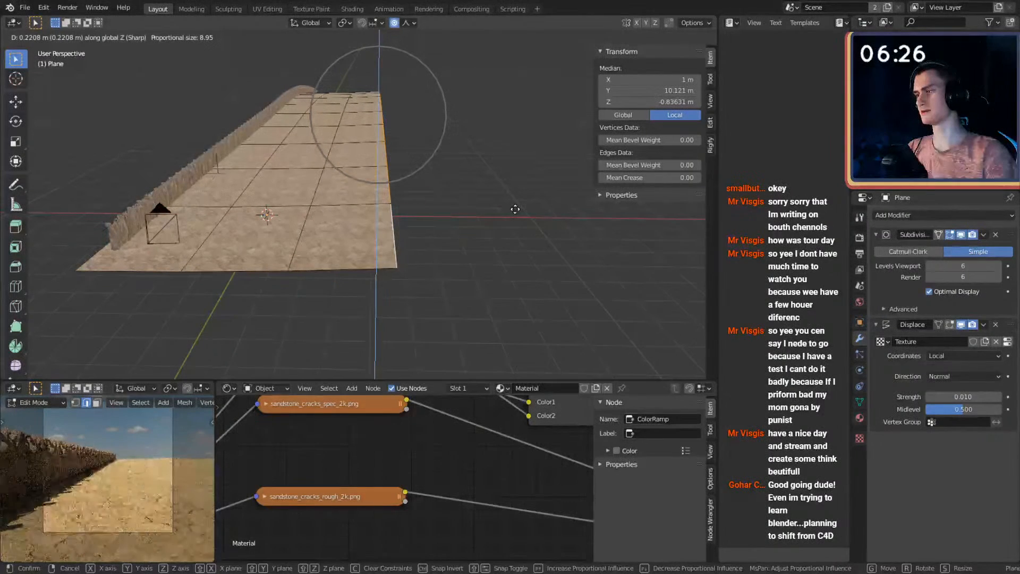
left_click(515, 209)
key("Tab")
middle_click_drag(390, 224, 441, 199)
key("alt+a")
scroll(333, 211, "up", 3)
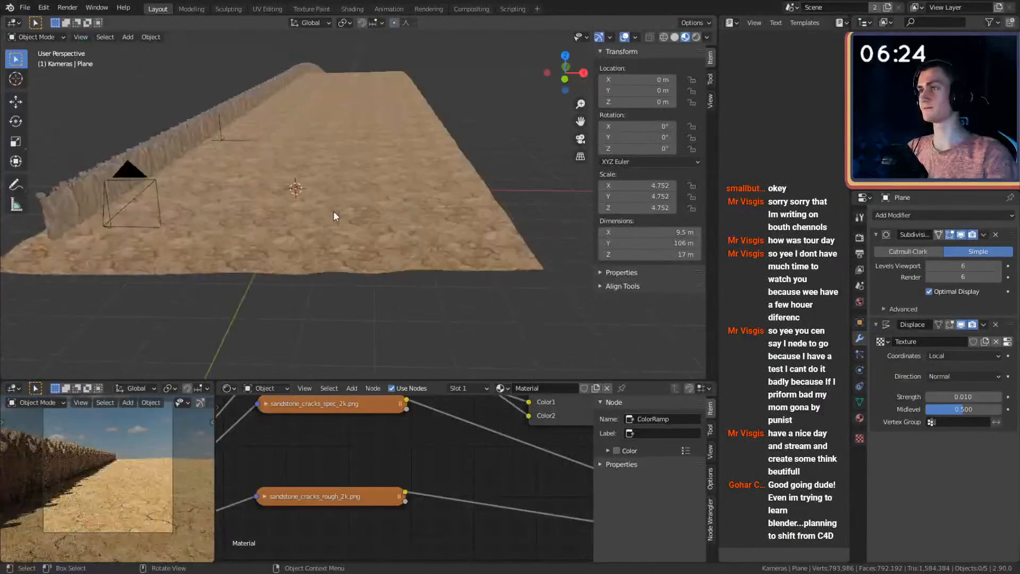
Raise one edge segment of the ground's inner loop farther from the wall about 0.3 m with proportional editing.
middle_click_drag(334, 211, 391, 136)
key("Tab")
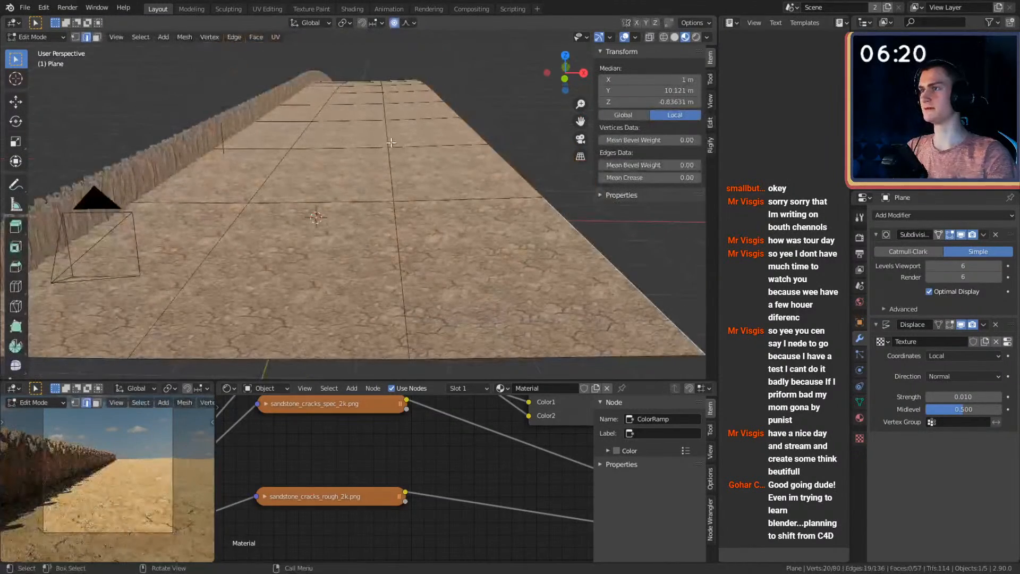
left_click(391, 142)
key("g")
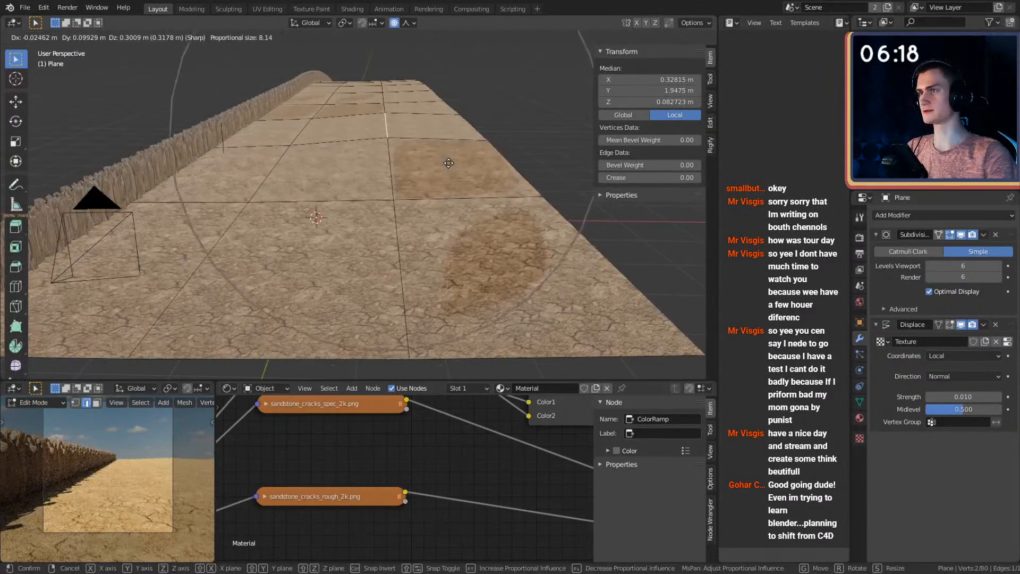
left_click(449, 166)
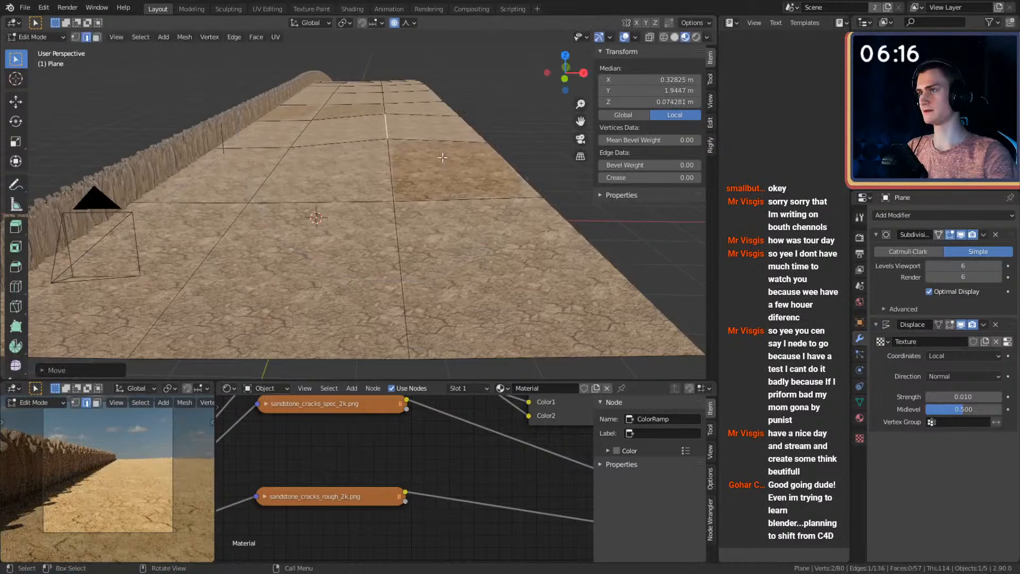
Raise a more distant edge segment of the inner loop nearer the wall about 0.26 m with proportional size 5.05.
middle_click_drag(367, 97, 369, 102)
left_click(338, 92)
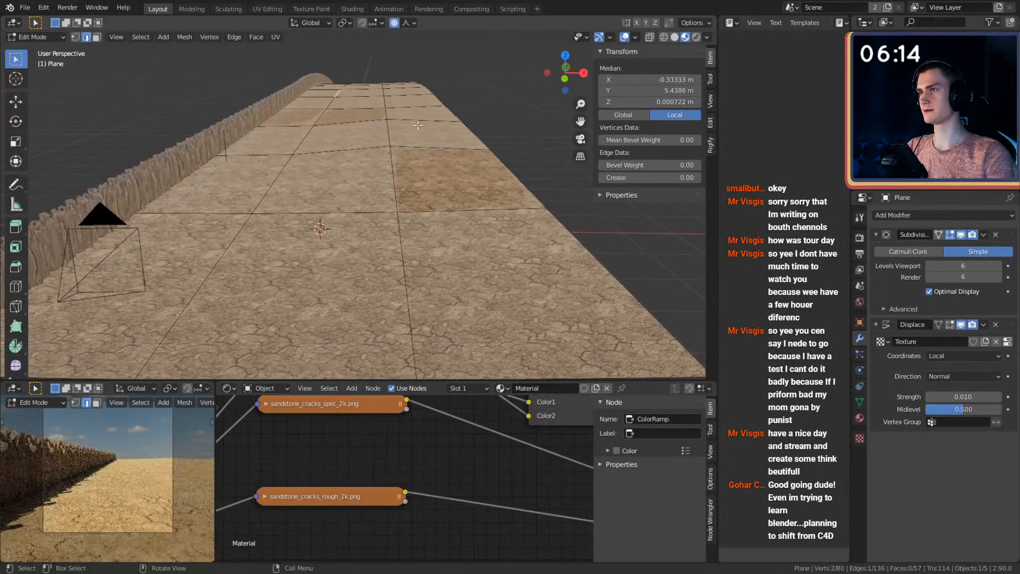
key("g")
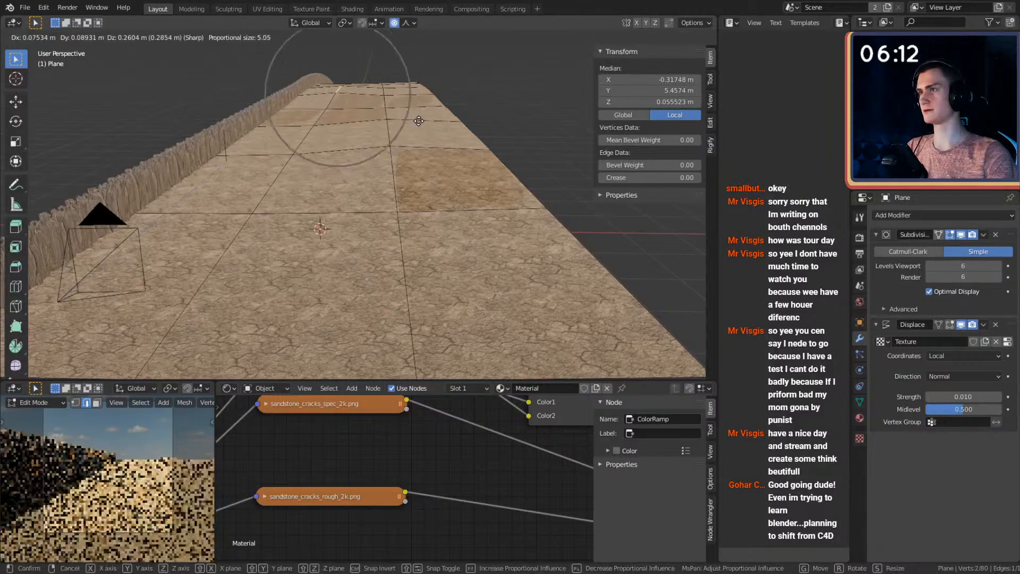
left_click(419, 120)
scroll(404, 175, "down", 5)
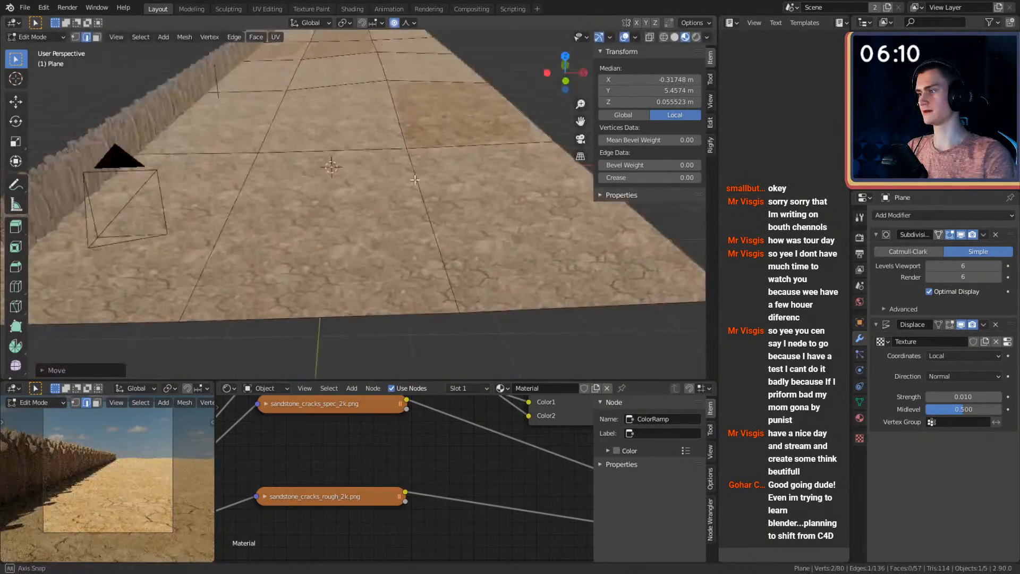
key("Tab")
Add a new 2 m plane at the origin on the ground.
middle_click_drag(399, 186, 366, 234)
middle_click_drag(344, 189, 305, 162, "shift")
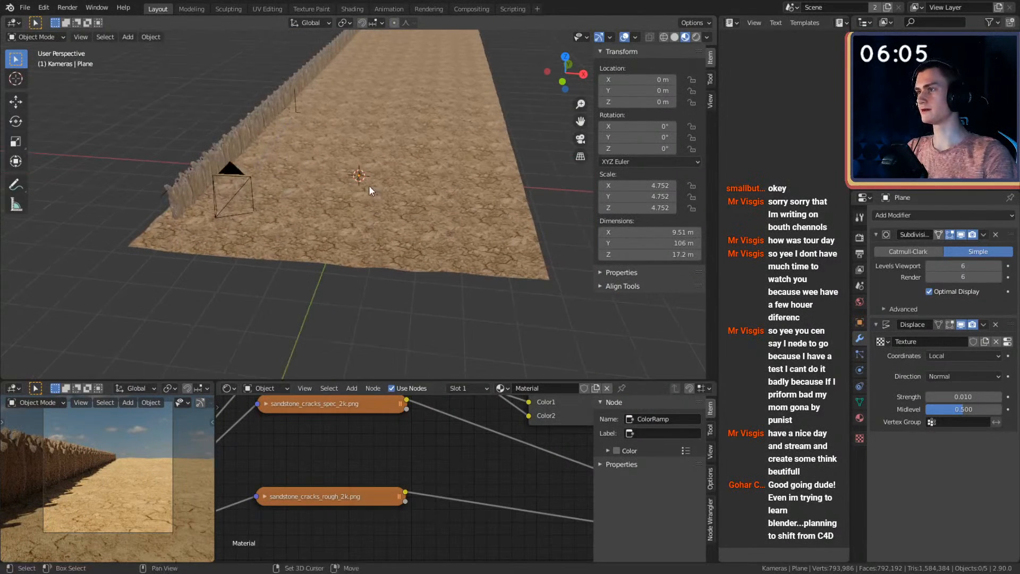
key("shift+a")
mouse_move(358, 186)
left_click(415, 186)
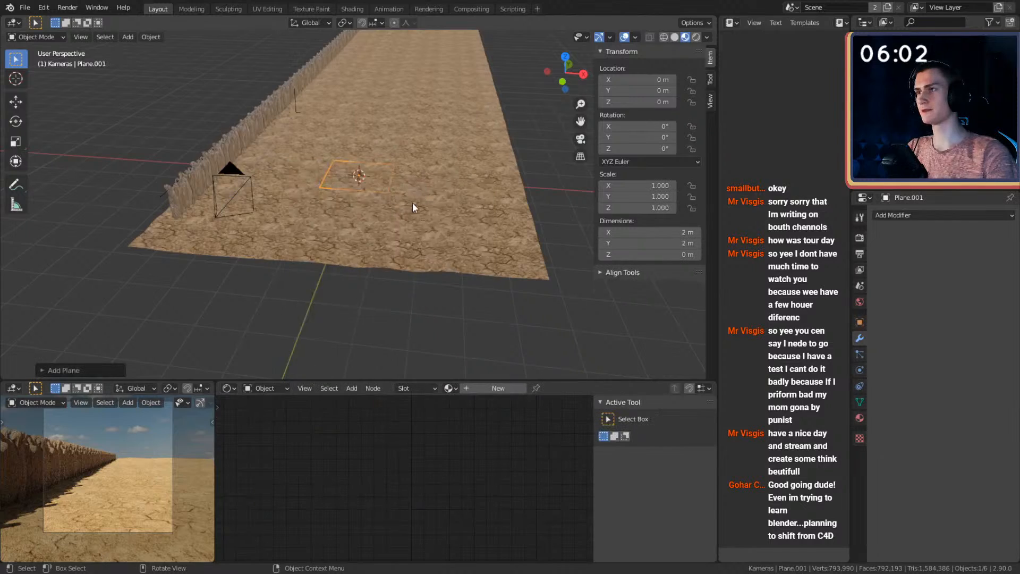
middle_click_drag(412, 202, 462, 219)
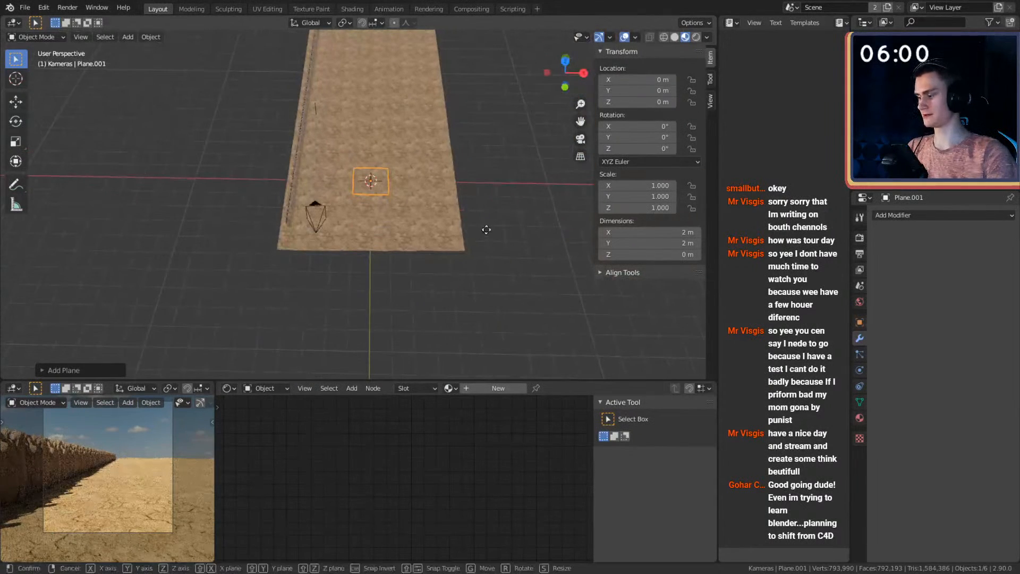
Move the new plane across the ground beside the wall, to about X -2.62 m and Y 0.48 m.
key("g")
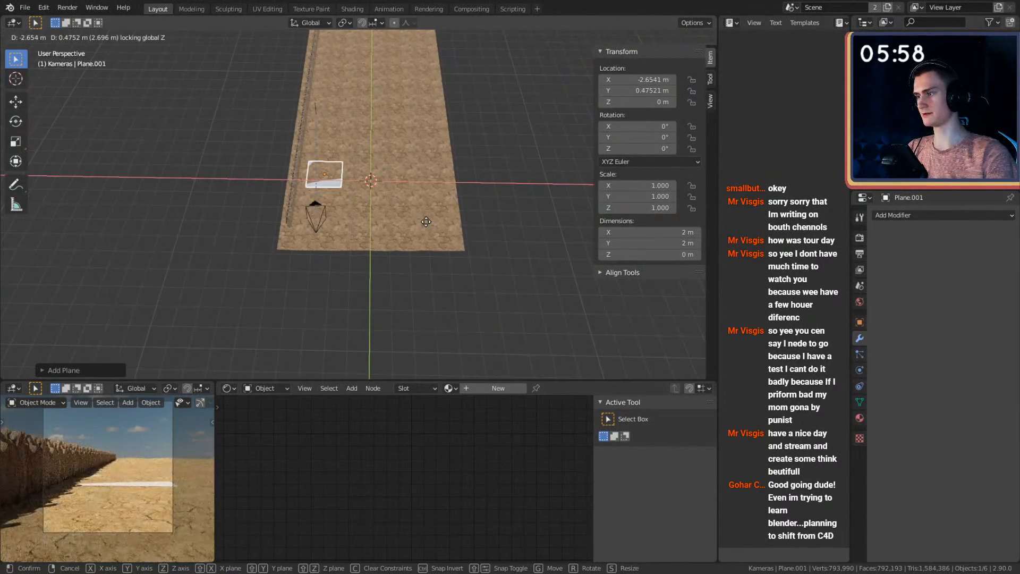
left_click(427, 222)
middle_click_drag(426, 222, 329, 276)
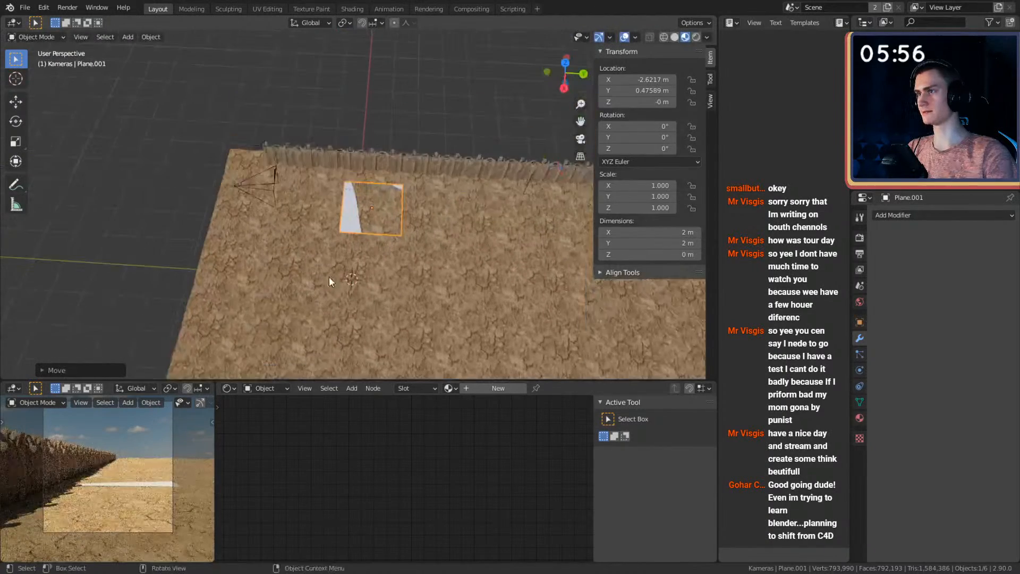
Extend the plane's camera-side edge about 4.3 m in negative Y with proportional editing turned off.
key("Tab")
left_click(346, 209)
key("g")
key("x")
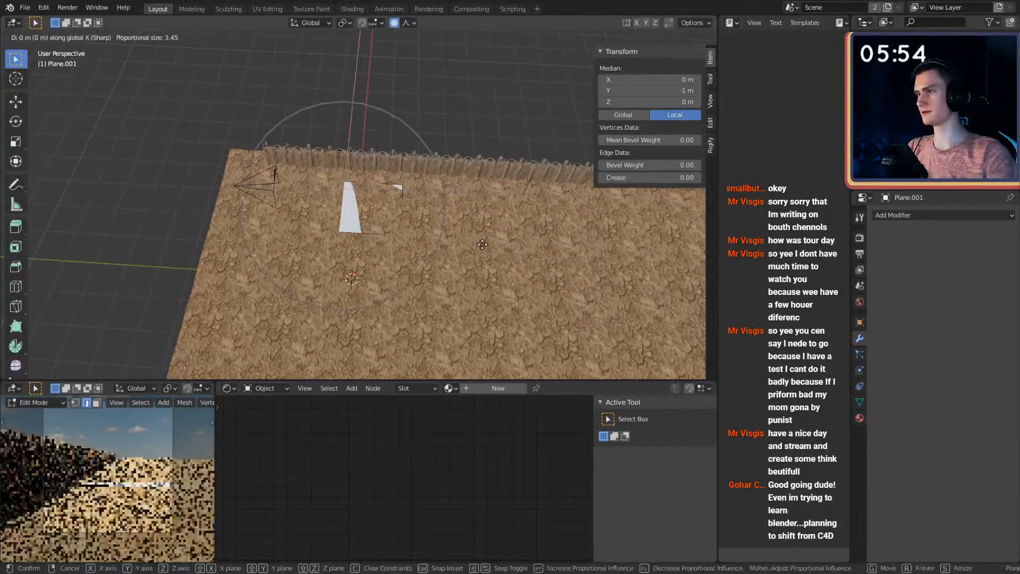
key("y")
key("Escape")
left_click(394, 22)
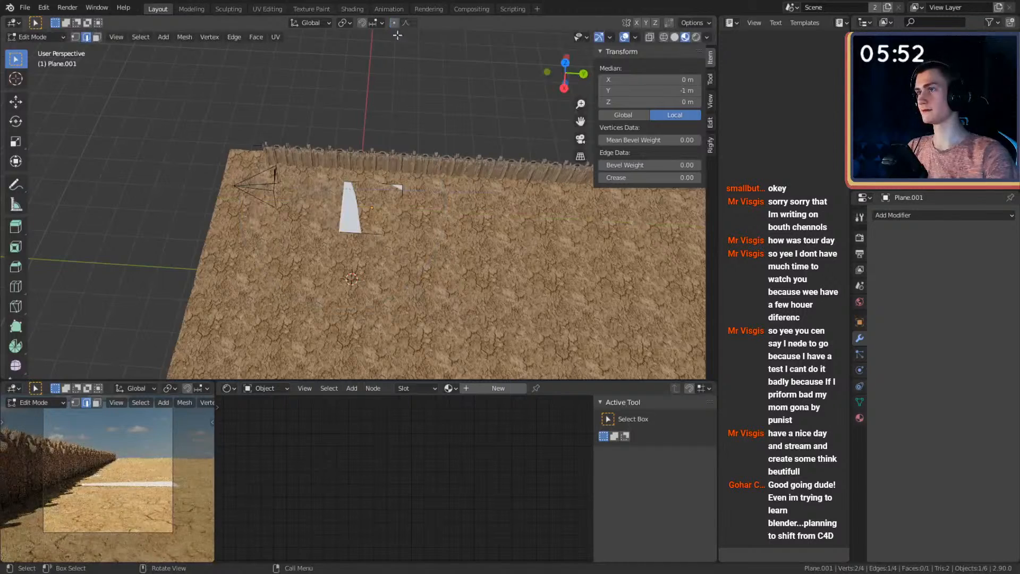
key("g")
key("y")
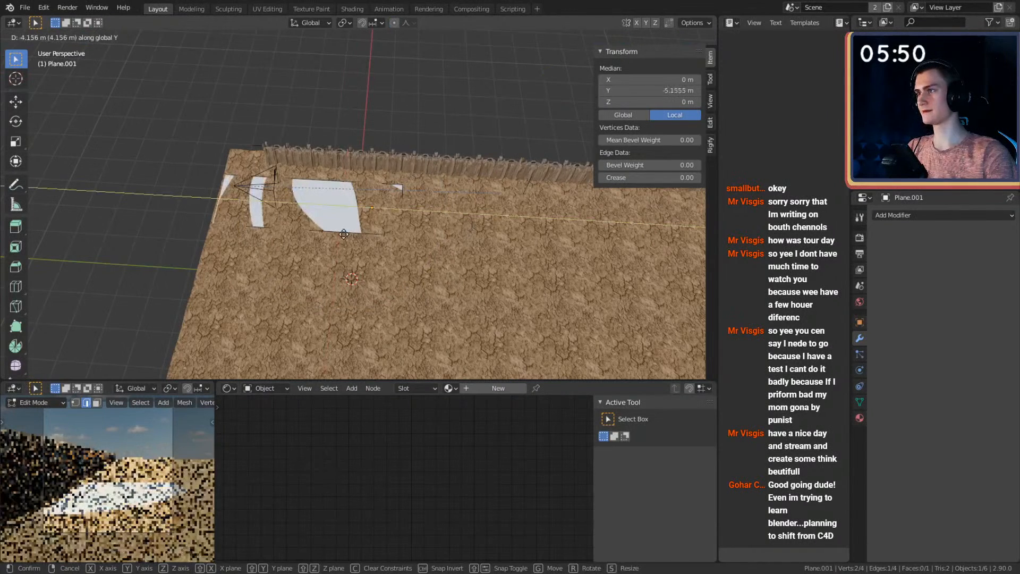
left_click(339, 234)
Stretch the plane's far edge along Y to about 72.2 m local, forming a long strip beside the wall.
scroll(479, 227, "down", 4)
middle_click_drag(586, 224, 473, 229, "shift")
scroll(272, 208, "down", 3)
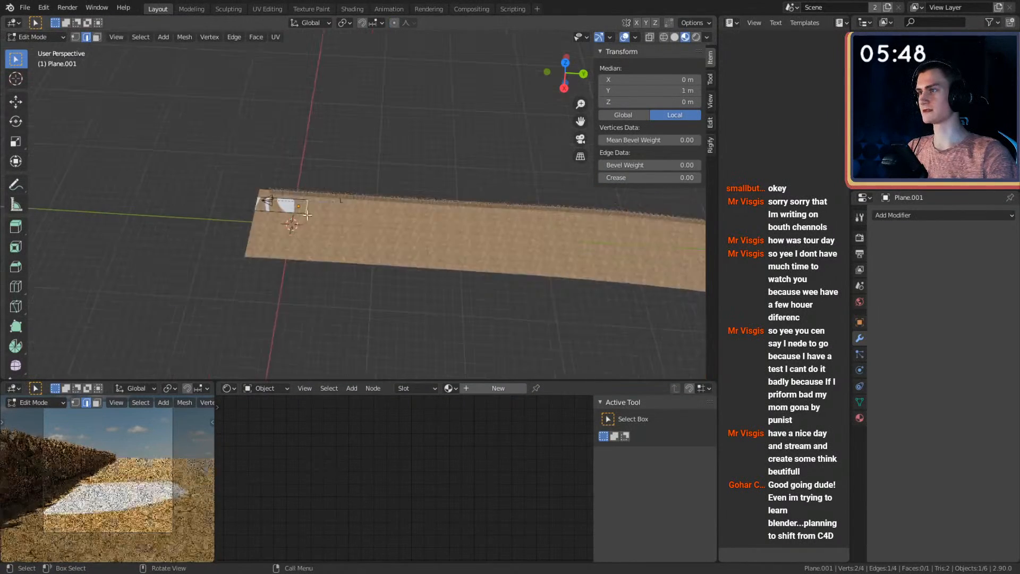
middle_click_drag(531, 245, 344, 221, "shift")
key("g")
key("y")
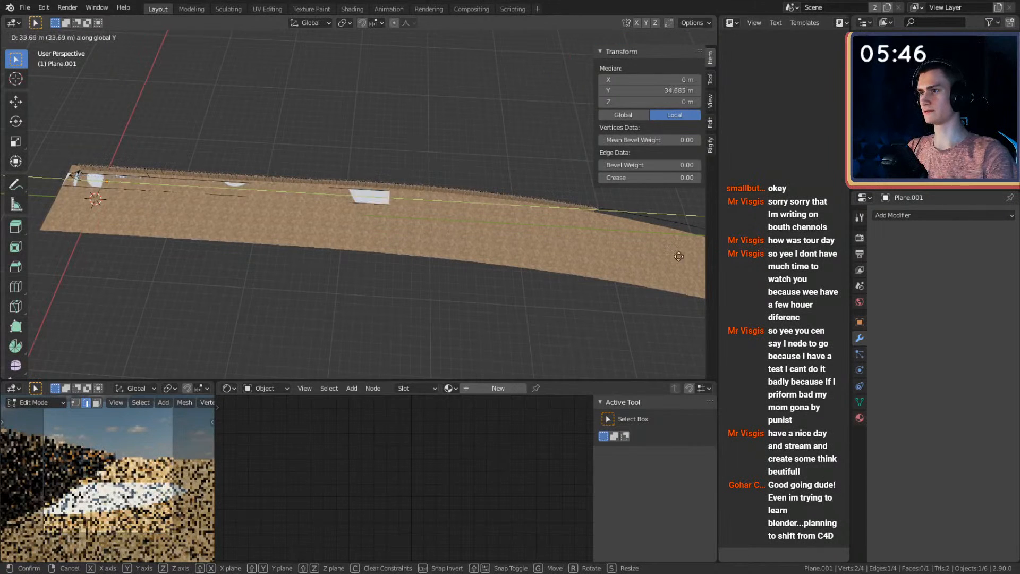
left_click(282, 261)
Add 18 evenly spaced loop cuts across the long strip.
middle_click_drag(283, 261, 338, 208)
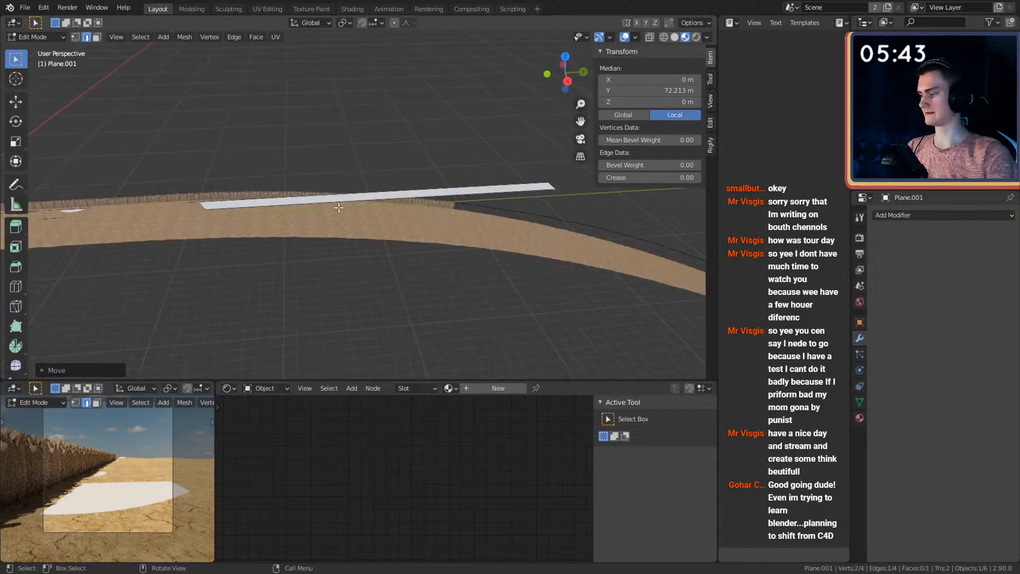
scroll(347, 199, "up", 3)
left_click(347, 199)
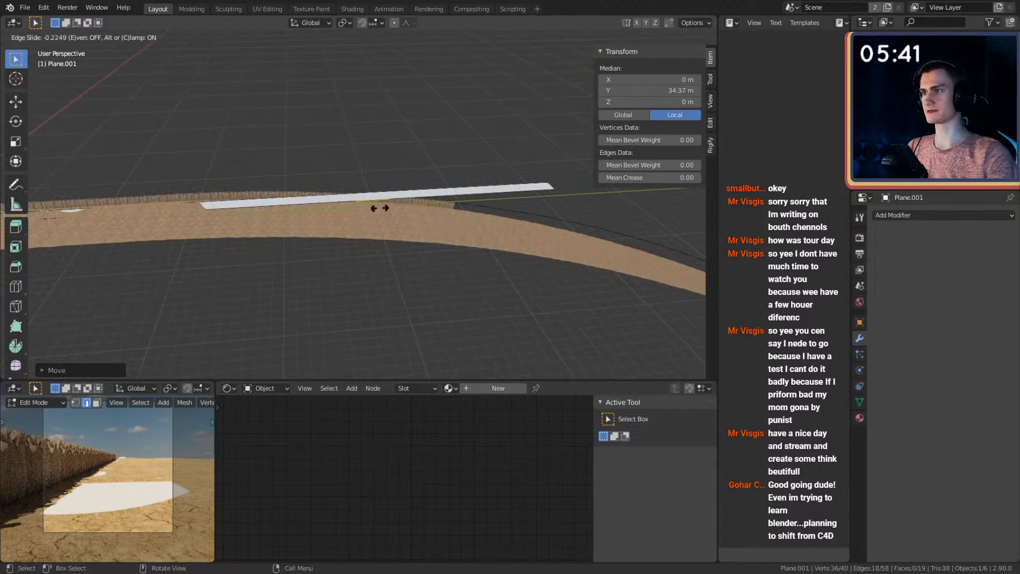
right_click(418, 211)
Lower the strip's far end edge about 6.37 m in Z, using Sharp proportional falloff at size 45.26 to follow the ground.
middle_click_drag(547, 219, 442, 212, "shift")
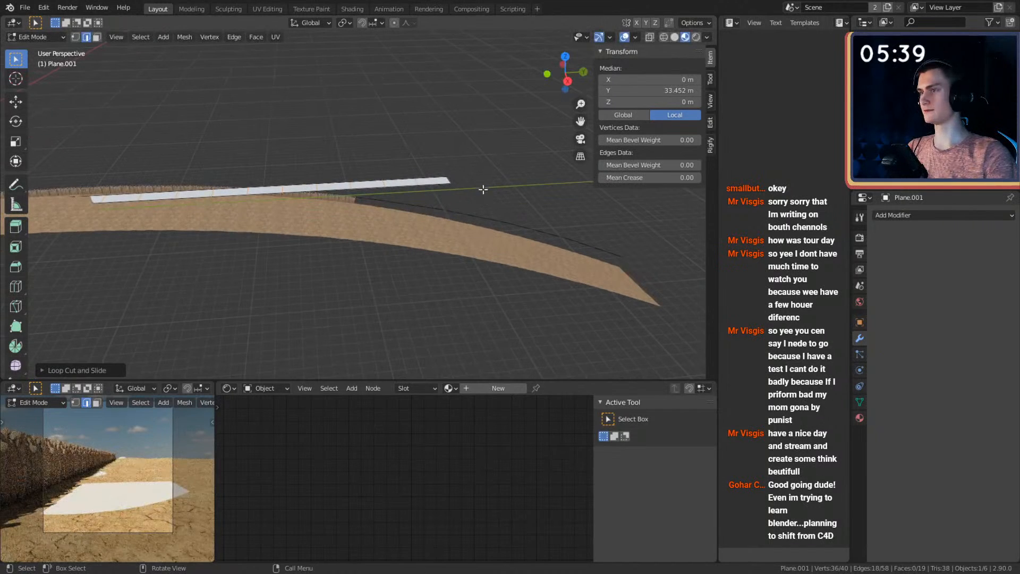
left_click(451, 180)
middle_click_drag(444, 133, 531, 176)
key("g")
key("z")
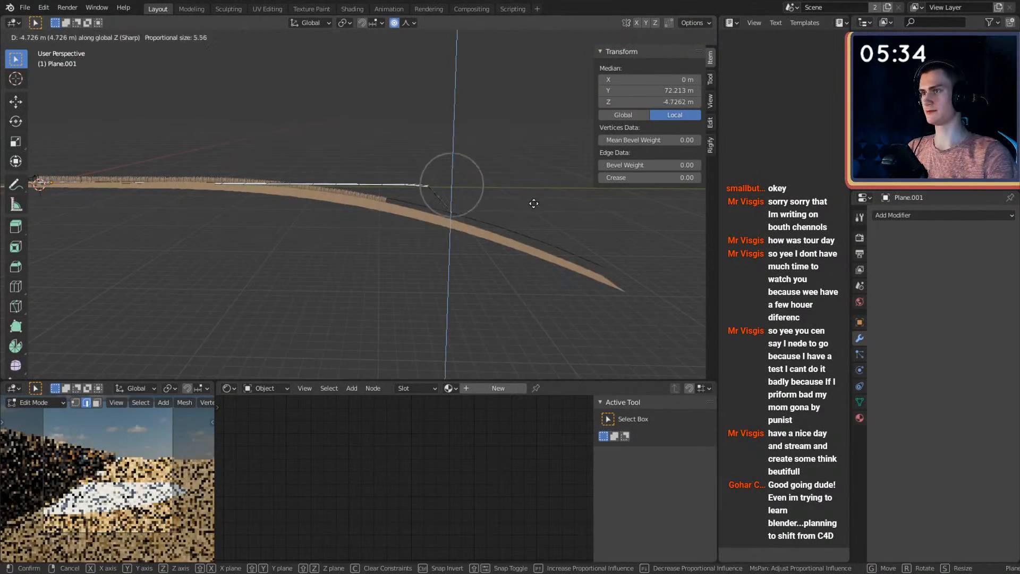
scroll(534, 207, "down", 20)
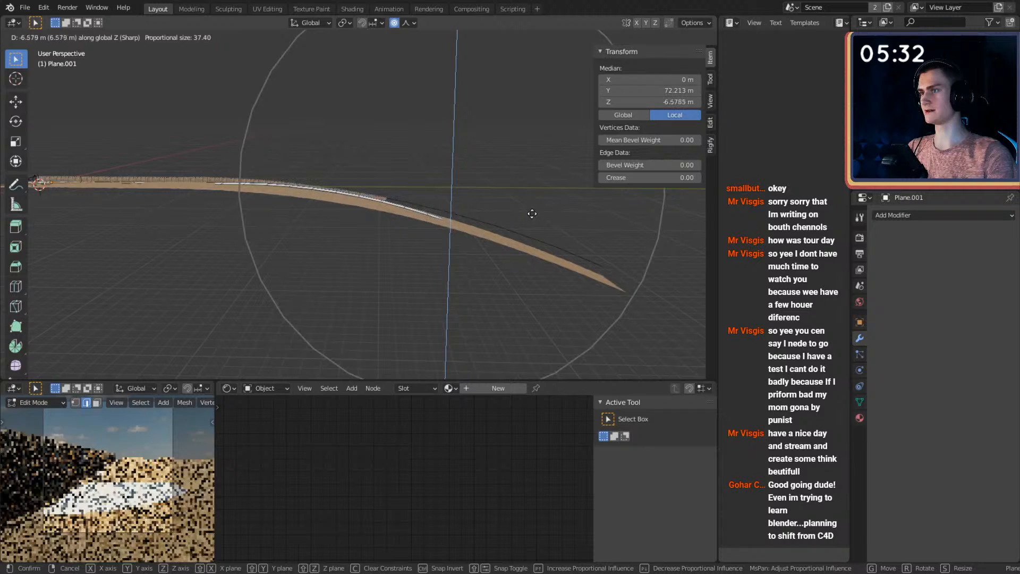
scroll(532, 213, "down", 2)
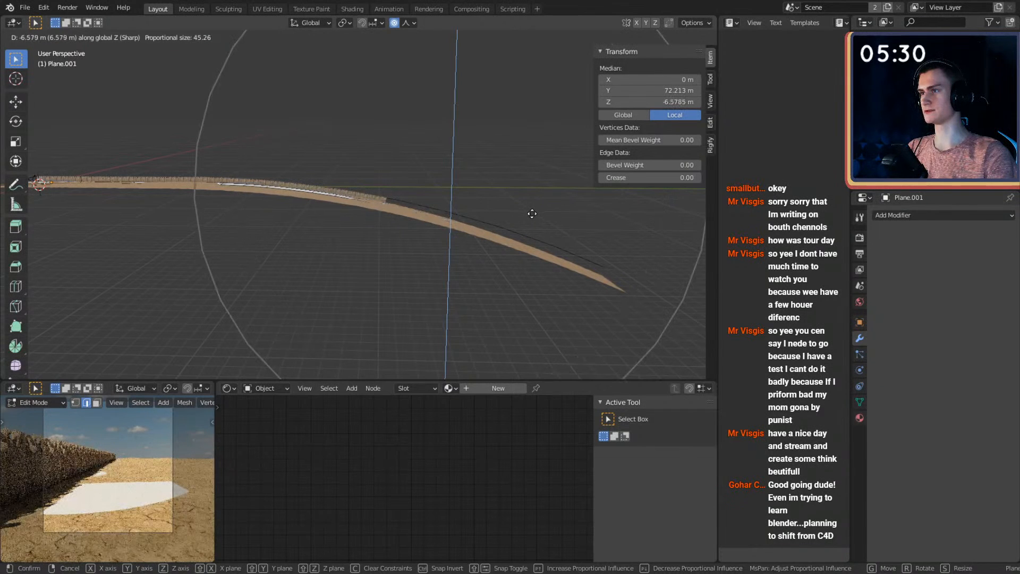
left_click(533, 212)
Raise the strip's cross edge at local Y of about 27.3 m by about 0.23 m, with proportional size 15.86.
middle_click_drag(255, 223, 390, 228)
scroll(328, 253, "up", 4)
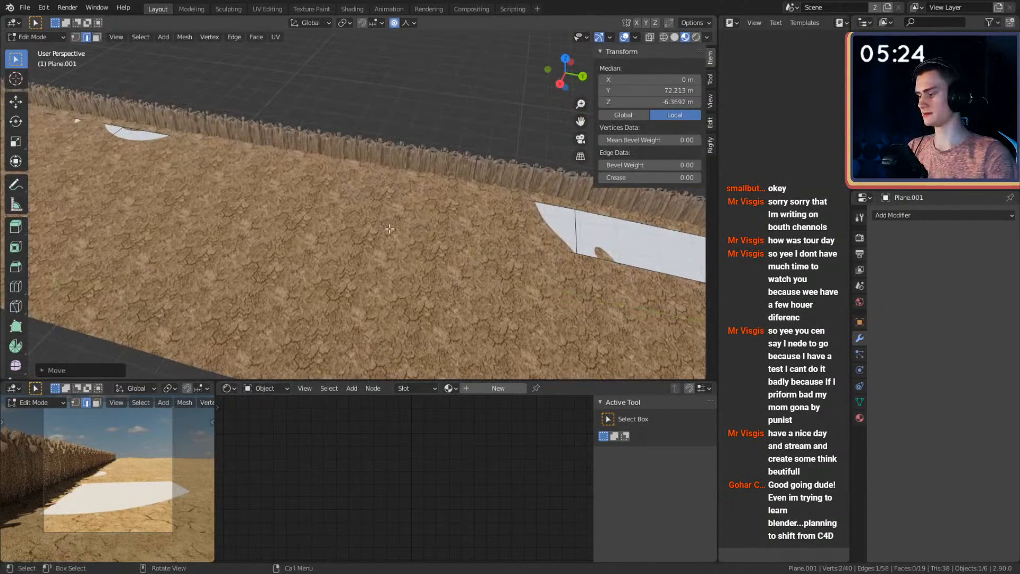
left_click(434, 211)
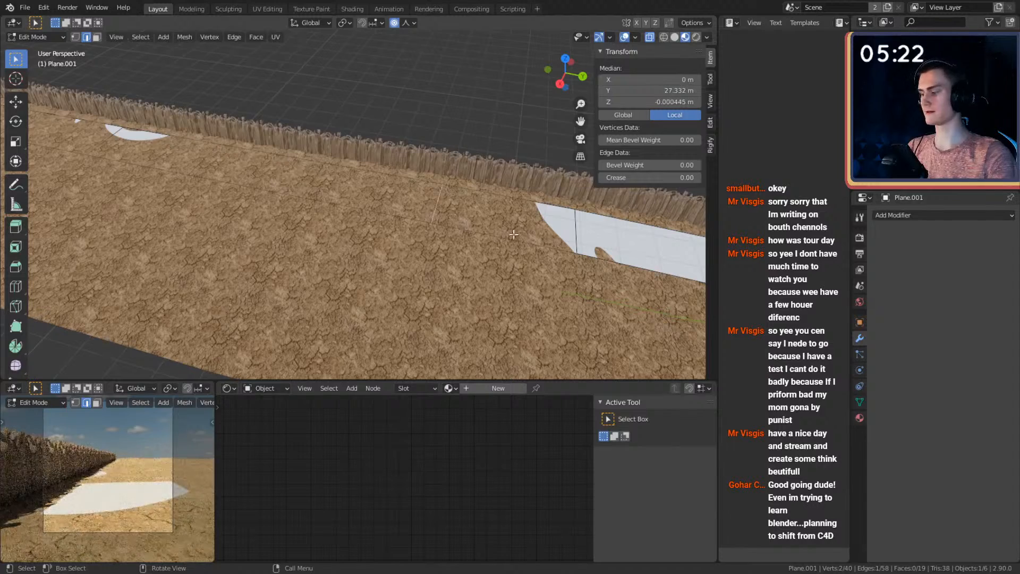
key("g")
key("z")
scroll(515, 221, "up", 1)
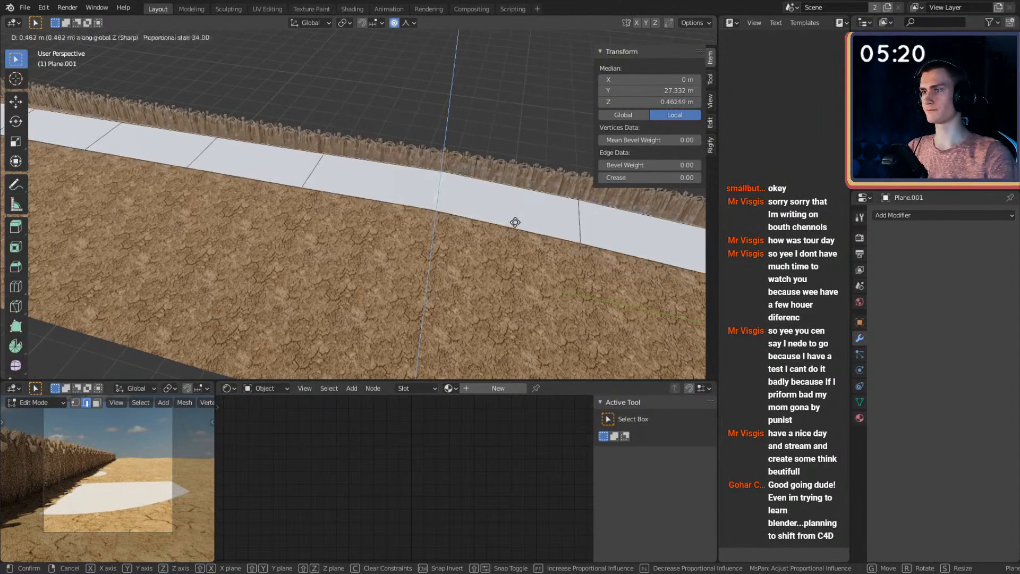
scroll(514, 232, "up", 8)
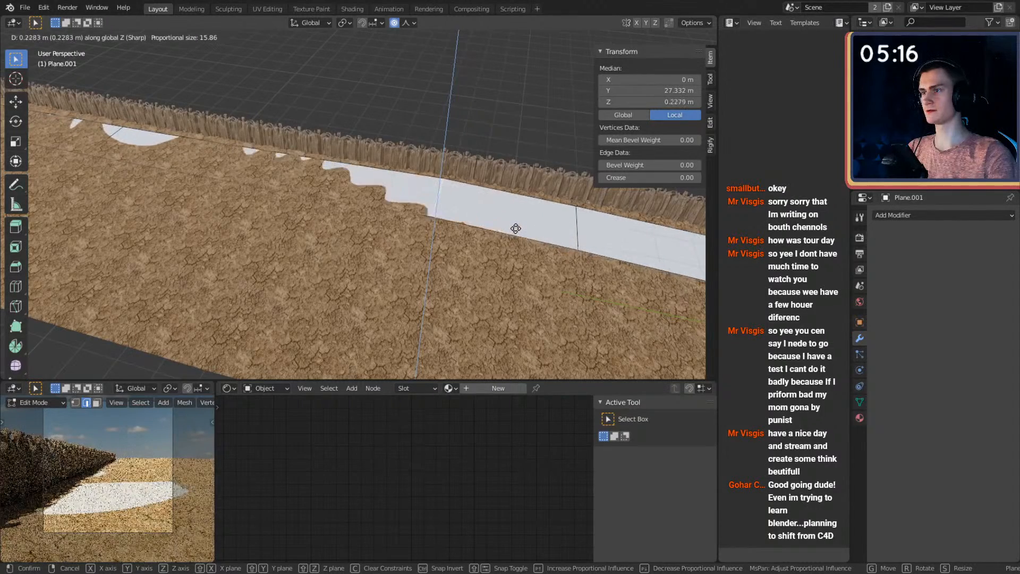
left_click(515, 229)
Raise the strip's cross edge at local Y of about 23.3 m by about 0.18 m, with proportional size 6.73.
middle_click_drag(516, 228, 406, 214)
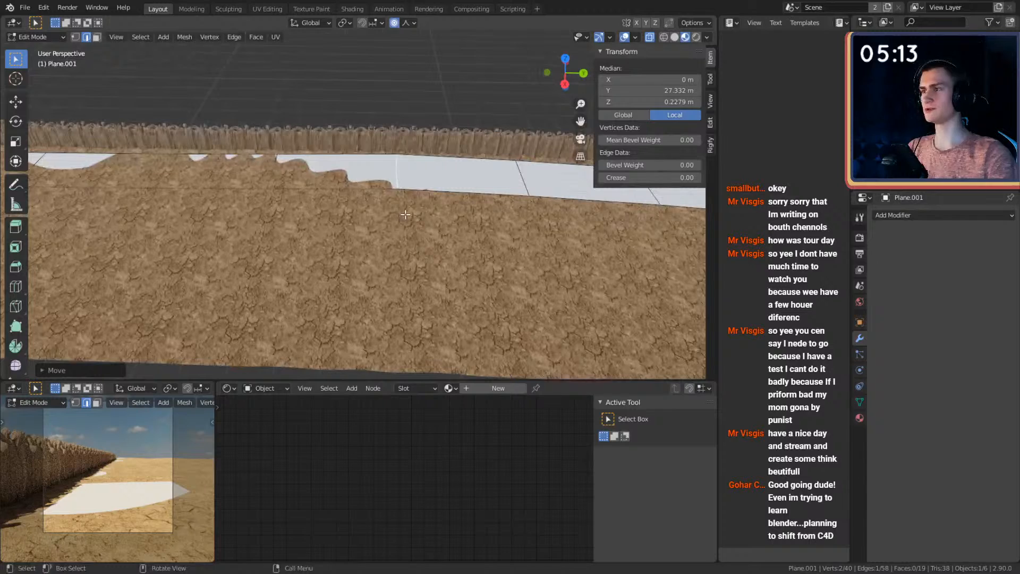
left_click(270, 172)
middle_click_drag(270, 171, 404, 212)
key("g")
key("z")
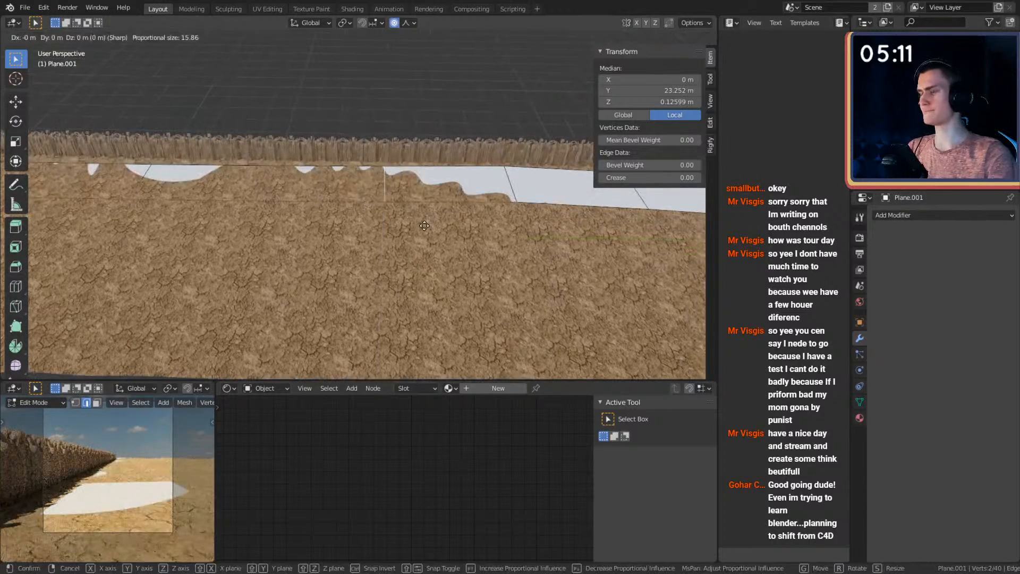
scroll(424, 225, "up", 9)
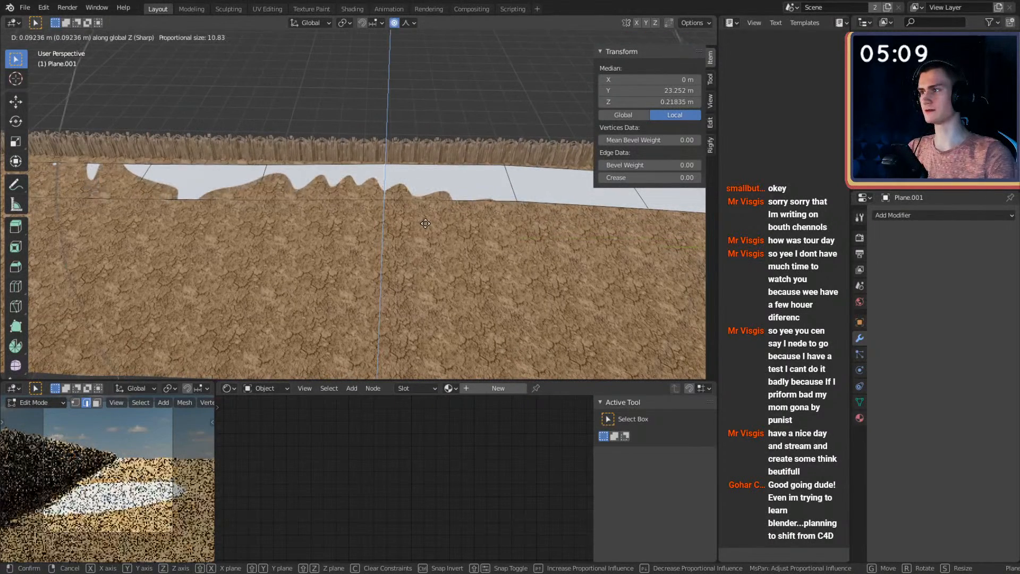
left_click(423, 220)
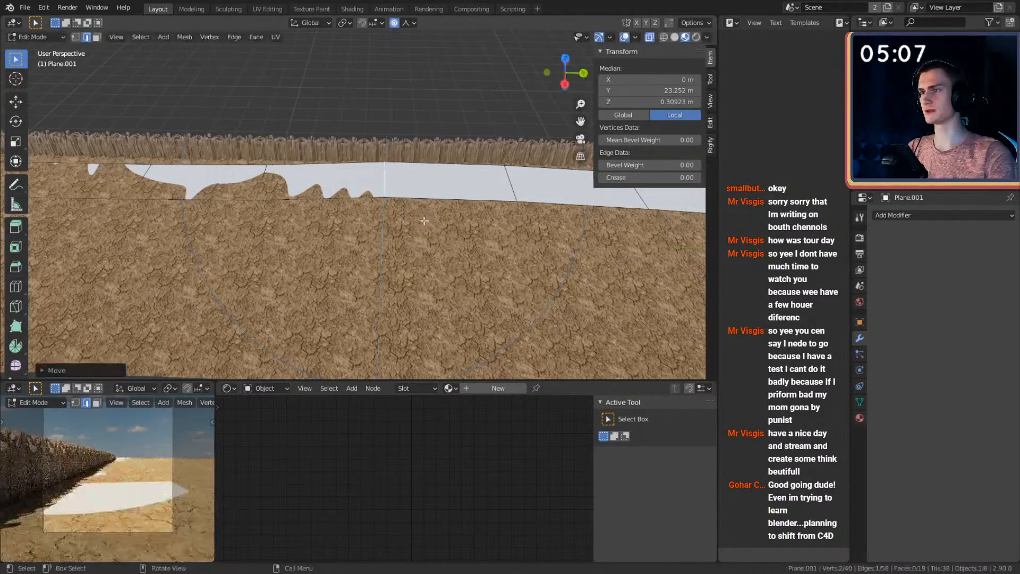
Raise the strip's cross edges at local Y of about 19.2 m and 15.1 m slightly in Z, with proportional size 6.73.
left_click(270, 186)
key("g")
key("z")
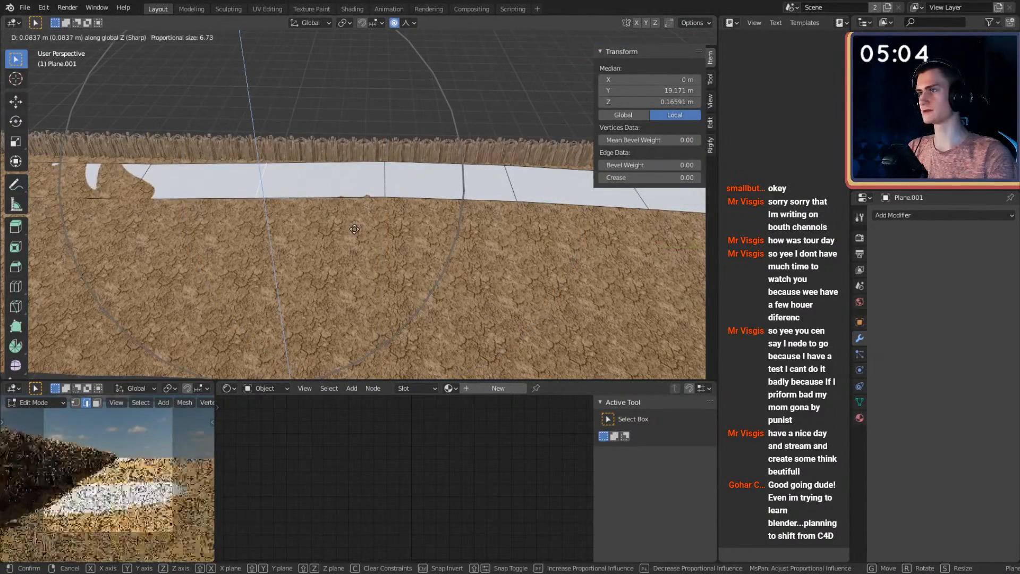
left_click(425, 178)
key("g")
key("z")
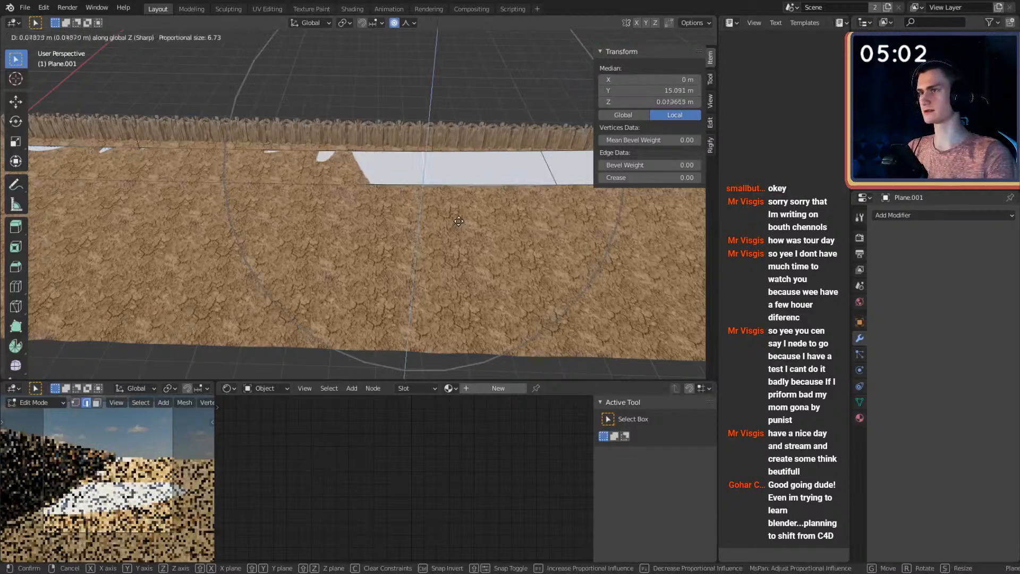
left_click(423, 201)
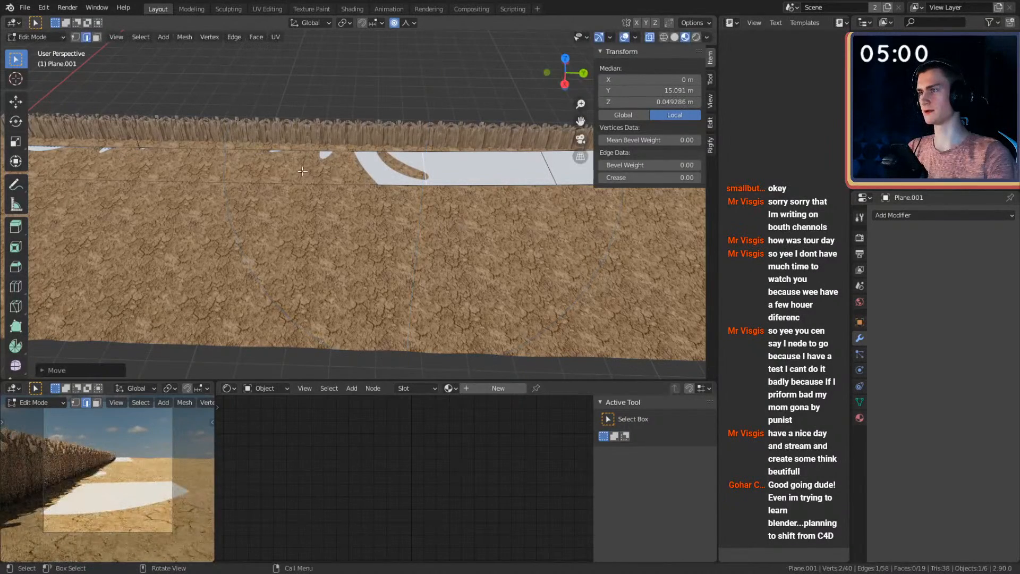
Raise the cross edge at local Y of about 11 m, then the two edges centred near 4.9 m, by about 0.09 m each.
key("g")
key("z")
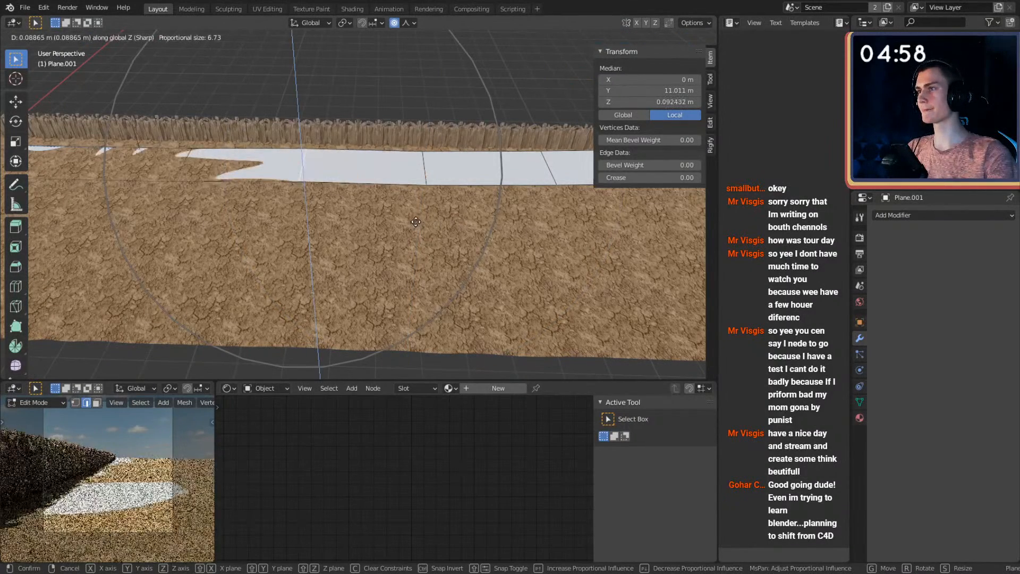
left_click(343, 201)
middle_click_drag(343, 202, 568, 207, "shift")
left_click(397, 175, "shift")
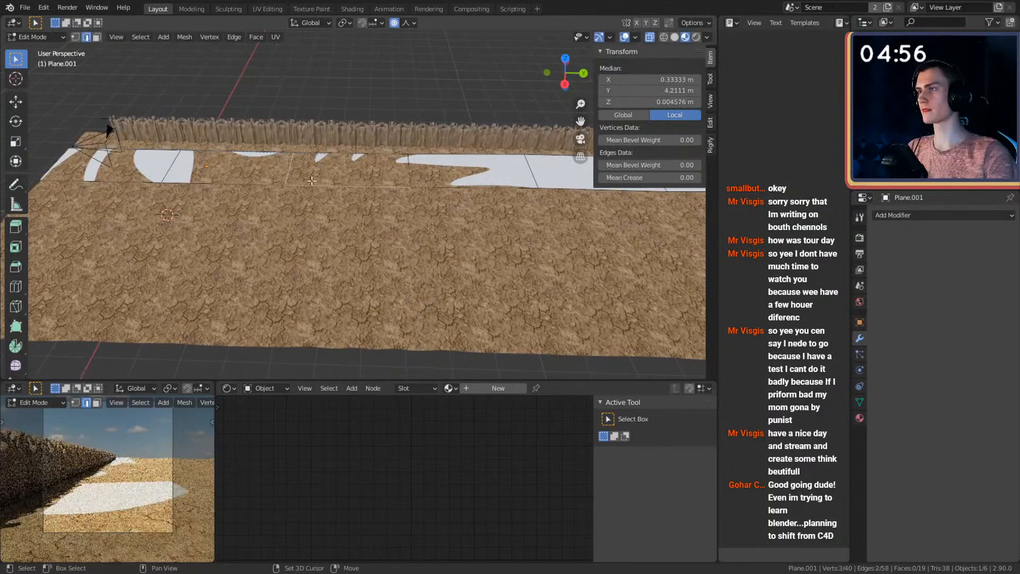
key("g")
key("z")
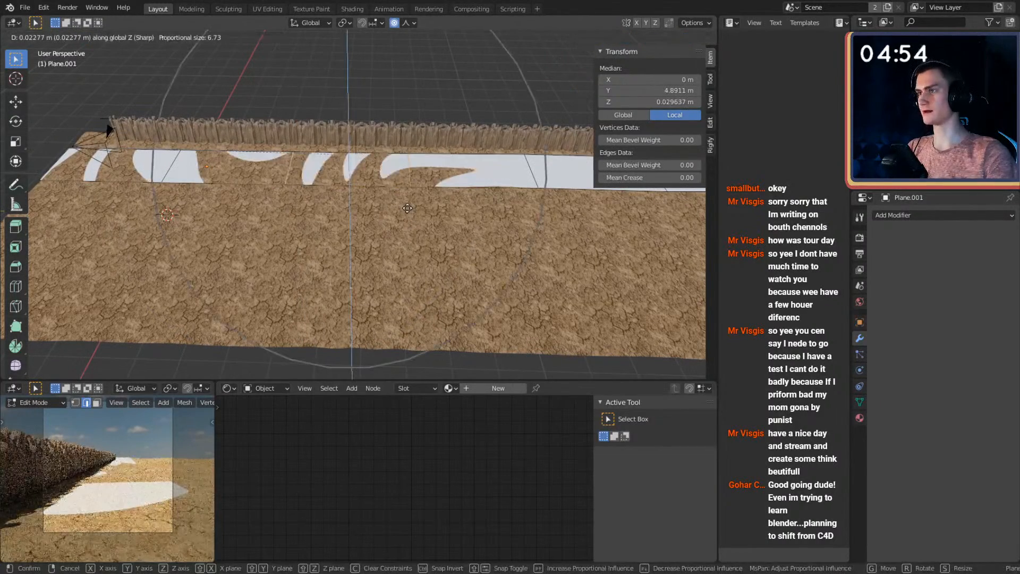
left_click(405, 205)
Raise the strip's cross edge at local Y of about -1.2 m by about 0.03 m and return to Object Mode.
middle_click_drag(101, 174, 373, 194, "shift")
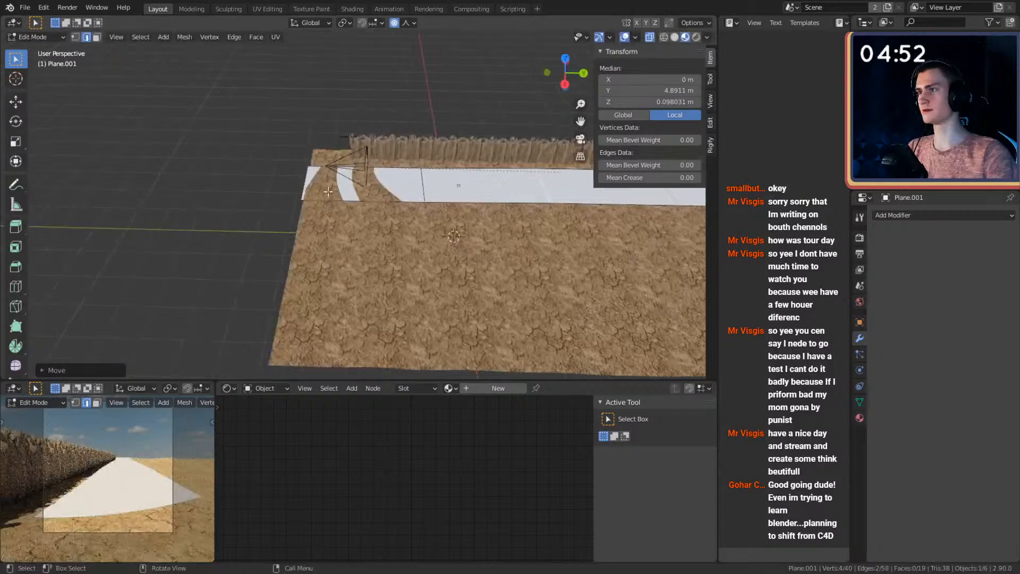
left_click(414, 185)
key("g")
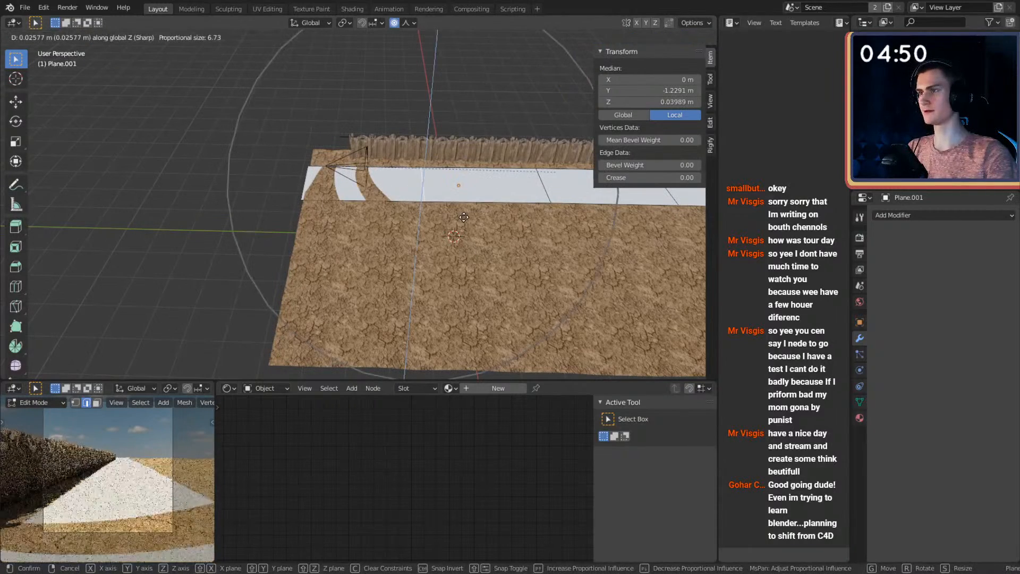
left_click(464, 217)
middle_click_drag(464, 216, 348, 313, "shift")
key("Tab")
Create a new material for the strip and connect the asphalt_02_diff image texture's color to the shader's Base Color.
middle_click_drag(348, 313, 375, 210)
scroll(381, 247, "up", 2)
scroll(403, 154, "down", 4)
left_click(470, 388)
middle_click_drag(532, 439, 384, 447)
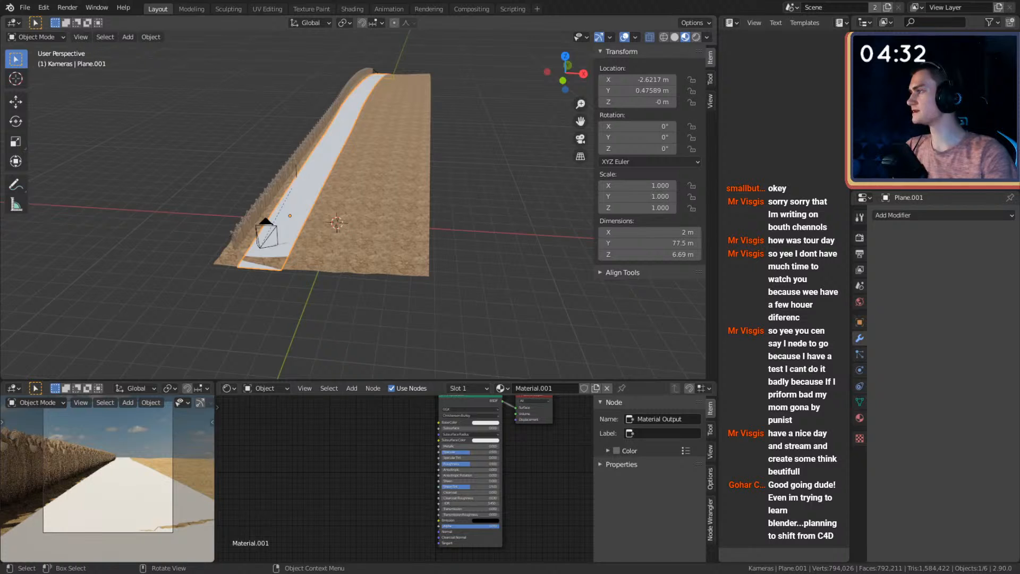
left_click_drag(0, 439, 347, 429)
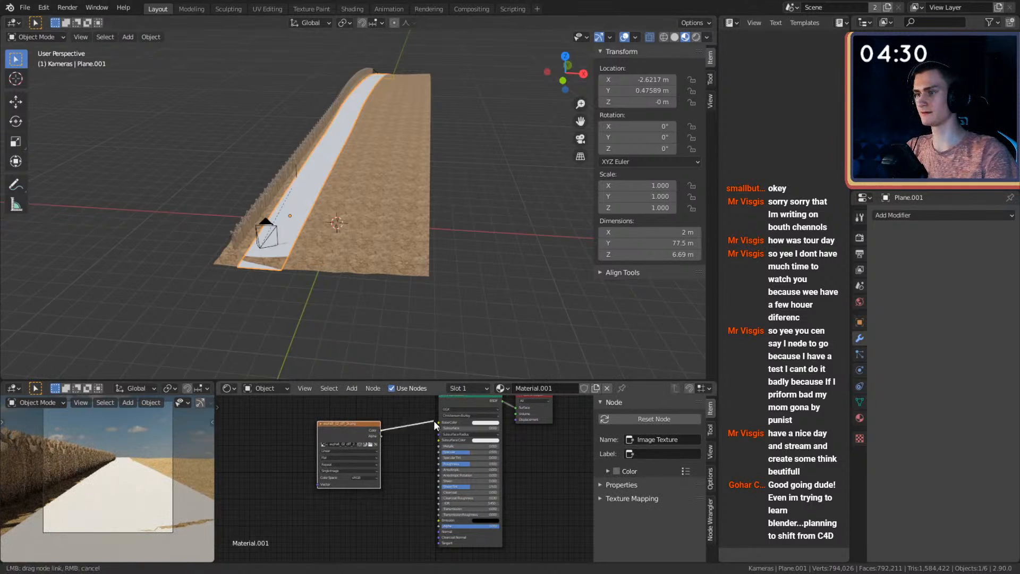
left_click_drag(434, 420, 439, 422)
scroll(415, 435, "up", 2)
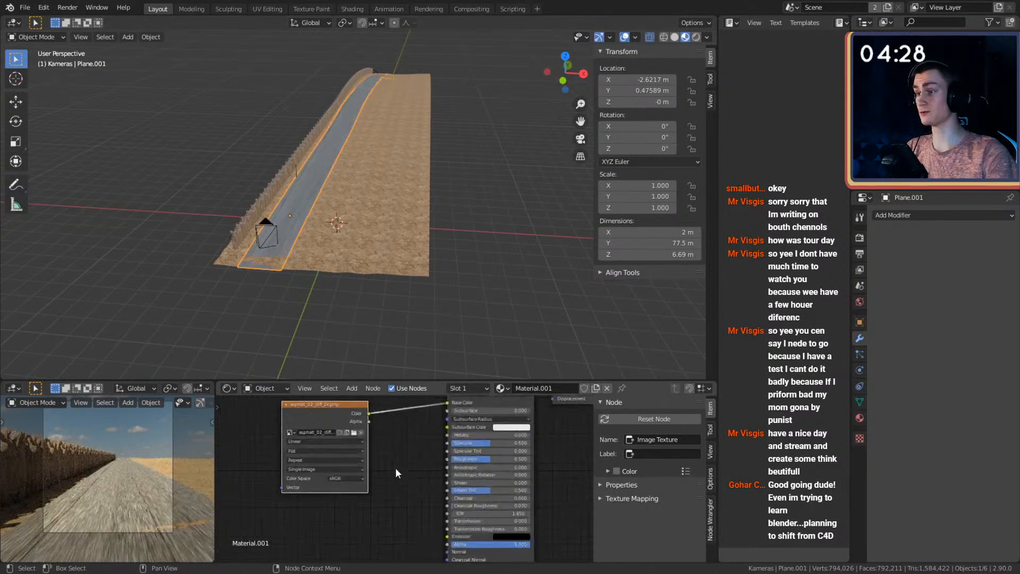
Add Texture Coordinate and Mapping nodes in front of the asphalt image texture.
middle_click_drag(395, 468, 515, 480)
scroll(496, 481, "down", 3)
scroll(495, 480, "up", 4)
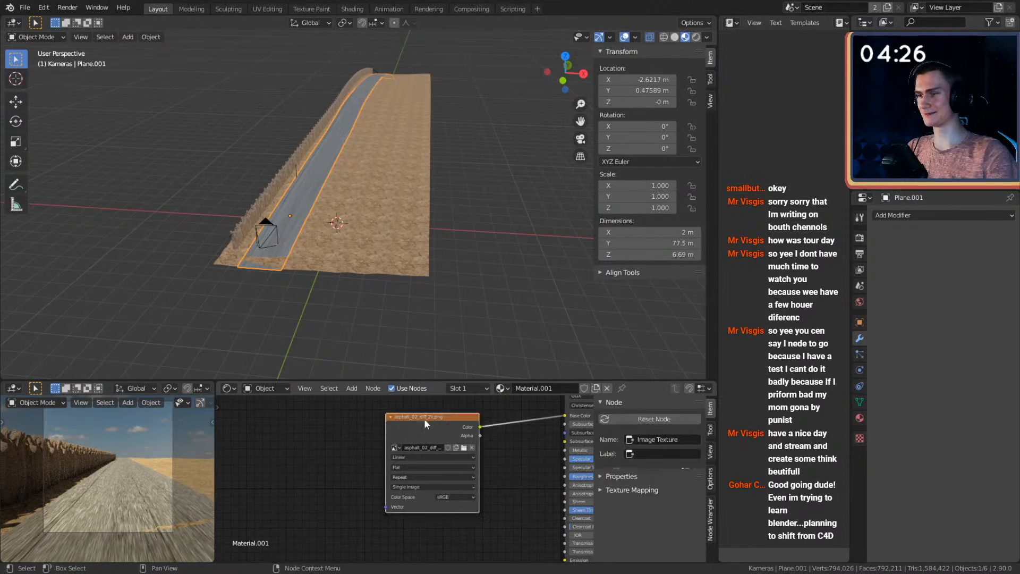
key("ctrl+t")
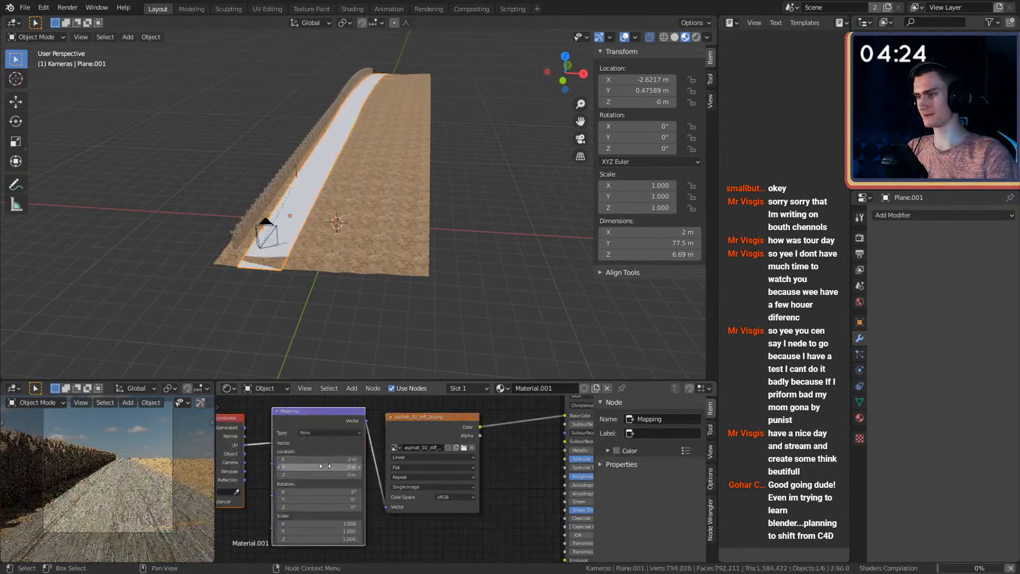
Feed the Object texture coordinates into the Mapping node's Vector input and rearrange the nodes.
middle_click_drag(346, 427, 343, 443)
left_click_drag(333, 438, 358, 429)
scroll(325, 494, "down", 1)
left_click_drag(311, 518, 437, 442)
left_click_drag(406, 408, 344, 455)
middle_click_drag(431, 515, 435, 480)
scroll(422, 450, "up", 4)
scroll(468, 451, "up", 1)
scroll(407, 509, "down", 5)
middle_click_drag(369, 445, 359, 472)
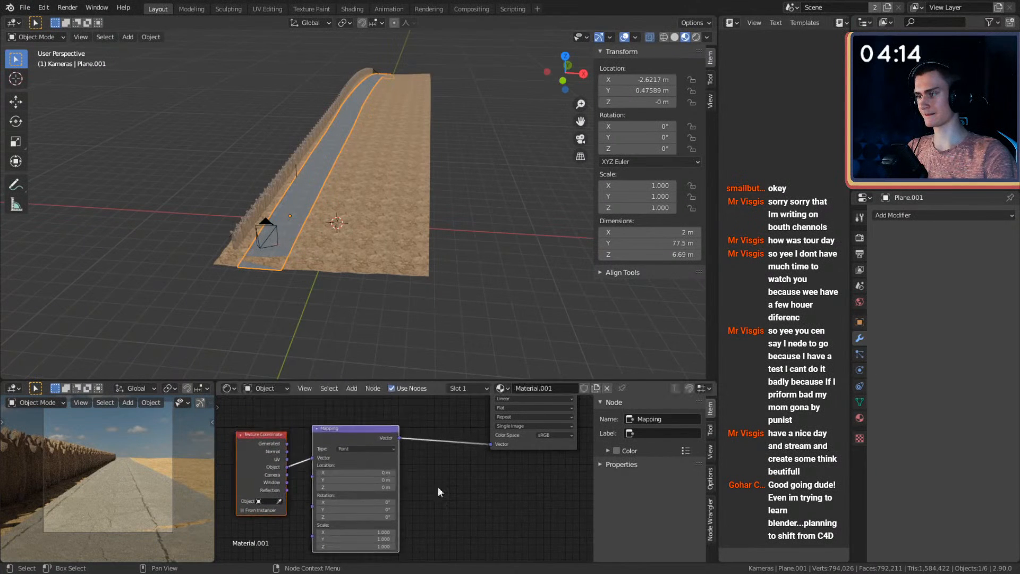
Add the asphalt_02_rough image texture, connect its color to the shader's Roughness and feed it the Mapping node's Vector.
scroll(390, 271, "up", 6)
middle_click_drag(447, 256, 410, 253)
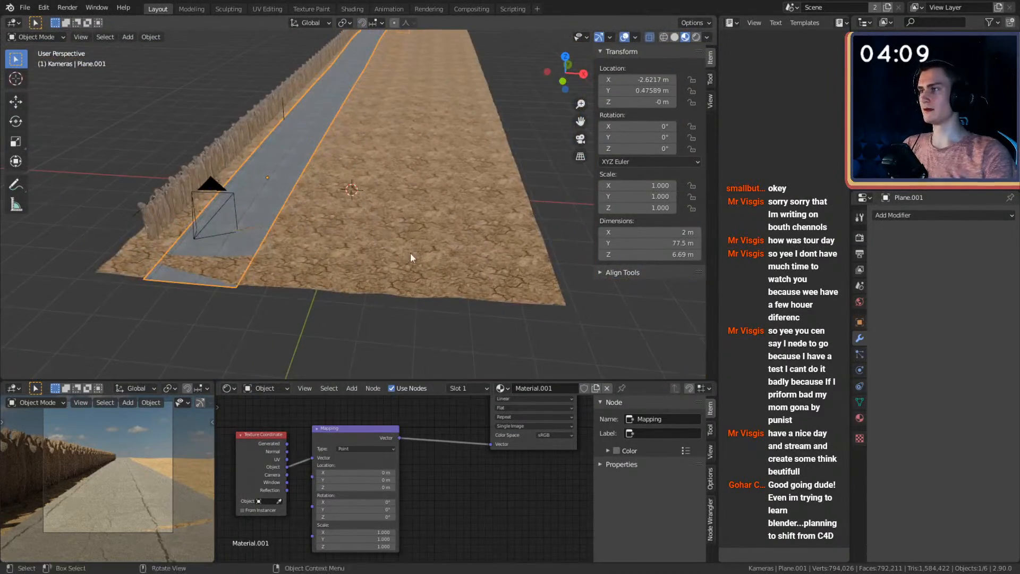
scroll(418, 465, "down", 2)
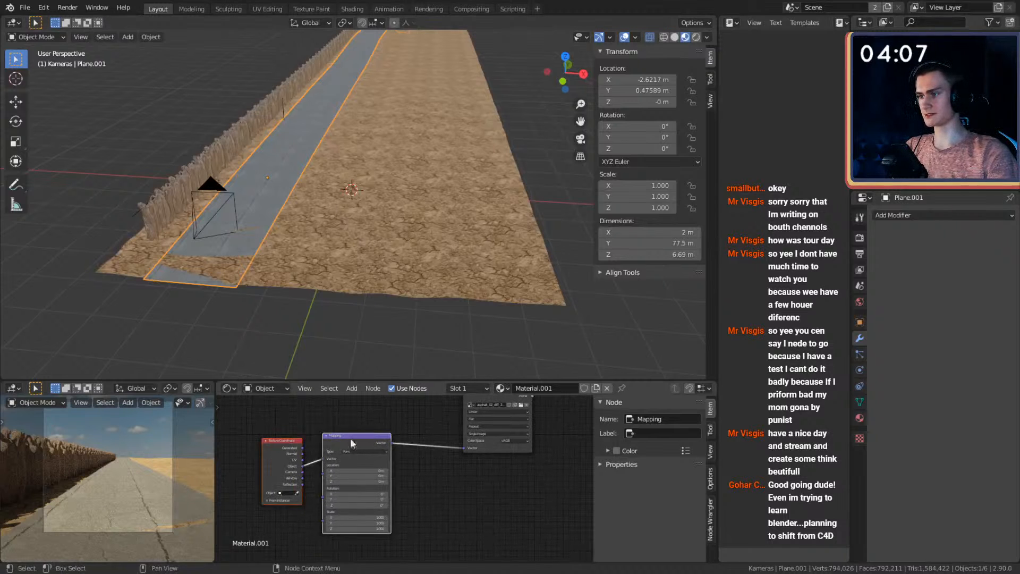
left_click_drag(352, 437, 342, 463)
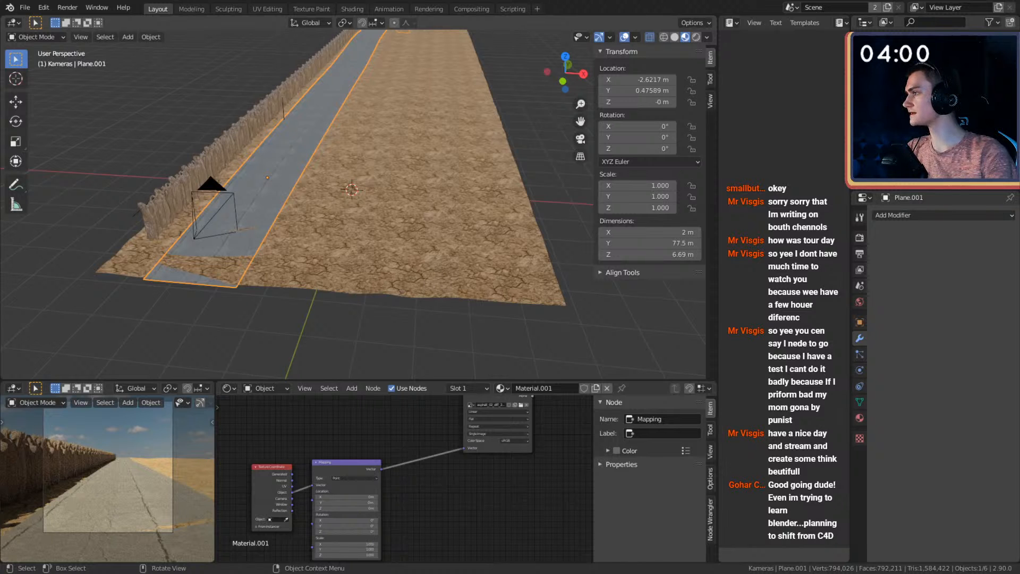
left_click_drag(1, 478, 500, 499)
middle_click_drag(562, 489, 407, 427)
left_click_drag(382, 437, 356, 415)
middle_click_drag(399, 434, 409, 506)
left_click_drag(391, 493, 448, 436)
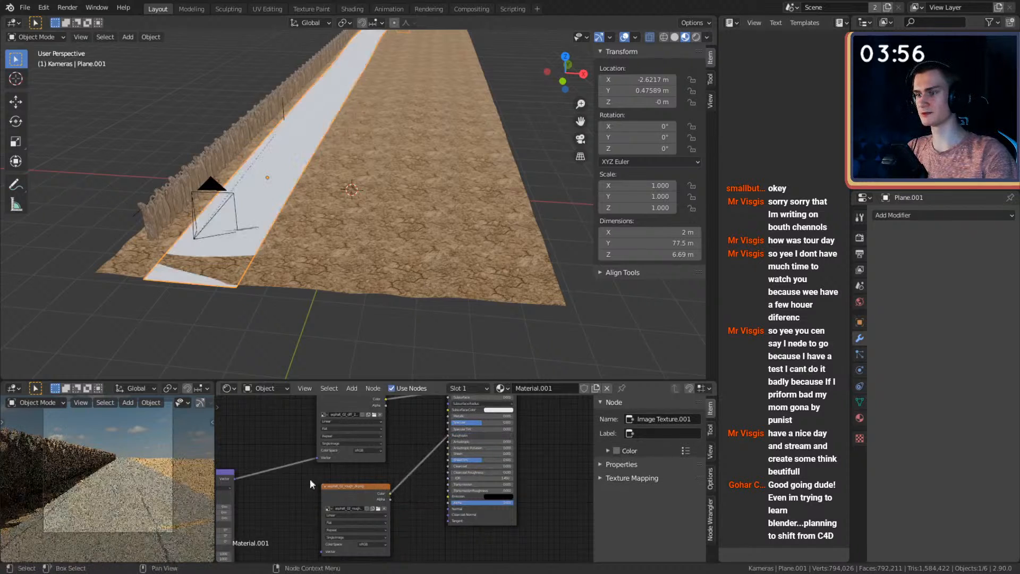
middle_click_drag(273, 481, 291, 474)
left_click_drag(252, 471, 339, 544)
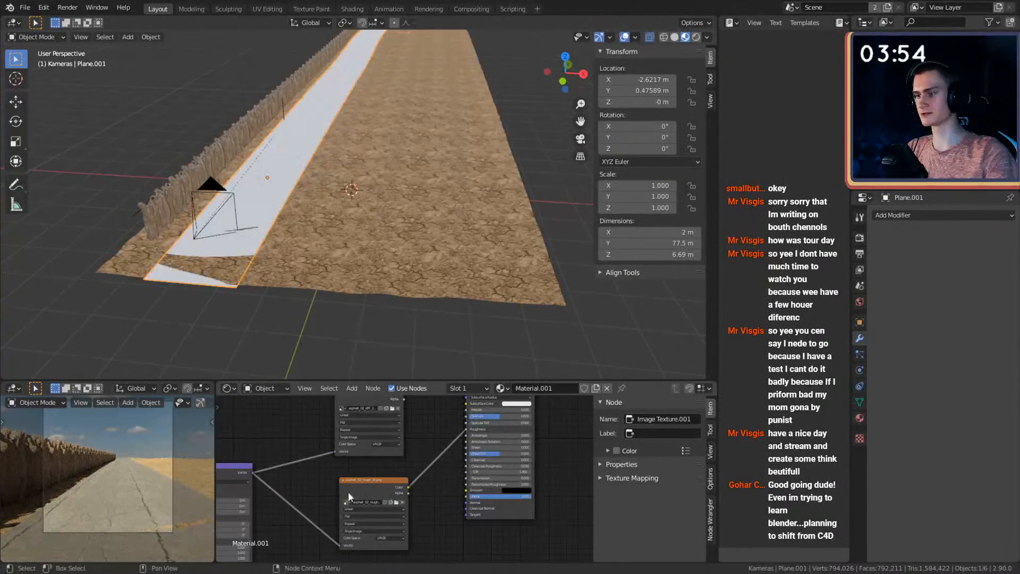
Collapse the color and roughness image texture nodes and stack them closely above the free space beside the shader.
middle_click_drag(340, 480, 343, 503)
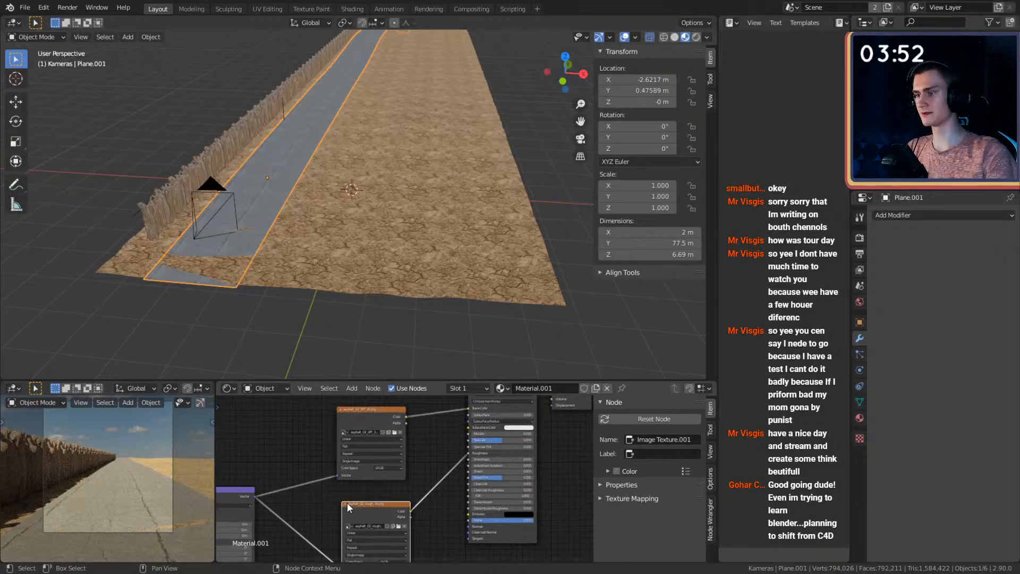
left_click(347, 503)
left_click(340, 411)
middle_click_drag(340, 410, 358, 464)
left_click_drag(388, 463, 369, 414)
left_click(391, 551)
middle_click_drag(391, 549, 401, 515)
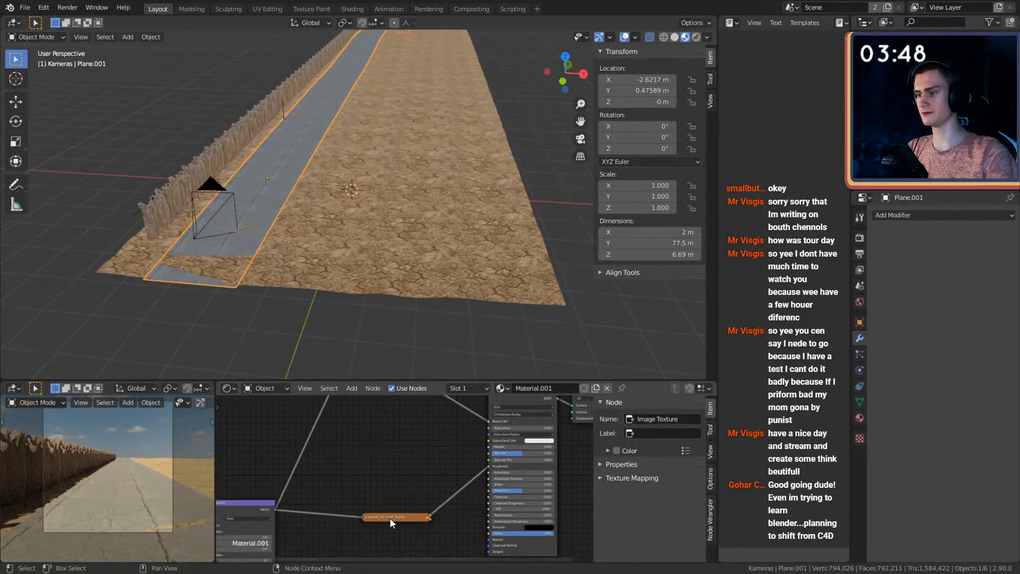
left_click_drag(390, 517, 373, 413)
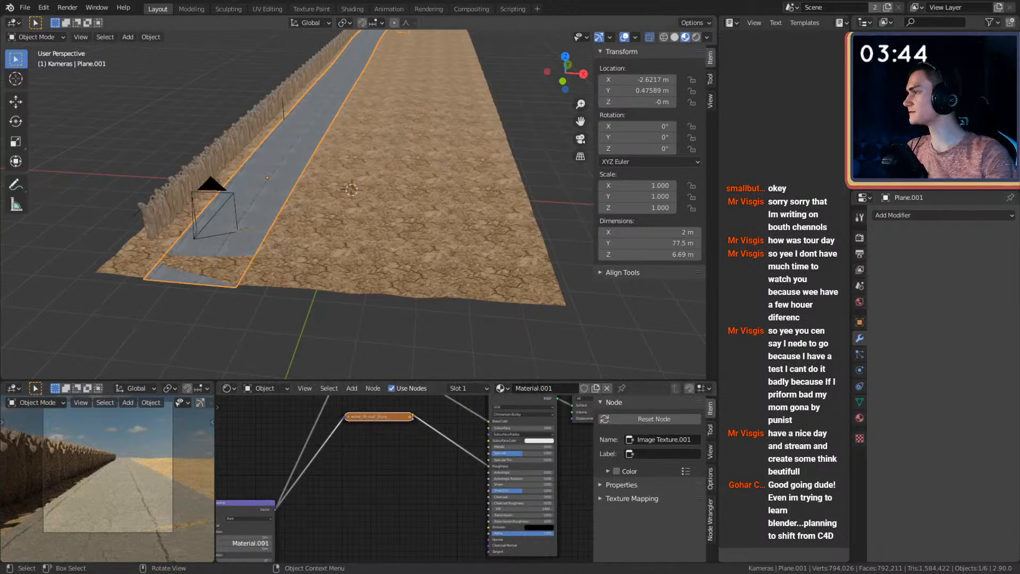
Add the asphalt_02_nor image texture below the other images and connect the Mapping node's Vector to it.
left_click_drag(1, 478, 368, 501)
middle_click_drag(410, 499, 438, 439)
left_click_drag(439, 440, 393, 461)
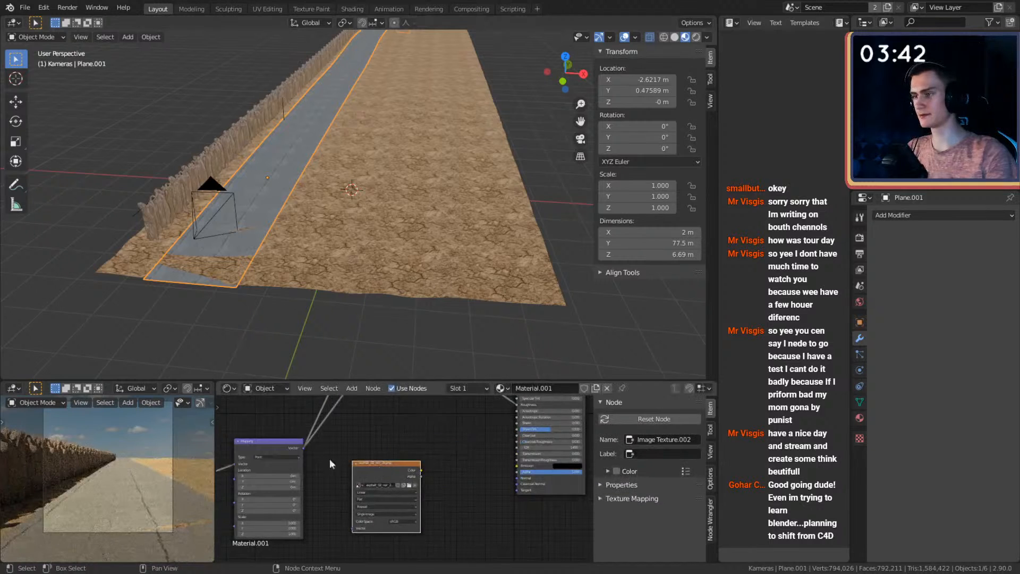
left_click_drag(304, 449, 351, 527)
left_click_drag(380, 461, 337, 458)
Add a ColorRamp node after the asphalt_02_nor texture and connect the image's color to its Fac input.
key("shift+a")
mouse_move(335, 525)
left_click(419, 391)
left_click(425, 461)
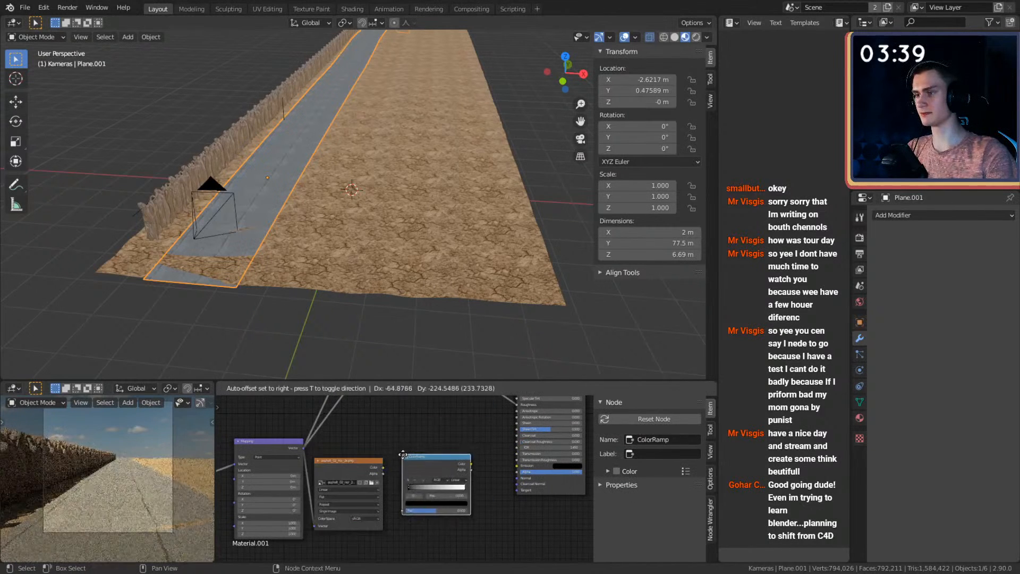
left_click_drag(397, 510, 401, 511)
Add a Bump node after the ColorRamp and move the Principled BSDF and Material Output nodes away to make room.
key("shift+a")
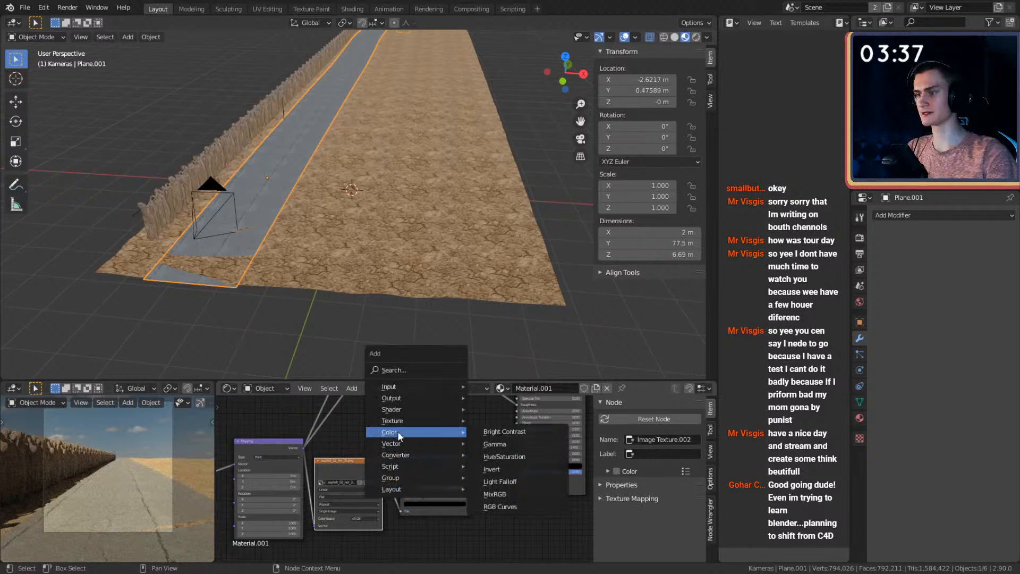
mouse_move(420, 443)
left_click(492, 444)
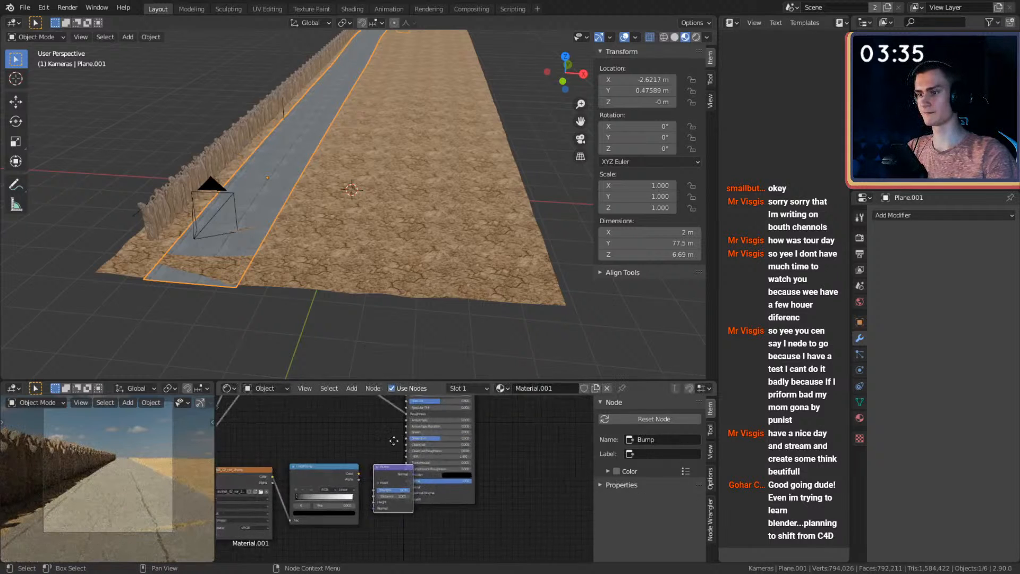
middle_click_drag(437, 520, 419, 454)
left_click_drag(535, 469, 434, 449)
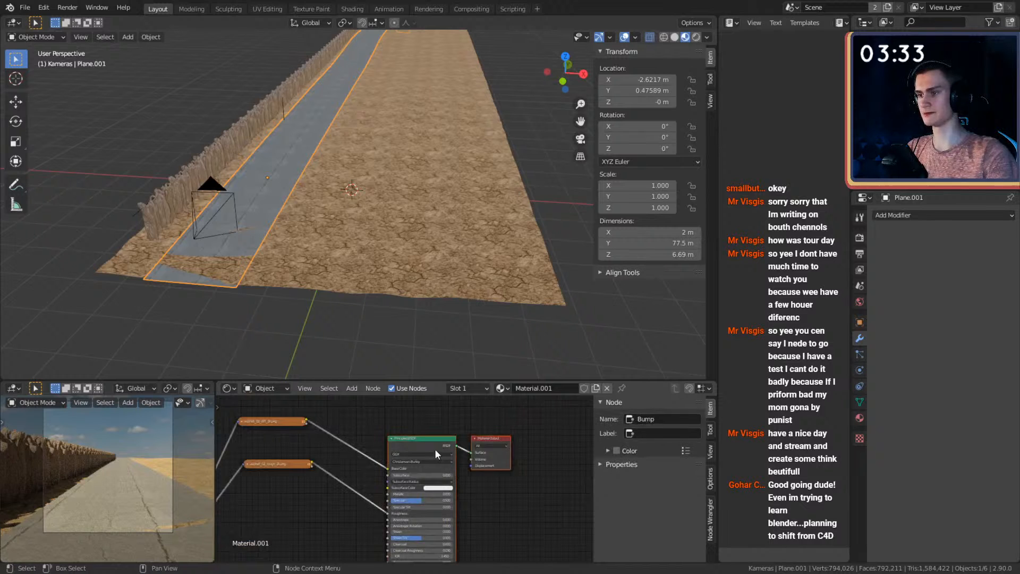
key("g")
left_click(501, 462)
middle_click_drag(399, 502, 423, 422)
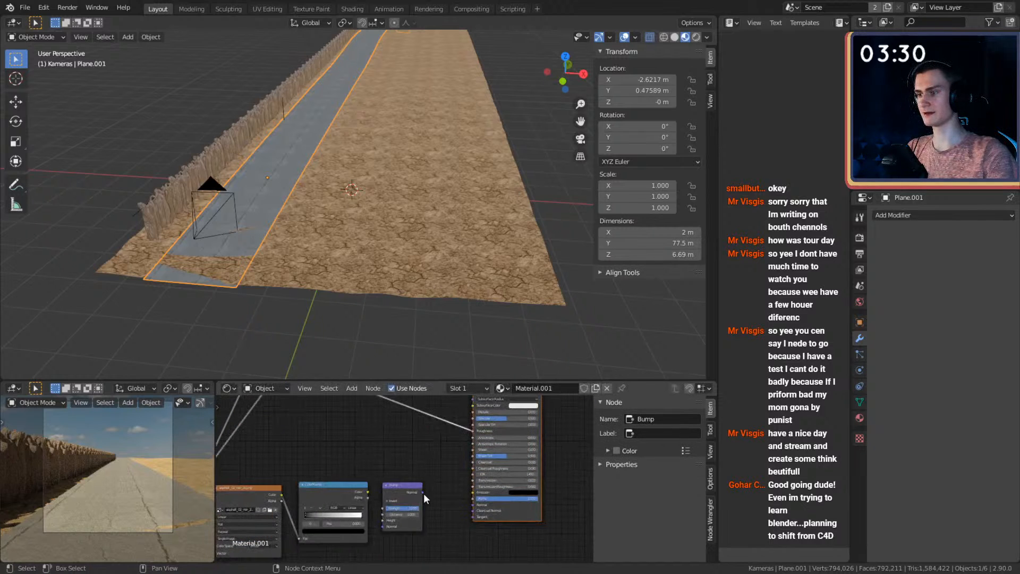
Connect the ColorRamp's color to the Bump node's Height and the Bump's Normal to the shader's Normal input.
left_click_drag(423, 493, 473, 504)
left_click(368, 491)
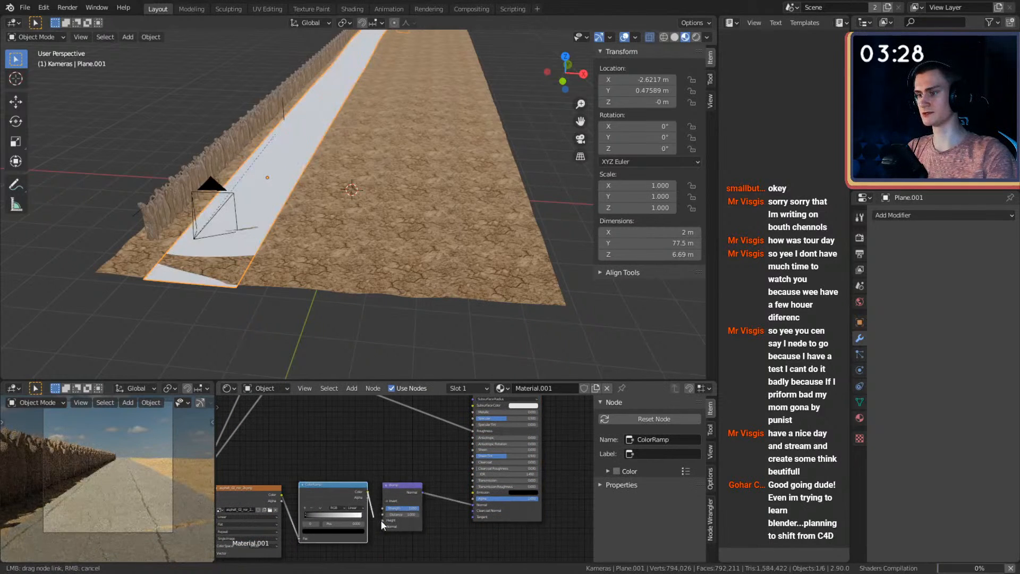
left_click_drag(381, 520, 382, 521)
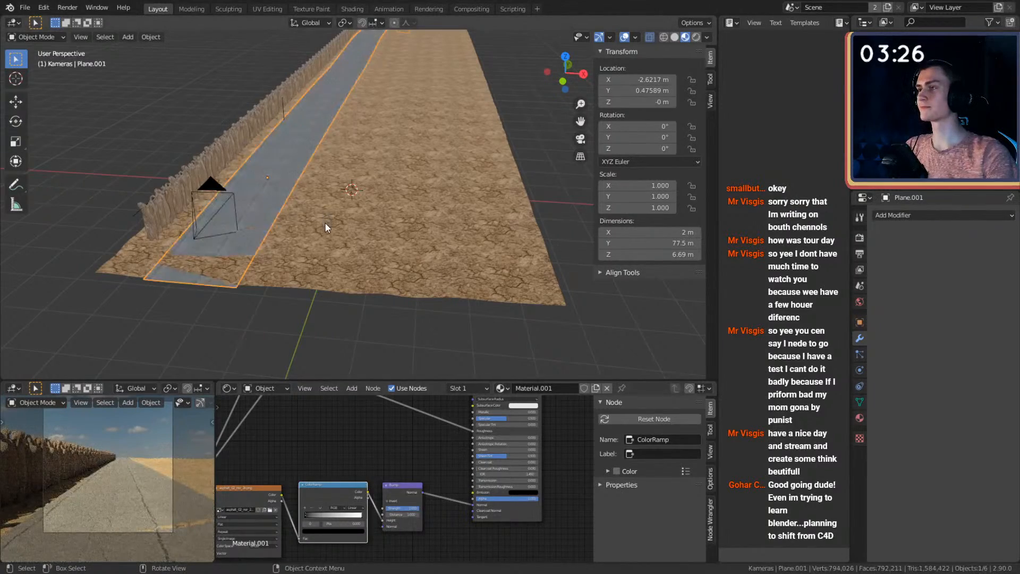
scroll(329, 223, "up", 6)
middle_click_drag(313, 234, 372, 227, "shift")
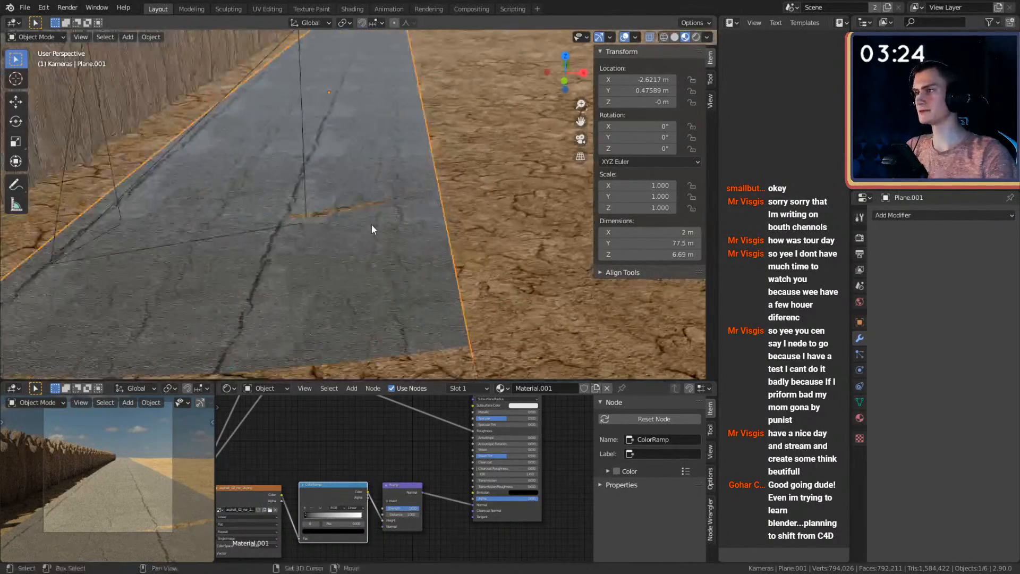
Move the Material Output farther from the shader and shift both collapsed image texture nodes closer to the shader.
scroll(391, 456, "down", 9)
middle_click_drag(387, 457, 323, 508)
scroll(384, 497, "up", 3)
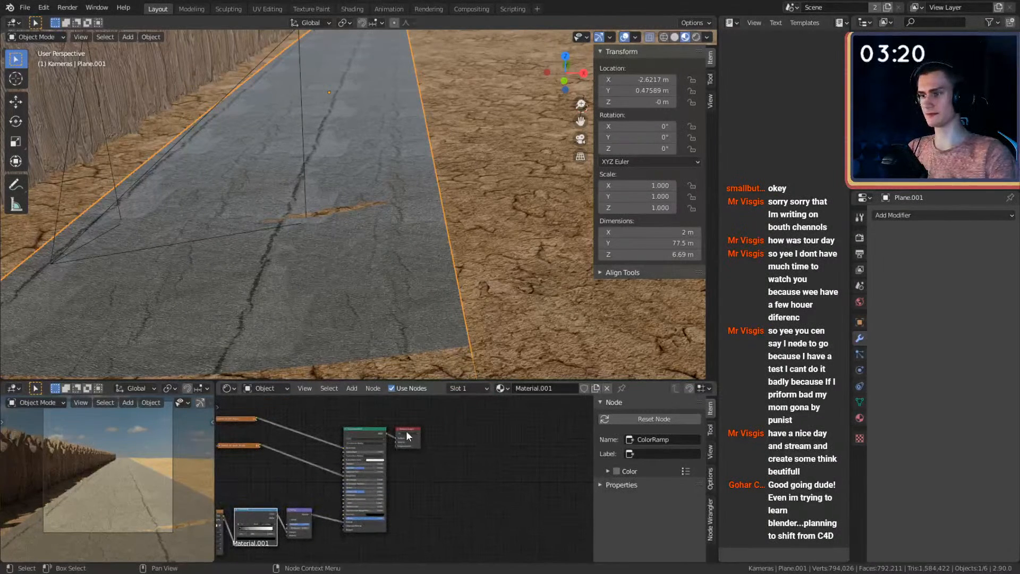
left_click_drag(406, 436, 444, 436)
middle_click_drag(276, 400, 396, 400)
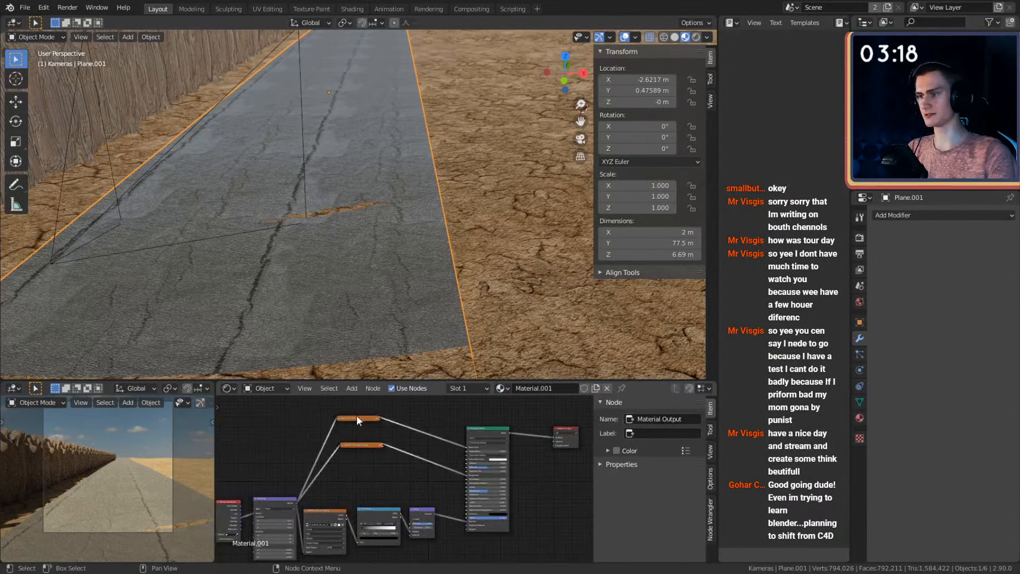
left_click_drag(362, 418, 388, 439)
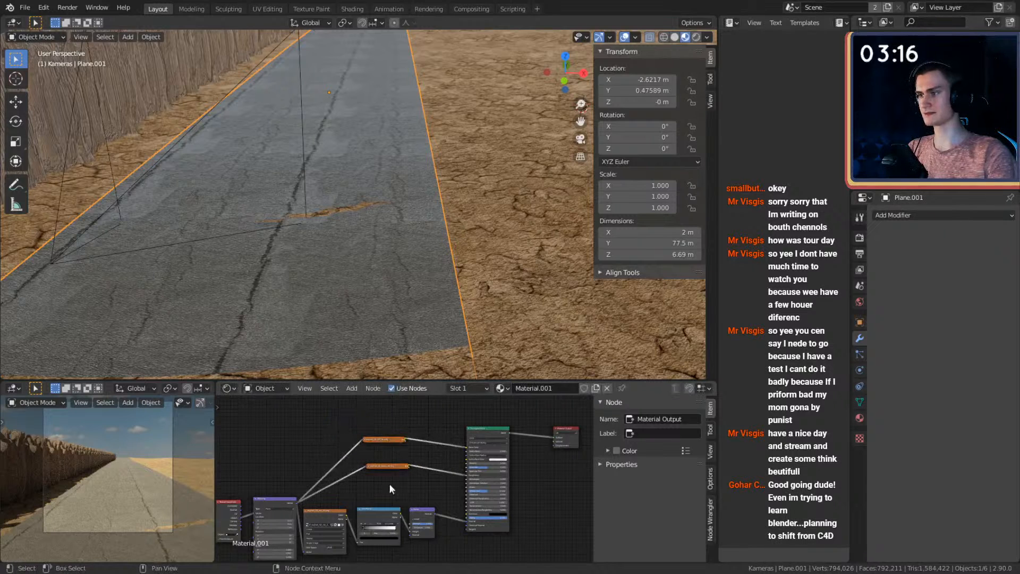
middle_click_drag(440, 438, 322, 431)
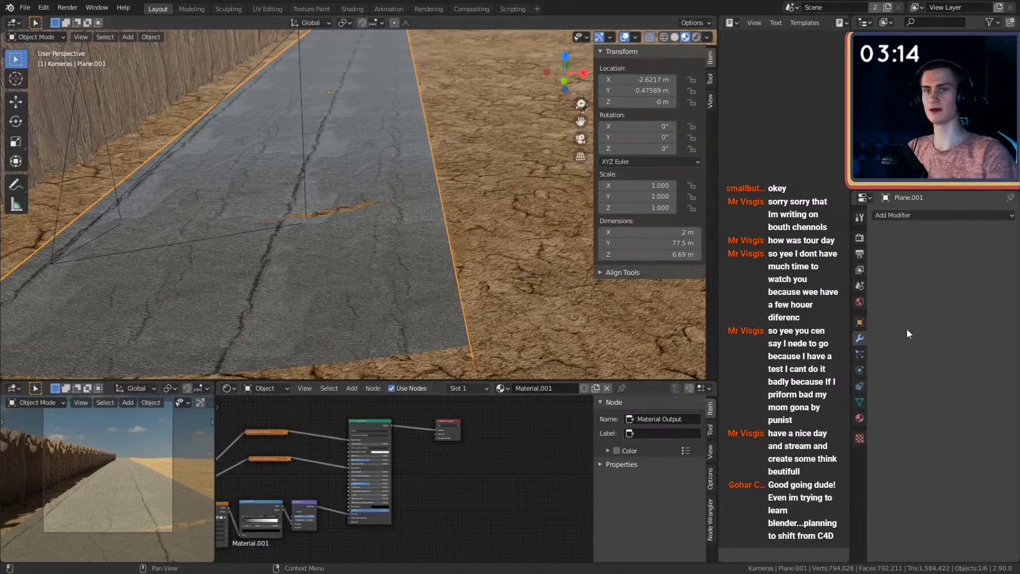
left_click(860, 351)
left_click(862, 338)
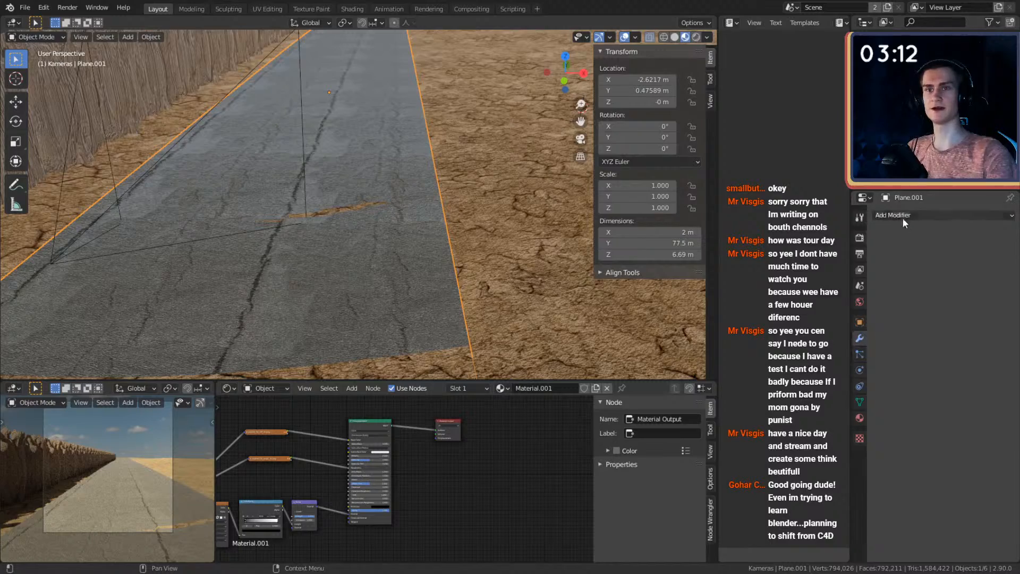
left_click(904, 219)
left_click(797, 432)
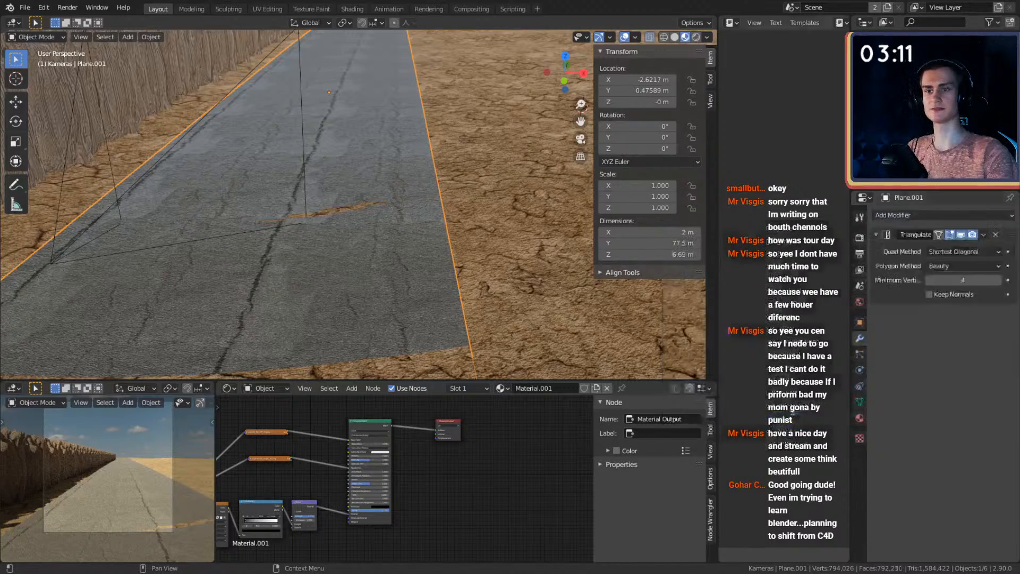
left_click(996, 234)
Add a Subdivision Surface modifier to the road strip with Adaptive Subdivision enabled and the Simple type.
left_click(944, 215)
left_click(789, 401)
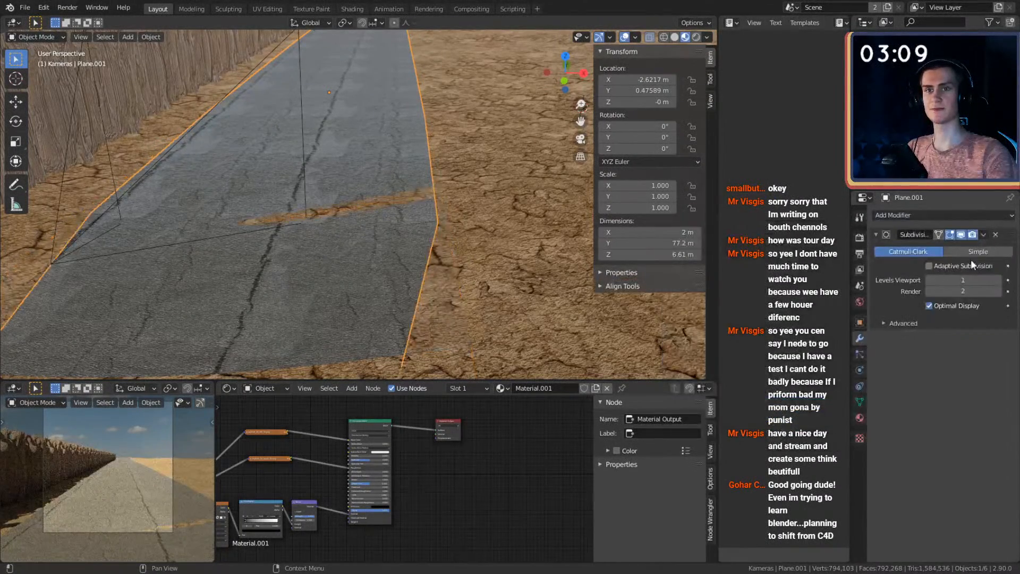
left_click(931, 265)
scroll(478, 468, "up", 1)
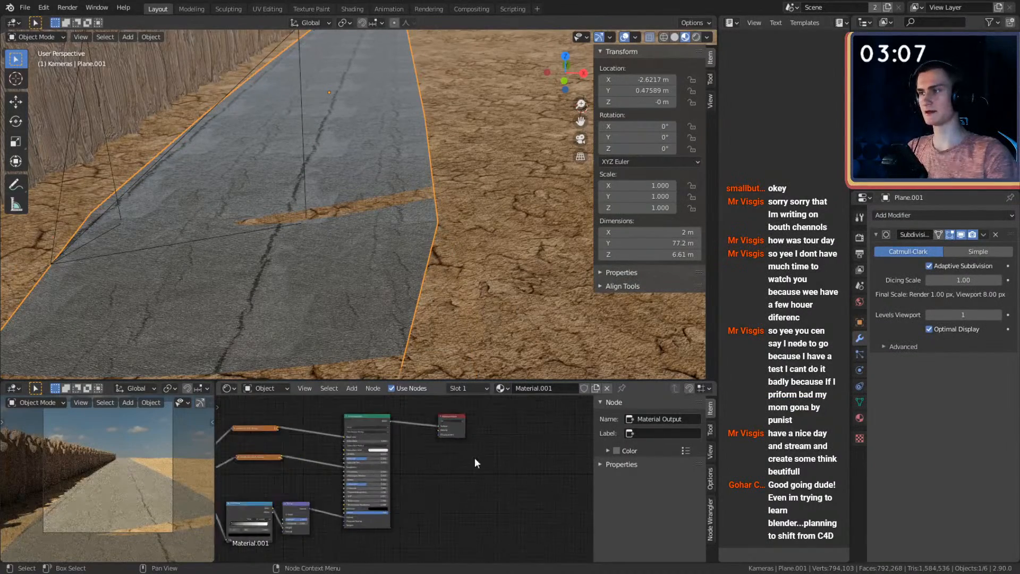
middle_click_drag(477, 463, 442, 485)
left_click(960, 251)
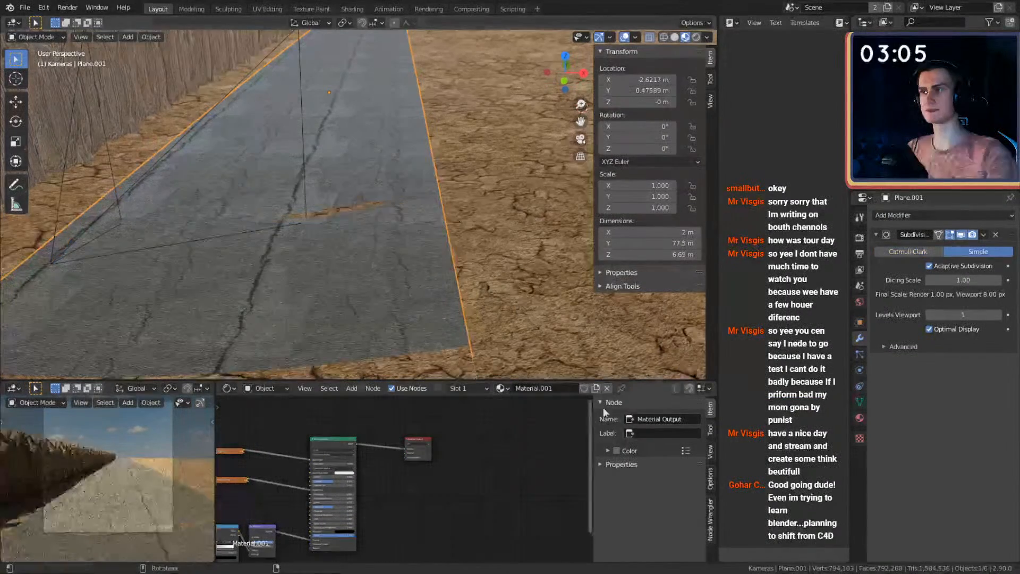
Add the asphalt_02_disp_2k.png image texture between the shader and the Material Output, spacing the output node farther away.
scroll(479, 457, "up", 2)
left_click_drag(422, 432, 521, 431)
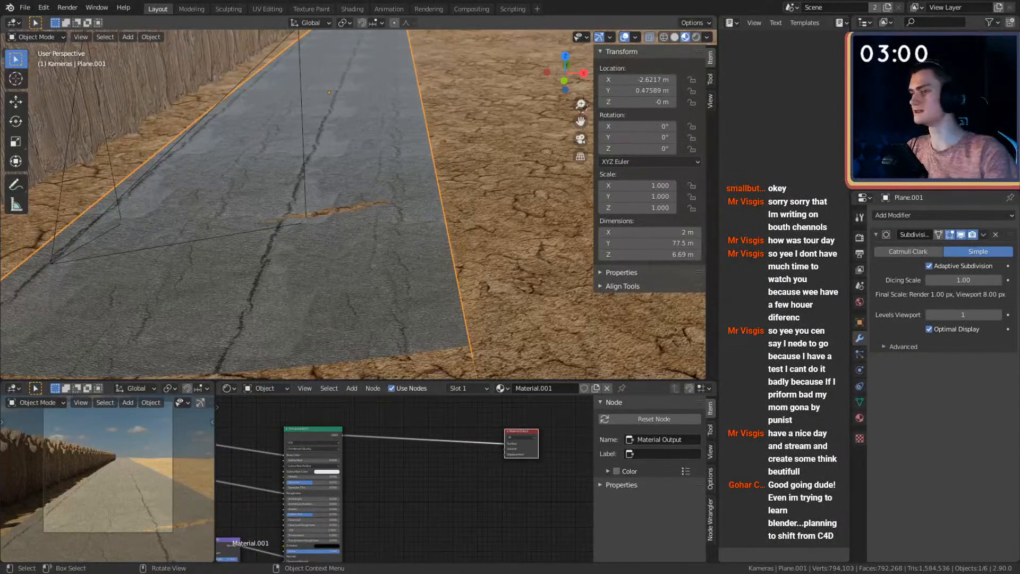
left_click_drag(446, 372, 377, 470)
middle_click_drag(440, 470, 416, 472)
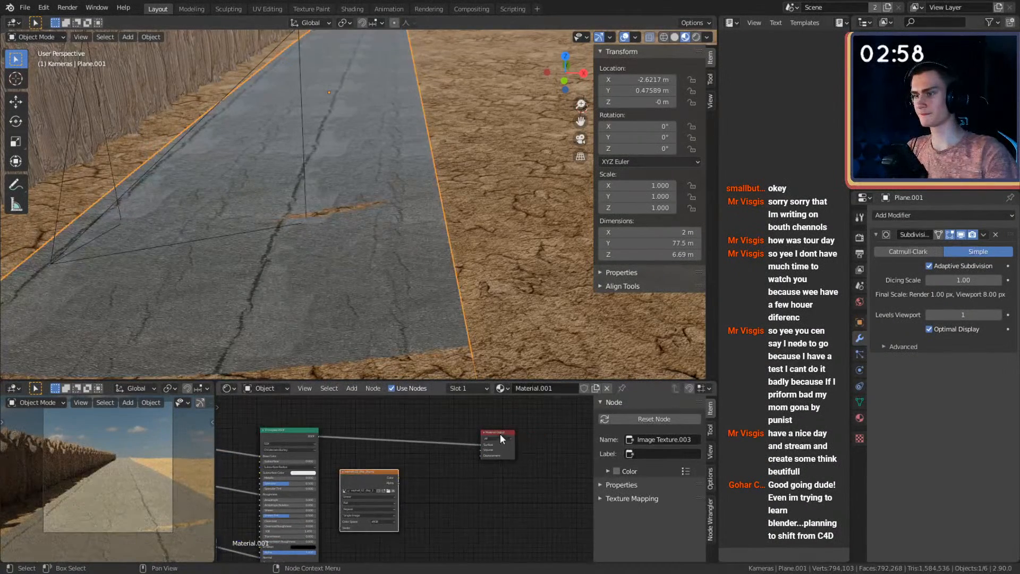
left_click_drag(501, 437, 538, 442)
Add a Displacement node, feeding the displacement image's color into Height and its output into the Material Output's Displacement.
key("shift+a")
mouse_move(420, 467)
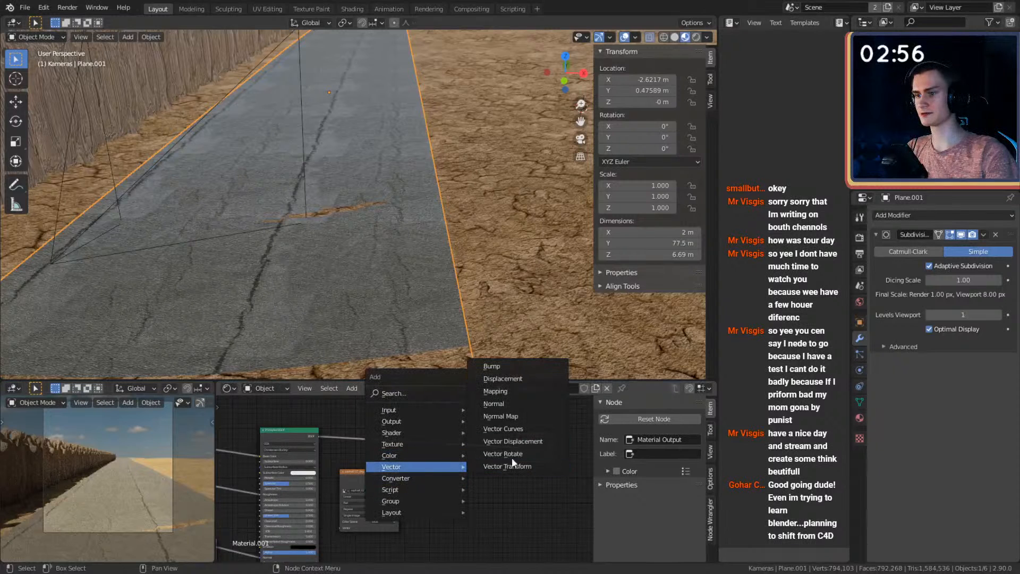
left_click(499, 378)
left_click(438, 477)
scroll(415, 477, "up", 2)
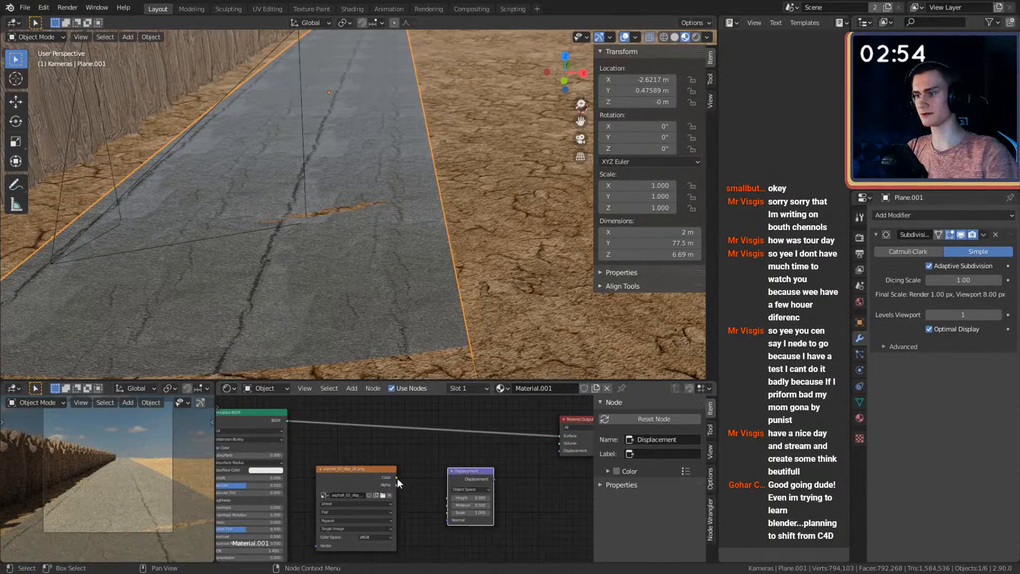
left_click_drag(397, 477, 561, 451)
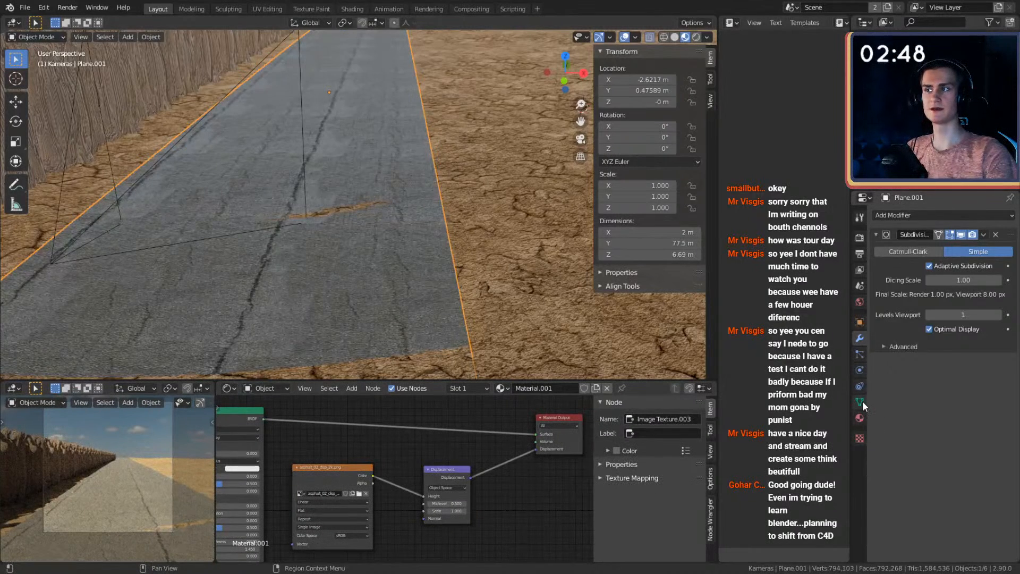
Set the road material's surface displacement method to Displacement and Bump.
left_click(860, 418)
scroll(887, 414, "down", 15)
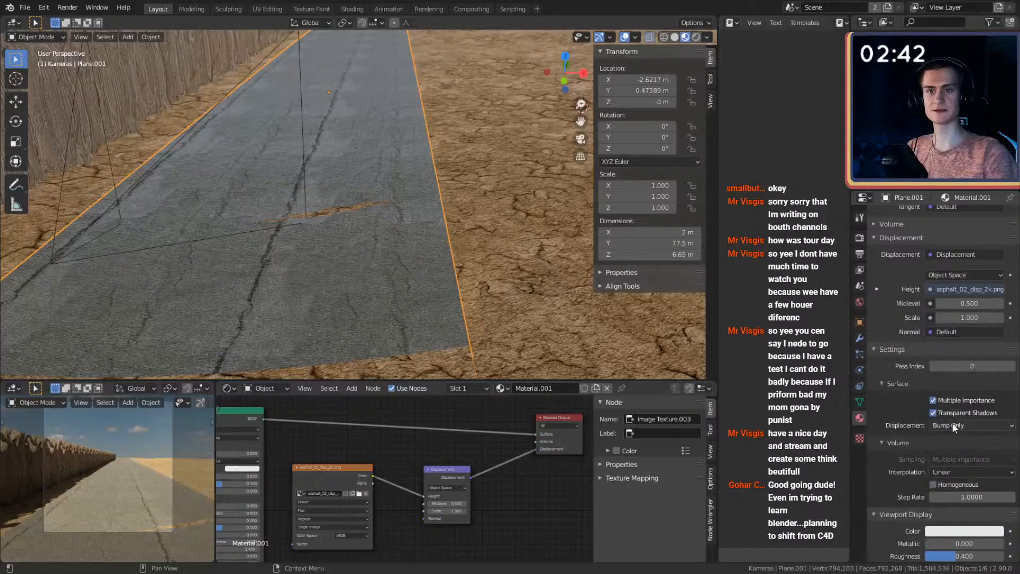
left_click(952, 422)
left_click(943, 461)
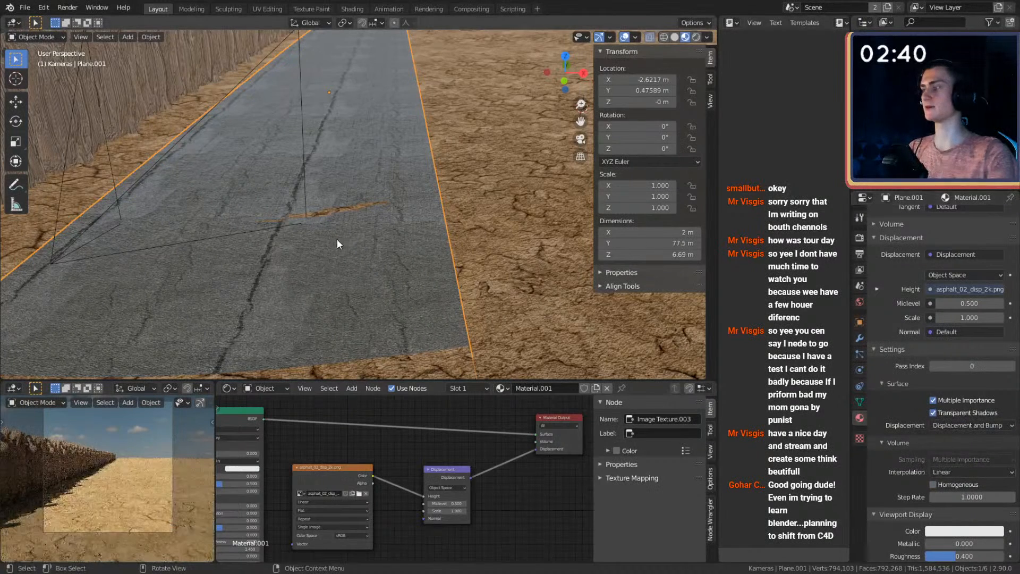
Try Midlevel values of 0, 0.2 and 0.3 on the road material's Displacement node.
scroll(337, 239, "down", 10)
scroll(426, 235, "up", 5)
middle_click_drag(411, 237, 407, 214)
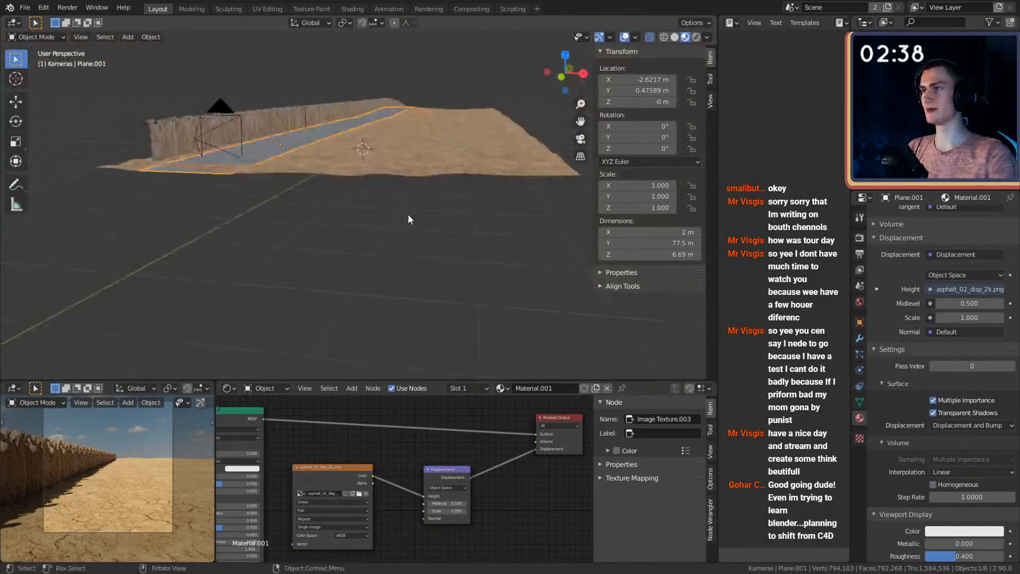
scroll(425, 230, "up", 2)
scroll(508, 504, "up", 2)
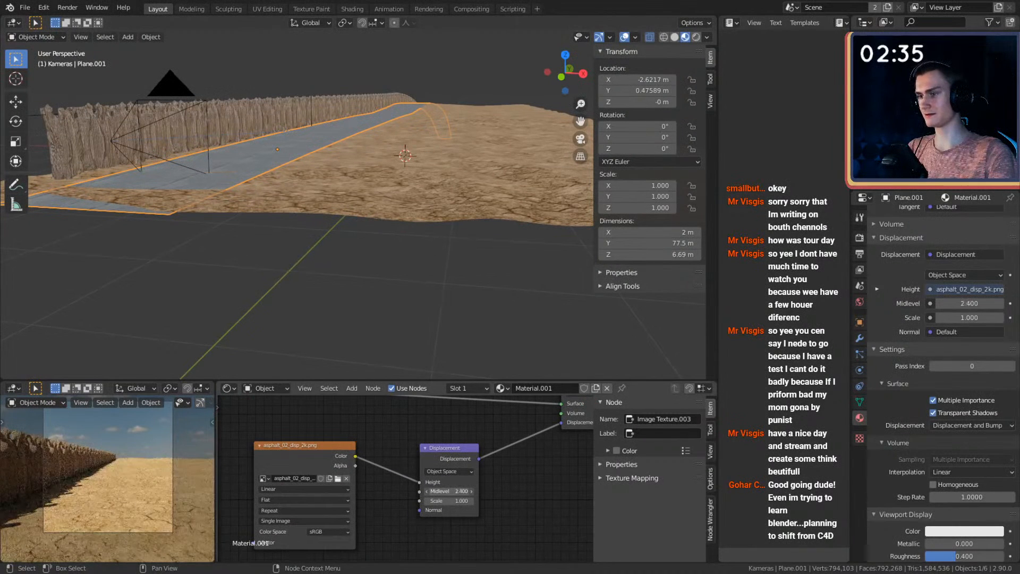
left_click_drag(450, 491, 446, 492)
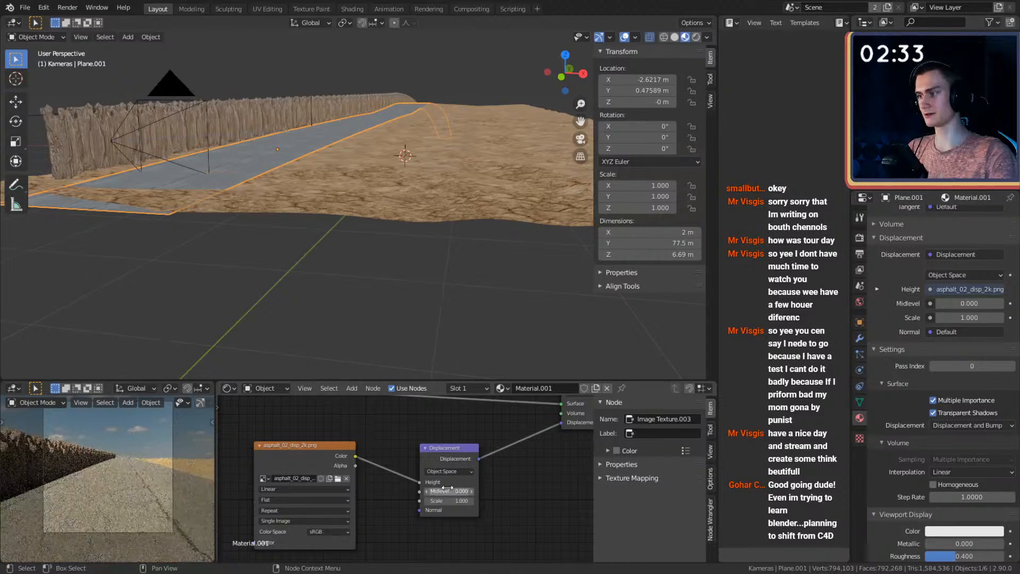
left_click(472, 493)
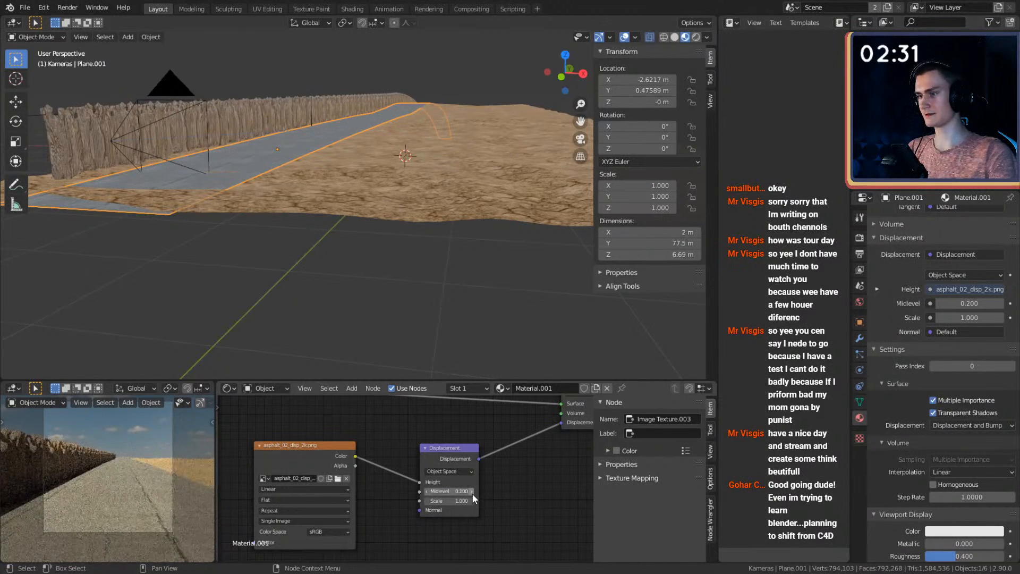
left_click(472, 493)
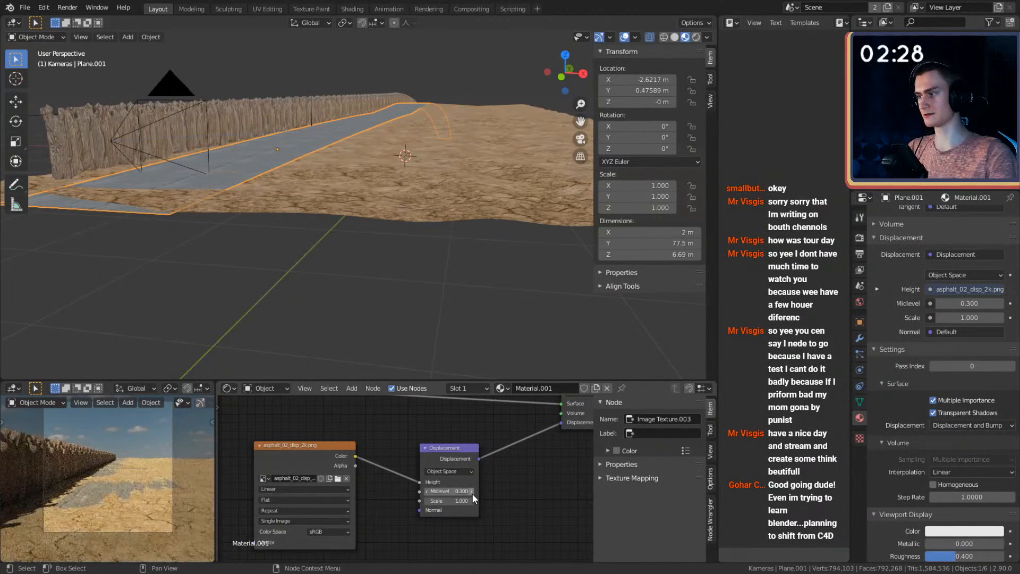
Set the Midlevel of the road's Displacement node to 0.25.
left_click(447, 491)
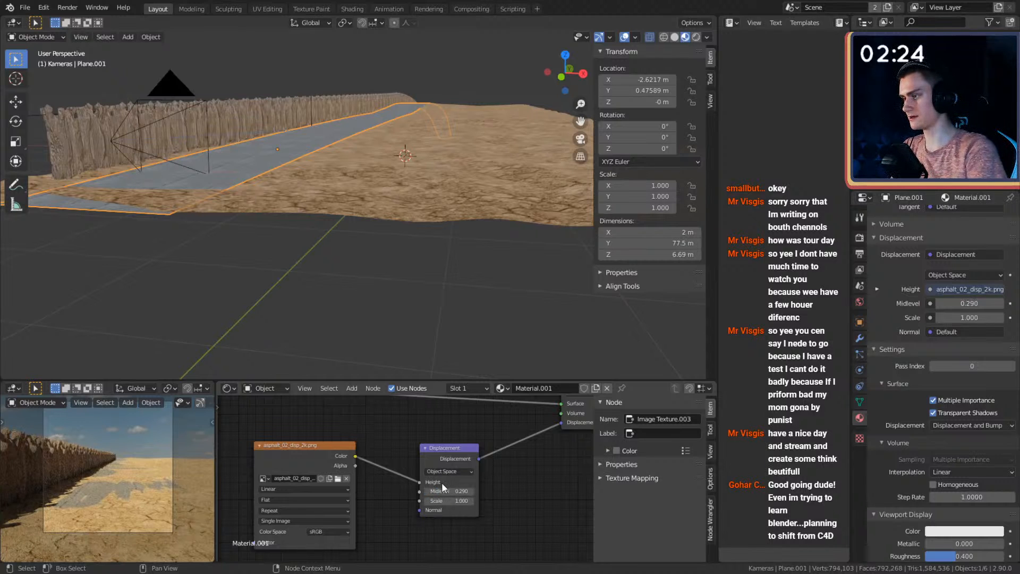
left_click(442, 489)
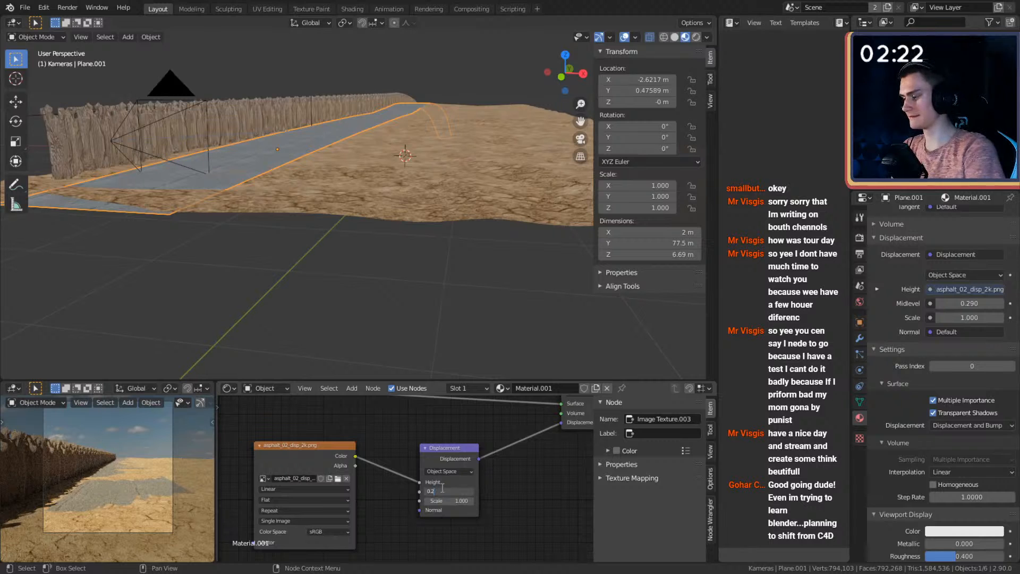
type("5")
key("Return")
left_click(442, 489)
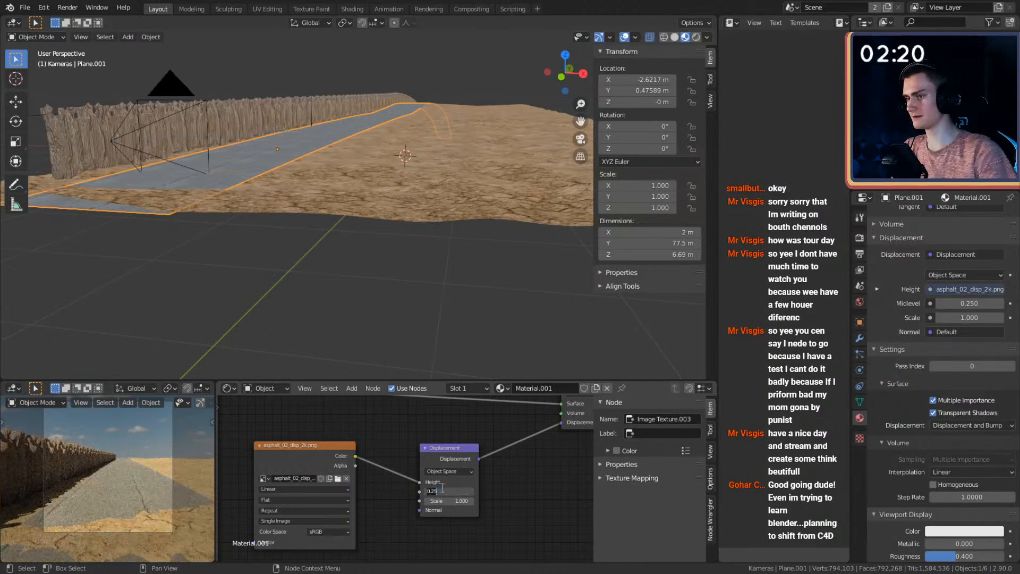
key("Return")
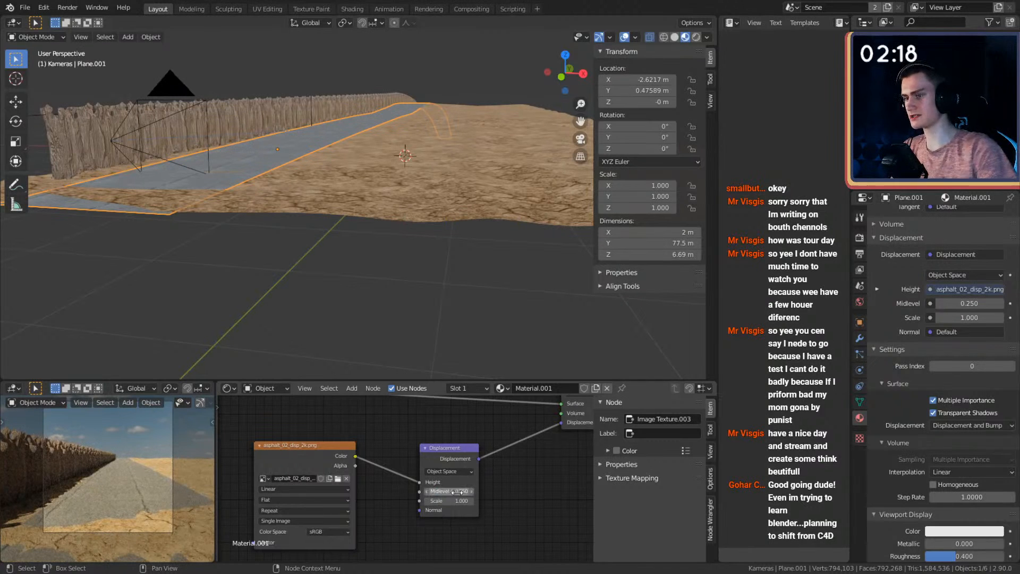
Raise the Scale of the road's Displacement node to 1.5.
left_click(471, 500)
left_click(471, 500)
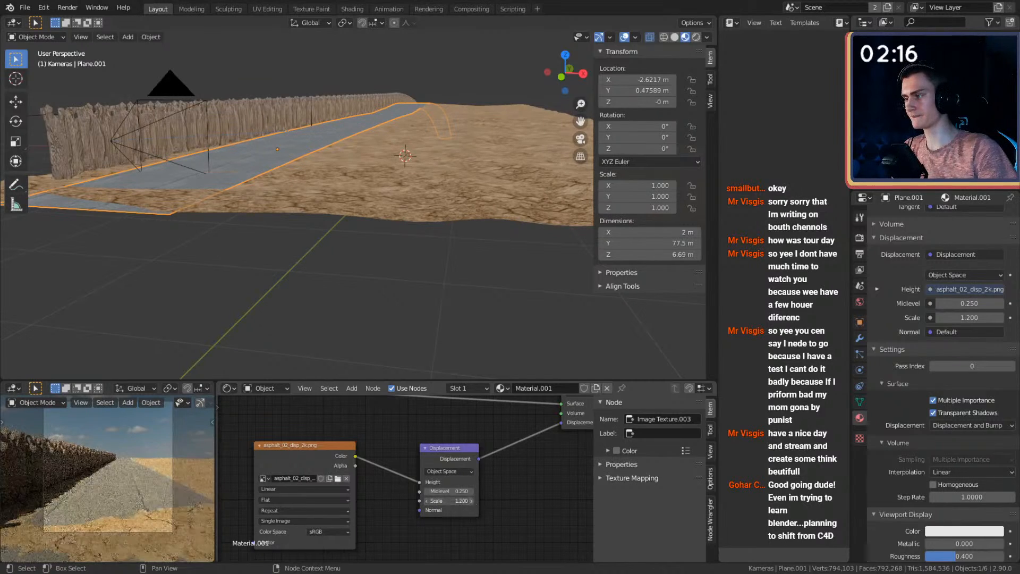
left_click(471, 499)
left_click(471, 500)
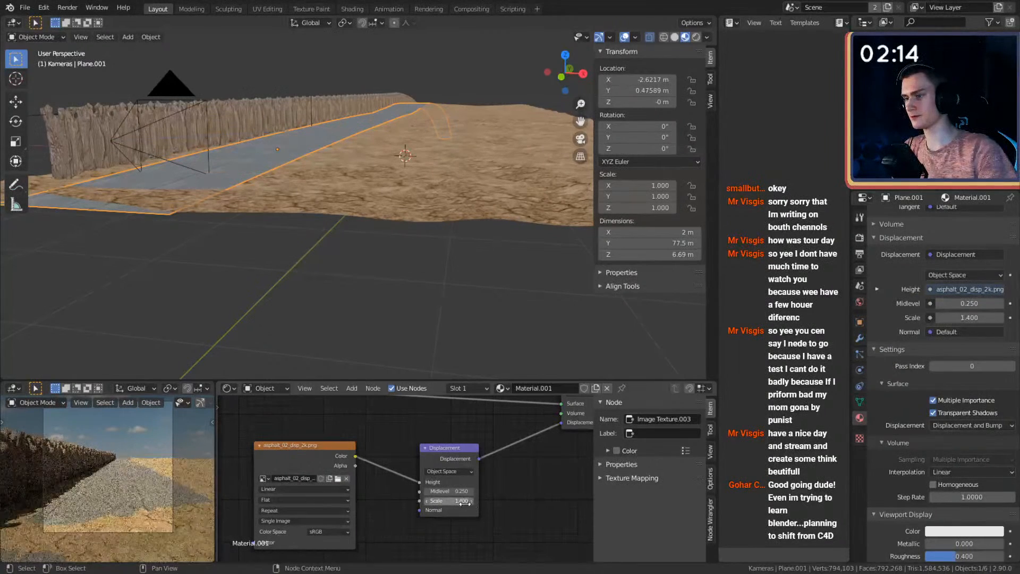
left_click(471, 500)
Try Midlevel values of 0.24 and 0.245 on the road's Displacement node.
left_click(443, 492)
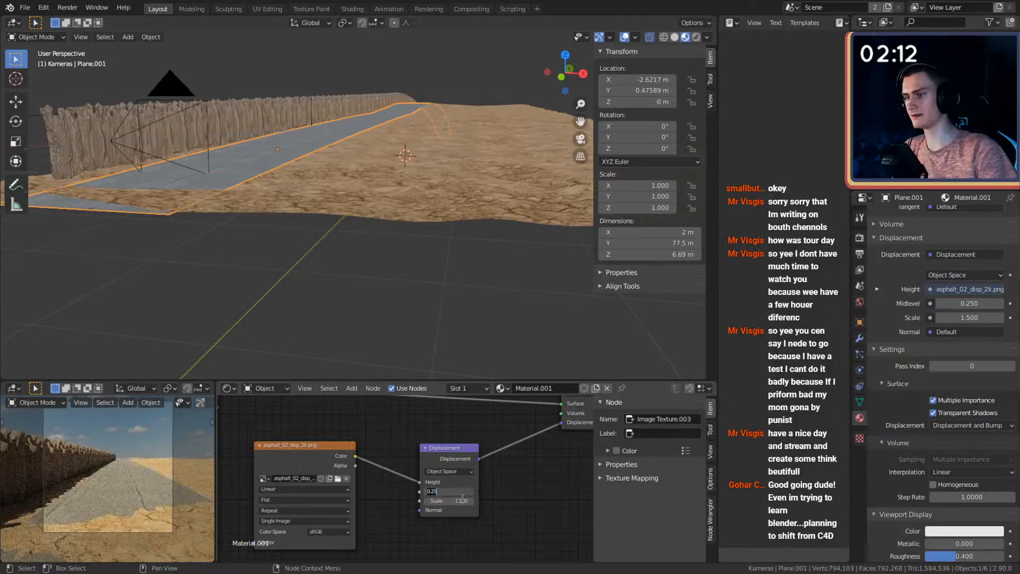
type("4")
key("Return")
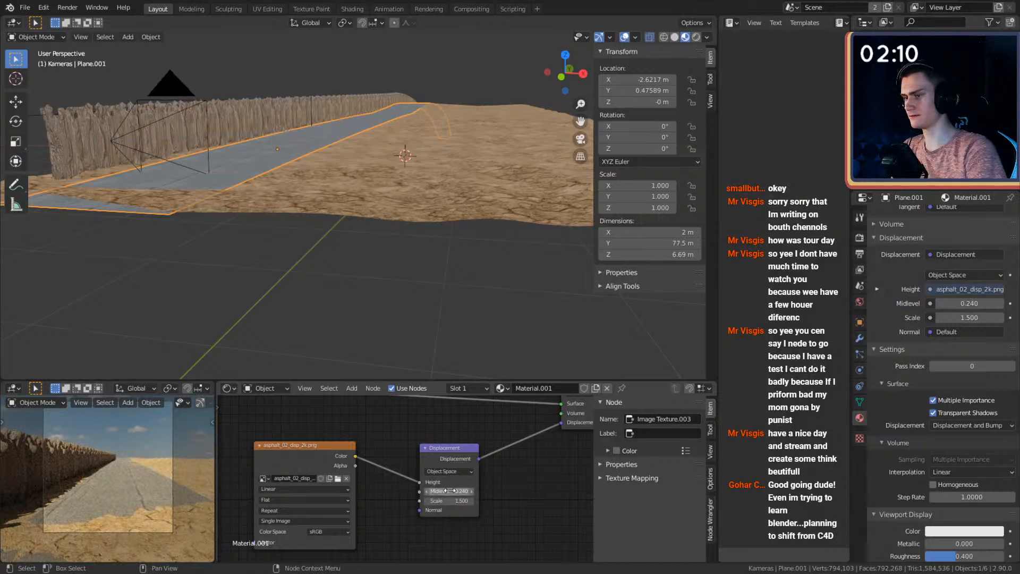
left_click(449, 491)
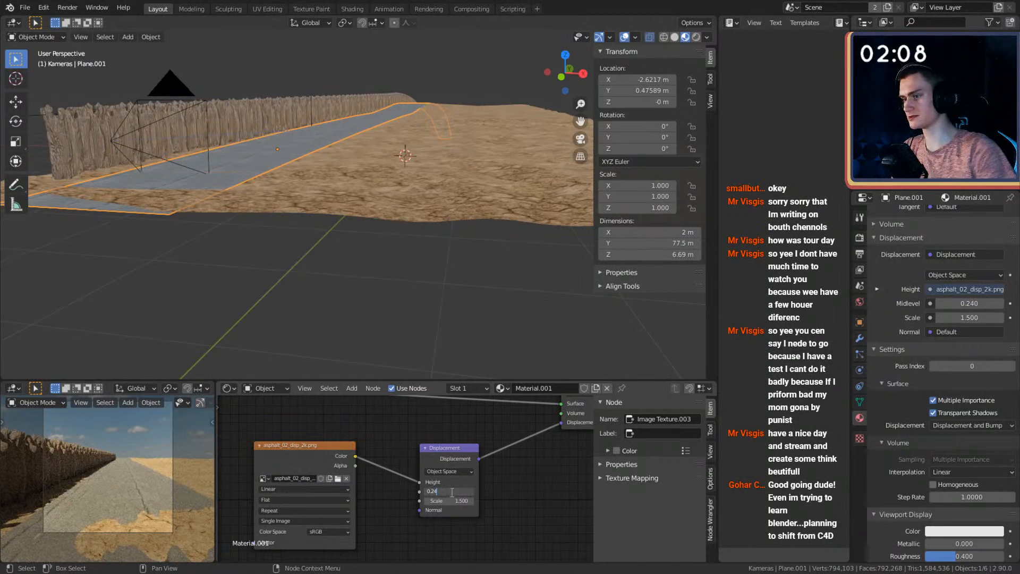
type("5")
key("Return")
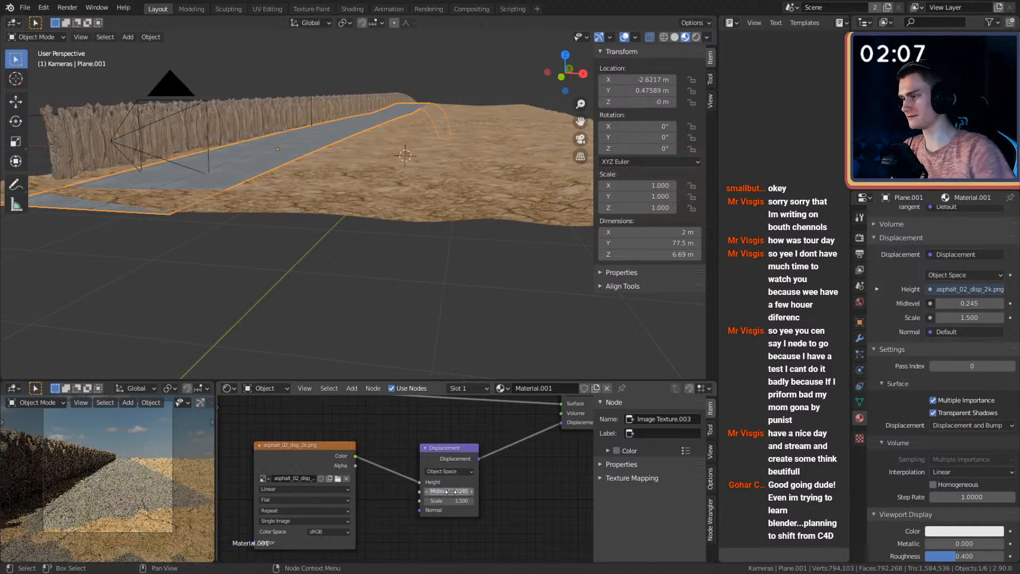
Compare Midlevel values of 0.2 and 0.23 on the road's Displacement node and keep 0.2.
left_click(451, 493)
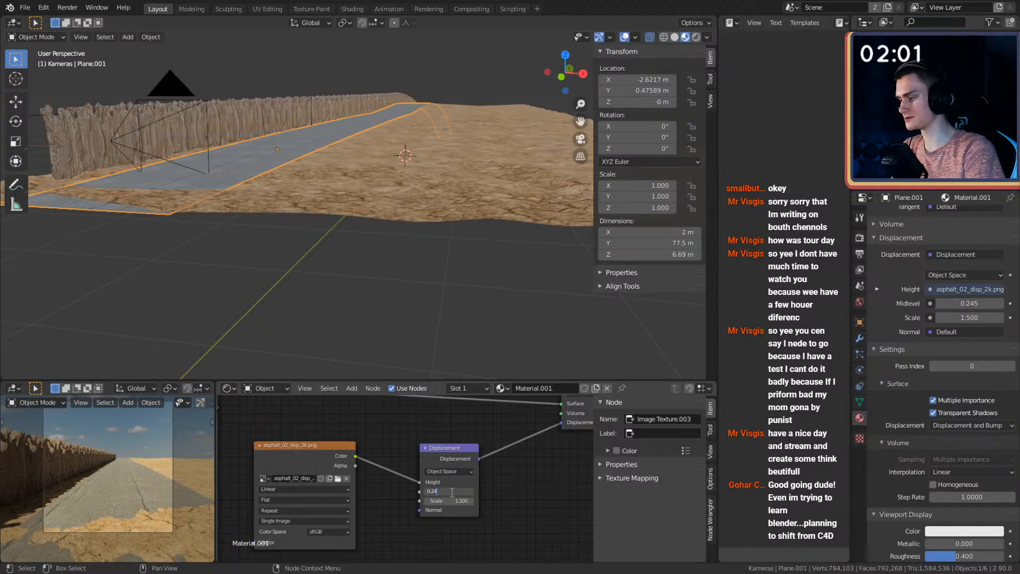
key("Return")
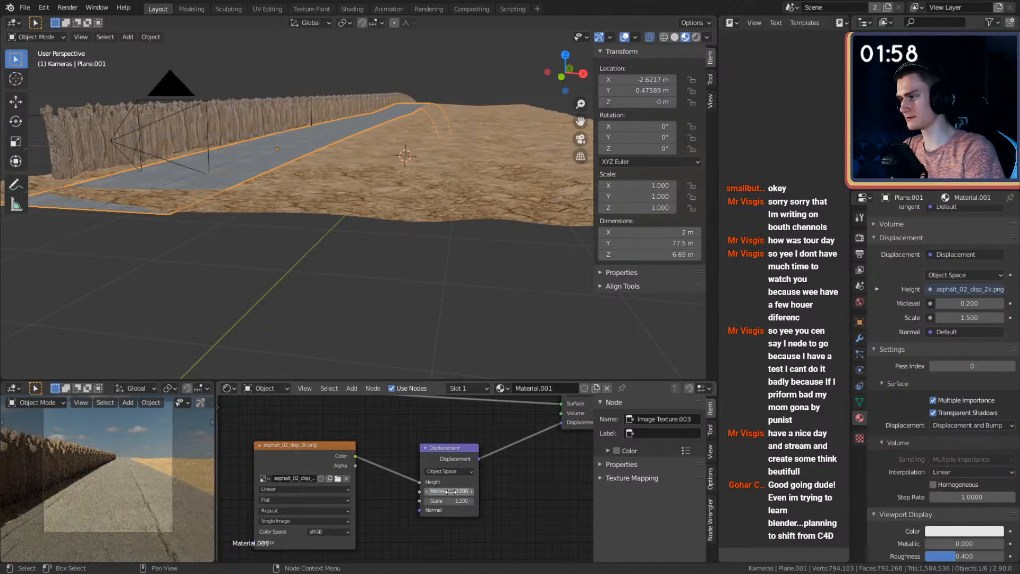
left_click(452, 492)
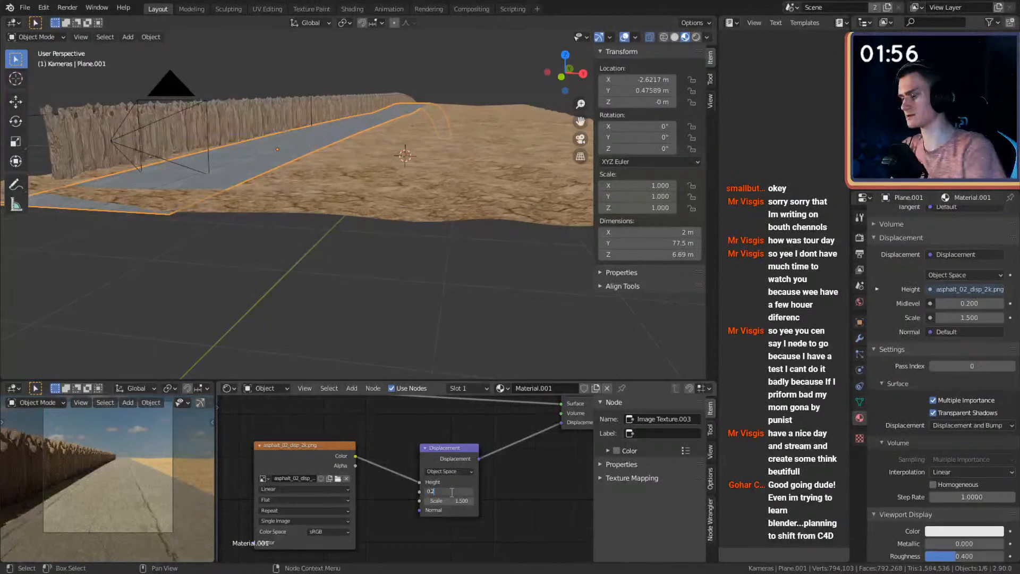
key("Return")
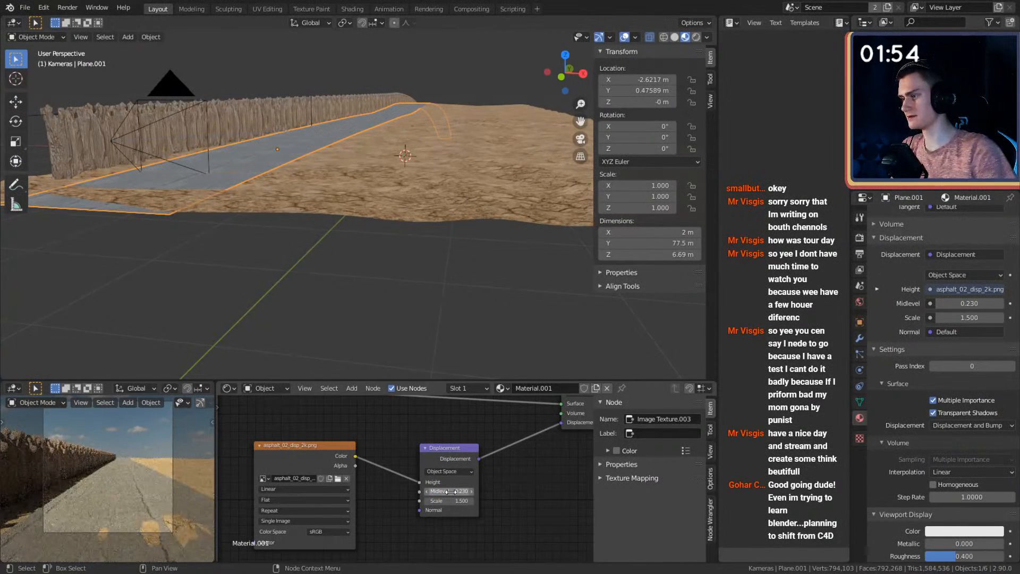
left_click(451, 493)
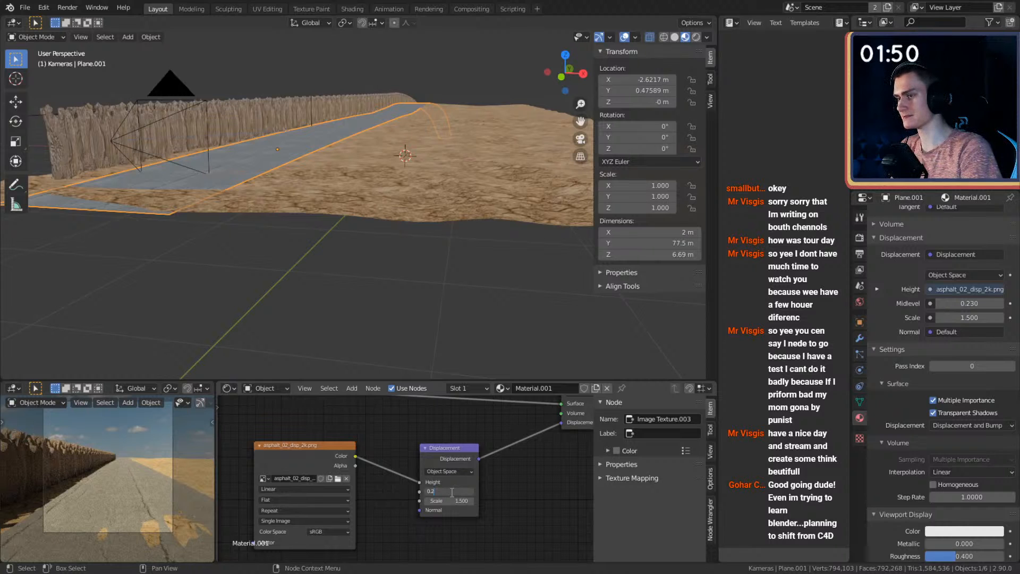
key("Return")
Examine the road strip from several angles, checking how it sits on the cracked ground beside the wall.
left_click(282, 221)
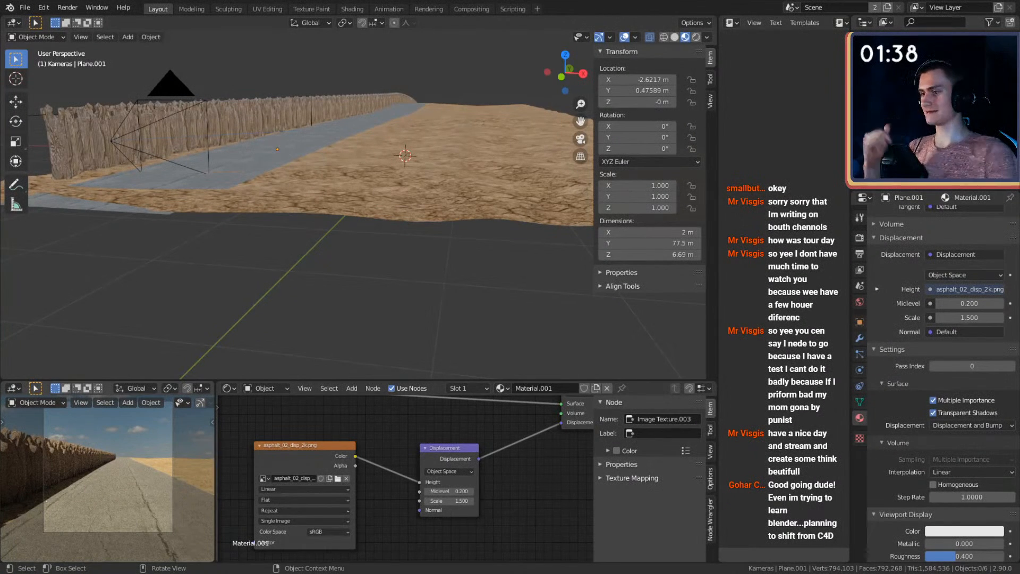
scroll(382, 218, "down", 3)
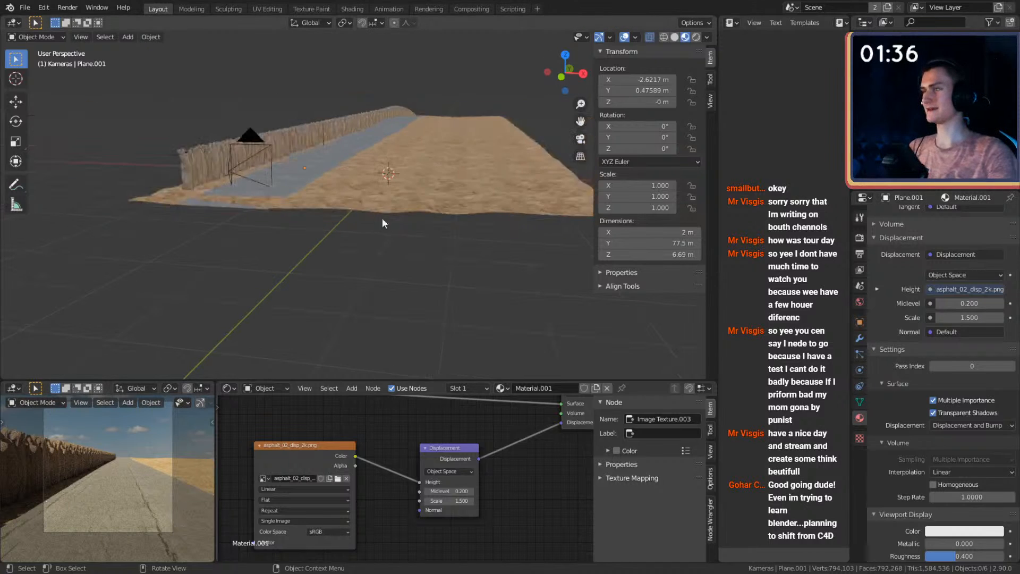
middle_click_drag(408, 239, 402, 259, "shift")
scroll(402, 260, "up", 3)
mouse_move(398, 215)
middle_mouse_down()
mouse_move(394, 248)
mouse_move(392, 207)
mouse_move(407, 215)
mouse_move(406, 190)
mouse_move(408, 202)
middle_mouse_up()
scroll(392, 237, "down", 3)
scroll(391, 207, "up", 3)
left_click(350, 186)
middle_click_drag(352, 185, 405, 199)
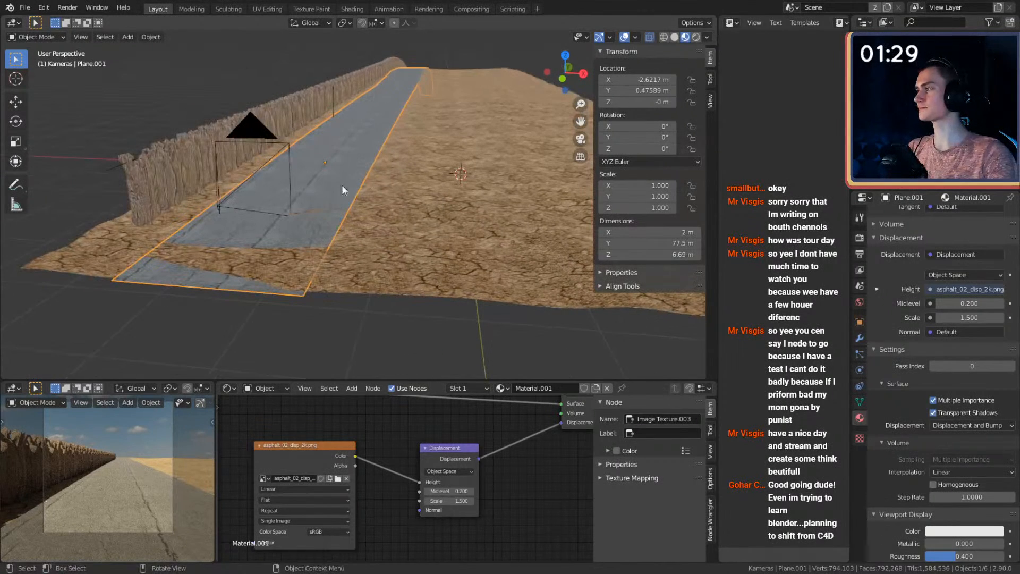
middle_click_drag(455, 161, 375, 187)
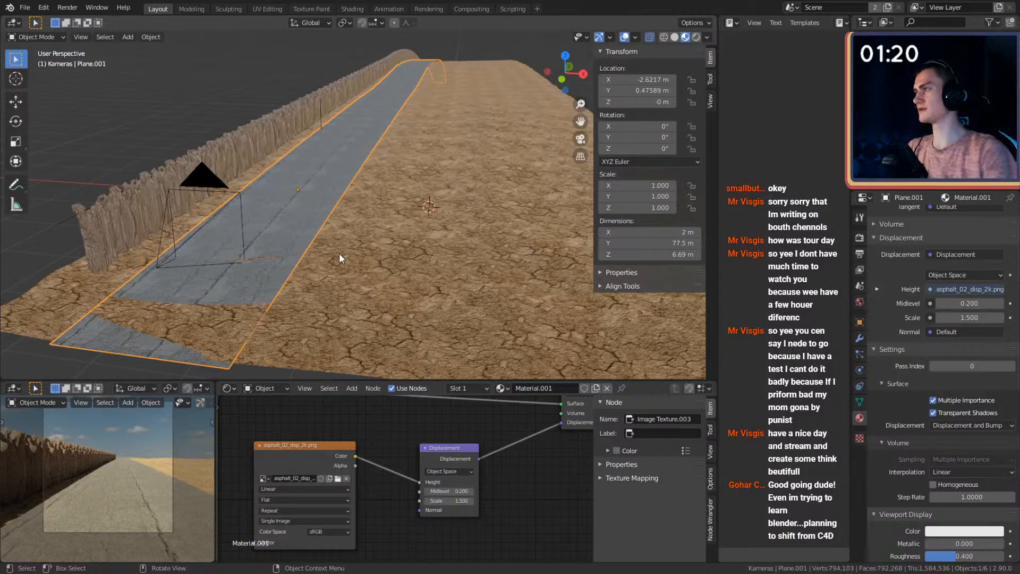
middle_click_drag(336, 252, 376, 213)
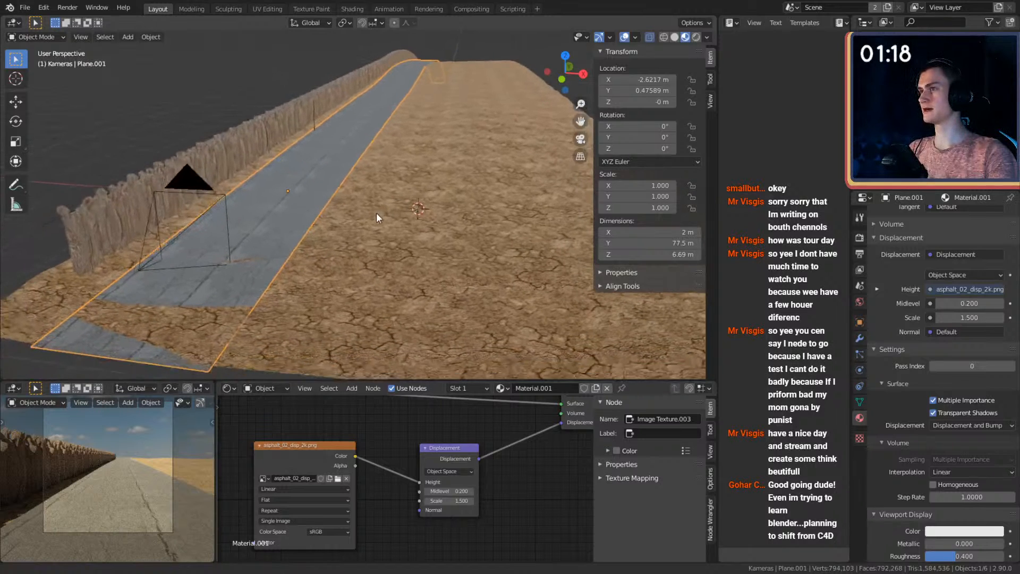
left_click(302, 179)
scroll(330, 196, "down", 5)
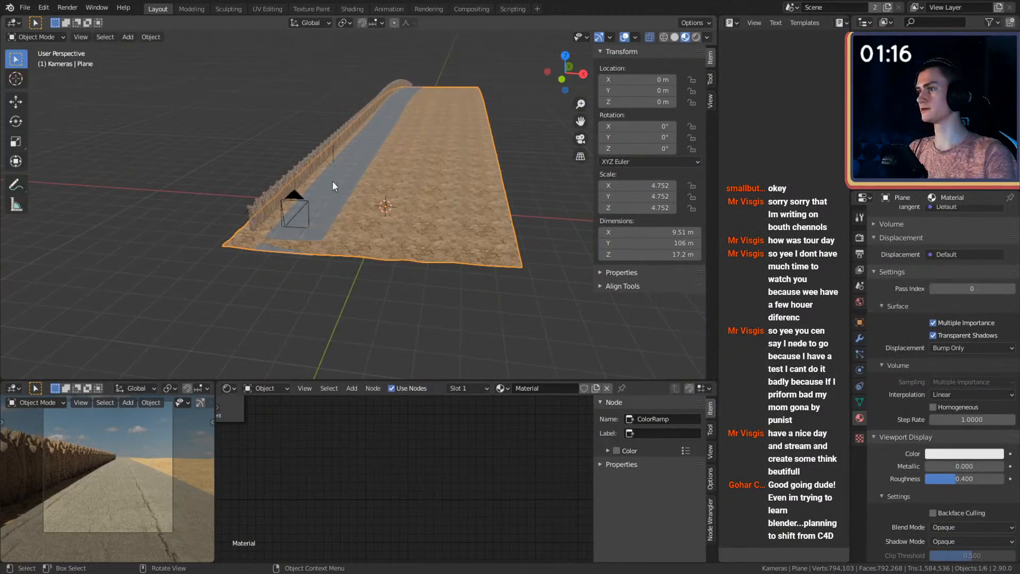
left_click(334, 181)
scroll(382, 182, "up", 5)
middle_click_drag(383, 182, 385, 176, "shift")
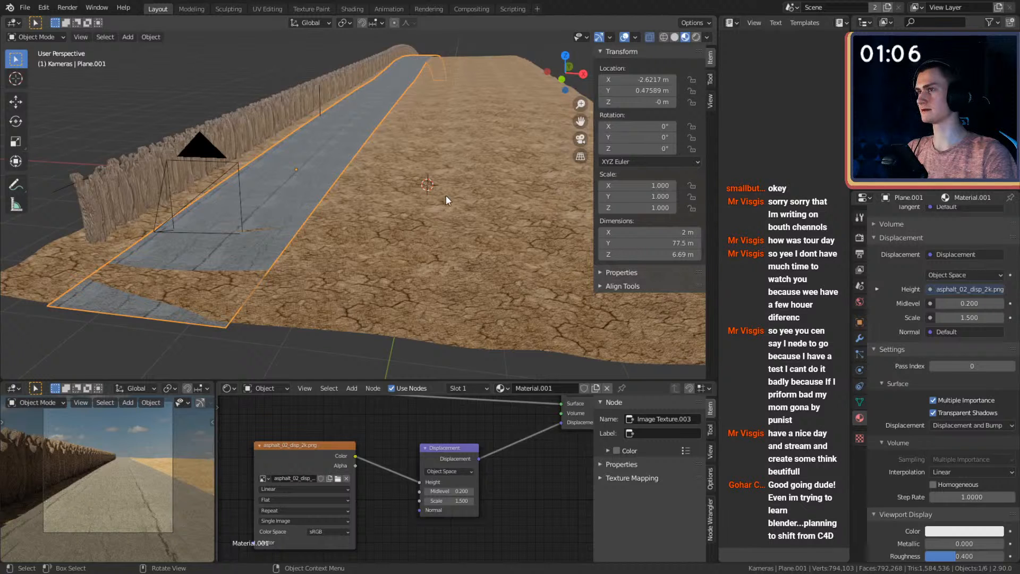
middle_click_drag(388, 235, 384, 182, "shift")
scroll(399, 203, "down", 3)
scroll(408, 197, "up", 3)
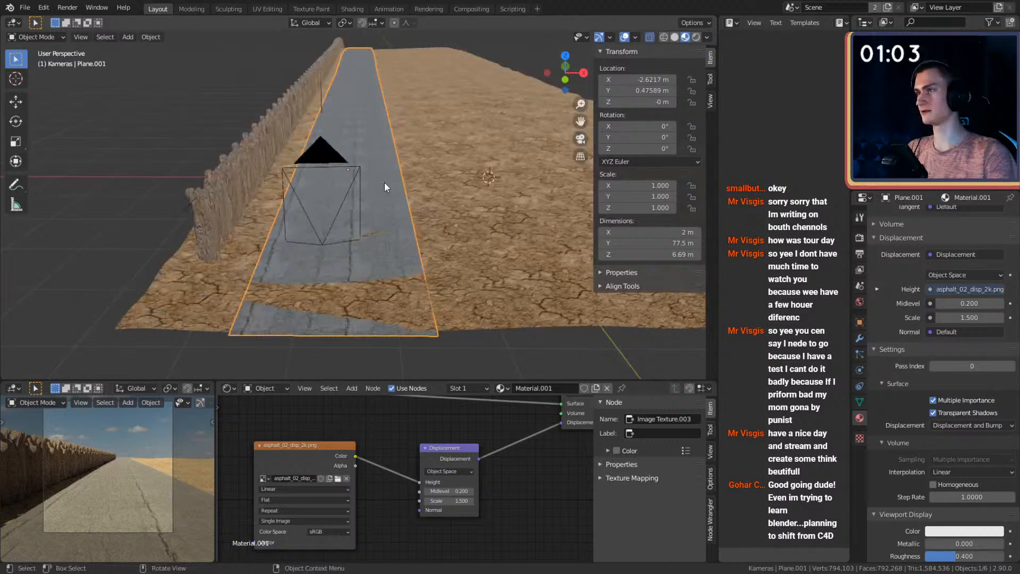
Inspect the ground plane's mesh in Edit Mode and return to Object Mode.
left_click(514, 215)
mouse_move(436, 208)
middle_mouse_down()
mouse_move(443, 217)
mouse_move(423, 201)
mouse_move(429, 209)
middle_mouse_up()
scroll(423, 202, "up", 3)
scroll(429, 208, "down", 3)
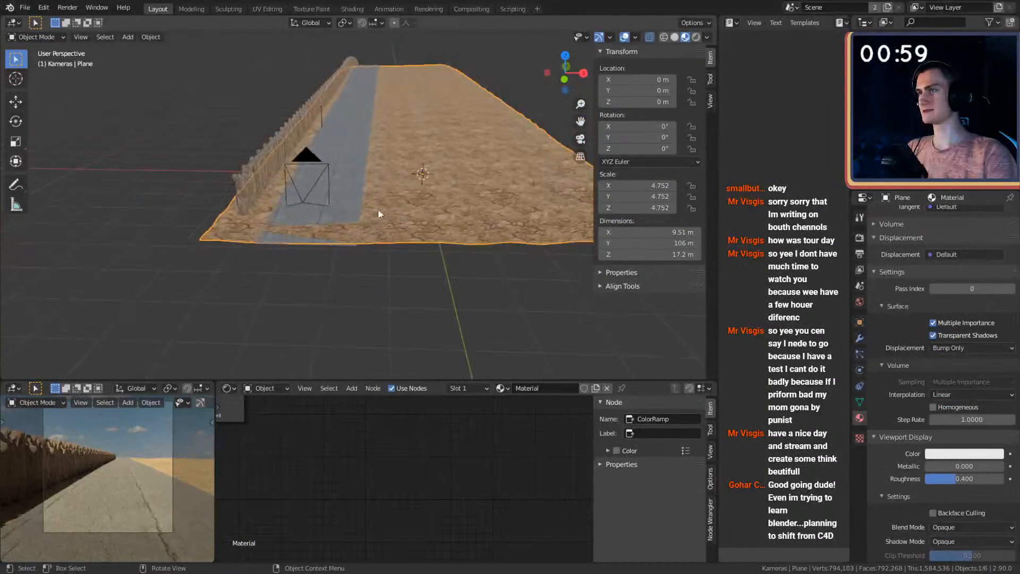
scroll(379, 215, "up", 2)
key("Tab")
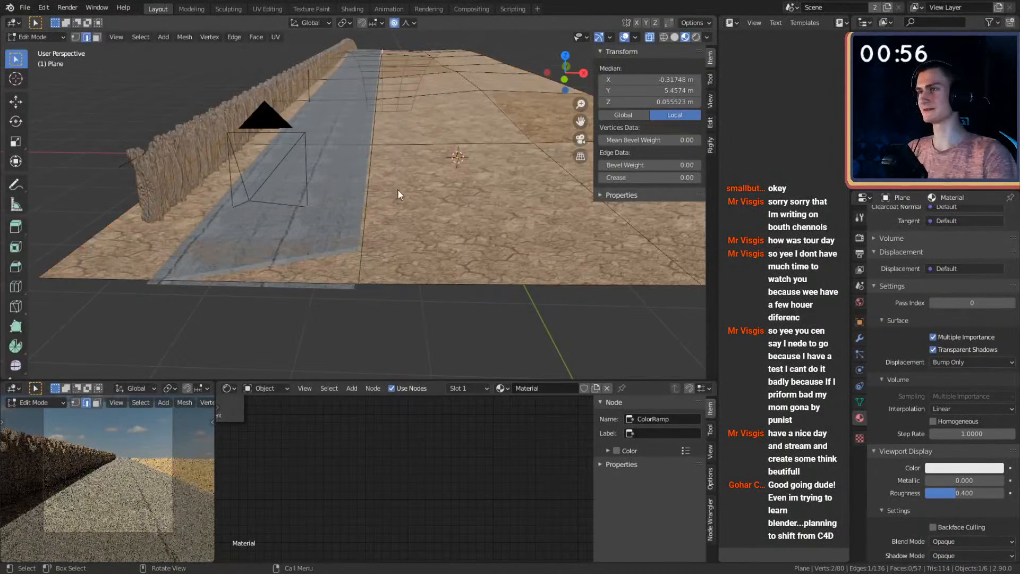
key("Tab")
scroll(406, 190, "down", 4)
scroll(412, 190, "up", 2)
middle_click_drag(412, 191, 383, 216)
key("Tab")
key("Tab")
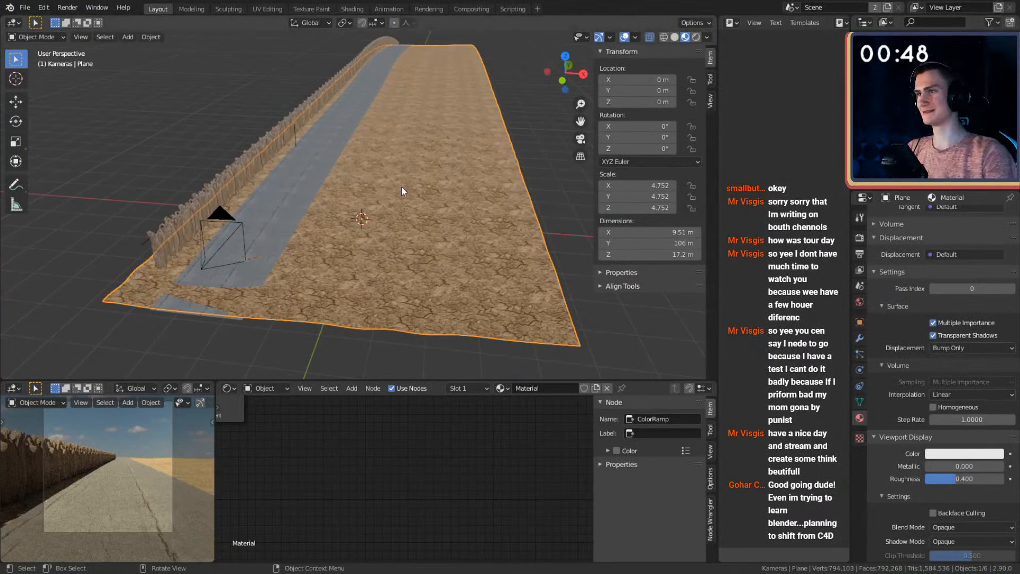
Add a plane mesh at the scene origin and bring its underside into view below the cracked ground.
middle_click_drag(400, 186, 372, 218)
key("shift+a")
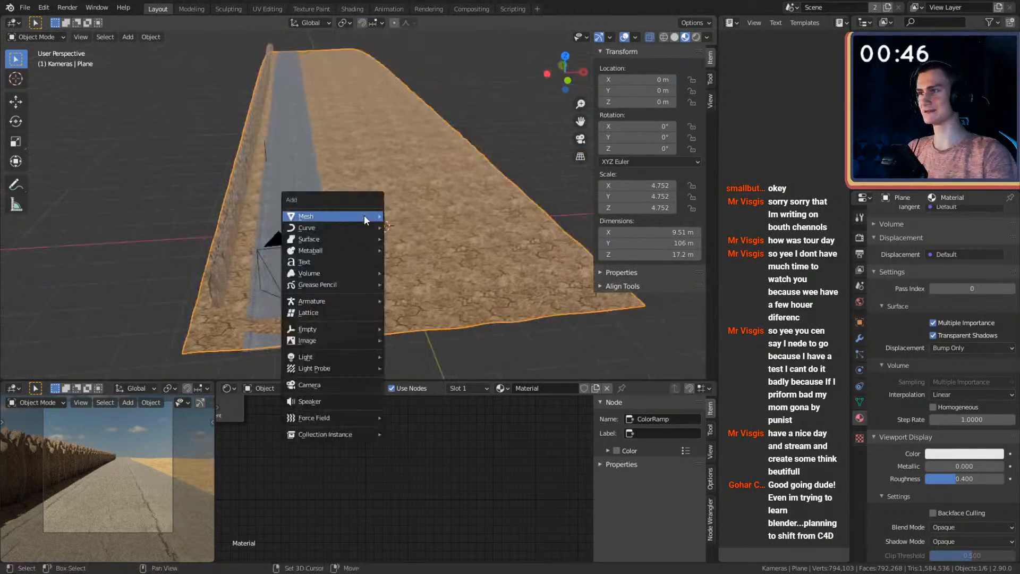
key("shift+a")
mouse_move(321, 216)
left_click(383, 220)
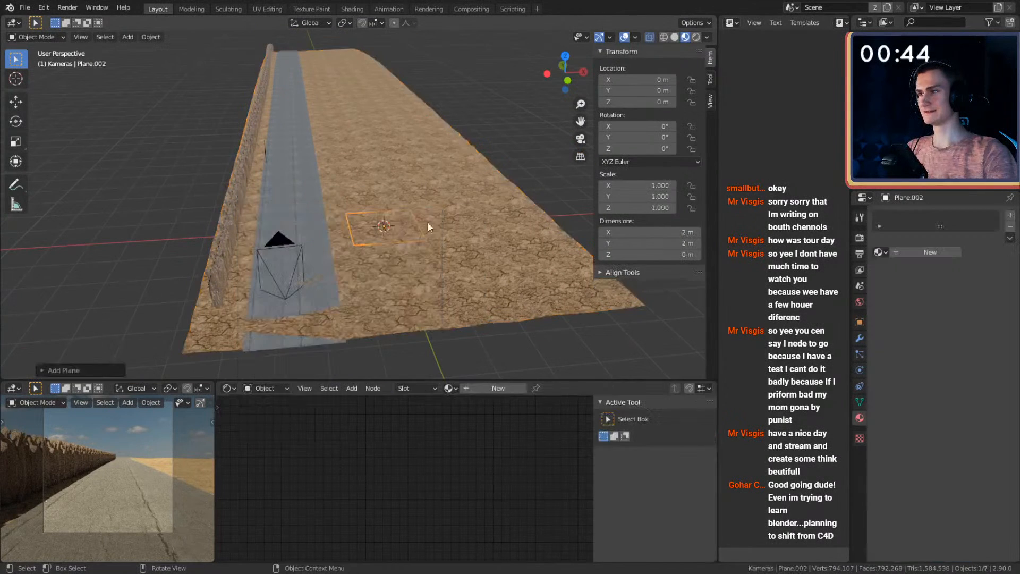
key("Tab")
key("KP_Decimal")
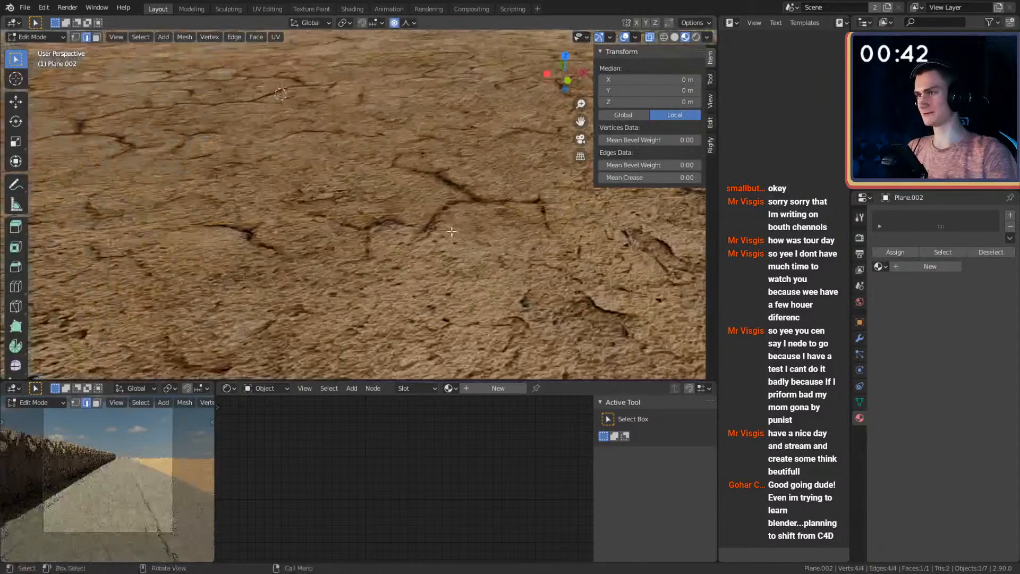
scroll(448, 263, "down", 3)
key("alt+z")
key("alt+z")
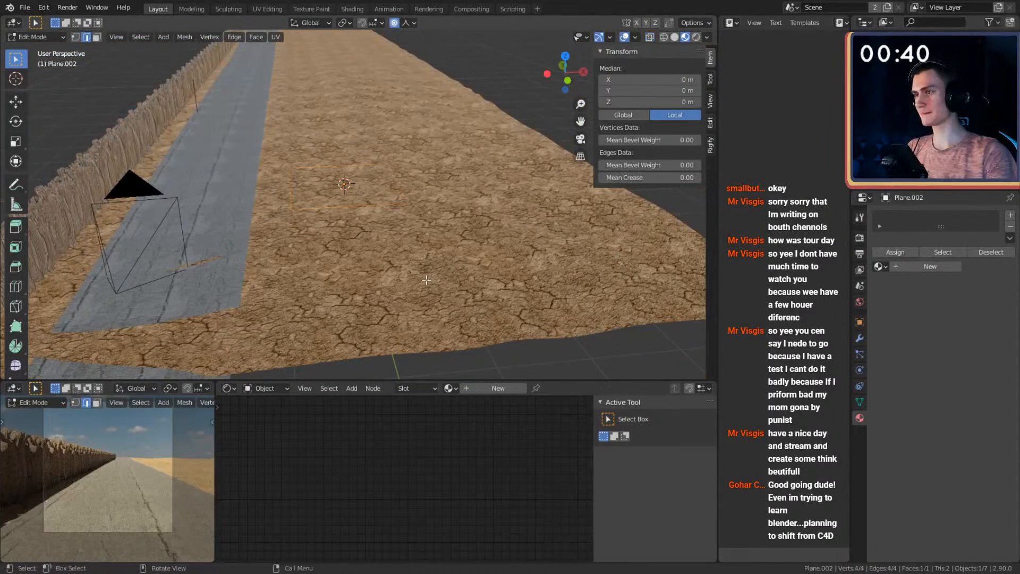
key("Tab")
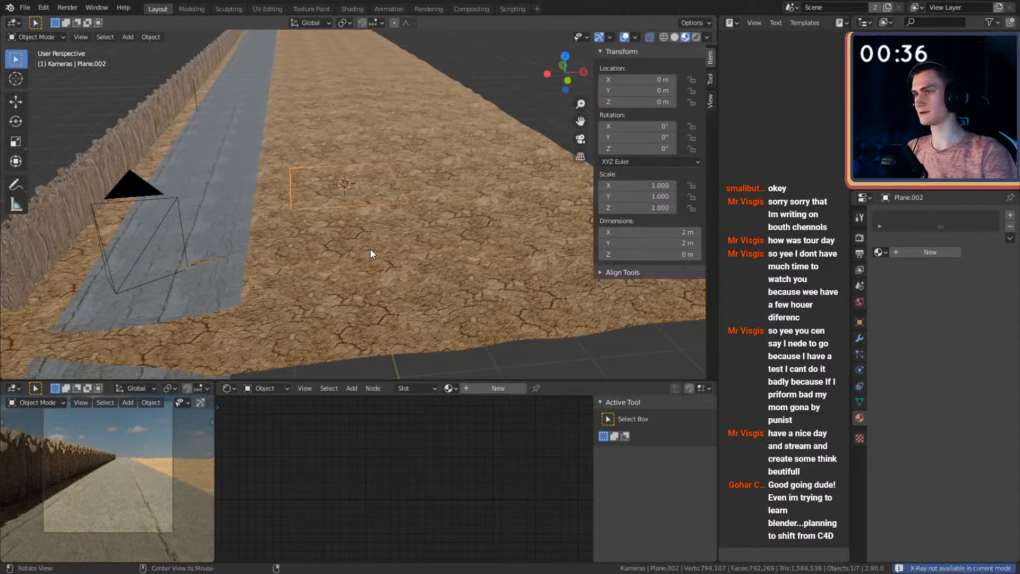
middle_click_drag(370, 252, 370, 314)
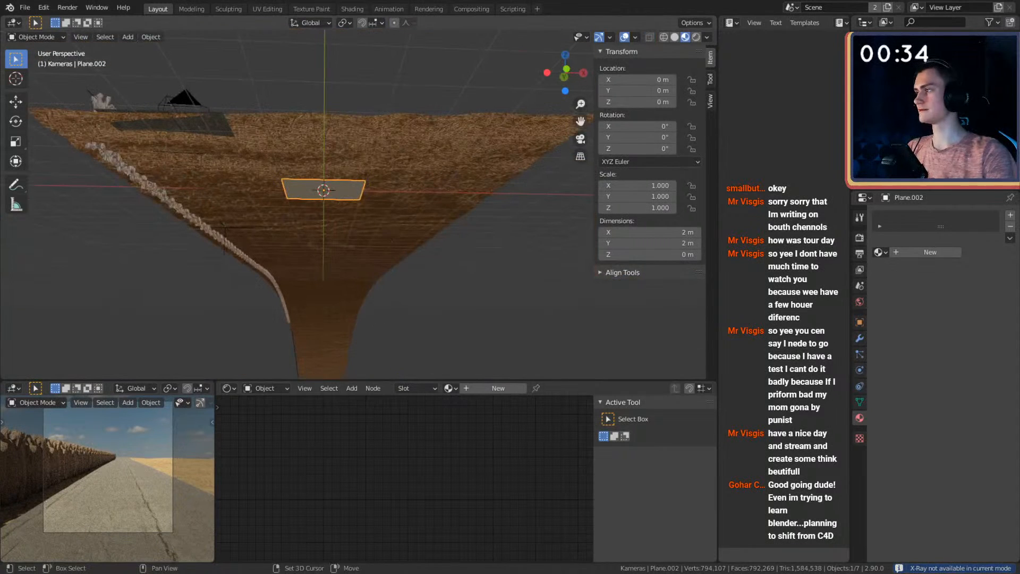
Turn off proportional editing and taper the plane's mesh into a narrow pointed grass blade about 0.21 m wide and 1.07 m long.
key("Tab")
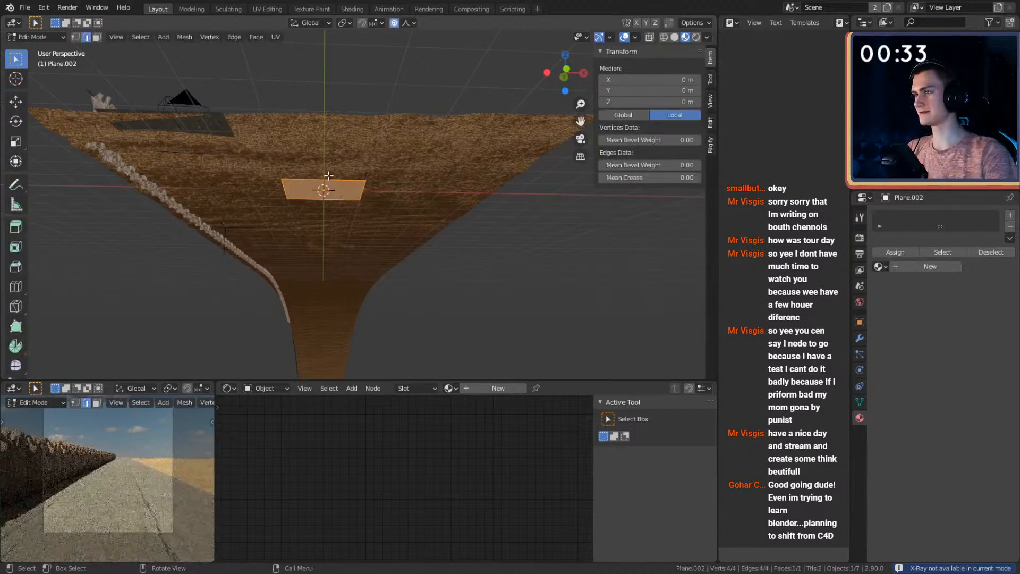
key("o")
key("s")
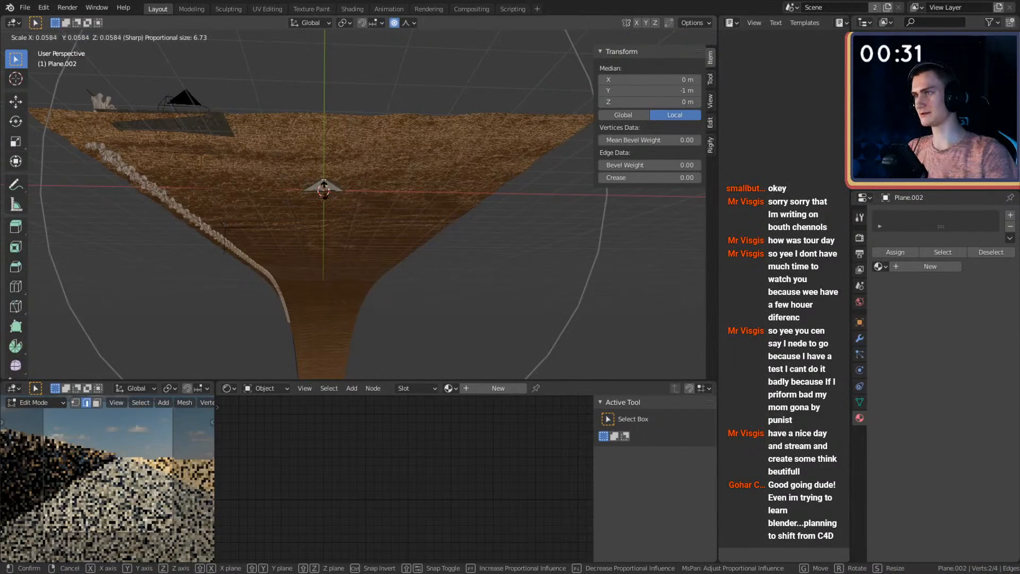
left_click(324, 187)
scroll(431, 178, "up", 5)
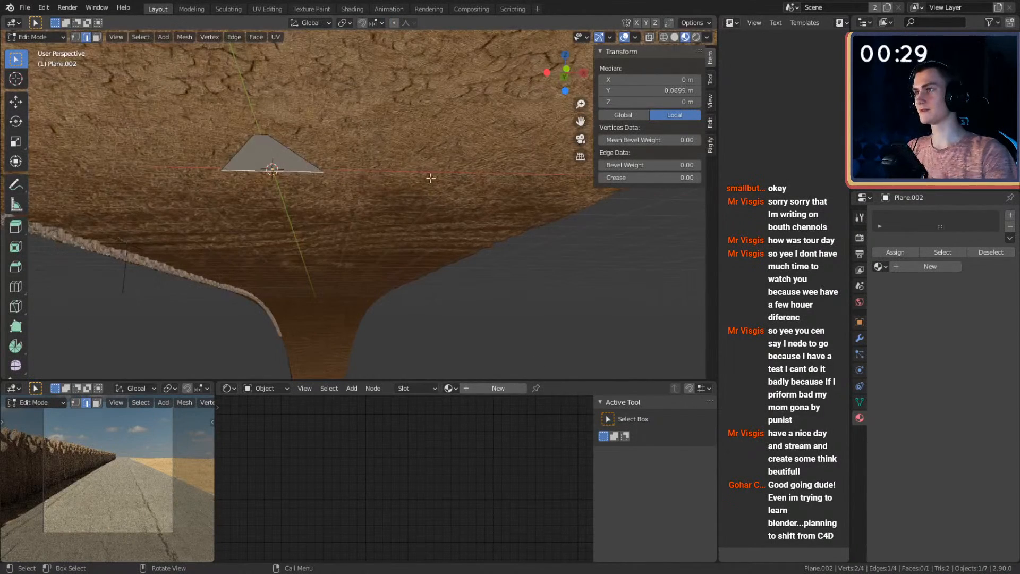
key("s")
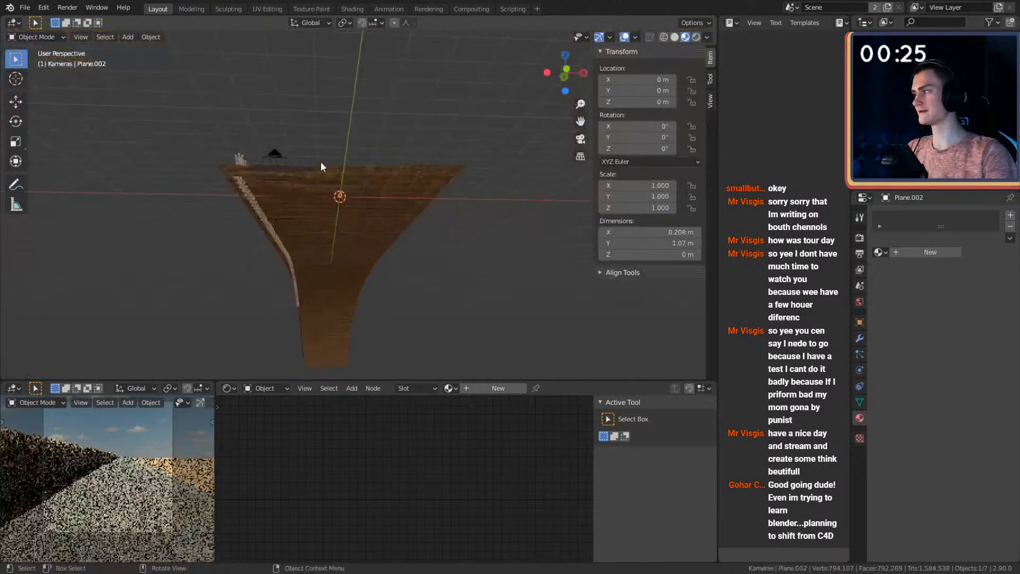
Raise the grass blade to about 2.38 m above the origin and freely rotate it upright, to about -93° on X.
middle_click_drag(320, 161, 393, 241)
key("g")
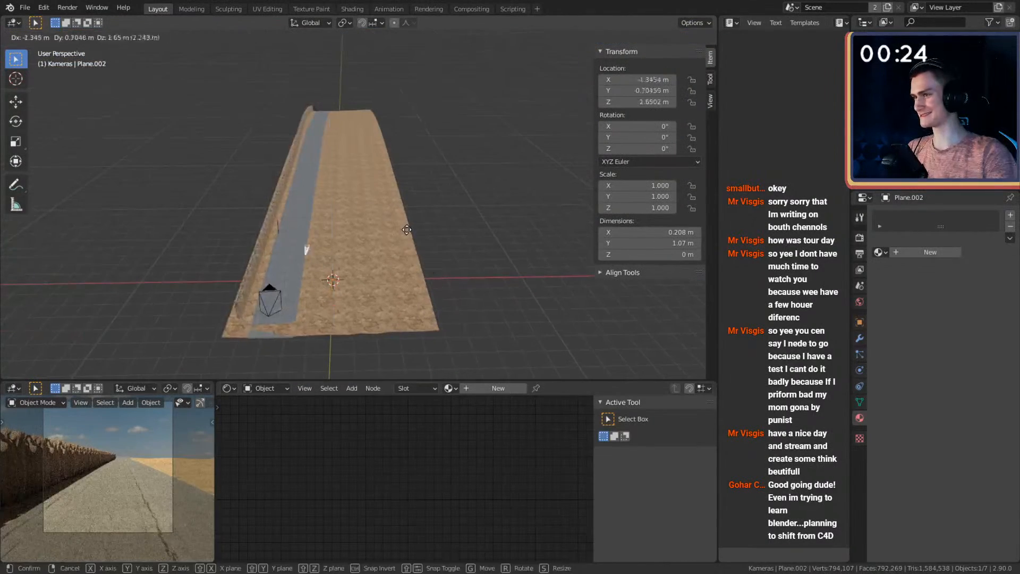
left_click(407, 230)
scroll(408, 250, "up", 6)
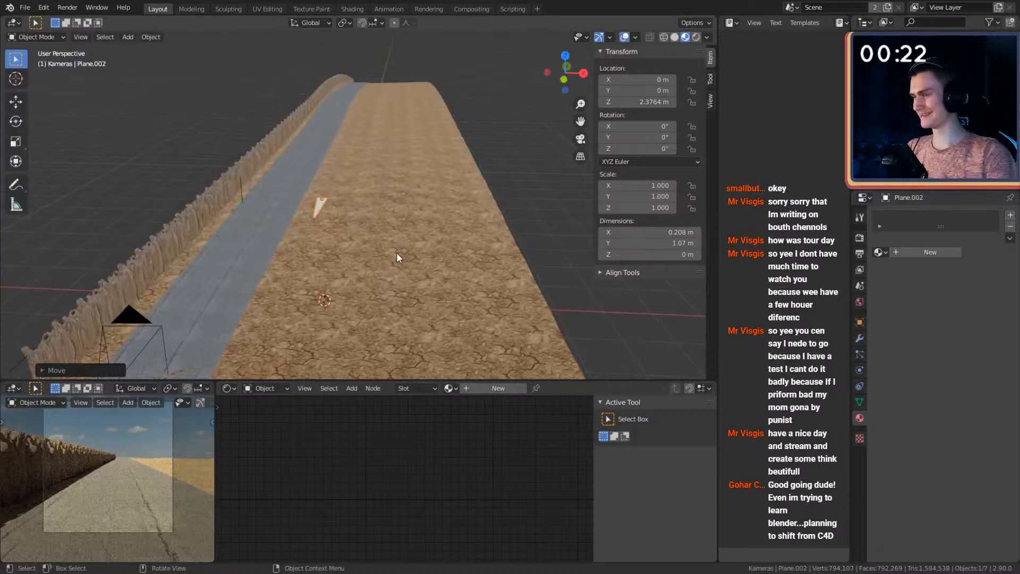
key("r")
key("r")
left_click(411, 172)
Create a new material for the grass blade and set its Base Color to a dark muted green.
left_click(506, 388)
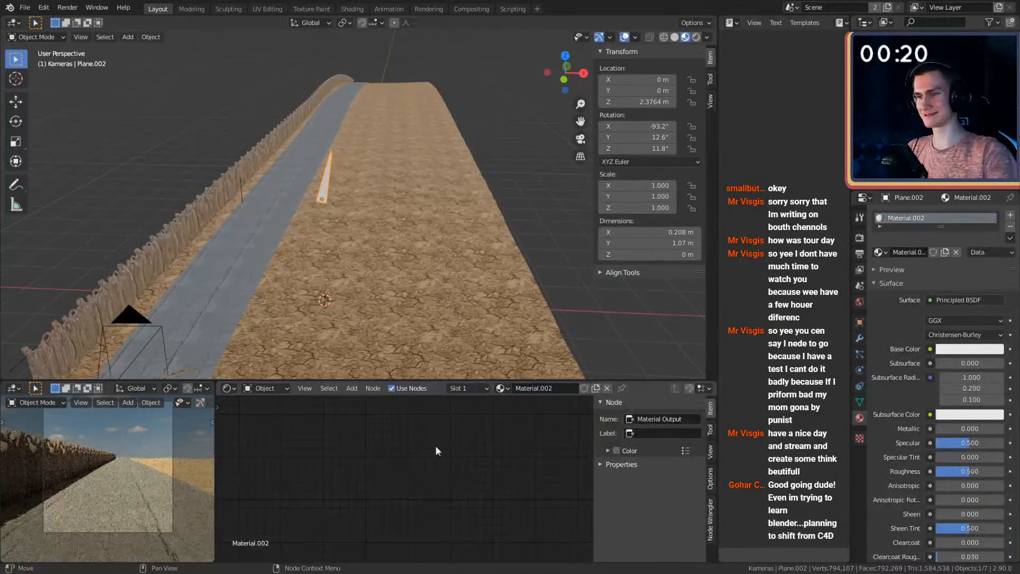
key("Home")
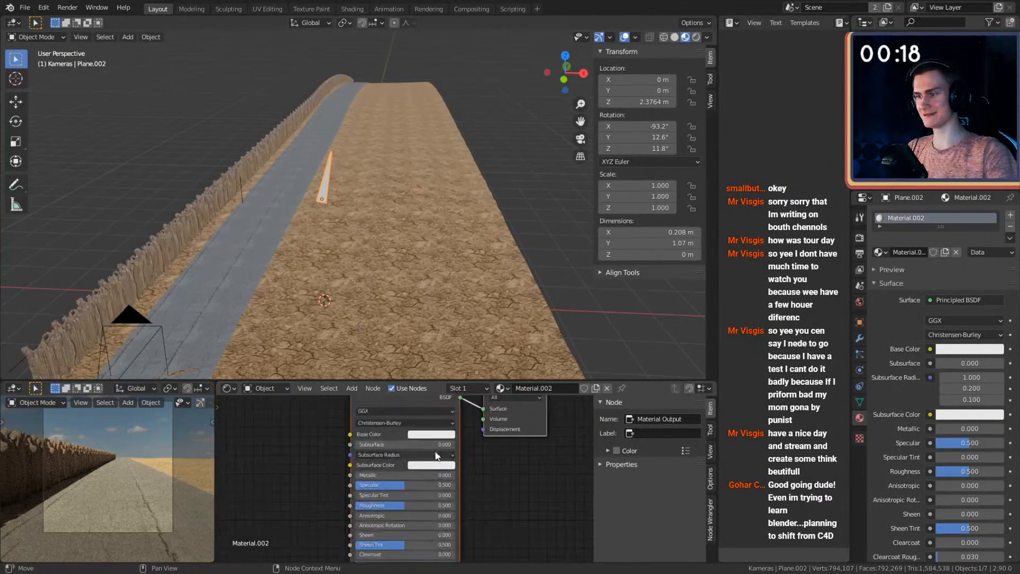
left_click(433, 435)
left_click_drag(446, 336, 419, 330)
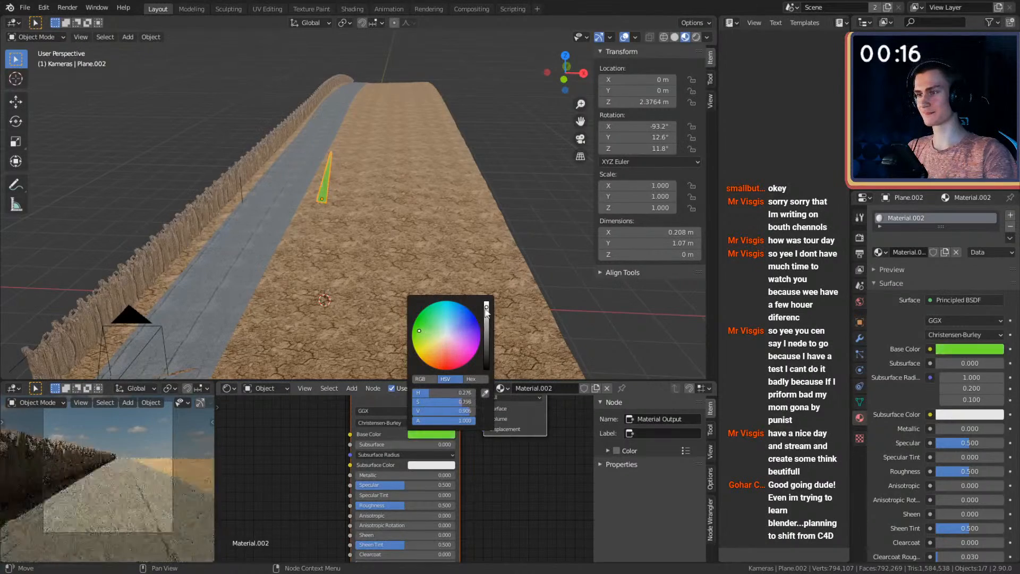
left_click_drag(486, 312, 487, 335)
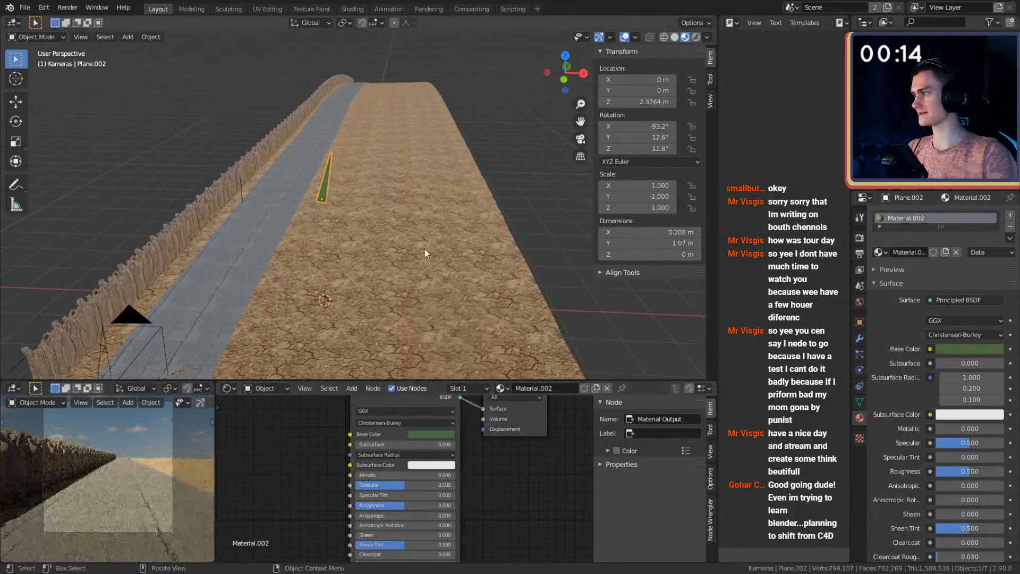
Scale the grass blade to about 0.297 and move it onto the road just in front of the camera.
middle_click_drag(425, 248, 368, 184)
middle_click_drag(395, 130, 459, 151)
key("g")
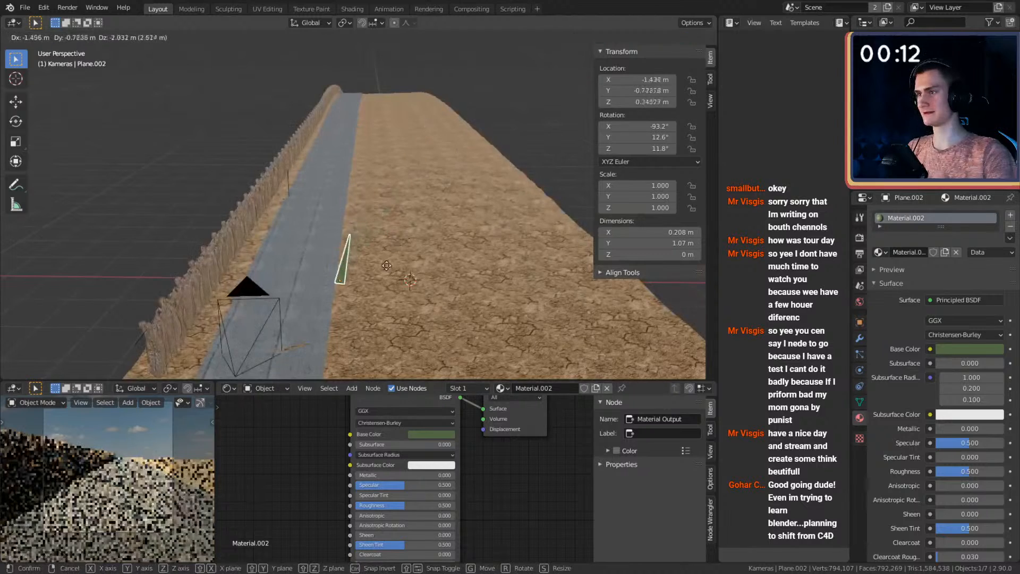
key("s")
left_click(380, 309)
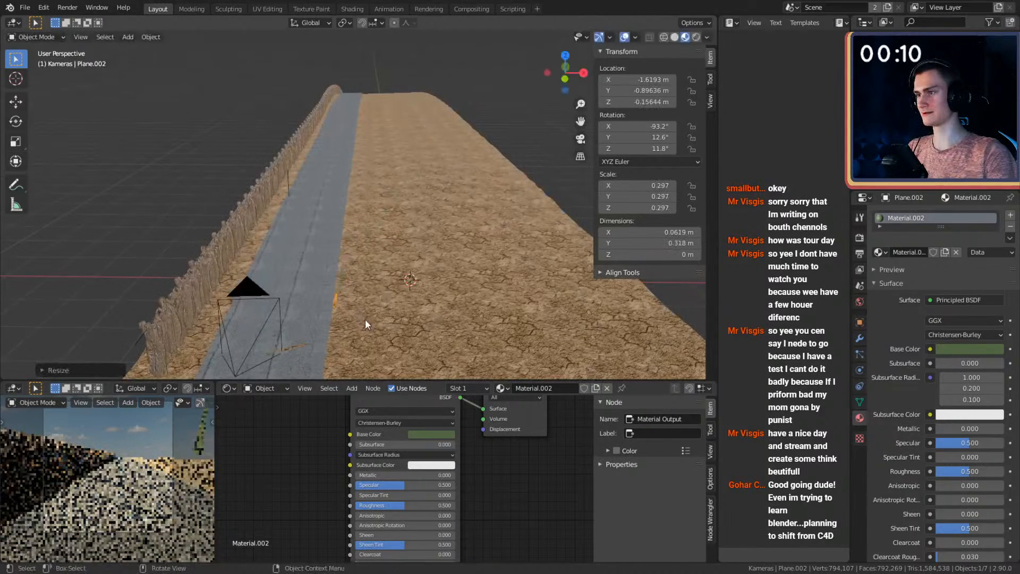
middle_click_drag(376, 291, 375, 282)
key("g")
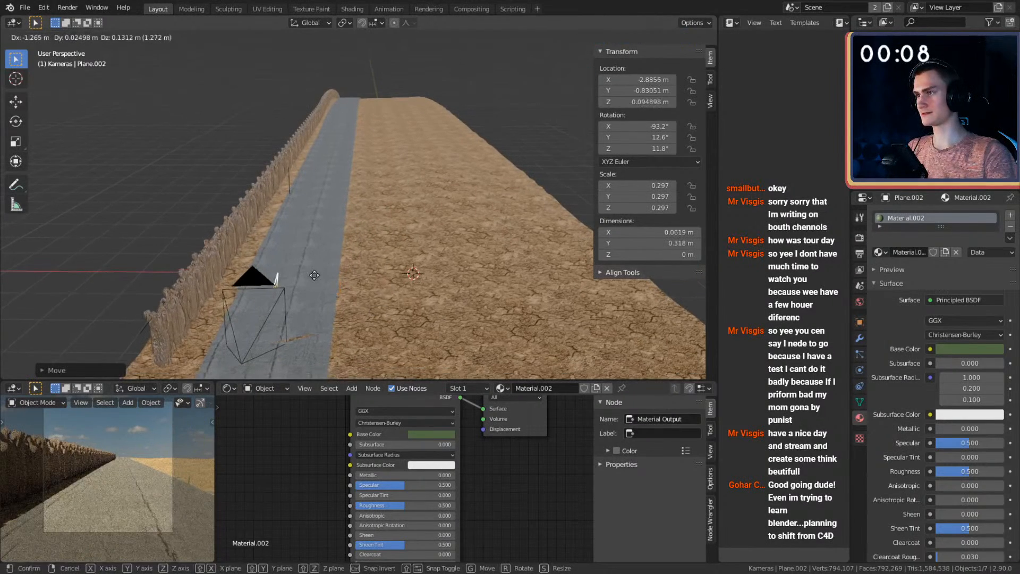
left_click(316, 279)
Duplicate the grass blade beside the original and freely rotate the copy to about -98°, 4.4°, -14.1°.
key("shift+d")
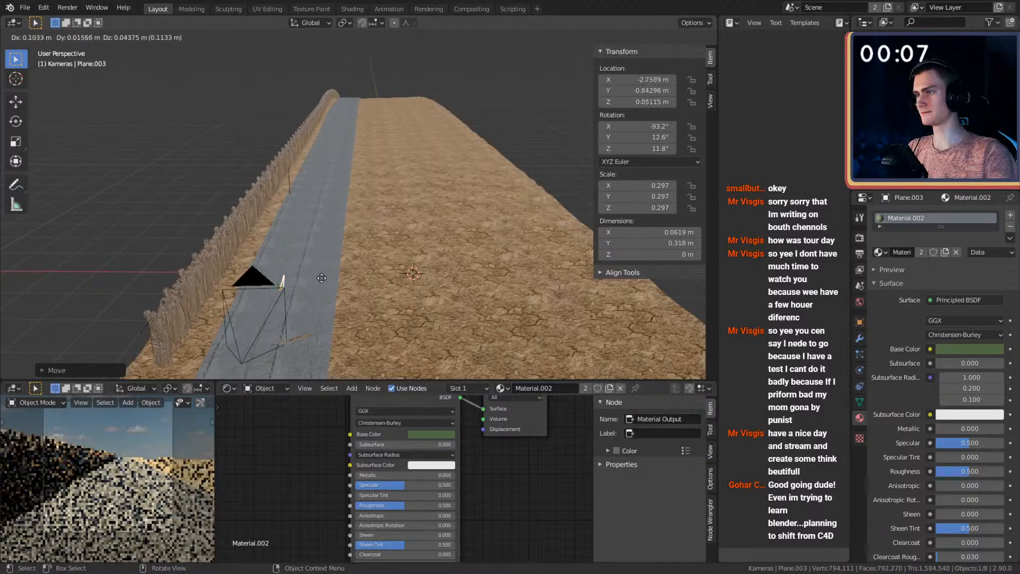
key("r")
key("r")
left_click(310, 281)
Add another copy of the blade to the tuft and freely rotate it to about -103°, 9.7°, -3.3°.
key("shift+d")
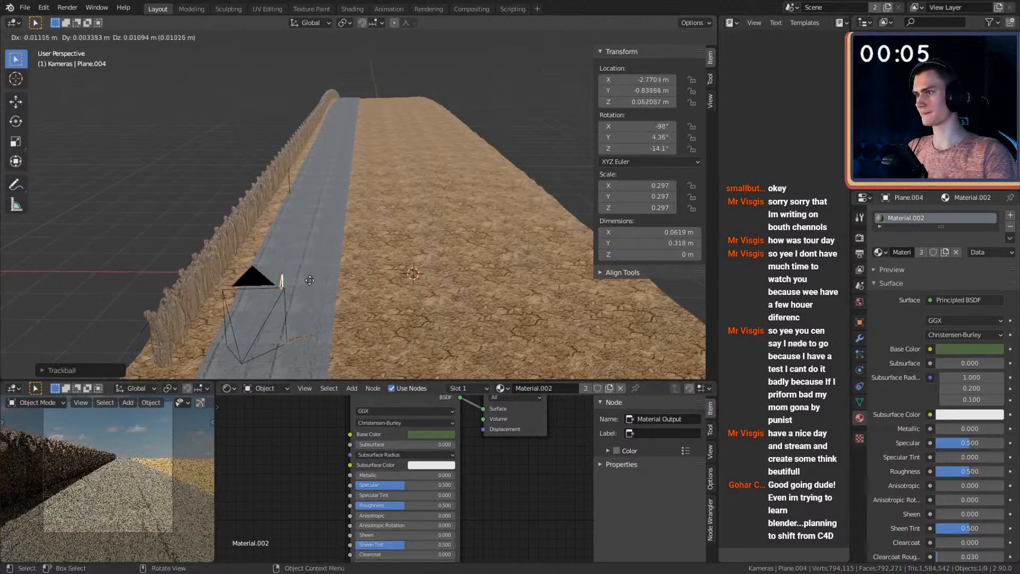
left_click(308, 279)
key("r")
key("r")
left_click(330, 296)
Duplicate the latest blade to about X -2.88 m and freely rotate the new copy to about -124°, -2.3°, -22.9°.
scroll(330, 296, "up", 3)
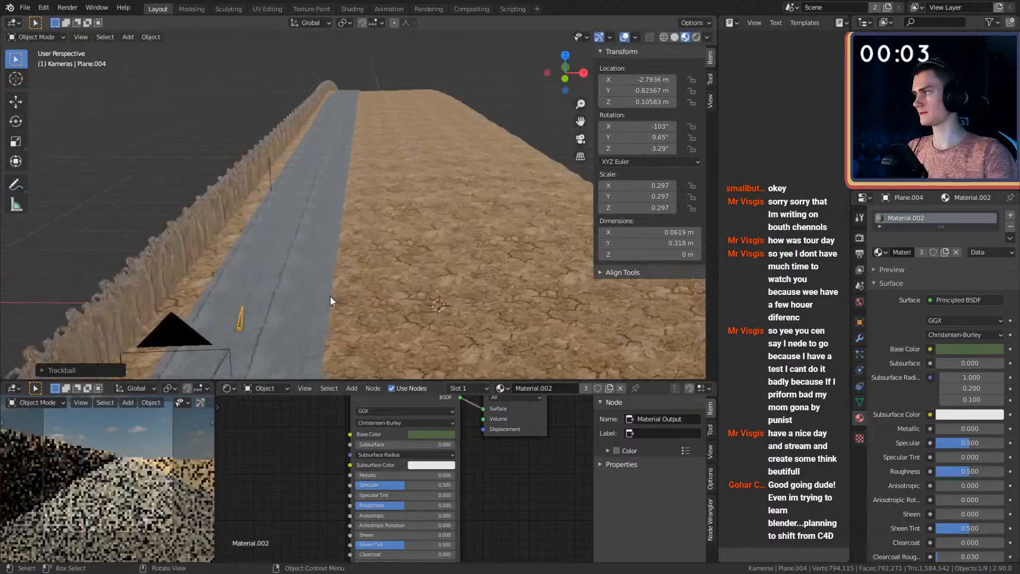
scroll(340, 284, "up", 2)
key("shift+d")
left_click(339, 275)
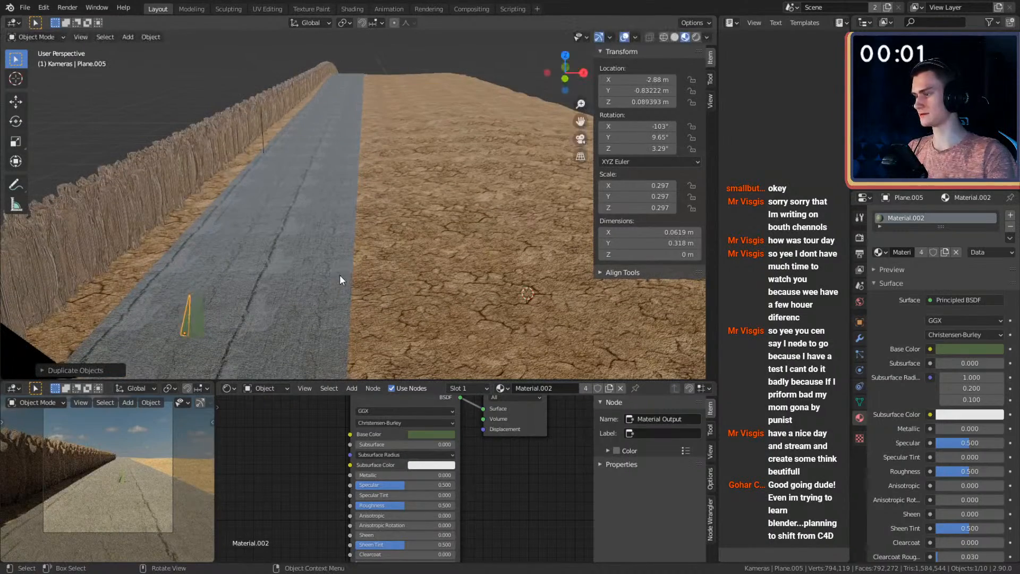
key("r")
key("r")
left_click(332, 278)
Save the finished scene in the existing file quick_sketch_day_24.blend.
scroll(327, 280, "down", 5)
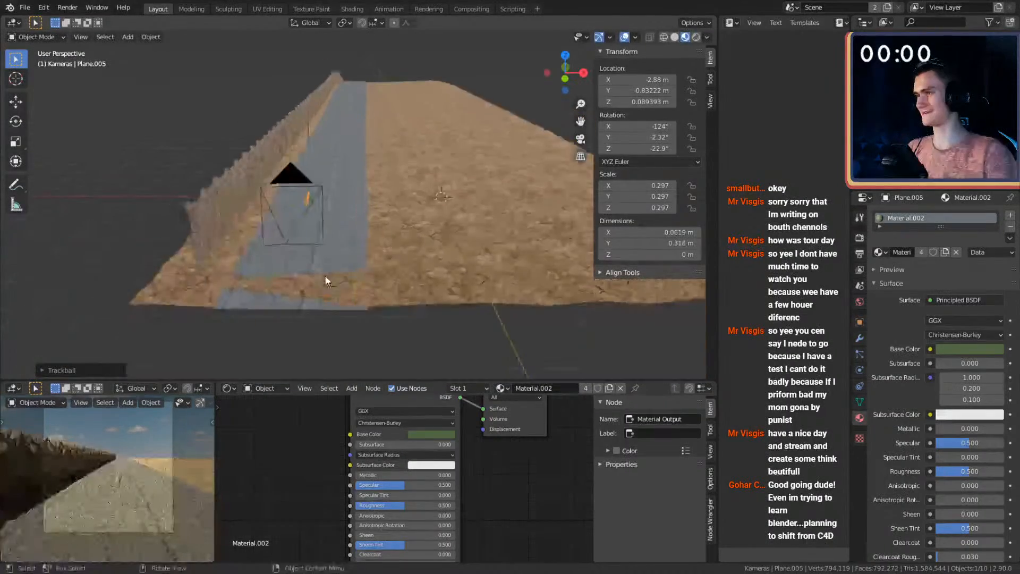
scroll(350, 263, "down", 3)
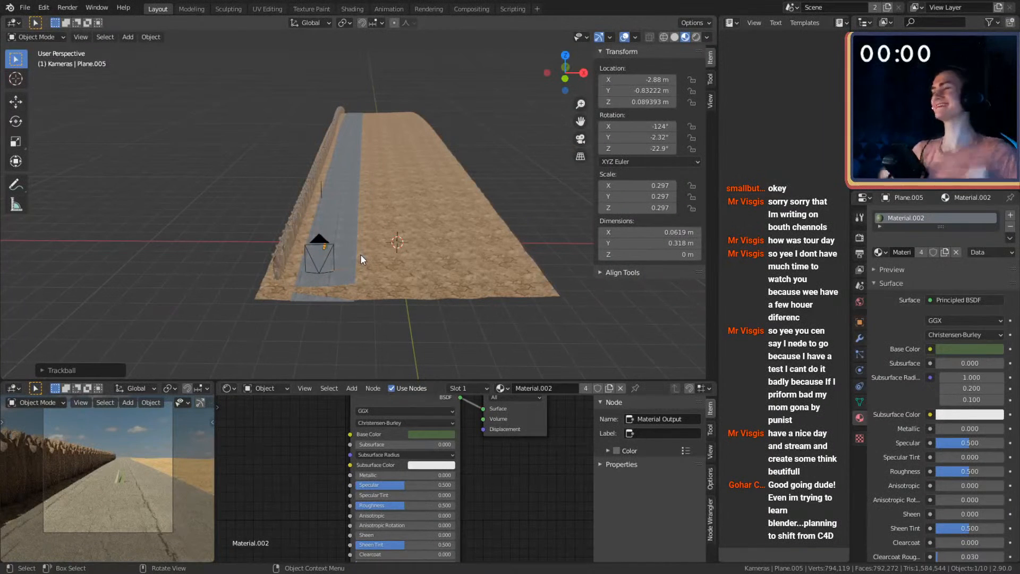
scroll(361, 254, "down", 6)
scroll(400, 189, "up", 4)
mouse_move(399, 205)
middle_mouse_down()
mouse_move(337, 189)
mouse_move(397, 200)
middle_mouse_up()
scroll(391, 206, "up", 5)
scroll(398, 200, "down", 5)
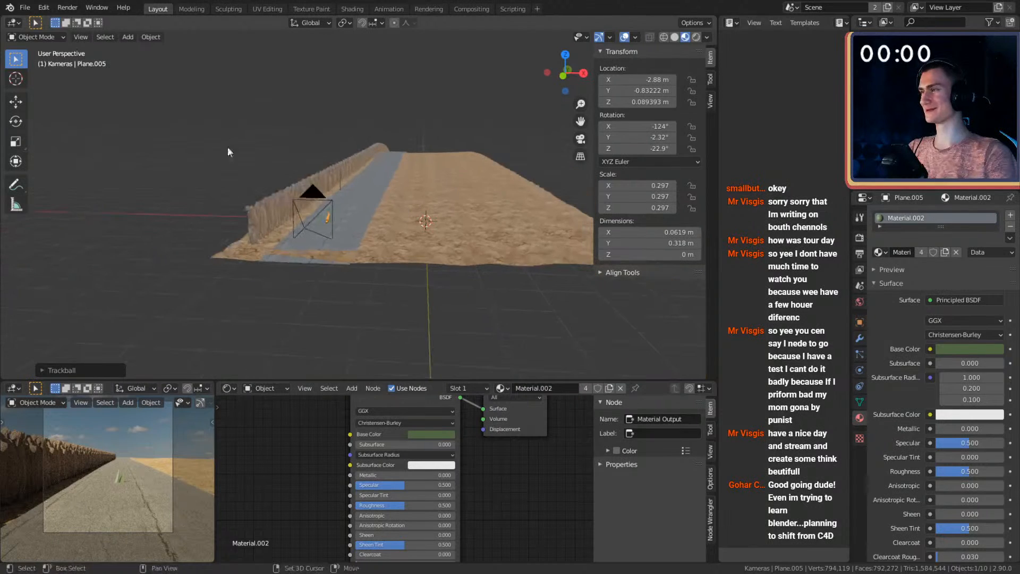
left_click(25, 8)
mouse_move(66, 157)
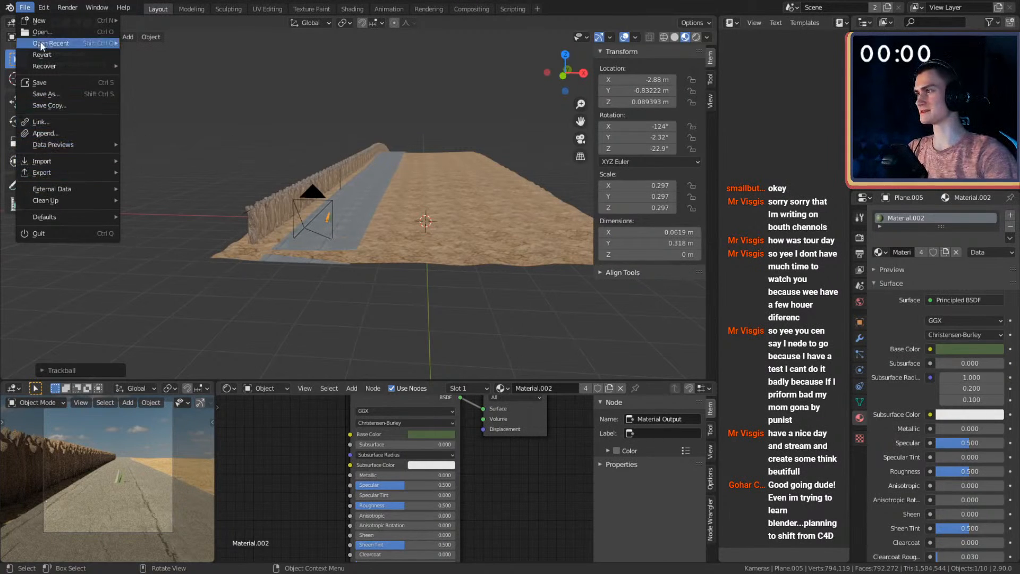
left_click(49, 82)
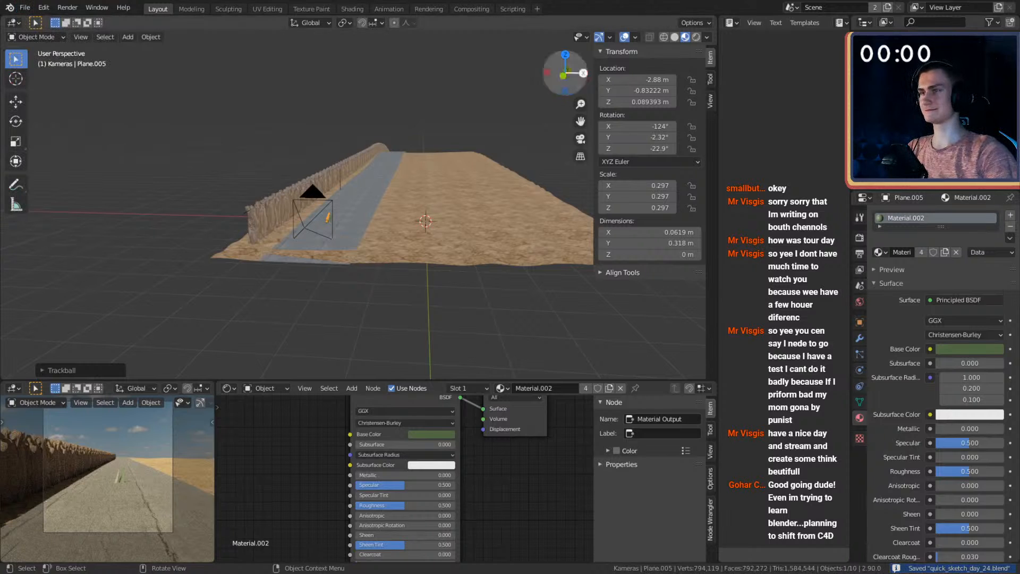
Select the bark wall and examine it along the road from near and far.
middle_click_drag(336, 246, 442, 250)
scroll(283, 256, "up", 6)
scroll(290, 205, "up", 3)
left_click(309, 218)
middle_click_drag(301, 210, 340, 245)
scroll(304, 232, "down", 6)
scroll(314, 215, "up", 5)
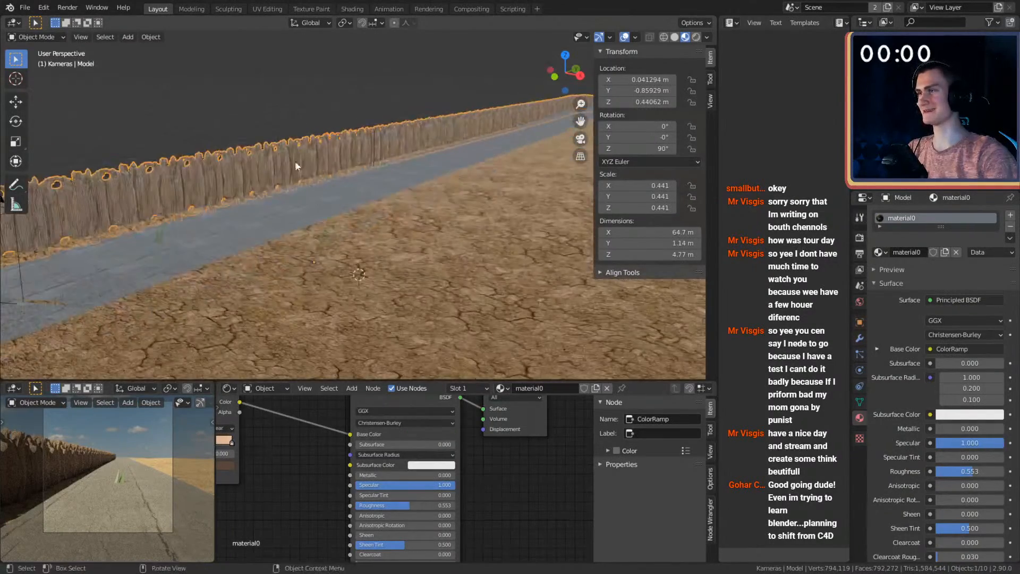
scroll(303, 212, "down", 5)
Deselect the wall and save the scene file again.
left_click(195, 125)
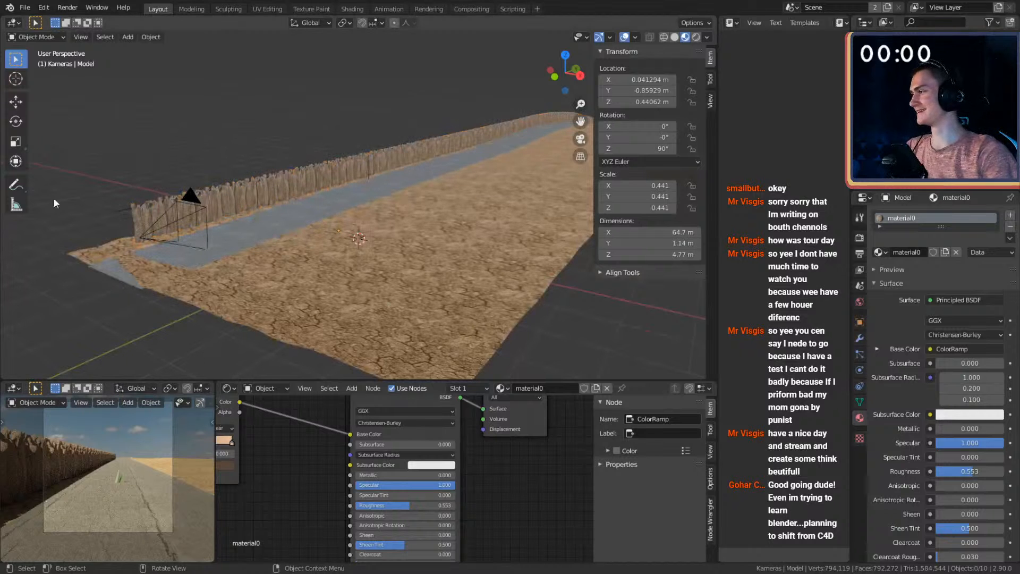
left_click(25, 7)
left_click(44, 81)
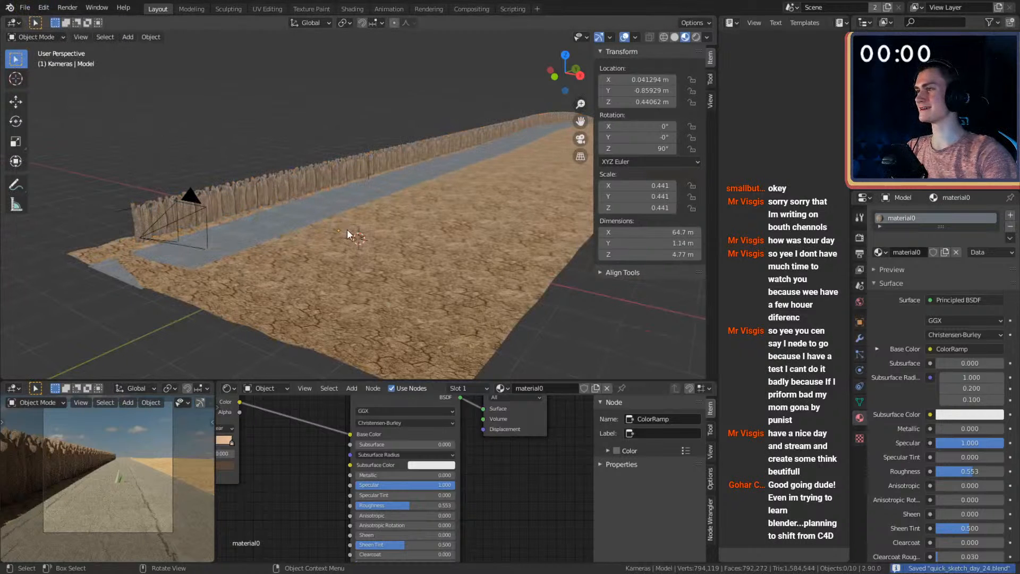
Inspect the grass tuft in the preview view, return that view to the camera, and look over the whole scene.
middle_click_drag(374, 235, 182, 483, "shift")
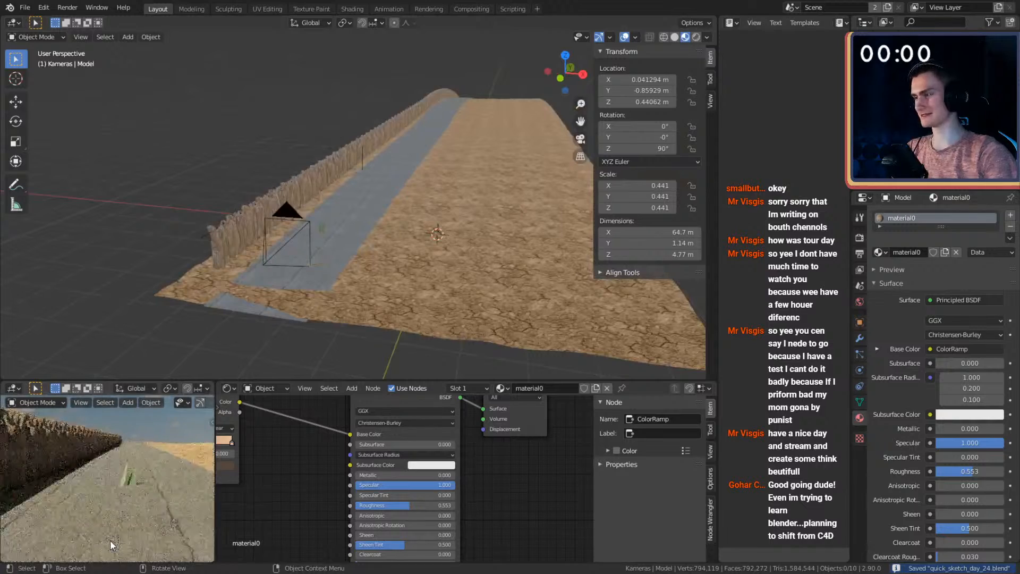
key("KP_0")
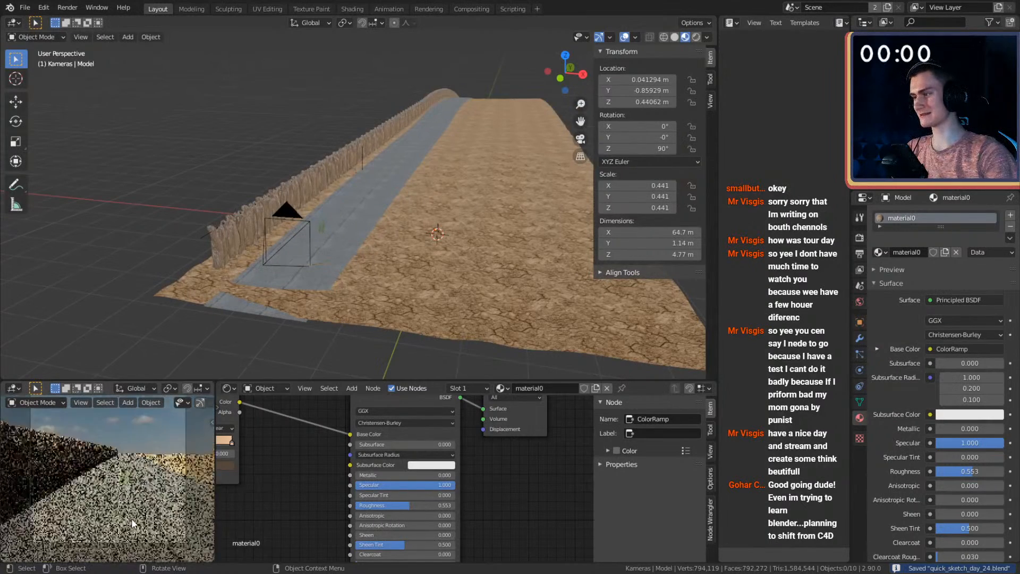
middle_click_drag(437, 234, 406, 220, "shift")
scroll(374, 218, "up", 2)
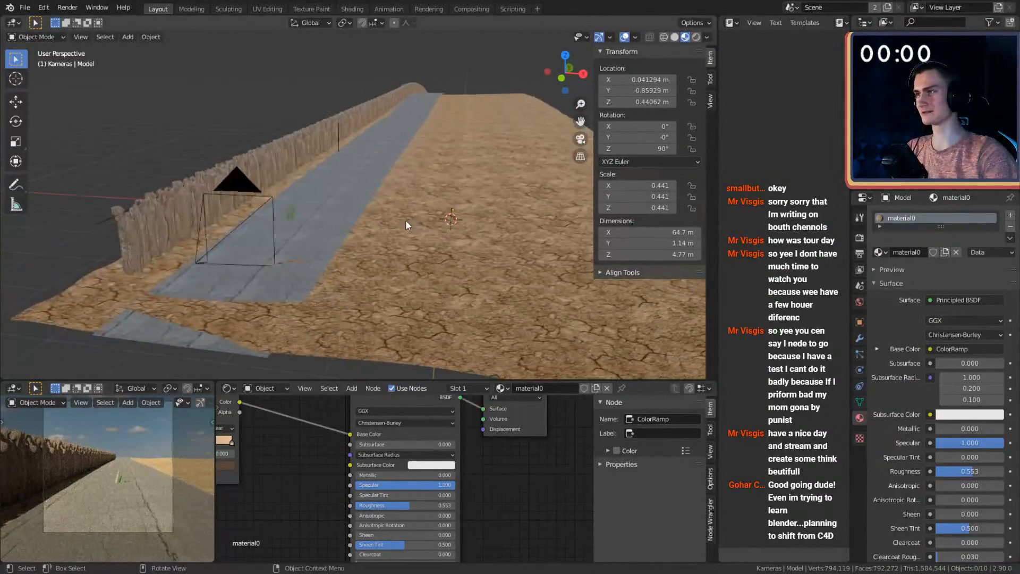
scroll(401, 222, "down", 4)
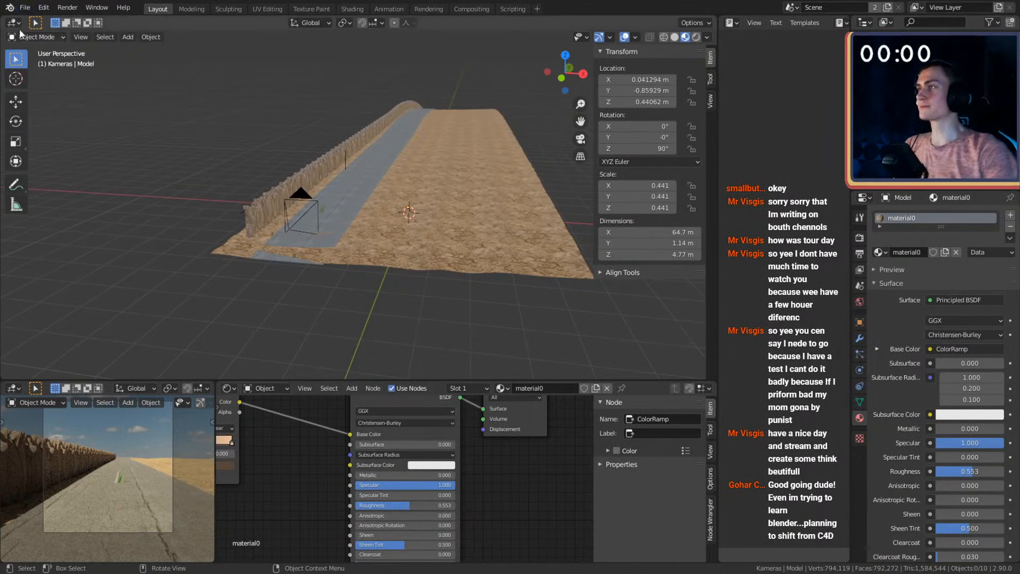
Set the render resolution percentage to 50%, check the render sampling settings, and save the file.
left_click(859, 240)
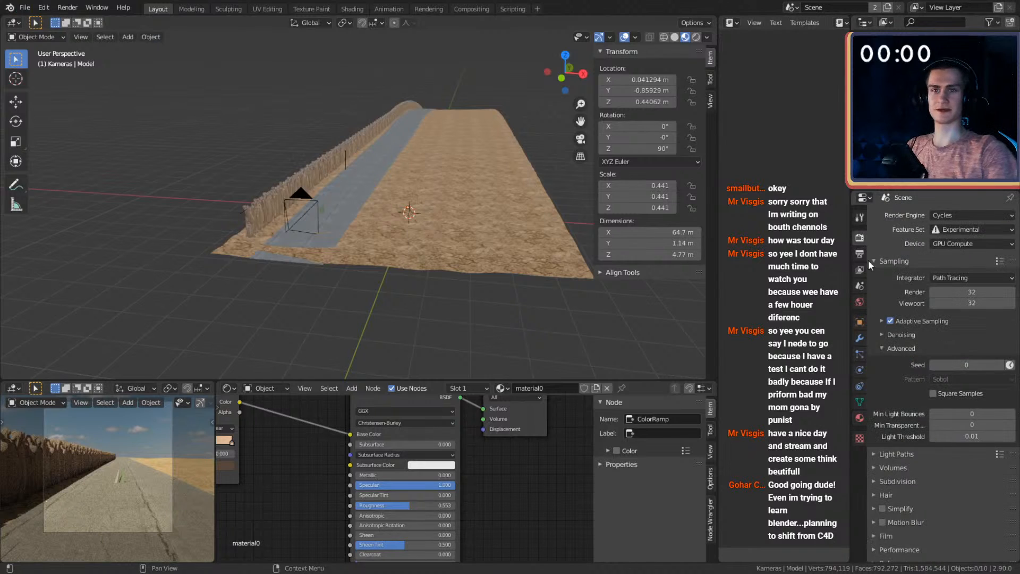
left_click(862, 257)
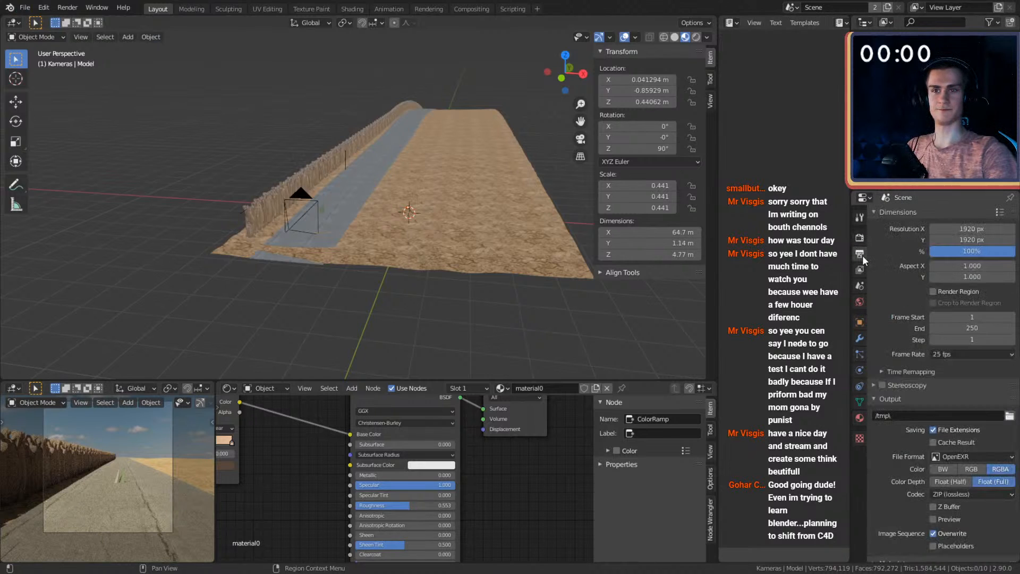
left_click(970, 251)
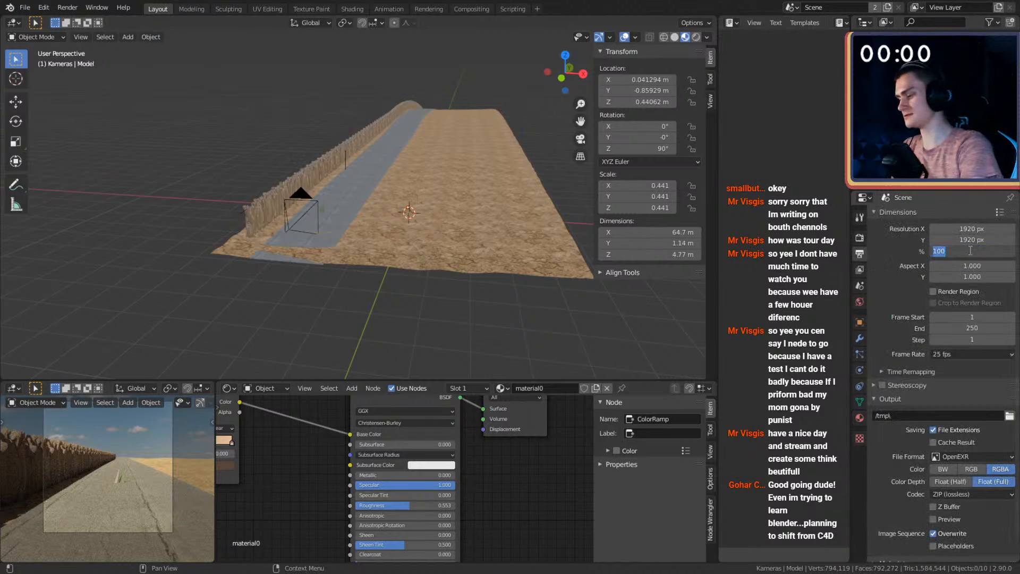
type("50")
key("Return")
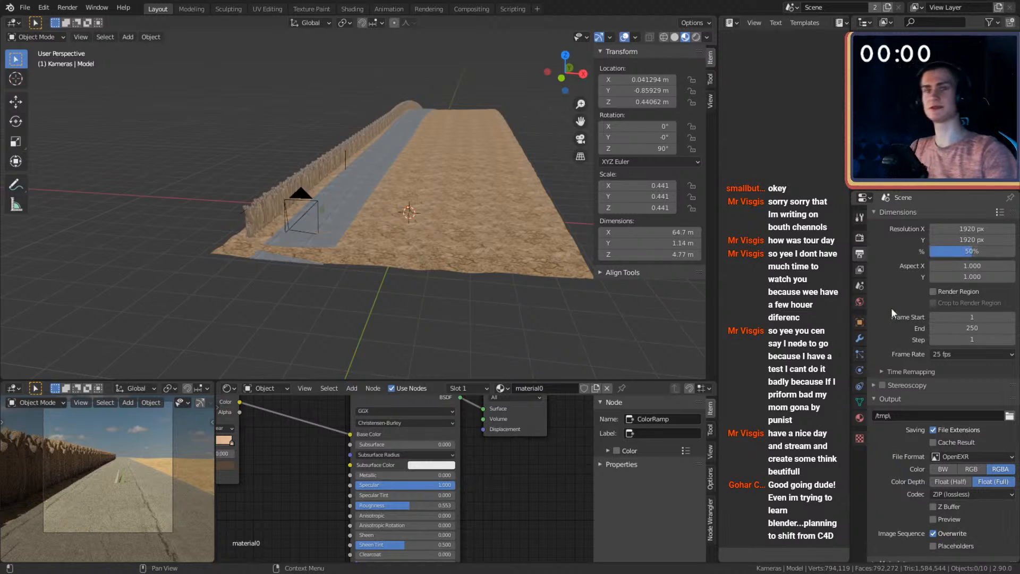
left_click(860, 270)
left_click(860, 238)
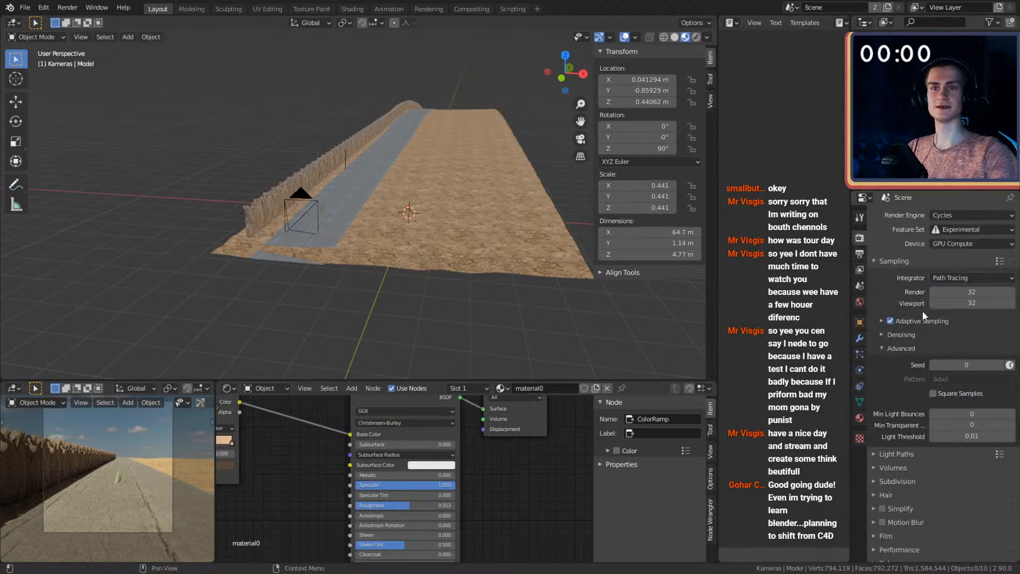
left_click(25, 7)
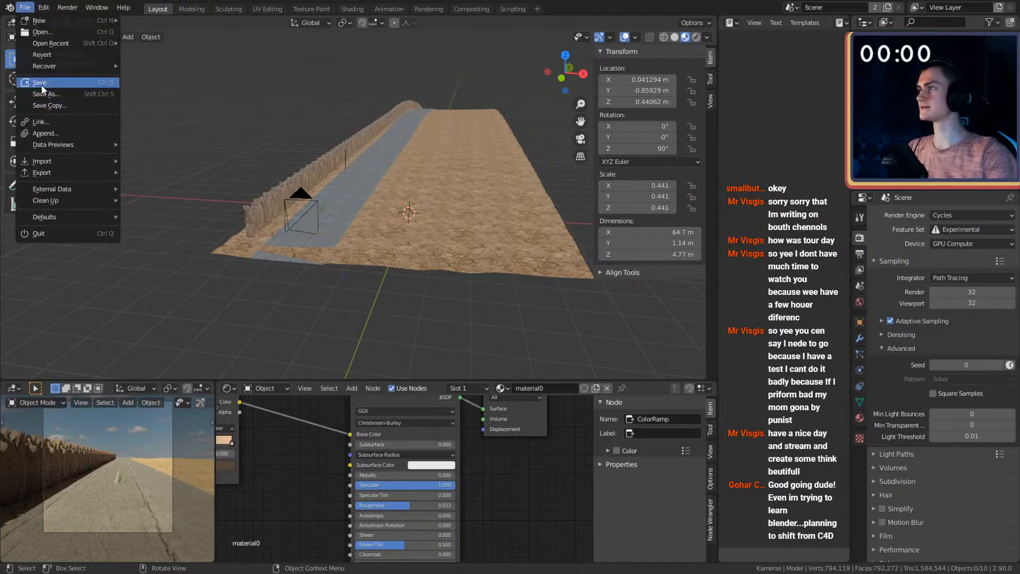
left_click(37, 85)
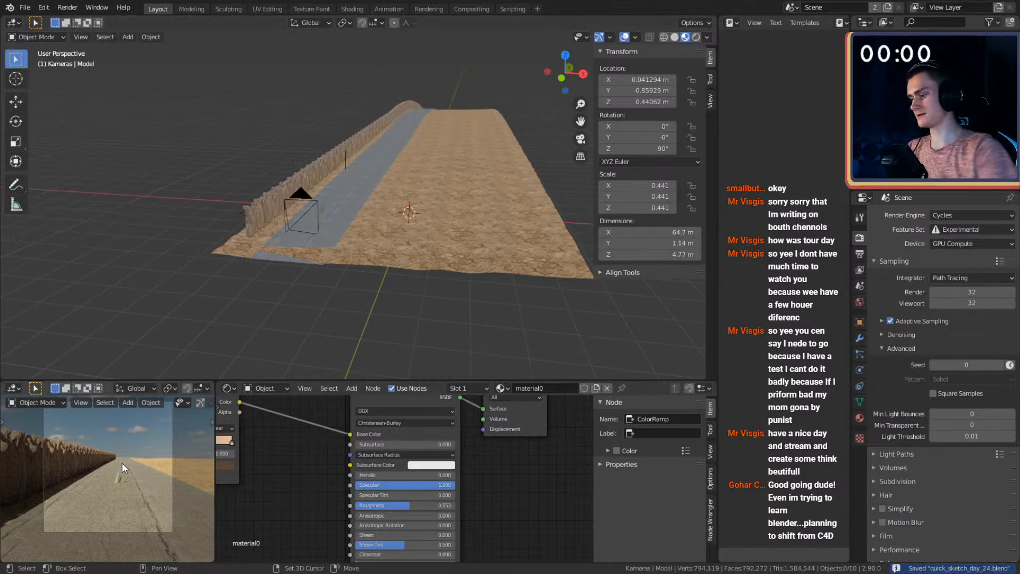
Turn the small camera preview area into an image editor showing Render Result, and render the scene.
key("shift+F10")
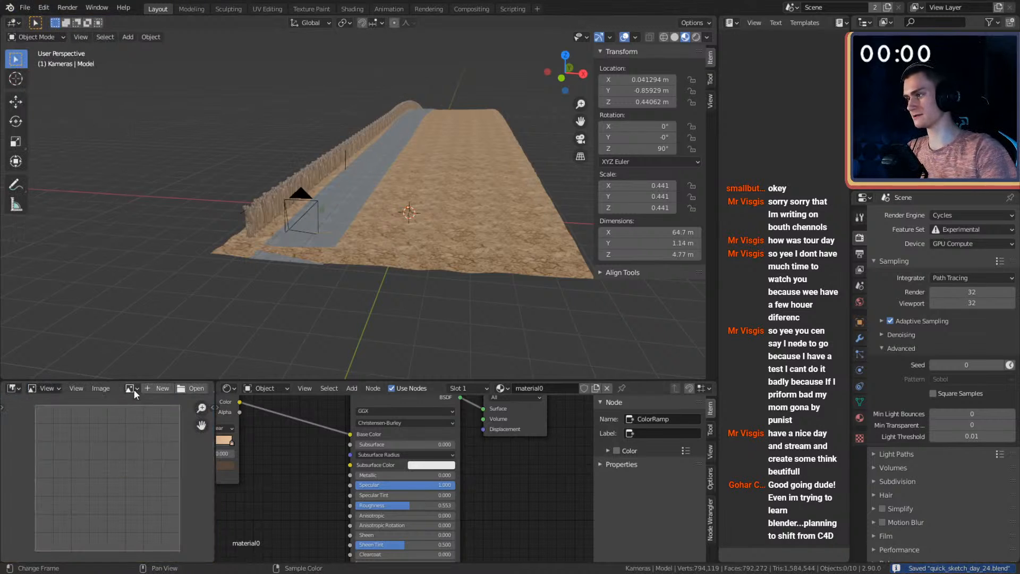
left_click(132, 388)
left_click(135, 470)
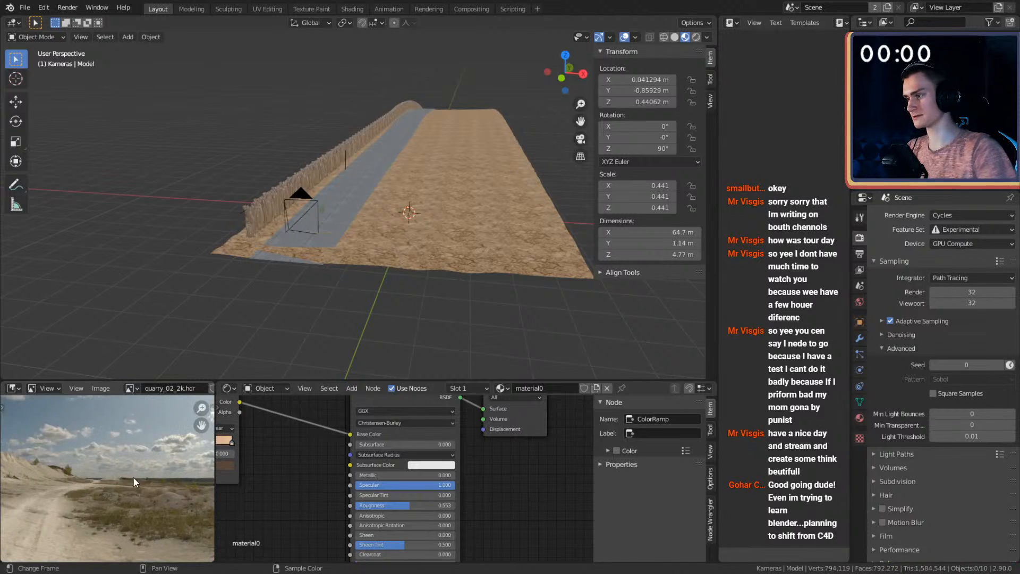
key("Home")
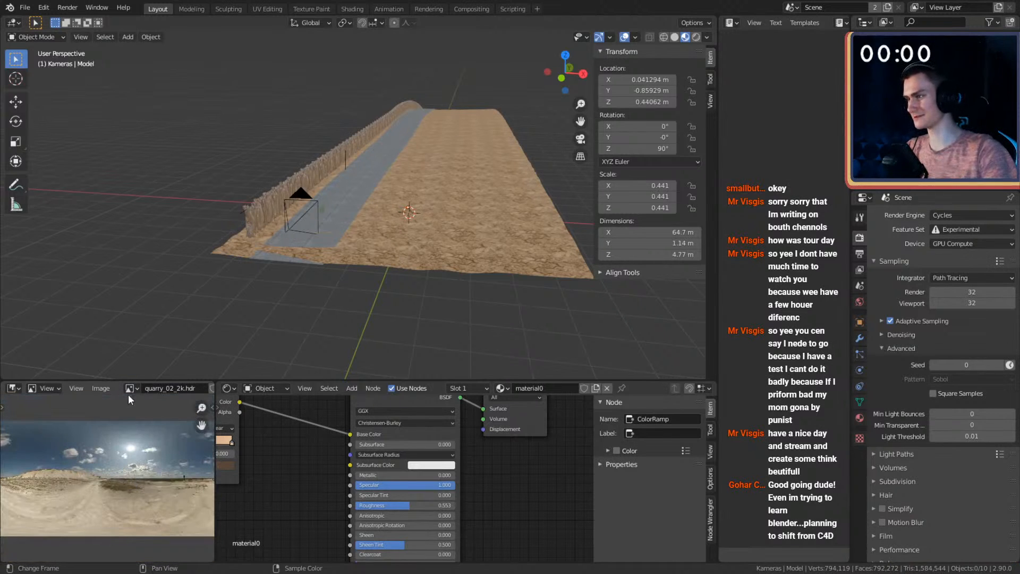
left_click(129, 393)
left_click(151, 482)
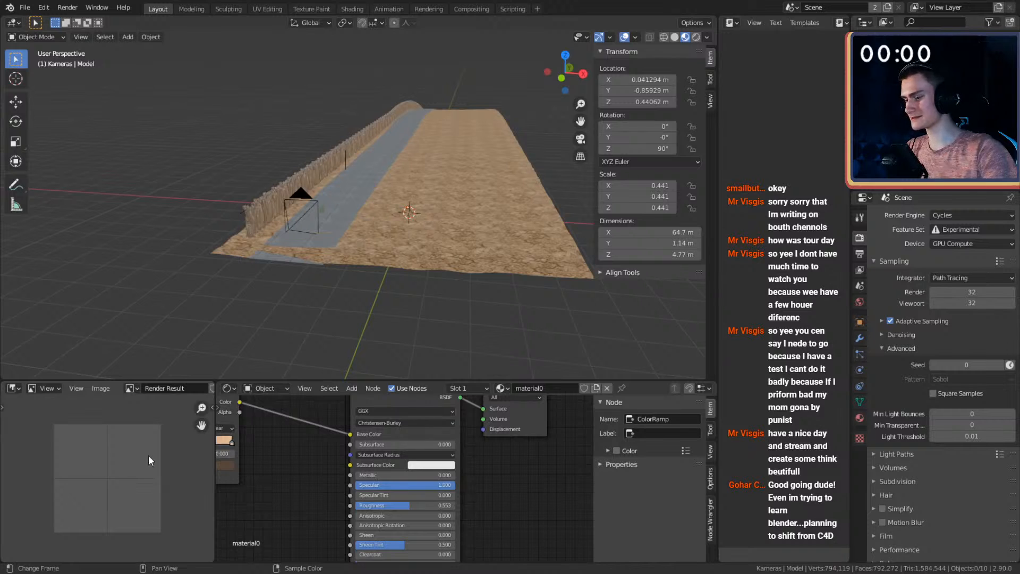
key("F12")
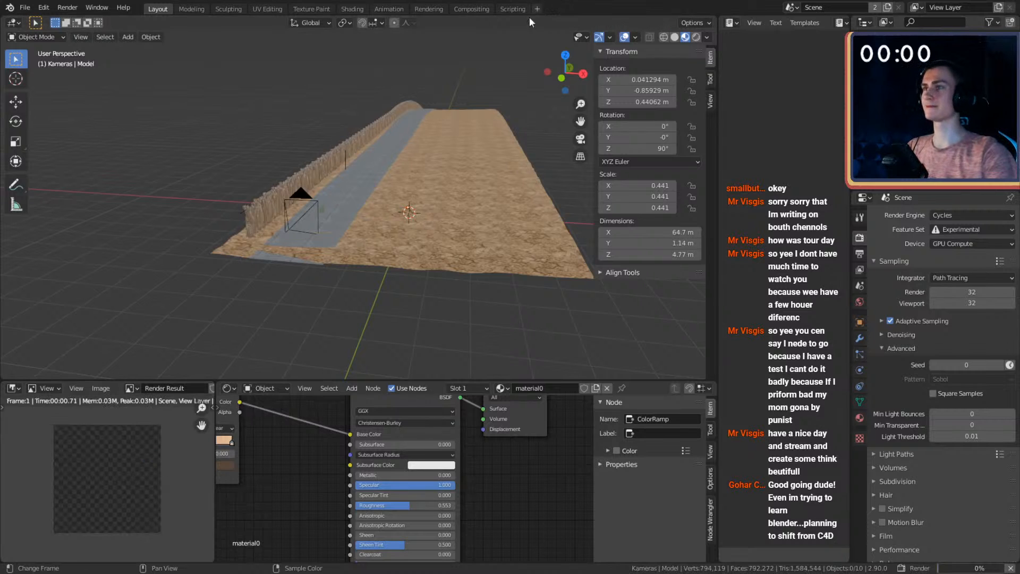
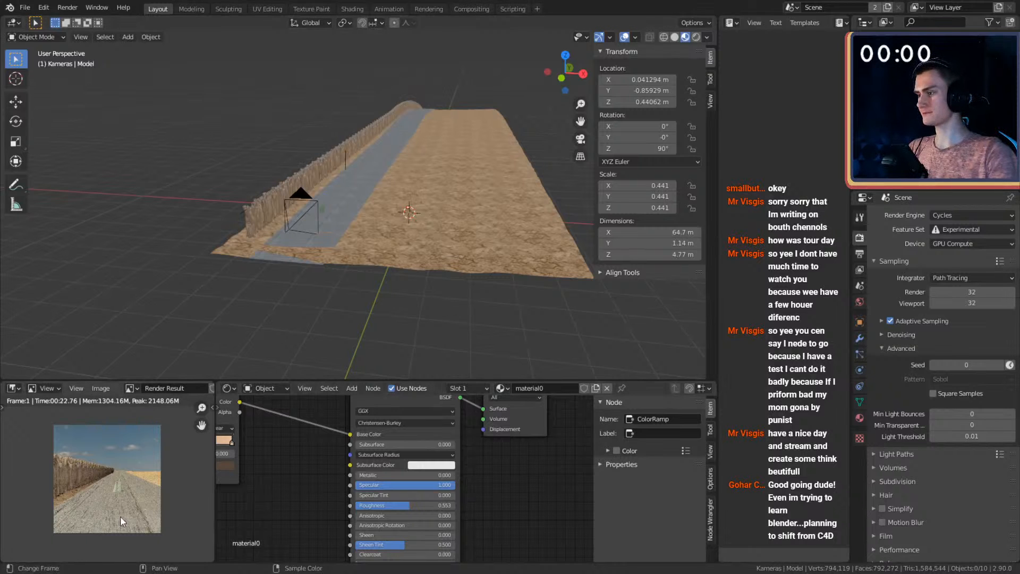
Examine the road and grass tuft in the rendered image up close, and look over the scene in the 3D view.
scroll(130, 495, "up", 4)
middle_click_drag(130, 495, 128, 432)
scroll(139, 505, "up", 3)
scroll(139, 505, "down", 4)
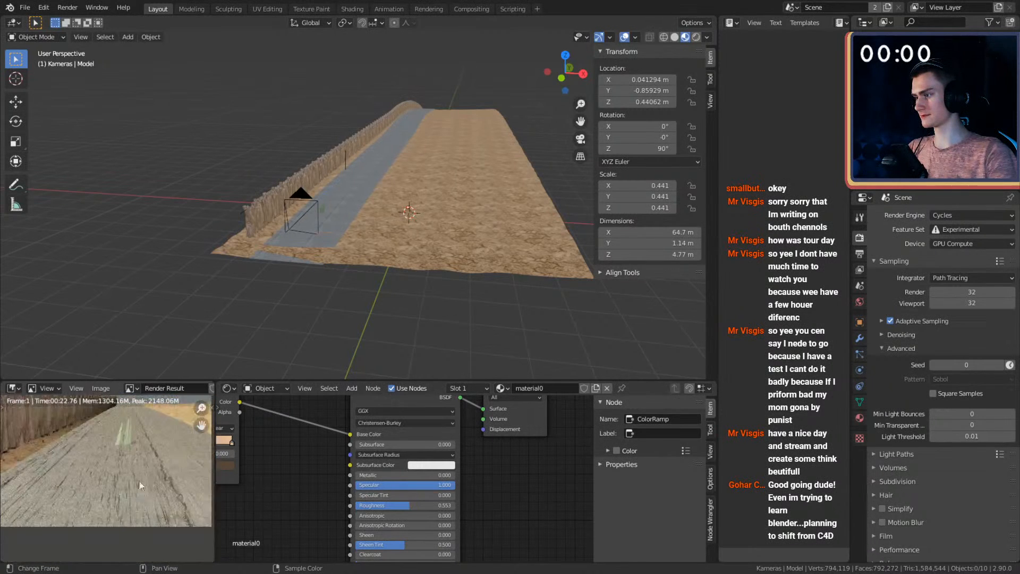
middle_click_drag(139, 480, 138, 507)
scroll(137, 503, "down", 3)
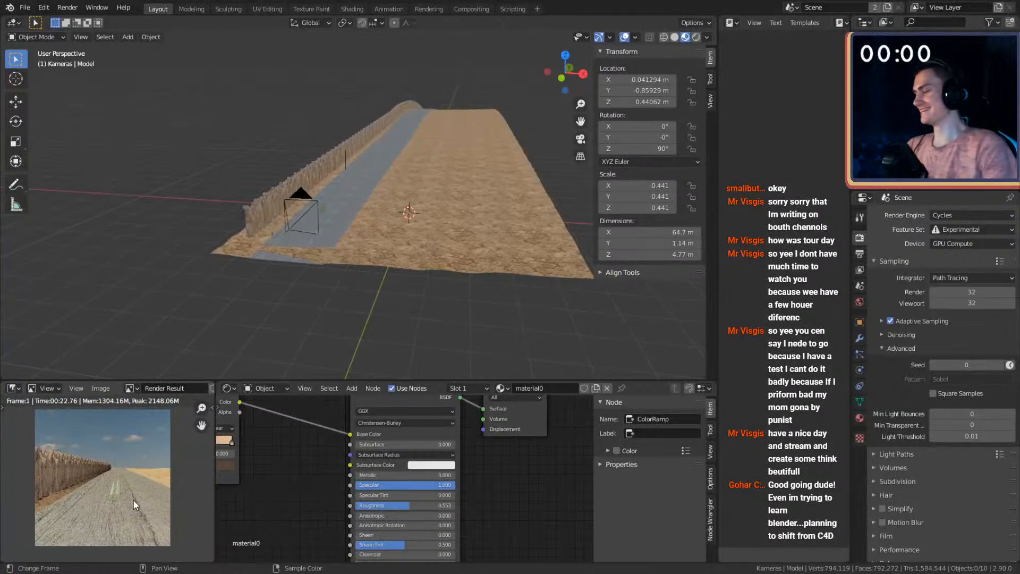
middle_click_drag(468, 167, 401, 208, "shift")
scroll(400, 208, "up", 3)
scroll(400, 208, "down", 1)
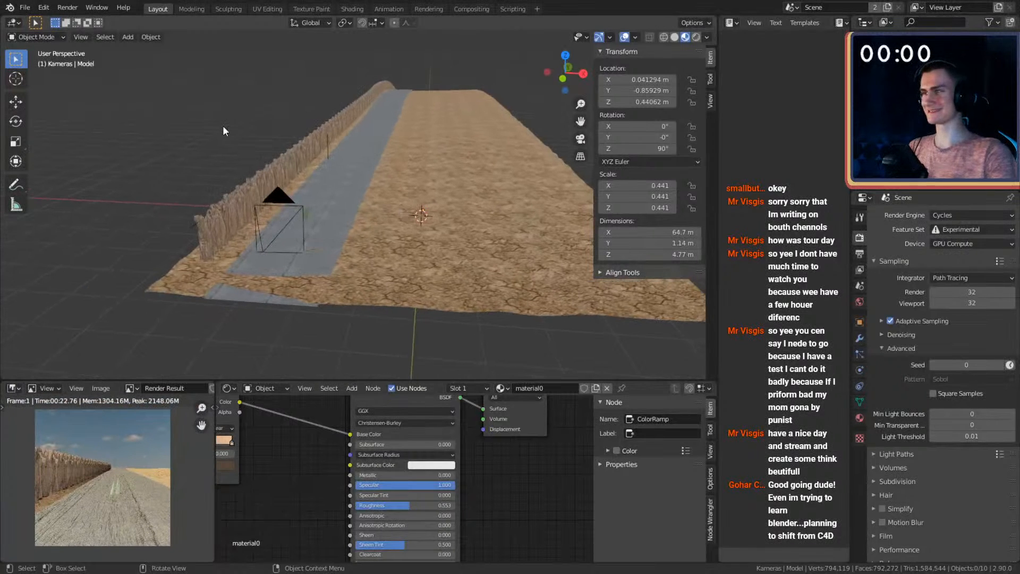
middle_click_drag(367, 172, 307, 180, "shift")
Switch the shader node area to the compositor and delete the extra D-NOISE nodes.
key("shift+F3")
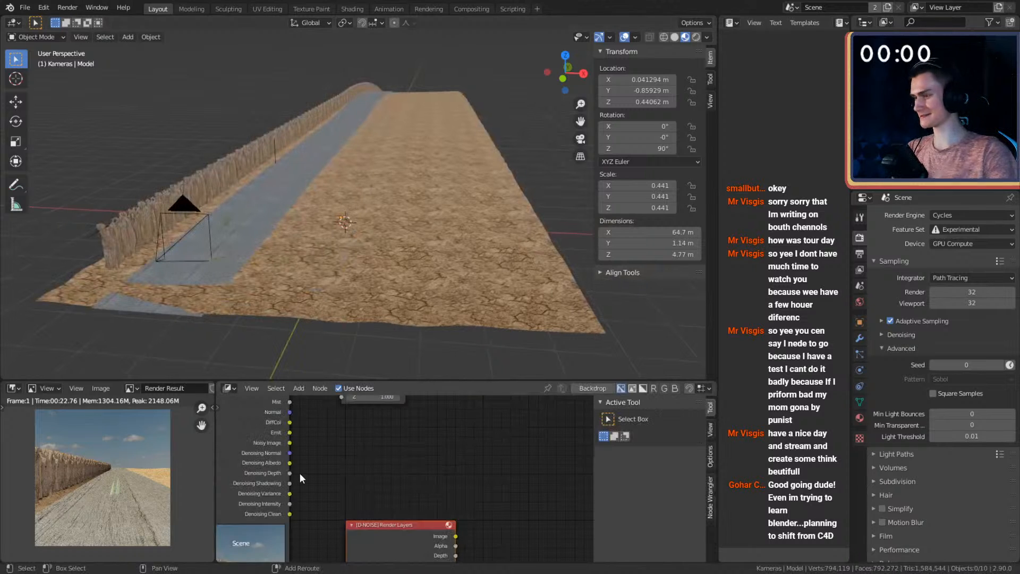
left_click_drag(521, 484, 414, 530)
key("x")
middle_click_drag(424, 444, 396, 476)
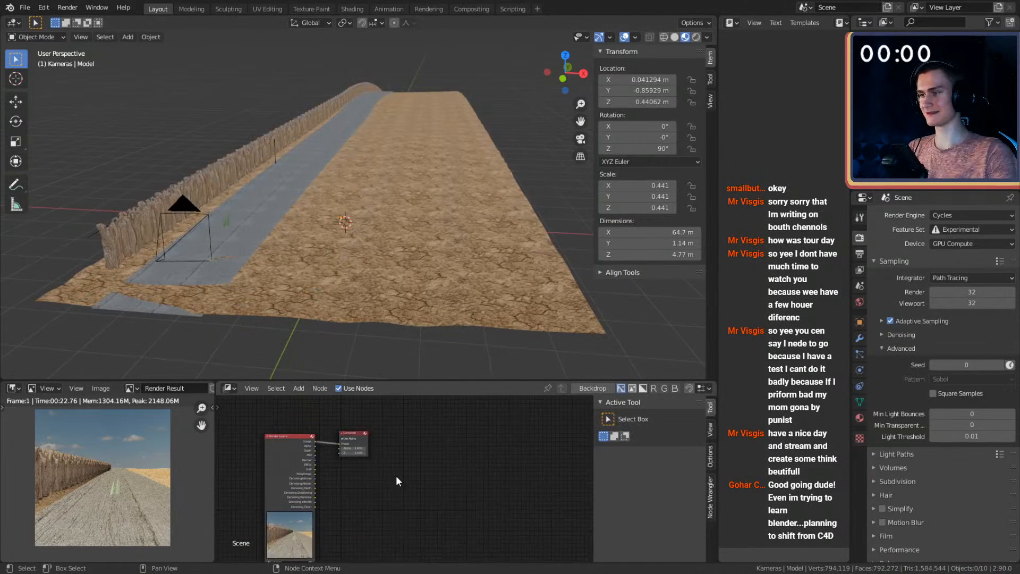
Move the Composite node farther from Render Layers and insert a Denoise node on the image link between them.
scroll(396, 467, "up", 6)
left_click_drag(331, 419, 561, 420)
scroll(414, 458, "up", 3)
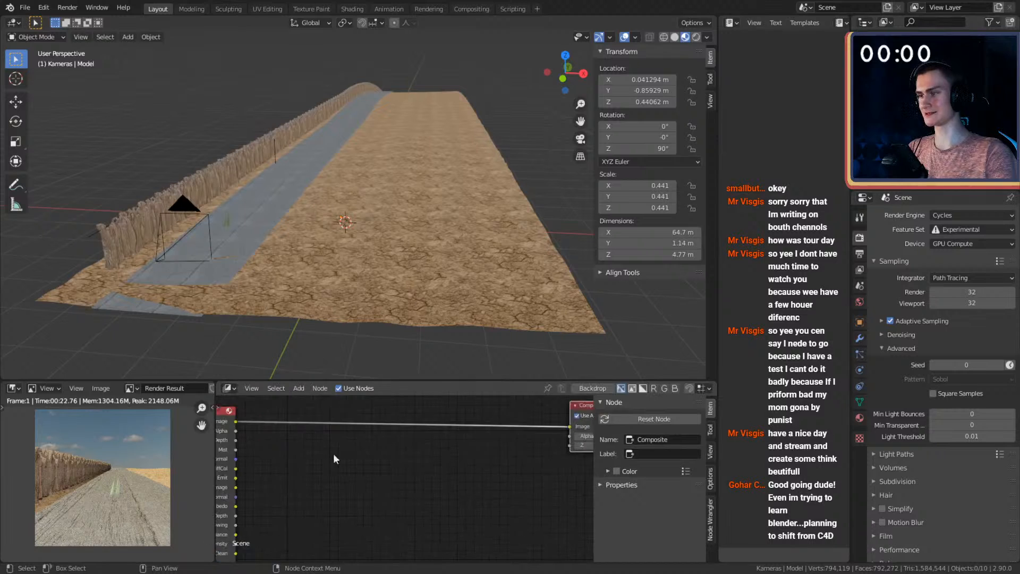
middle_click_drag(334, 454, 427, 441)
key("shift+a")
mouse_move(404, 496)
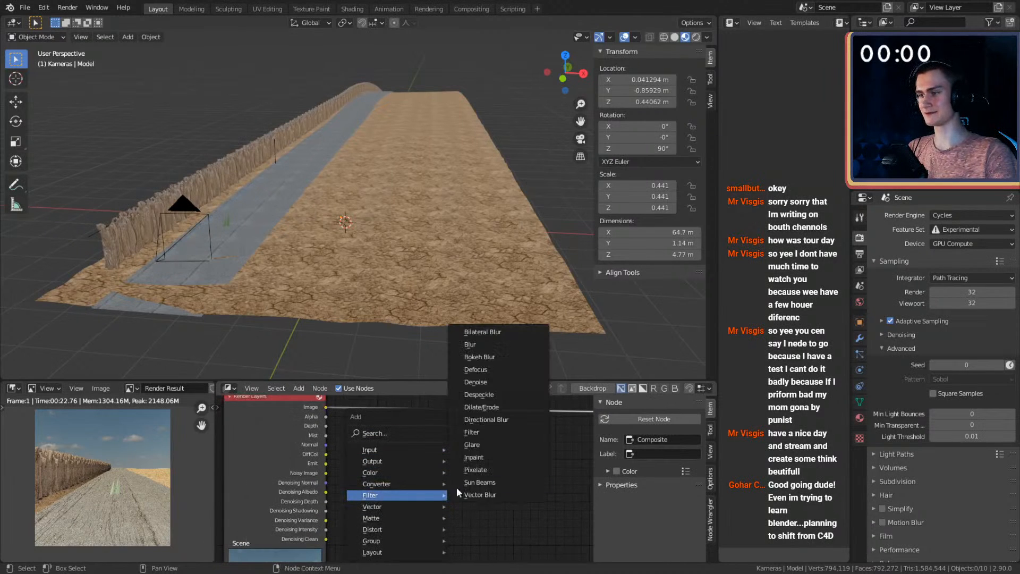
left_click(484, 384)
left_click(390, 400)
scroll(473, 462, "up", 2)
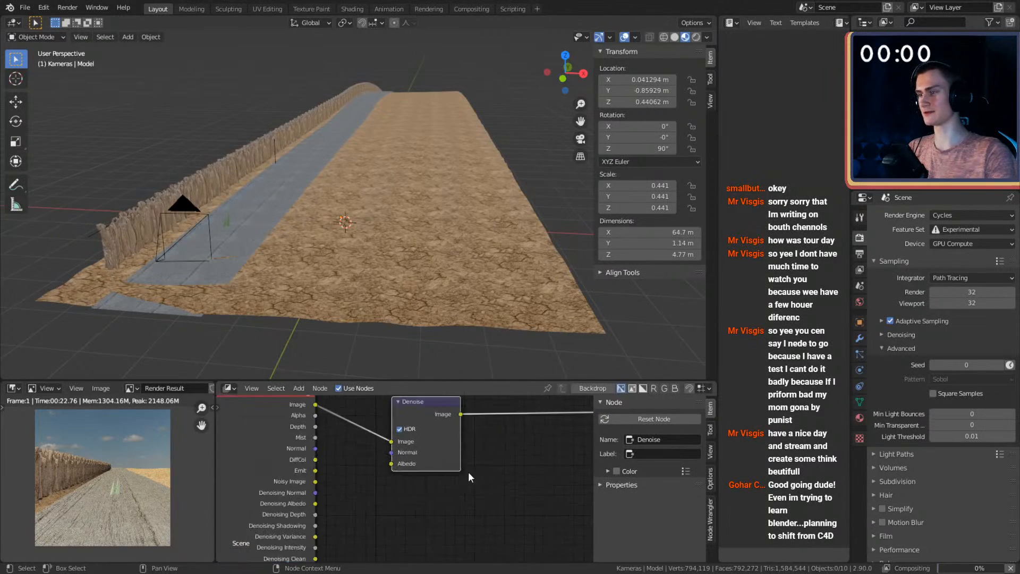
Connect the Denoising Normal and Denoising Albedo outputs to the Denoise node's Normal and Albedo inputs.
left_click_drag(312, 492, 394, 448)
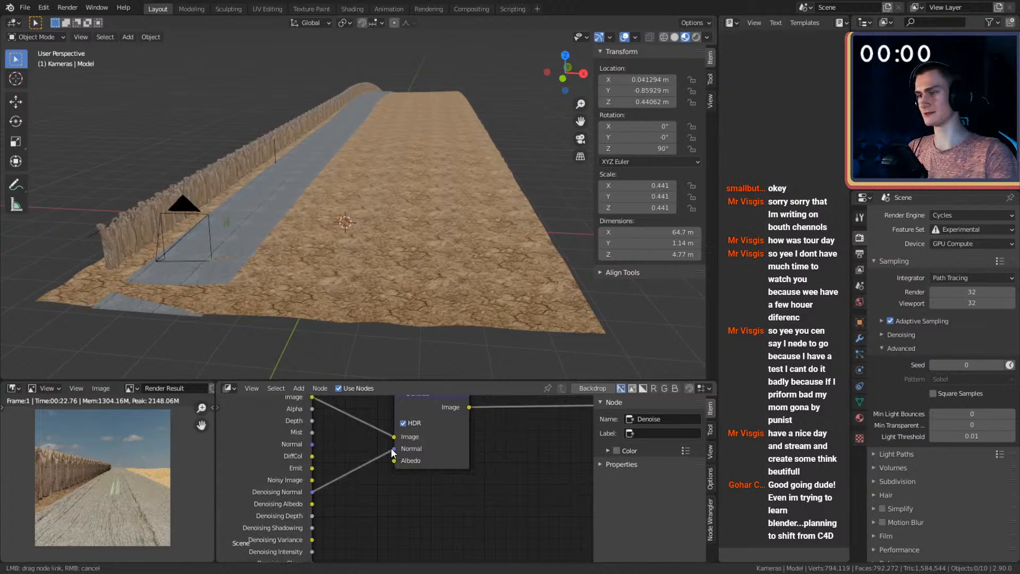
left_click_drag(312, 504, 394, 461)
scroll(408, 470, "down", 5)
middle_click_drag(486, 470, 467, 487)
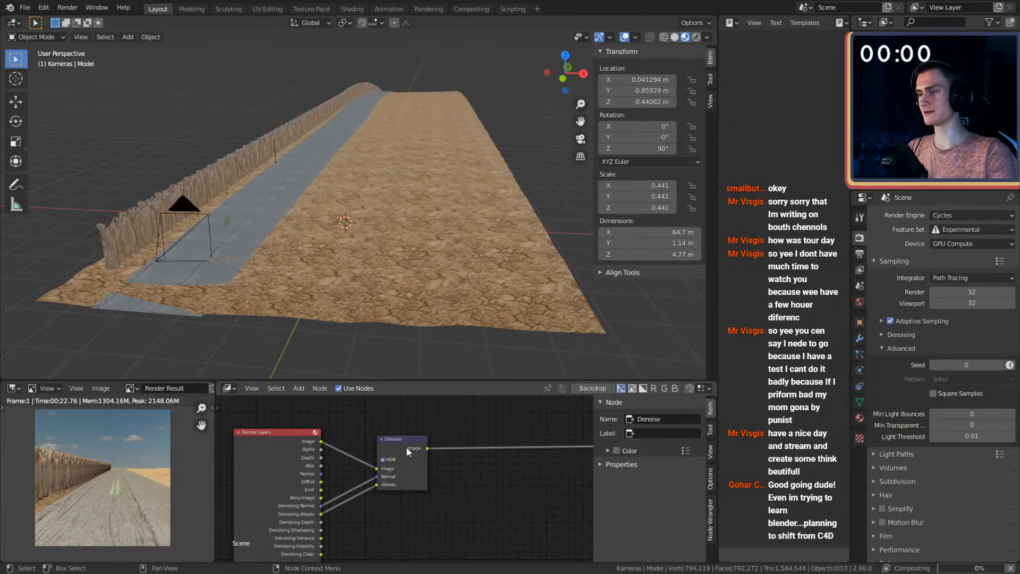
Move the Denoise node closer to Render Layers and shift the Composite node farther away to make room between them.
left_click_drag(406, 451, 374, 450)
middle_click_drag(374, 450, 312, 440)
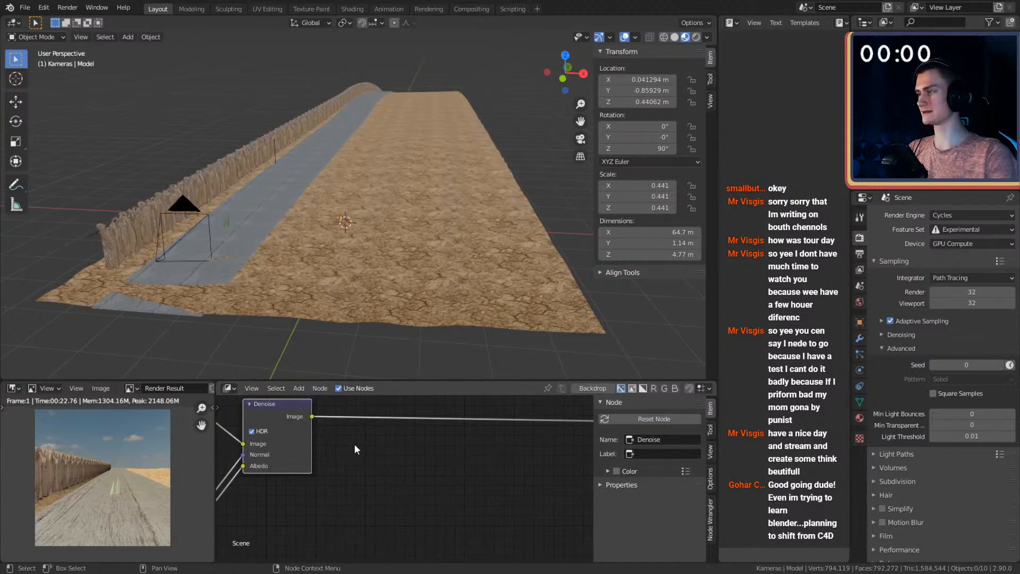
middle_click_drag(423, 477, 311, 460)
scroll(371, 476, "up", 3)
scroll(381, 461, "down", 1)
left_click_drag(493, 417, 539, 418)
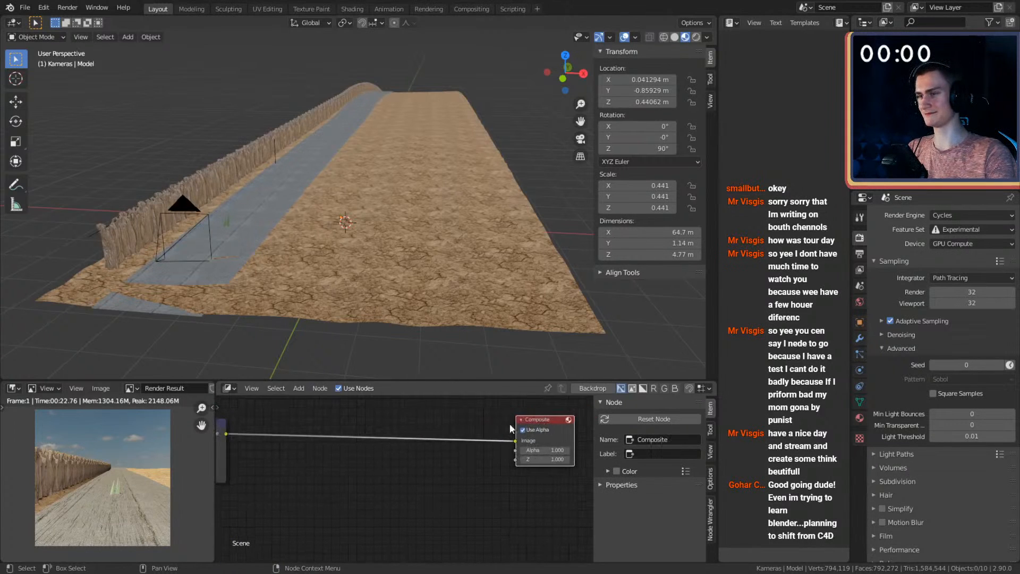
Insert a Glare node on the link between the Denoise and Composite nodes.
scroll(335, 463, "up", 2)
middle_click_drag(278, 466, 367, 455)
key("shift+a")
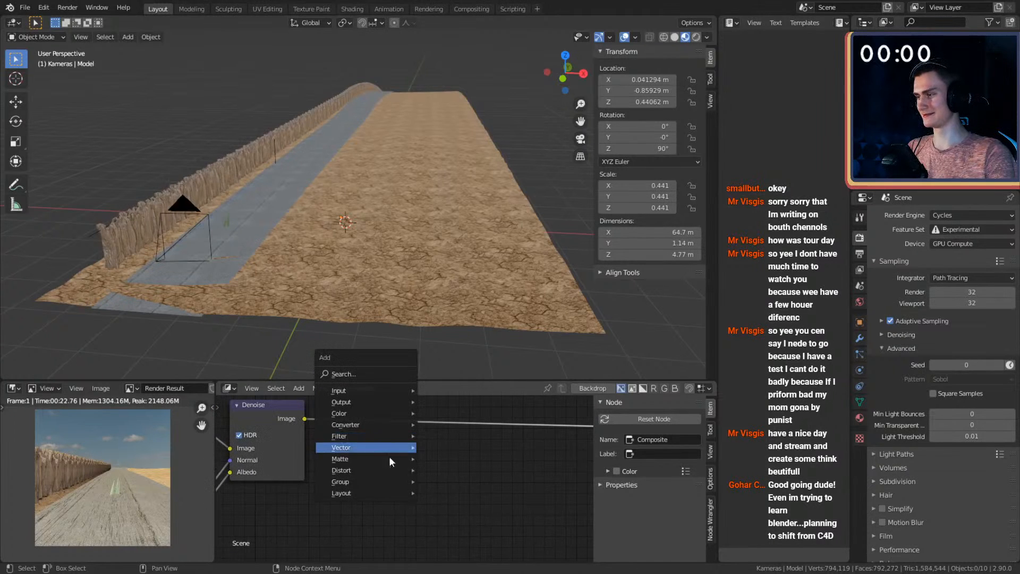
mouse_move(364, 425)
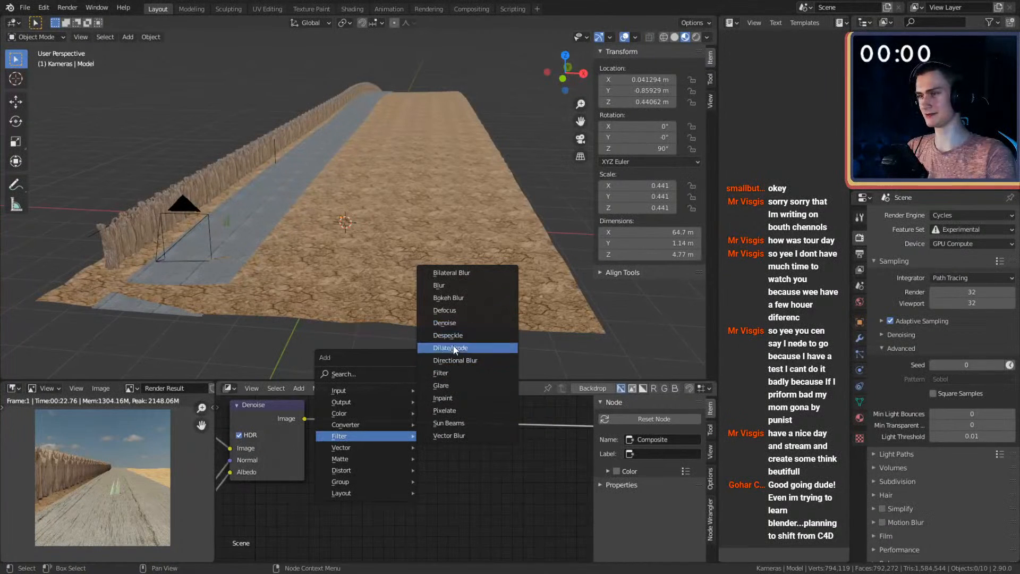
left_click(447, 385)
left_click(336, 389)
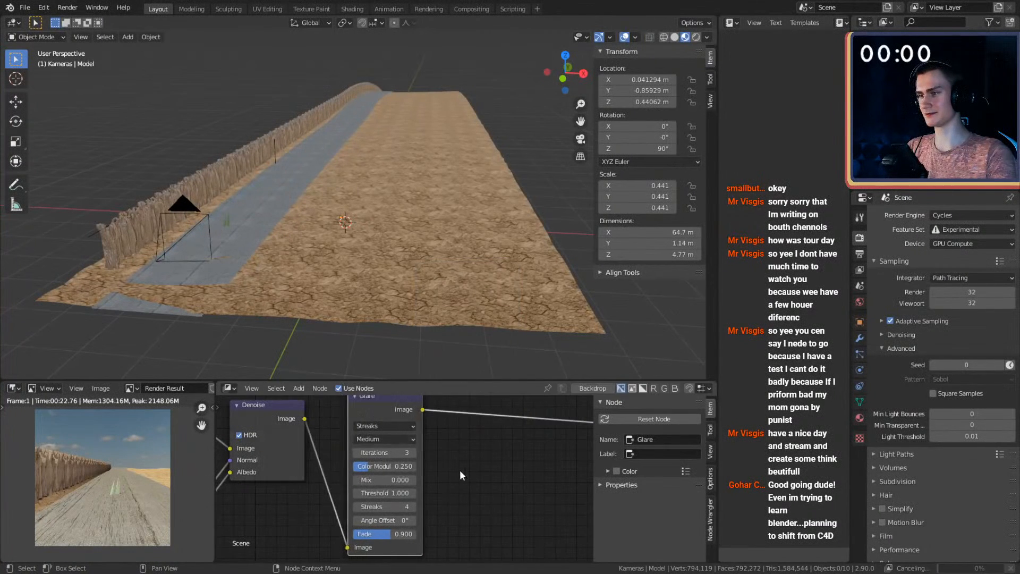
Set the Glare node's type to Fog Glow and its threshold to 0.1.
left_click(373, 426)
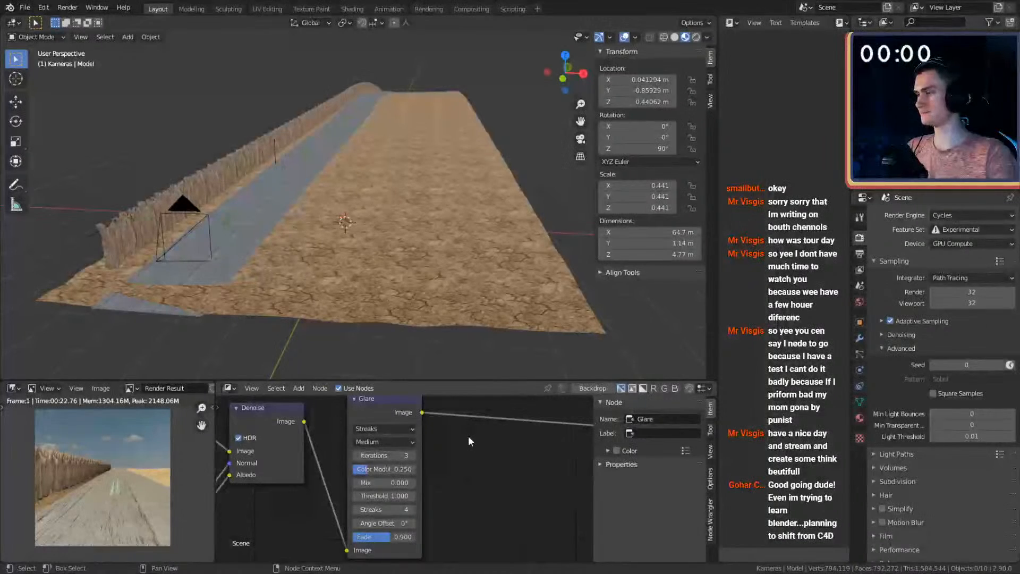
left_click(382, 427)
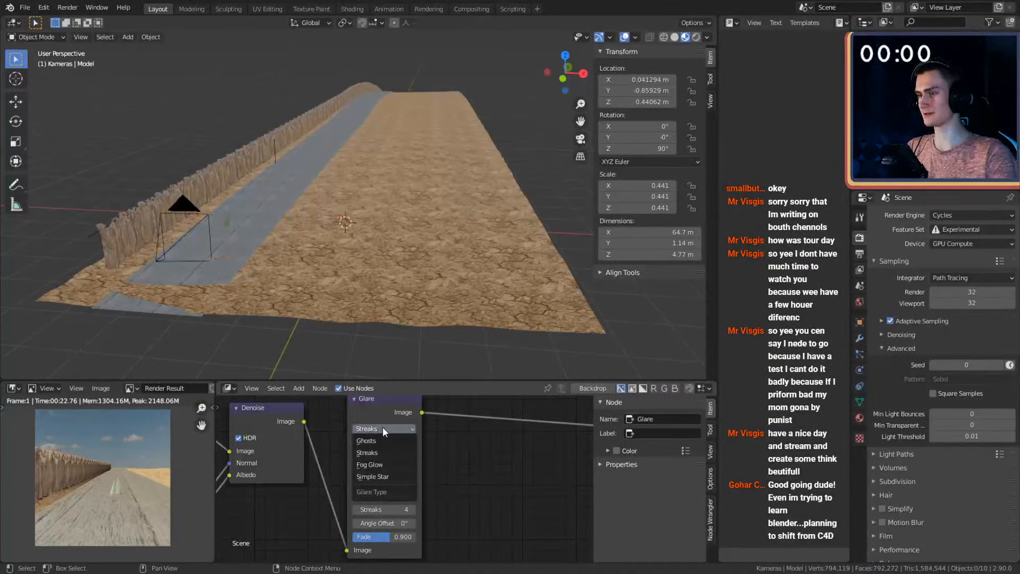
left_click(369, 461)
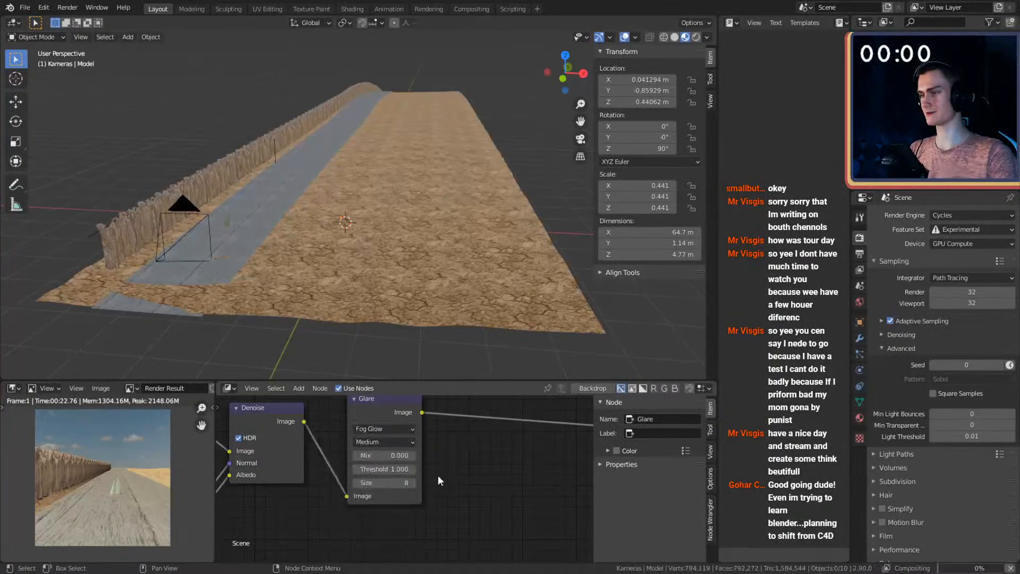
left_click(376, 470)
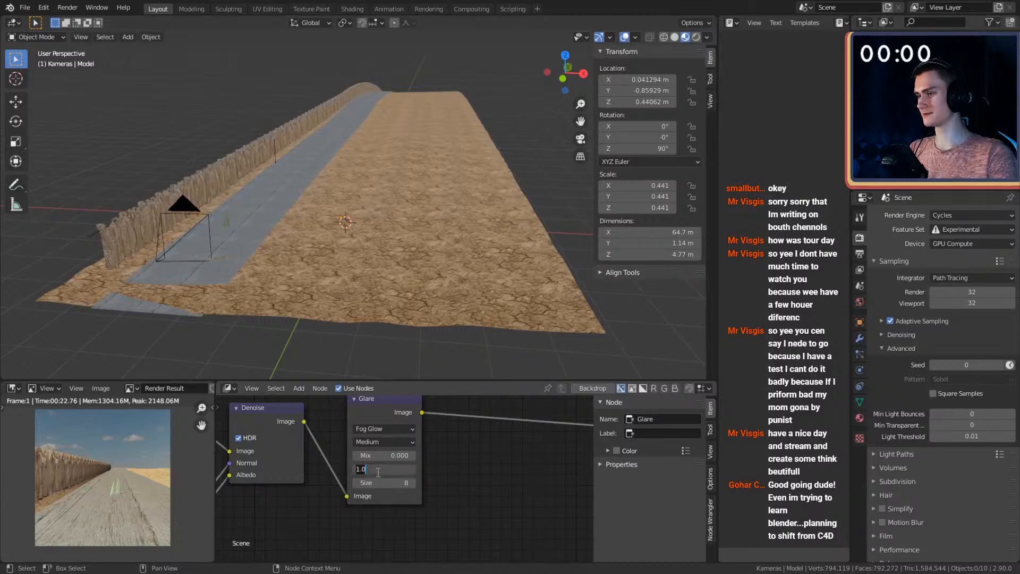
type("0.1")
key("Return")
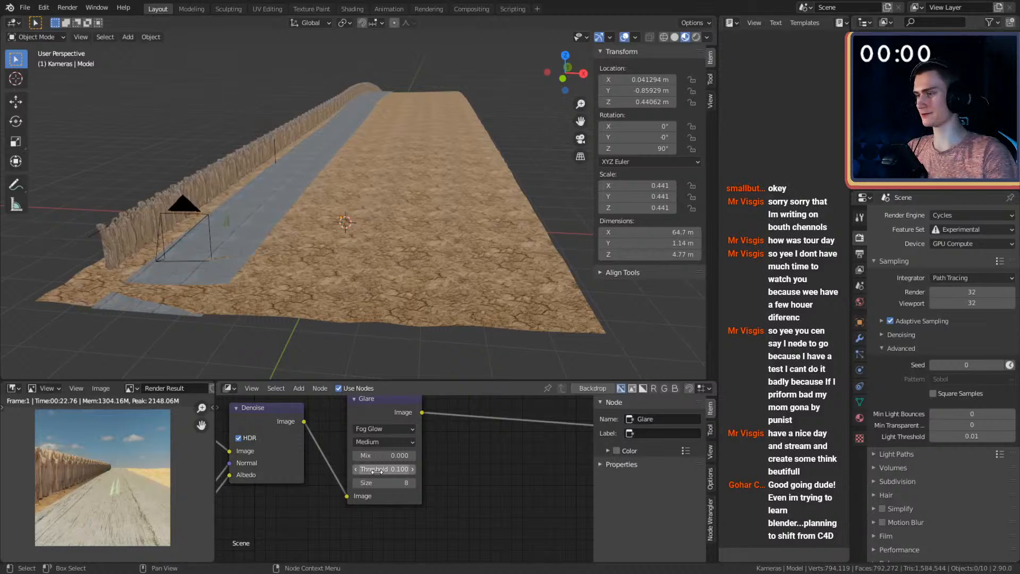
Delete the Glare node from the compositor.
left_click(376, 470)
key("Escape")
left_click(397, 406)
key("x")
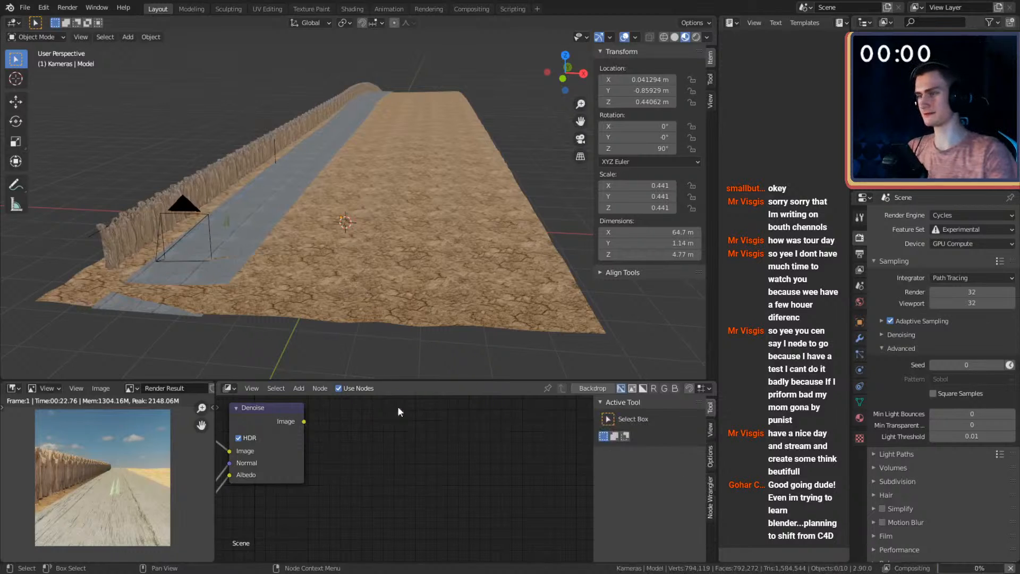
Add a Lens Distortion node between Denoise and Composite, feed its Image input from Denoise, and move Composite farther away.
scroll(397, 406, "down", 3)
middle_click_drag(414, 432, 351, 449)
scroll(369, 452, "up", 1)
key("shift+a")
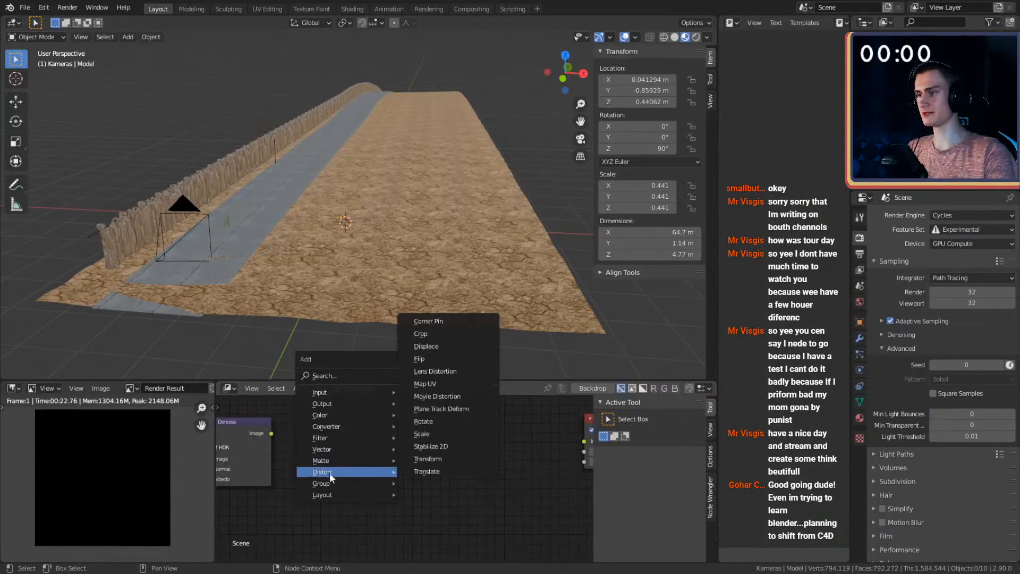
mouse_move(328, 473)
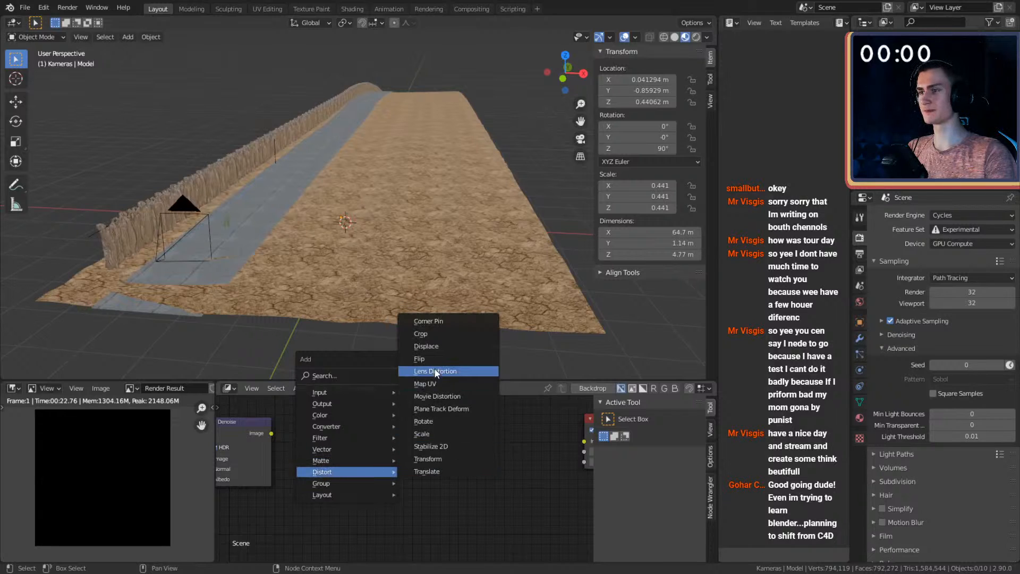
left_click(420, 372)
left_click_drag(271, 434, 345, 477)
middle_click_drag(449, 449, 401, 451)
left_click_drag(363, 433, 476, 419)
scroll(413, 439, "down", 2)
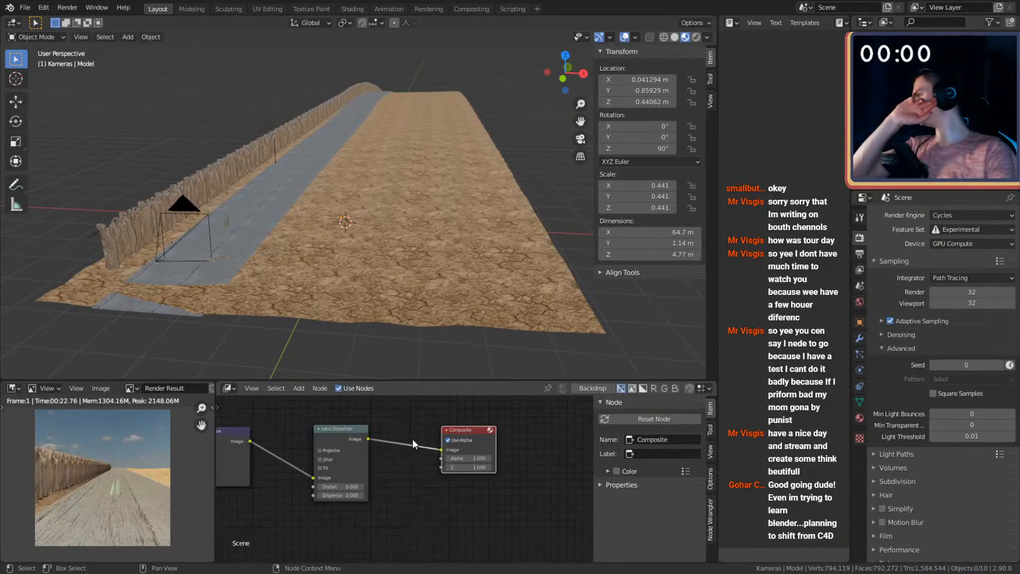
Enable Fit on the Lens Distortion node and set its dispersion to 0.1.
scroll(427, 449, "up", 4)
middle_click_drag(394, 453, 472, 444)
left_click(391, 468)
left_click(401, 504)
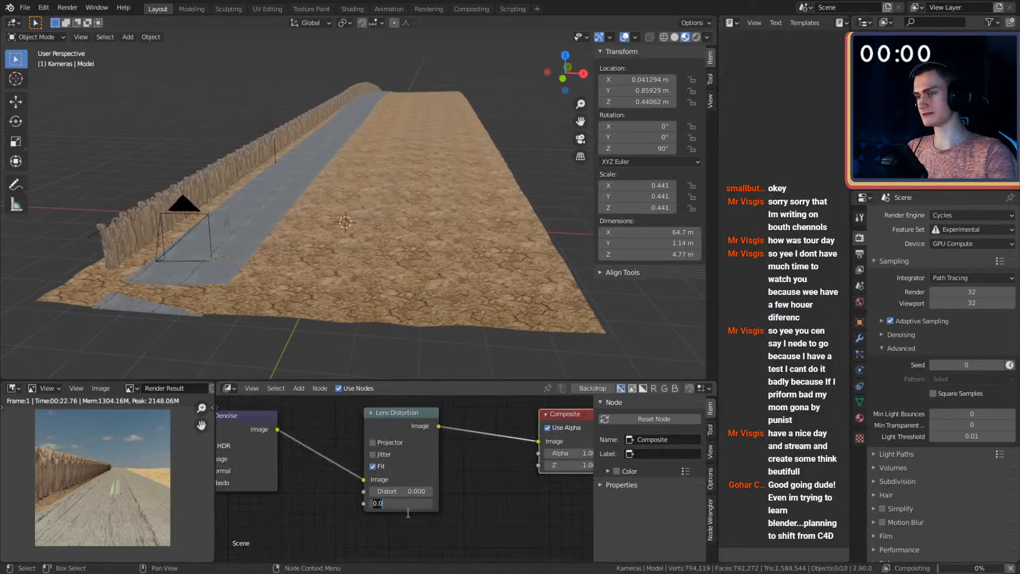
type("1")
key("Return")
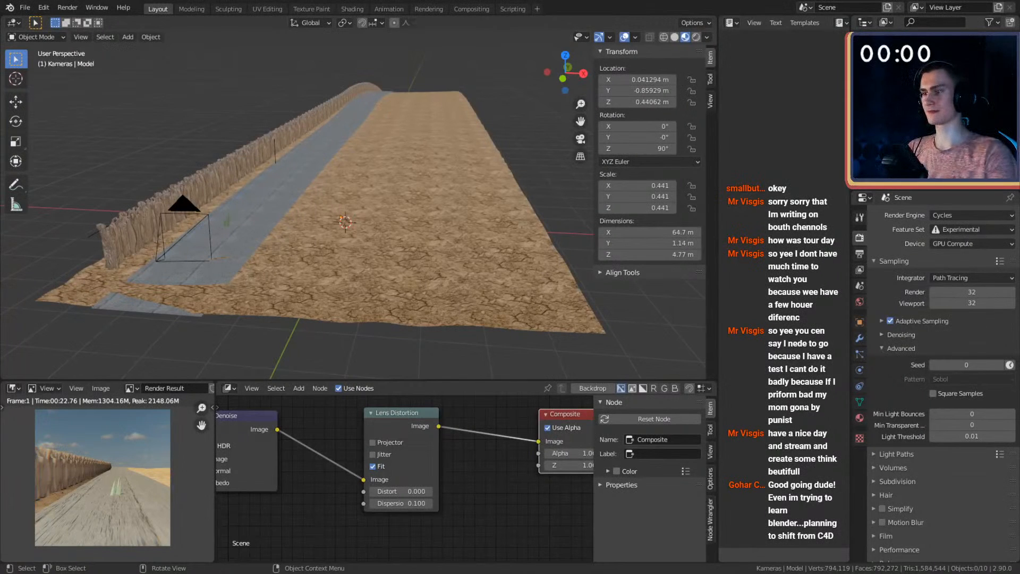
Move the Lens Distortion node closer to Denoise and place the Composite node well apart to leave a wide gap.
scroll(425, 443, "down", 3)
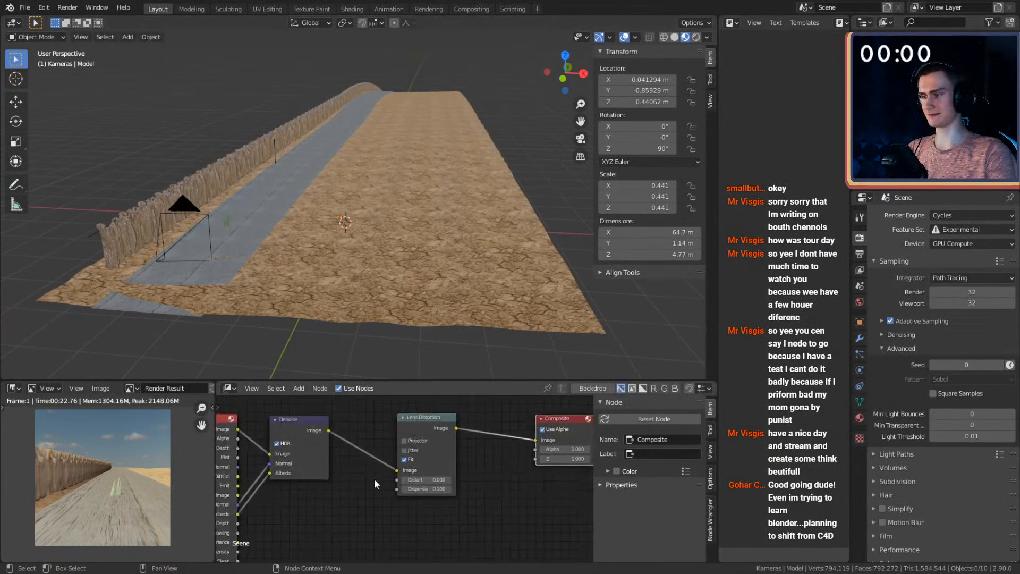
left_click_drag(423, 438, 389, 439)
left_click_drag(530, 436, 449, 437)
scroll(430, 473, "down", 3)
middle_click_drag(425, 488, 438, 468)
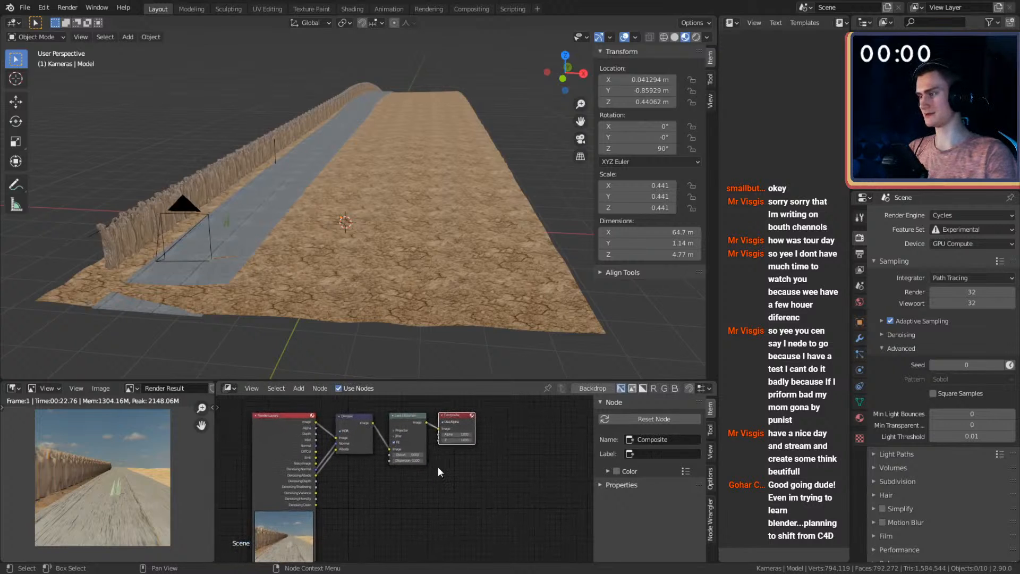
scroll(438, 467, "up", 3)
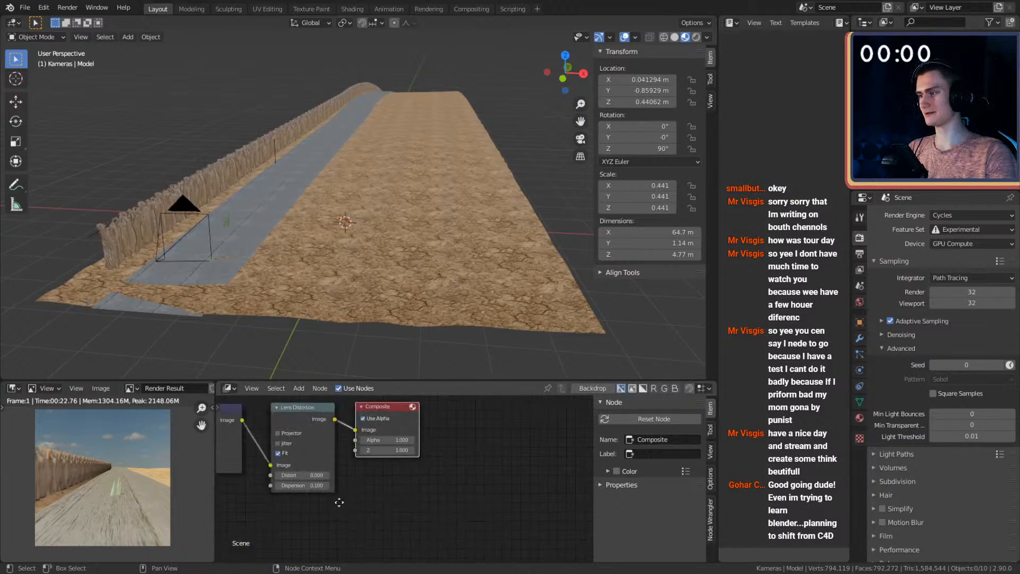
left_click_drag(388, 409, 563, 413)
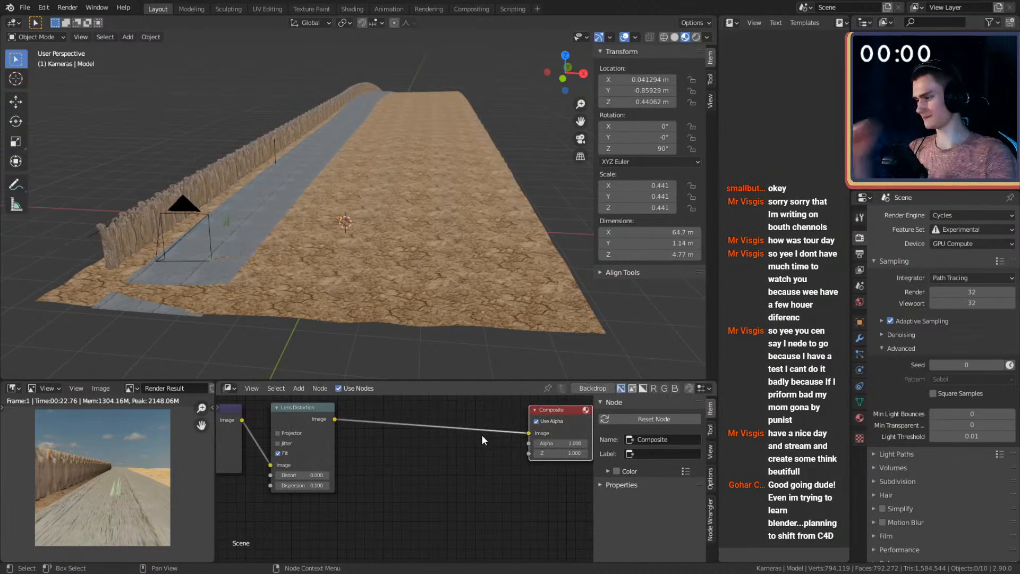
Save the blend file and raise the Cycles render samples to 128.
left_click(27, 8)
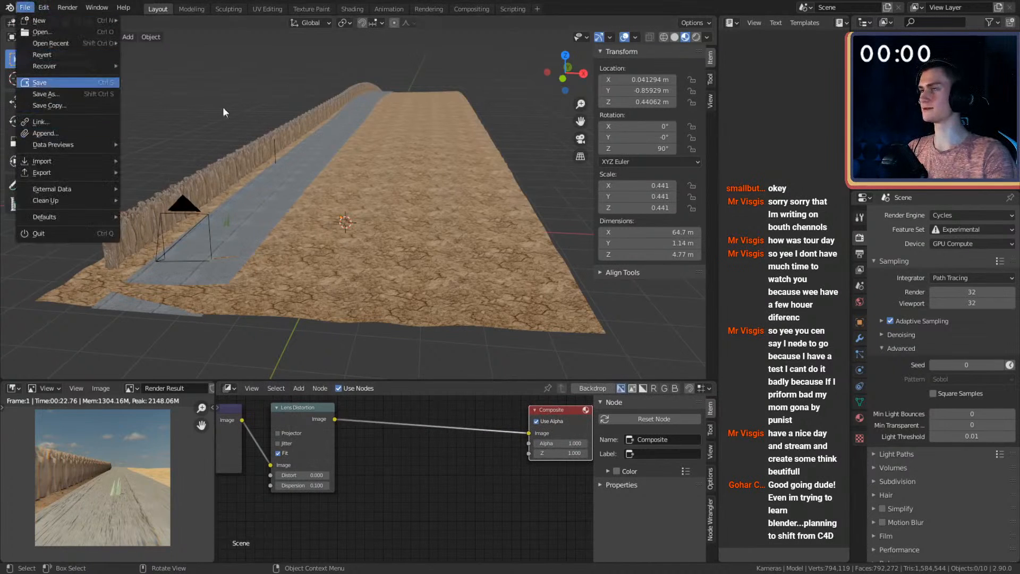
key("ctrl+s")
left_click(860, 253)
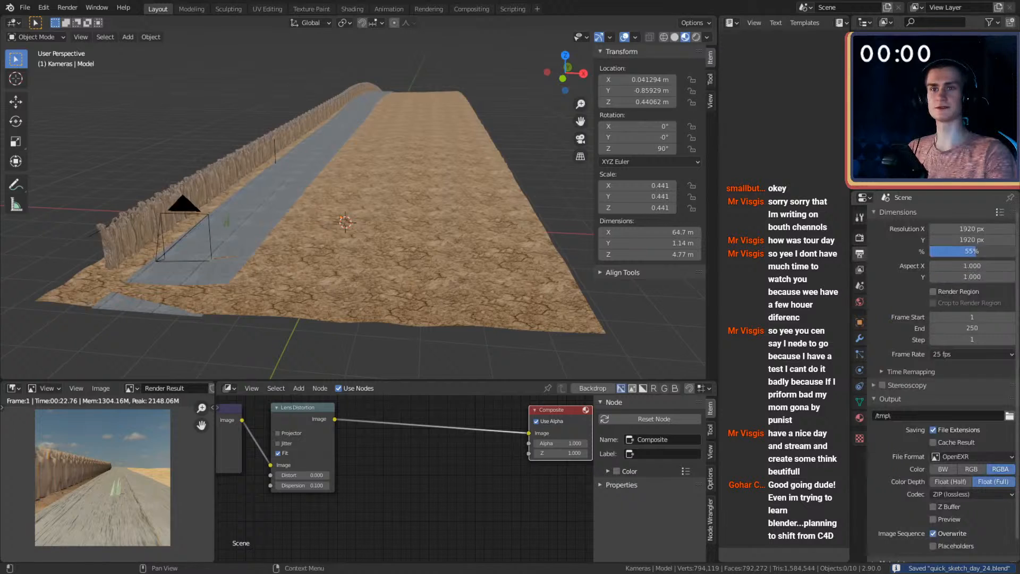
left_click(860, 237)
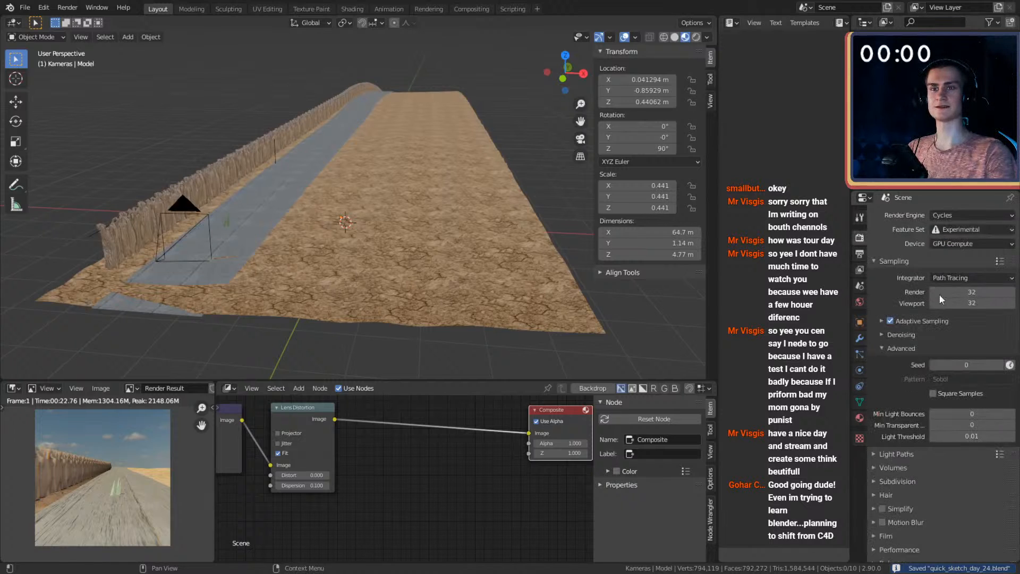
double_click(970, 291)
type("*")
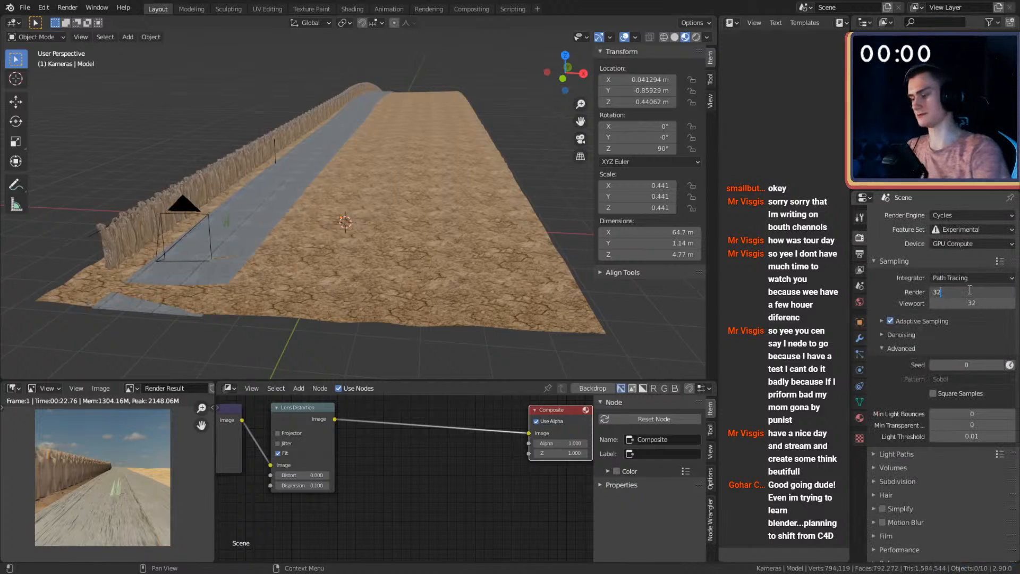
type("4")
key("Return")
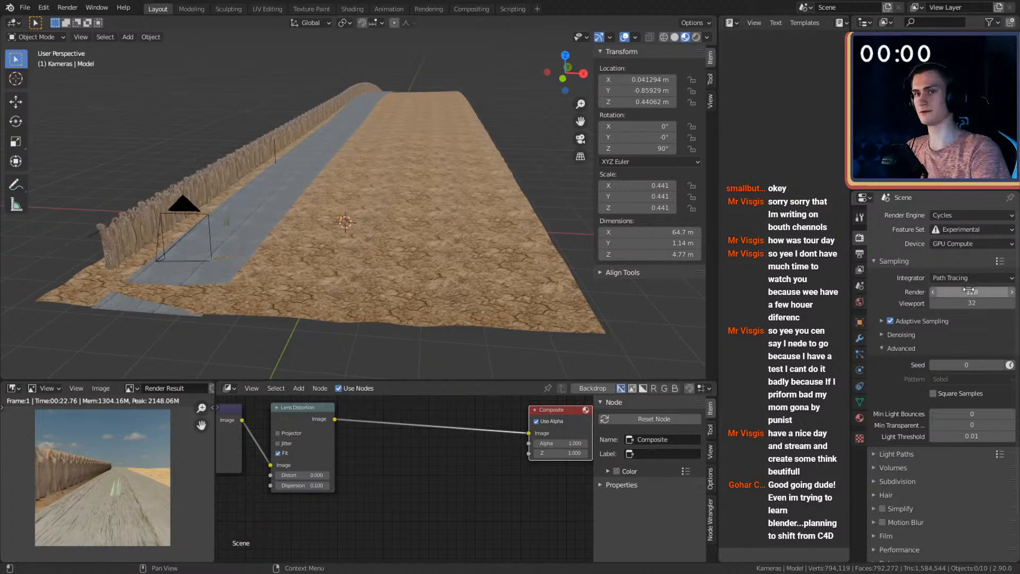
Save the blend file with the new sample count and render the final image.
left_click(25, 9)
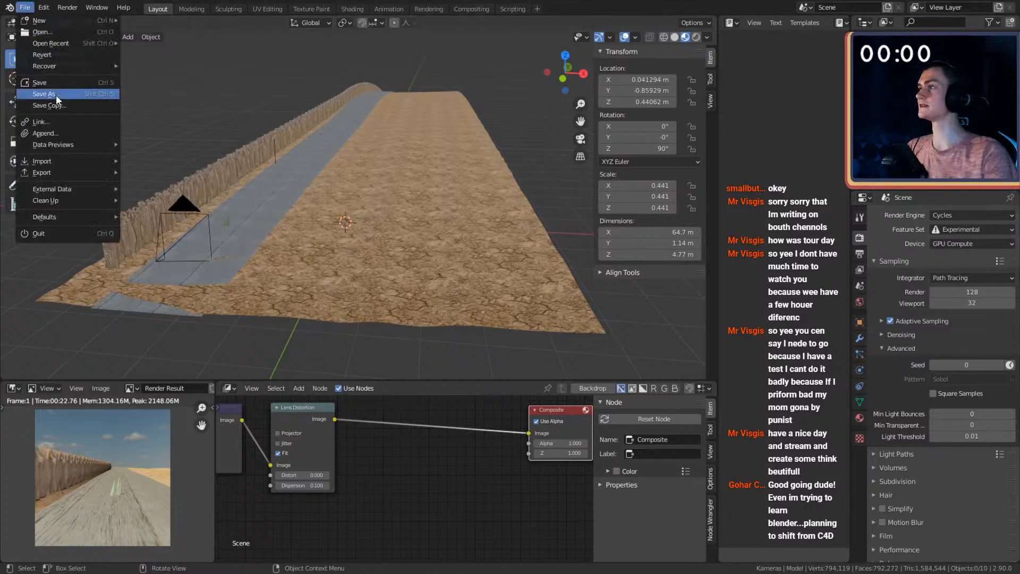
left_click(46, 81)
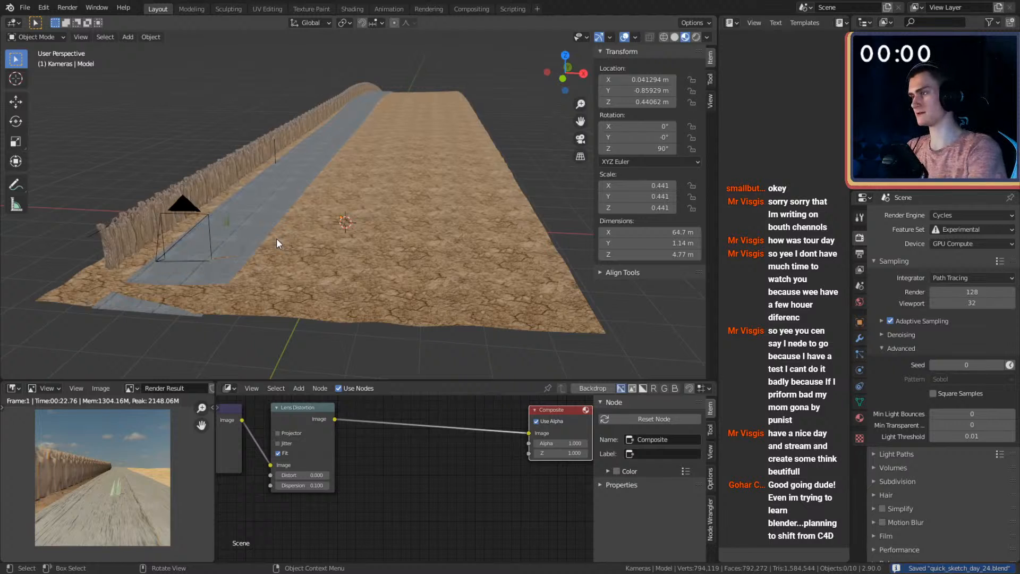
key("F12")
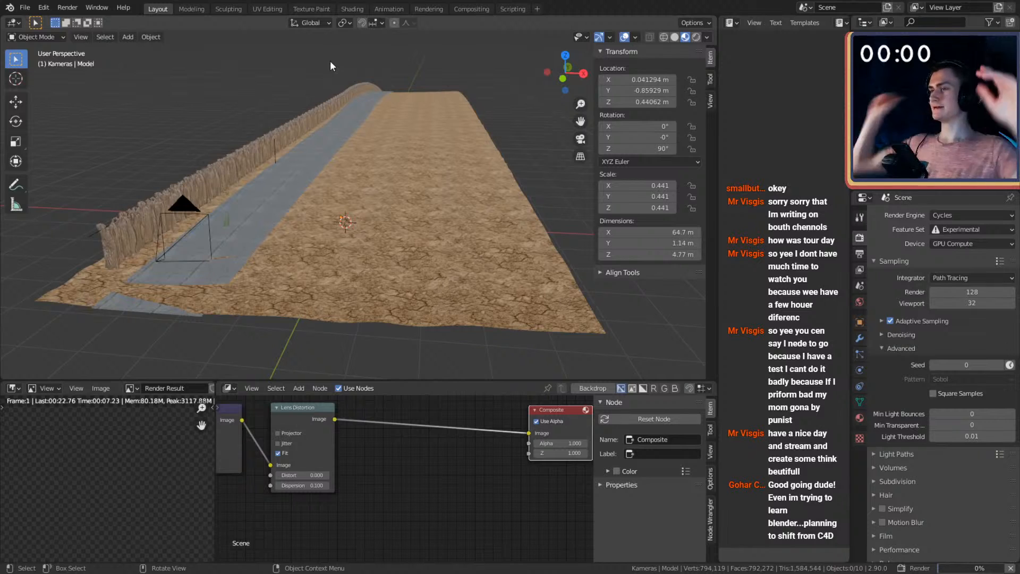
scroll(108, 483, "down", 2)
scroll(107, 480, "down", 1)
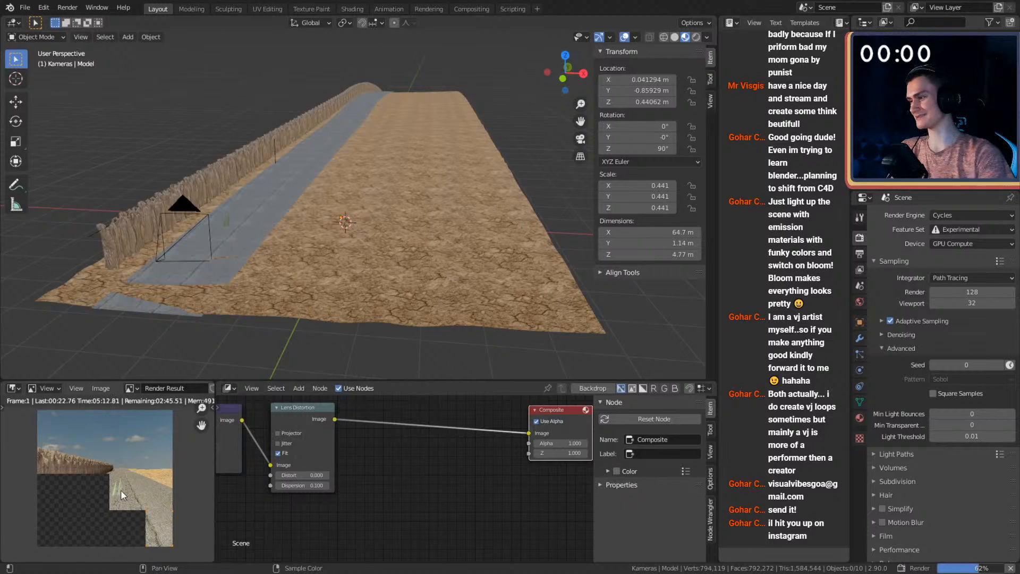
scroll(120, 490, "up", 1)
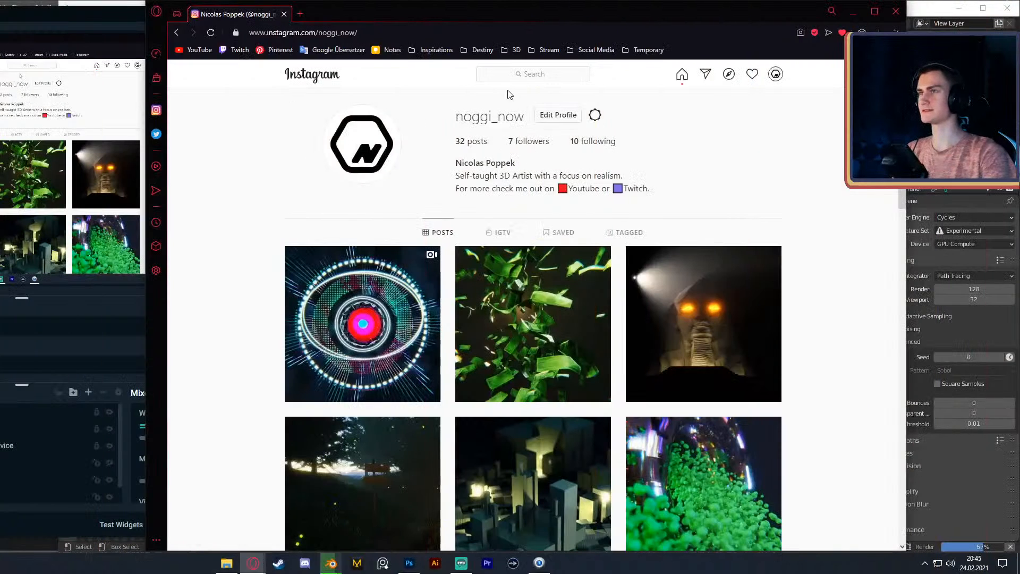
Copy the viewer's Instagram handle from the stream chat and open that profile through Instagram's search in the browser.
left_click(529, 75)
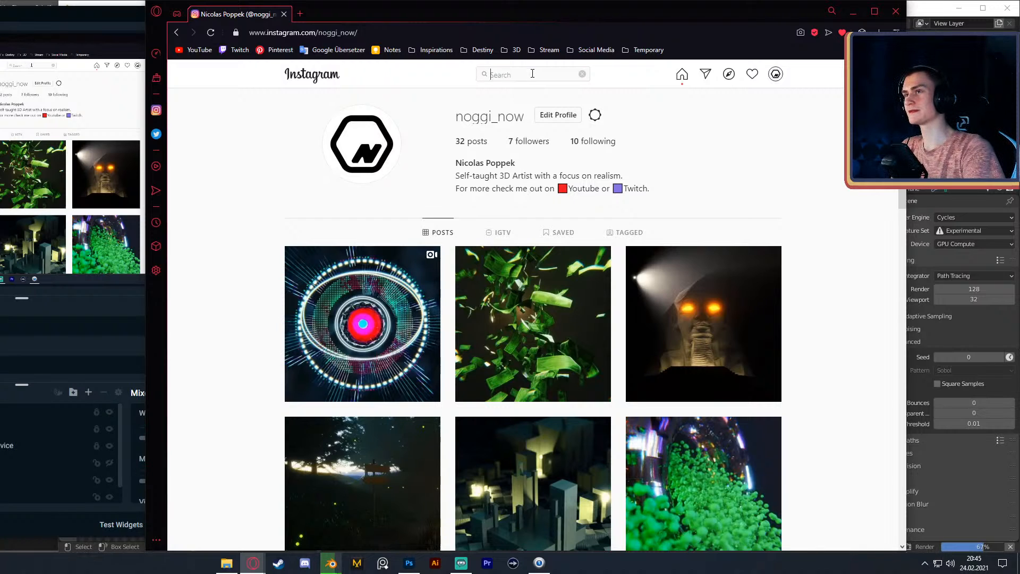
left_click(35, 24)
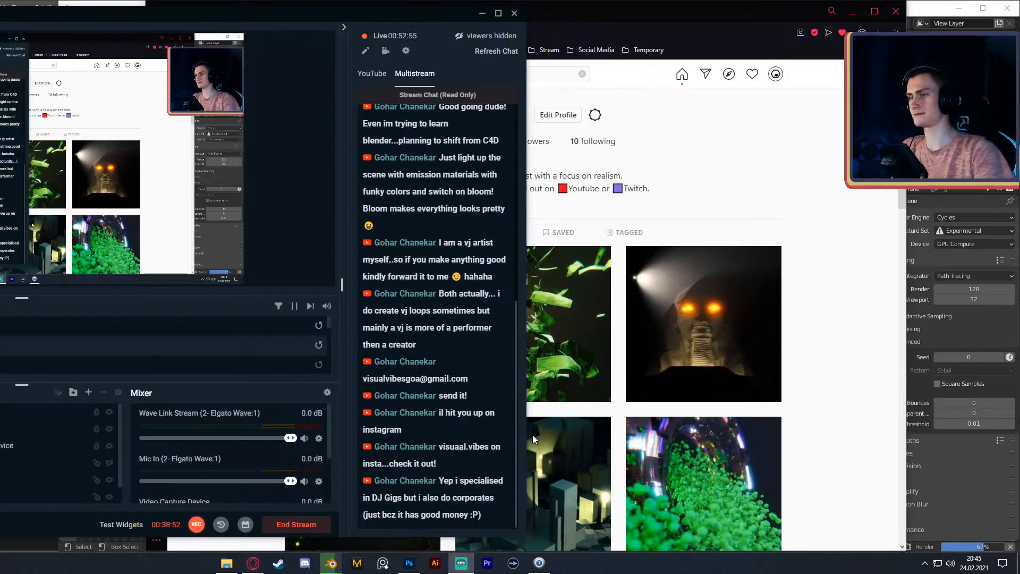
left_click_drag(440, 447, 489, 447)
key("ctrl+c")
left_click(616, 13)
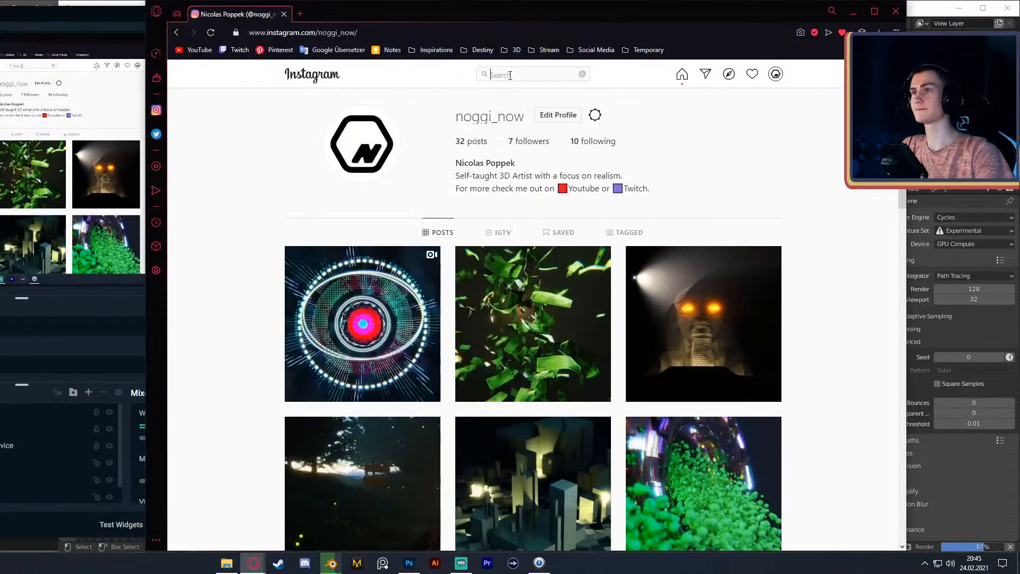
left_click(531, 74)
key("ctrl+v")
left_click(518, 120)
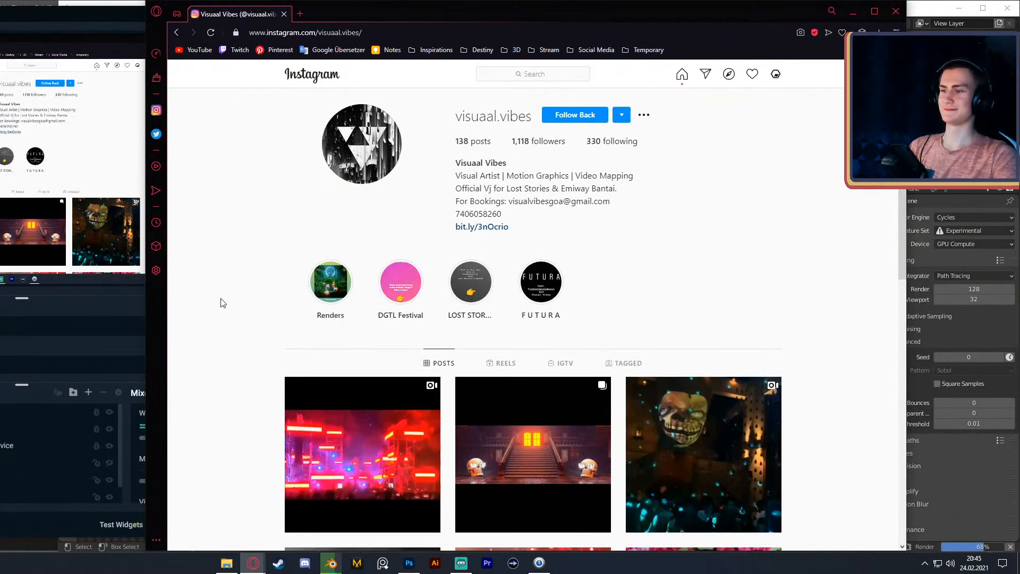
View the festival snippet video with the concert stage lights in the profile's posts and close it.
scroll(221, 298, "down", 3)
left_click(363, 309)
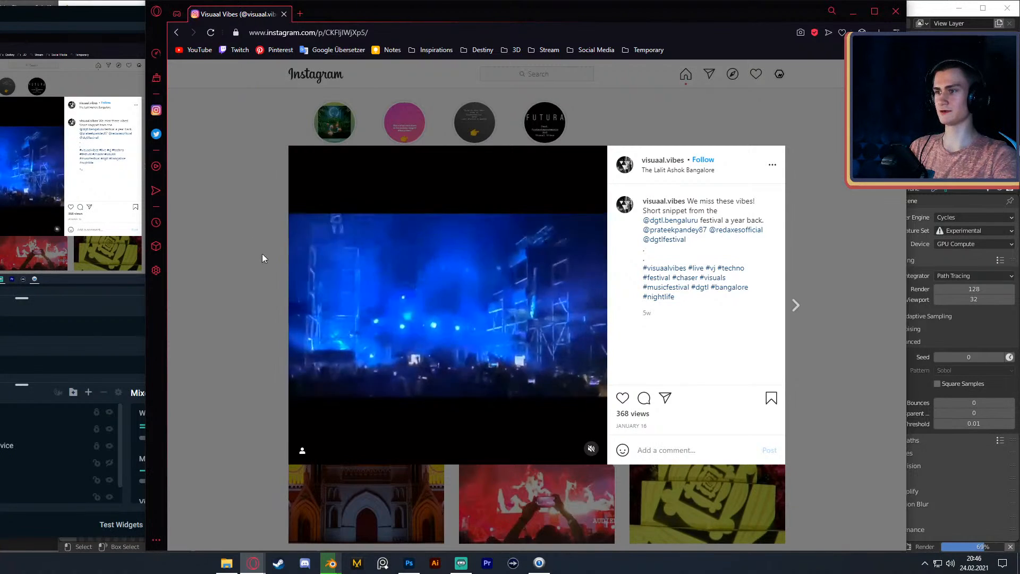
left_click(260, 244)
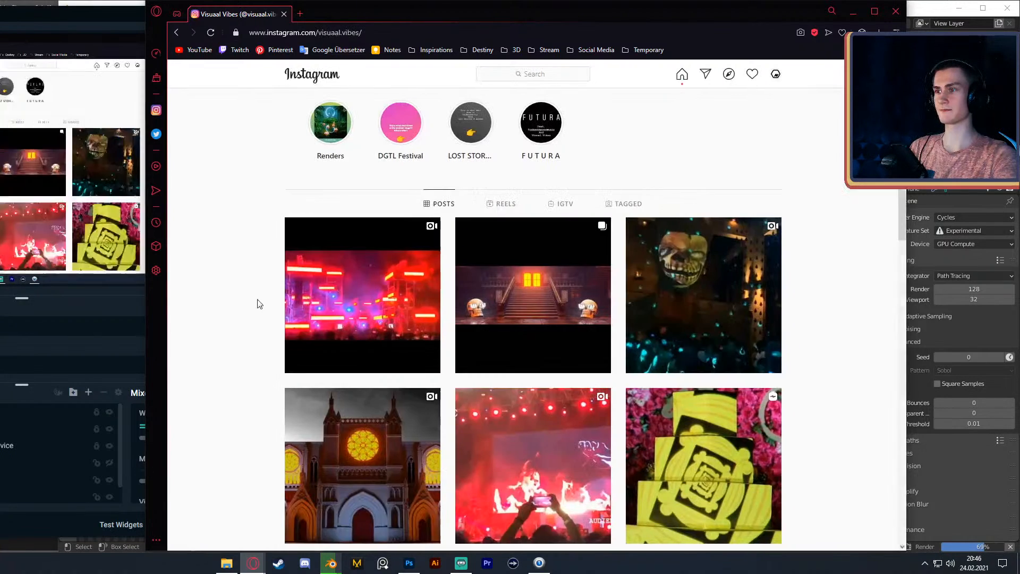
Page through all images of the staircase and skulls post and close it.
left_click(539, 335)
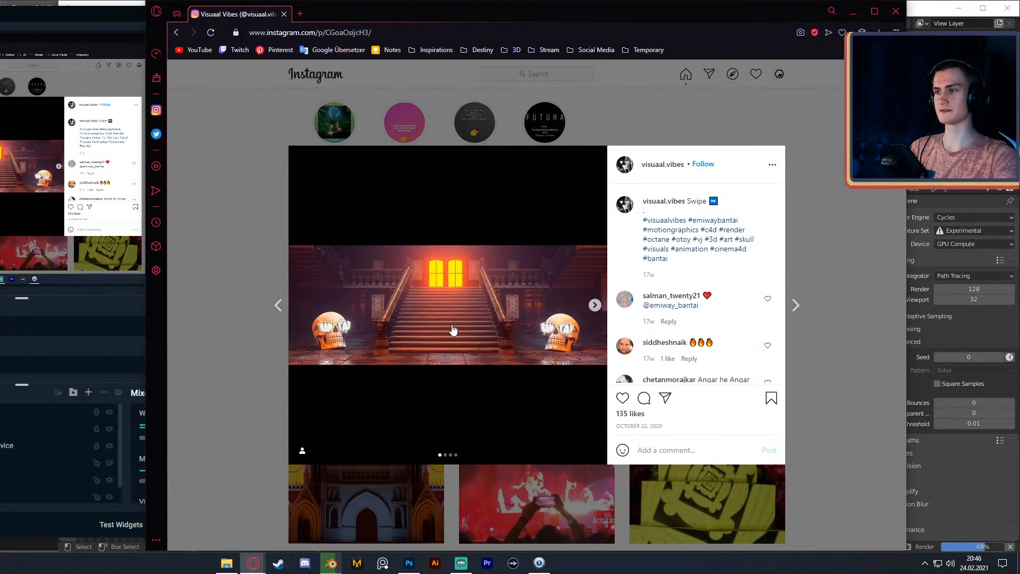
left_click(594, 305)
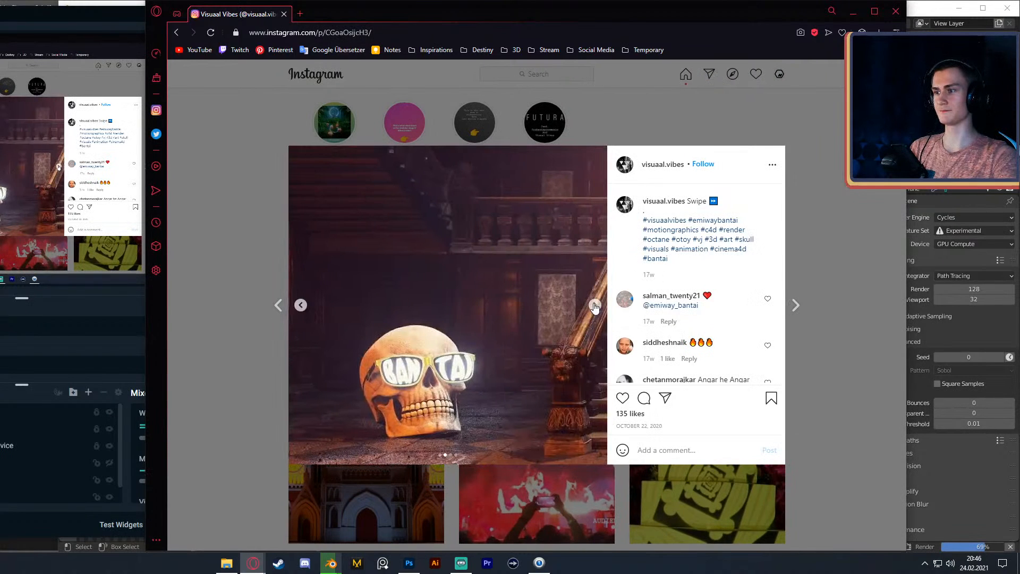
left_click(595, 305)
left_click(594, 305)
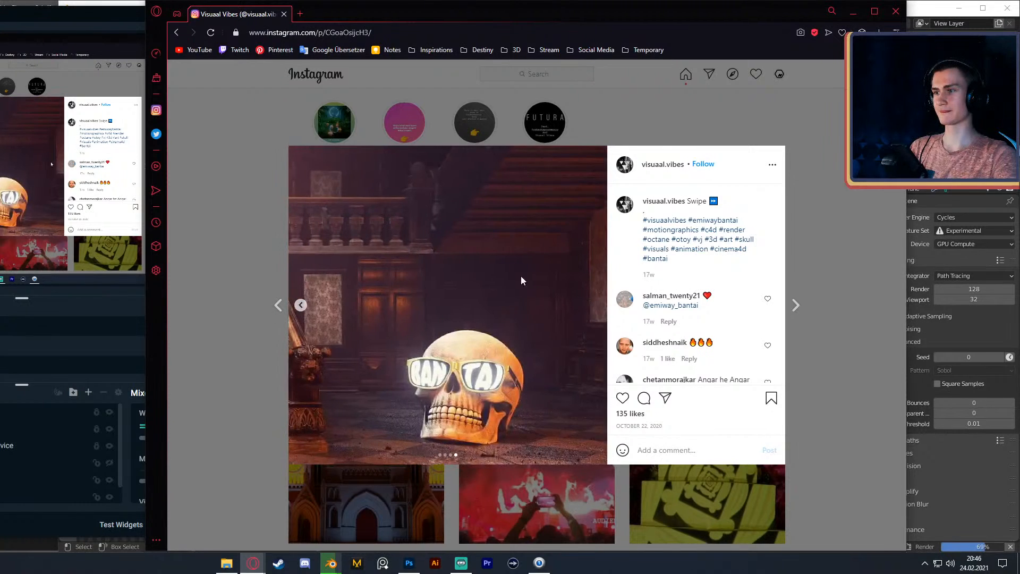
left_click(223, 226)
View the face statue projection mapping post and the FRIENDS themed cake mapping post, closing each one.
left_click(751, 286)
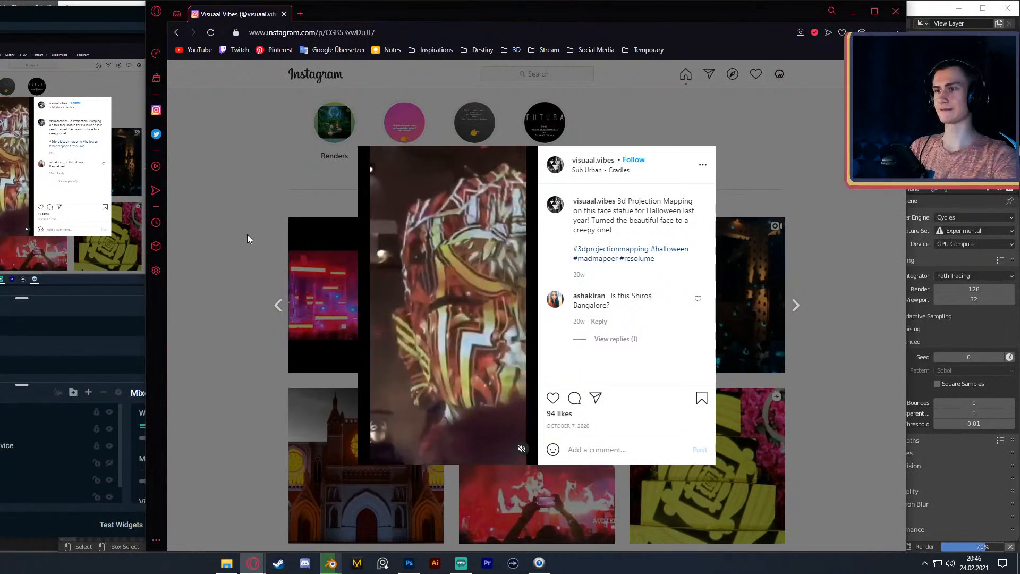
left_click(253, 284)
scroll(253, 285, "down", 4)
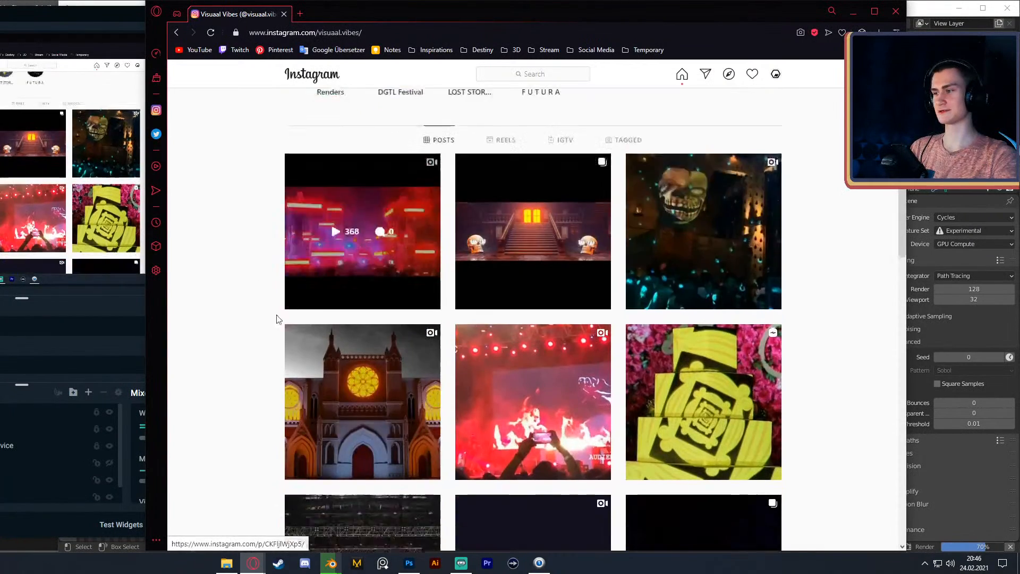
scroll(225, 294, "up", 1)
left_click(706, 332)
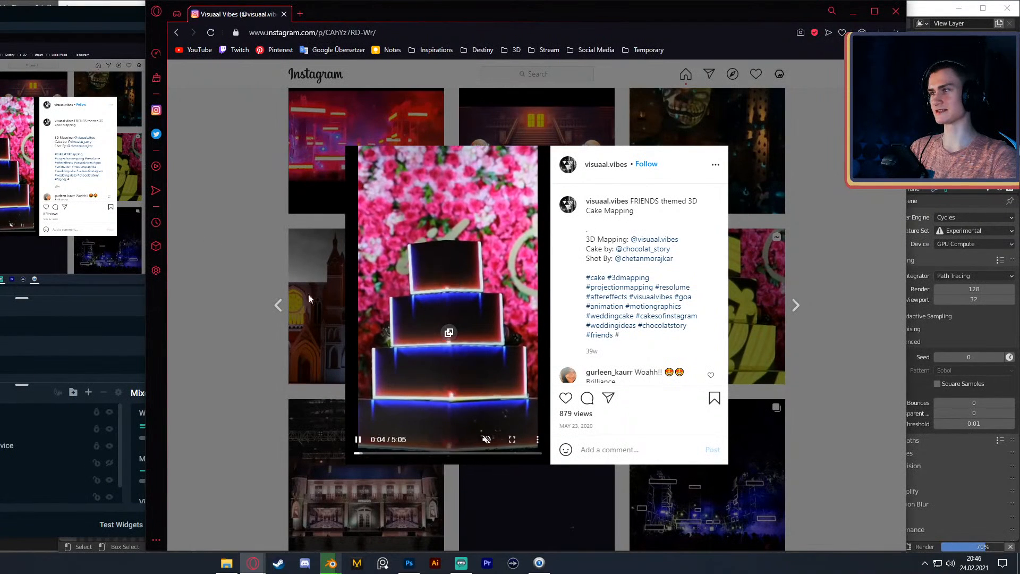
left_click(255, 265)
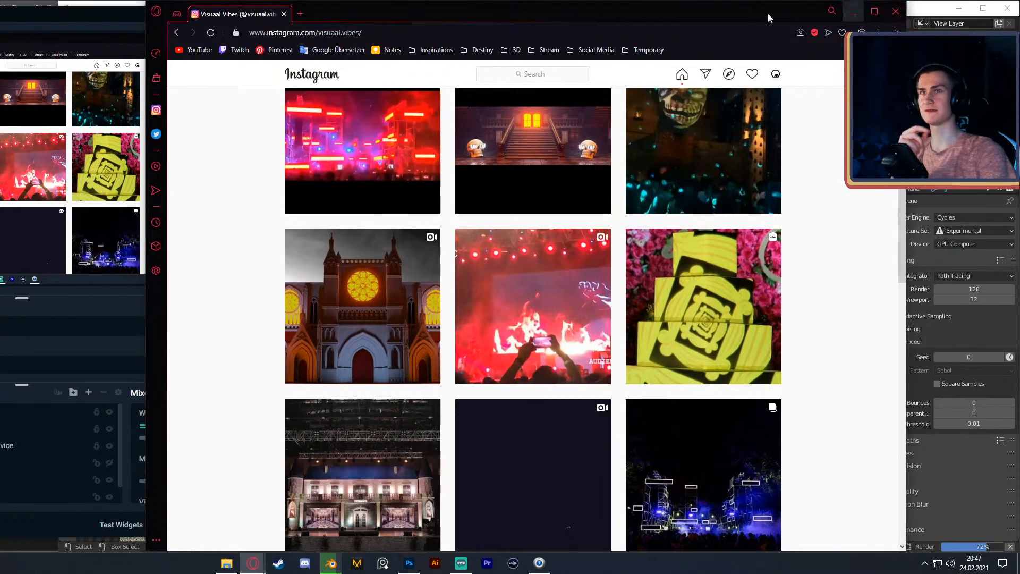
Check the stream chat, return to the Instagram profile and open the post showing the illuminated mansion stage set.
left_click(91, 23)
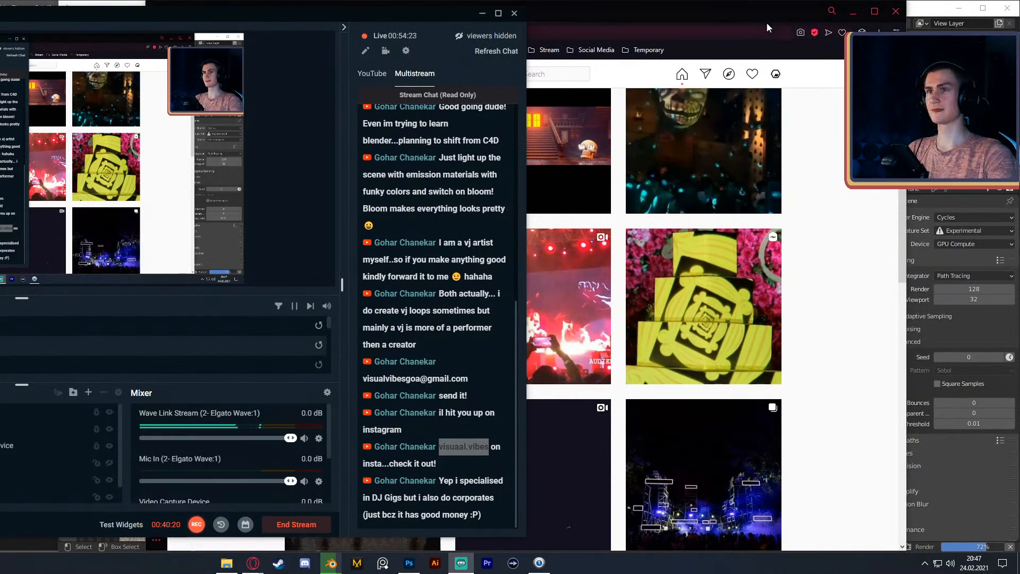
left_click(702, 17)
scroll(235, 310, "down", 5)
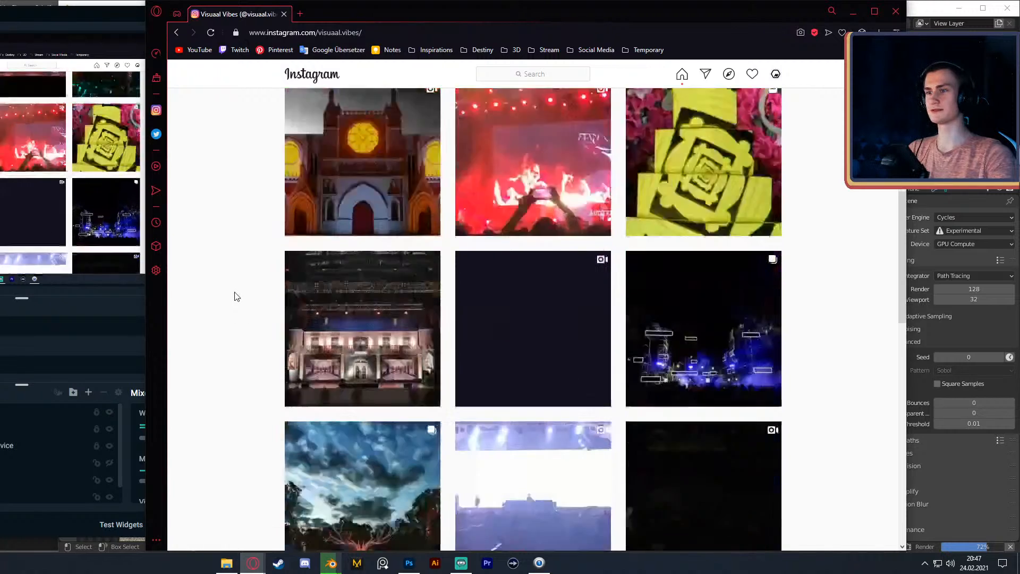
left_click(340, 266)
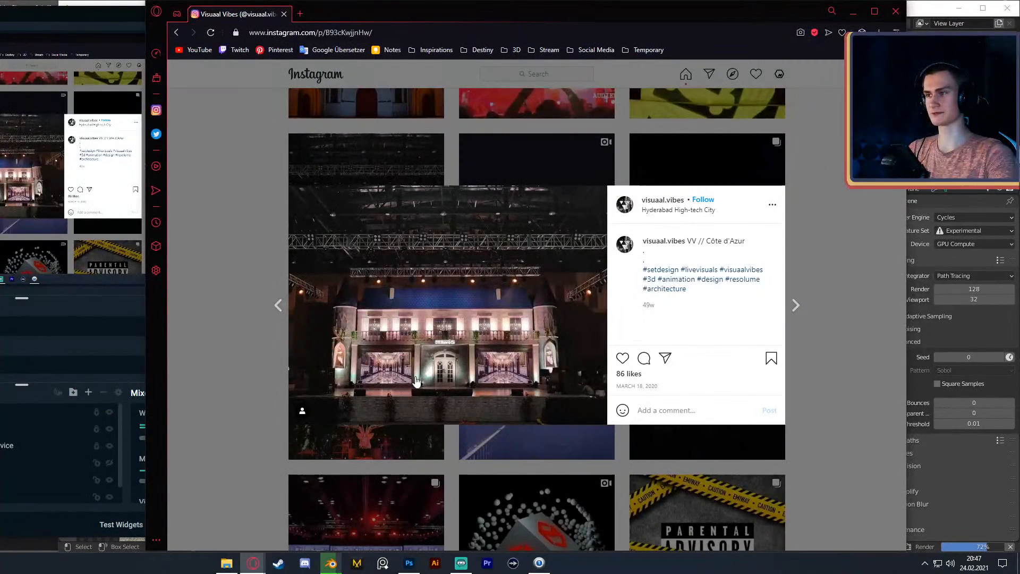
Close the mansion stage set post, browse the older posts in the profile's grid and return to the profile header.
left_click(245, 254)
scroll(244, 256, "down", 4)
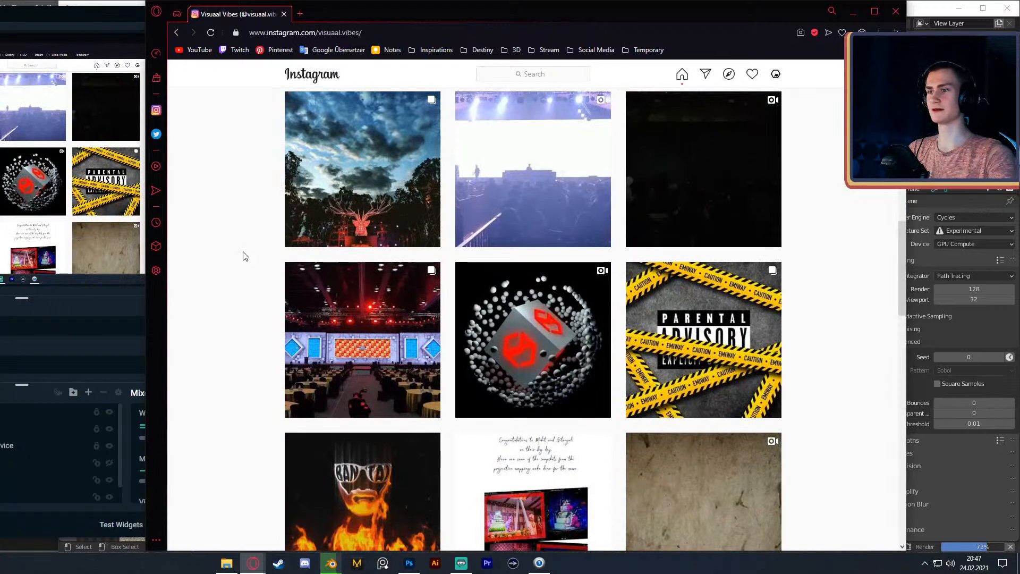
scroll(245, 260, "down", 3)
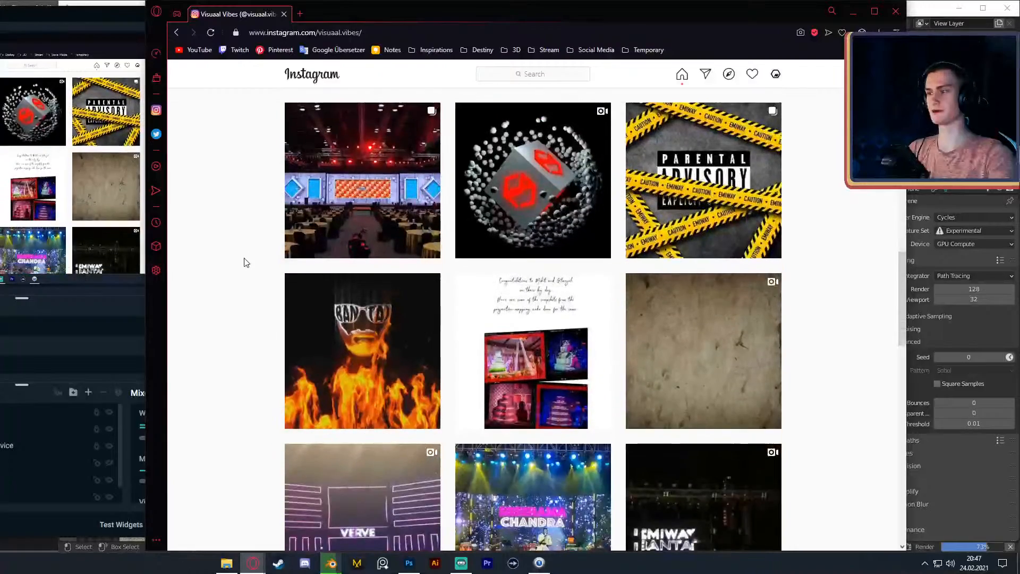
scroll(246, 266, "up", 6)
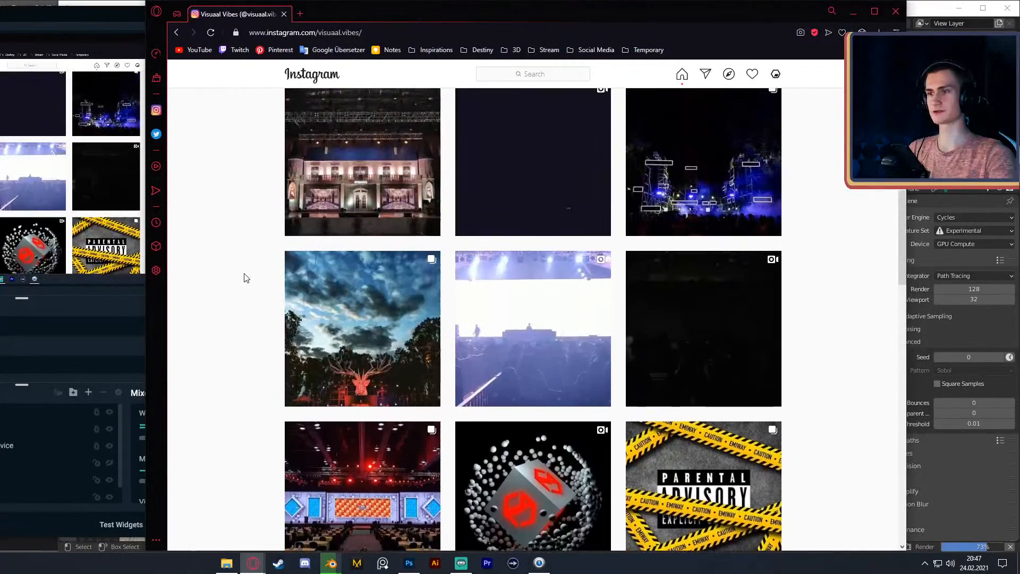
scroll(250, 213, "up", 10)
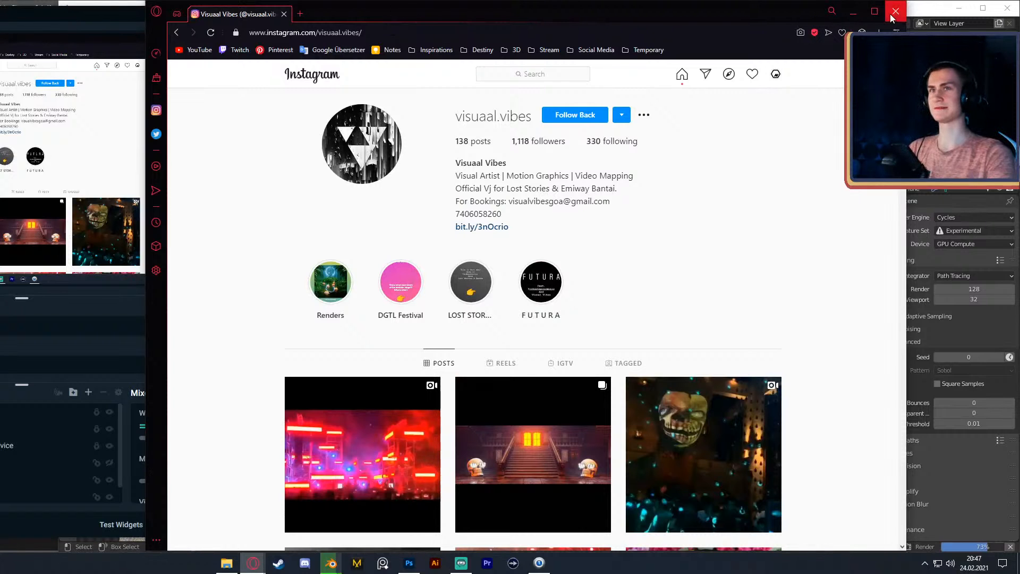
Check the stream chat, switch back to Blender and inspect the whole in-progress render of the desert road.
left_click(127, 33)
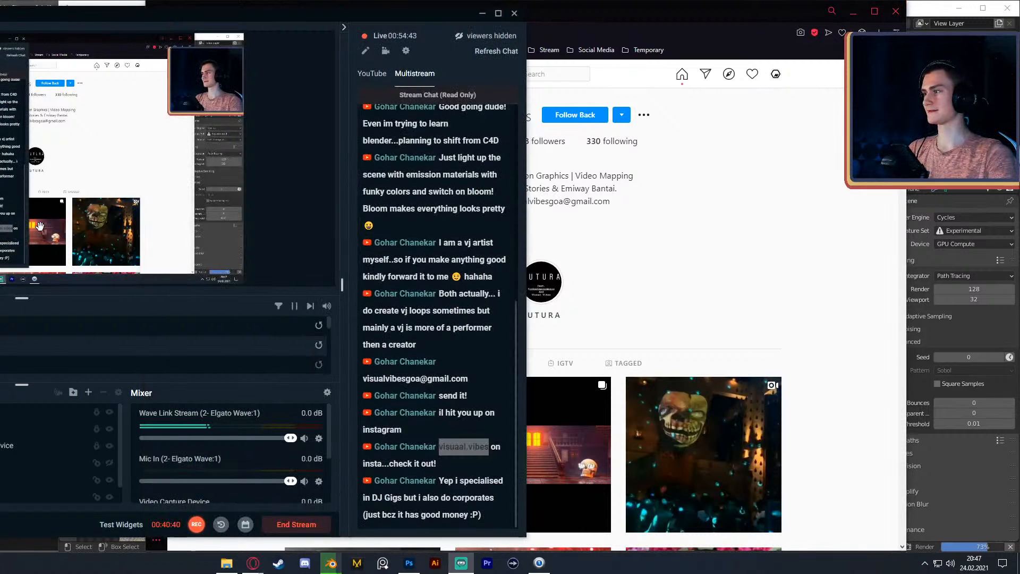
left_click(787, 18)
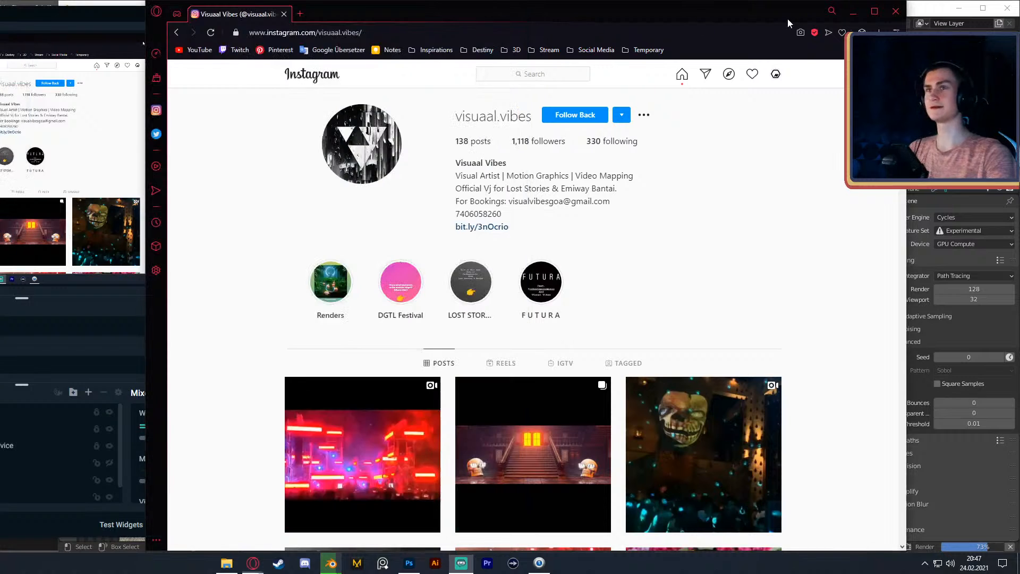
left_click(27, 18)
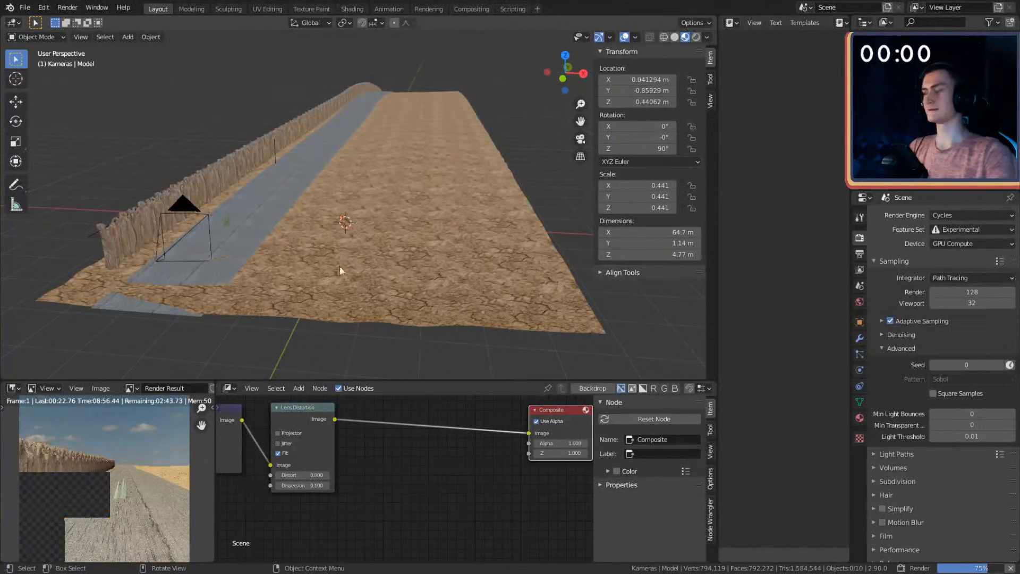
scroll(117, 490, "down", 1)
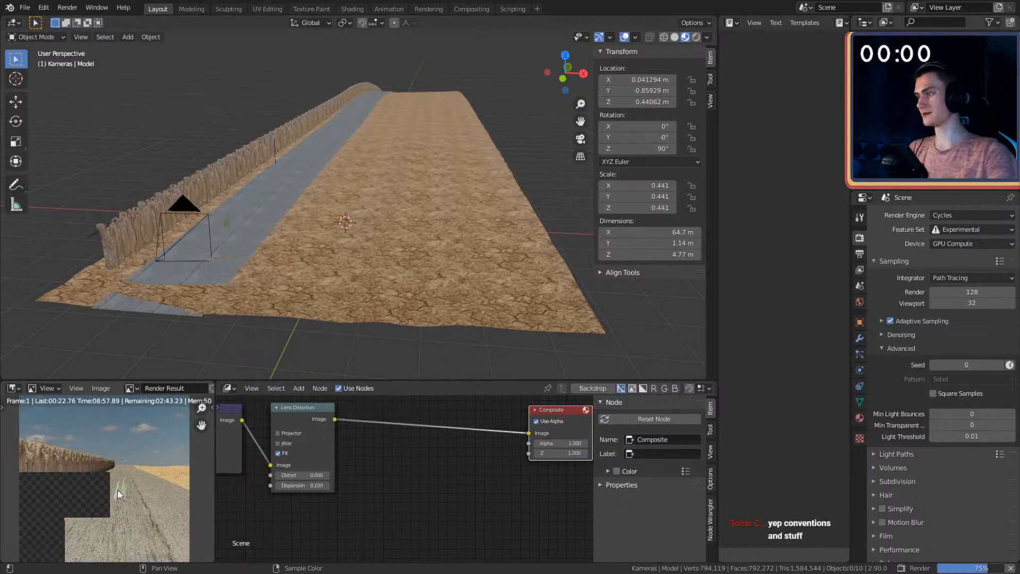
middle_click_drag(118, 487, 126, 486)
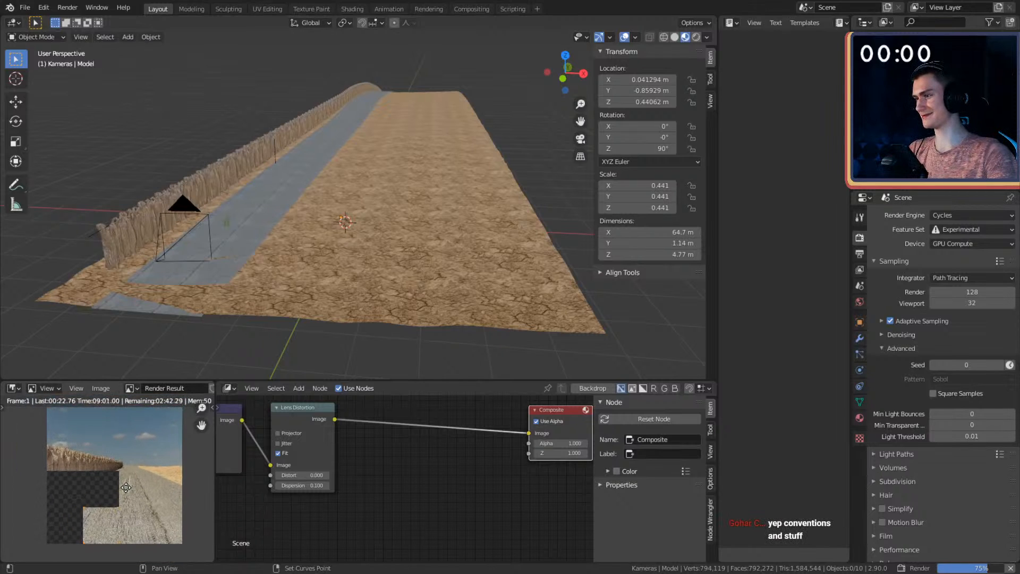